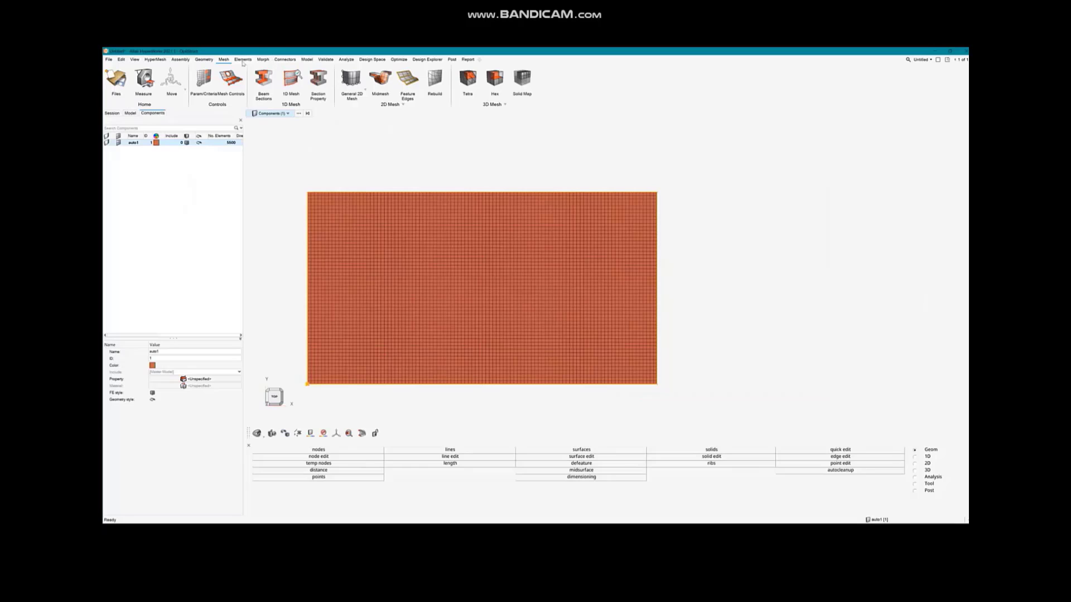
Display the element normals of the entire plate mesh in color and check them from the reverse side
click(242, 59)
click(290, 78)
shift+drag(271, 152, 713, 412)
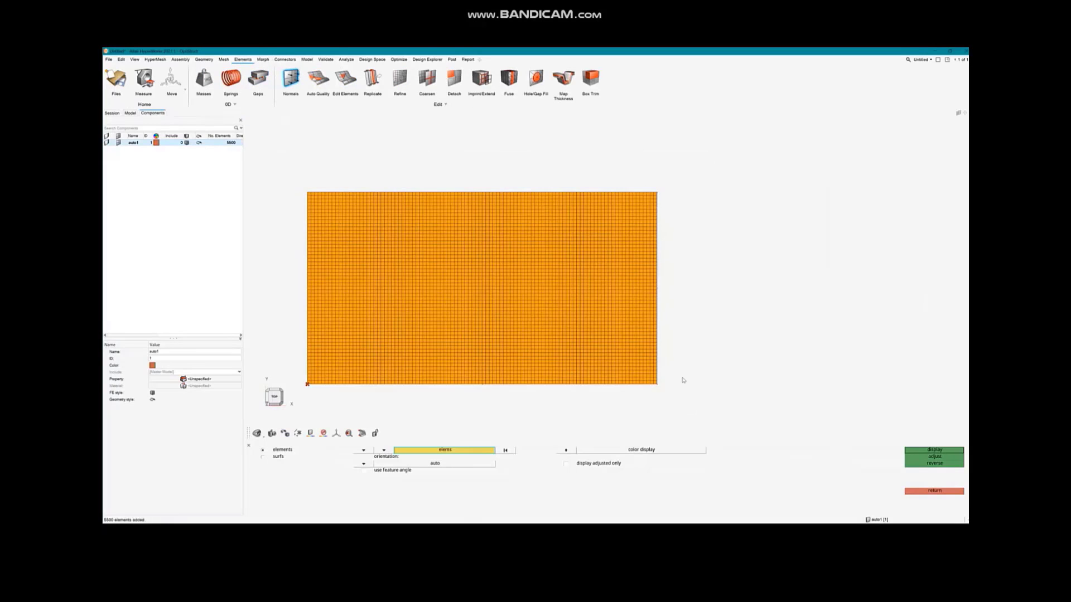
click(934, 449)
click(274, 412)
click(274, 412)
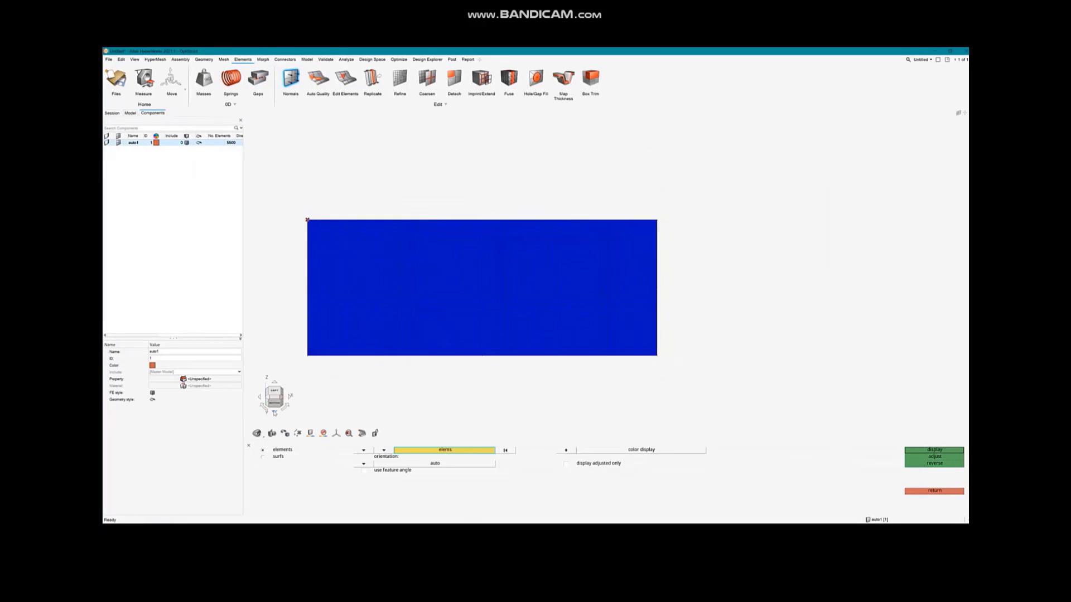
click(934, 490)
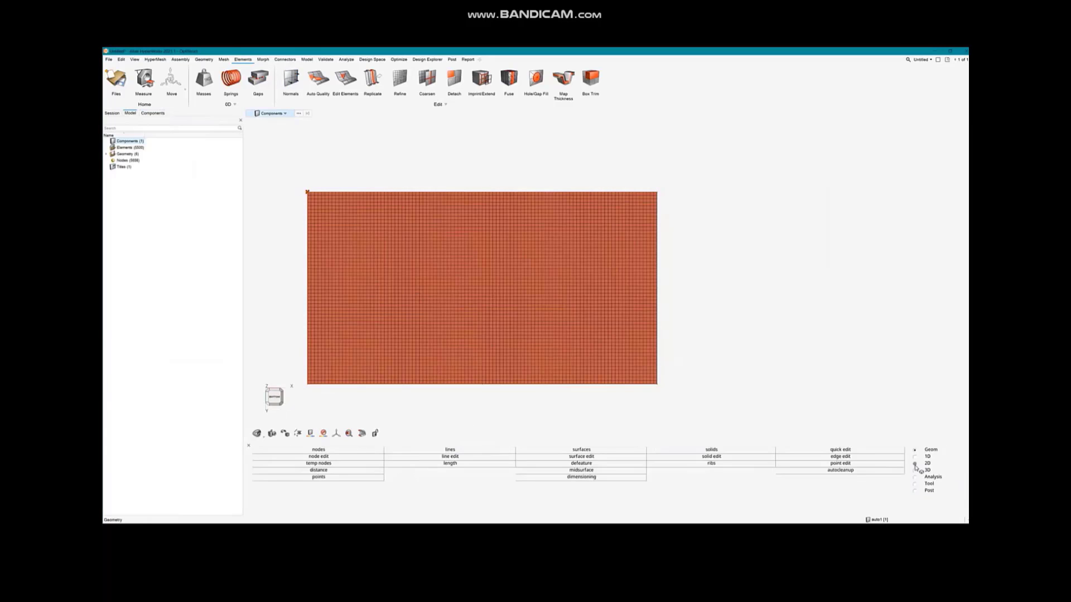
Review the material orientation of all plate elements
click(915, 464)
click(541, 463)
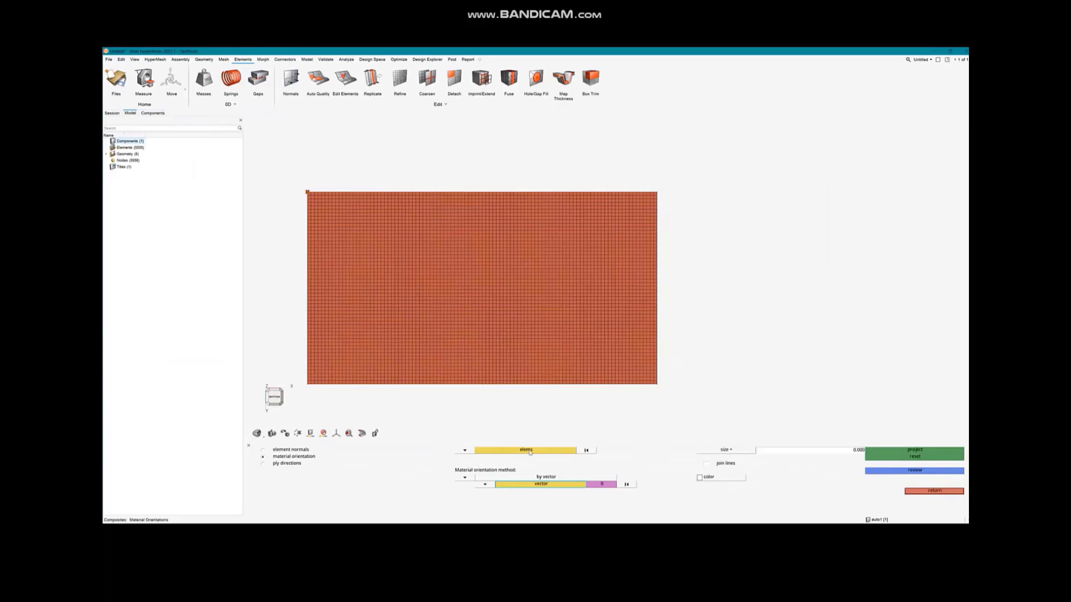
click(530, 453)
drag(290, 173, 659, 416)
click(914, 450)
scroll(661, 365, up, 8)
scroll(560, 363, down, 4)
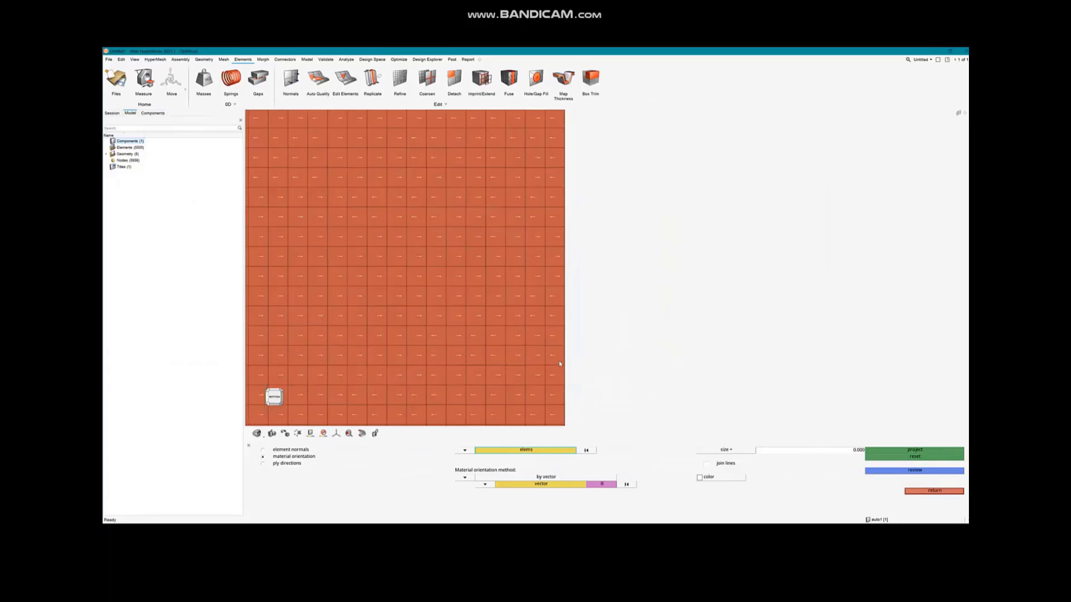
scroll(560, 364, down, 6)
right_drag(559, 364, 664, 372)
click(934, 491)
Create a vector of magnitude 100 along the global x-axis, based at a node on the plate's edge
click(920, 477)
click(320, 450)
scroll(418, 390, up, 4)
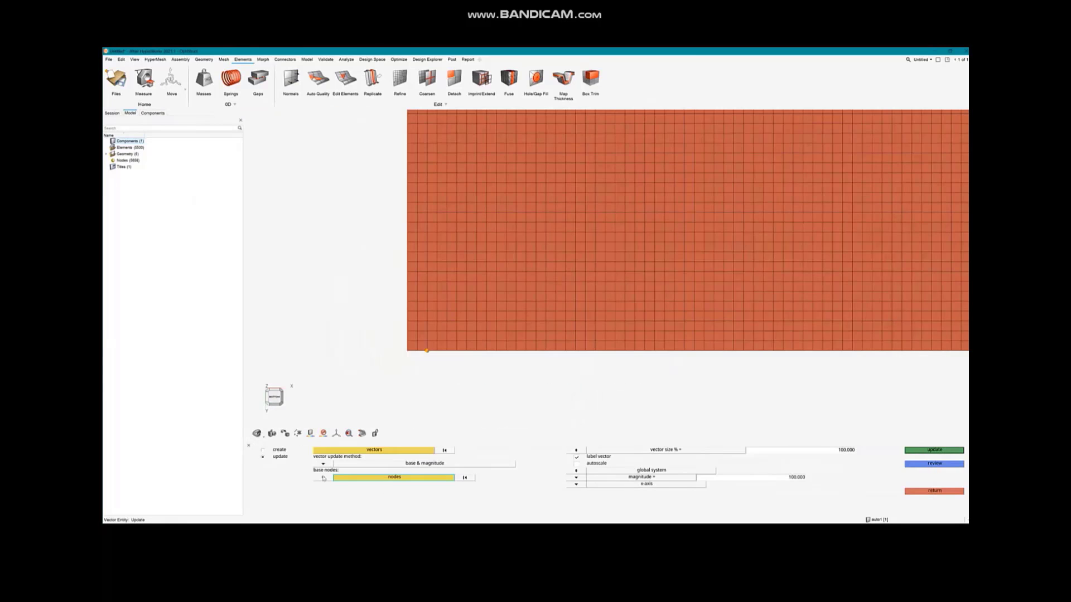
click(263, 449)
click(915, 449)
Change the display colour of the new vector's collector
double_click(134, 180)
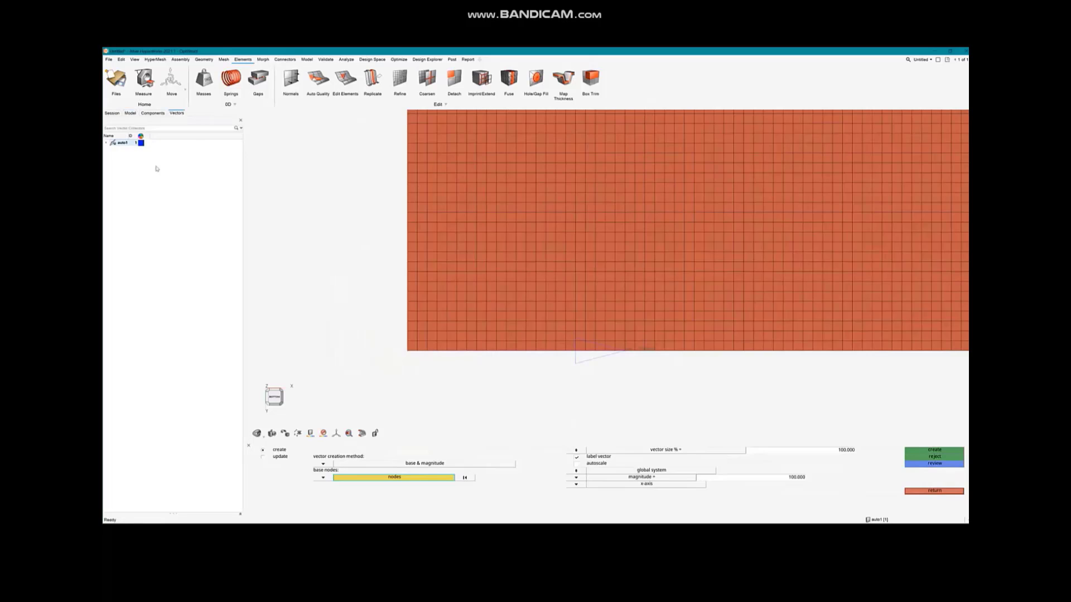
click(141, 143)
click(151, 154)
click(130, 113)
key(Escape)
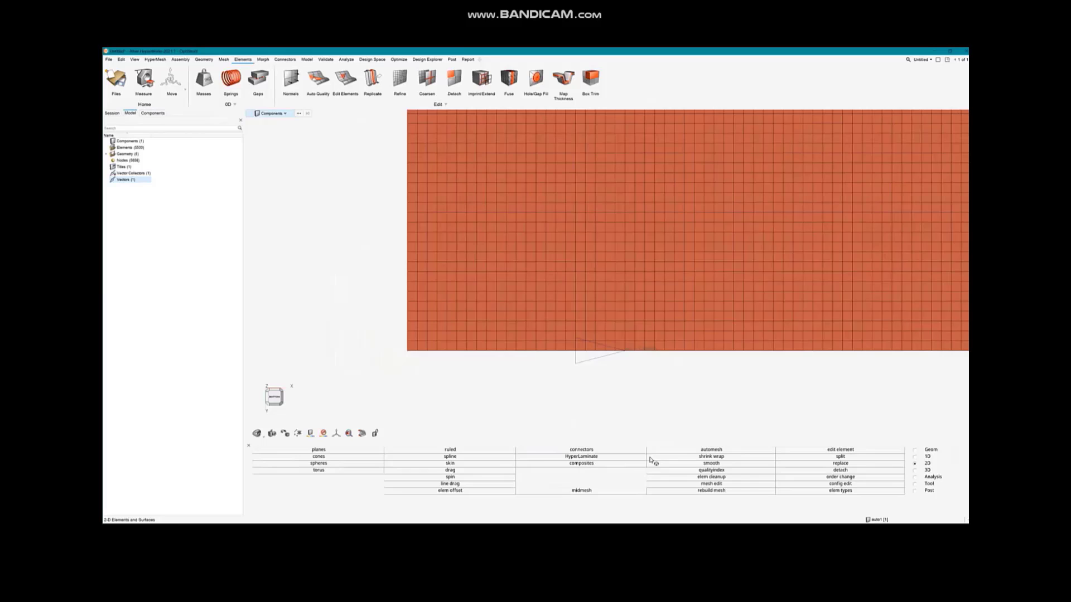
Assign the material orientation of all displayed elements by vector, using the x-axis vector, and inspect the element directions
click(576, 462)
click(525, 450)
click(335, 464)
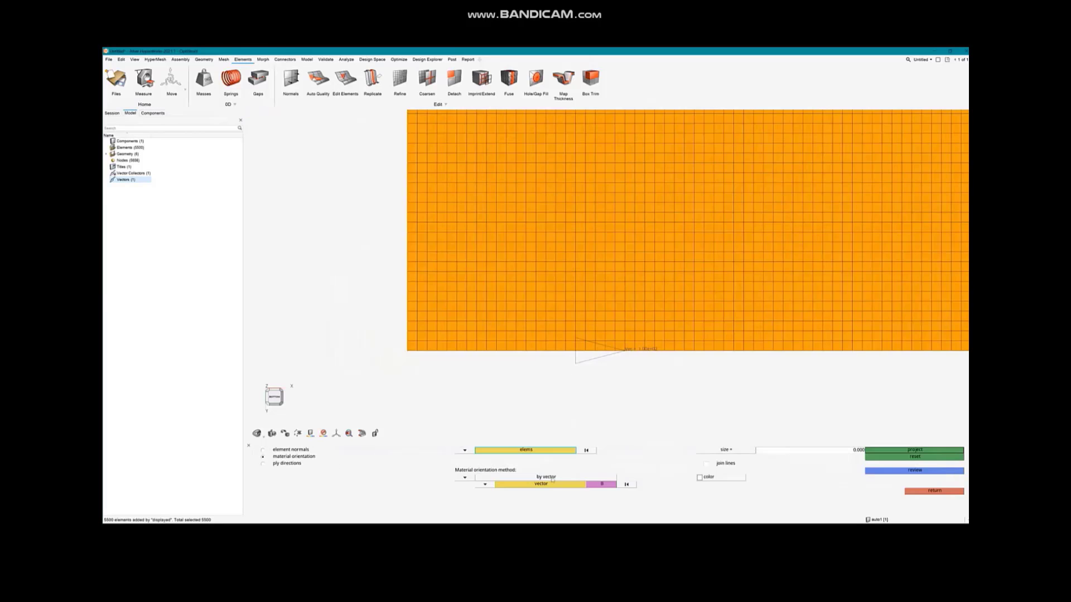
middle_click(545, 339)
scroll(544, 339, up, 5)
scroll(547, 334, down, 4)
scroll(547, 334, down, 5)
scroll(729, 329, up, 10)
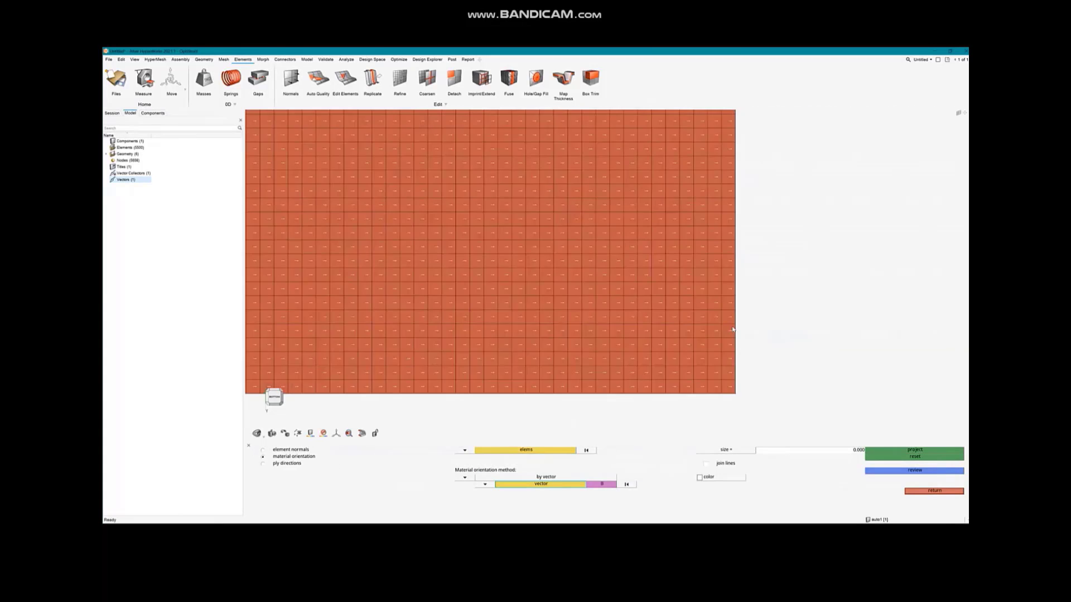
scroll(729, 330, down, 10)
key(Escape)
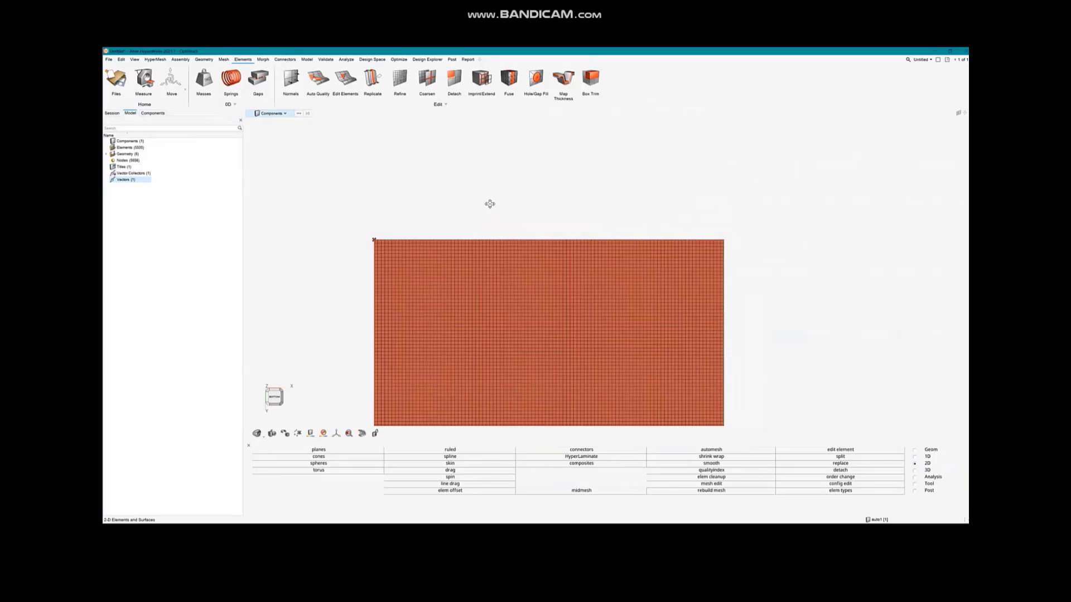
Create a MAT8 material with E1 and E2 of 66000, and enter its Poisson's ratio, shear modulus and density
scroll(664, 270, up, 2)
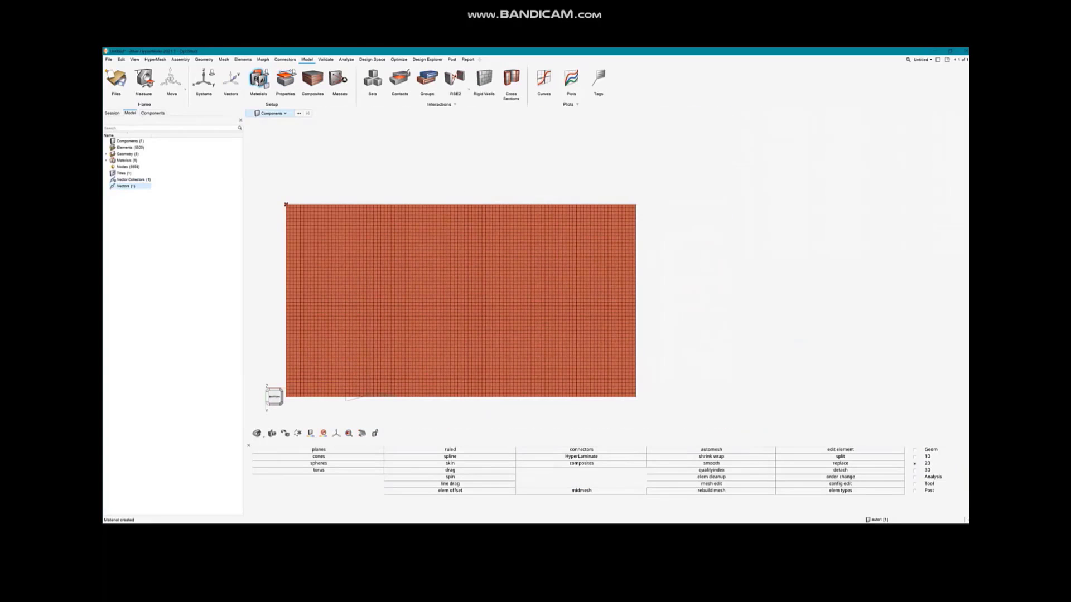
click(258, 78)
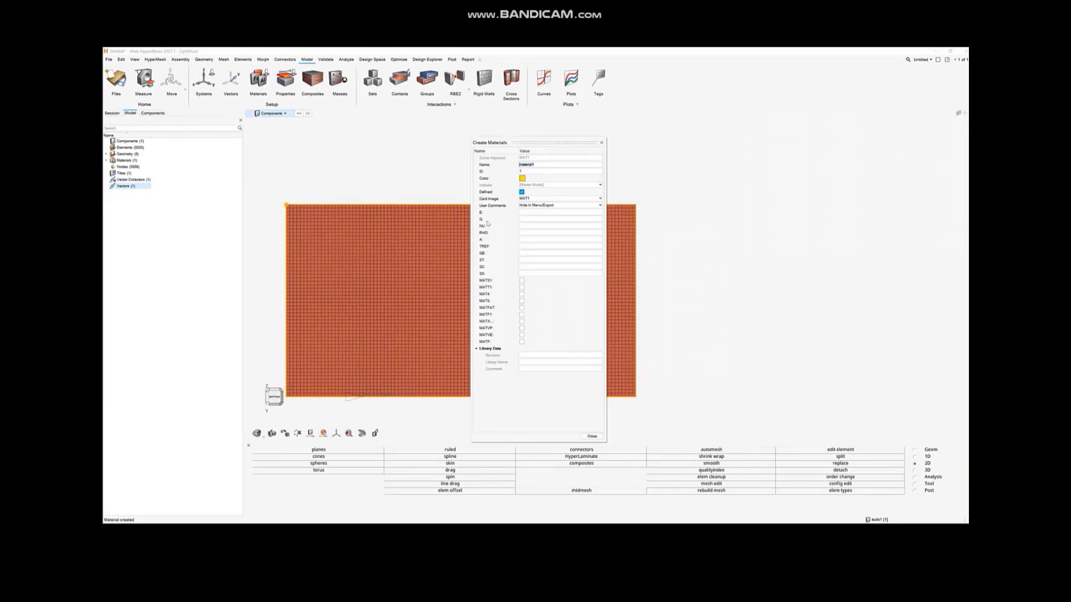
click(557, 219)
text(66000.0)
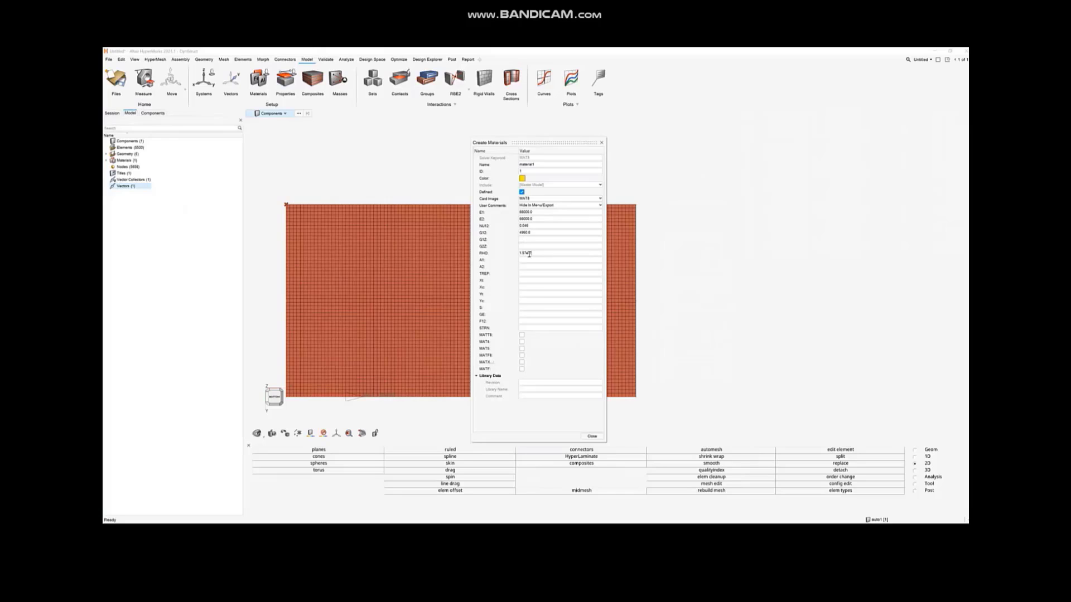
click(530, 315)
text(0)
click(591, 436)
Create a second material named M21 with the MAT8 card, E1 of 178000 and E2 of 11800
click(258, 81)
click(530, 164)
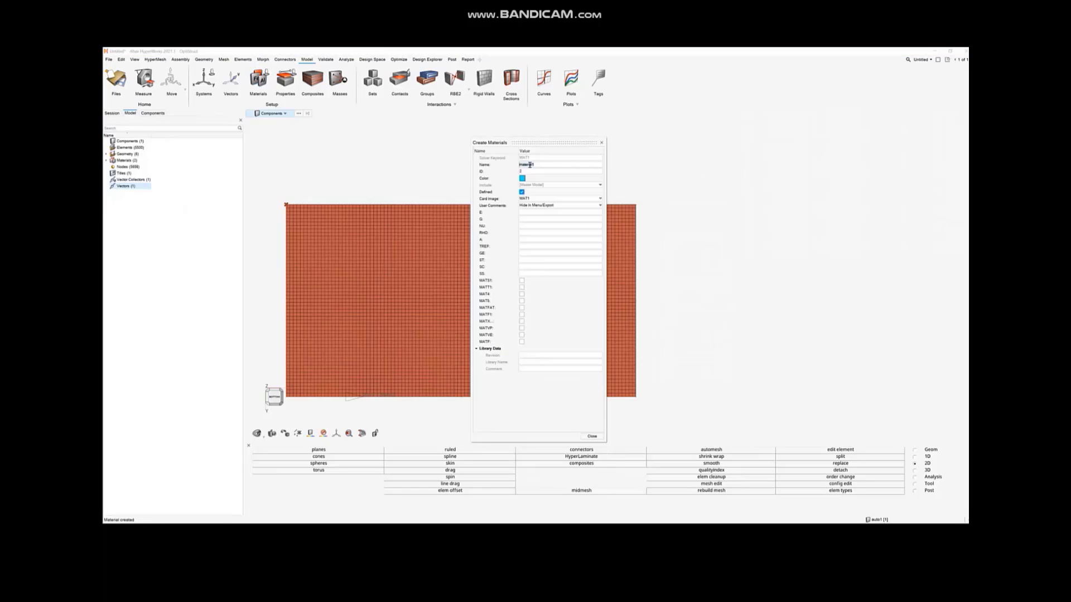
text(M21)
click(533, 199)
click(532, 238)
click(536, 212)
text(178000)
click(535, 219)
text(118)
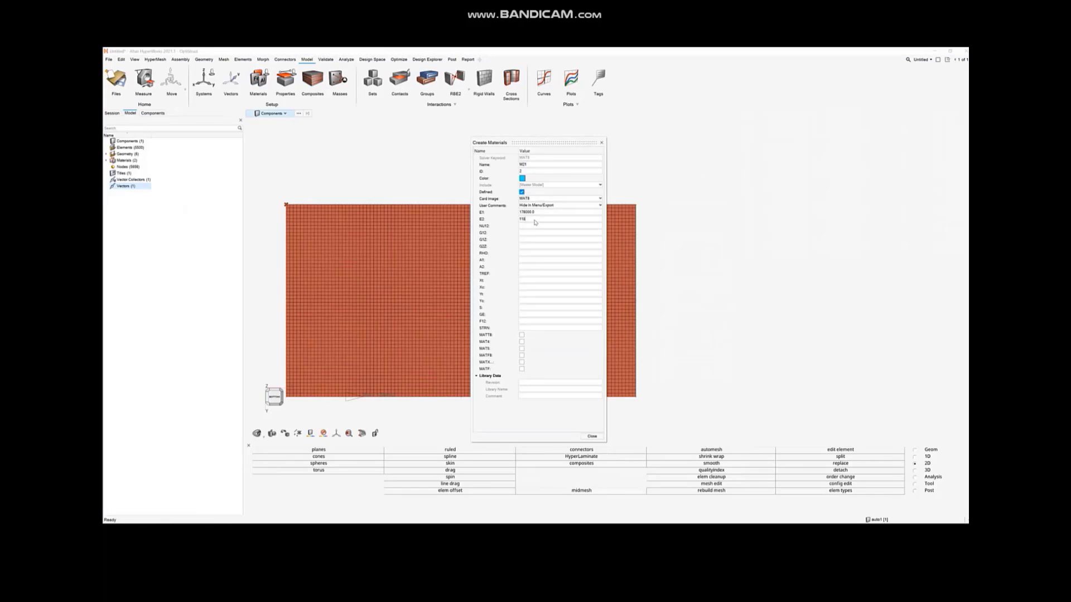
text(00)
Set M21's NU12 to 0.28 and G12 to 5200, and fill in its density and remaining properties
click(533, 226)
text(0.28)
click(533, 233)
text(5200)
click(529, 253)
text(8e)
text(-07)
click(525, 281)
text(8)
click(532, 315)
text(8)
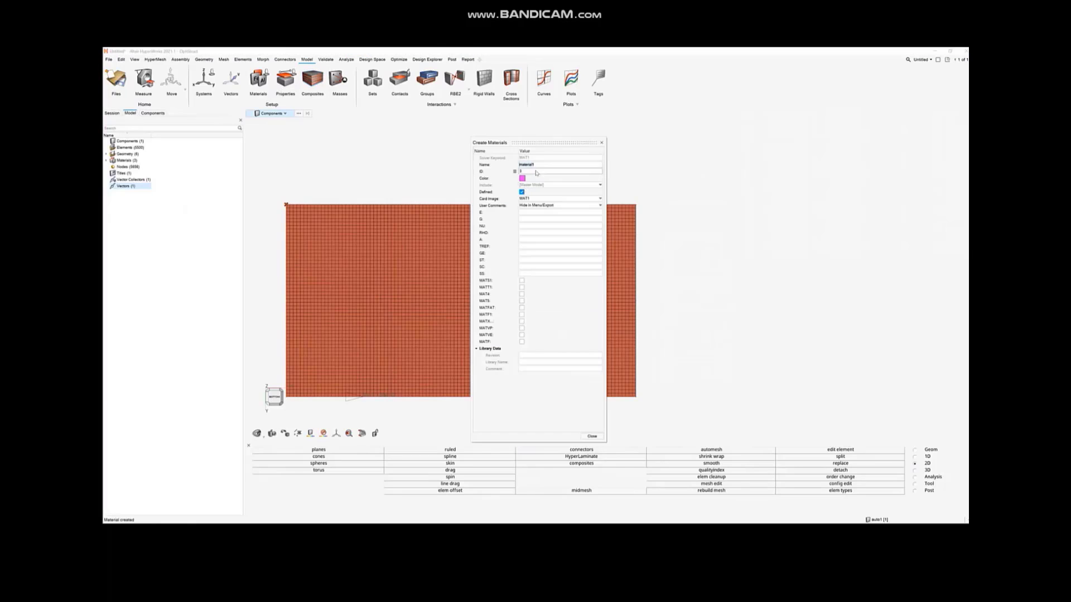
Create a third MAT8 material named HC14mm with E1 and E2 of 1, NU12 of 0 and G2Z of 137
text(1)
click(530, 233)
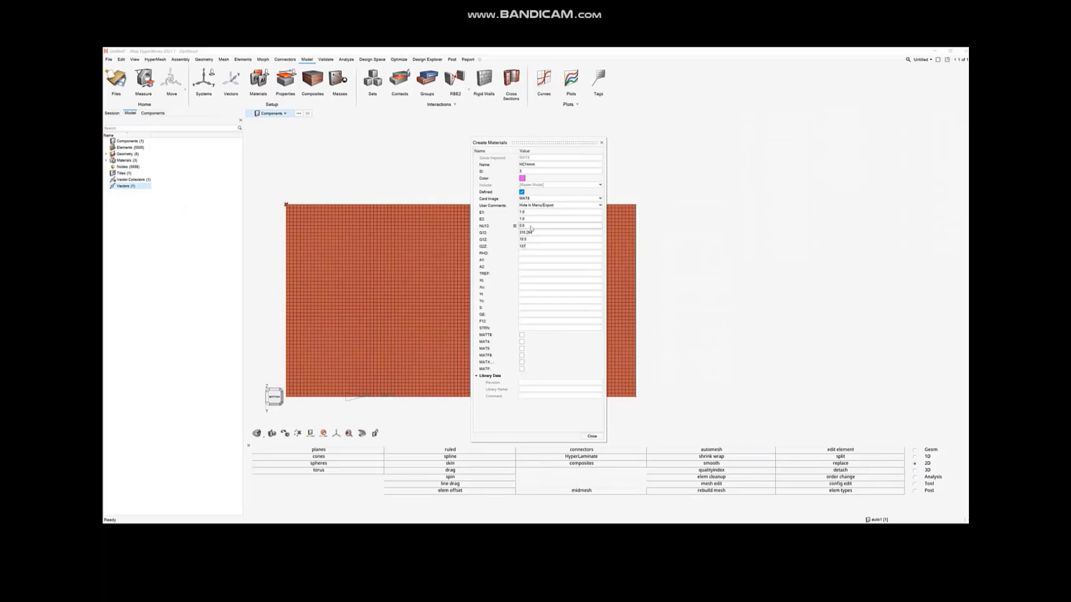
text(137)
Set the HC14mm material's density to 5.126e-11 and its strength limits to 1
click(532, 254)
text(5.126e-11)
click(536, 279)
text(1)
click(544, 287)
text(1)
click(539, 293)
text(1)
click(528, 307)
text(1)
click(592, 436)
Create reference nodes at (250, 137.5, 50) and (50, 137.5, -50), plus a third below the plate's opposite end
key(F8)
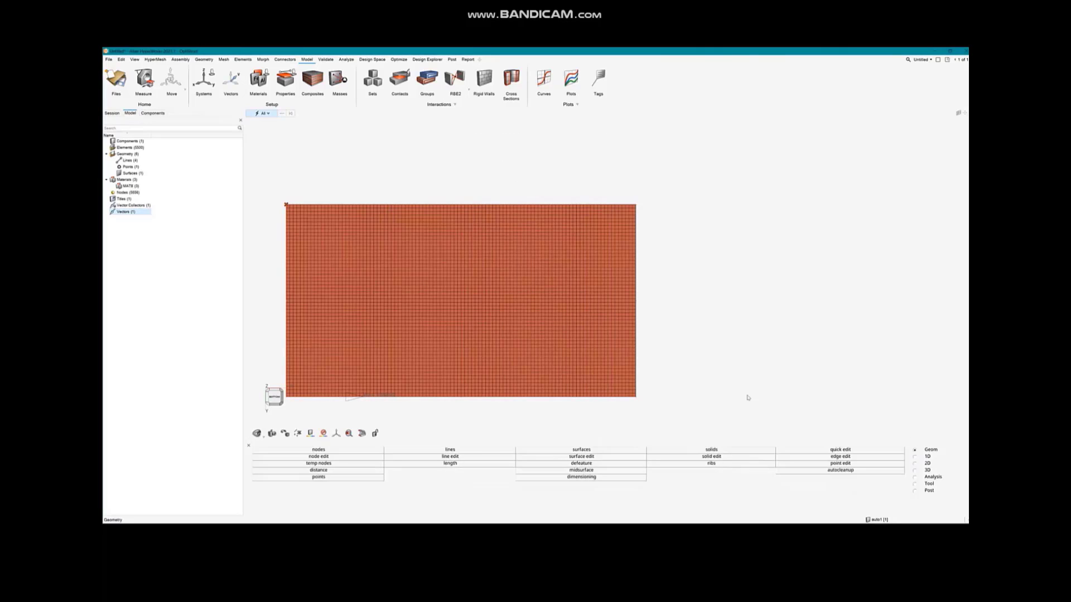
click(275, 396)
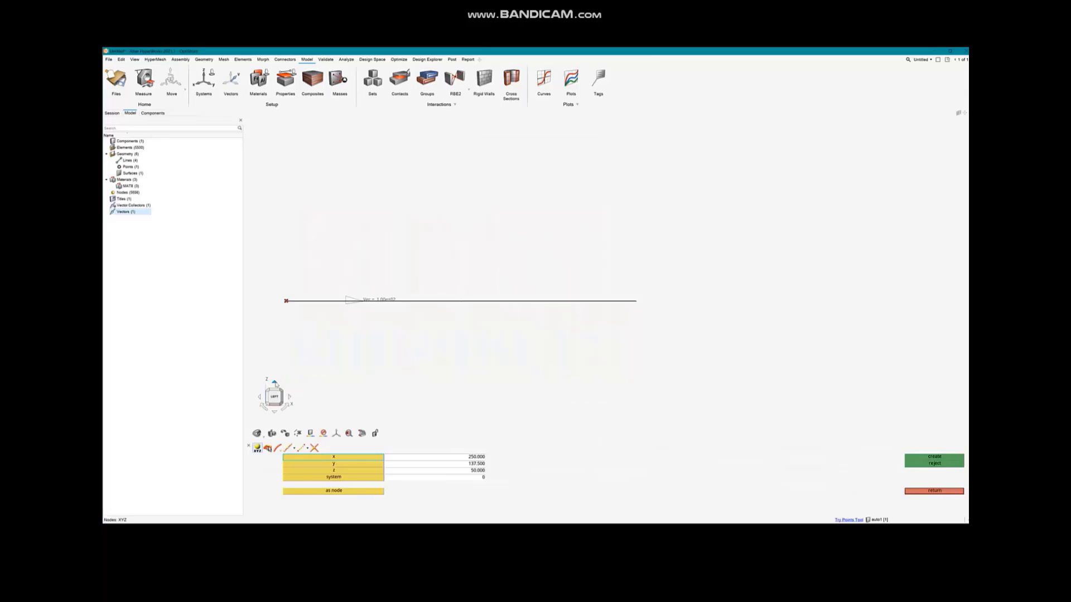
click(476, 456)
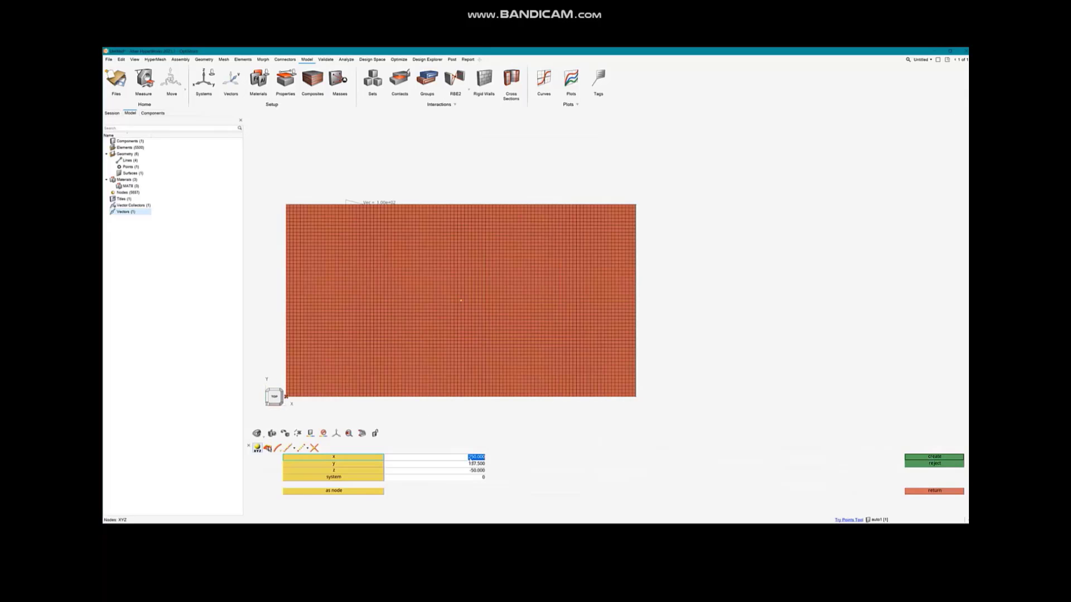
text(50)
key(Tab)
key(Tab)
text(-50)
click(934, 457)
middle_drag(461, 357, 458, 262)
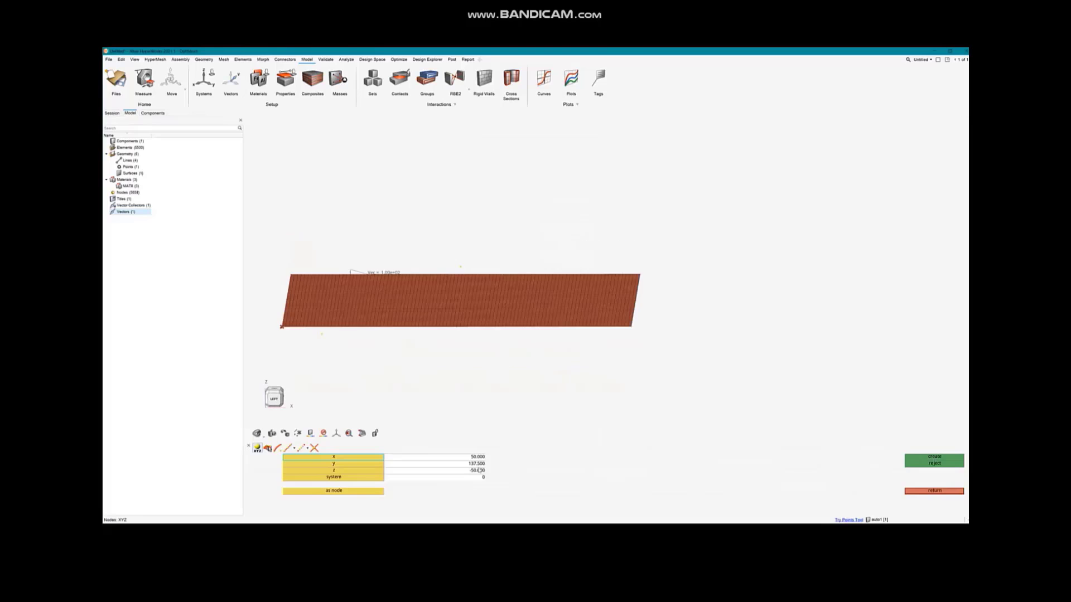
key(Escape)
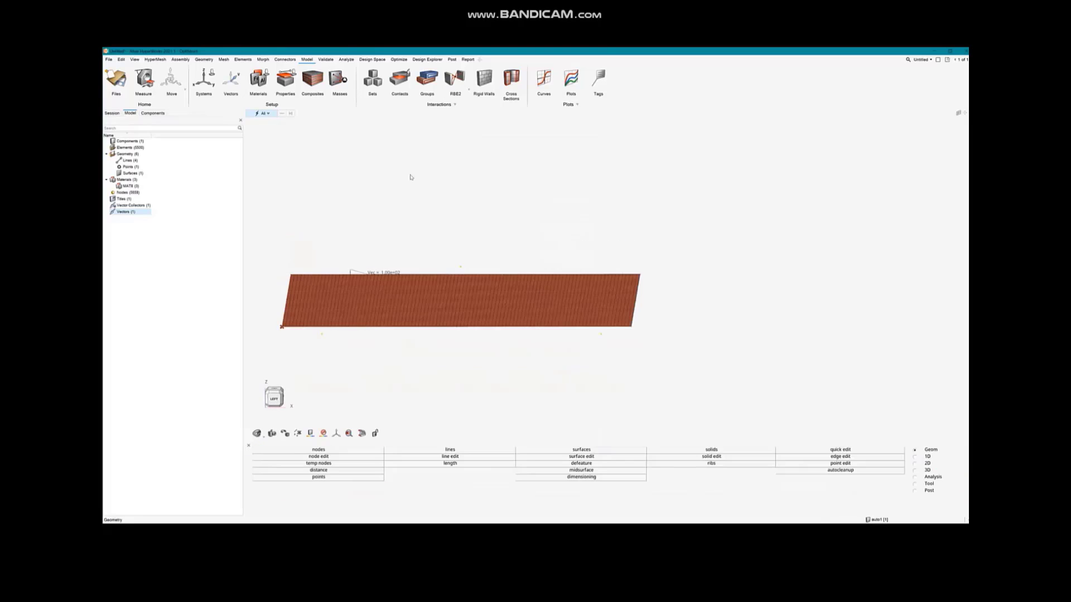
Create a ply named +45AGP with orientation 45 and material AGP, covering all plate elements
right_click(173, 239)
mouse_move(190, 244)
click(239, 398)
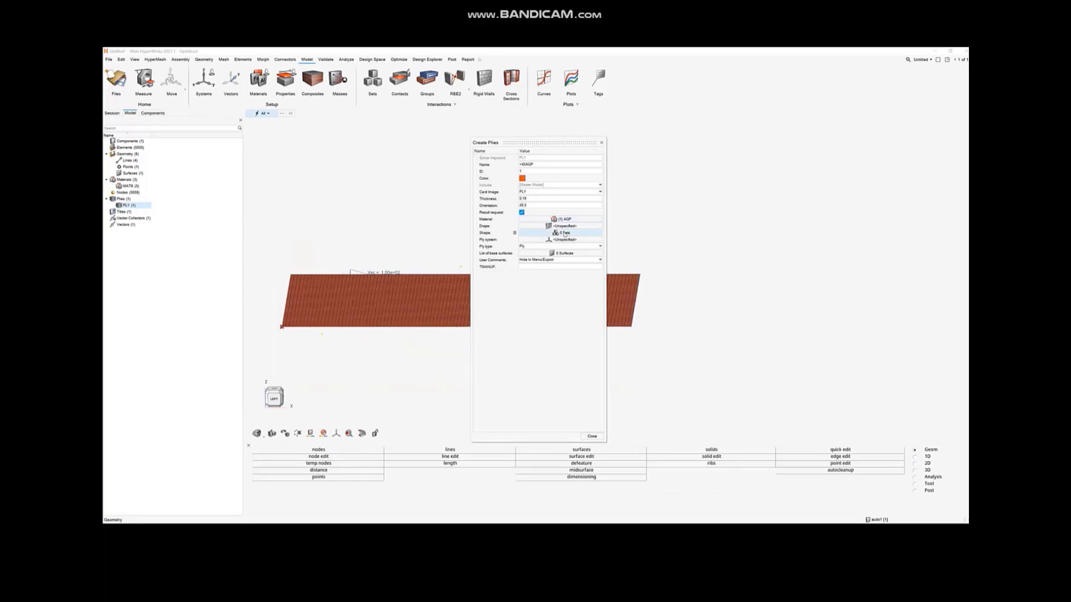
click(562, 233)
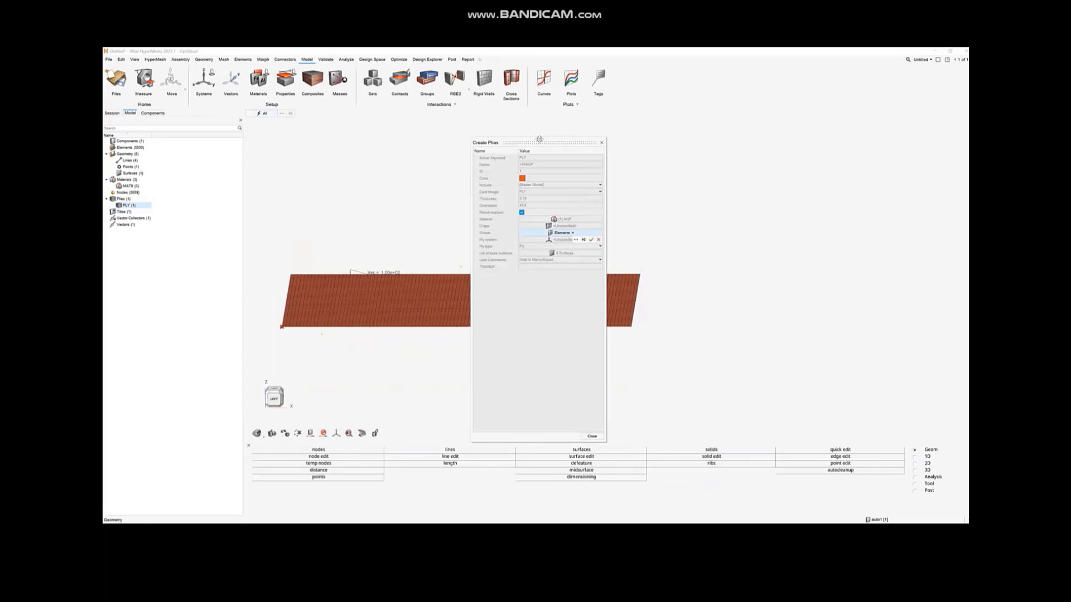
drag(539, 139, 790, 129)
drag(265, 229, 663, 376)
click(841, 231)
click(843, 427)
Create a second ply with thickness 0.13 and material M21, using all plate elements as its shape
right_click(208, 239)
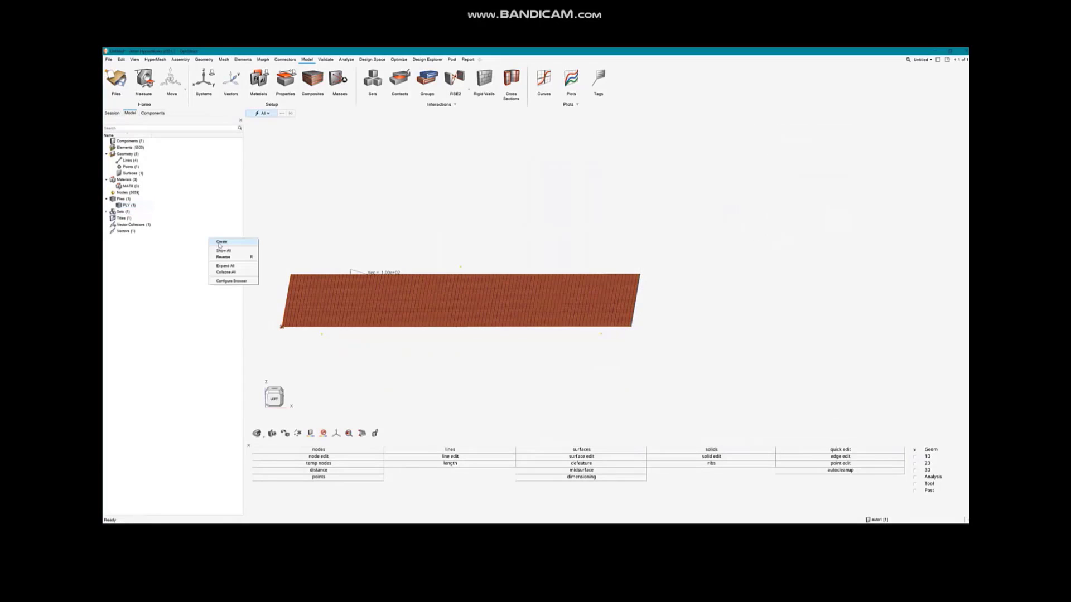
click(220, 243)
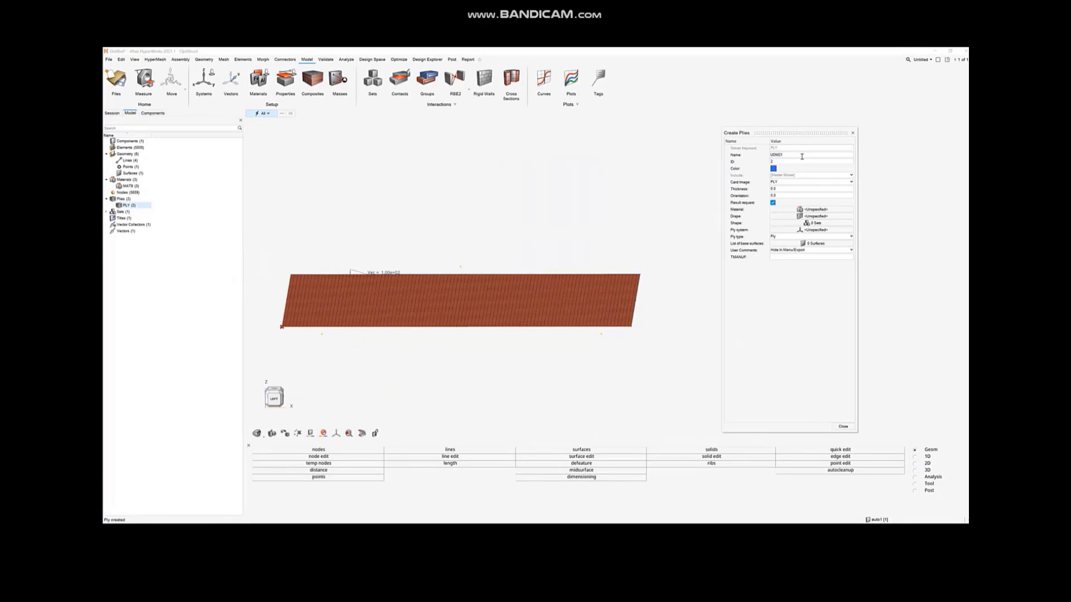
click(786, 191)
text(0.13)
click(811, 209)
click(813, 249)
click(932, 308)
click(817, 224)
drag(258, 237, 663, 380)
click(828, 231)
Rename the second ply -45AGP, set its orientation to -45 and material to AGP, and reselect all plate elements as its shape
click(795, 156)
text(-45AGP)
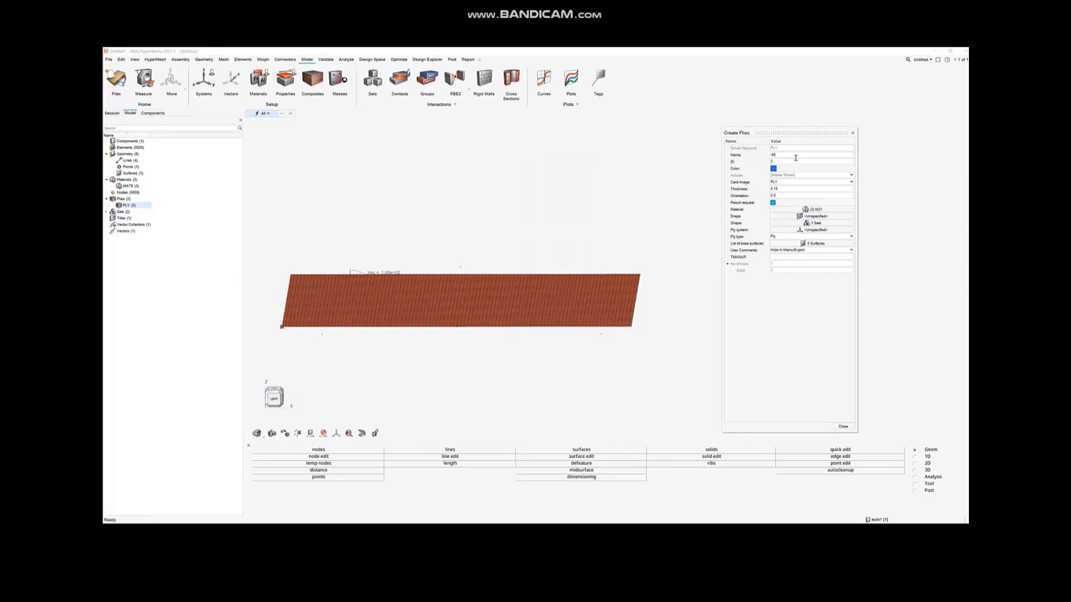
click(783, 195)
text(-45)
click(812, 209)
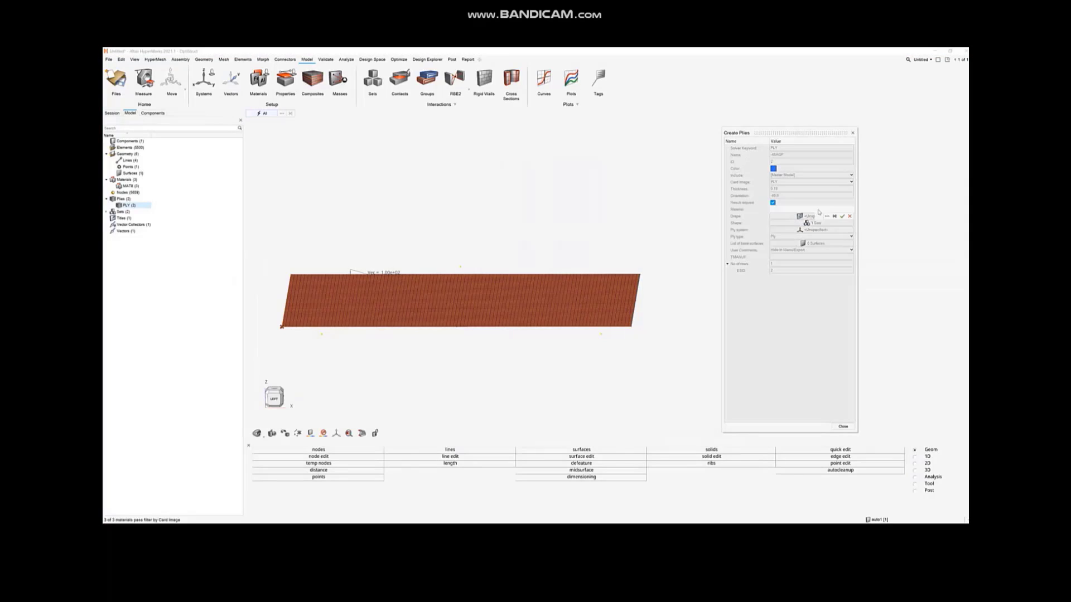
click(796, 242)
click(932, 309)
click(806, 223)
click(786, 230)
drag(261, 243, 648, 366)
click(841, 230)
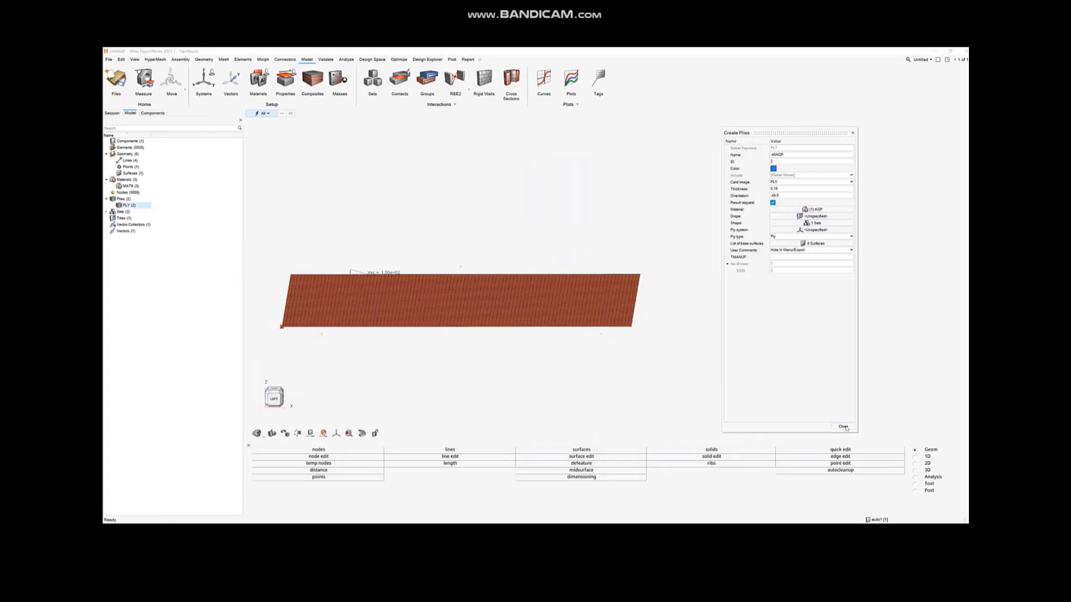
click(843, 427)
Create a 0° UD ply with material M21, covering all plate elements
right_click(184, 244)
mouse_move(200, 246)
click(251, 400)
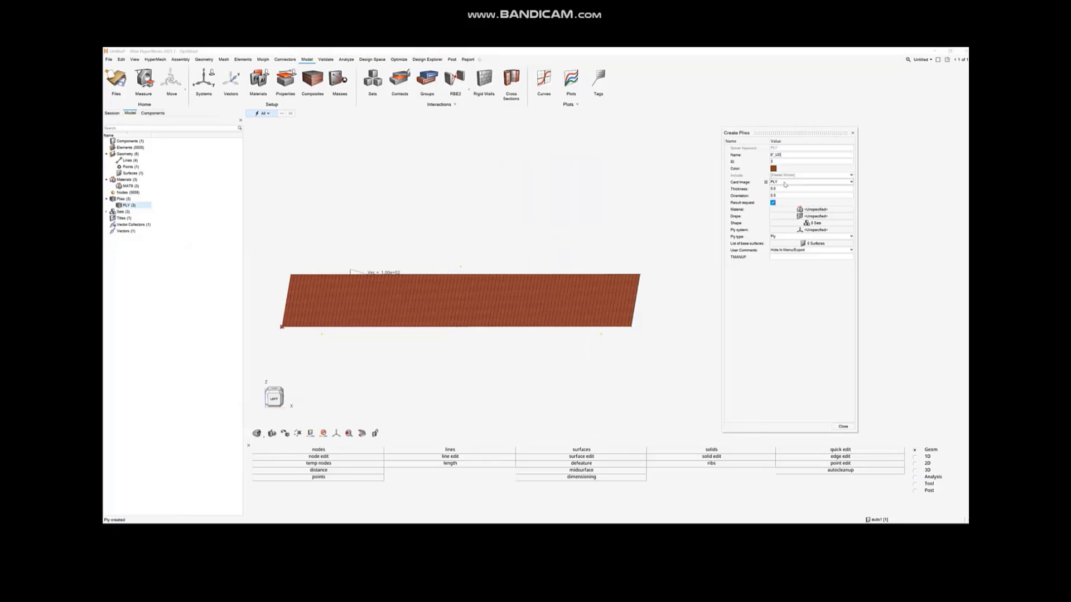
click(789, 209)
click(808, 248)
click(930, 308)
click(806, 223)
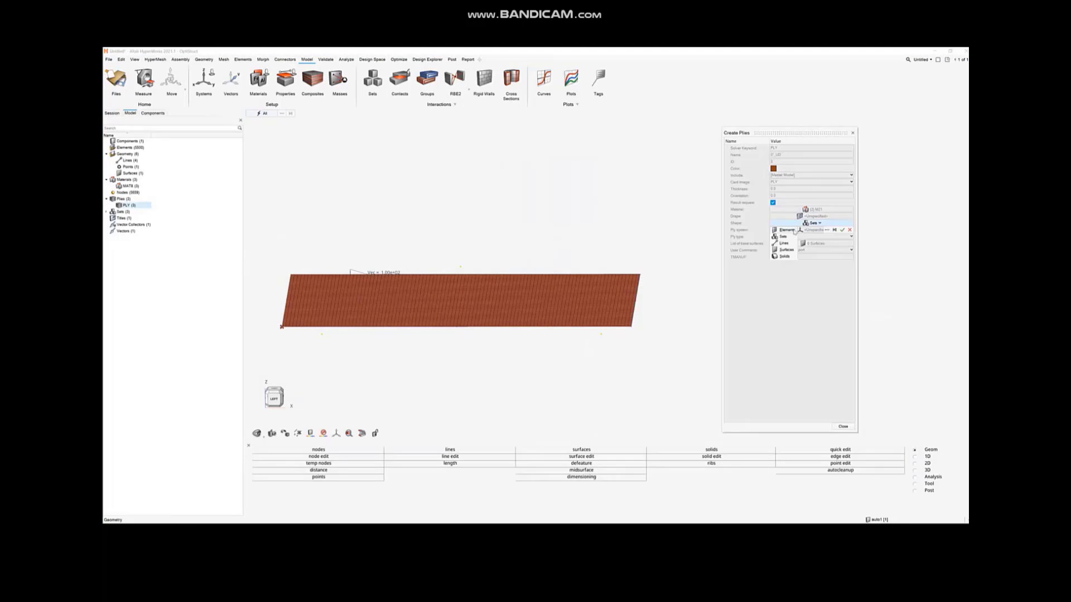
click(795, 231)
drag(255, 231, 681, 390)
click(841, 230)
click(843, 426)
Create a ply named HC_14mm with thickness 7 and material HC14mm
right_click(196, 273)
mouse_move(212, 276)
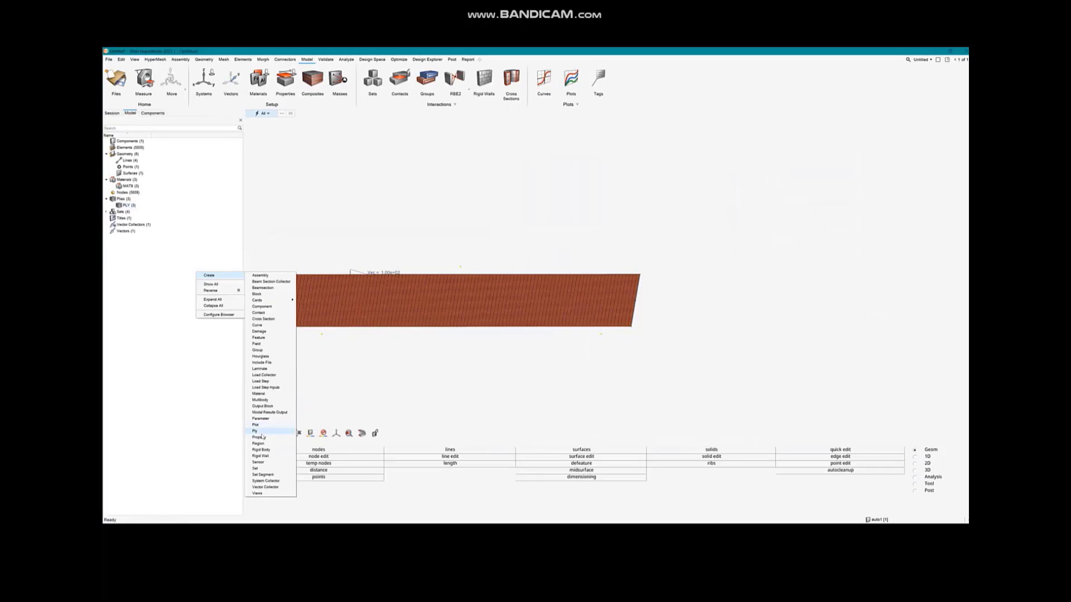
click(260, 432)
click(785, 155)
text(HC_14mm)
click(786, 189)
text(7)
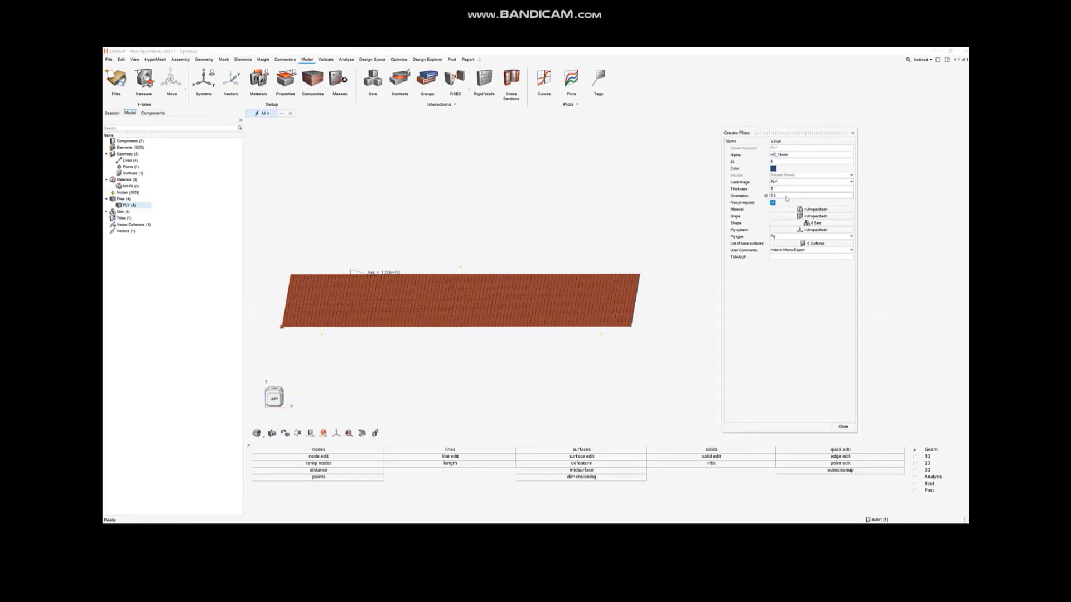
click(813, 209)
click(845, 269)
Assign all plate elements as the shape of the HC_14mm ply and finish creating it
click(815, 224)
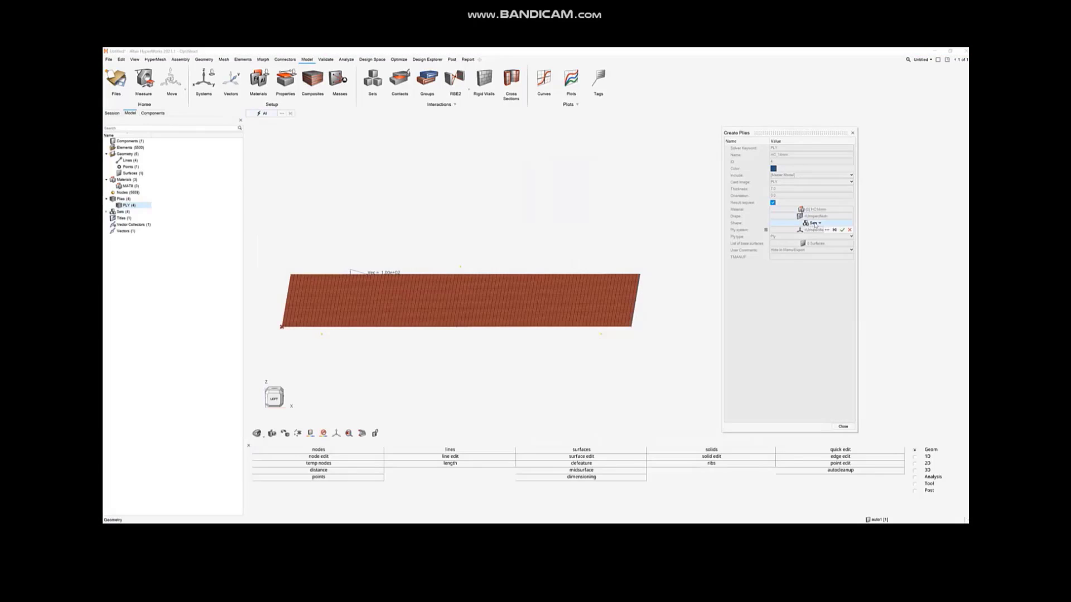
click(794, 232)
drag(509, 352, 680, 255)
drag(262, 235, 530, 357)
click(841, 230)
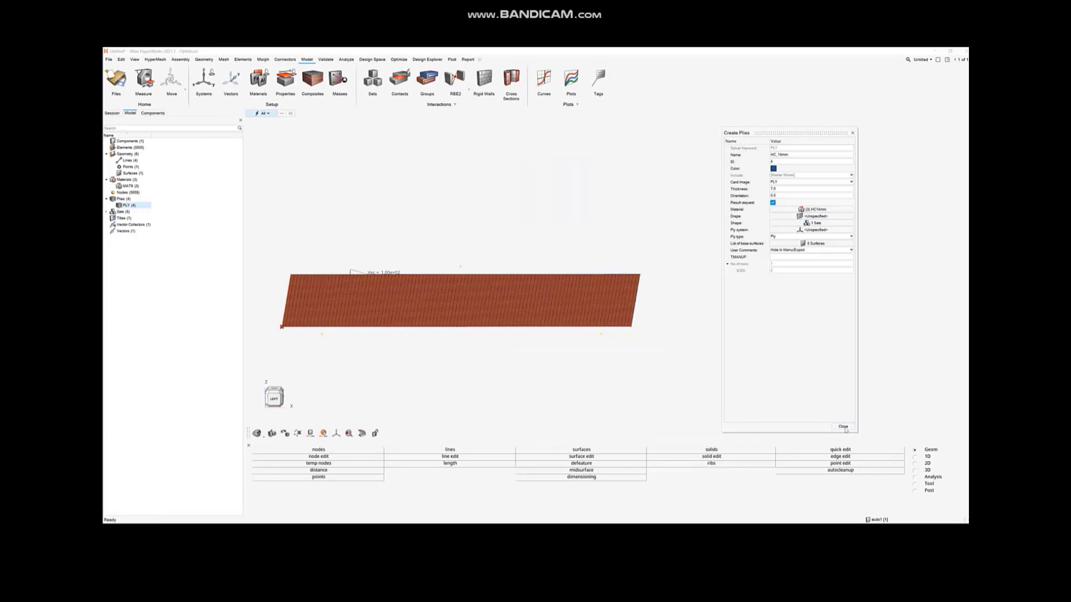
click(842, 426)
Create a new ply laminate in the model
click(179, 113)
click(130, 112)
right_click(136, 250)
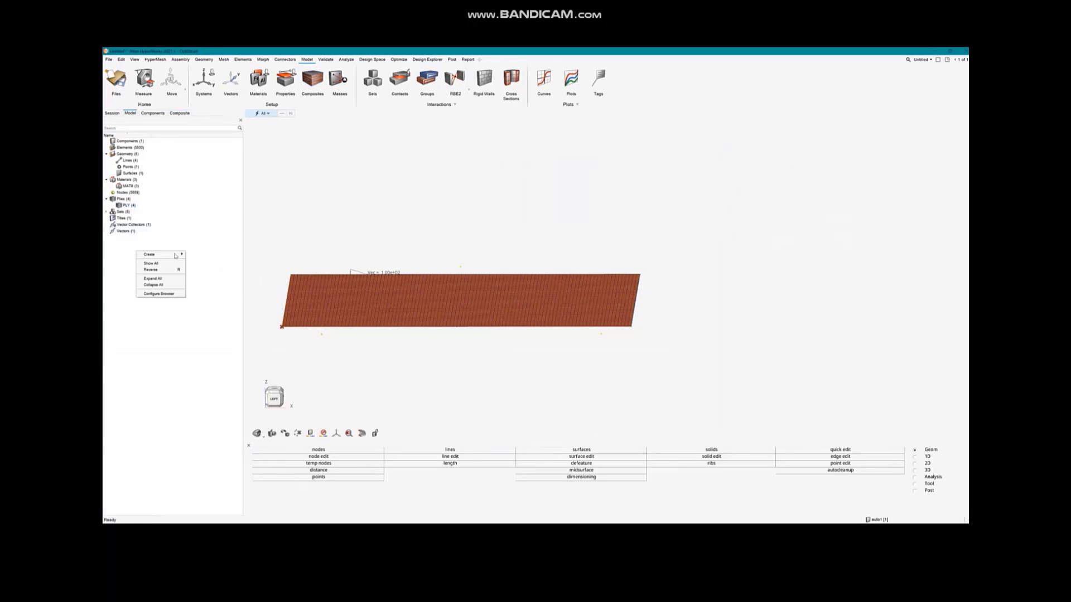
mouse_move(159, 255)
click(203, 349)
Add the plies to the laminate in the order +45AGP, 0° UD, -45AGP, HC_14mm, and make the layup symmetric
click(179, 113)
double_click(128, 157)
drag(132, 163, 130, 157)
drag(128, 182, 132, 158)
drag(133, 188, 131, 159)
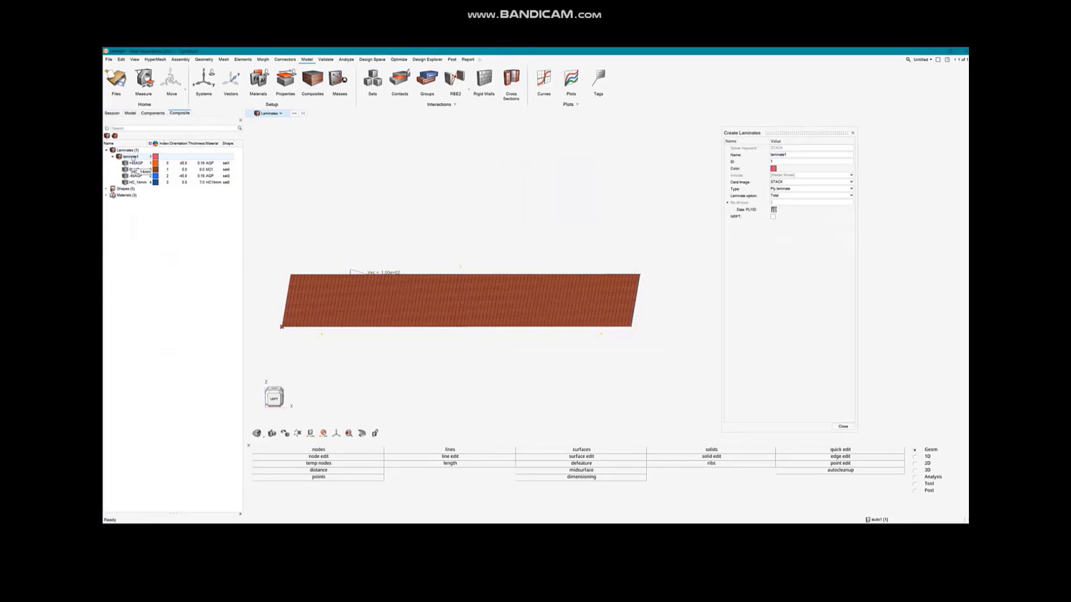
click(794, 195)
click(791, 226)
click(842, 426)
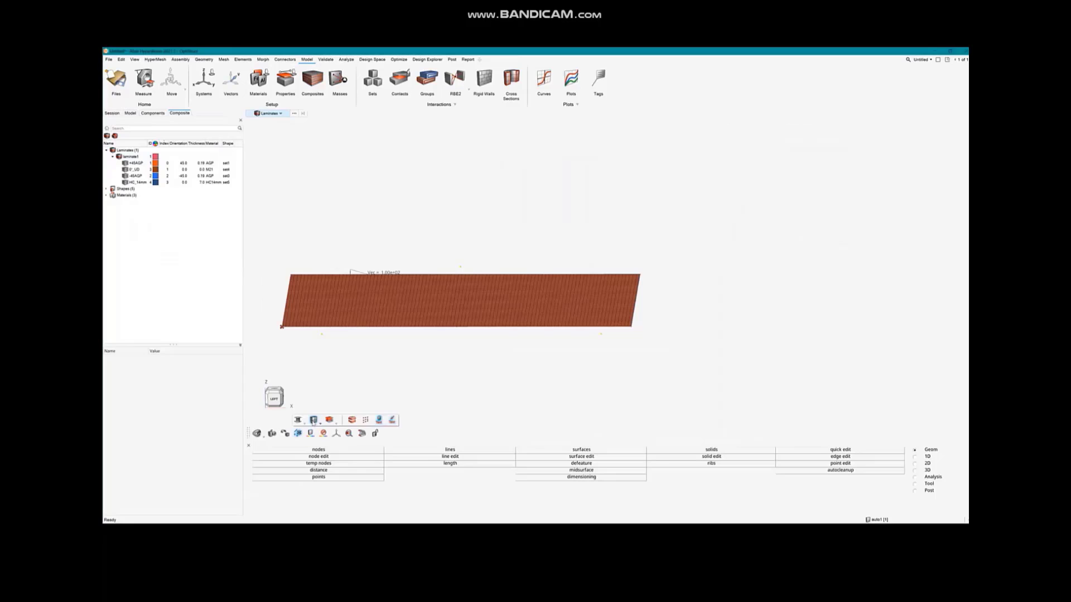
Change the colouring mode of the plate elements
scroll(322, 341, up, 3)
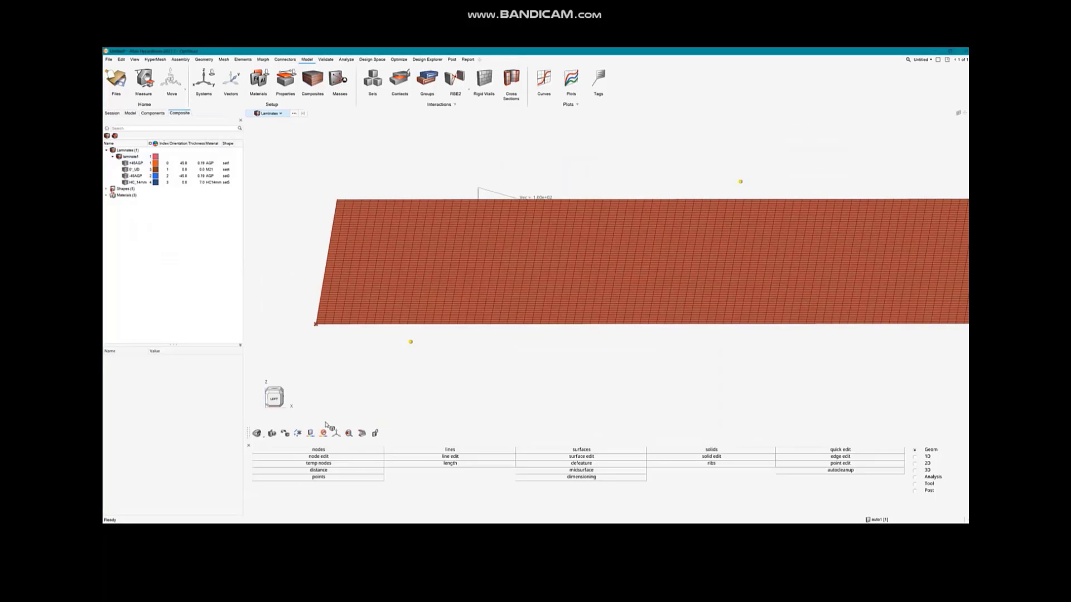
click(310, 433)
click(324, 354)
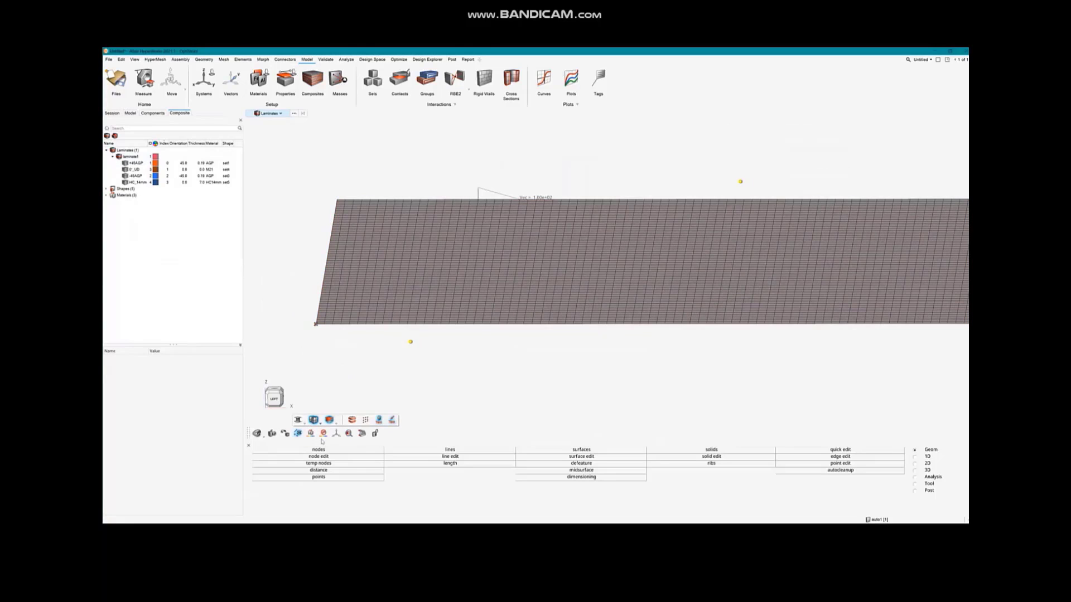
Create a property for the laminated plate and change its card image
click(130, 113)
right_click(151, 256)
click(212, 268)
click(811, 188)
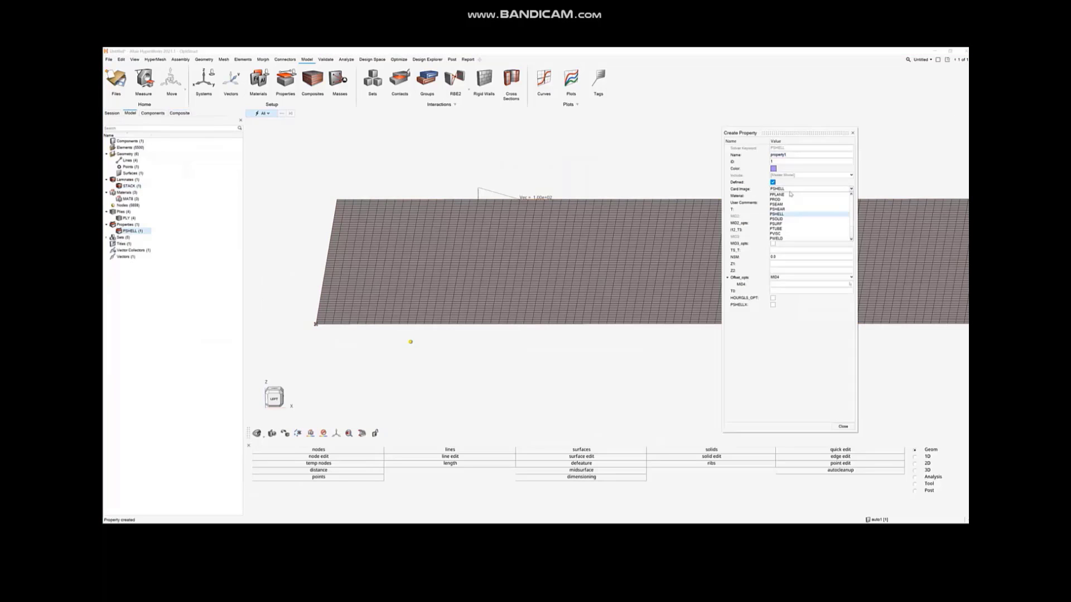
click(843, 426)
Assign the new property to the plate component auto1
click(153, 112)
click(133, 142)
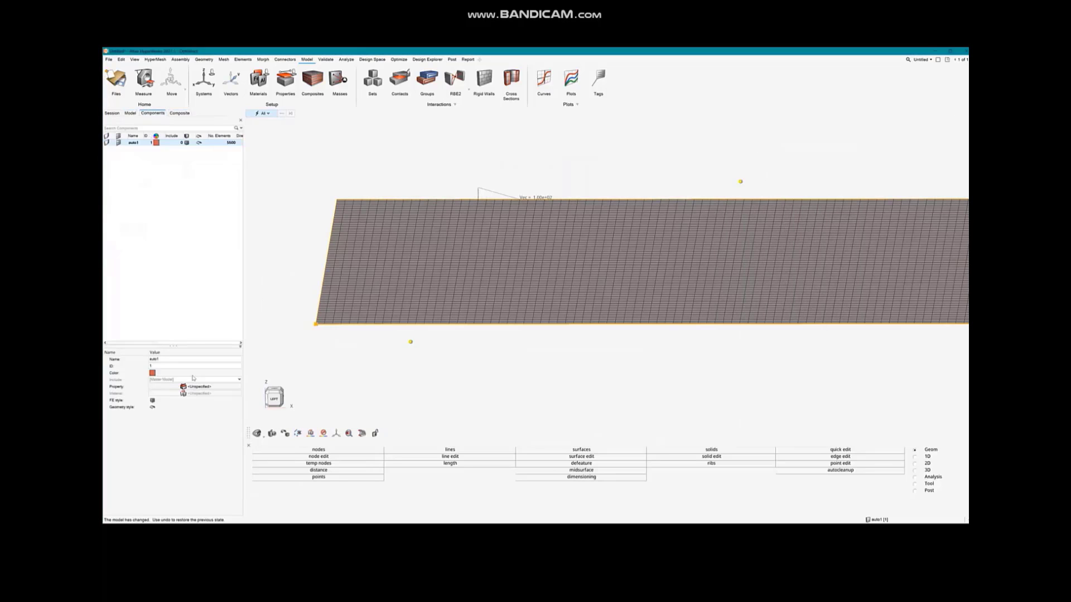
click(195, 386)
click(215, 394)
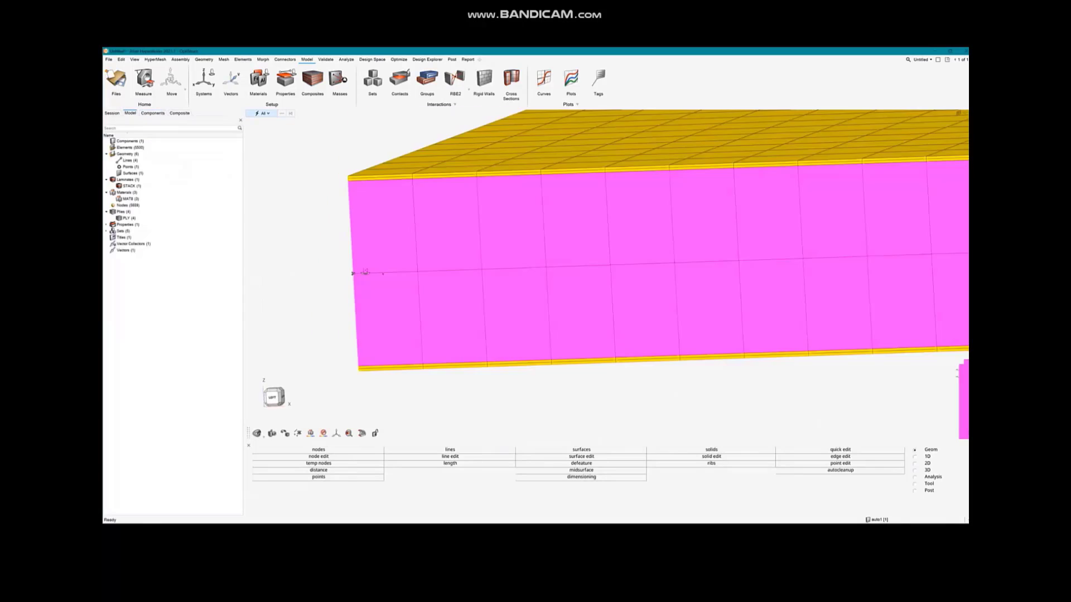
Examine the laminate's layers through the plate's thickness, along with its plies and materials
scroll(368, 269, up, 3)
click(179, 113)
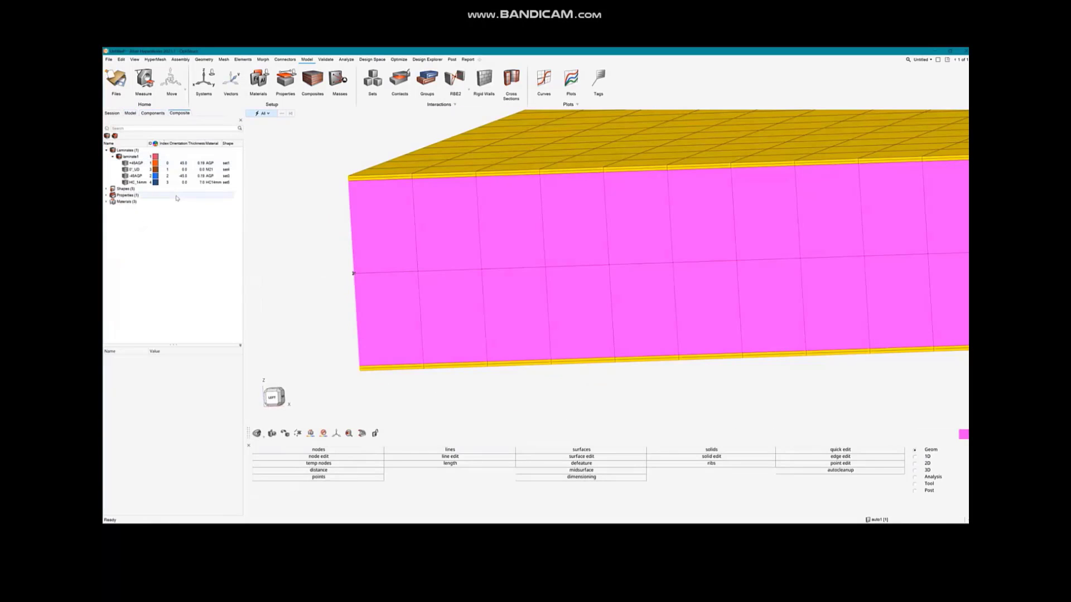
click(107, 201)
click(127, 214)
click(133, 169)
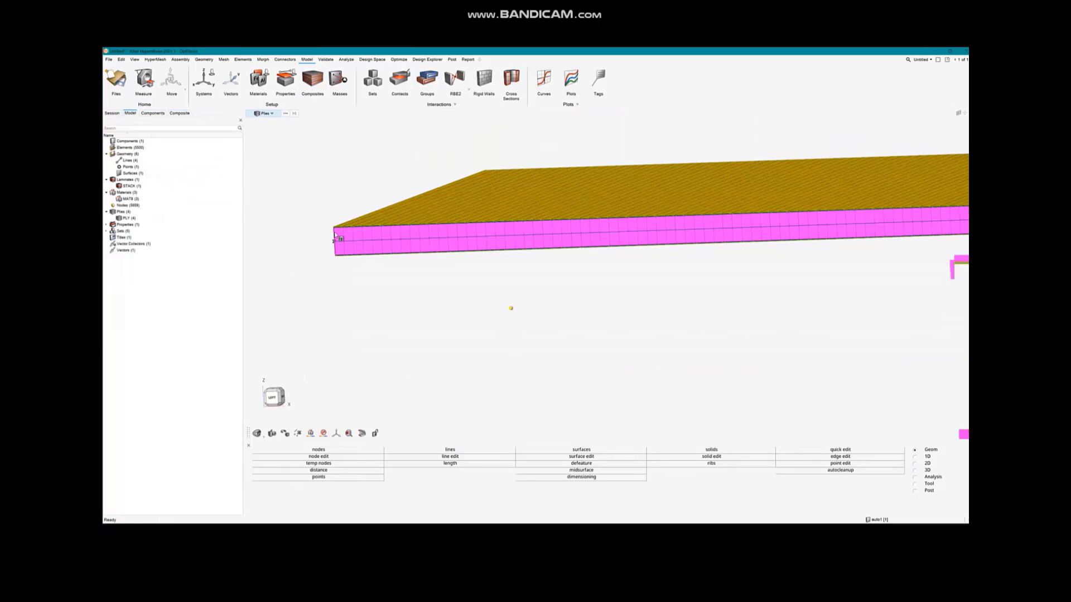
key(f)
click(274, 398)
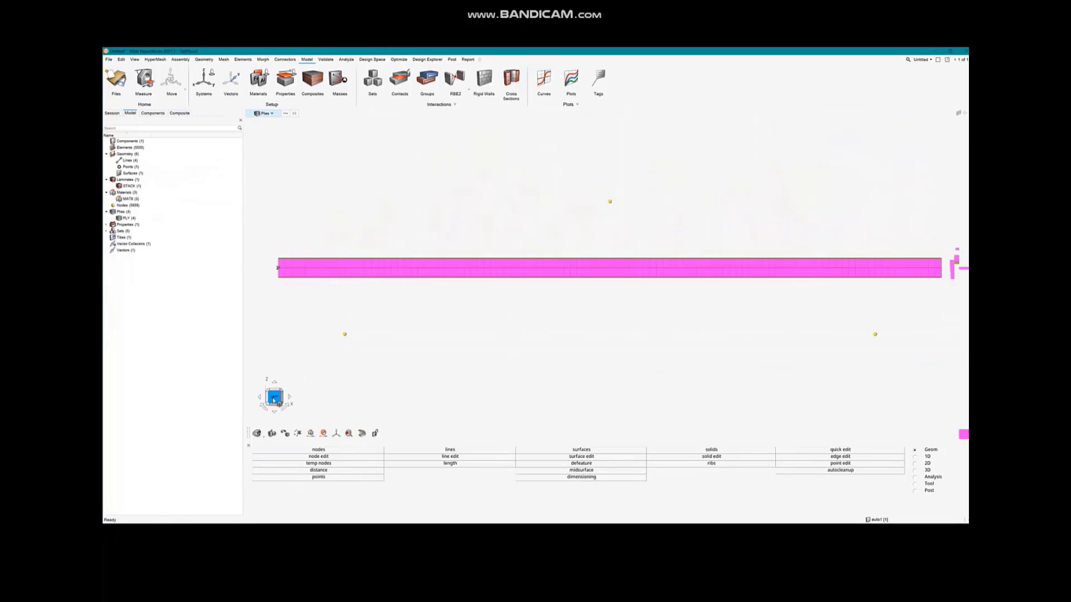
scroll(269, 279, up, 5)
Measure the distance from the plate's midplane to its outer face
key(F4)
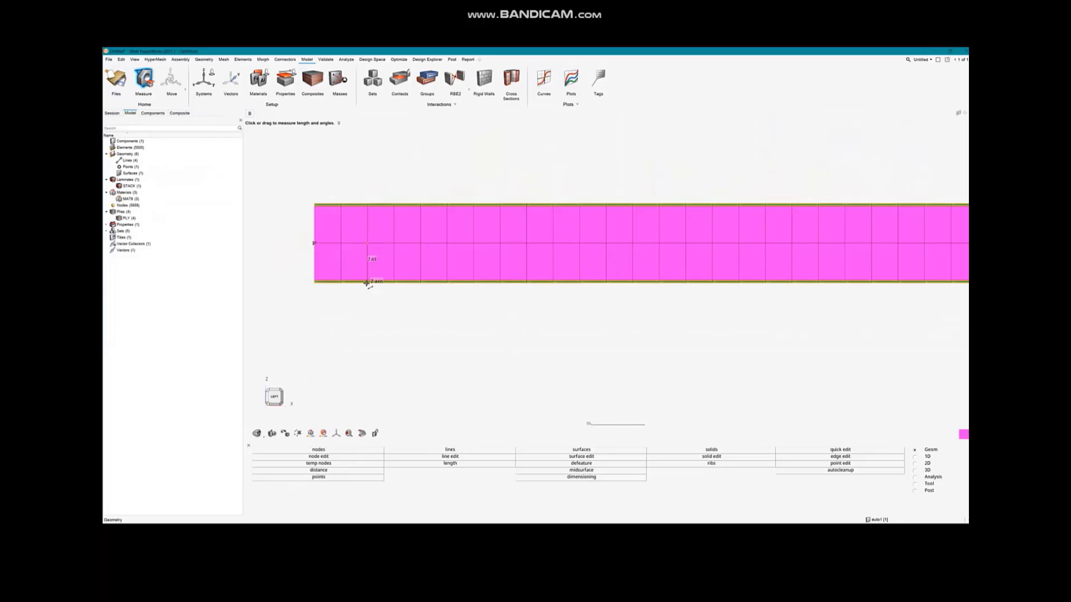
click(149, 83)
key(Escape)
key(f)
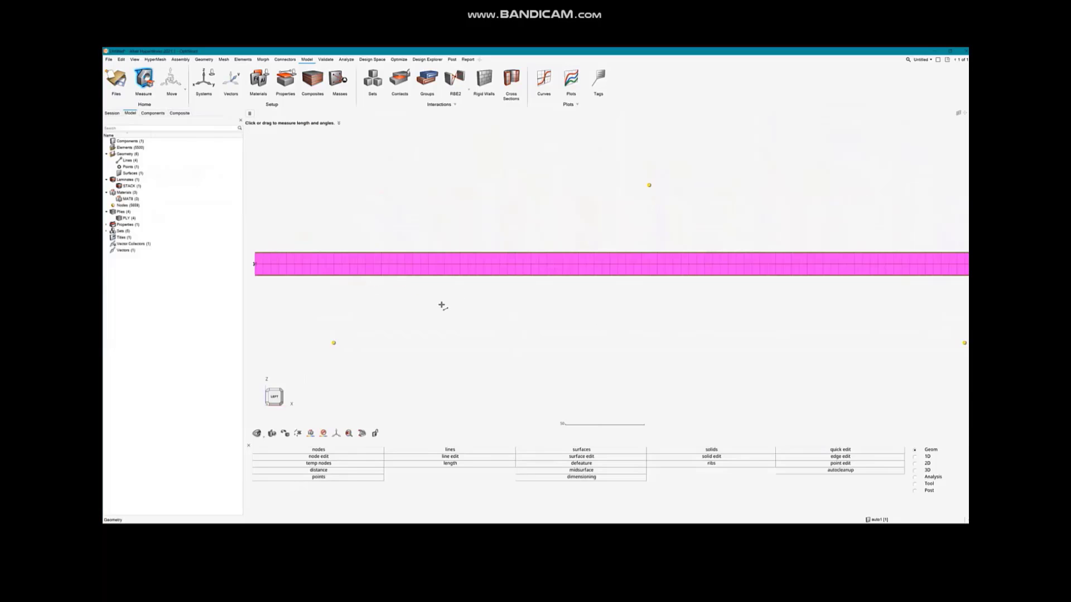
key(Escape)
Switch the plate's element display back to 2D shells
middle_drag(440, 304, 519, 337)
click(273, 397)
mouse_move(285, 433)
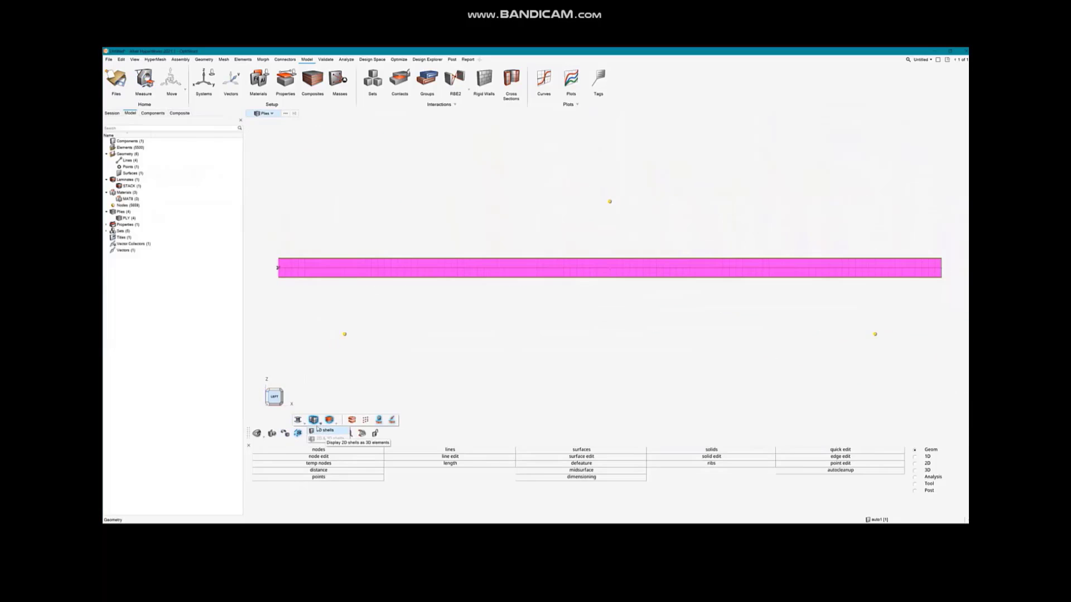
Create a component named rigid and give it a blue colour
right_click(168, 285)
mouse_move(179, 288)
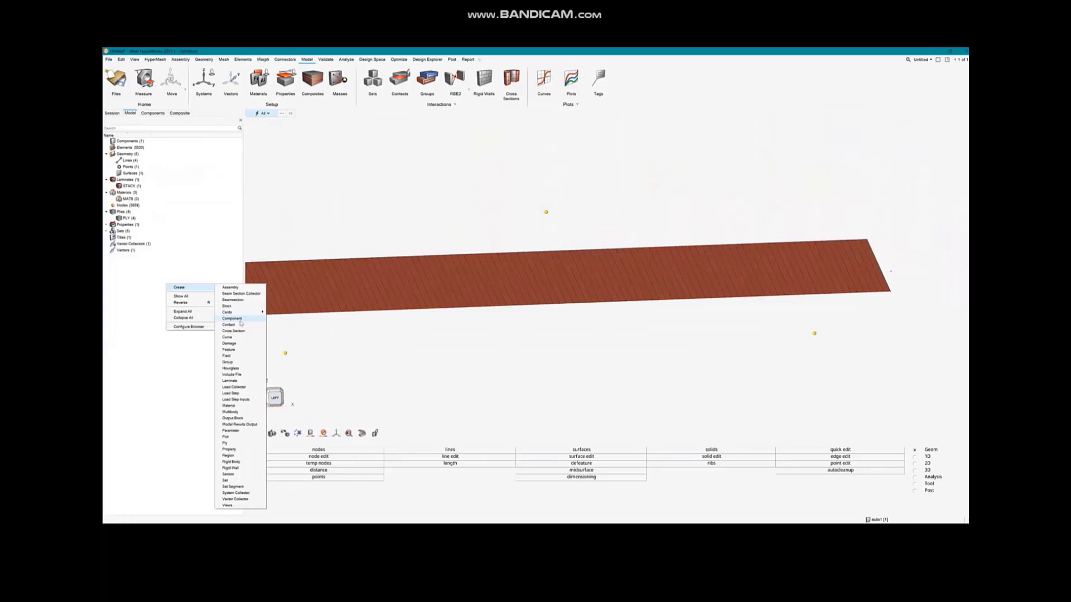
click(232, 318)
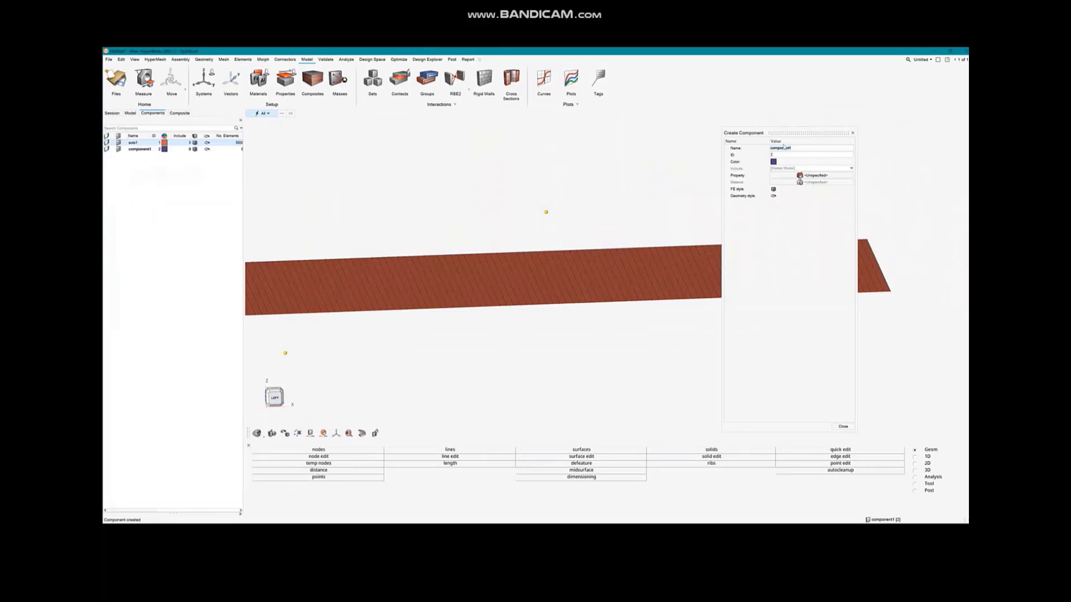
click(783, 148)
text(rigid)
click(773, 162)
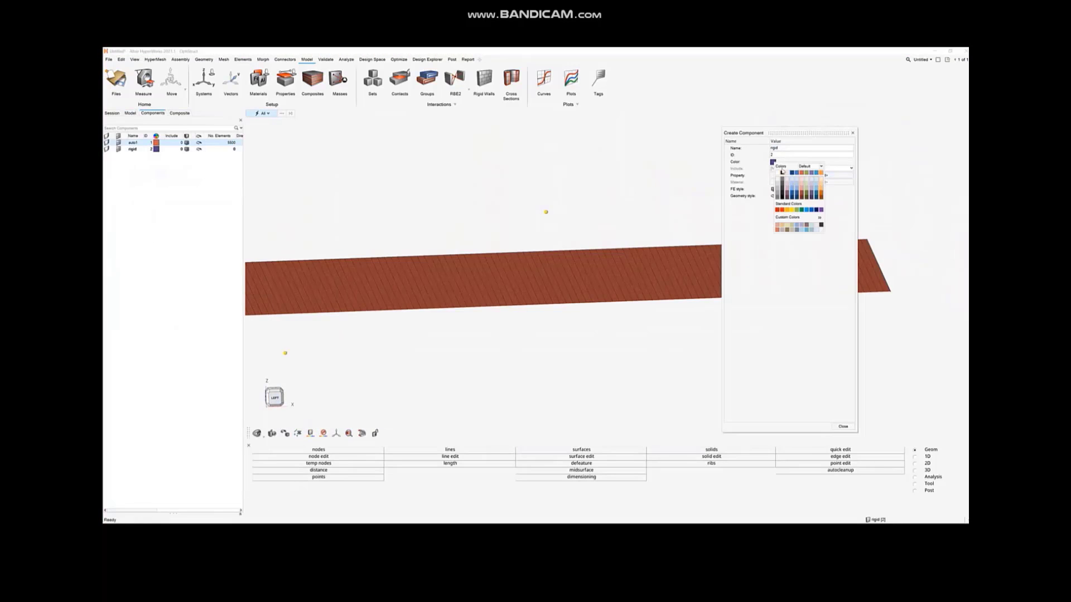
click(812, 211)
click(842, 426)
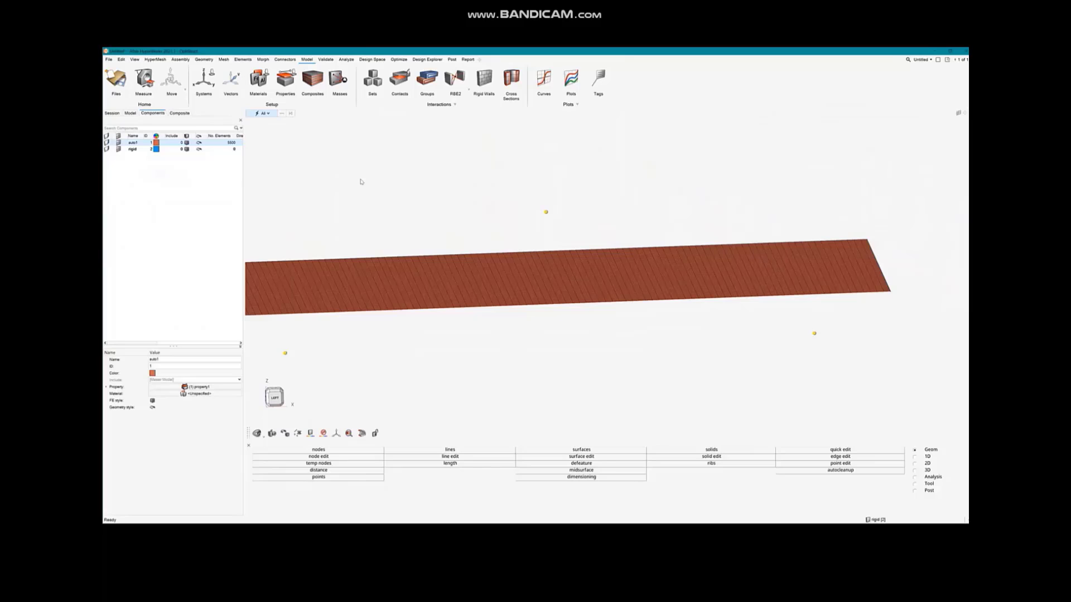
Create RBE2 elements tying the reference node above midspan and the one below the plate's left end to their nearby plate nodes
click(455, 78)
click(473, 113)
click(546, 213)
click(274, 397)
click(413, 114)
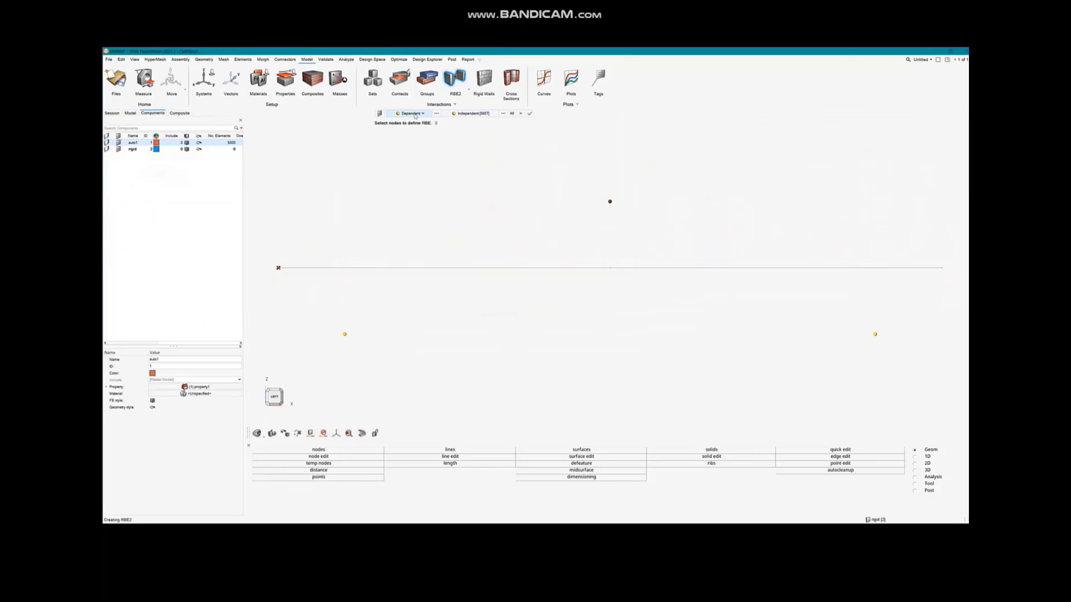
drag(597, 262, 615, 273)
middle_click(616, 274)
click(529, 114)
right_click(424, 115)
click(529, 114)
Create an RBE2 element tying the reference node below the plate's right end to the plate nodes above it
mouse_move(688, 242)
middle_down()
mouse_move(647, 290)
mouse_move(683, 248)
middle_up()
click(274, 397)
click(455, 78)
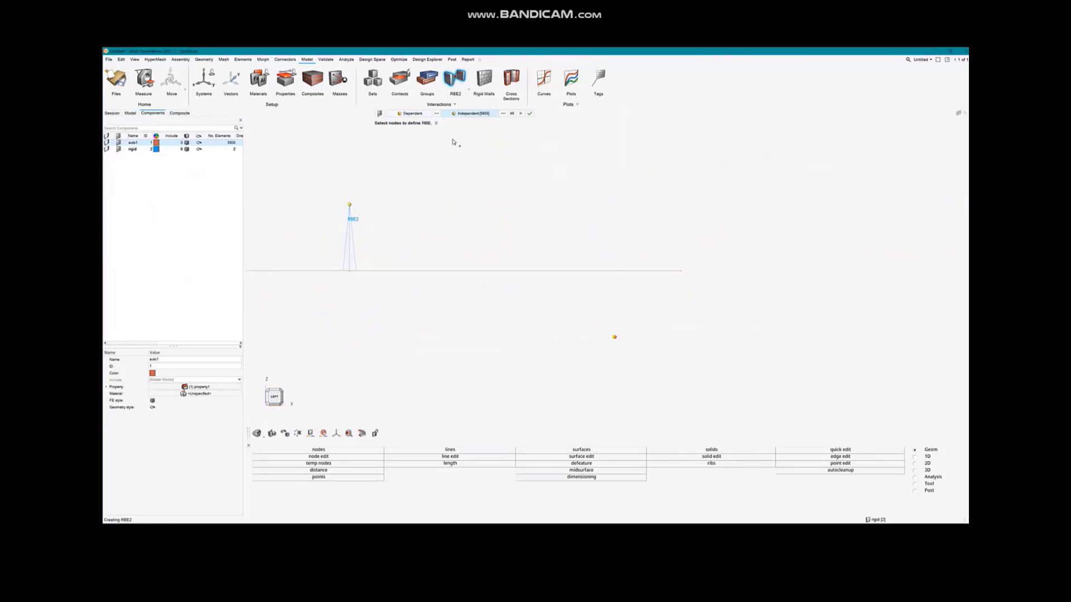
drag(623, 272, 606, 282)
click(529, 113)
scroll(508, 241, down, 5)
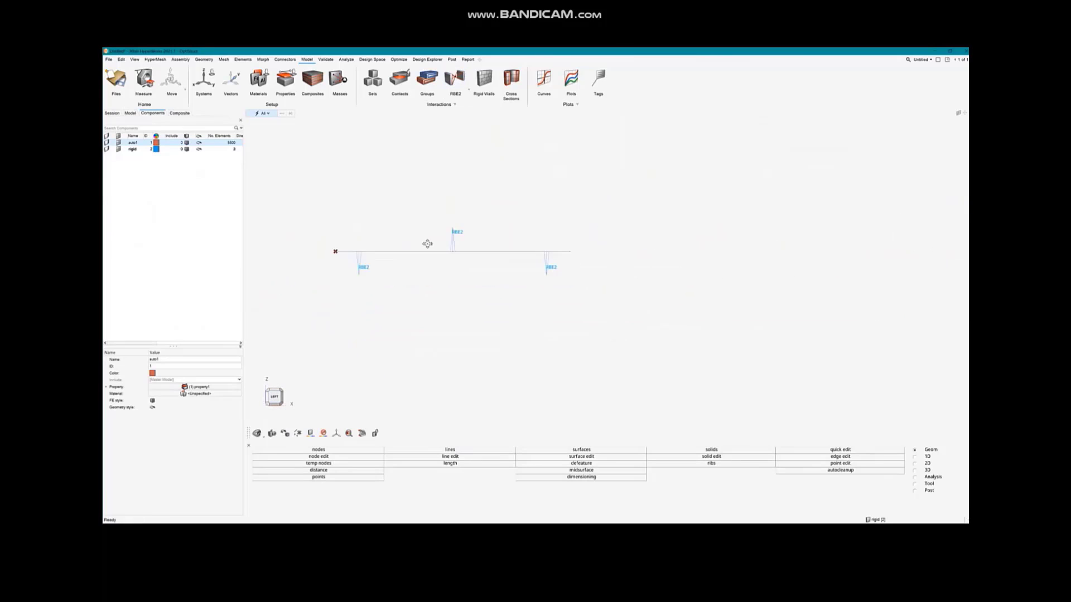
middle_drag(428, 244, 527, 209)
scroll(529, 242, up, 5)
Create a load step for the analysis
click(130, 112)
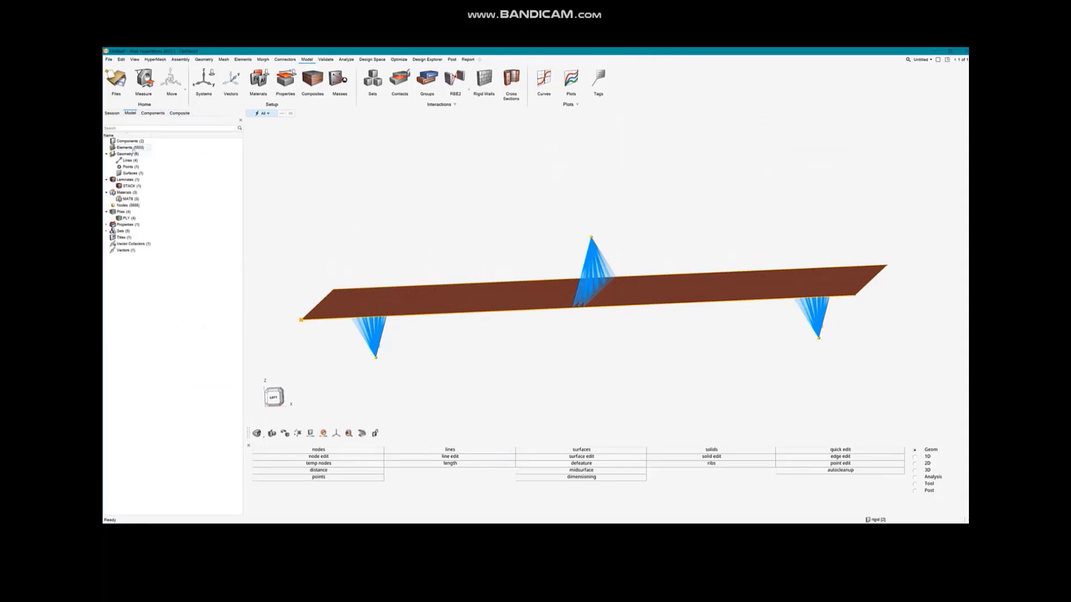
click(346, 59)
right_click(160, 276)
mouse_move(180, 278)
click(226, 383)
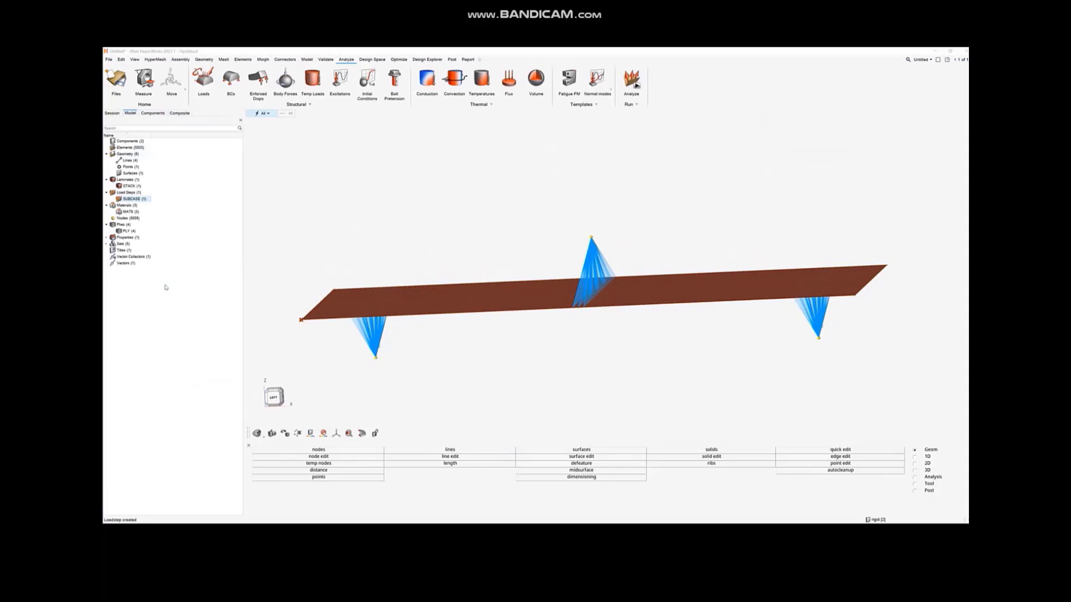
click(853, 134)
Create a load collector named SPC with a red colour
right_click(173, 296)
mouse_move(187, 299)
click(242, 423)
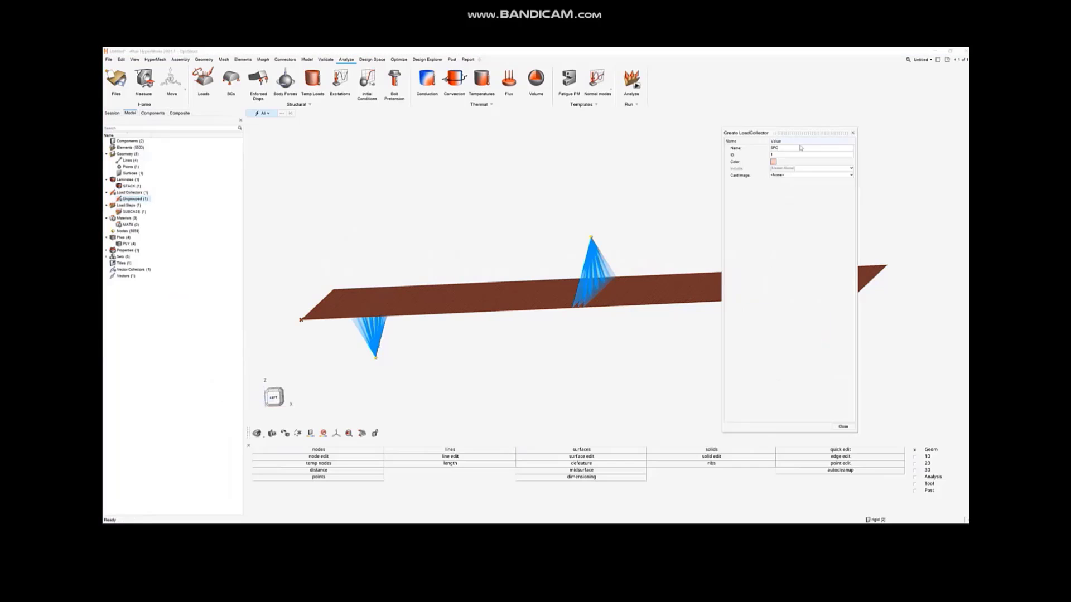
click(774, 161)
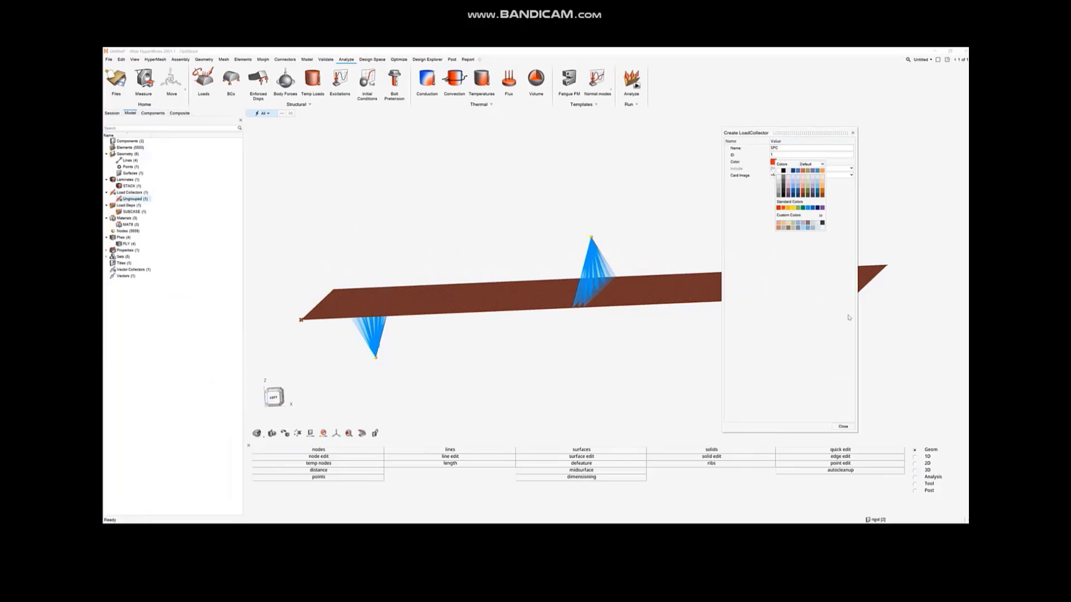
click(842, 426)
Create a load collector named FORCE with a green colour
right_click(167, 305)
mouse_move(184, 309)
click(242, 421)
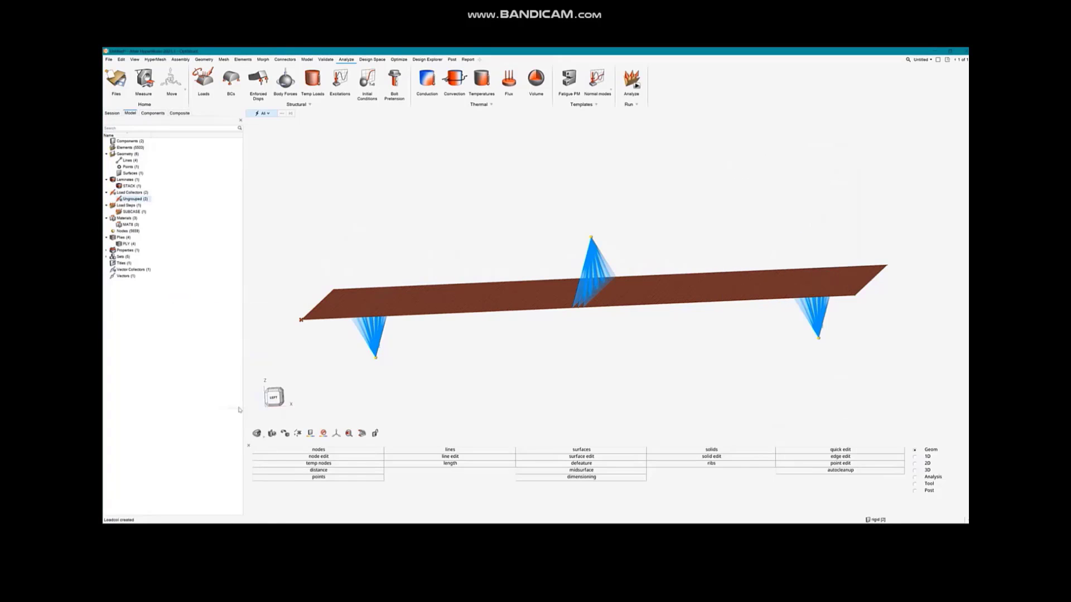
click(773, 161)
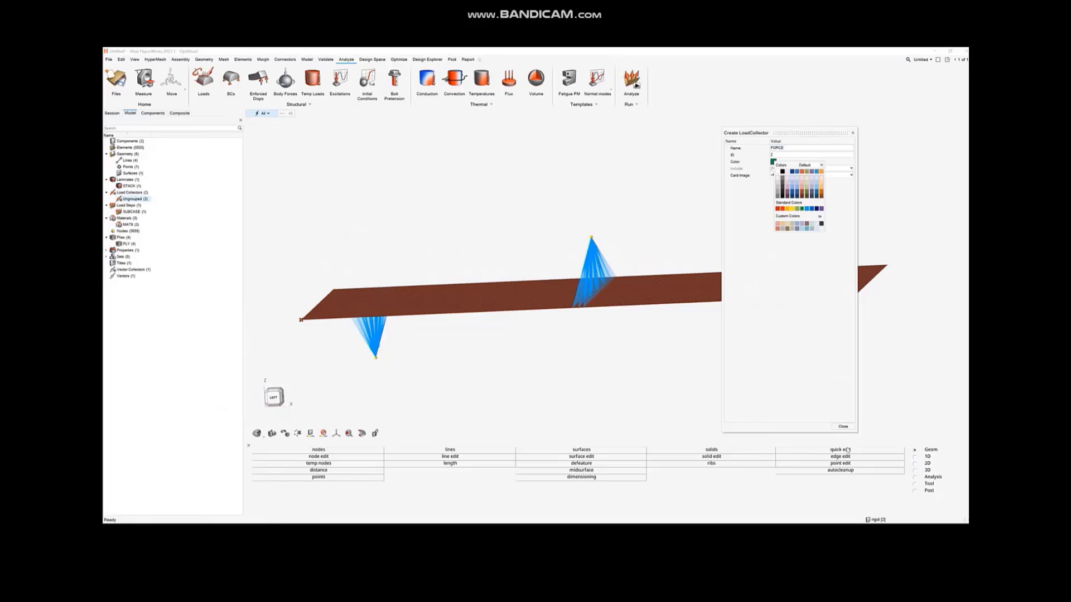
click(842, 426)
Apply a force of magnitude -8169.110 along the z-axis at the reference node above the plate, in the FORCE collector
right_click(131, 193)
click(150, 206)
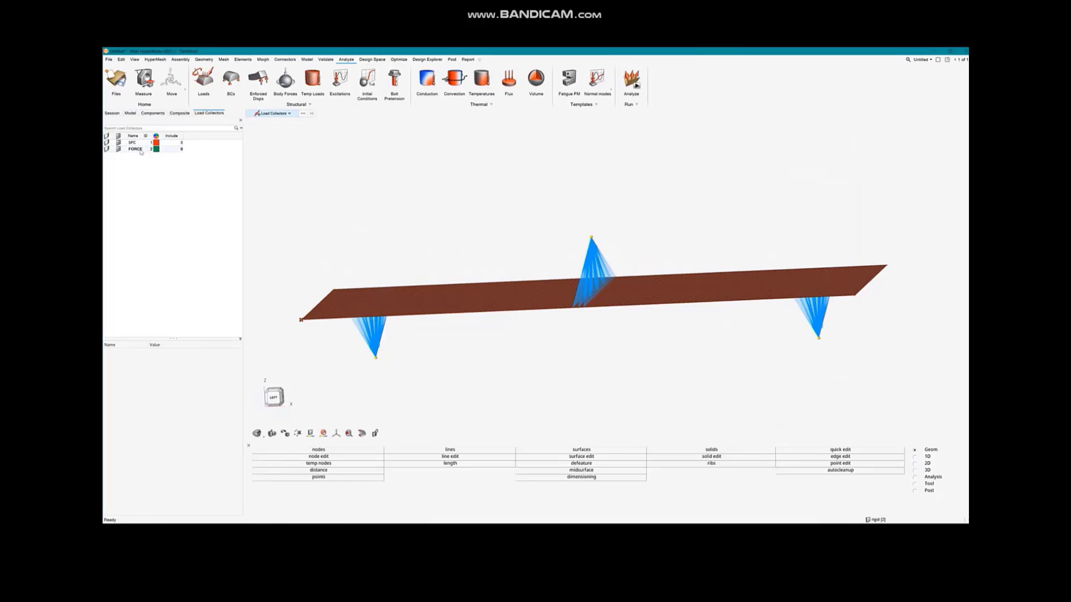
click(210, 74)
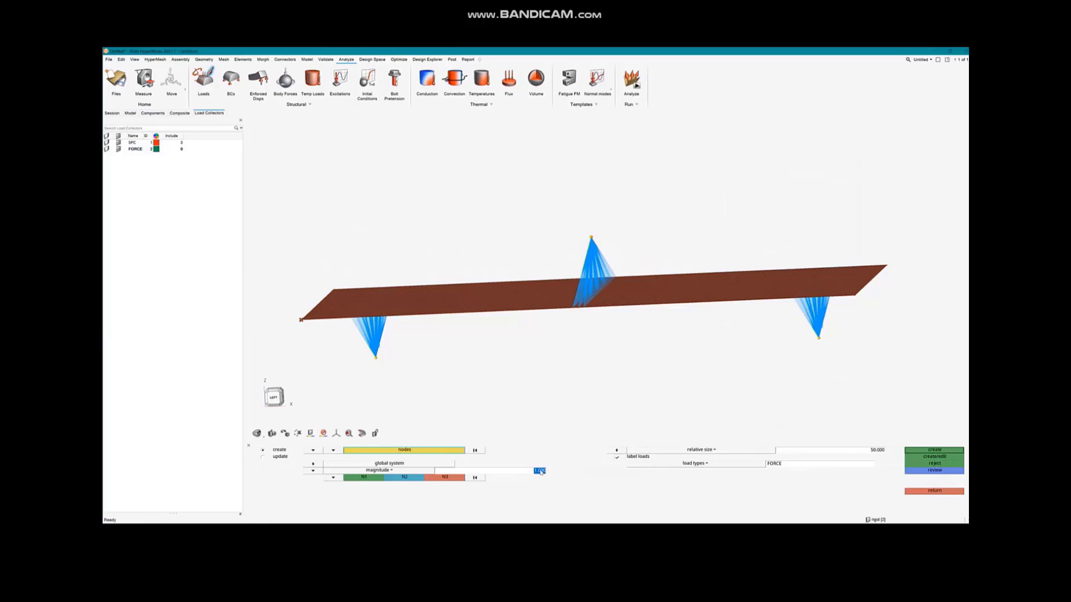
click(332, 477)
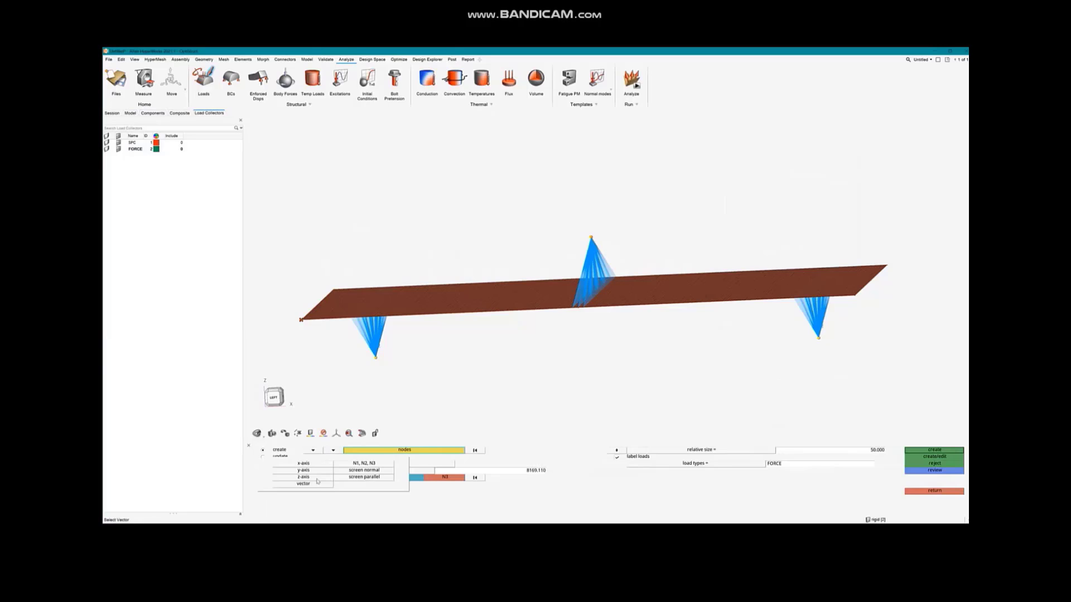
click(306, 486)
click(908, 450)
Create constraints in the SPC collector, leaving dof3 free at the upper reference node and constraining dof3 and dof4 at the two lower support nodes
double_click(133, 142)
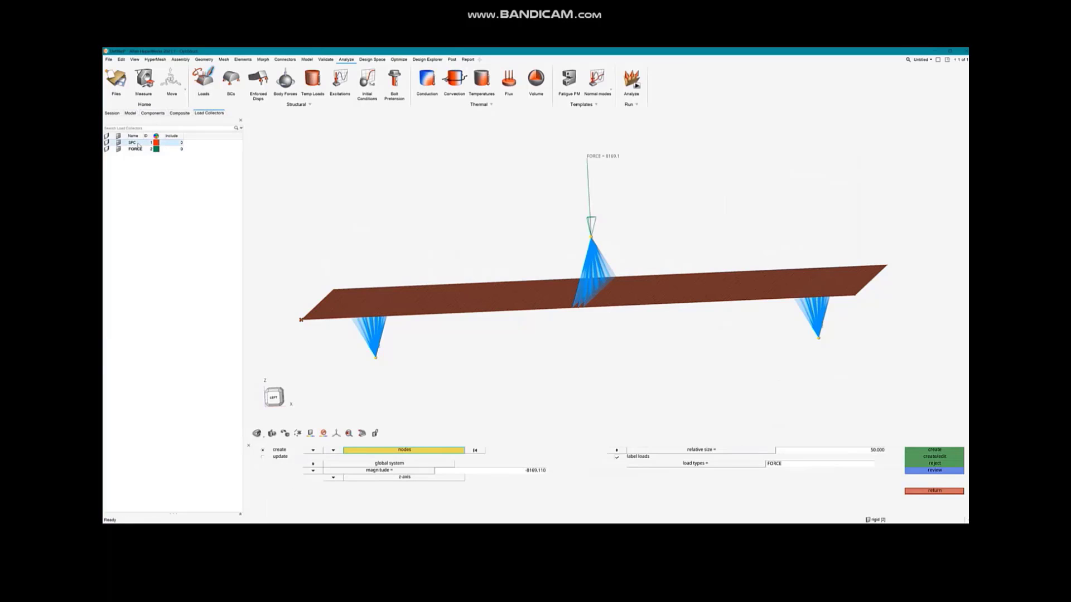
click(231, 81)
click(256, 123)
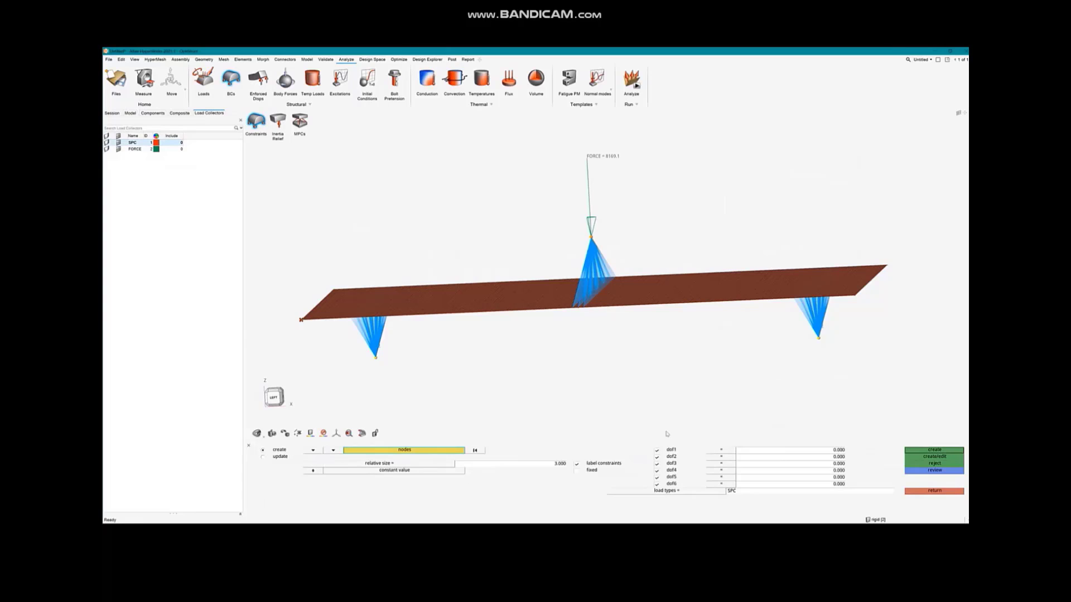
click(657, 464)
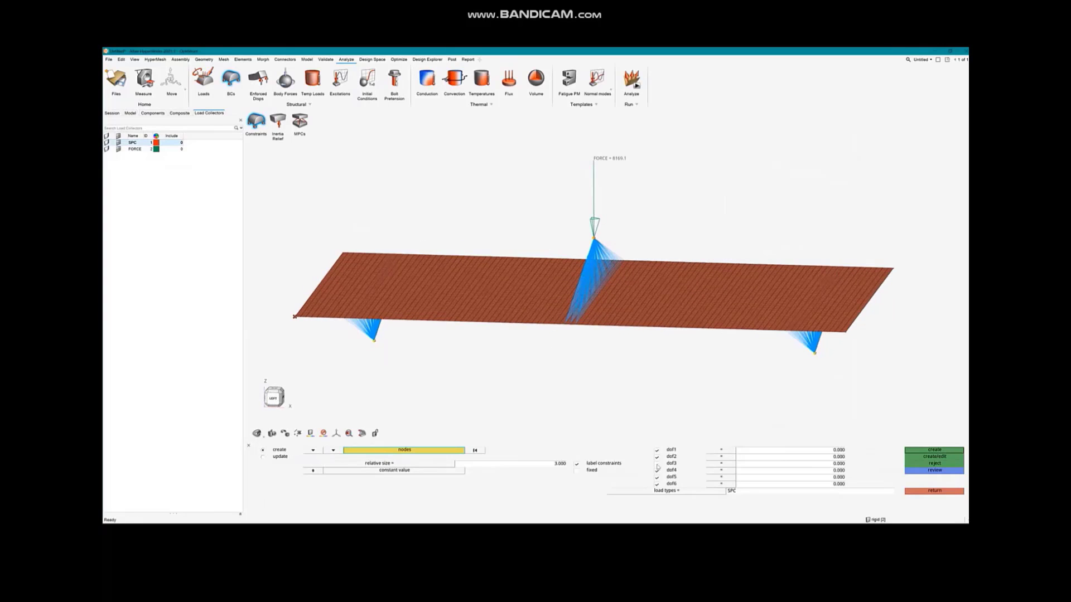
click(942, 451)
click(933, 450)
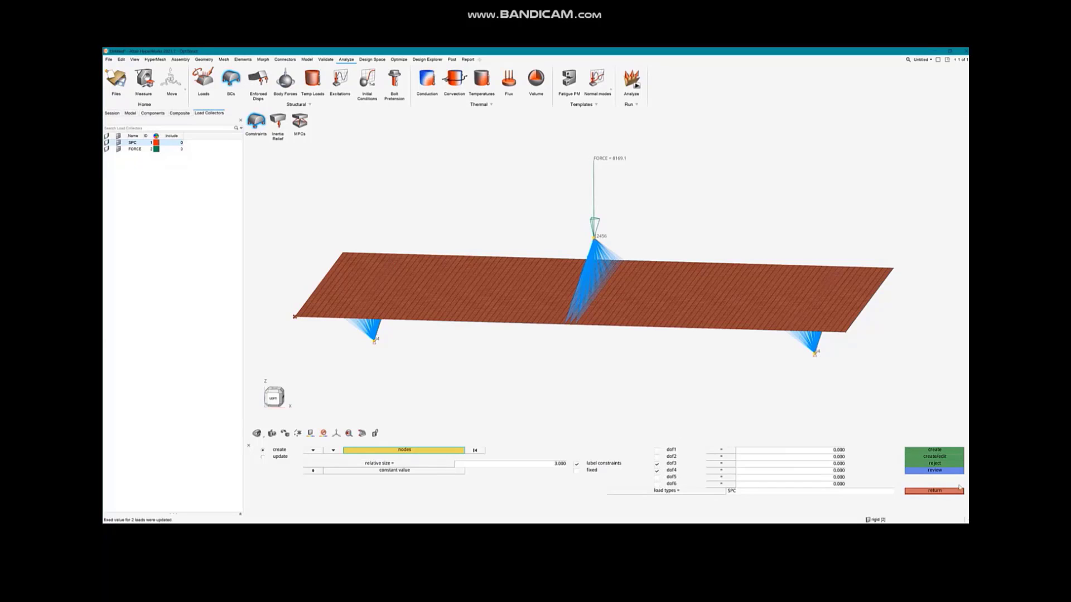
click(926, 490)
Update the central rigid element so that it couples only dof3, dof4 and dof6
click(469, 464)
click(273, 456)
click(588, 295)
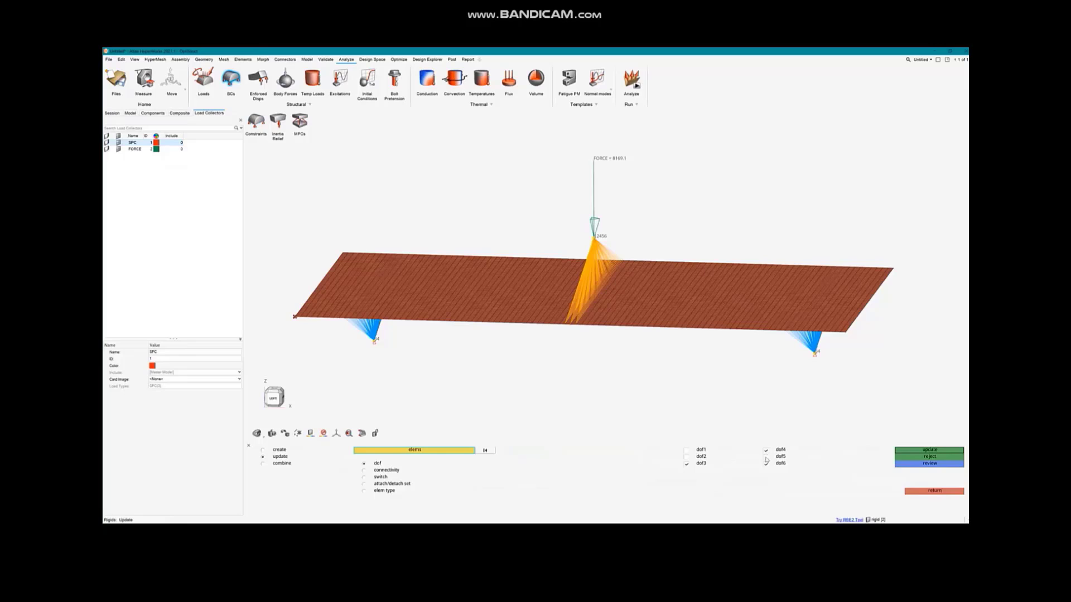
click(924, 450)
Update the two support rigid elements so that they couple only dof3 and dof4
click(813, 350)
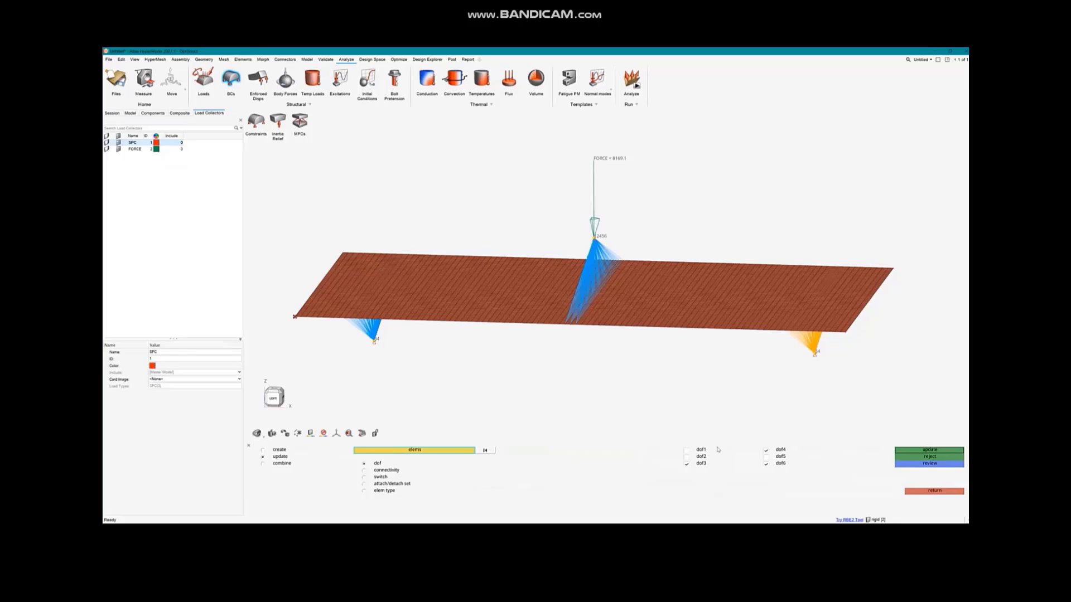
click(765, 464)
click(914, 450)
click(370, 334)
click(915, 450)
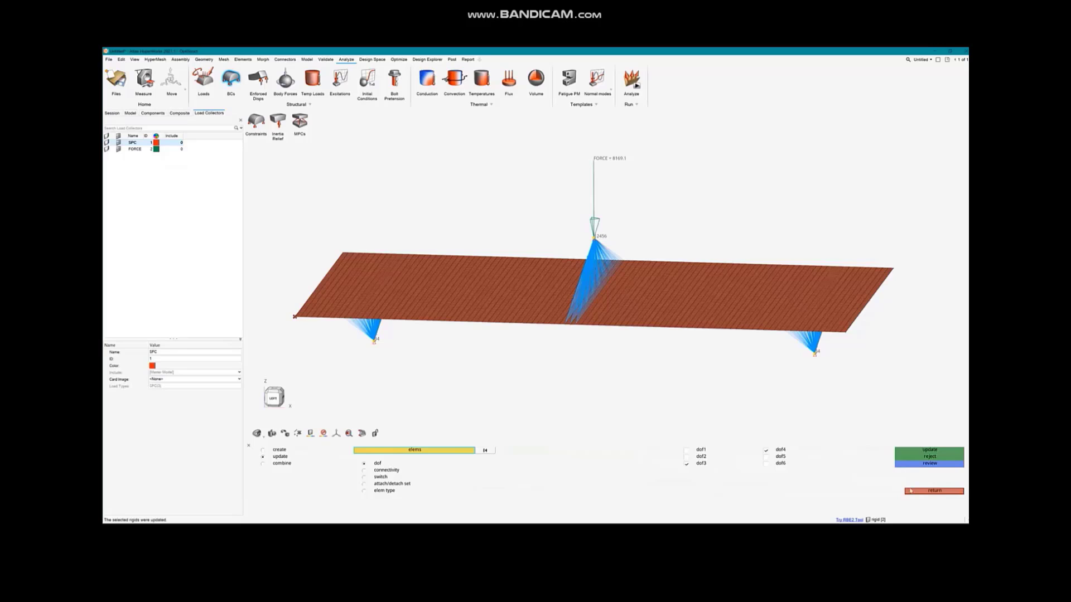
click(910, 491)
Open the existing load step's definition and assign the SPC load collector as its SPC entry
click(130, 112)
right_click(182, 306)
mouse_move(194, 309)
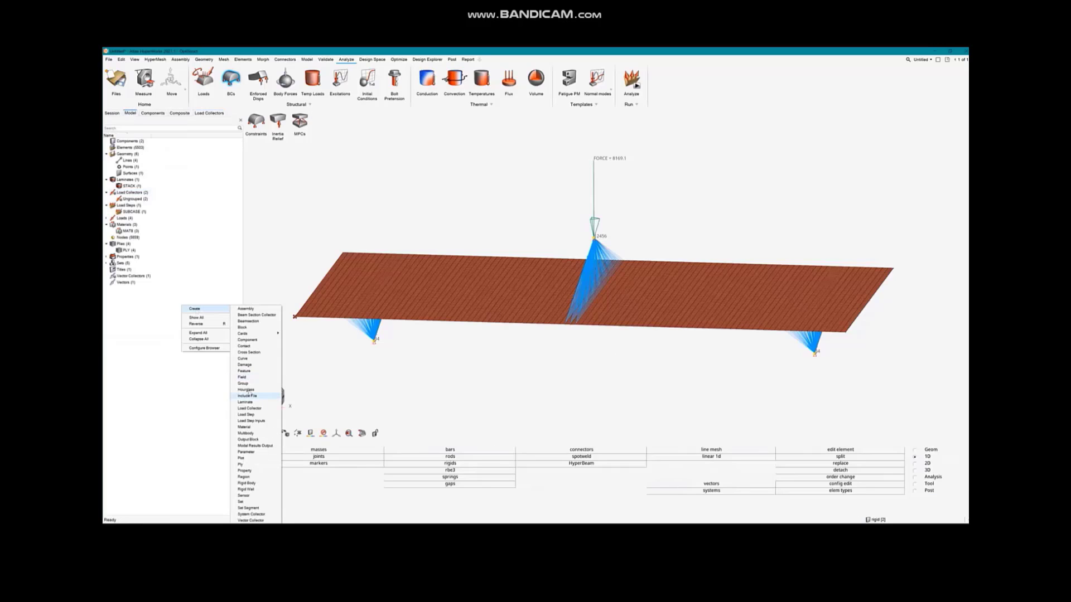
click(215, 379)
right_click(136, 211)
click(152, 224)
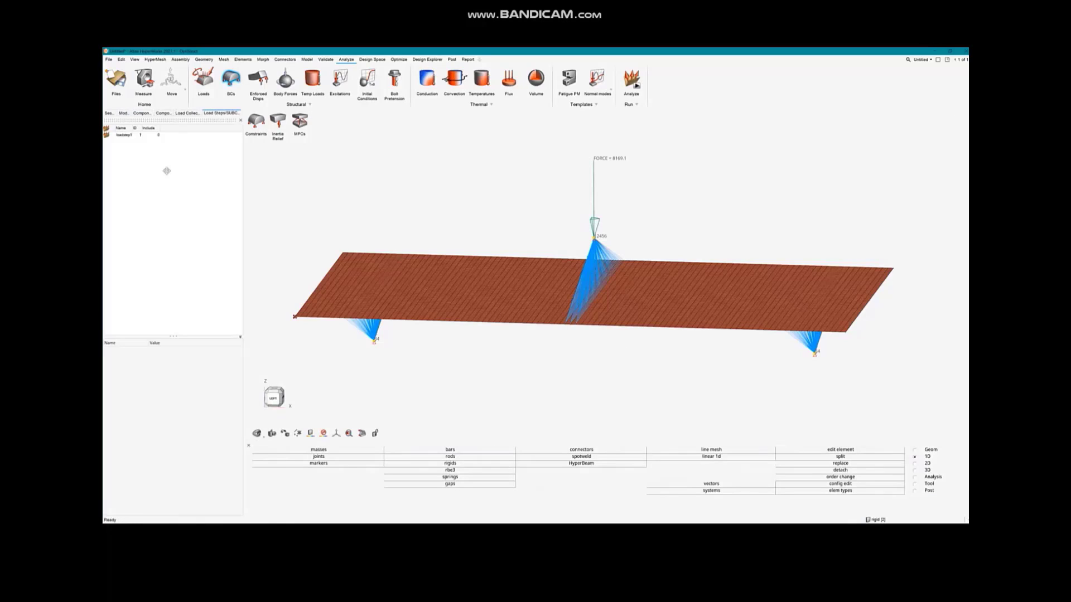
click(123, 135)
click(198, 399)
click(211, 406)
click(186, 434)
click(318, 496)
Assign the FORCE load collector as the load step's LOAD entry
click(197, 406)
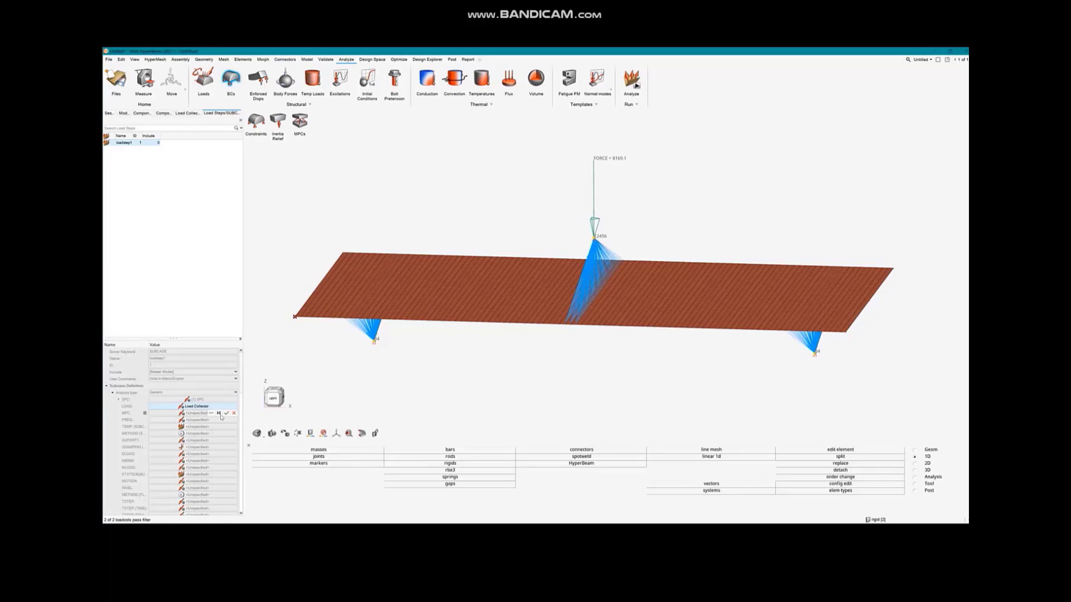
click(211, 413)
click(187, 445)
click(318, 504)
click(124, 113)
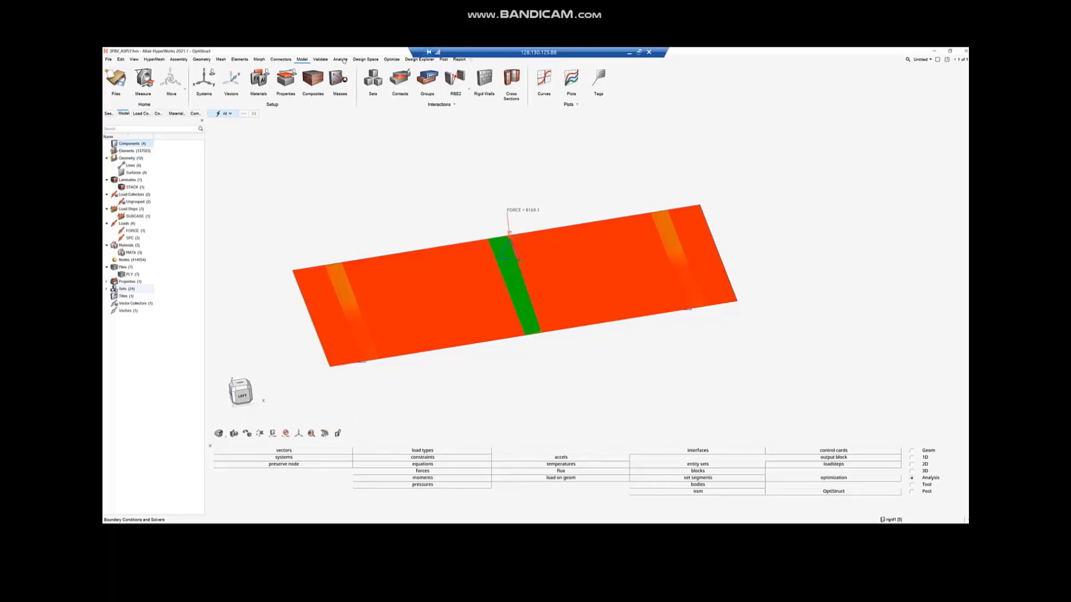
Run the OptiStruct analysis on 3PBV_ASPLY.fem and dismiss the solver window
click(341, 60)
click(632, 81)
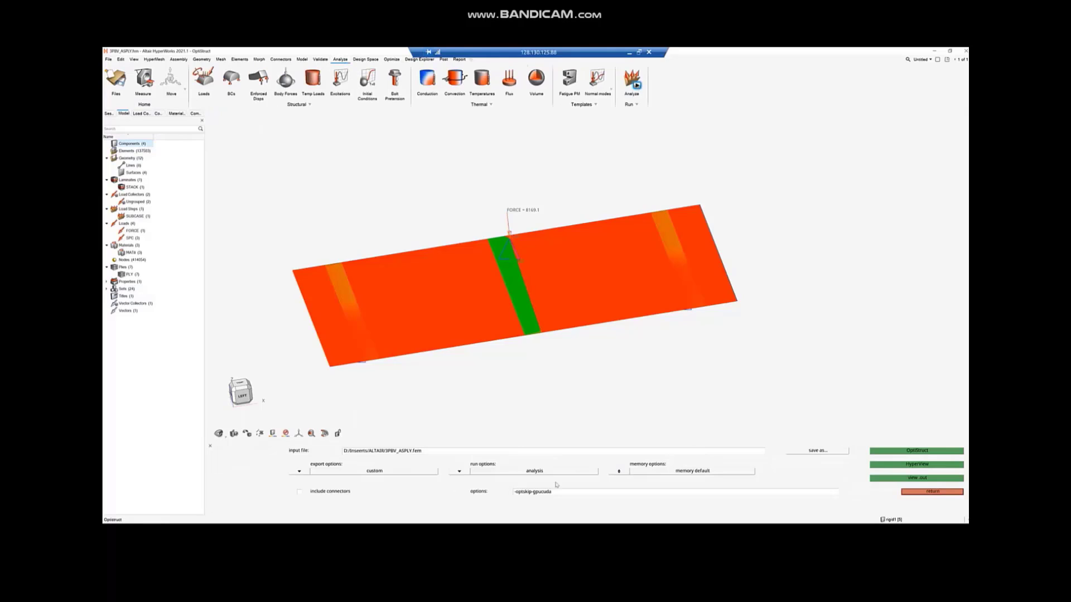
click(916, 451)
click(559, 314)
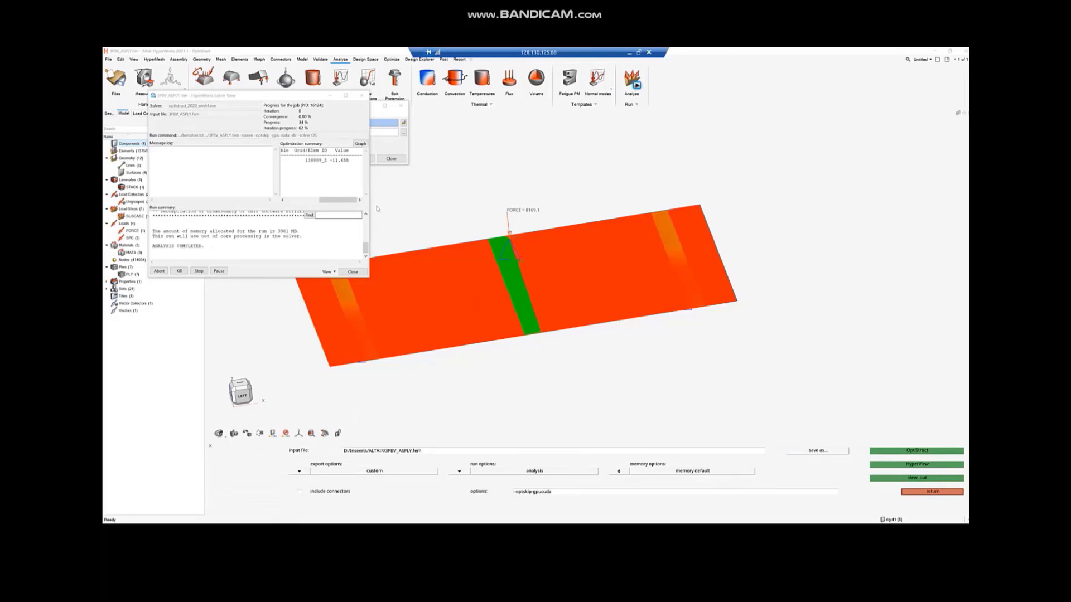
click(360, 96)
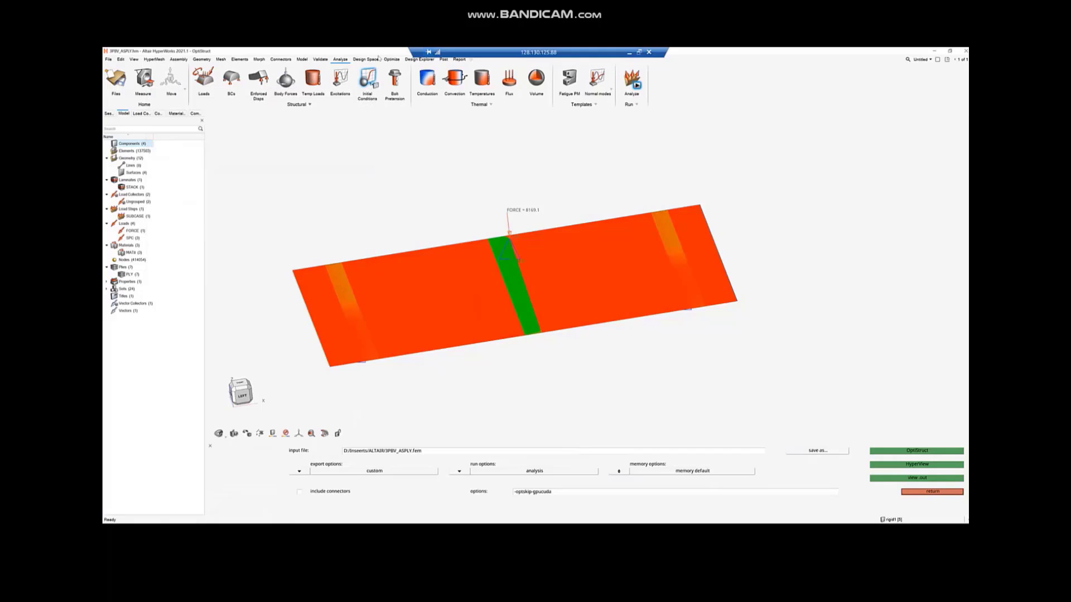
Contour the displacement magnitude of the load step on the plate and check the solver's run summary
click(443, 60)
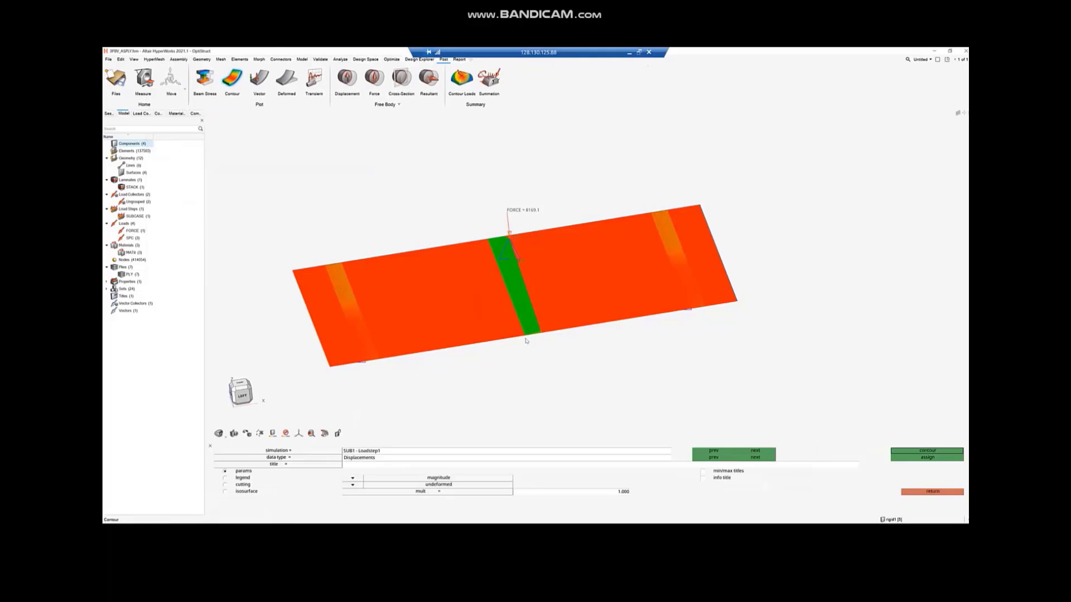
click(915, 450)
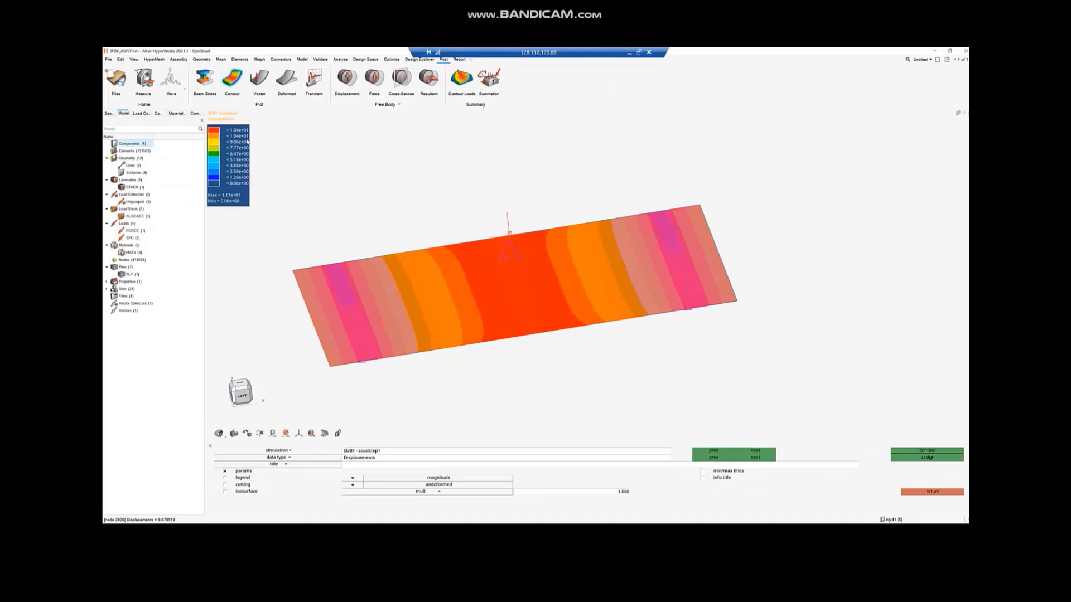
click(334, 529)
click(580, 502)
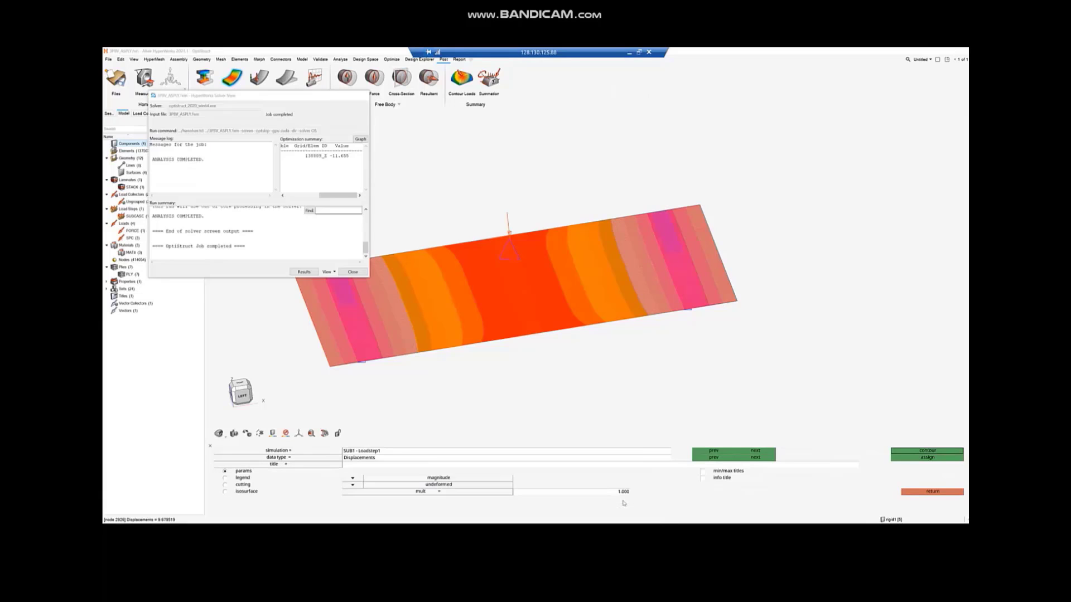
drag(286, 100, 438, 113)
click(478, 114)
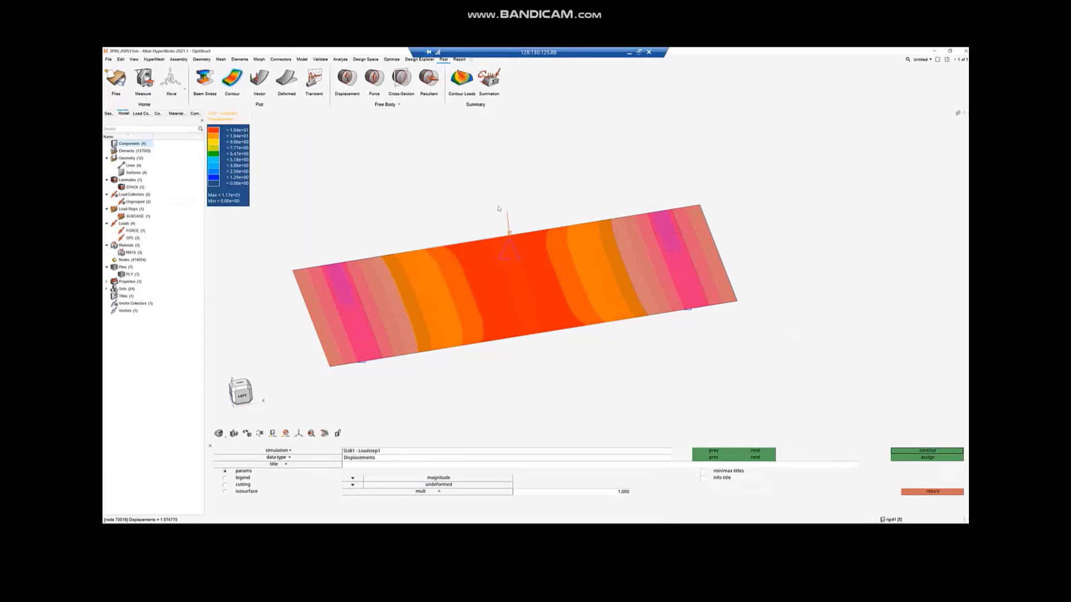
Look through the contour's legend and cutting settings and examine the displacement distribution over the plate and supports
click(225, 477)
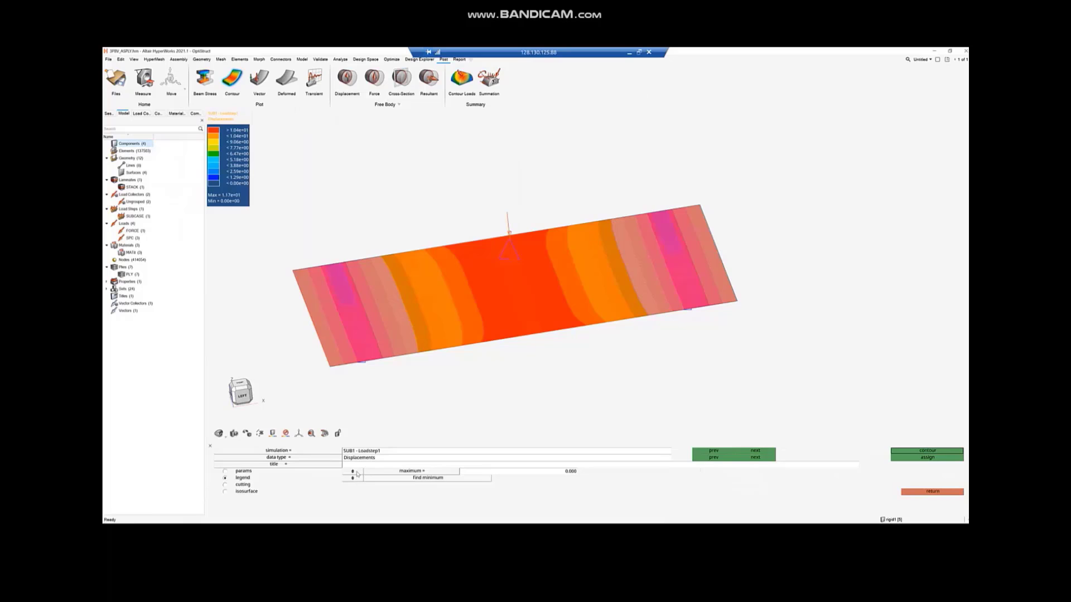
click(225, 485)
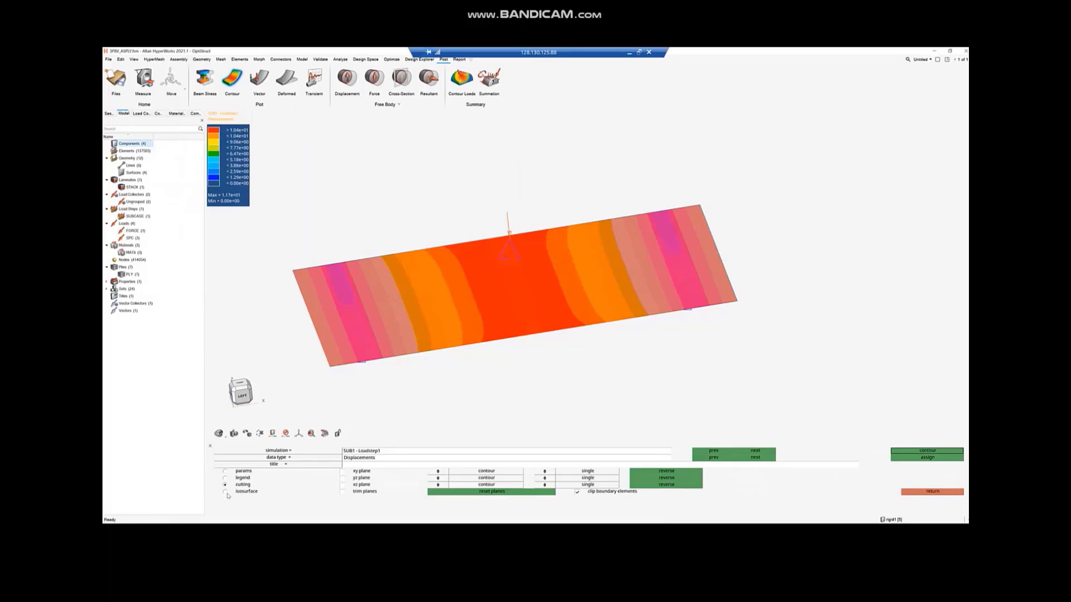
click(225, 472)
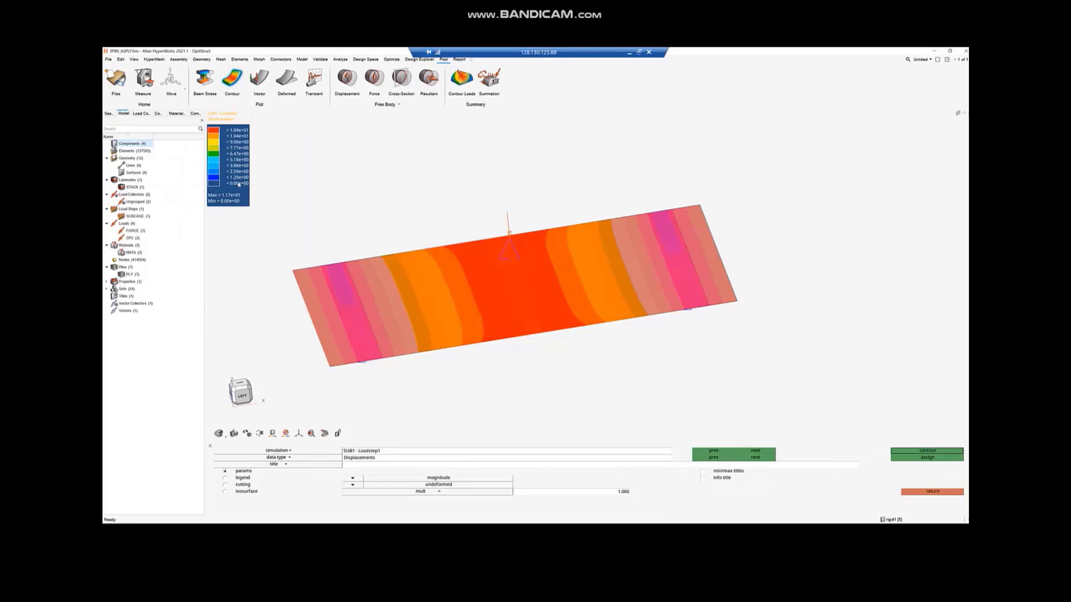
click(234, 131)
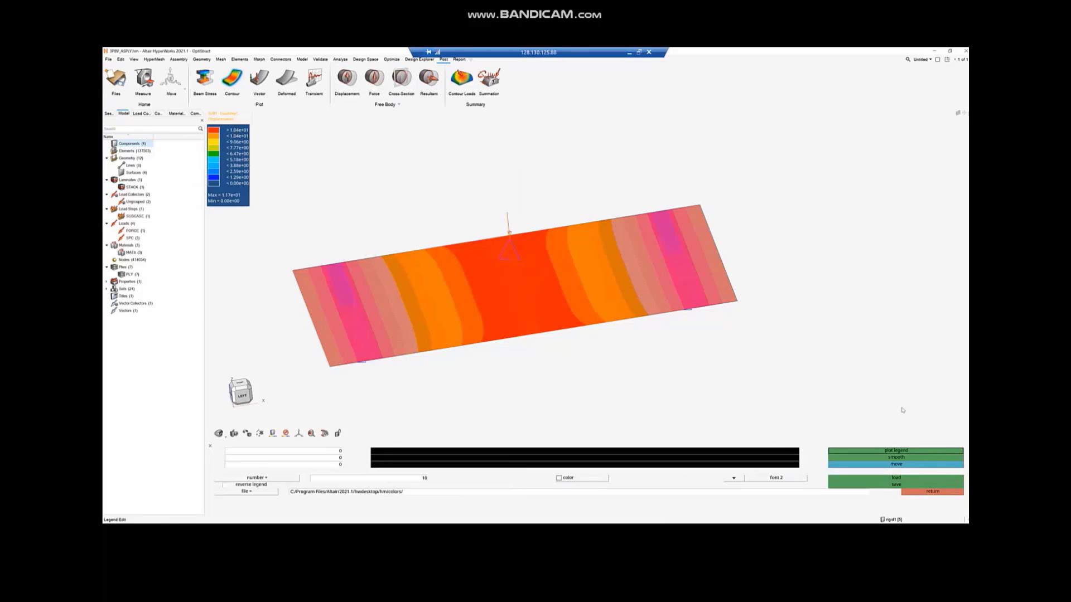
click(932, 492)
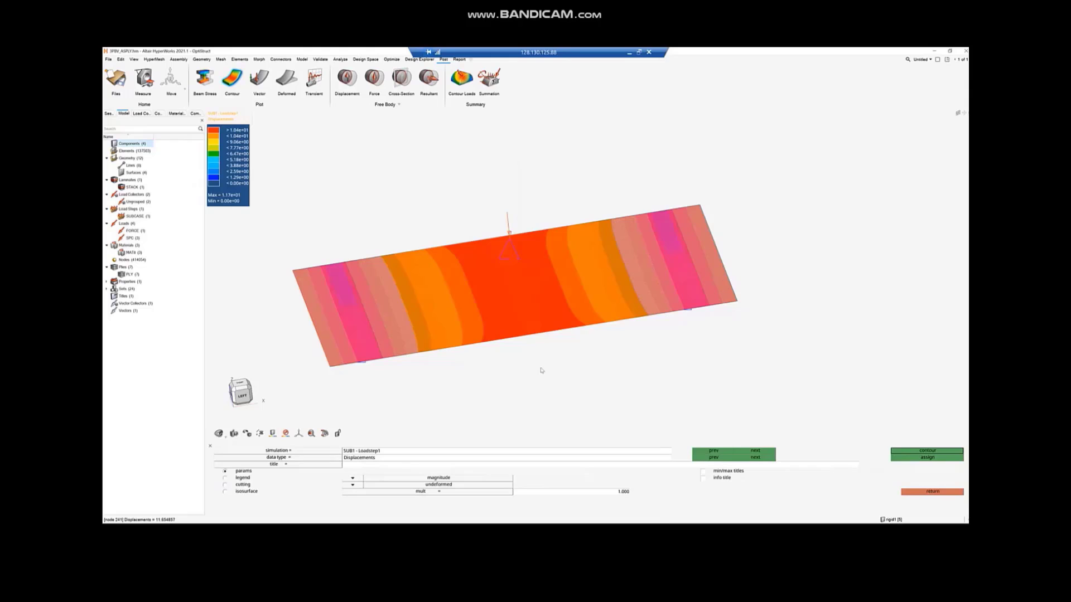
ctrl+drag(521, 346, 574, 239)
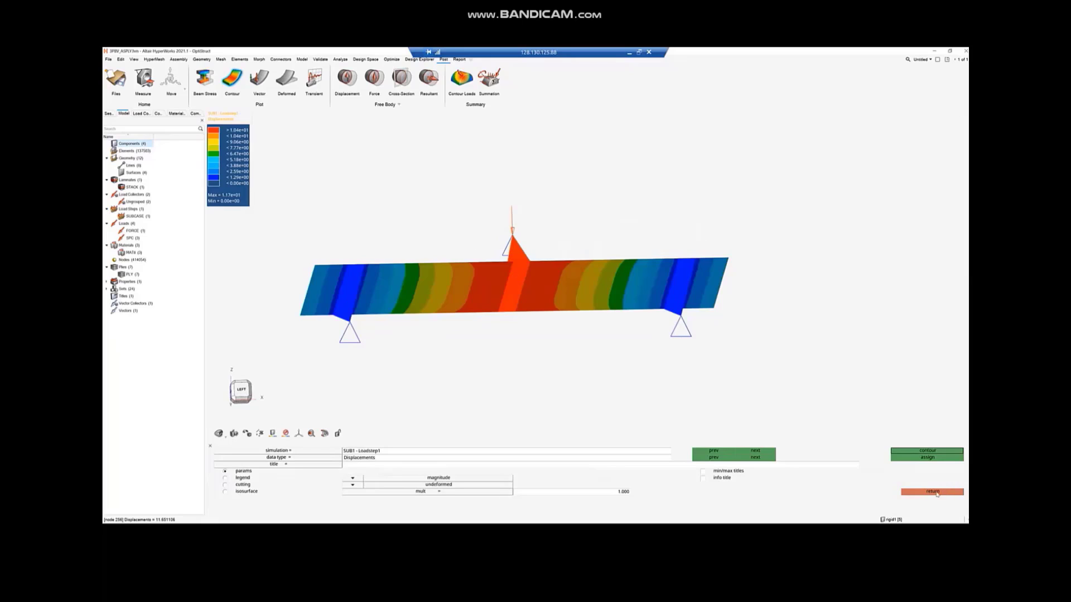
Plot the load step's deformed shape at 10 model units and examine the bending from the side
click(287, 80)
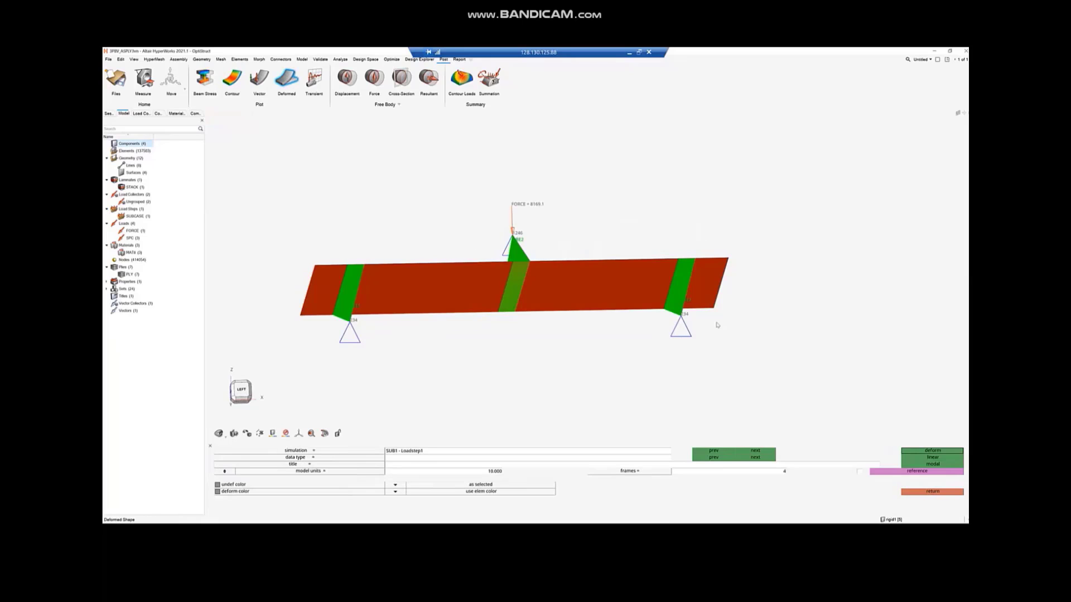
click(931, 450)
ctrl+drag(522, 202, 490, 242)
scroll(487, 247, up, 2)
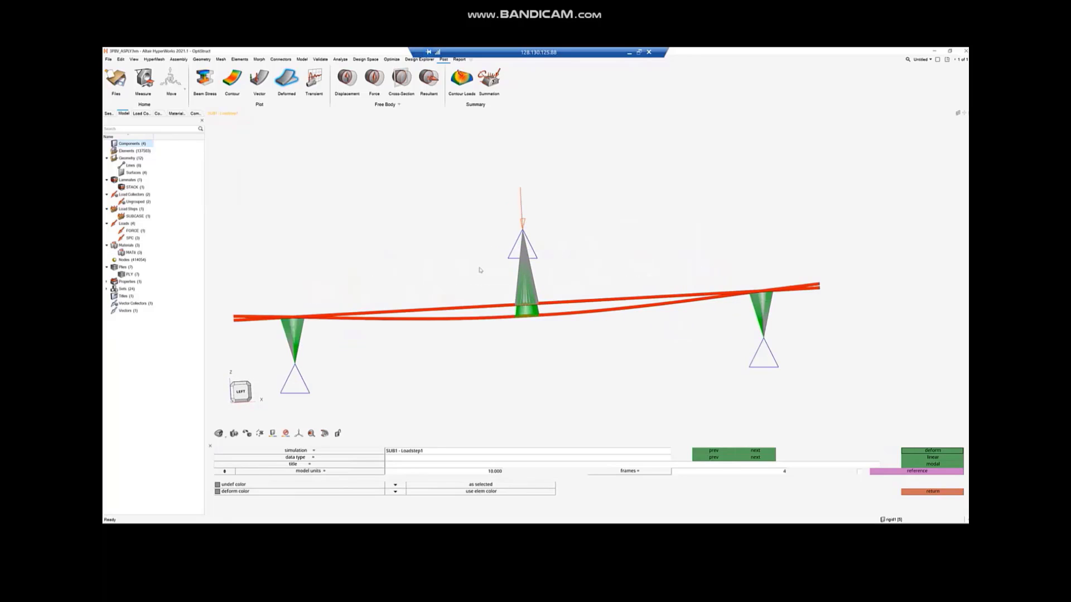
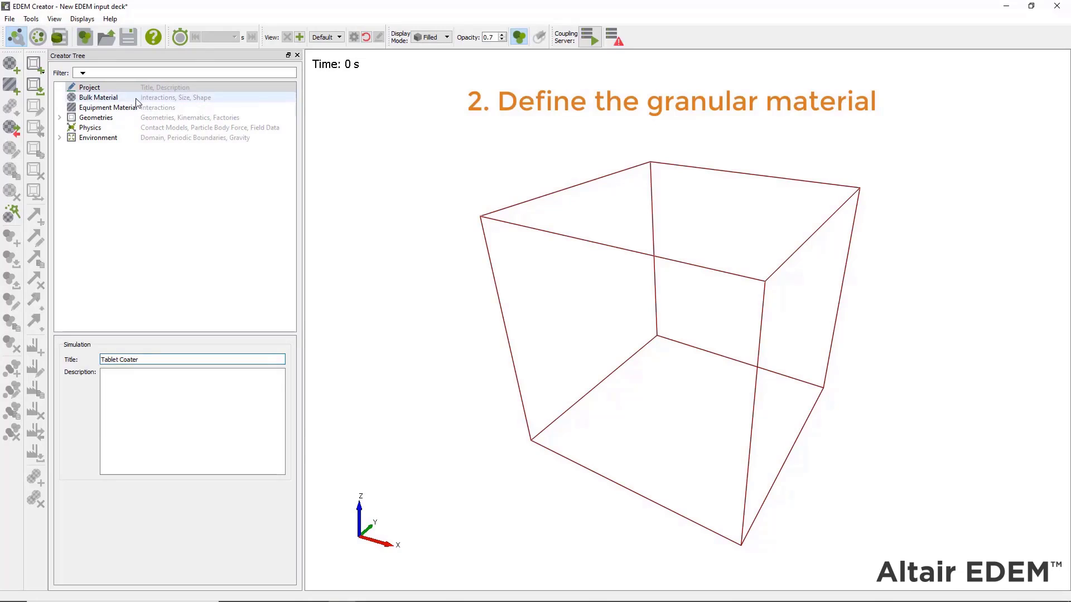
In EDEM Creator, add a bulk material and set its Poisson's ratio to 0.3
right_click(136, 101)
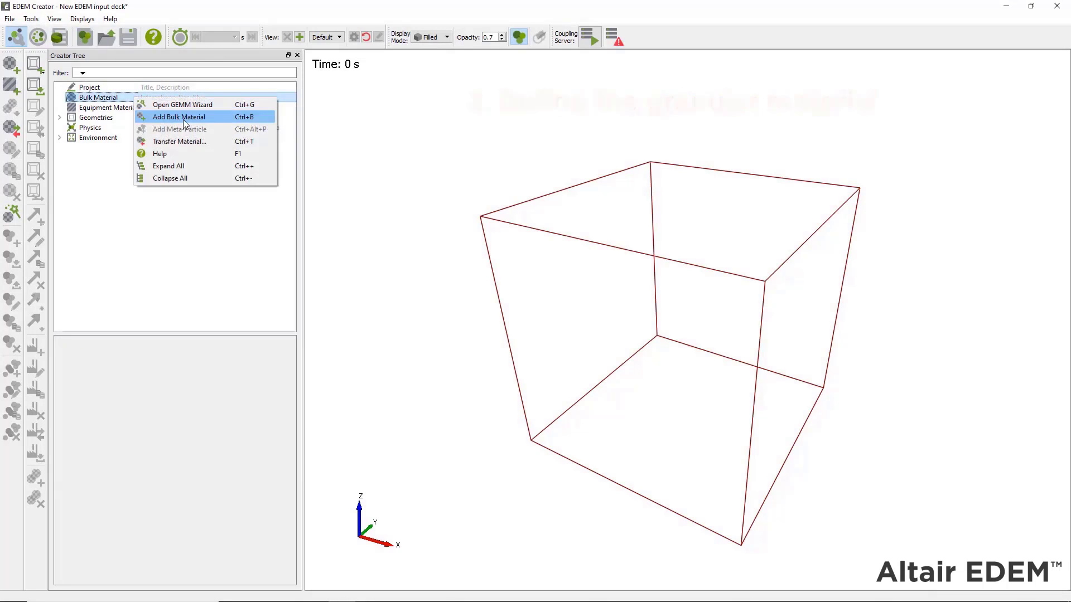
click(222, 118)
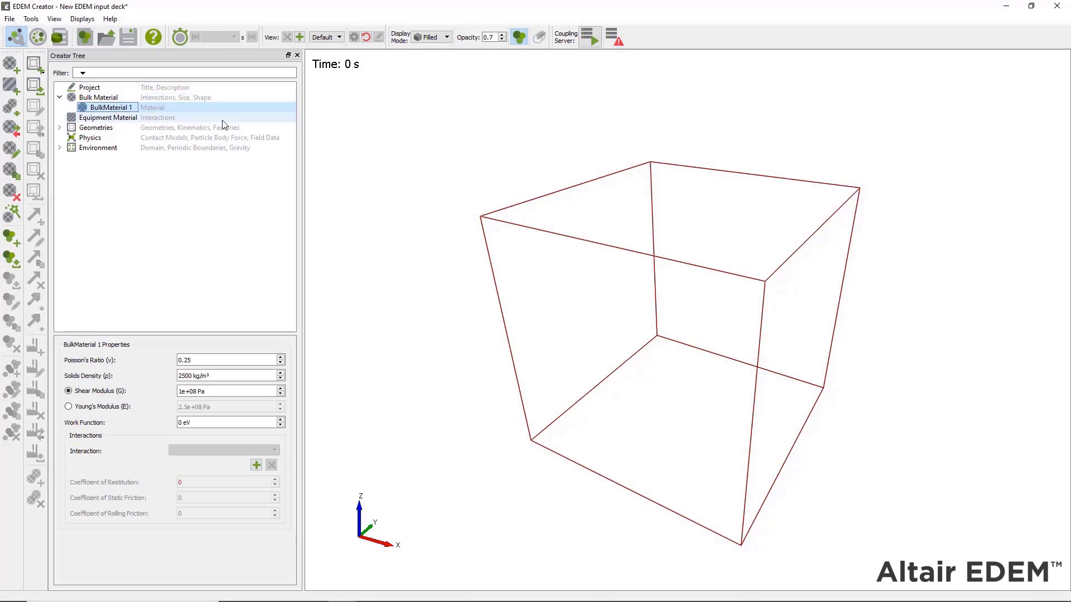
click(197, 358)
key(BackSpace)
key(BackSpace)
text(3)
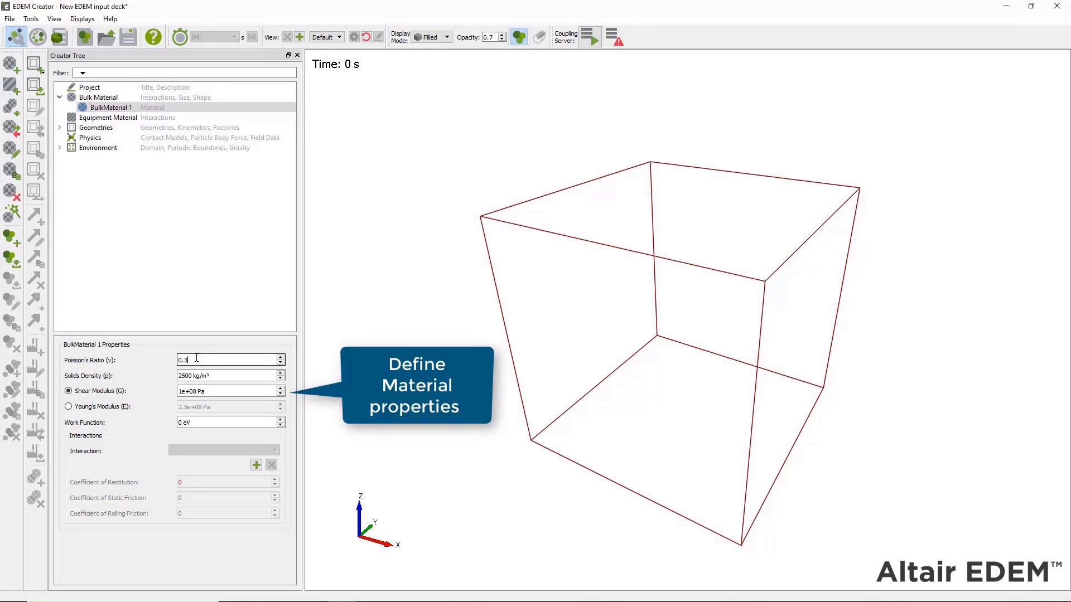
Set the bulk material's solids density to 2000 kg/m³ and its shear modulus to 1e+06 Pa
click(188, 374)
double_click(186, 373)
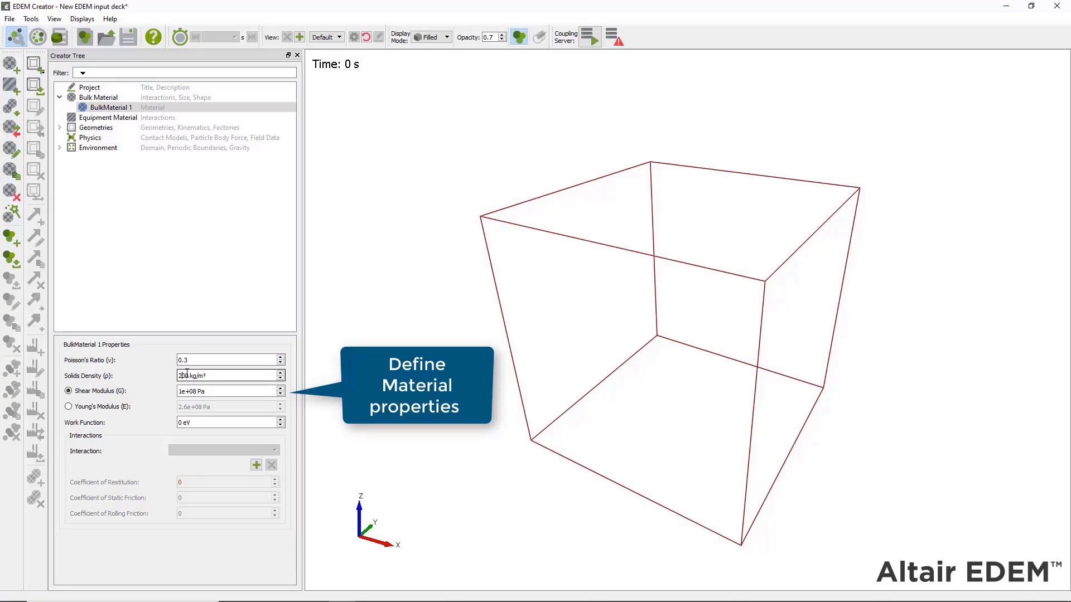
text(2000)
click(198, 391)
key(BackSpace)
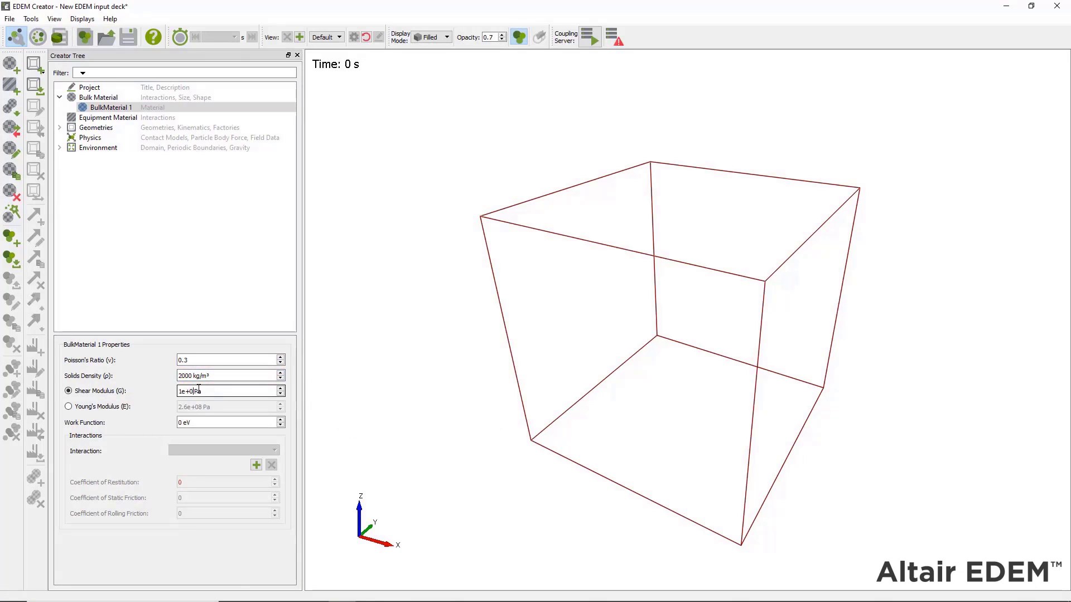
text(6)
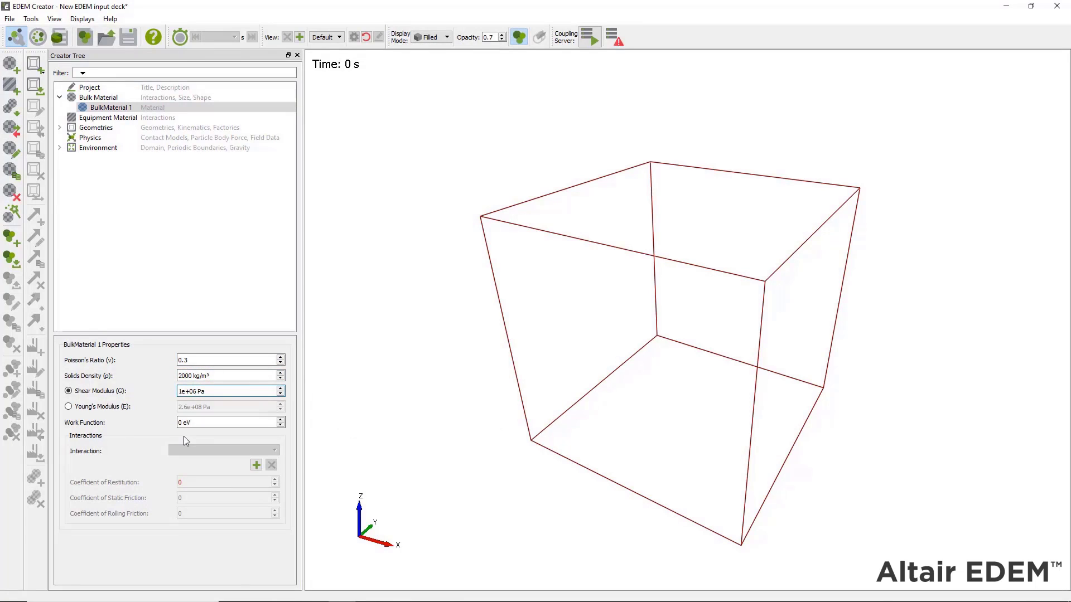
Add an interaction of the bulk material with itself
click(256, 465)
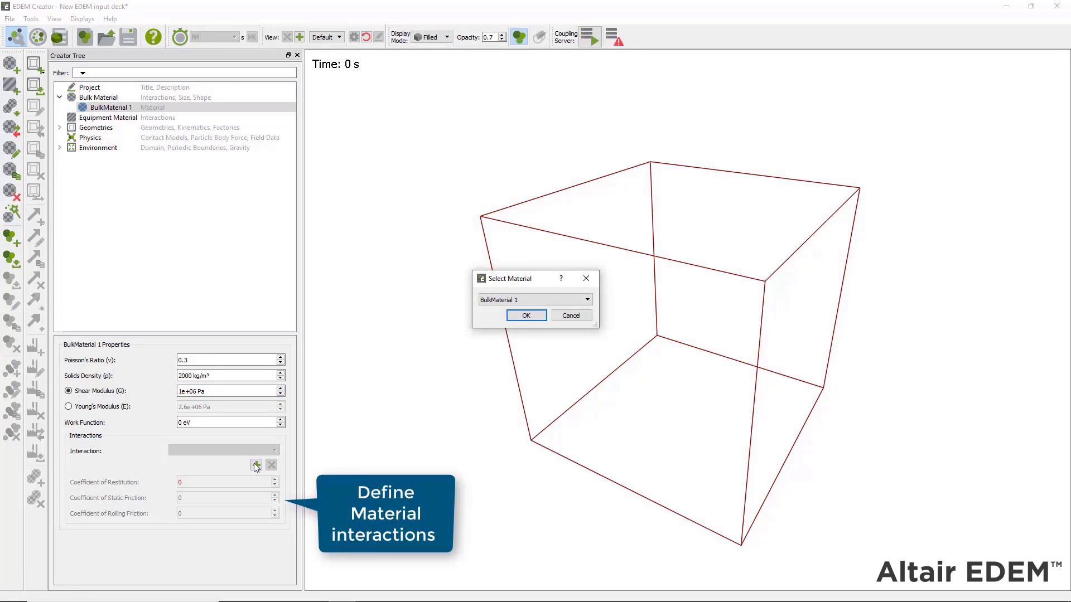
key(Return)
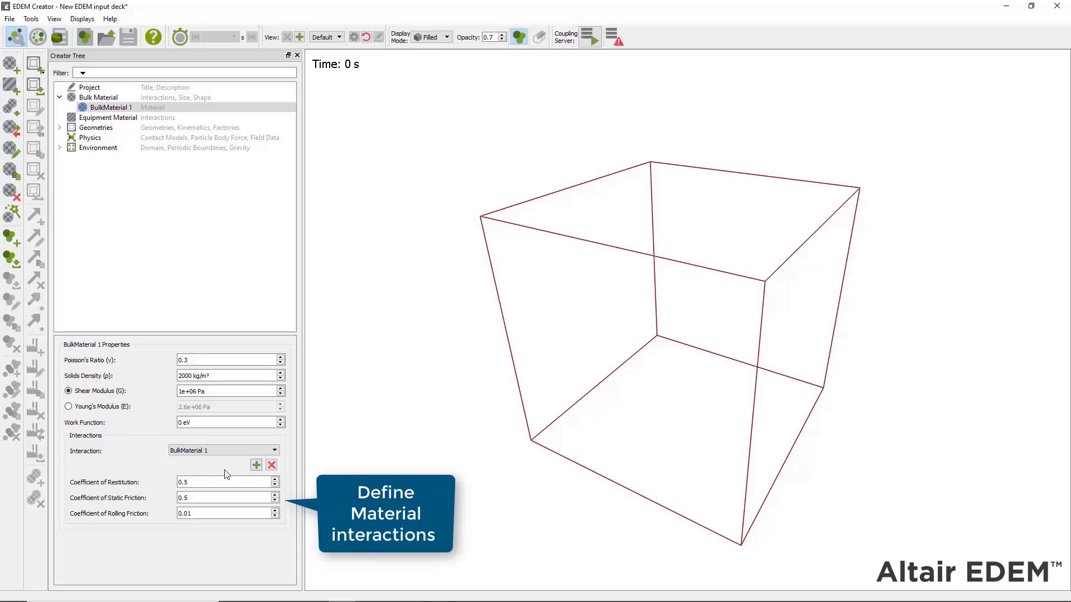
Set the bulk material's self-interaction coefficients to 0.3 restitution, 0.3 static friction and 0.1 rolling friction
click(206, 481)
text(3)
click(202, 498)
key(BackSpace)
text(3)
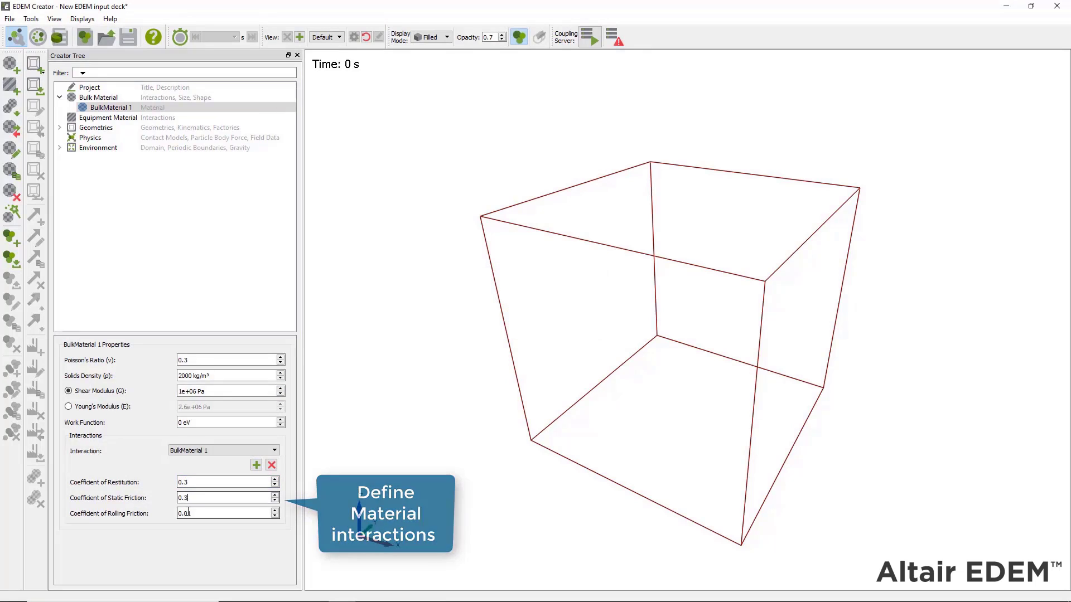
click(188, 513)
key(BackSpace)
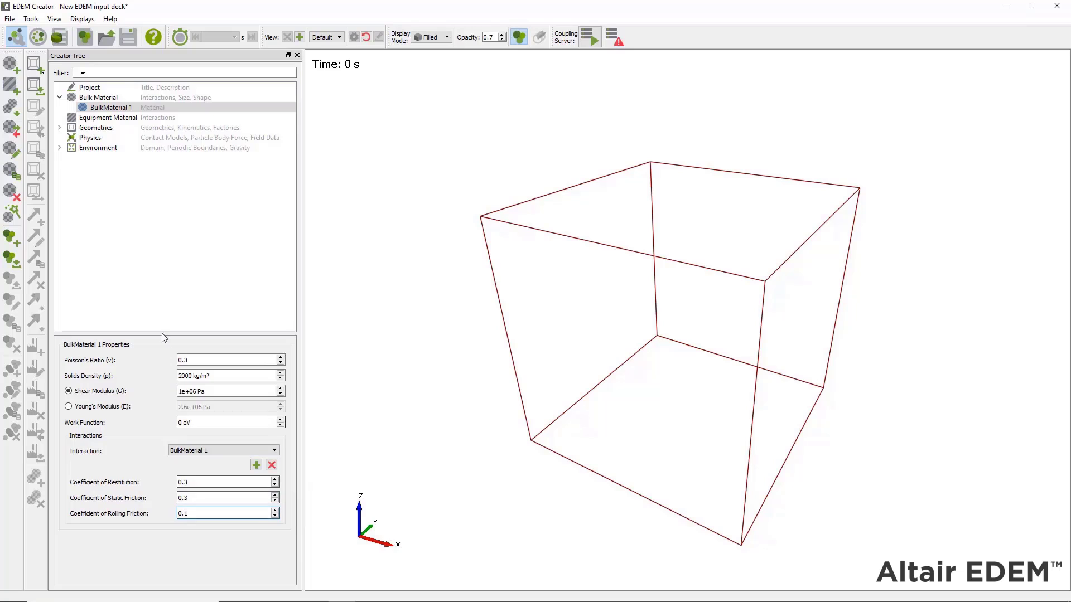
Rename the bulk material as Tablet base
click(125, 108)
right_click(124, 107)
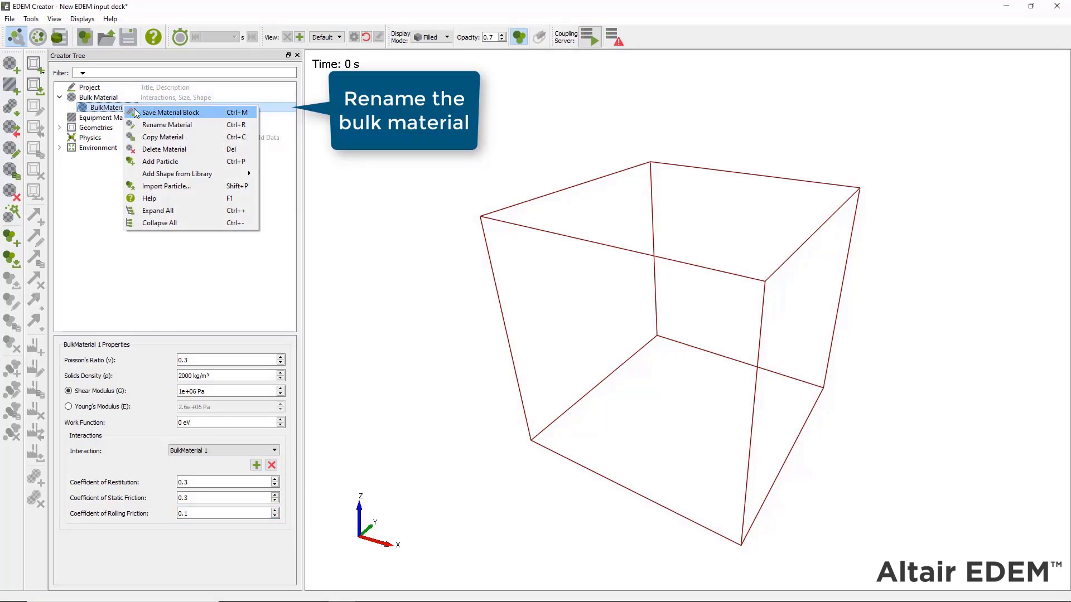
click(201, 125)
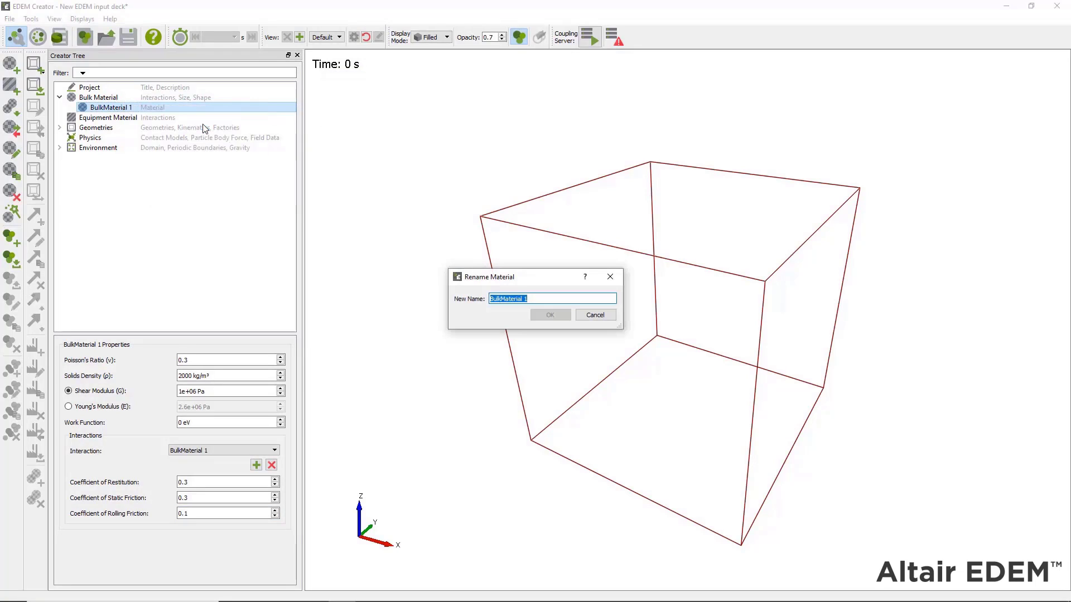
text(Tablet base)
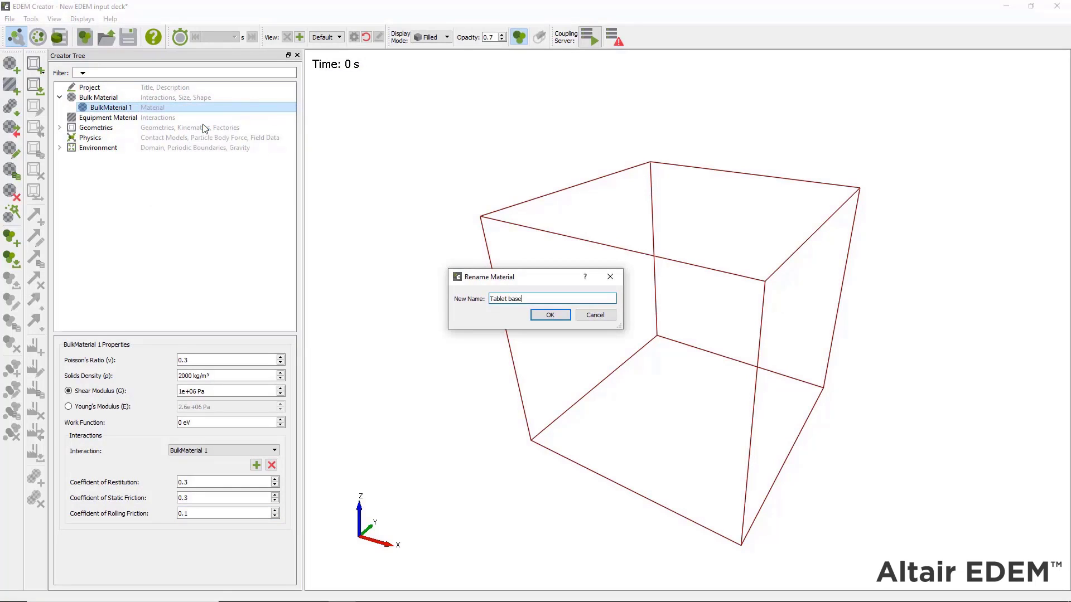
key(Return)
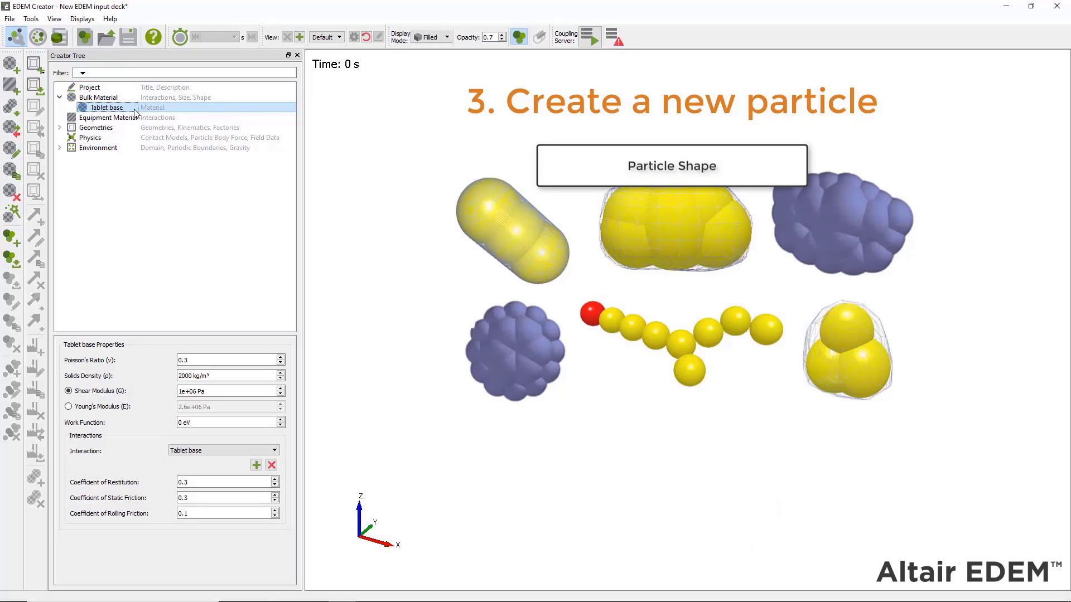
Add a triple-sphere particle to Tablet base with X positions -4.5, 0 and 4.5 mm, Y positions 0 mm and physical radii 3 mm
right_click(135, 112)
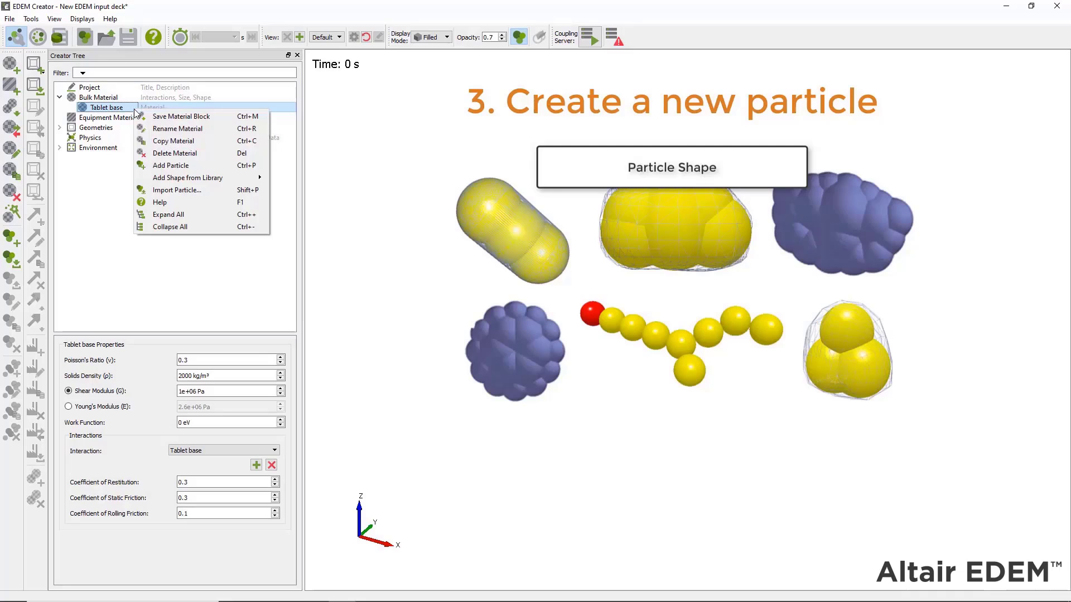
click(201, 165)
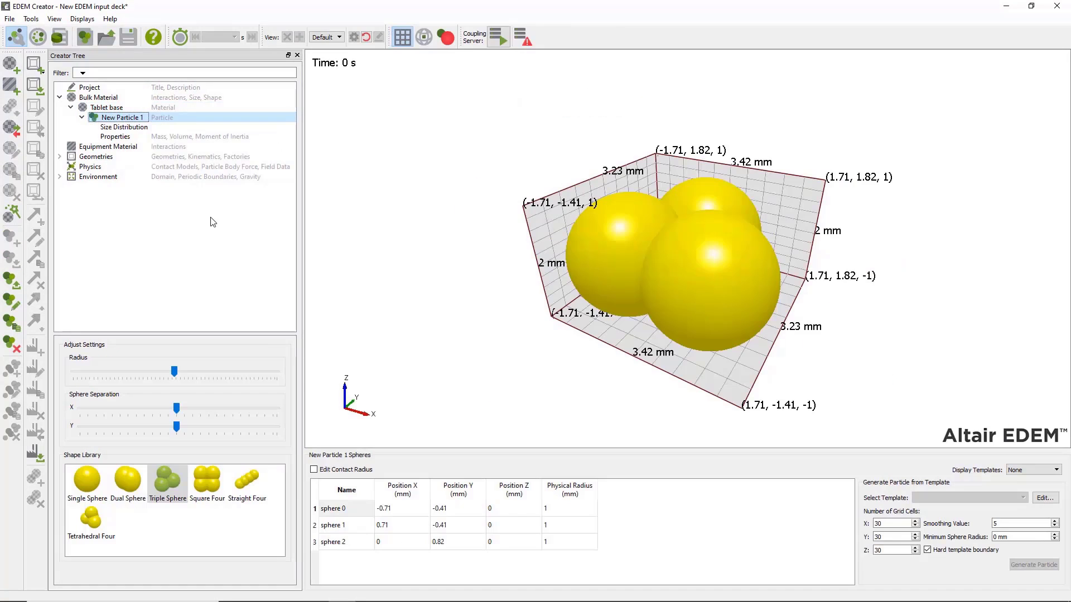
click(384, 510)
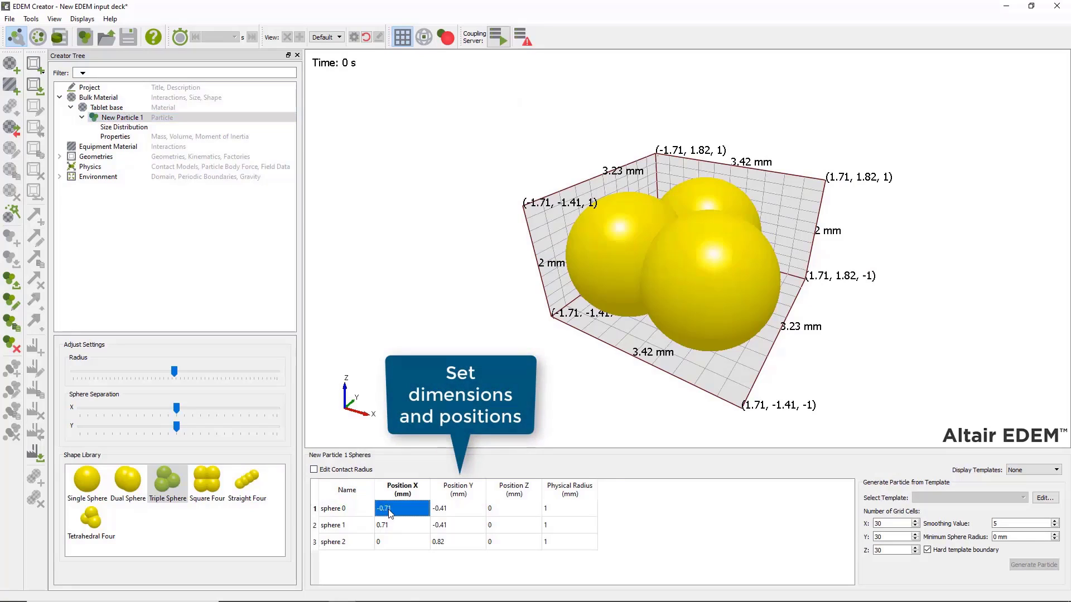
double_click(399, 513)
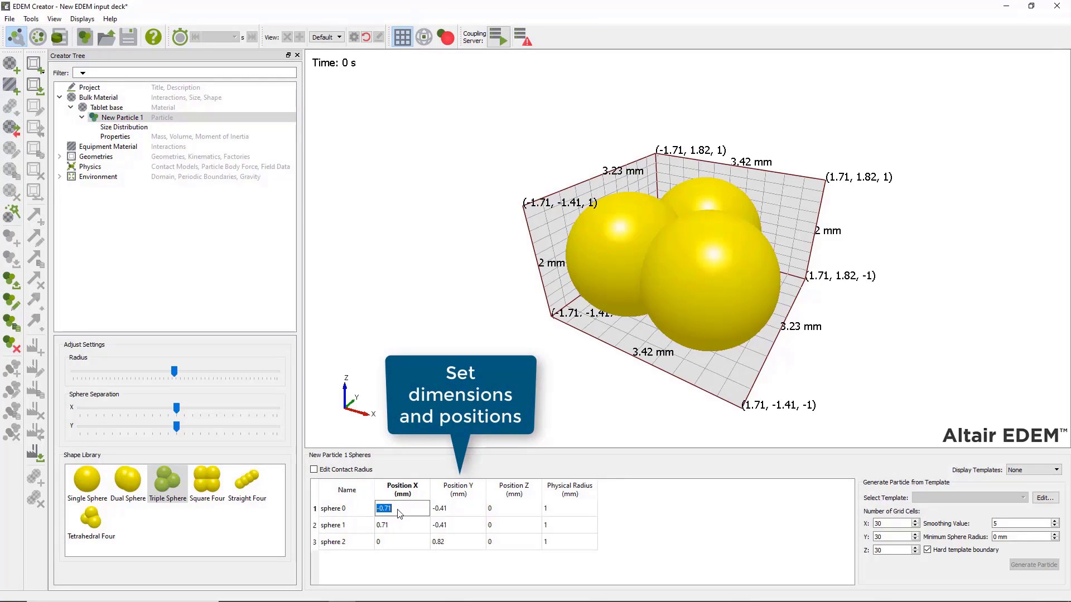
text(-4.5)
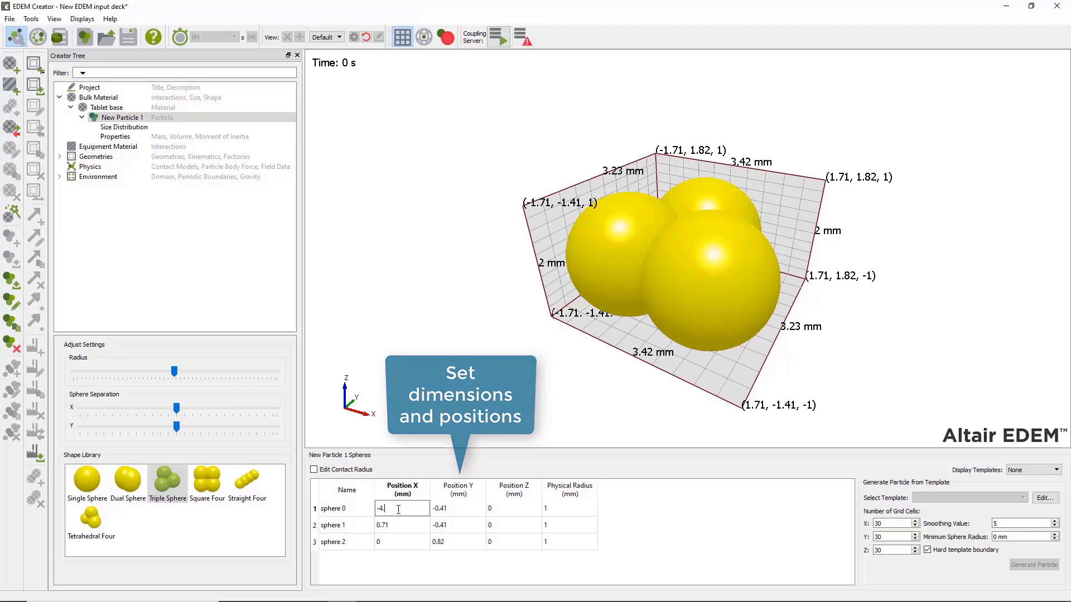
click(398, 525)
text(0)
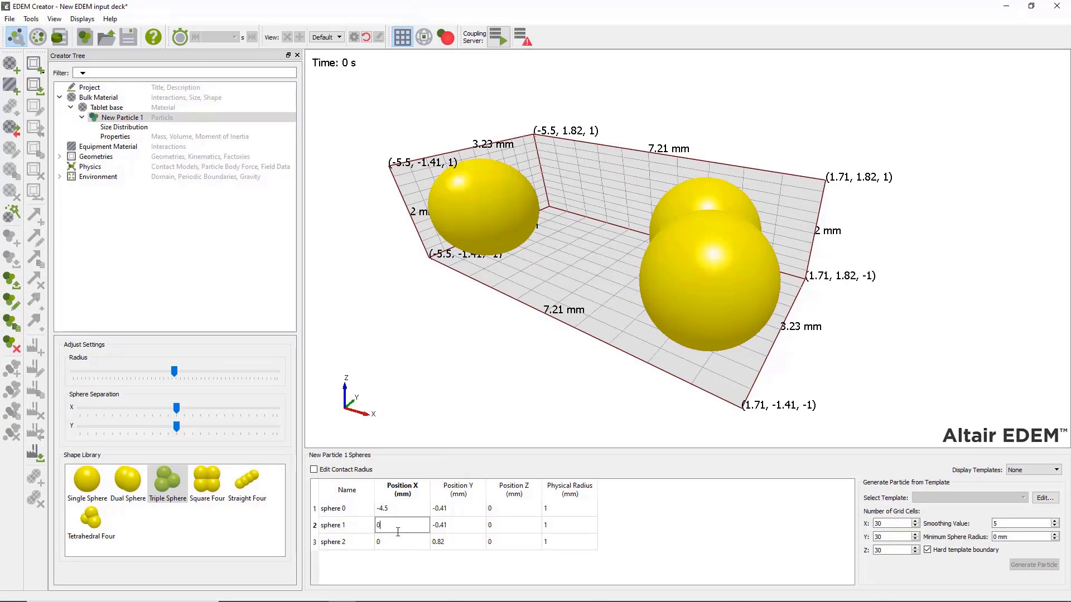
click(397, 539)
text(4.5)
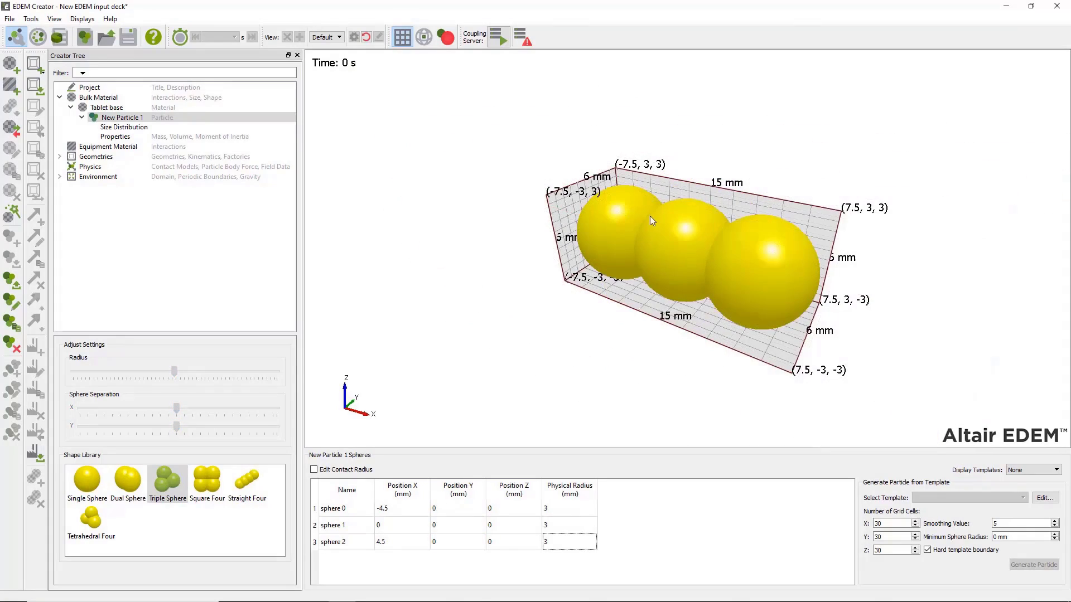
drag(650, 216, 521, 167)
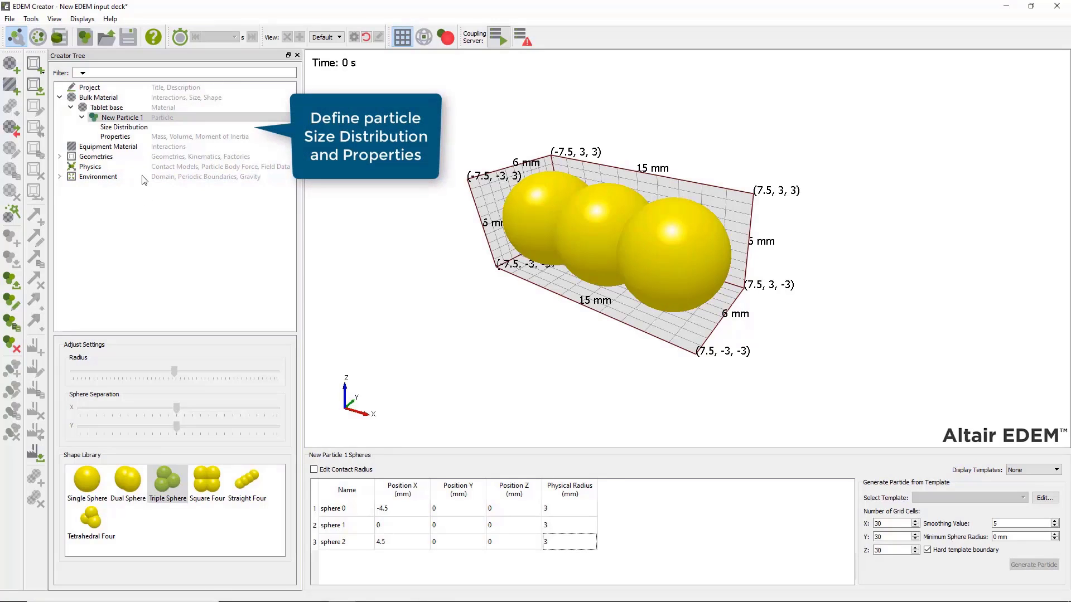
Keep the particle's size distribution fixed and calculate its mass, volume and moments of inertia based on its spheres
click(148, 128)
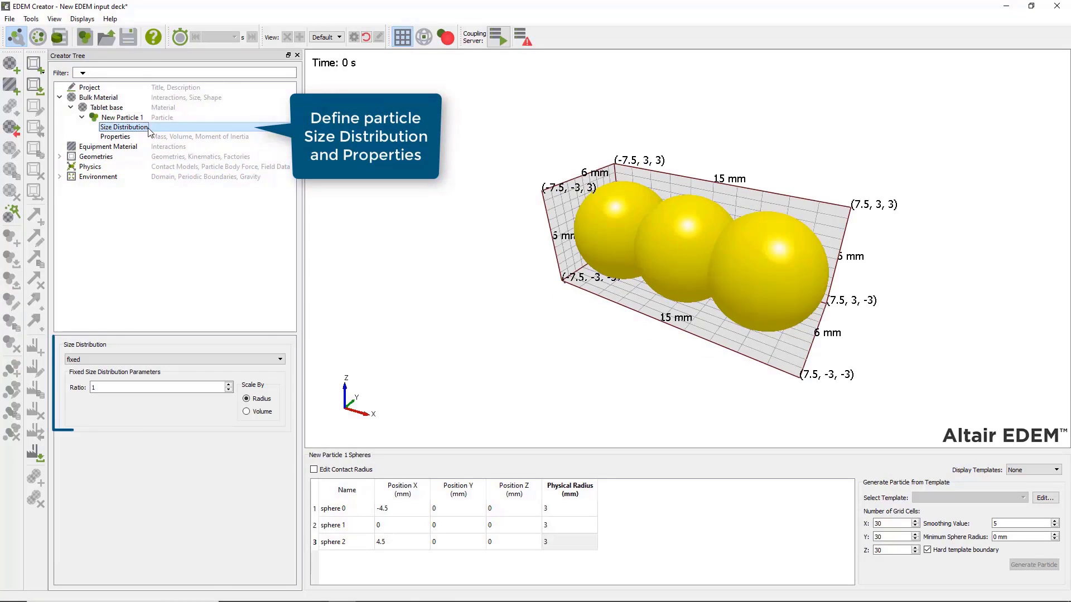
click(266, 362)
click(268, 364)
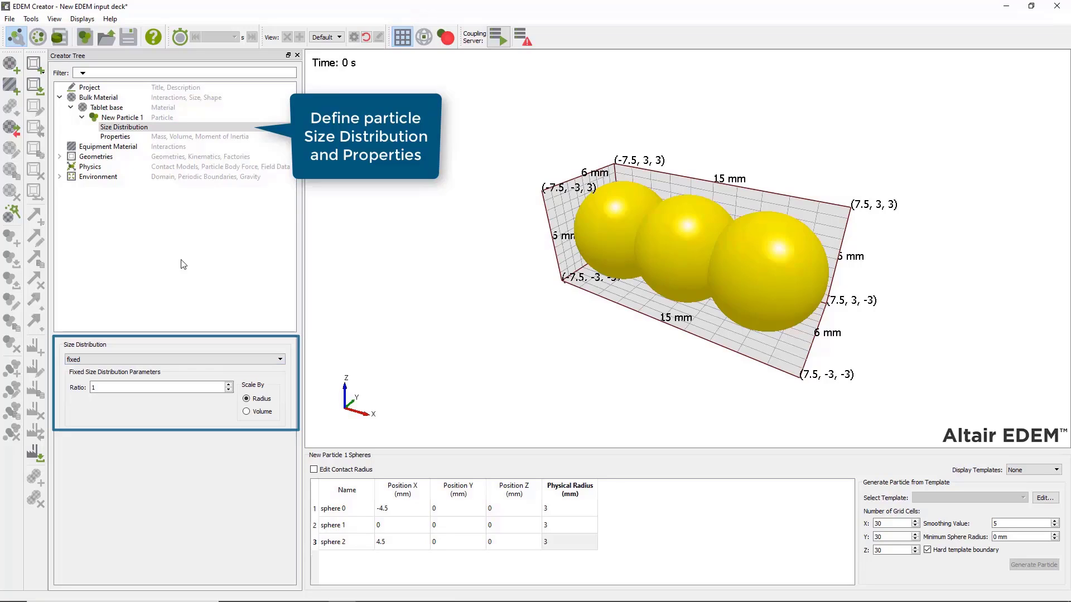
click(139, 138)
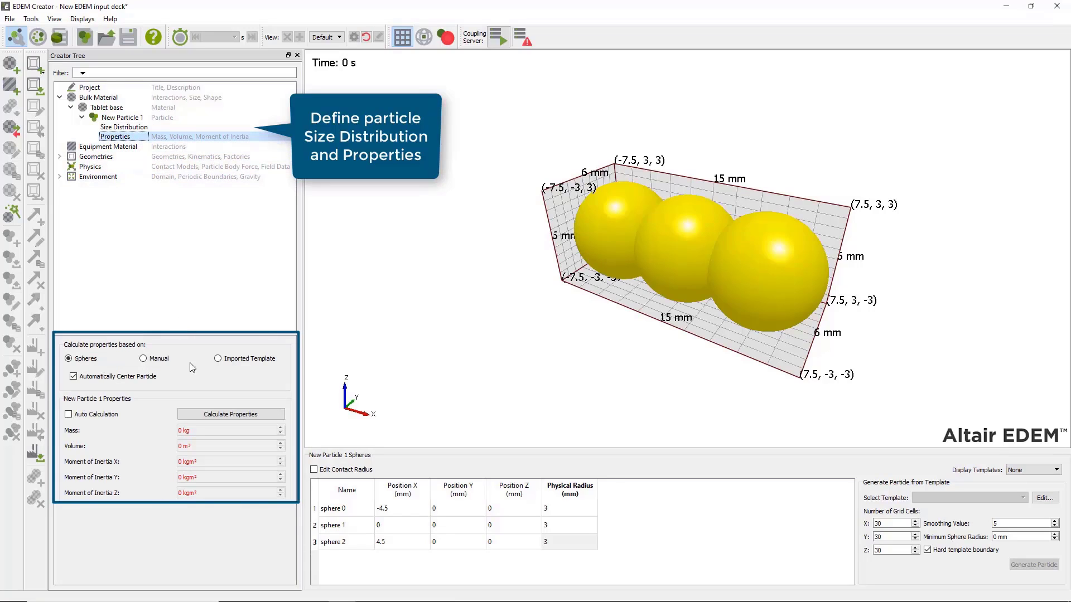
click(207, 413)
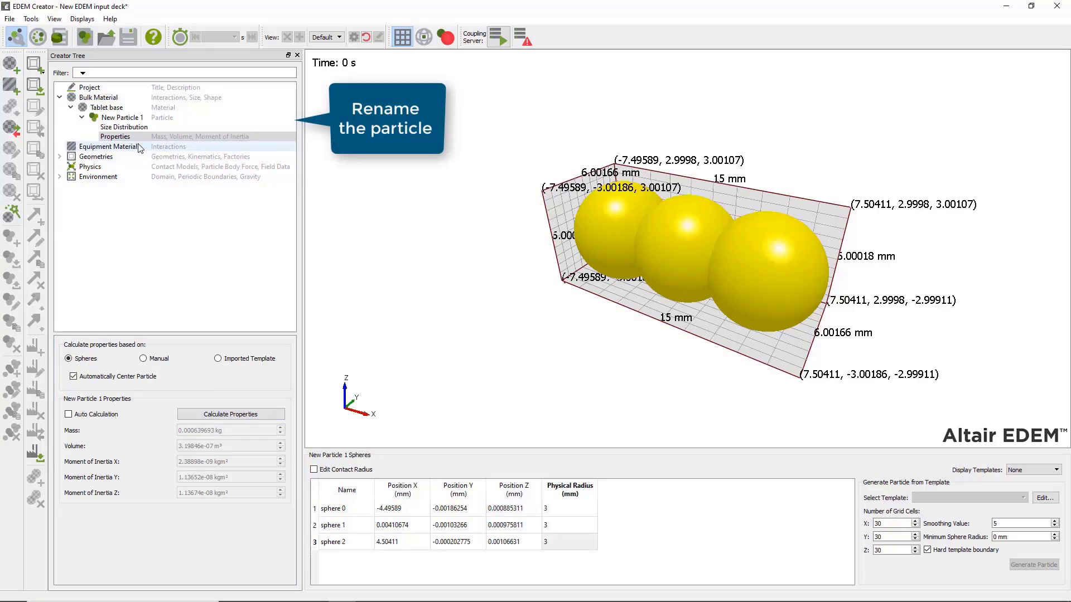
Rename the new particle under Tablet base as Base particle
right_click(138, 118)
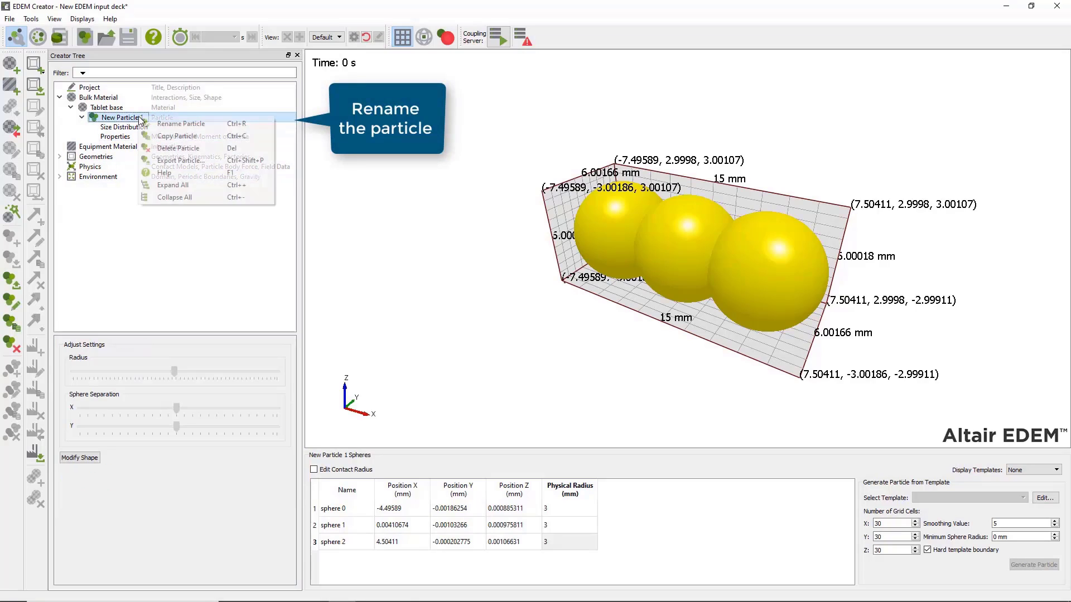
click(167, 124)
text(Base particle)
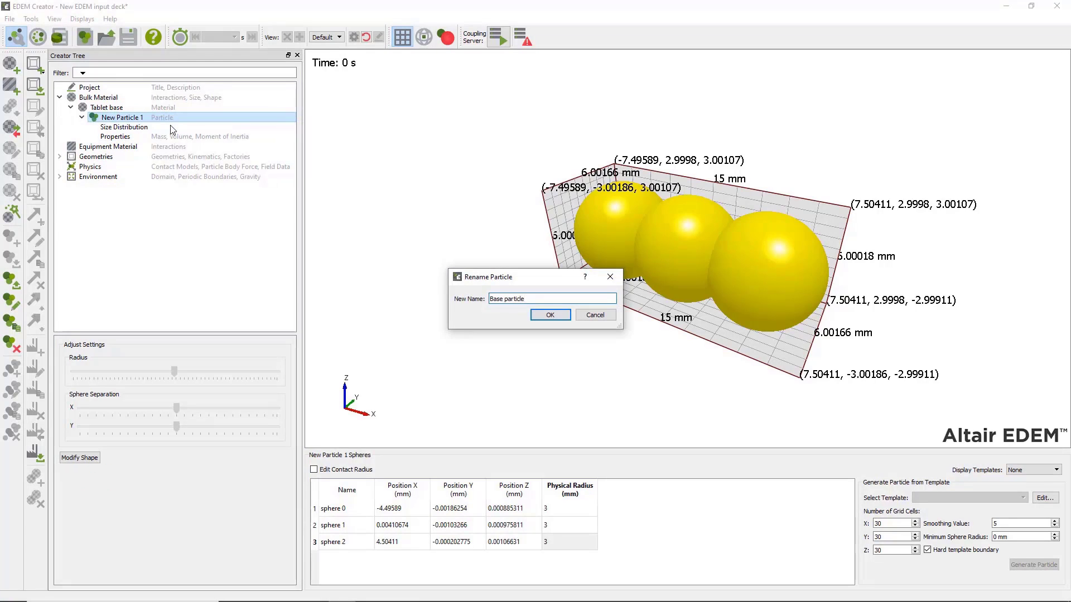
key(Return)
Copy the Tablet base material twice, naming the copies Tablet middle and Tablet top and their particles Middle particle and Top particle
right_click(138, 108)
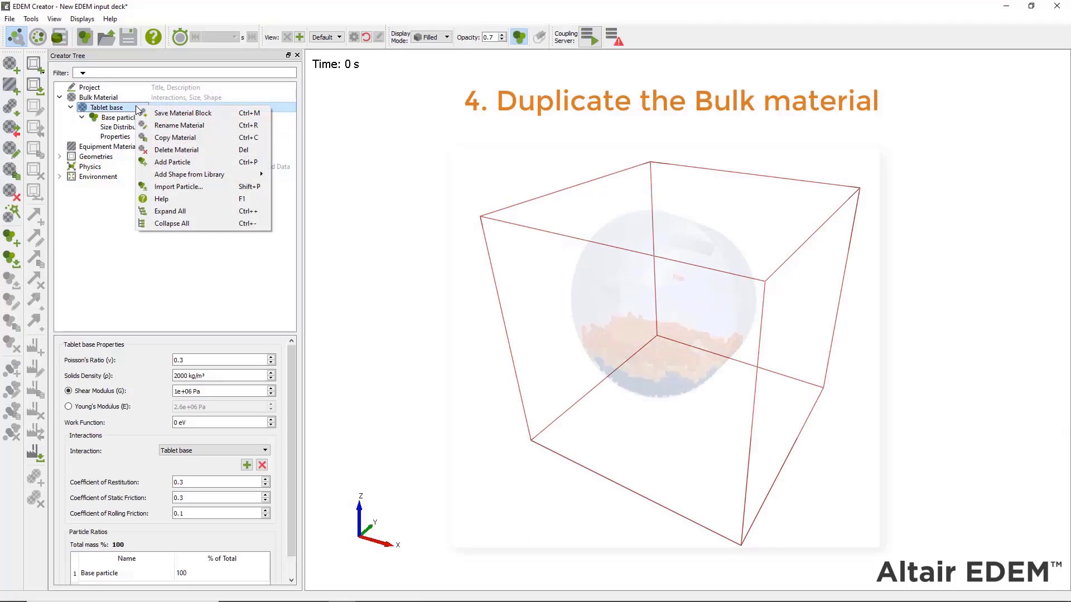
click(173, 137)
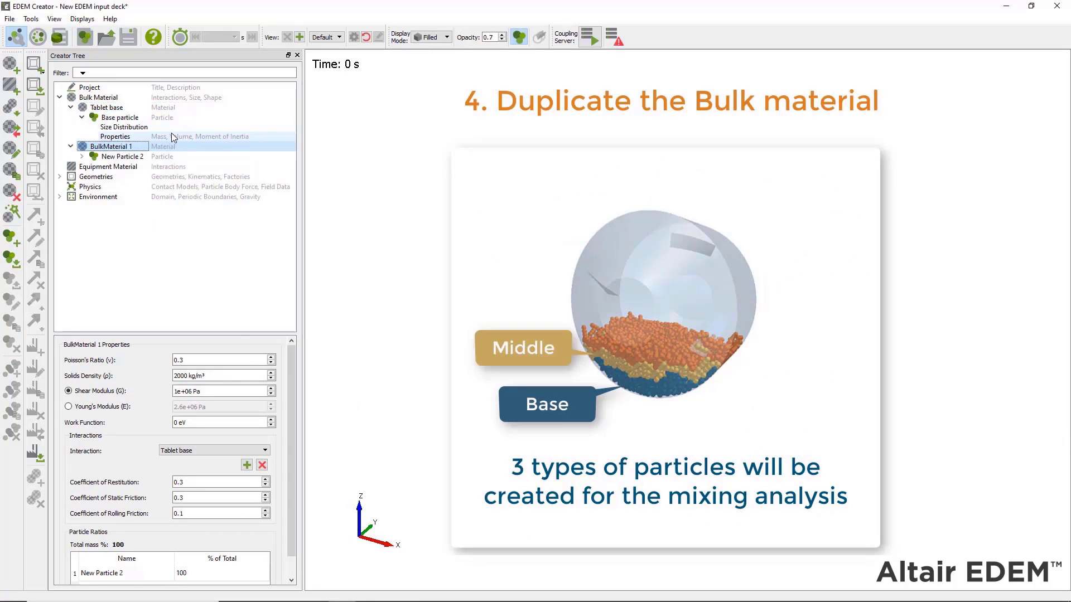
right_click(142, 109)
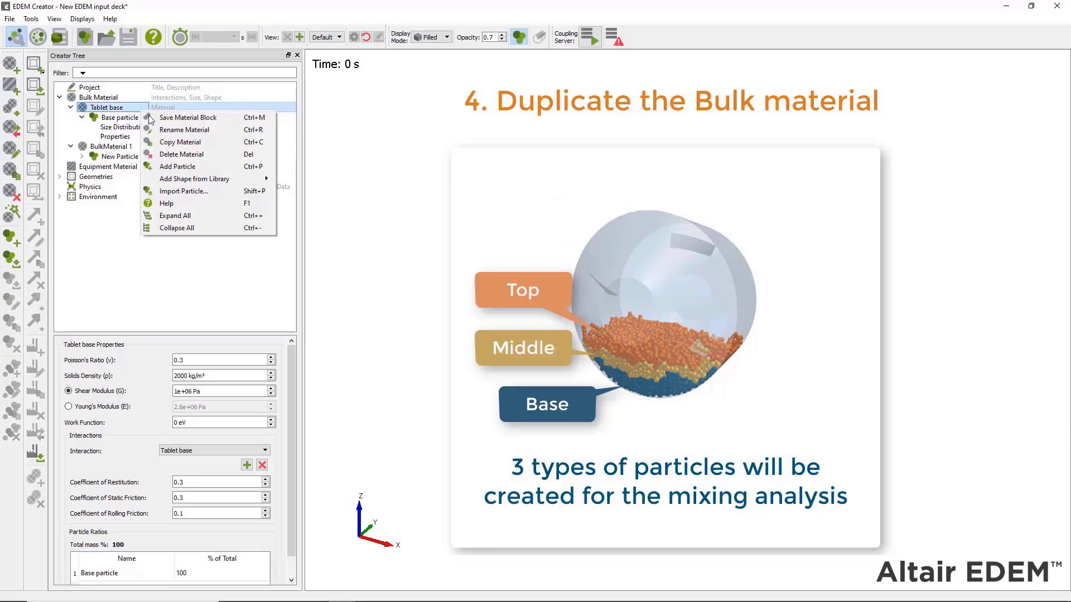
click(187, 142)
click(142, 147)
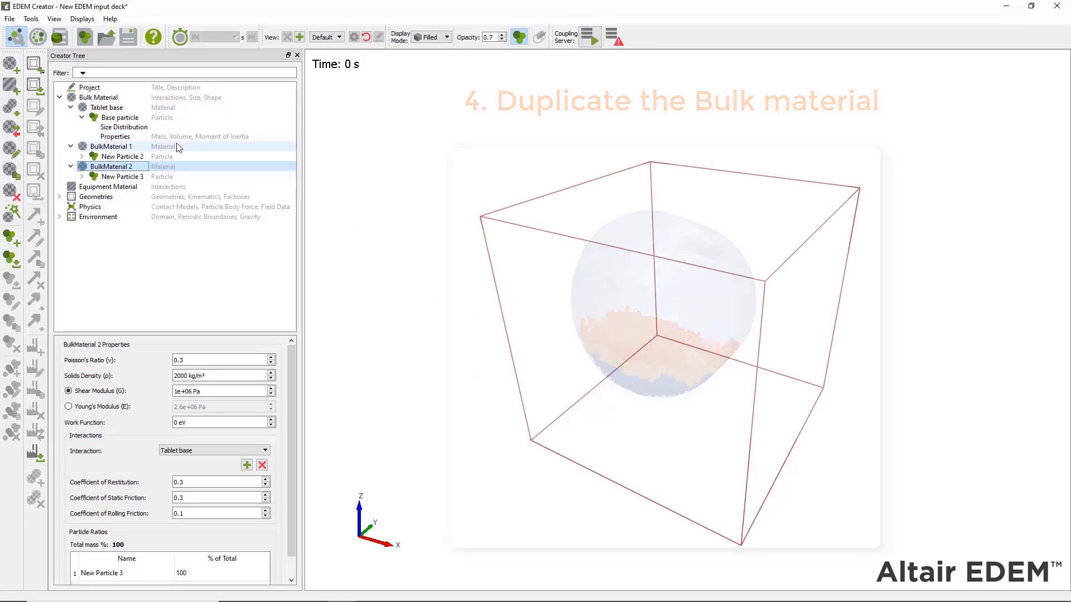
right_click(142, 149)
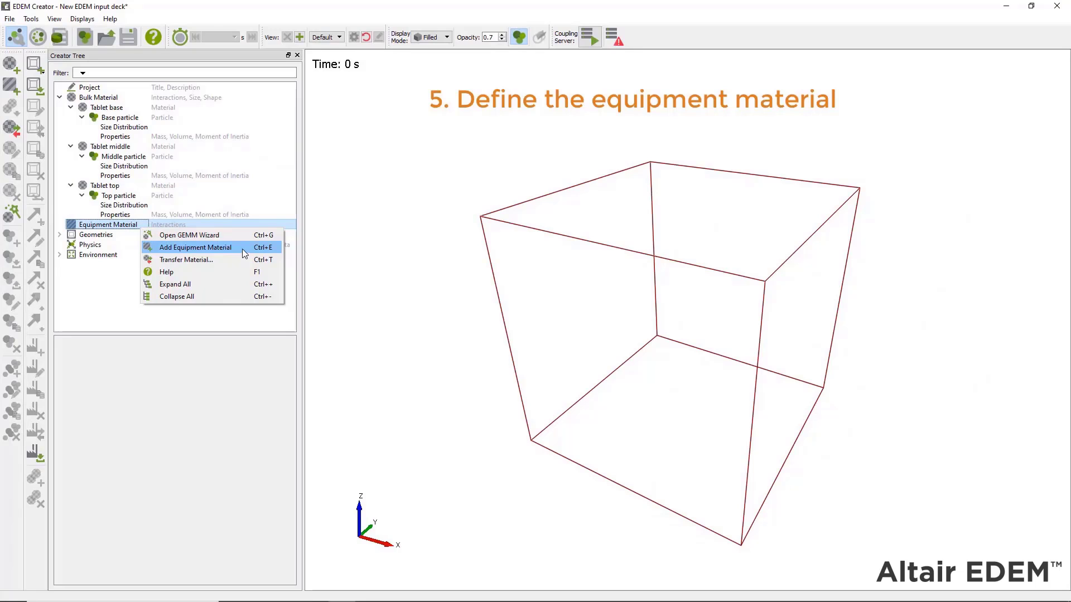
Add an equipment material and rename it as Steel
click(242, 249)
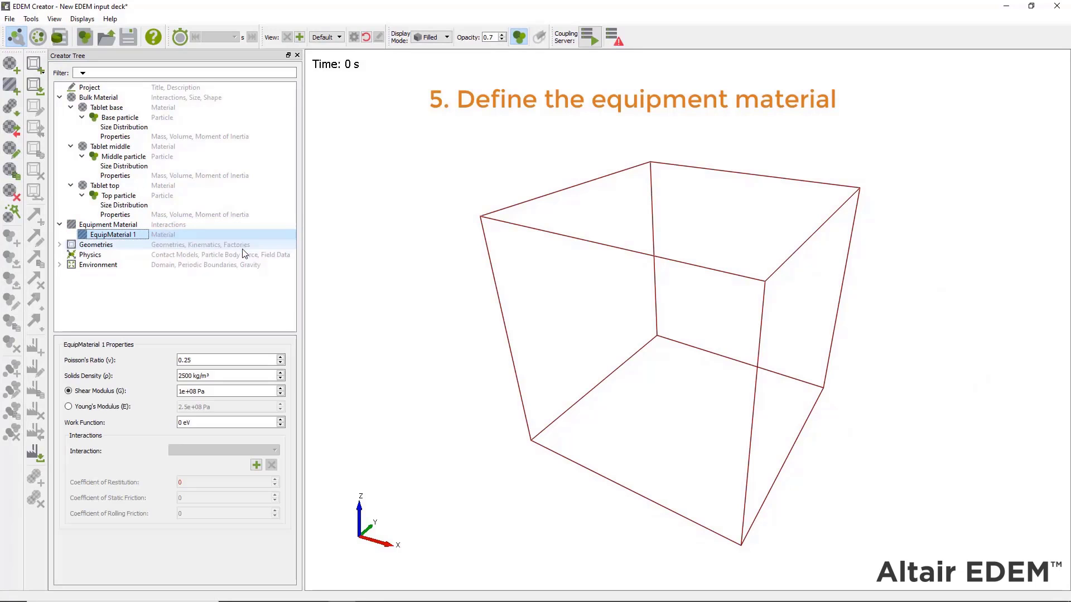
right_click(142, 235)
click(208, 244)
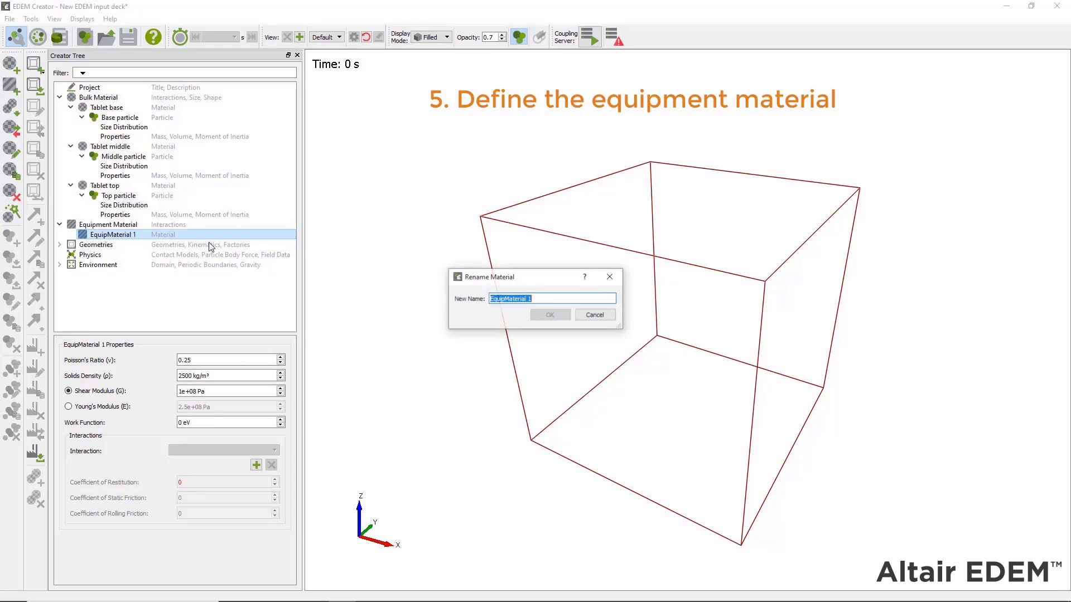
text(Steel)
key(Return)
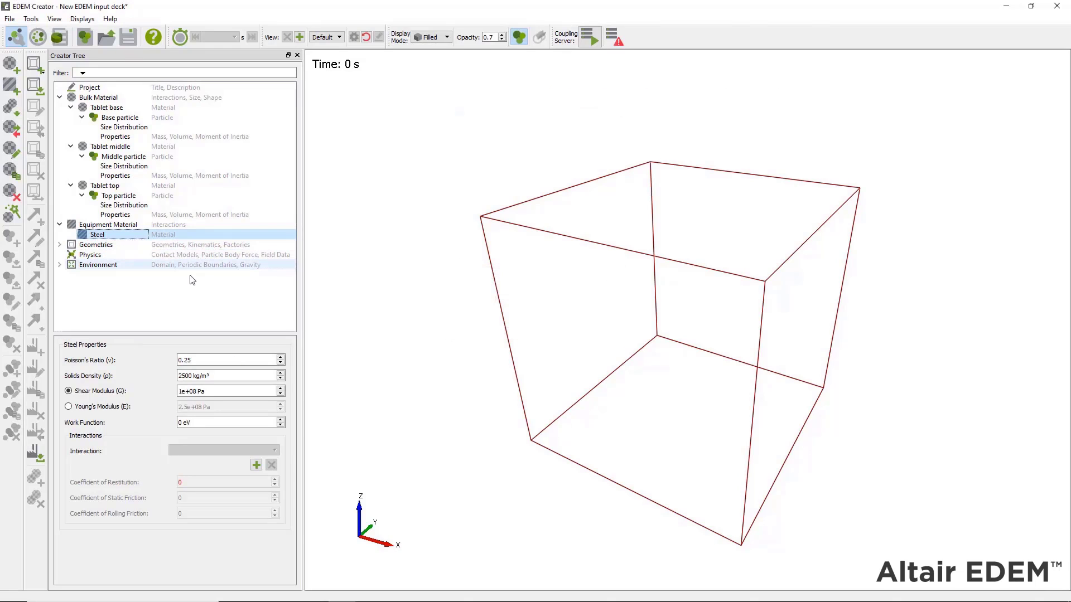
Set Steel's Poisson's ratio to 0.3, solids density to 7800 kg/m³ and shear modulus to 1e+10 Pa
click(194, 362)
key(BackSpace)
key(BackSpace)
text(3)
drag(192, 376, 178, 376)
text(78)
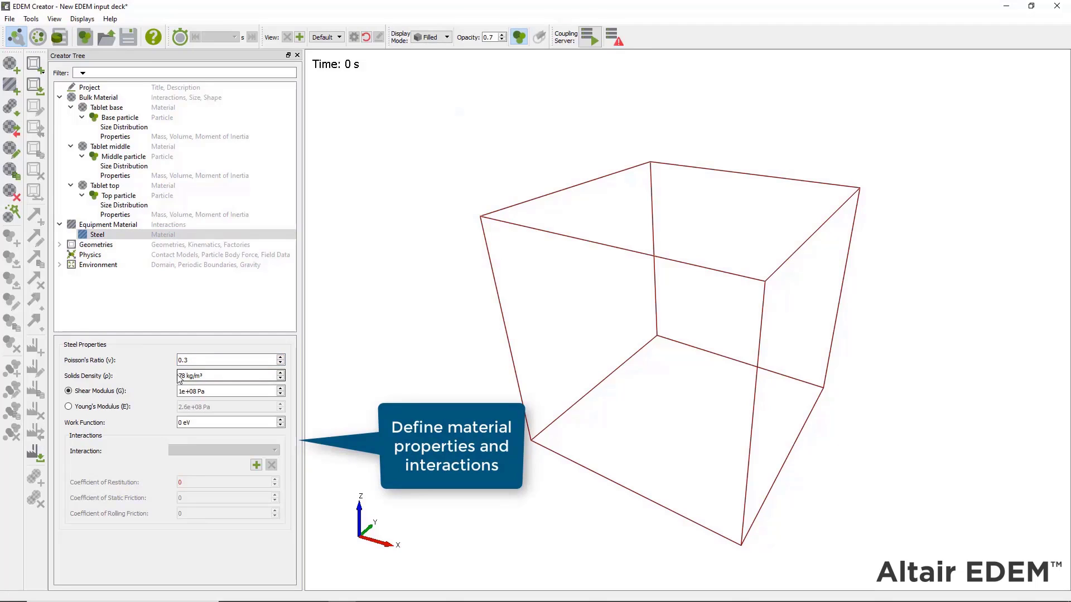
text(00)
click(195, 390)
key(BackSpace)
key(BackSpace)
text(10)
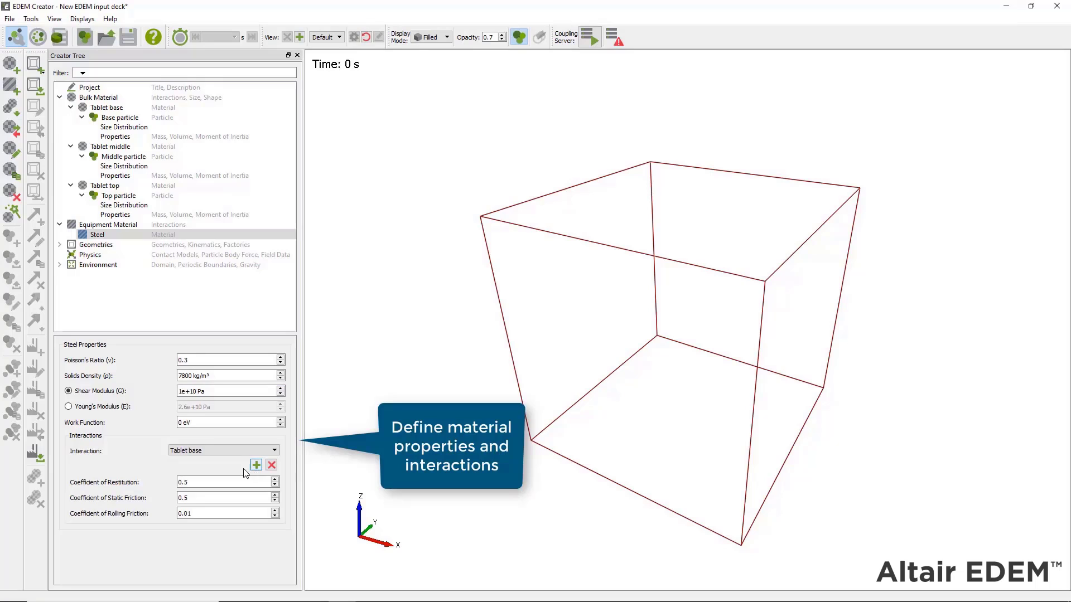
Define Steel's interaction with Tablet base using 0.4 restitution, 0.2 static friction and 0.1 rolling friction
click(204, 480)
text(4)
key(Tab)
text(2)
click(202, 513)
key(BackSpace)
key(BackSpace)
text(1)
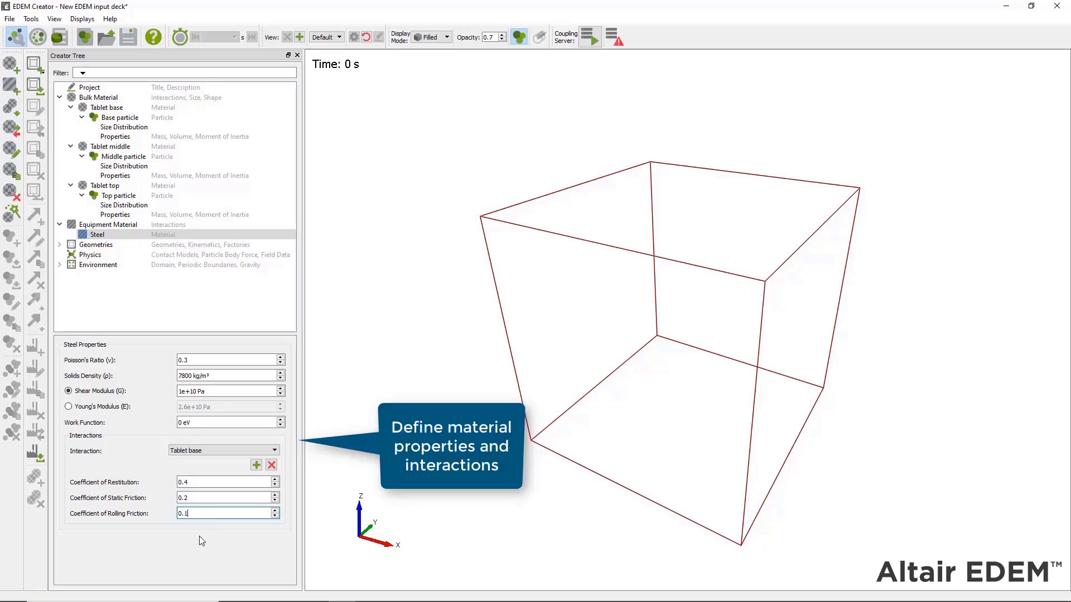
Add interactions of Steel with Tablet middle and Tablet top
click(257, 470)
key(Return)
click(257, 470)
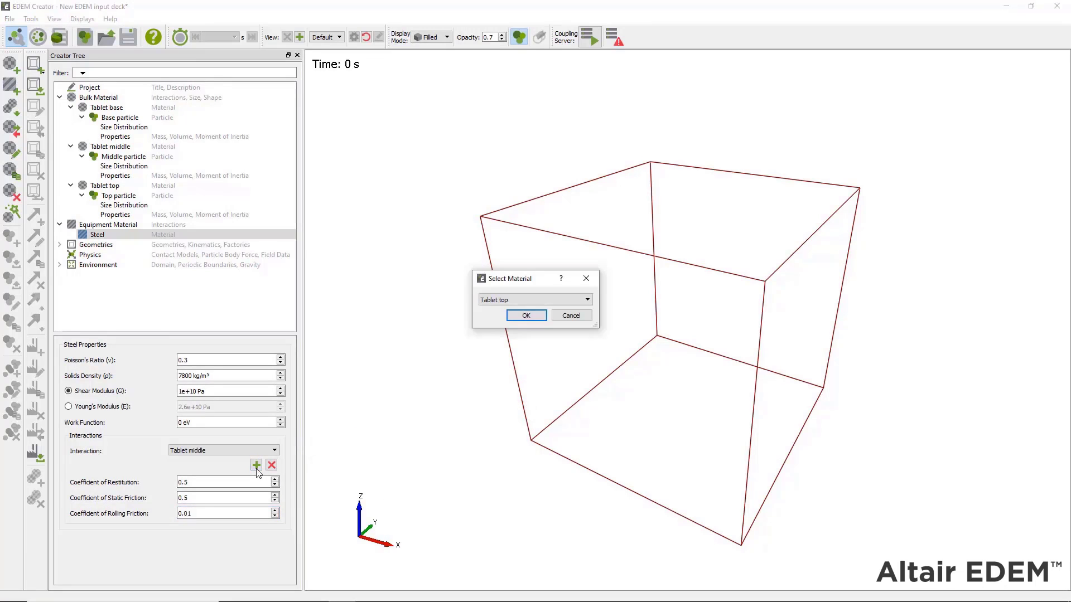
key(Return)
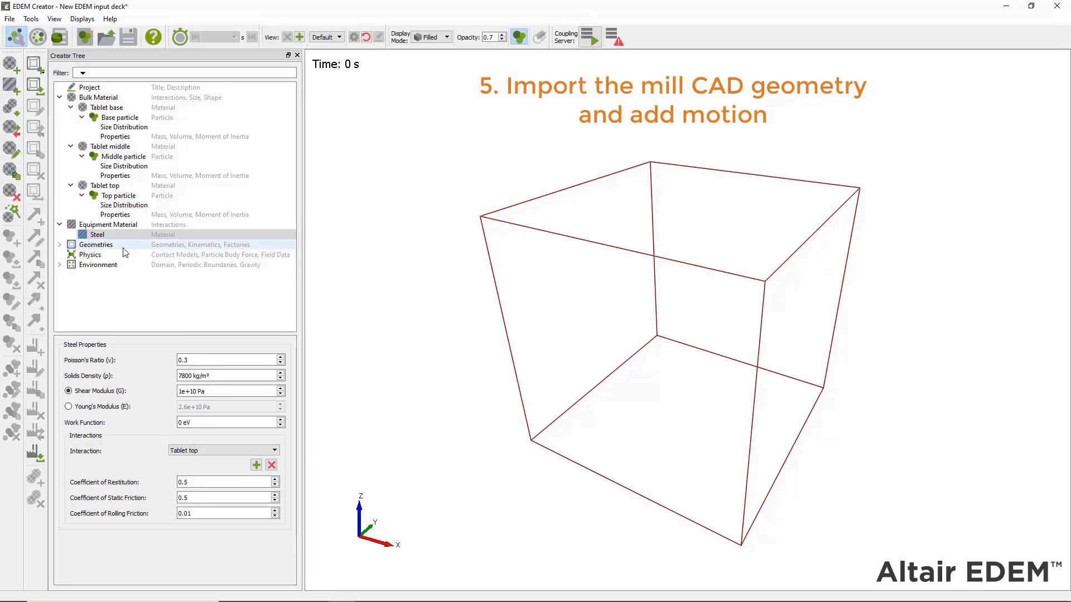
Import the Generic_Tablet_Coater.igs CAD geometry using millimeters as its units
right_click(137, 249)
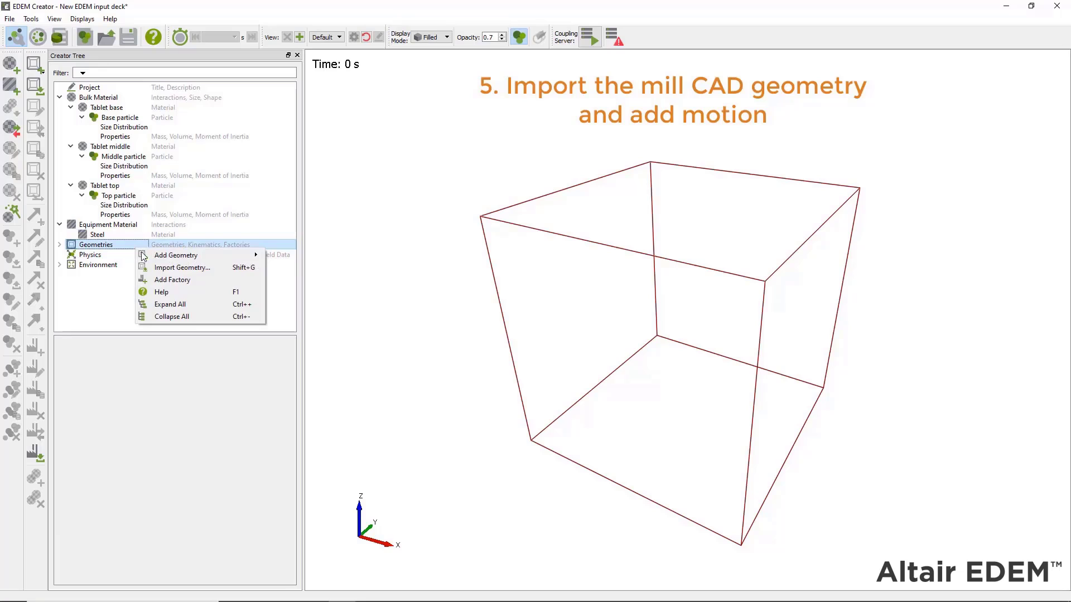
click(205, 268)
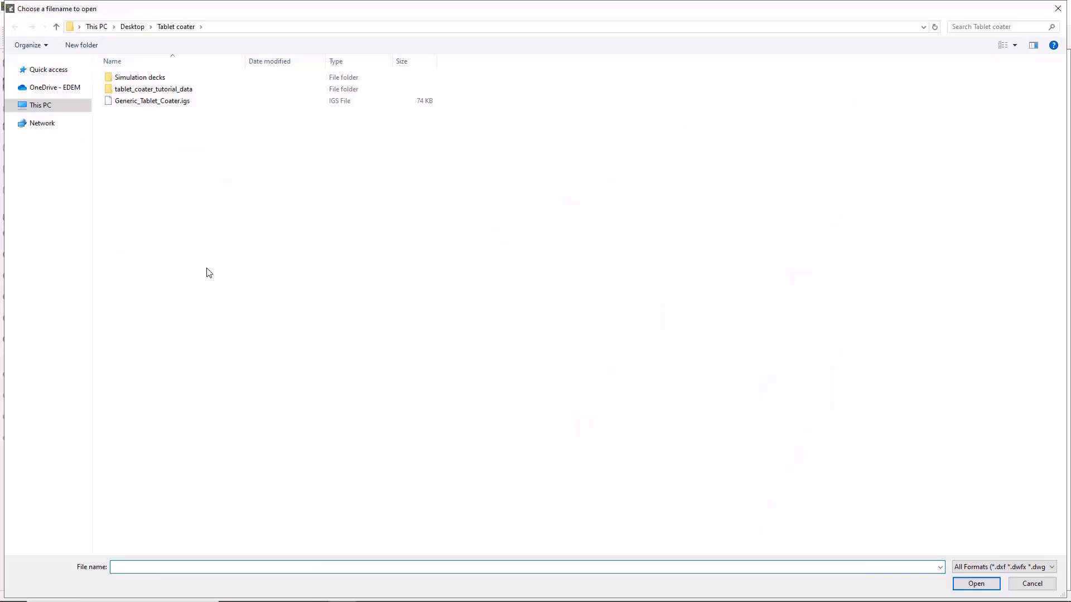
double_click(201, 101)
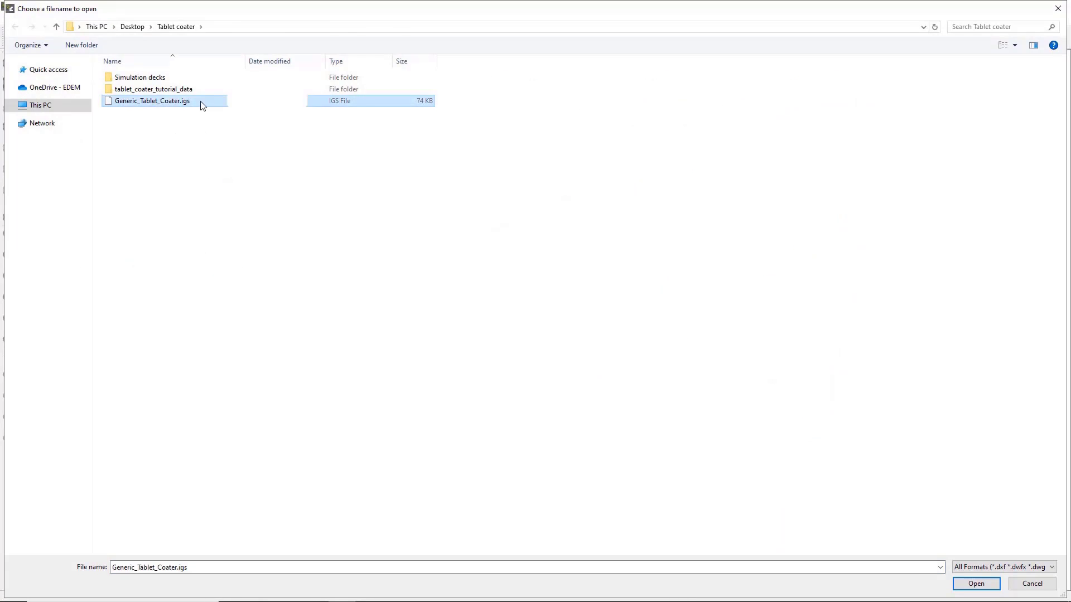
click(566, 274)
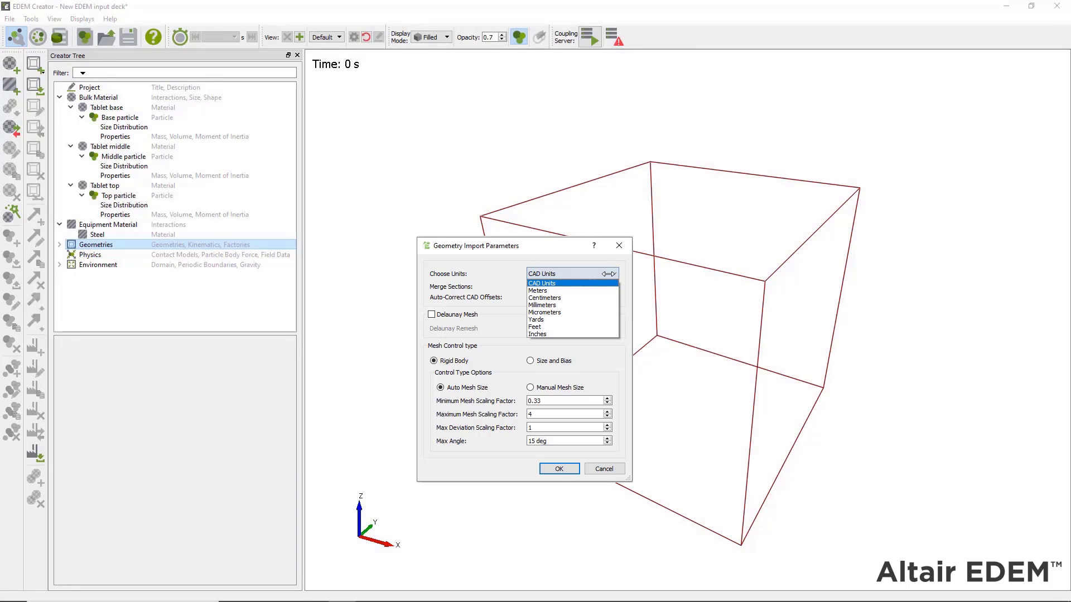
click(562, 305)
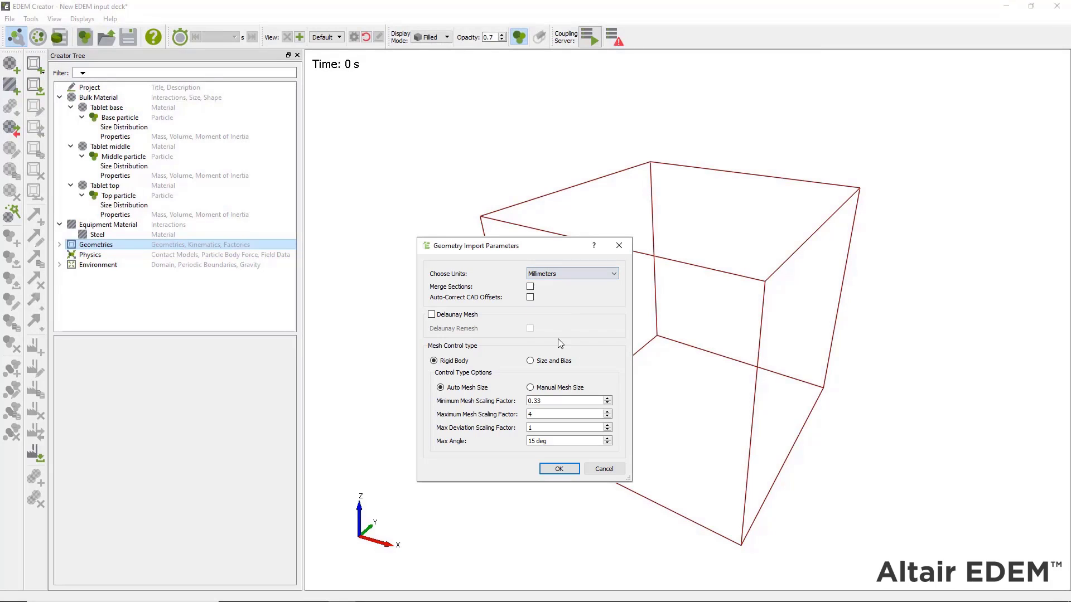
click(558, 469)
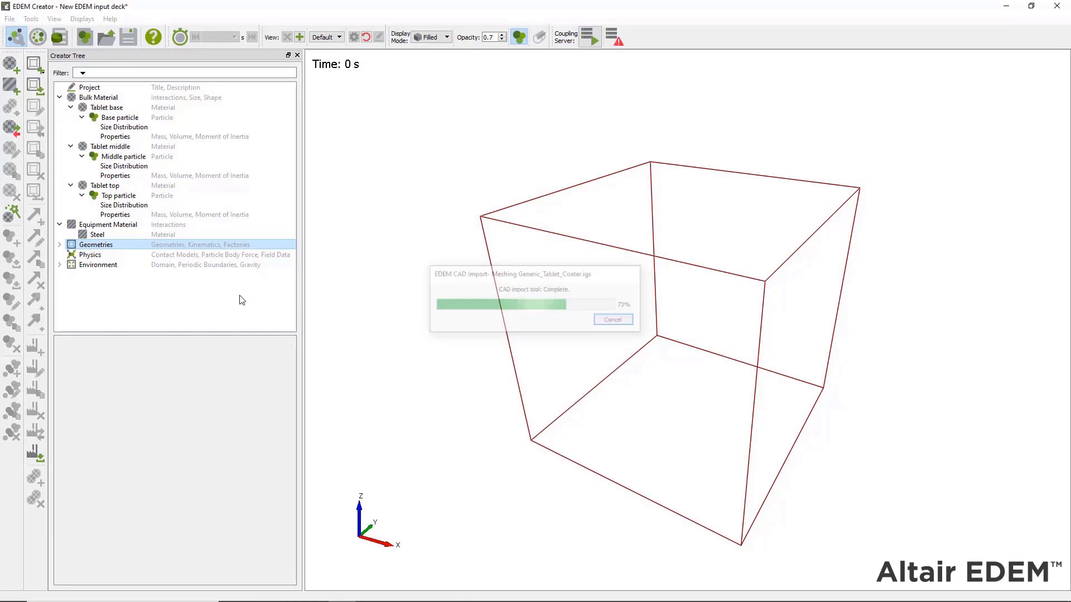
scroll(574, 315, up, 8)
middle_drag(581, 320, 555, 300)
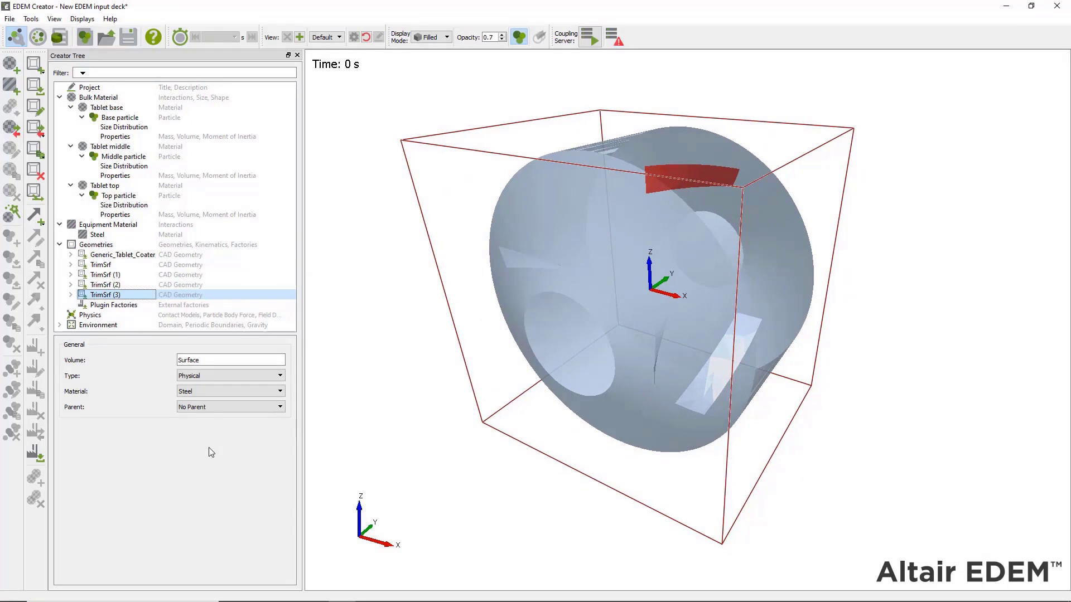
Merge the geometry sections TrimSrf (1), TrimSrf (2) and TrimSrf (3) into TrimSrf
click(122, 266)
key(Down)
key(Down)
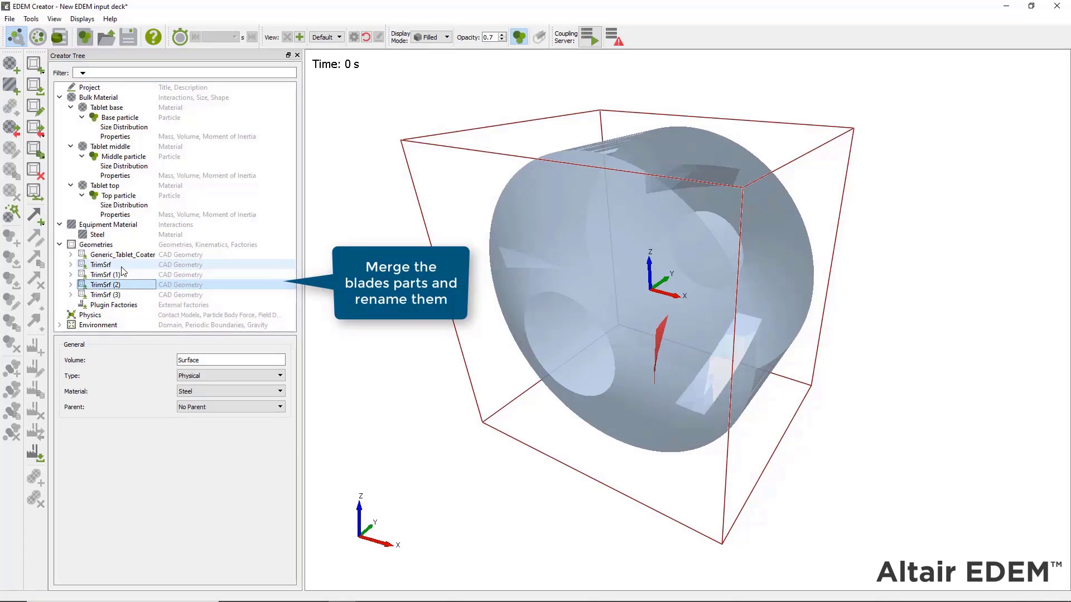
key(Down)
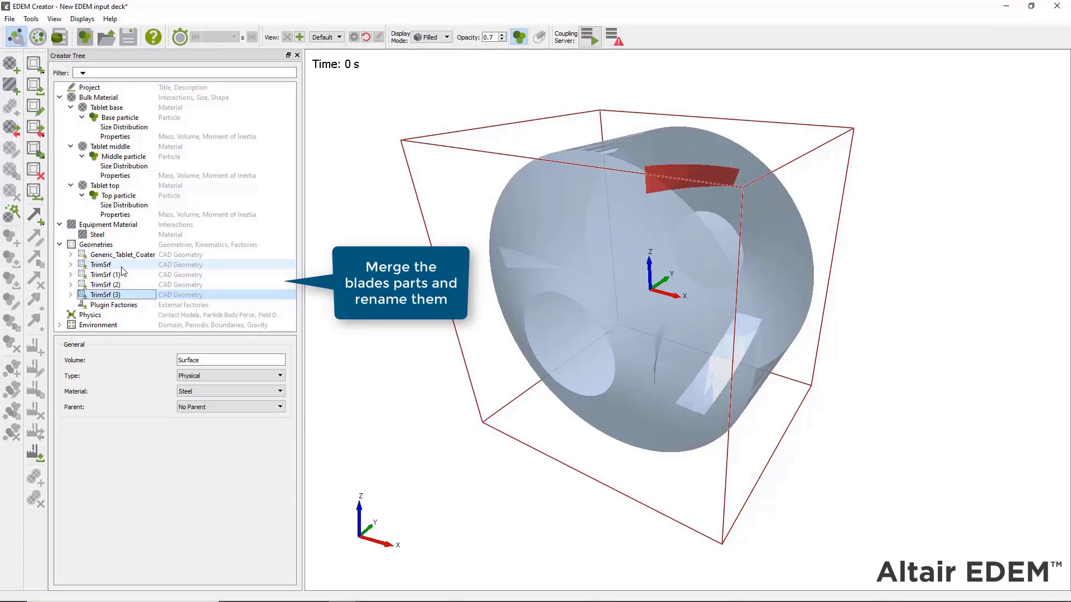
right_click(123, 266)
click(188, 324)
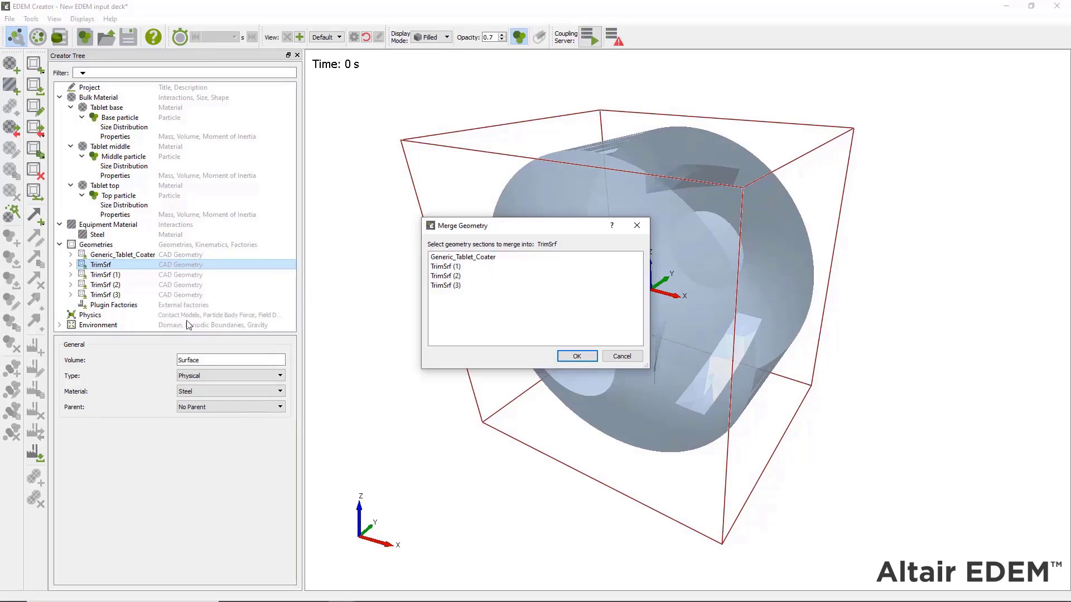
drag(471, 267, 469, 285)
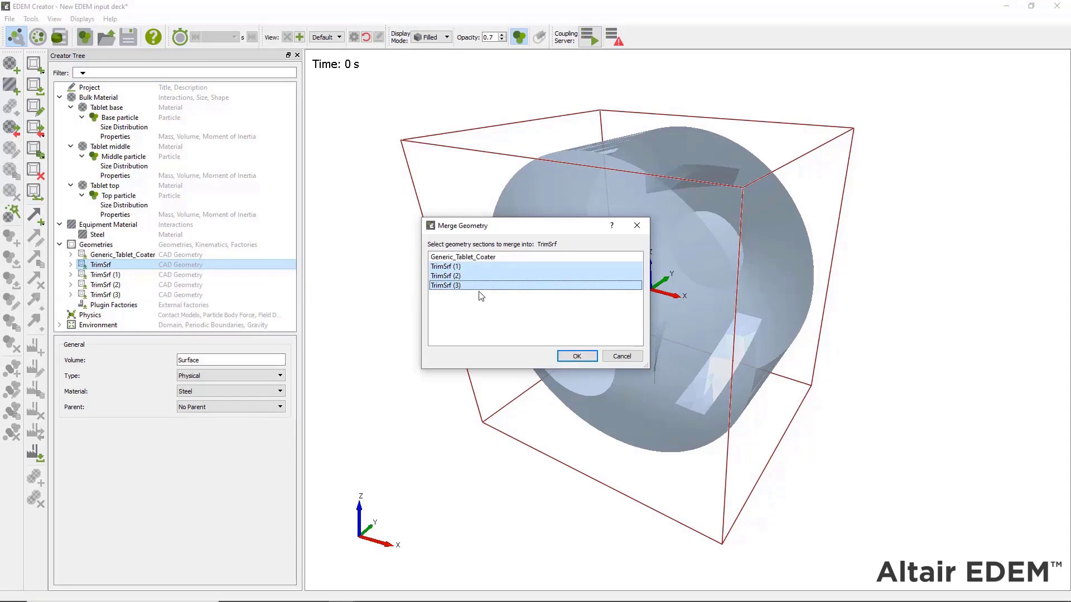
click(567, 354)
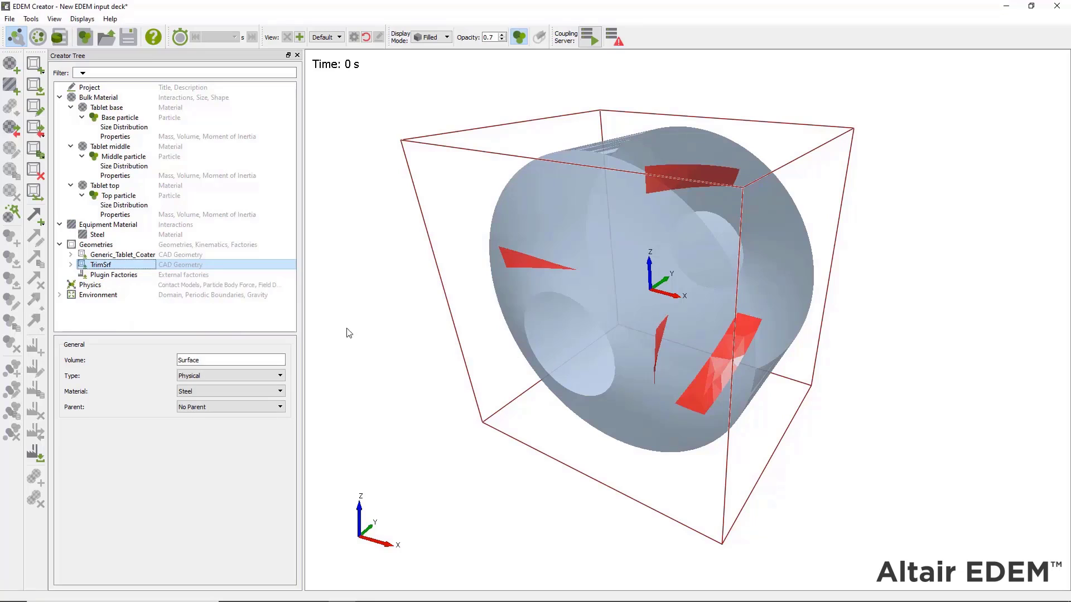
Rename the merged TrimSrf geometry as Blades
right_click(134, 264)
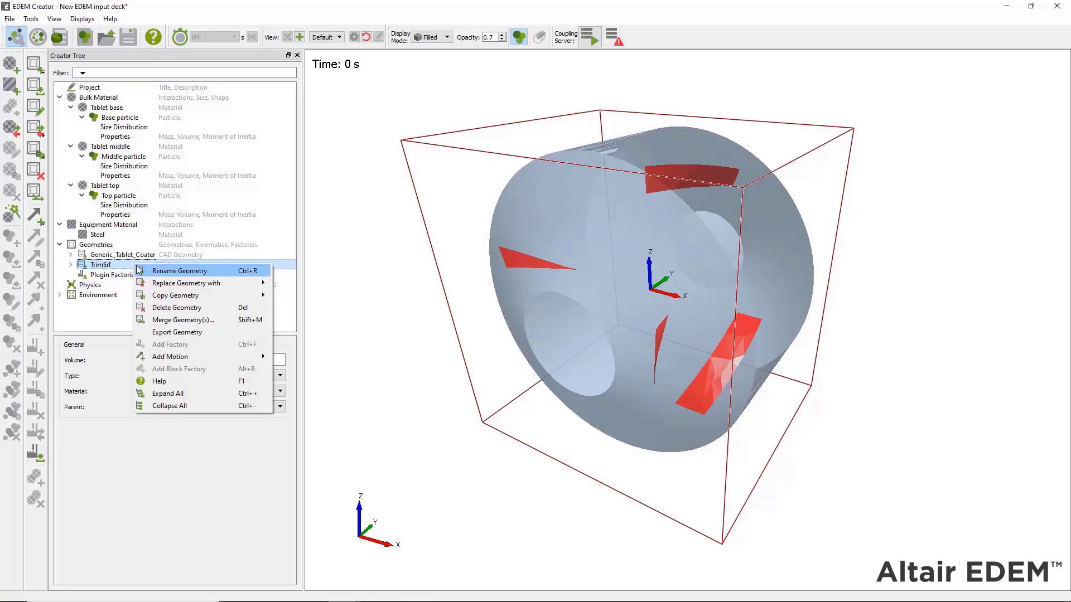
click(188, 272)
text(Blades)
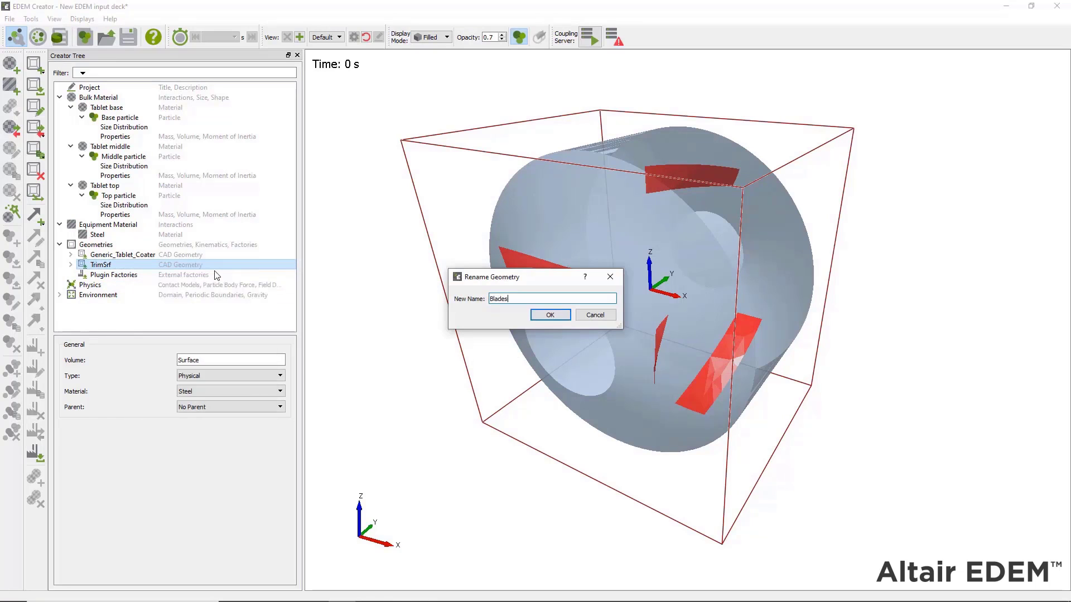
key(Return)
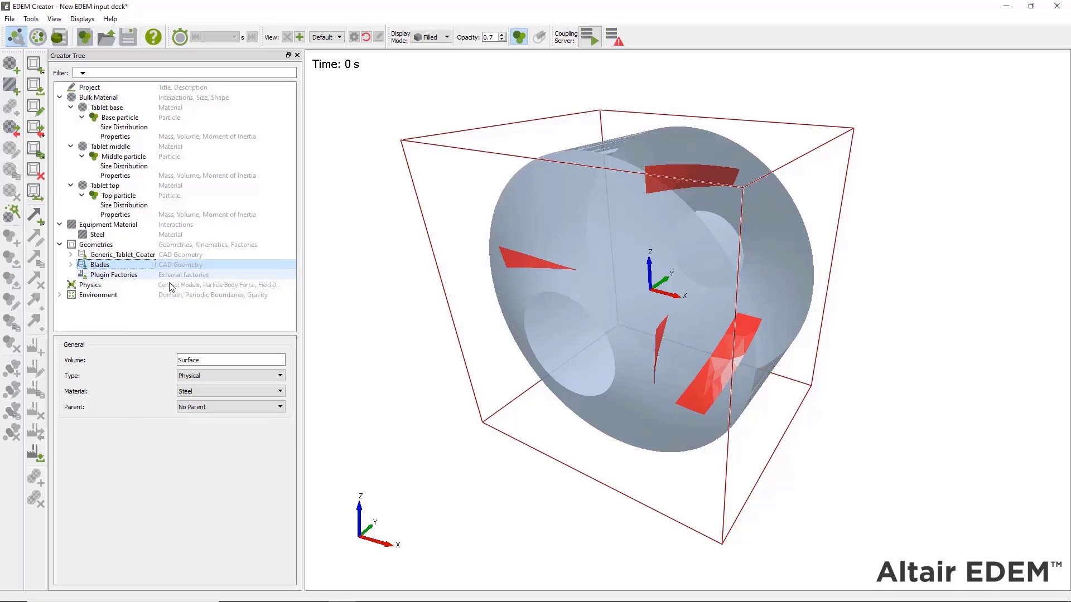
Rename the Generic_Tablet_Coater geometry as Drum
right_click(146, 255)
click(165, 267)
text(D)
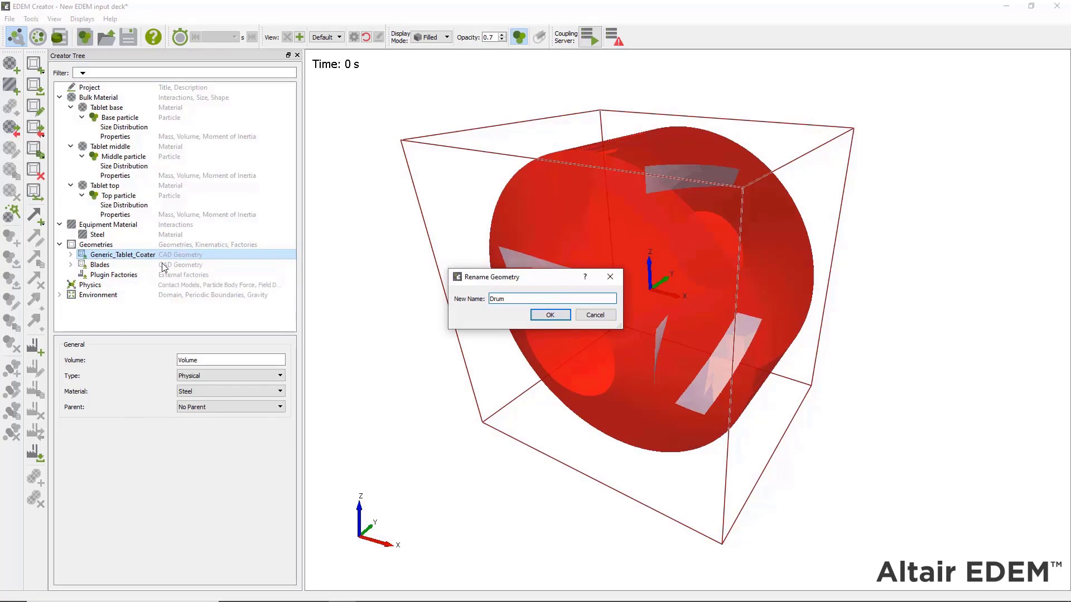
text(rum)
key(Return)
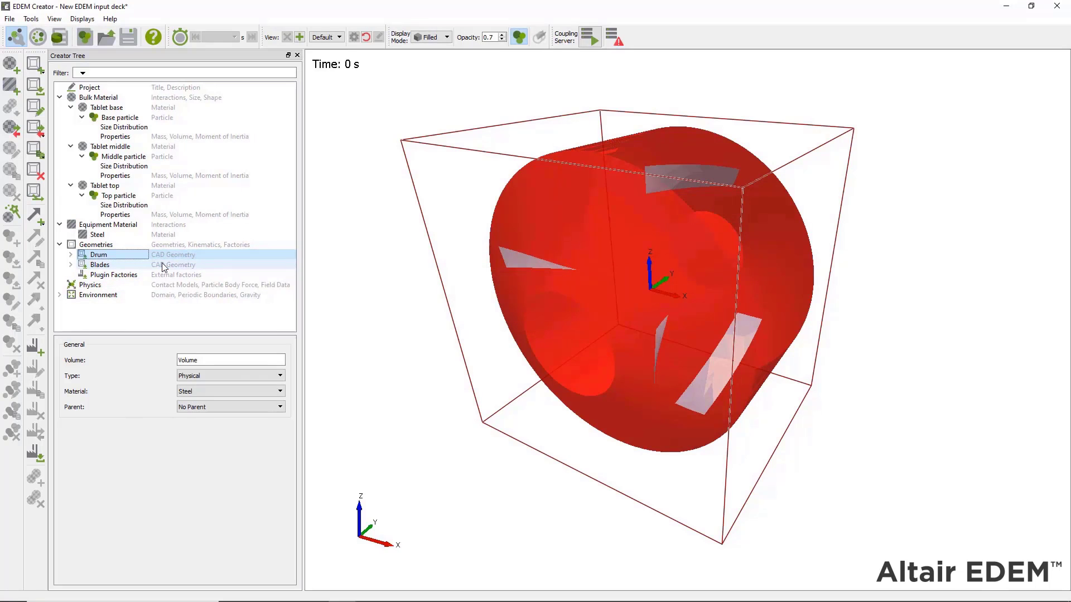
Add a linear rotation kinematic to the Drum with an initial velocity of 24 rpm
right_click(118, 256)
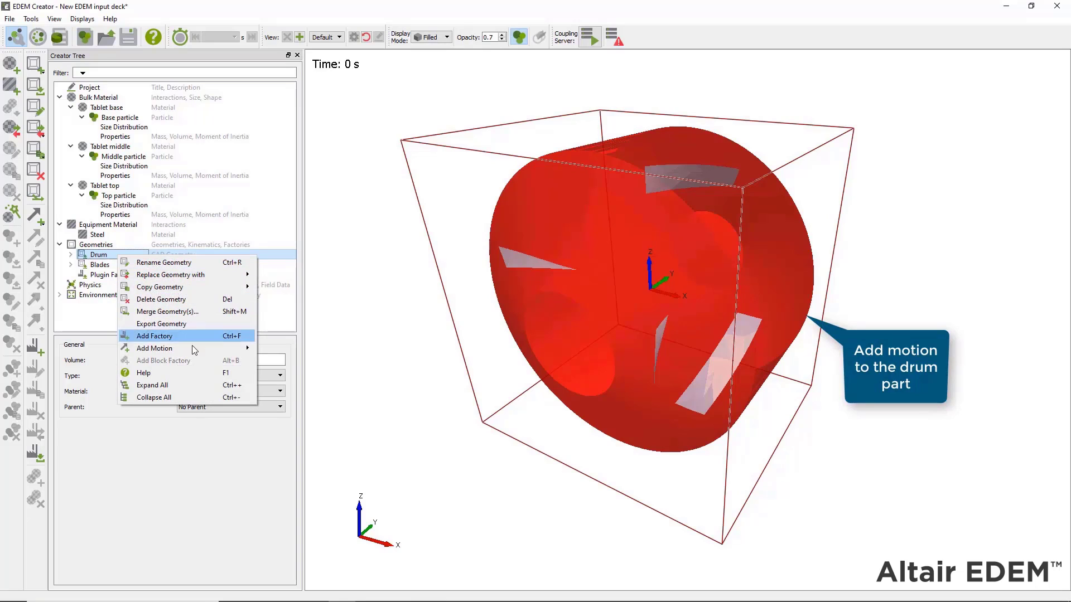
mouse_move(198, 351)
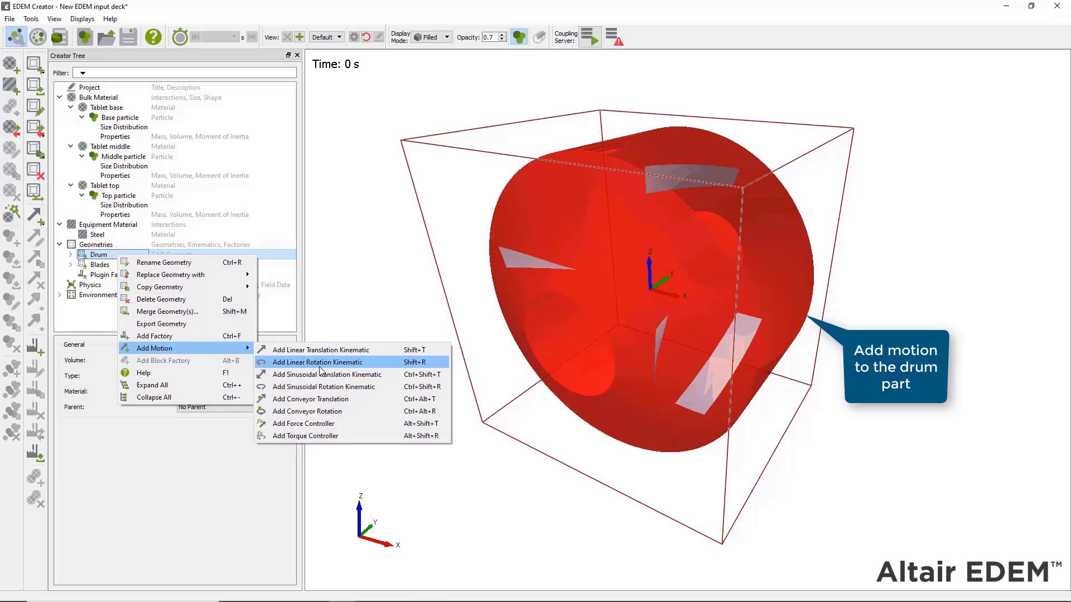
click(370, 364)
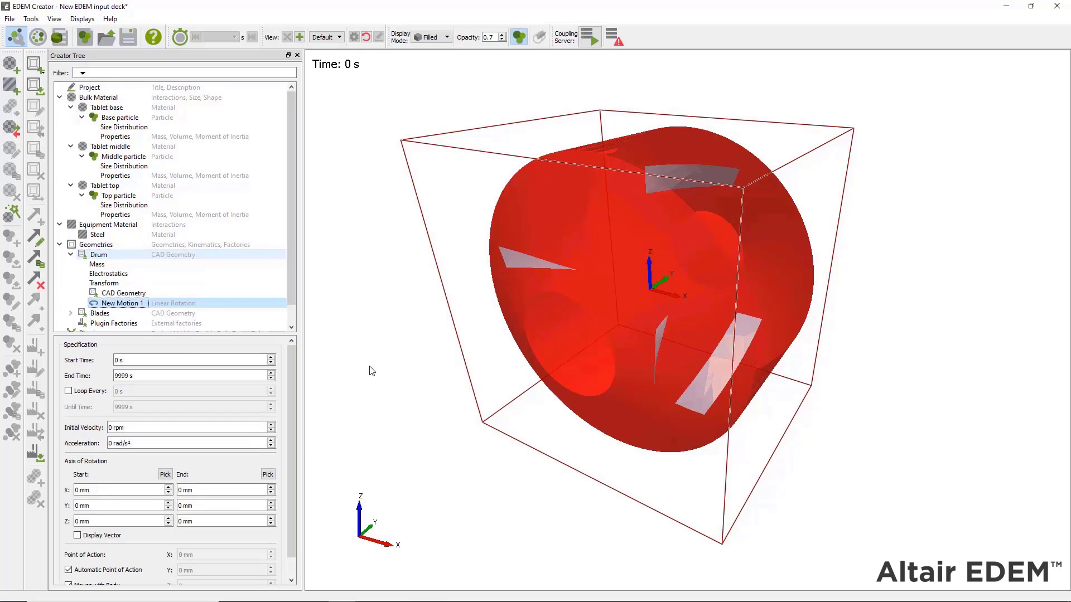
drag(113, 427, 102, 426)
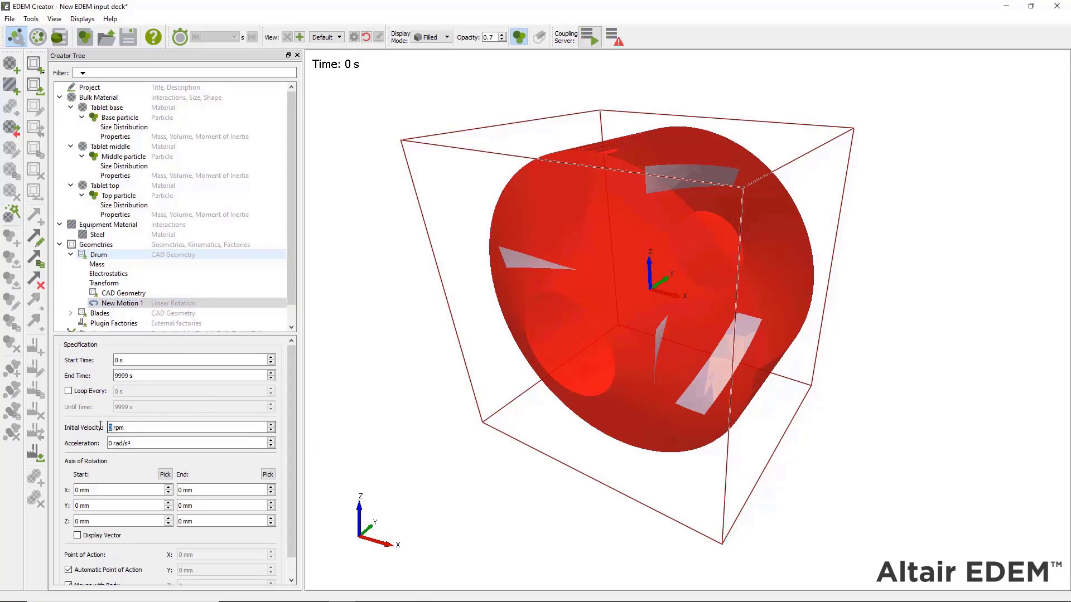
text(24)
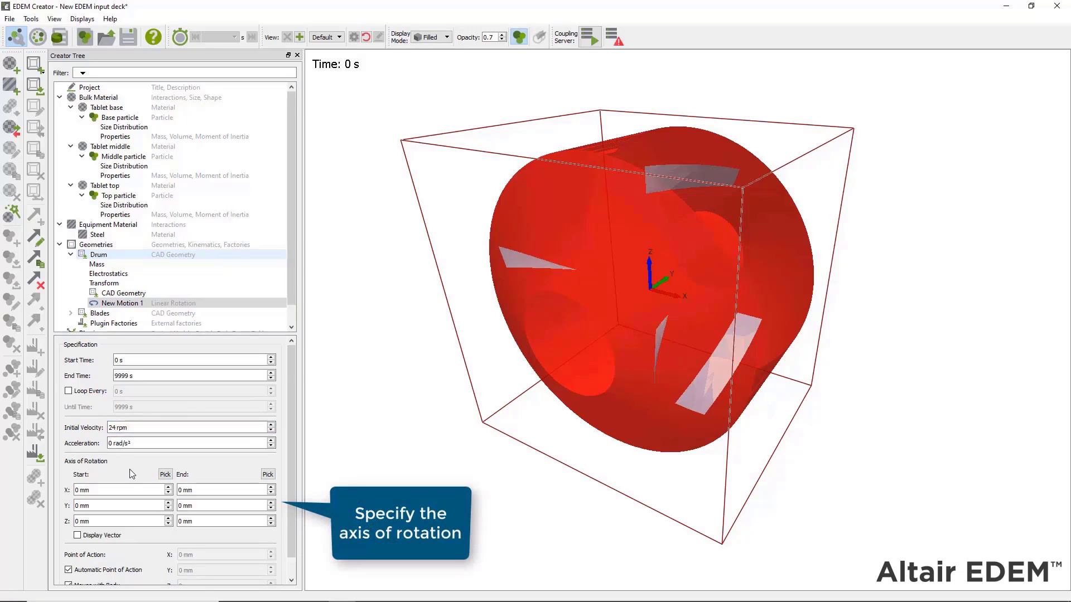
Set the end Y coordinate of the Drum's rotation axis to 1000 mm and briefly display its vector to check the direction
click(184, 506)
drag(183, 505, 174, 506)
text(1000)
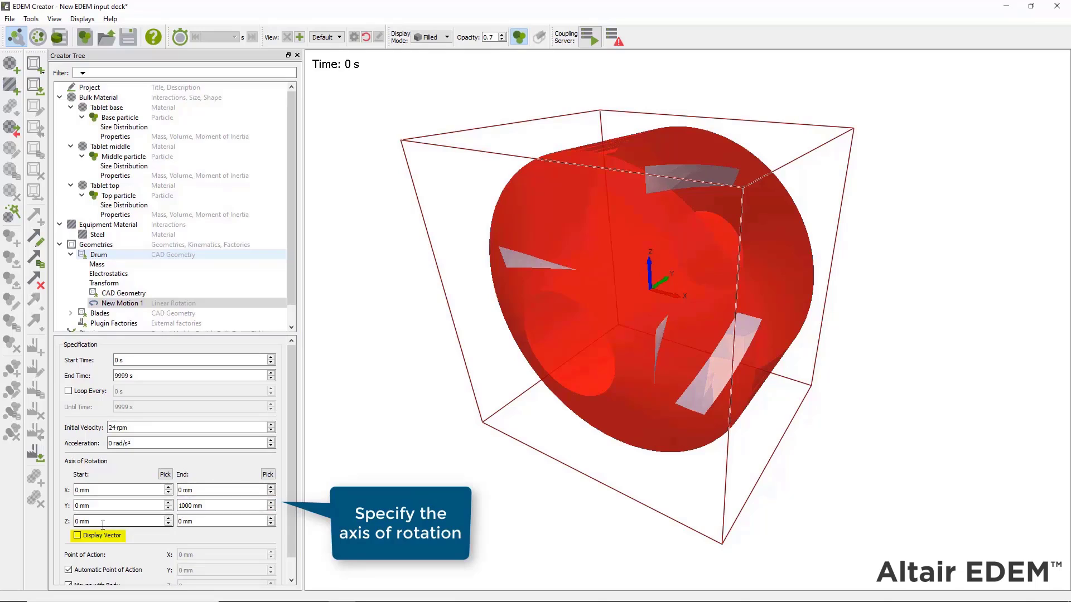
click(77, 535)
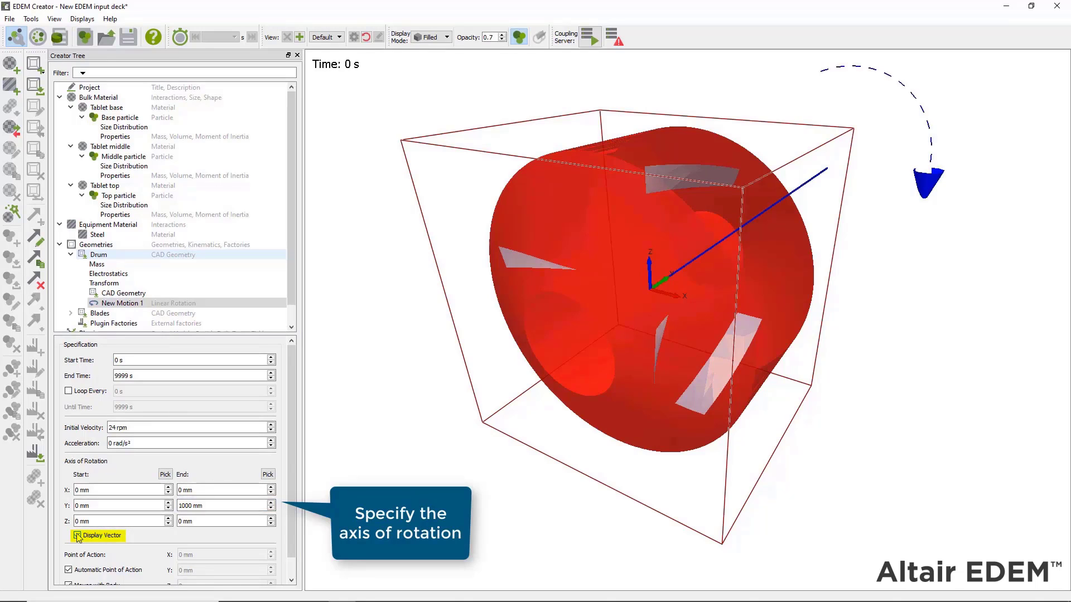
click(78, 536)
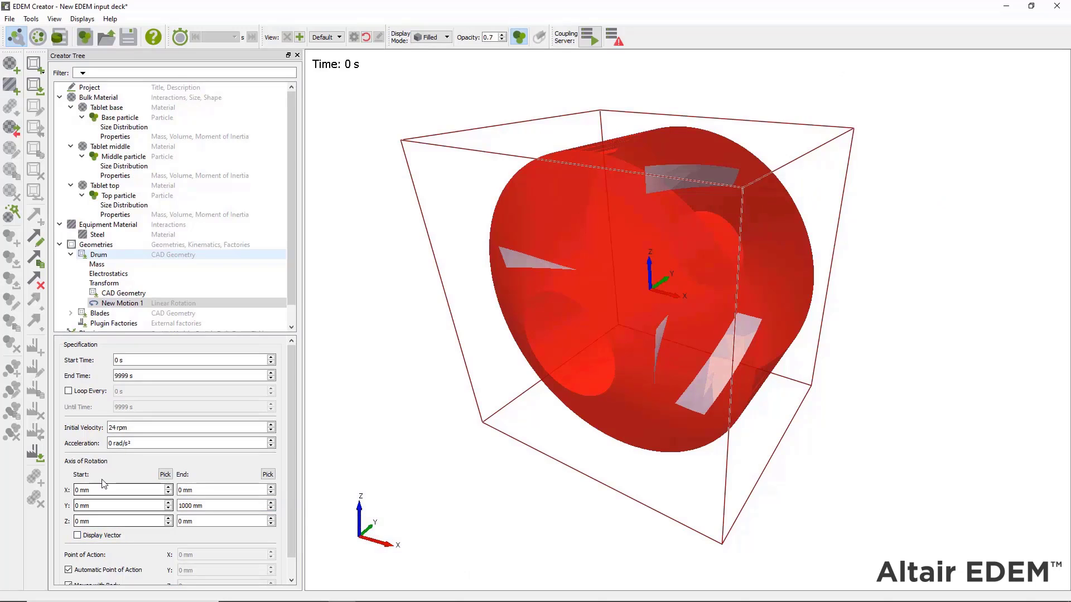
Copy the Drum's linear rotation motion to the Blades geometry with no time delay
right_click(149, 304)
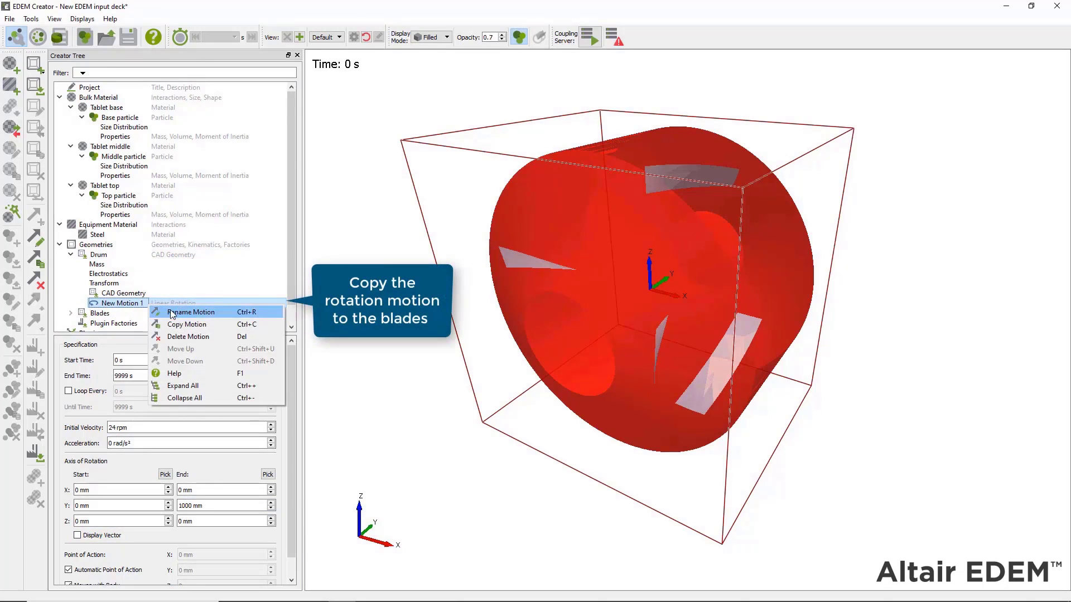
click(214, 325)
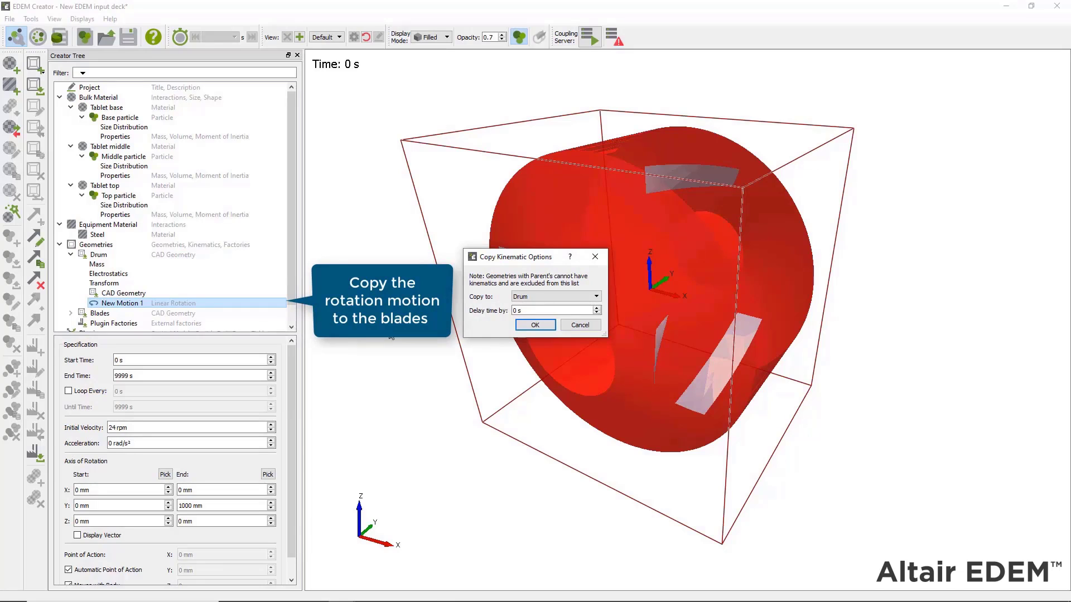
click(580, 296)
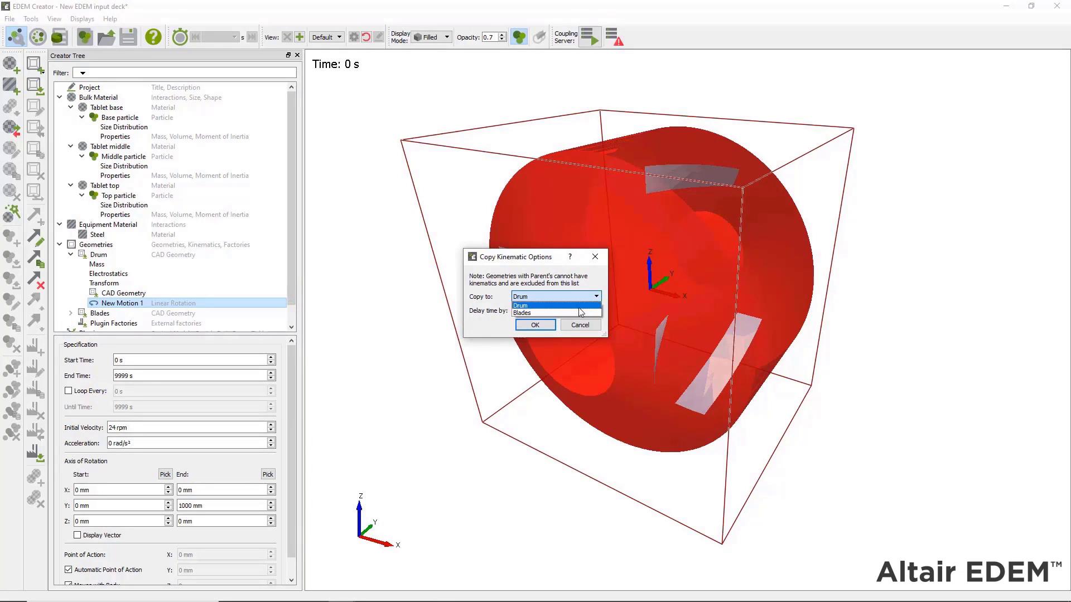
click(578, 313)
click(535, 325)
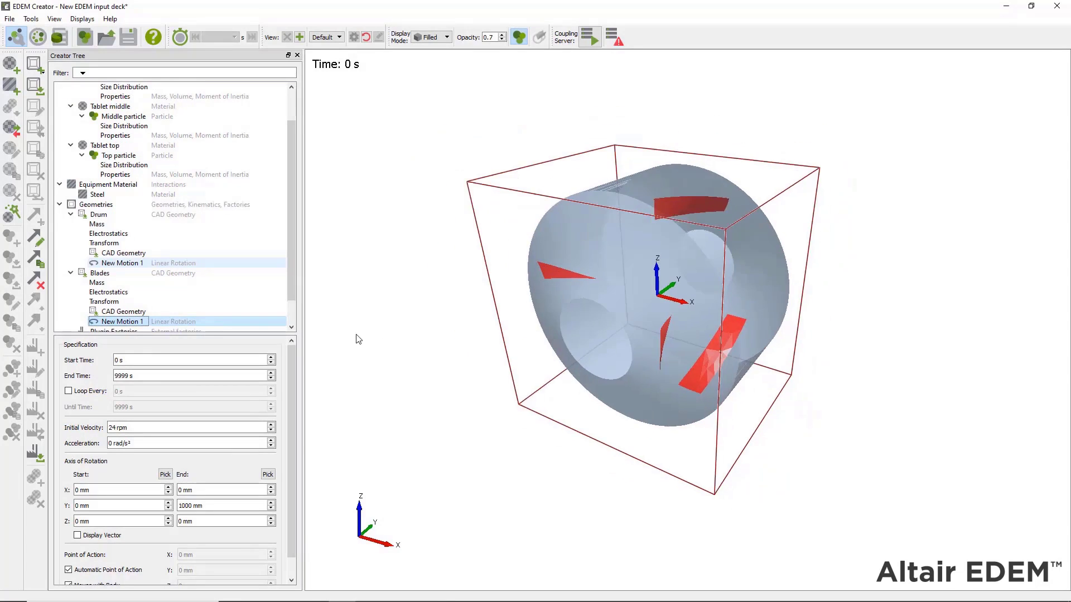
Collapse the Blades and tablet material branches and add a particle factory to the Drum geometry
click(70, 272)
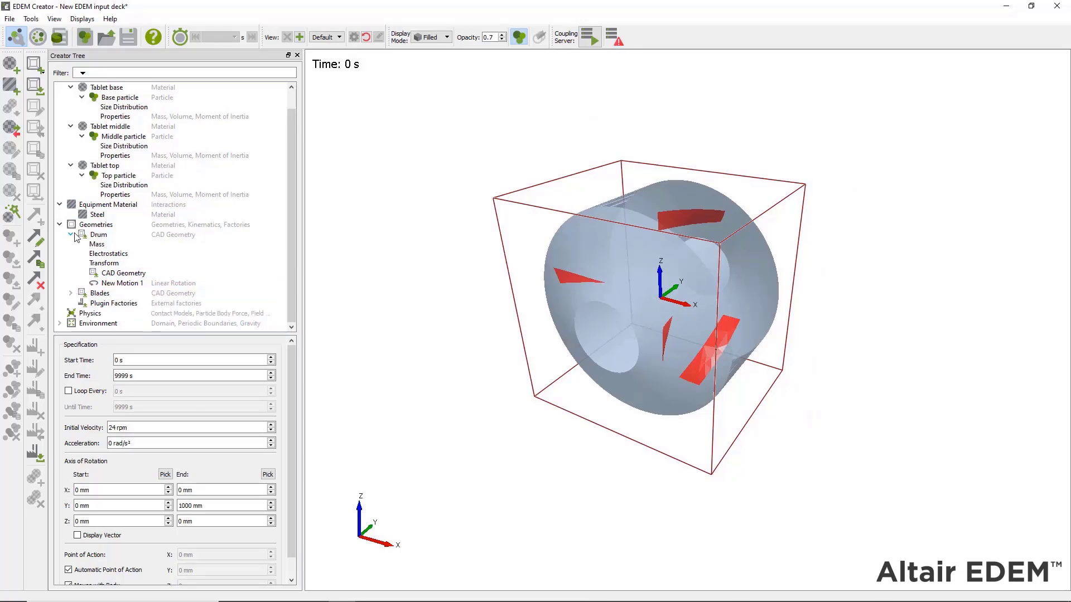
click(70, 88)
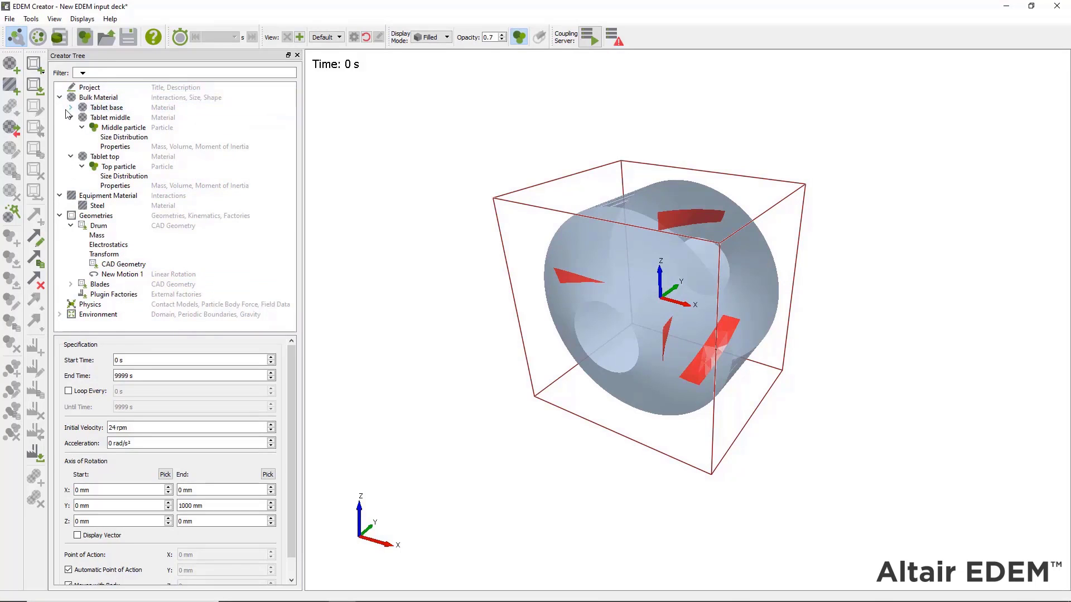
click(71, 118)
click(70, 127)
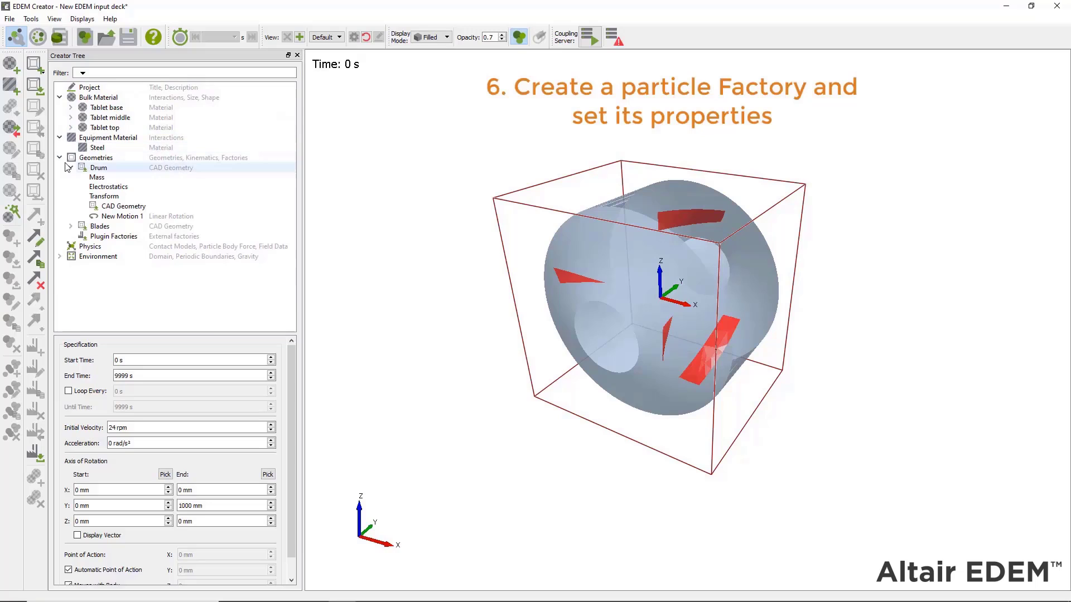
click(124, 169)
right_click(125, 169)
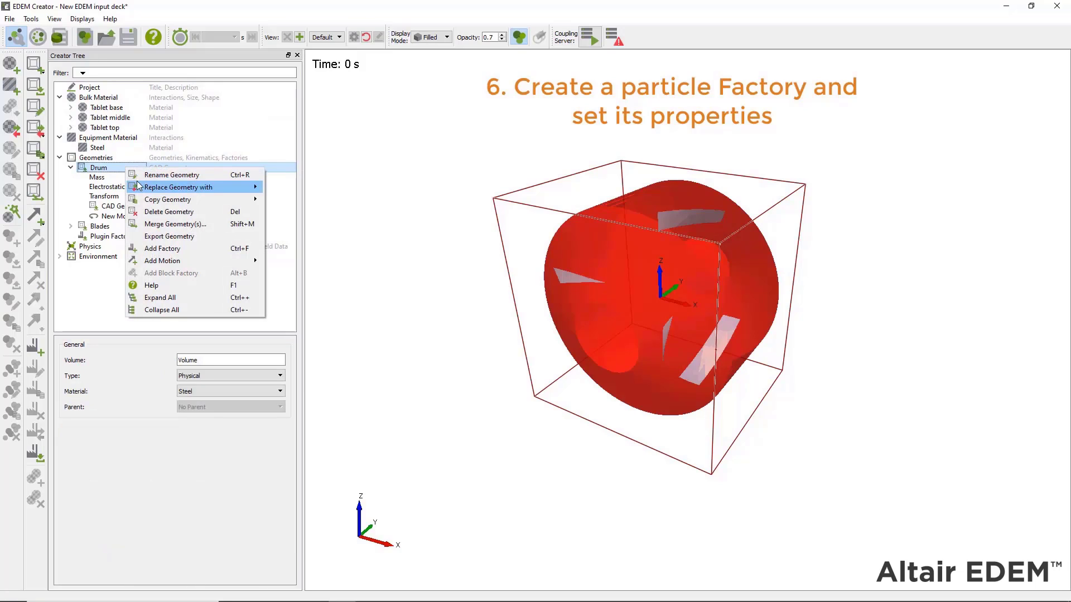
click(189, 248)
Rename the Drum's new particle factory to Factory base and change its factory type to static
right_click(143, 226)
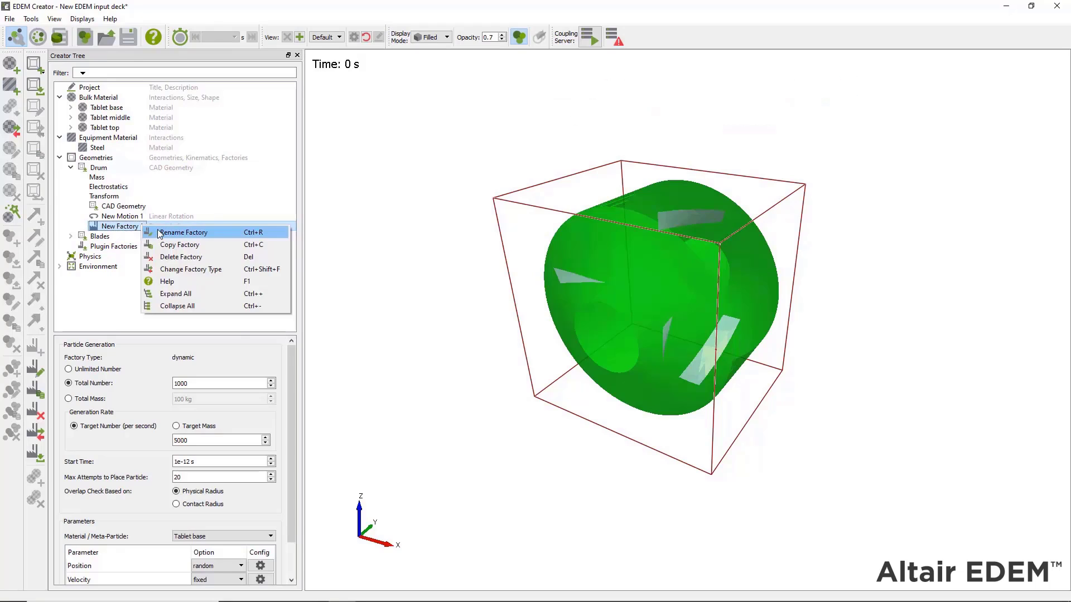
click(178, 232)
text(F)
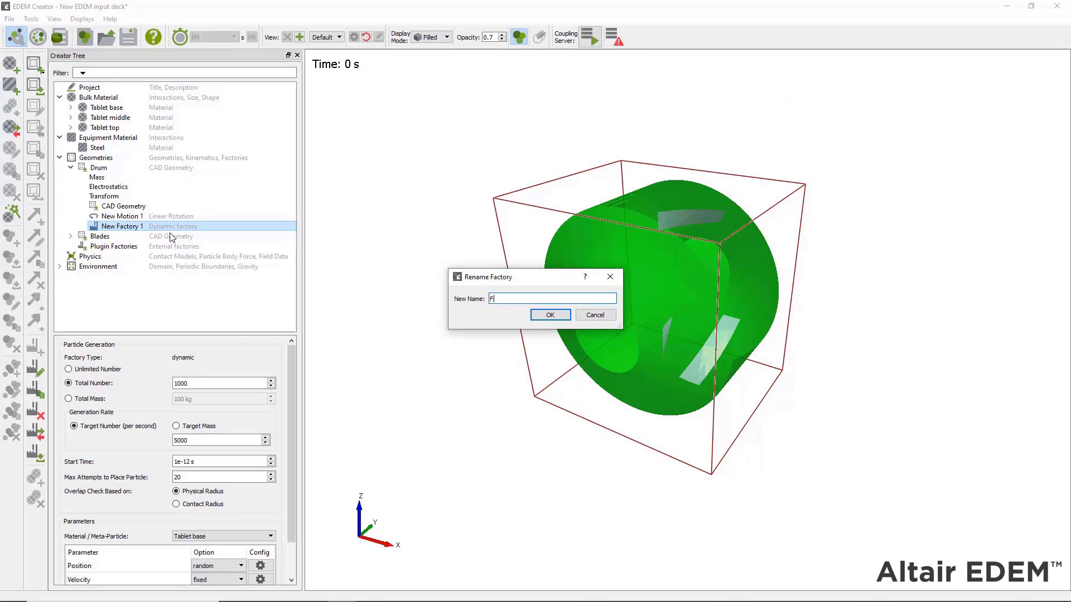
text(actory base)
key(Return)
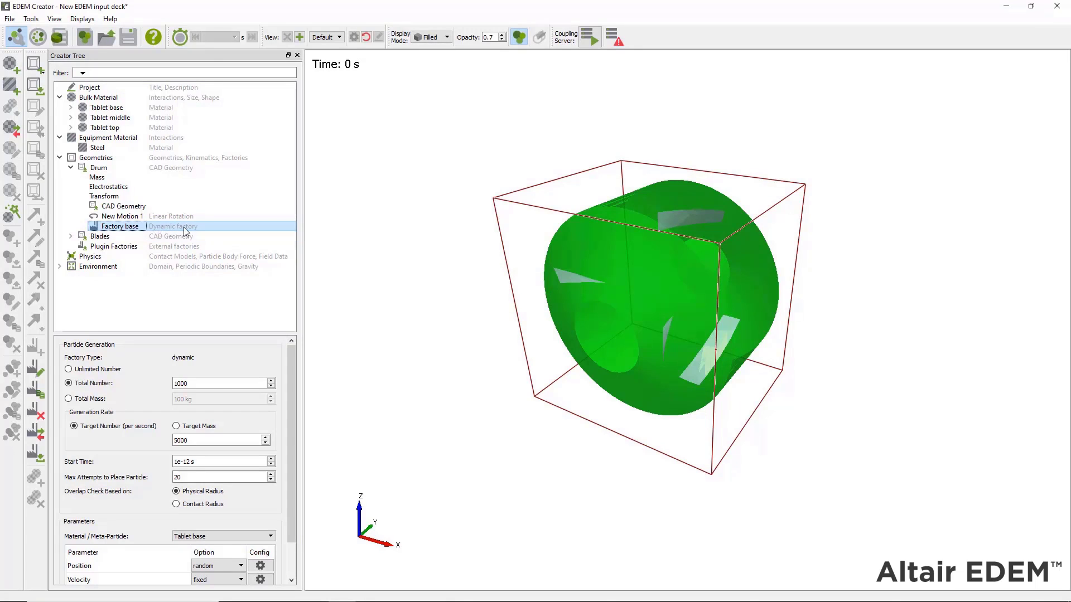
right_click(202, 231)
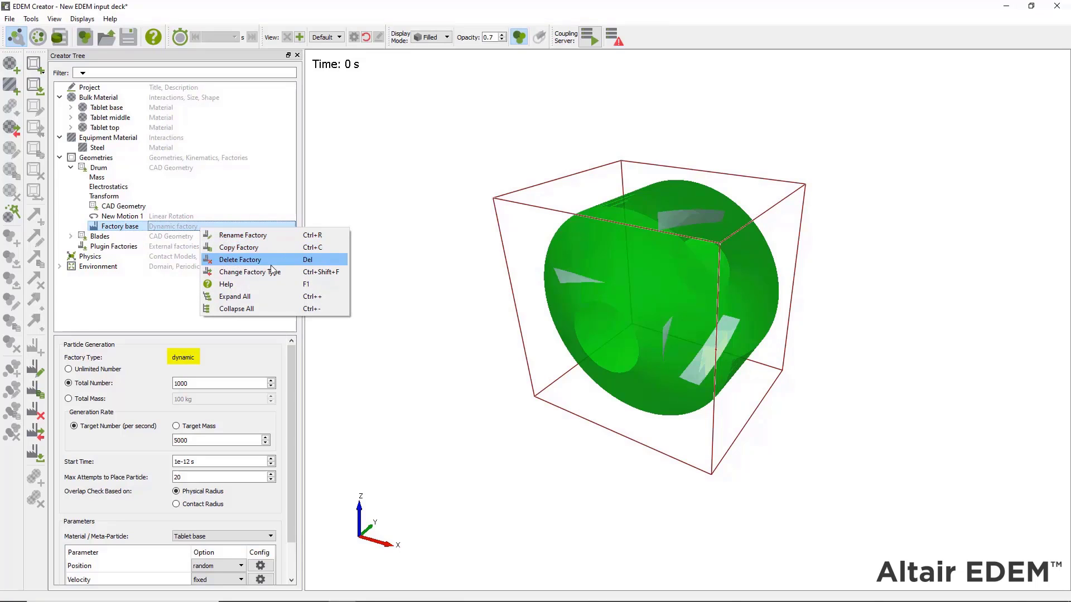
click(286, 273)
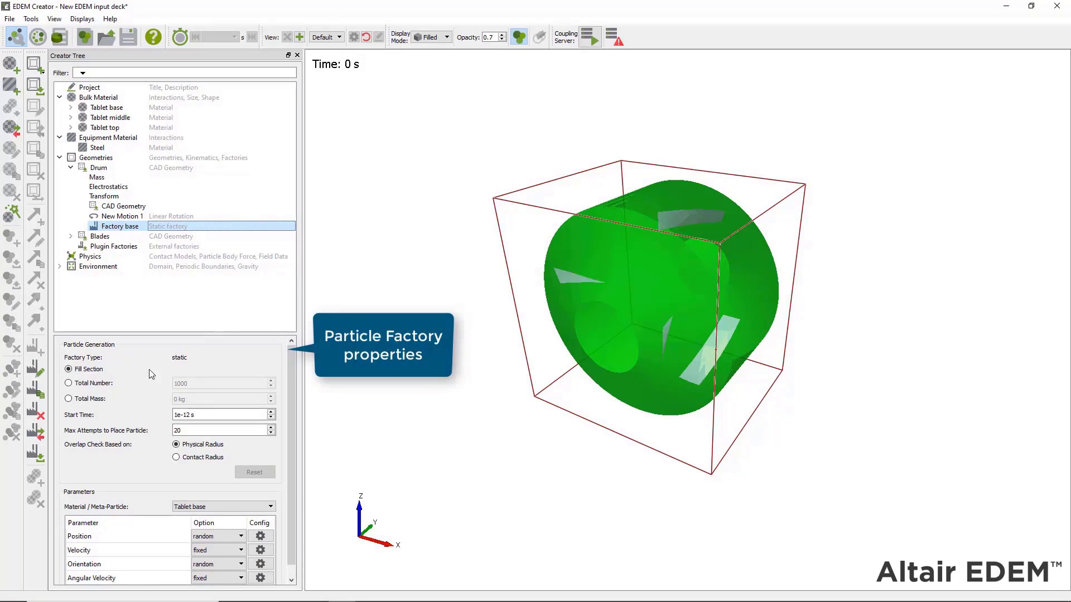
Set Factory base to generate a total mass of 0.333 kg using the Tablet base material
click(68, 399)
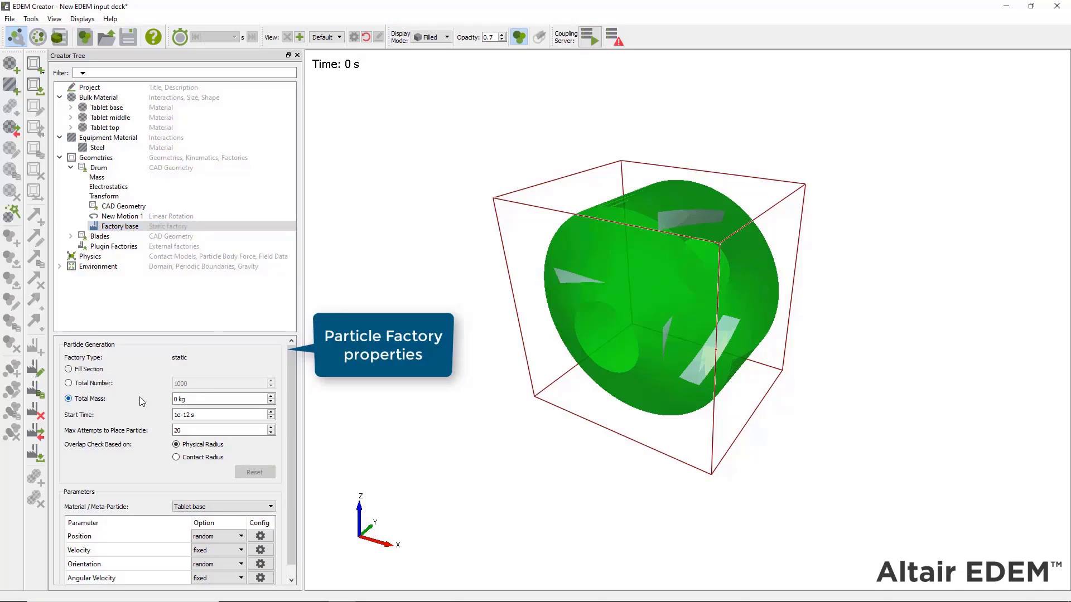
click(178, 399)
text(.333)
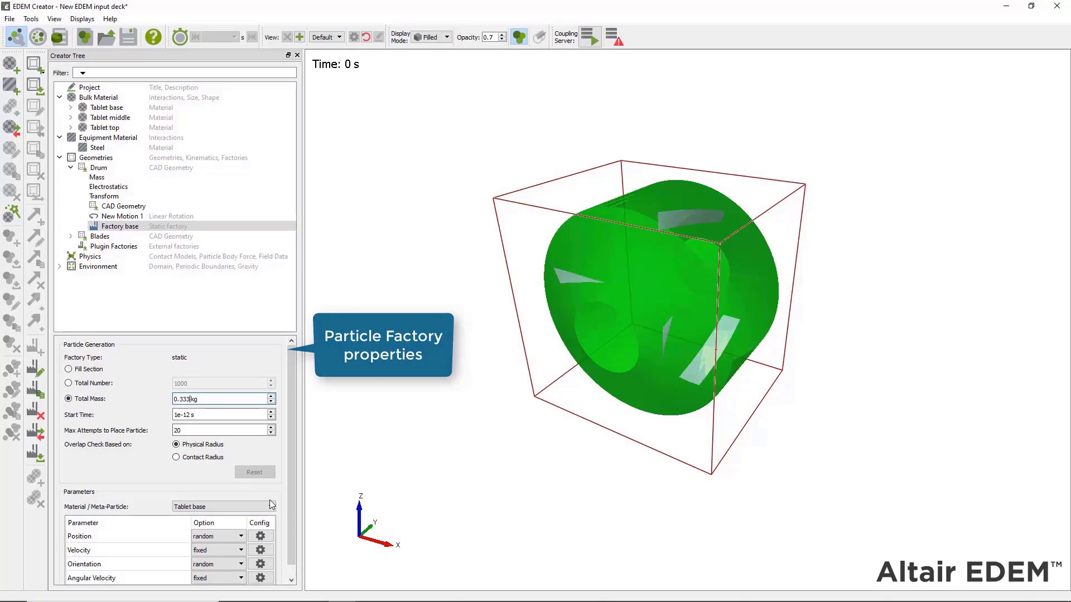
click(272, 505)
click(262, 516)
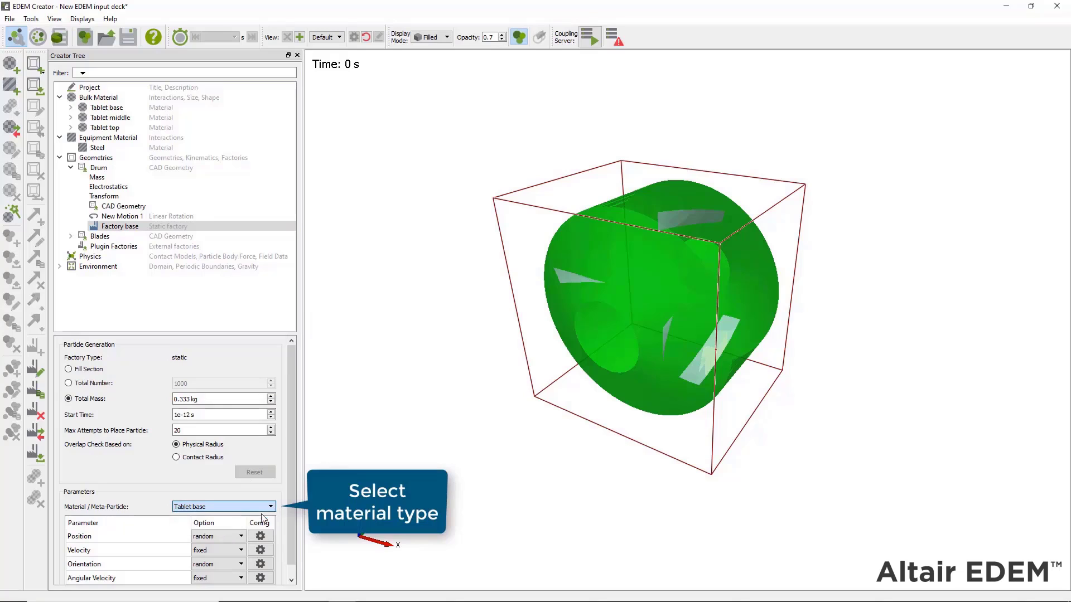
Set the Z component of Factory base's fixed angular velocity to -10 rpm
click(260, 579)
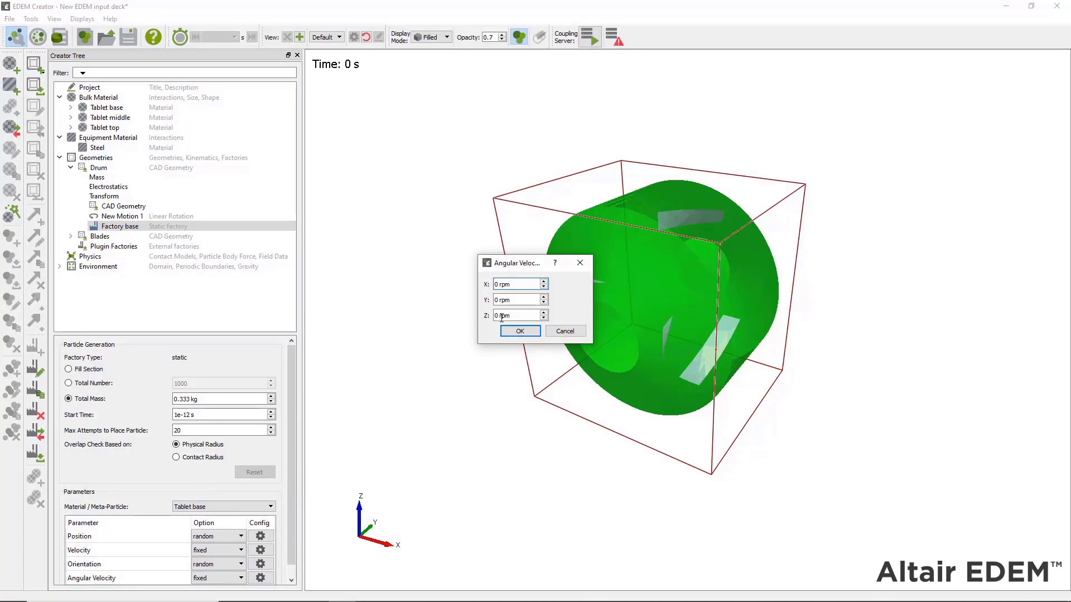
drag(499, 315, 490, 315)
text(-10)
key(Return)
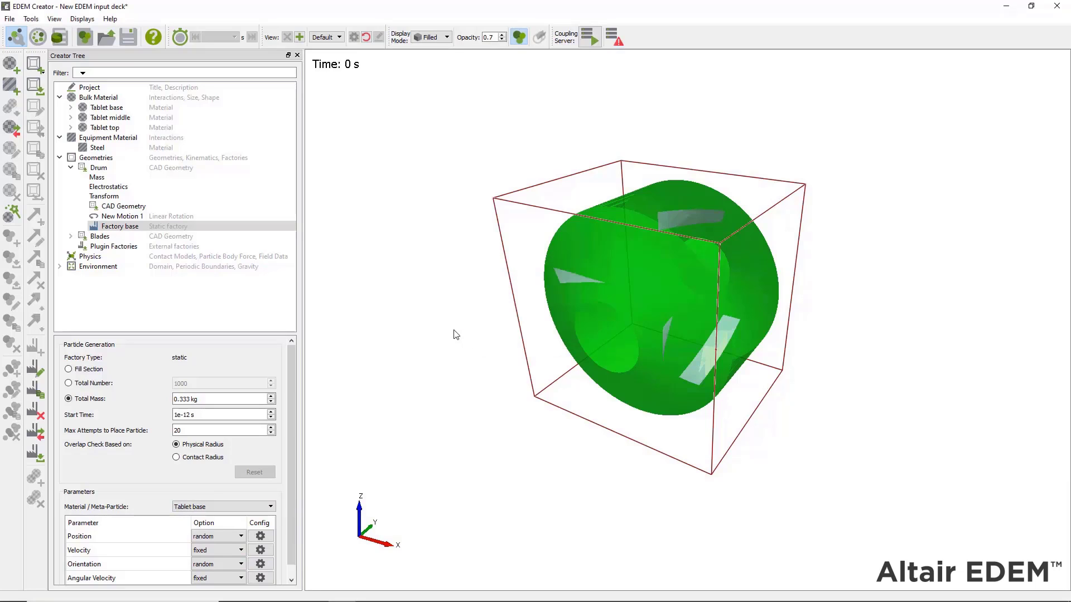
Copy Factory base to create Factory middle and Factory top, and start editing Factory top's start time
click(194, 229)
right_click(194, 230)
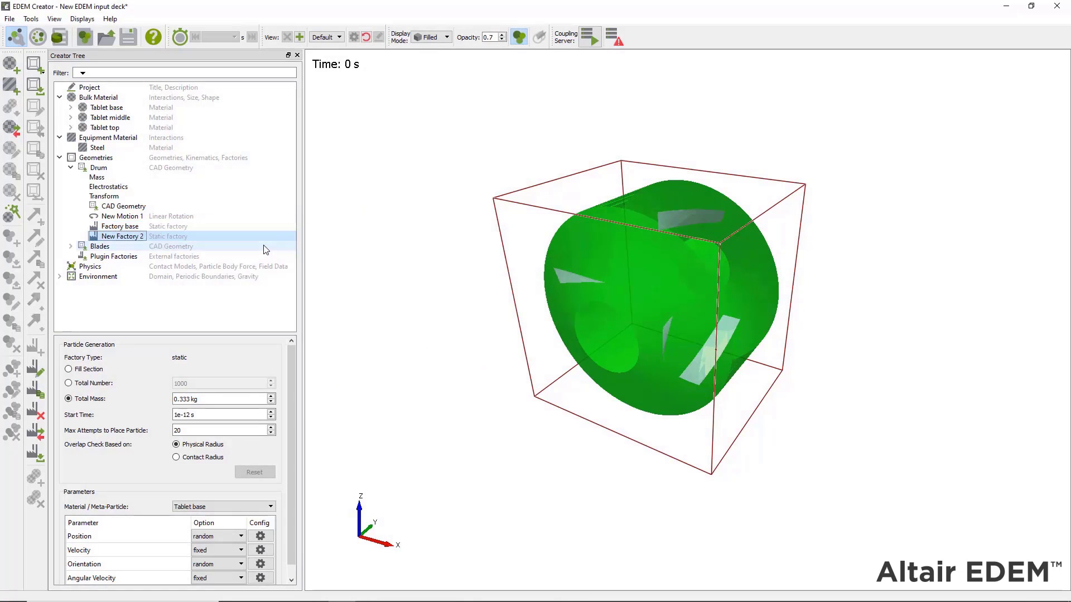
key(ctrl+r)
text(Factory )
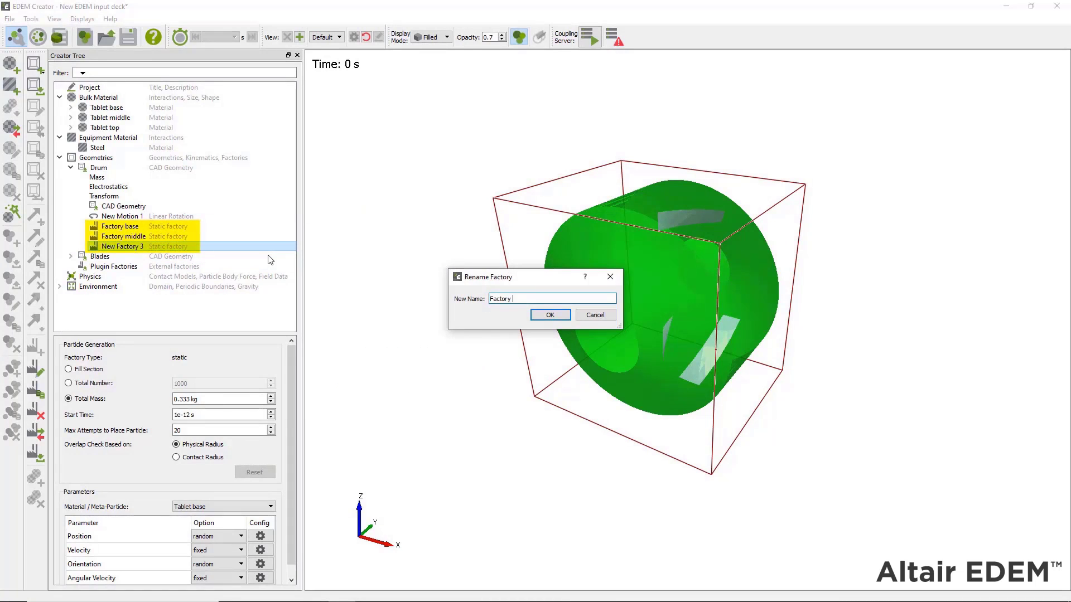
text(top)
key(Return)
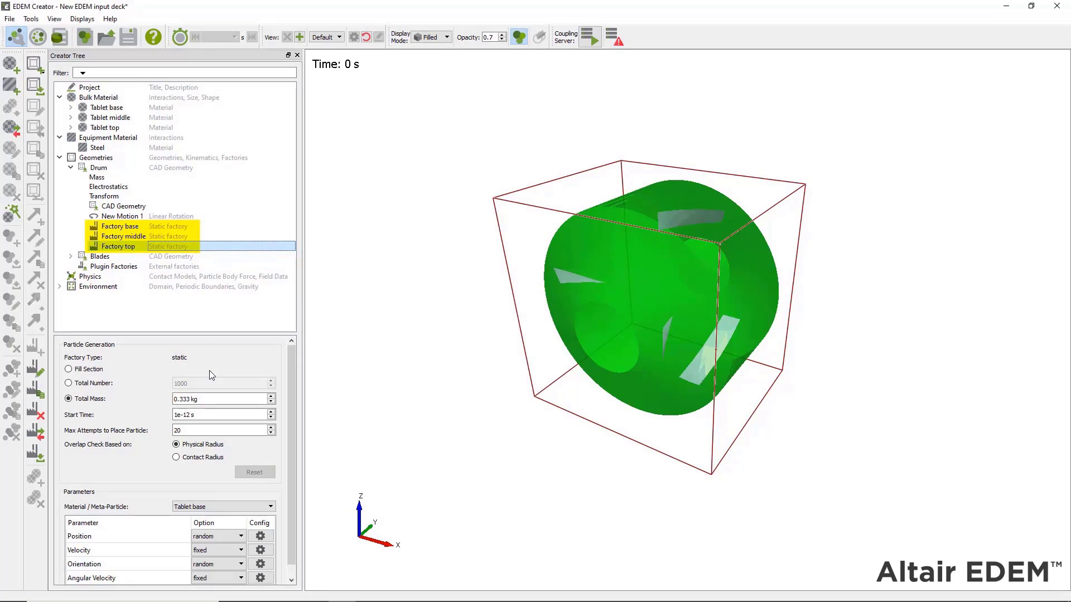
double_click(198, 414)
text(0)
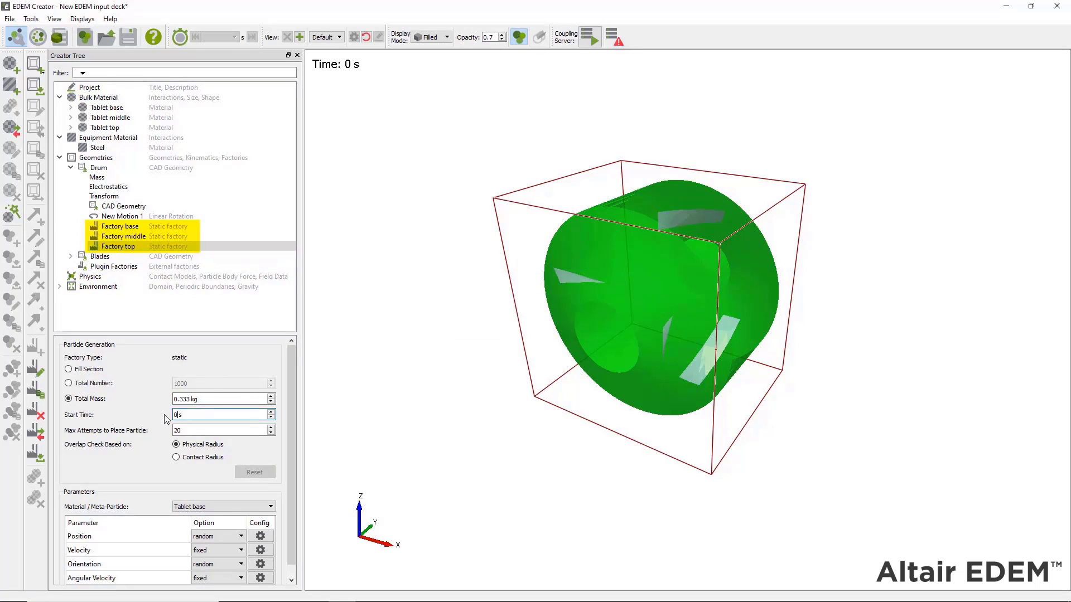
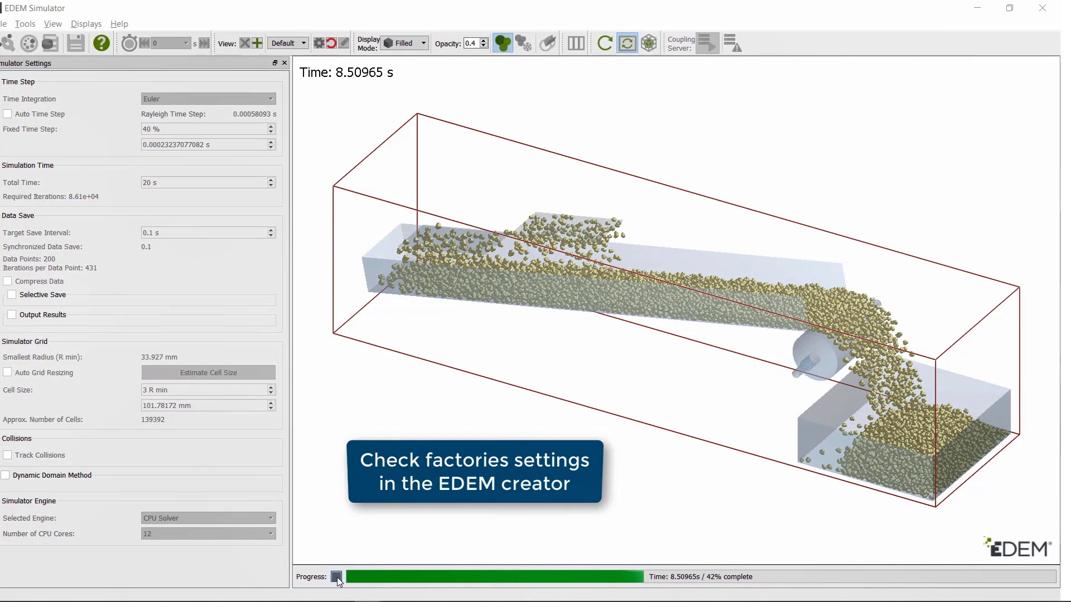
Stop the running conveyor simulation and set the Coke Factory polygon's edge A length to 2500 mm in the Creator
click(337, 577)
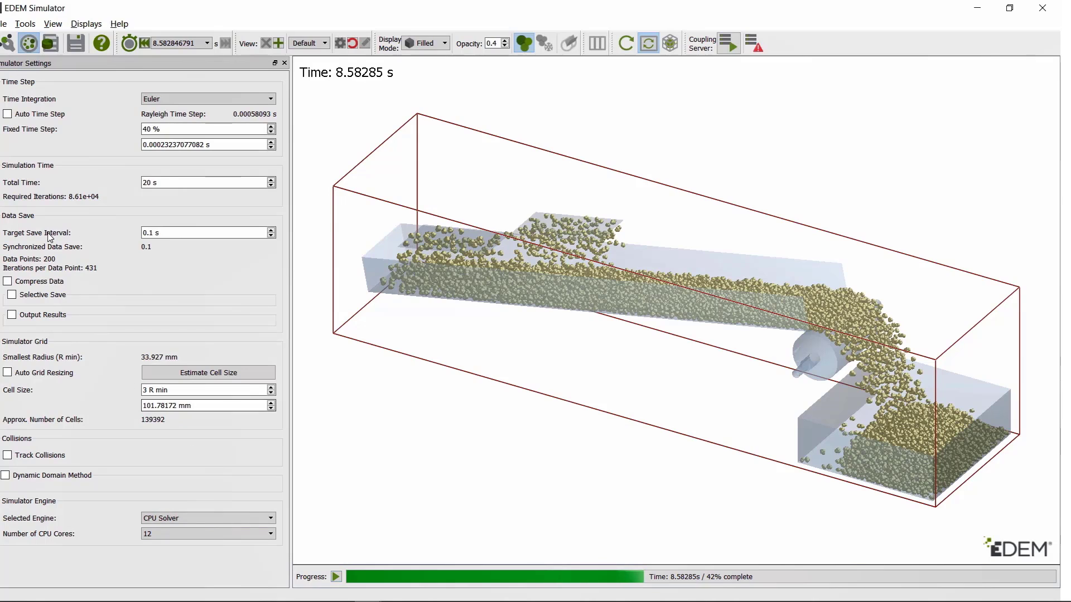
click(9, 46)
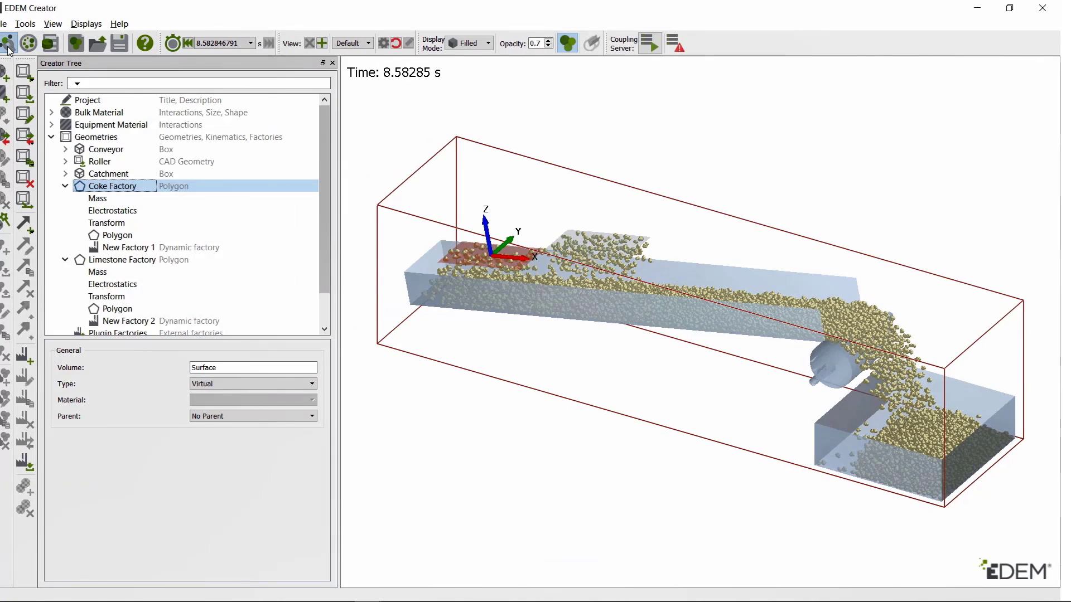
click(161, 235)
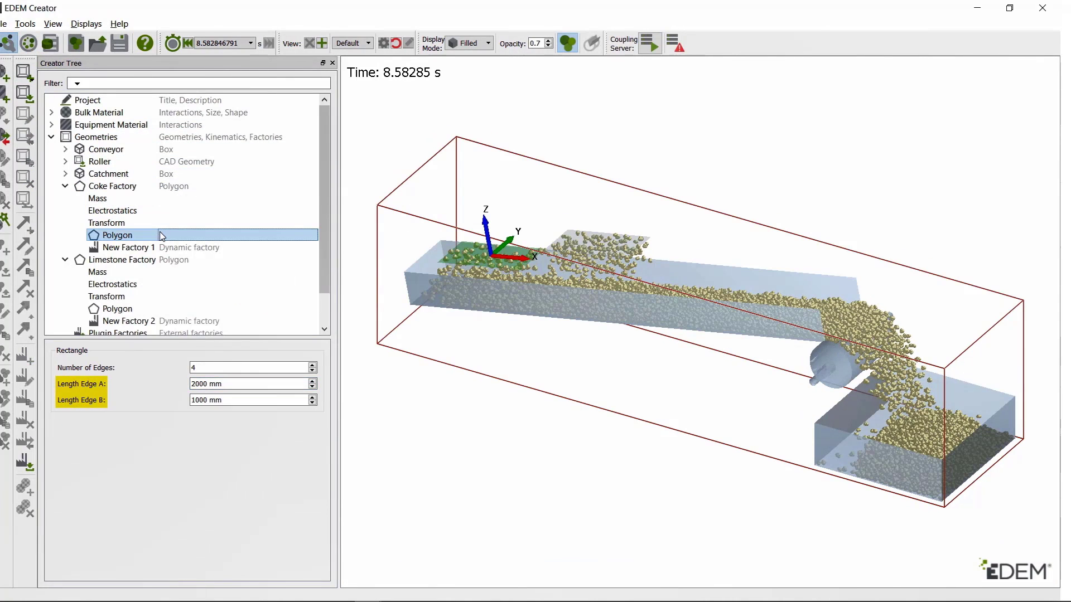
click(200, 385)
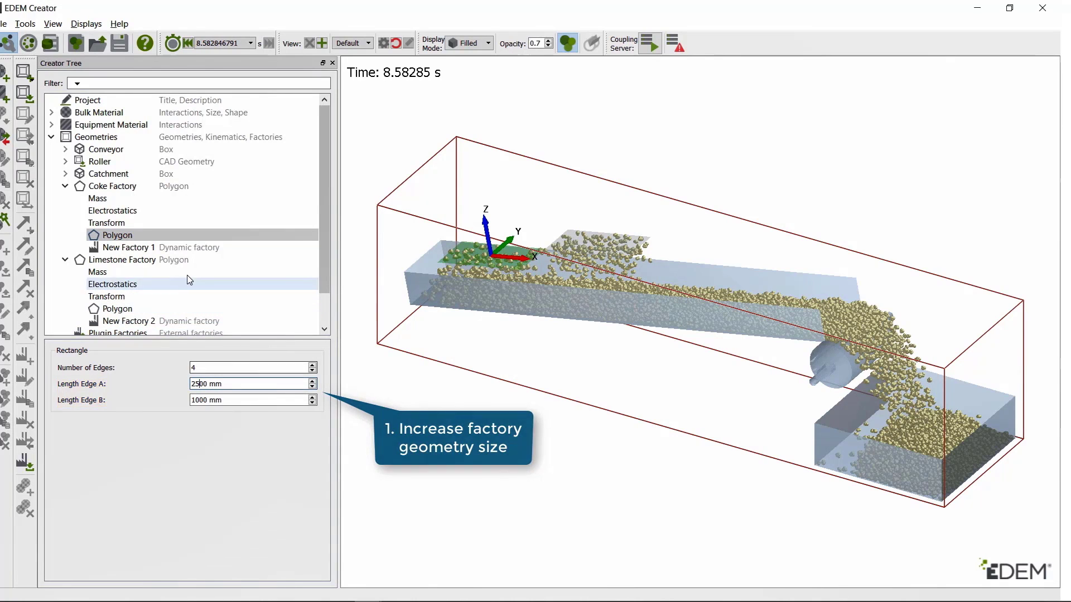
Set the target mass generation rate of the Coke Factory's New Factory 1 to 300 kg/s
click(190, 250)
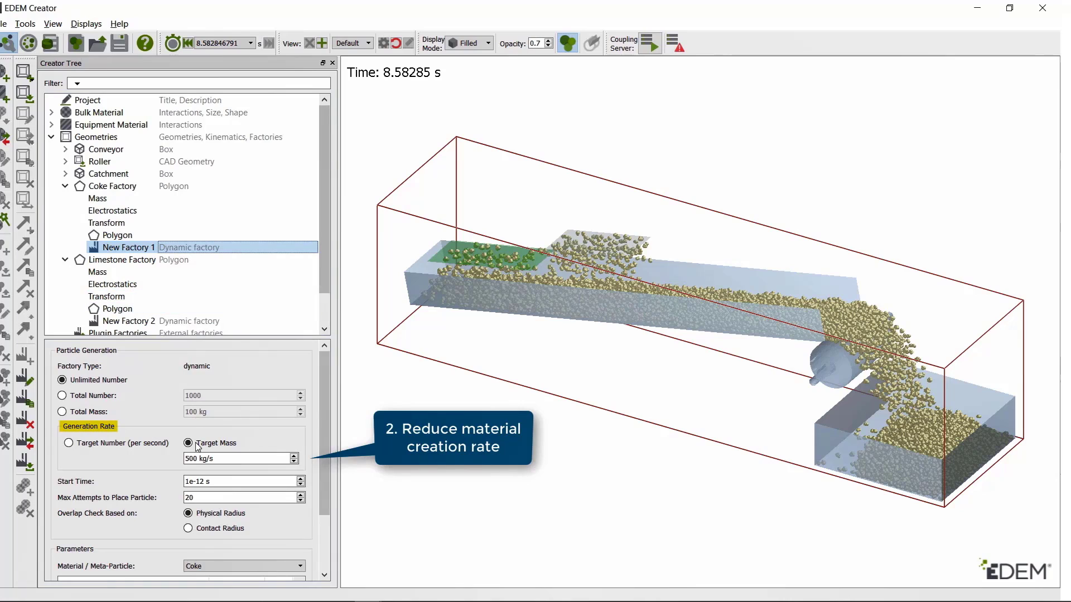
click(190, 459)
double_click(189, 458)
text(300)
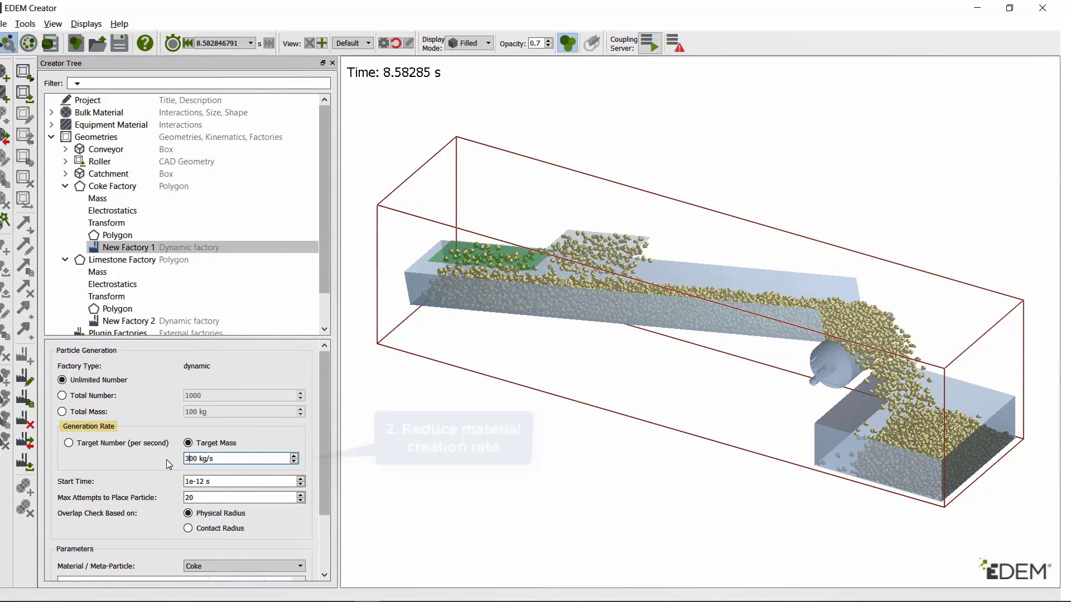
Give the Coke material from New Factory 1 a fixed initial velocity of -2 m/s in Z
scroll(168, 458, down, 2)
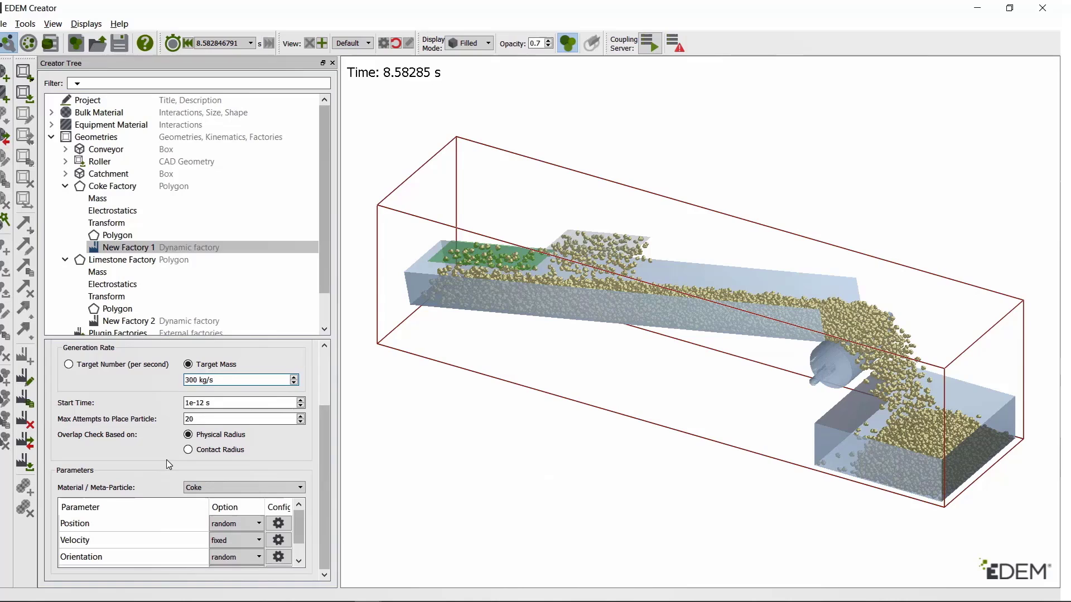
click(278, 540)
key(Tab)
key(Tab)
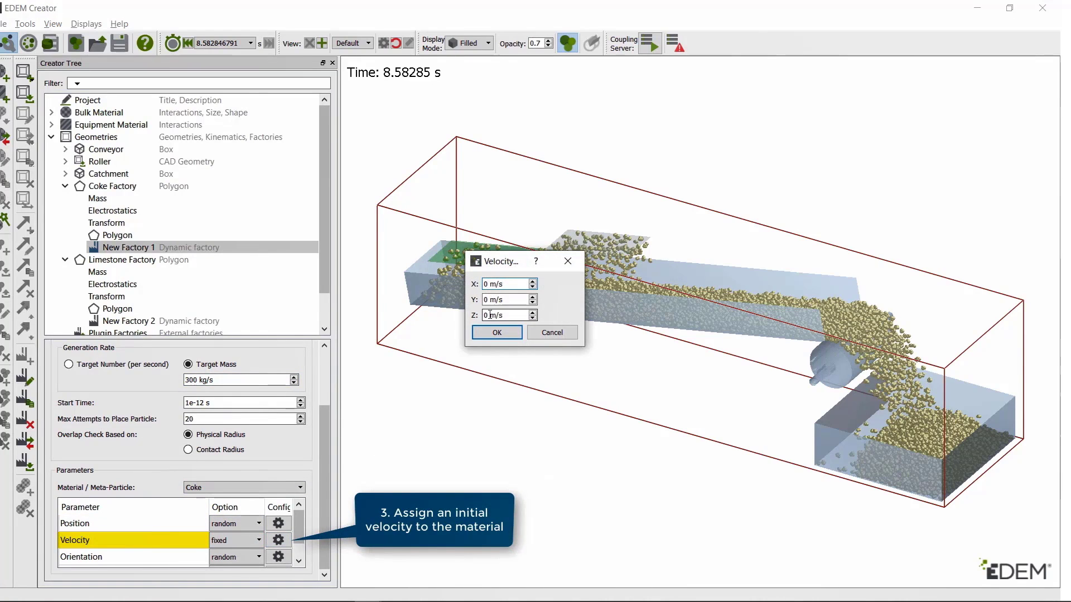
text(-2)
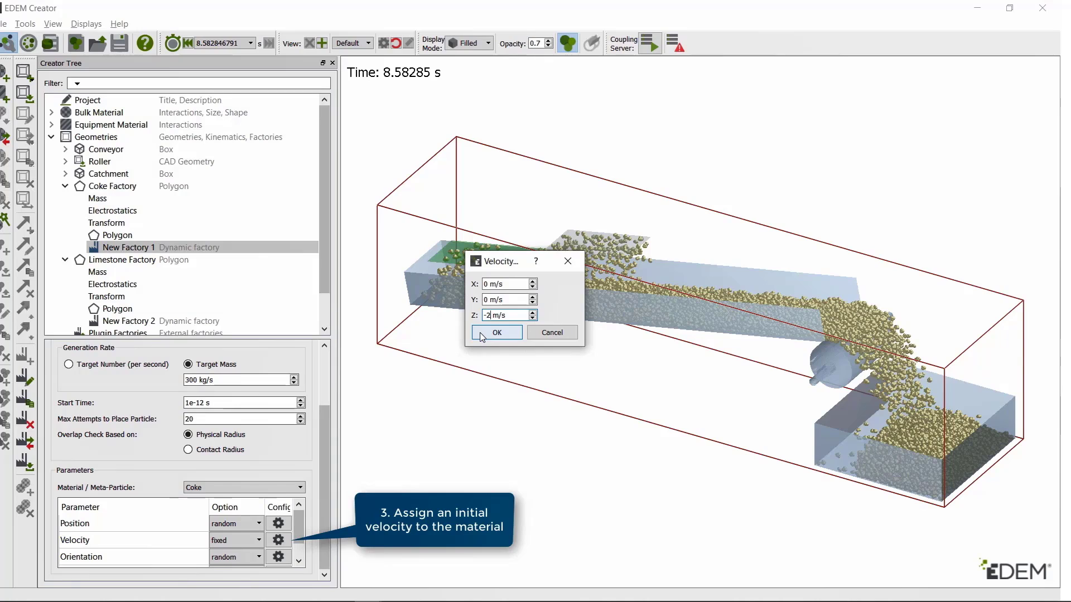
click(482, 334)
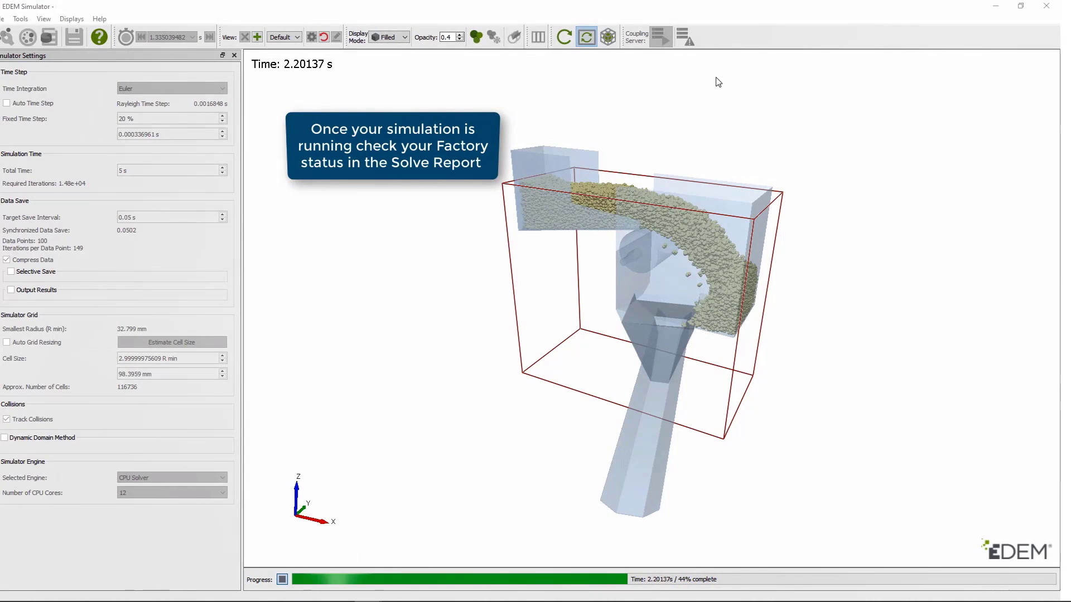
Display the Solve Report of the running transfer chute simulation and examine the Factory - New Factory 1 section for failed particles
right_click(769, 40)
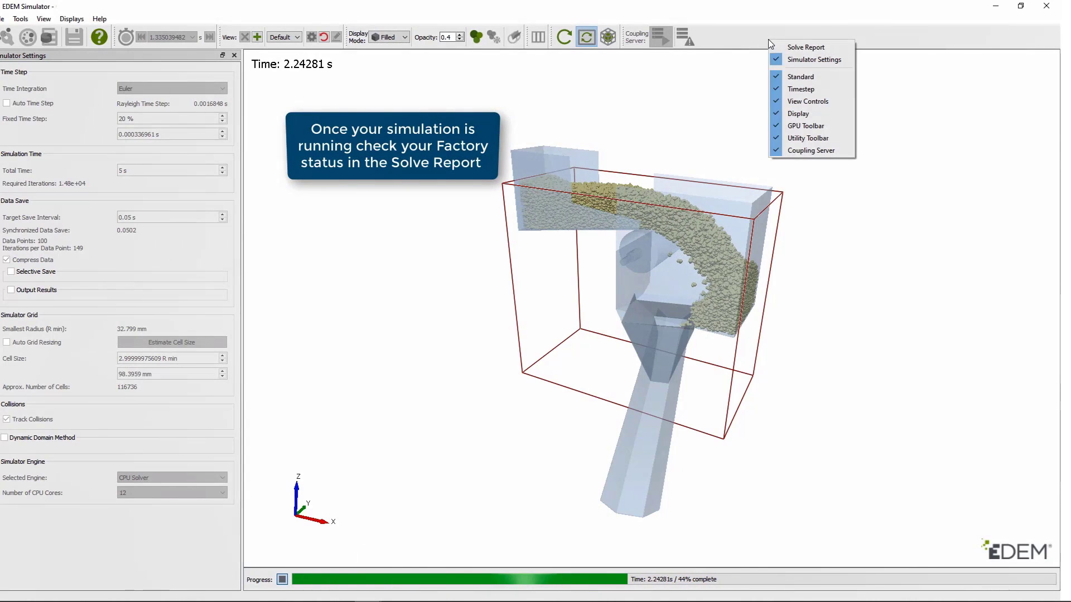
click(832, 47)
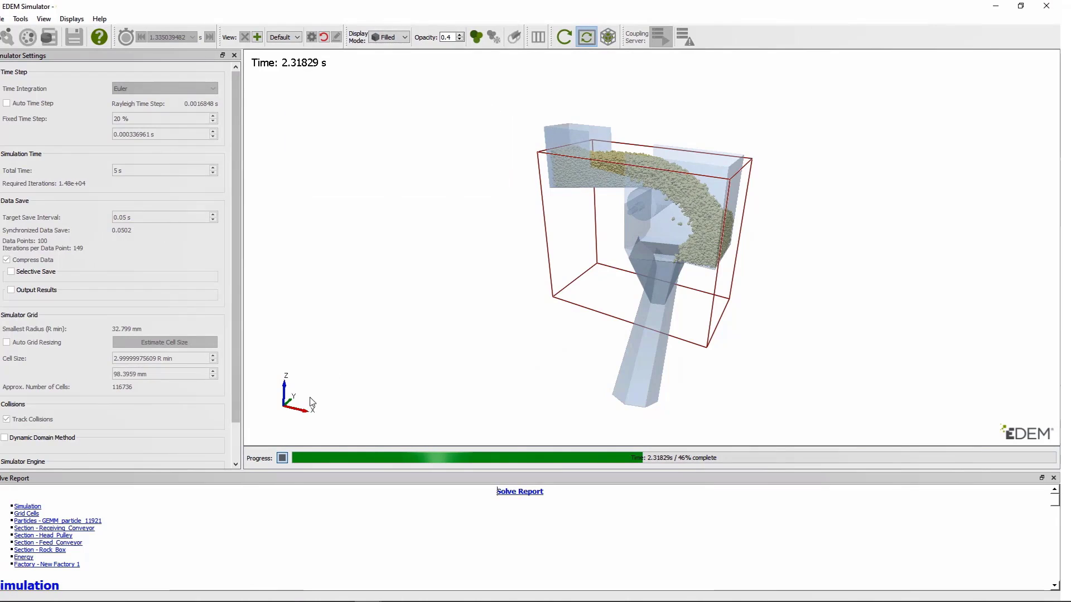
click(74, 565)
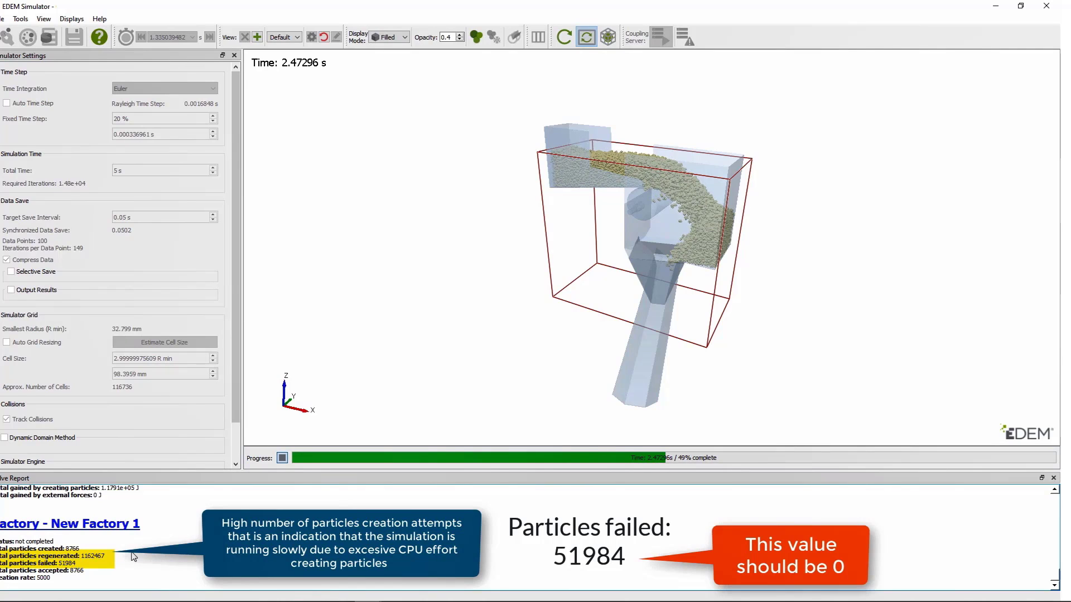
Stop the simulation, return to the Creator with the deck rewound to time 0 s, and save the input deck
click(283, 458)
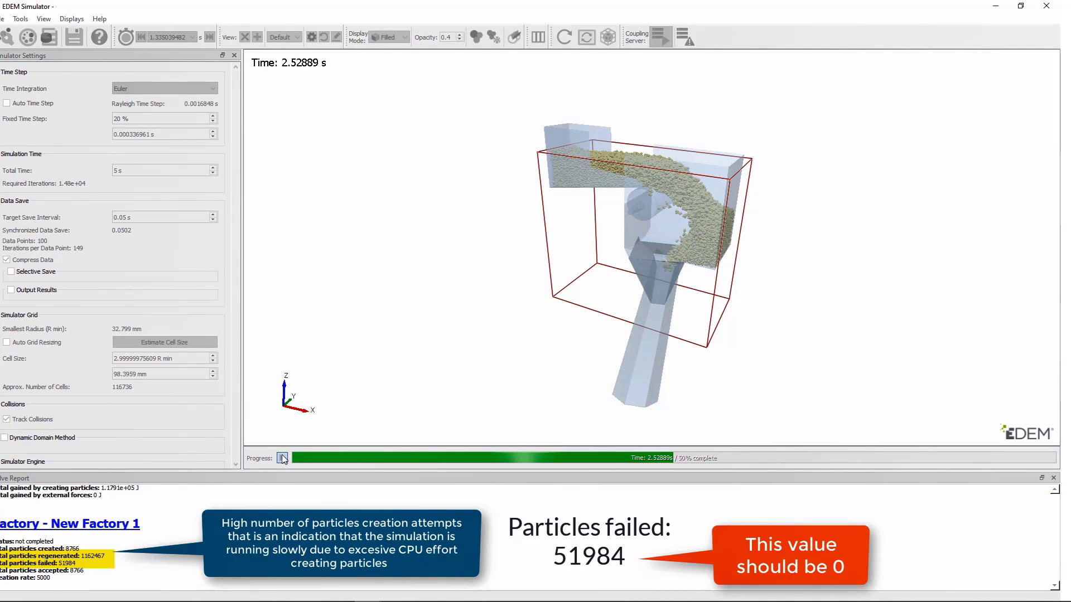
click(8, 38)
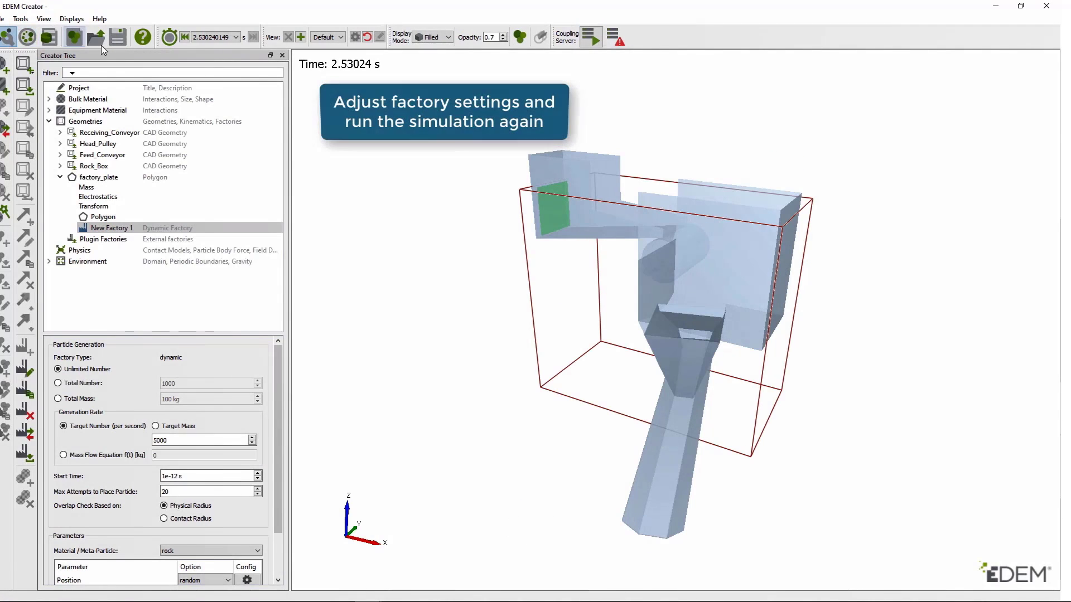
click(234, 37)
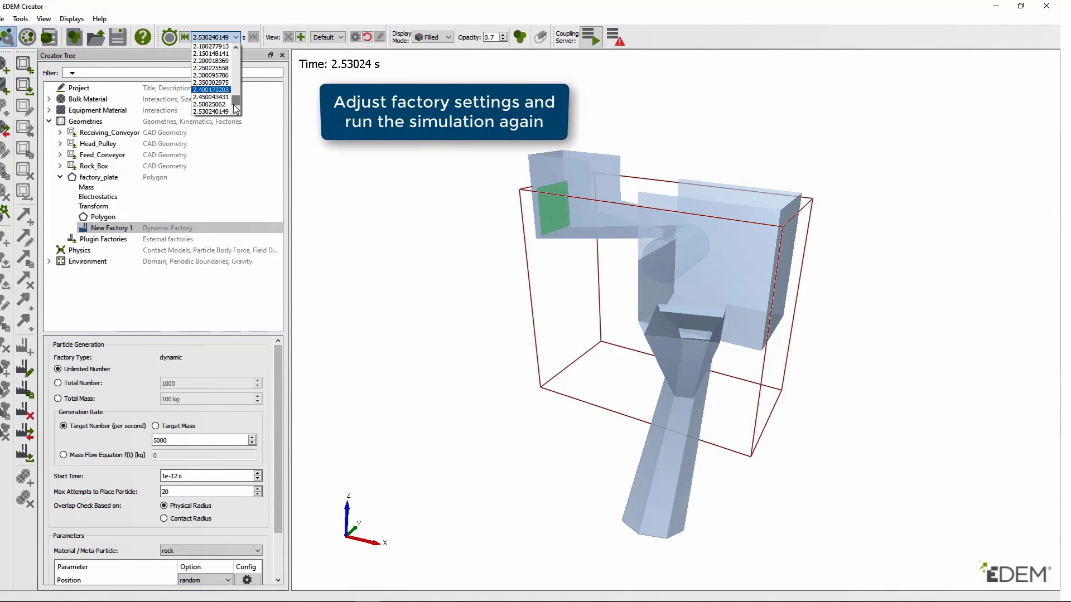
drag(234, 103, 235, 53)
click(215, 46)
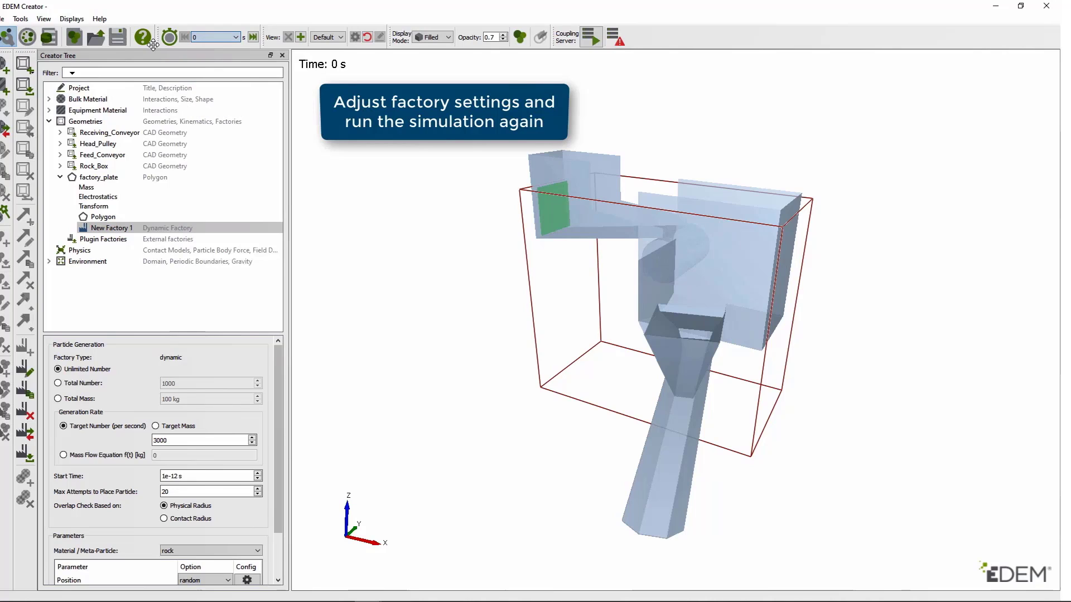
click(117, 42)
key(Return)
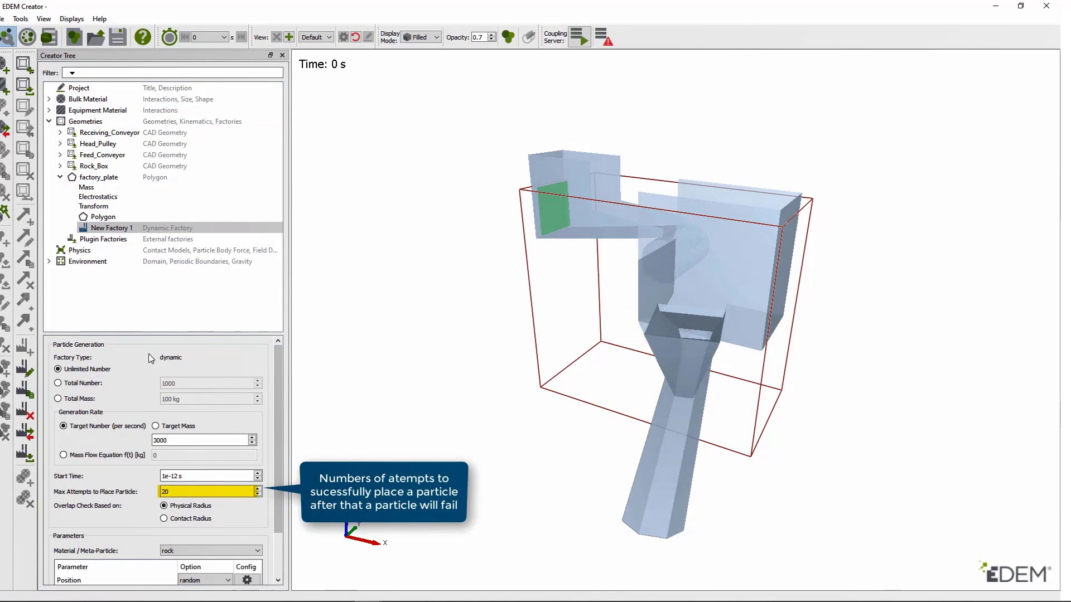
Set New Factory 1's target number generation rate on the factory_plate to 1000 particles per second
drag(174, 440, 140, 443)
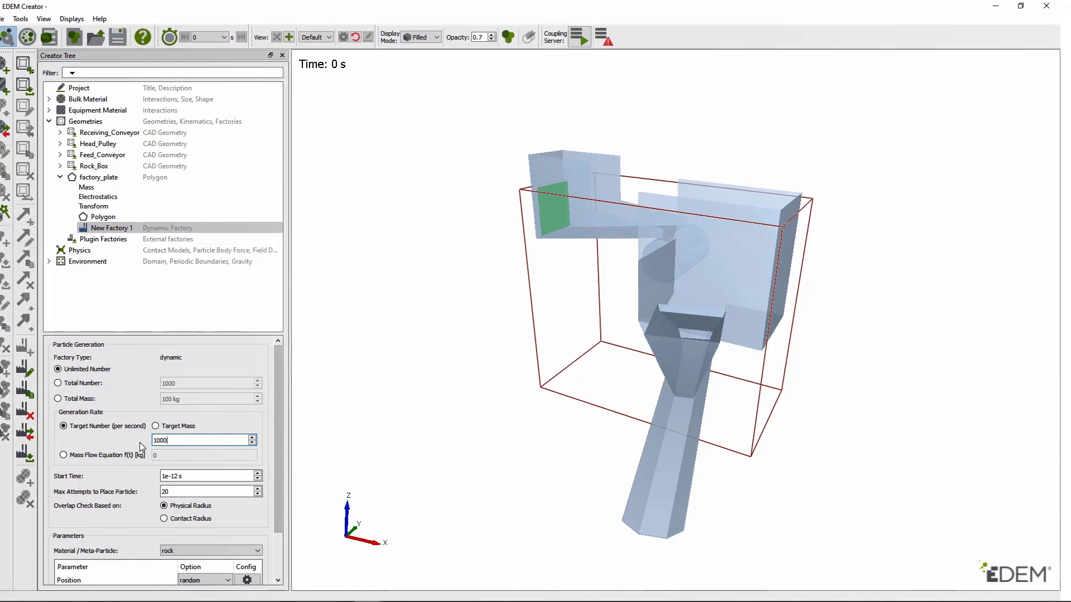
click(139, 442)
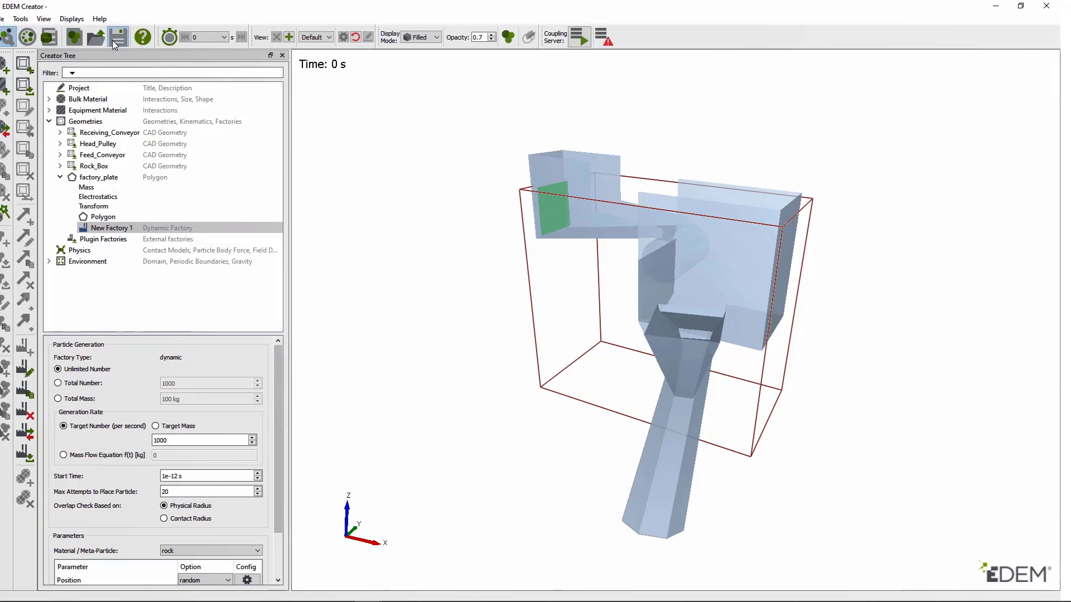
Run the transfer chute simulation with the new generation rate, stop it at about 1.95 s, and display the Solve Report's Factory - New Factory 1 section
click(35, 42)
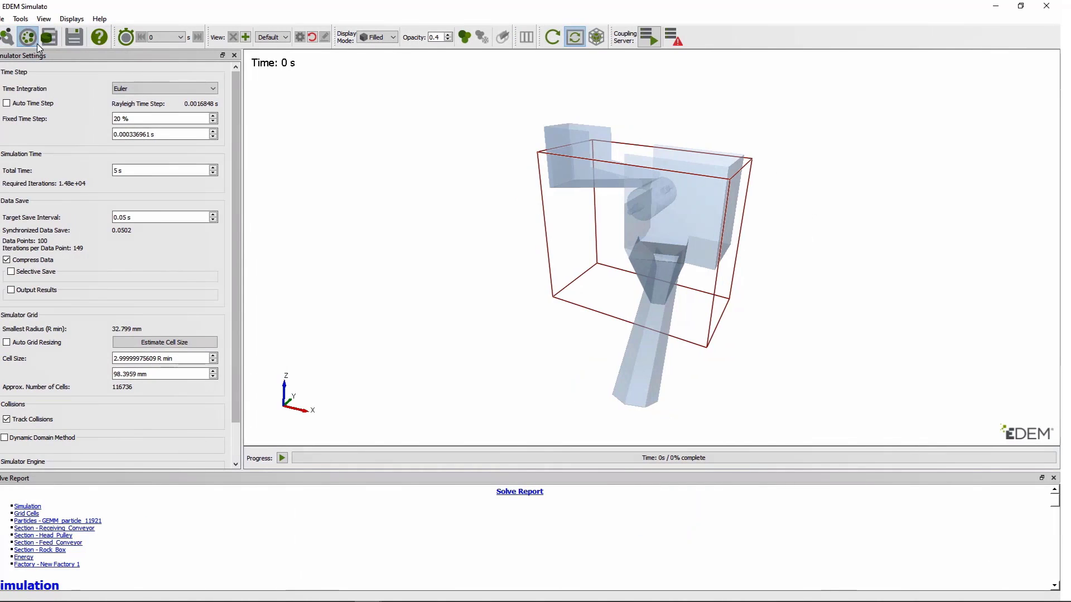
click(281, 458)
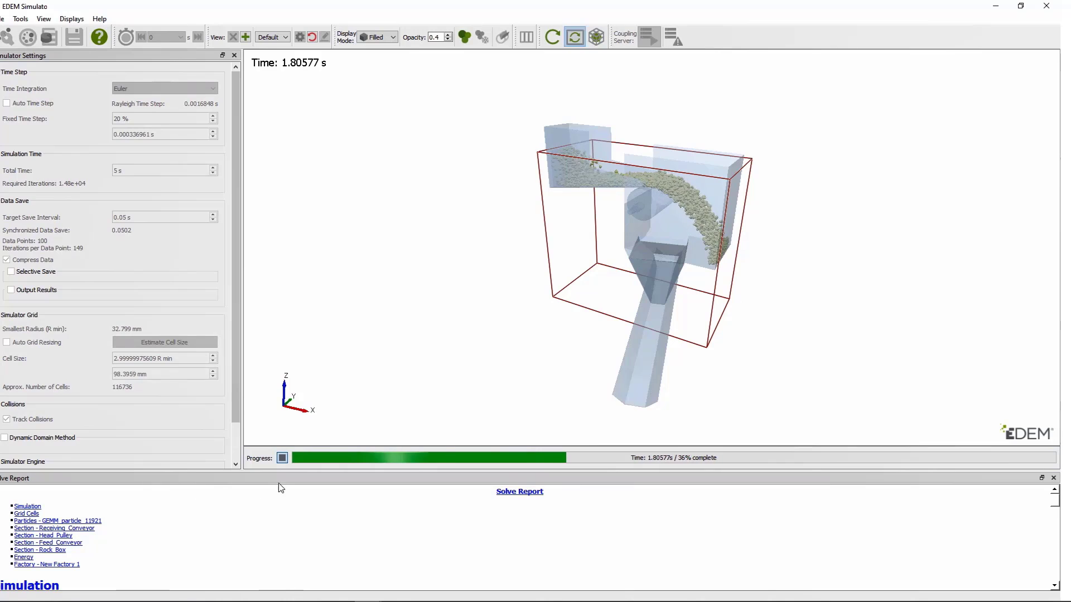
click(283, 459)
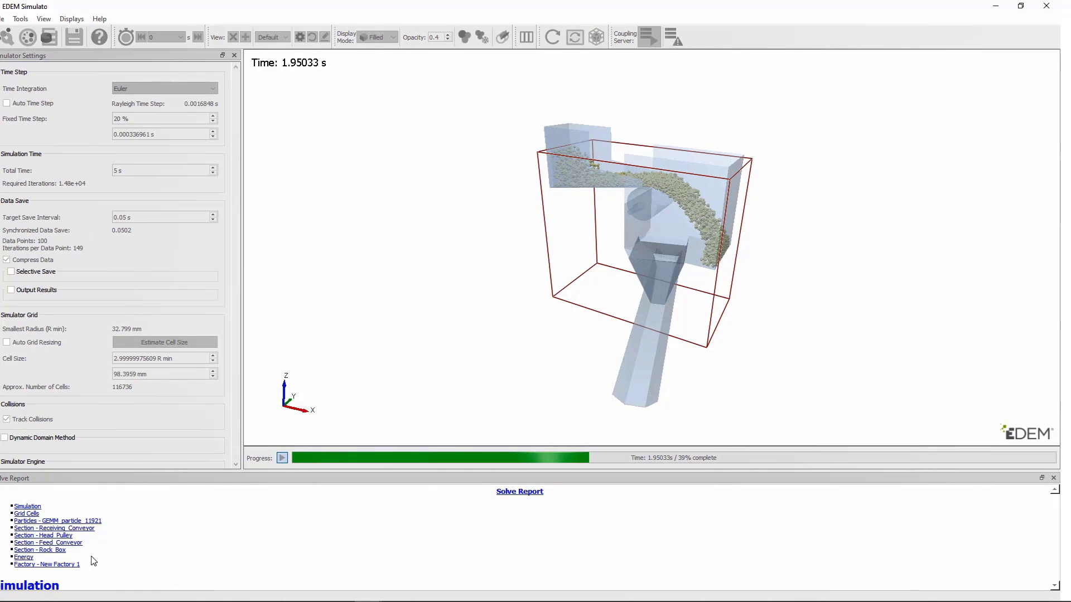
click(72, 564)
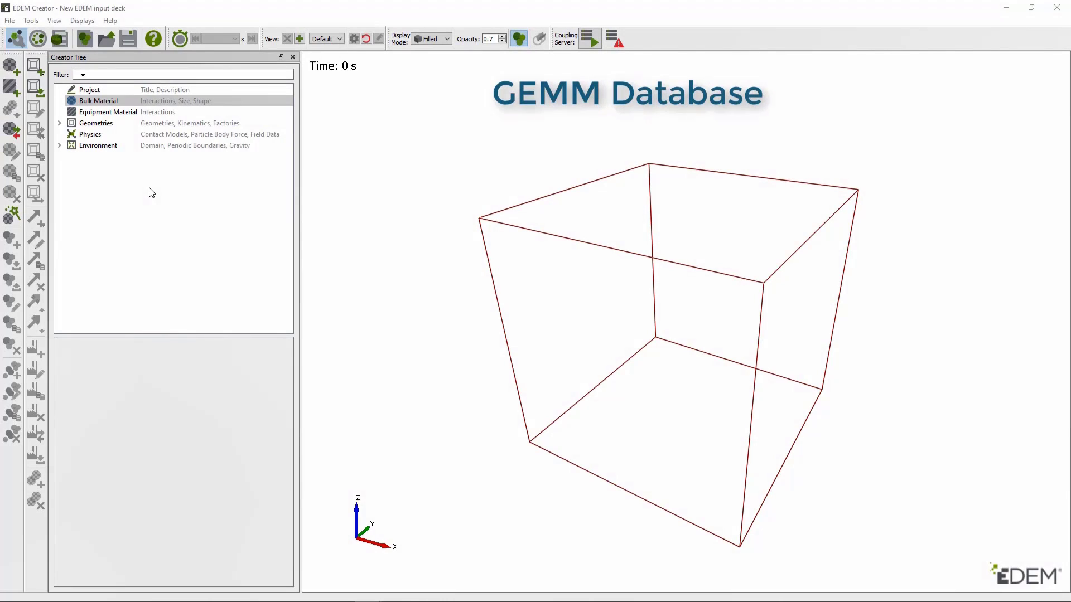
Launch the GEMM Wizard for the new deck's Bulk Material and choose to search by material properties
click(130, 101)
right_click(130, 102)
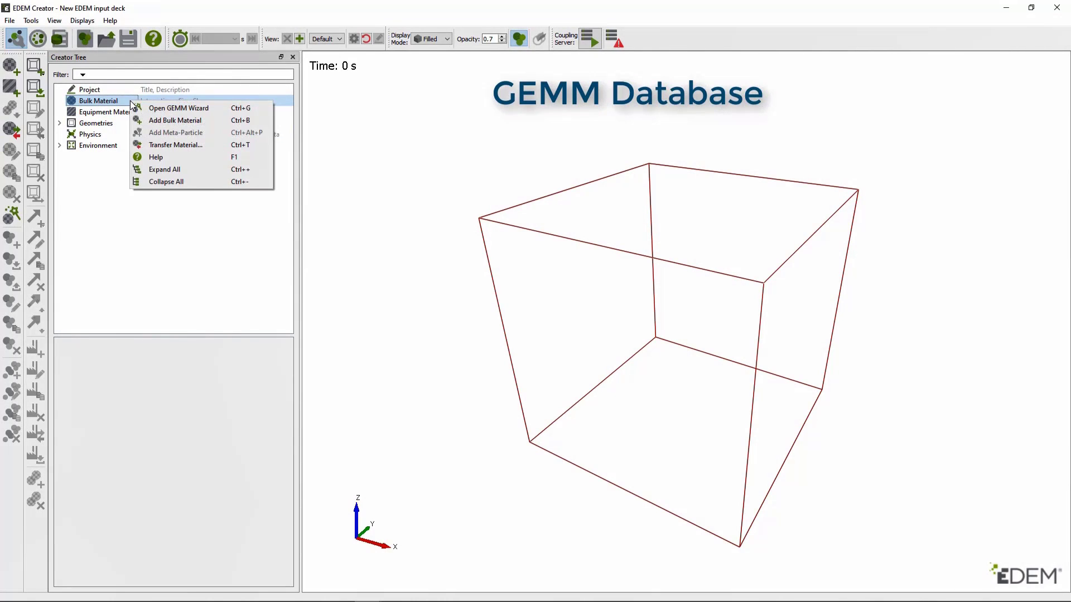
click(215, 106)
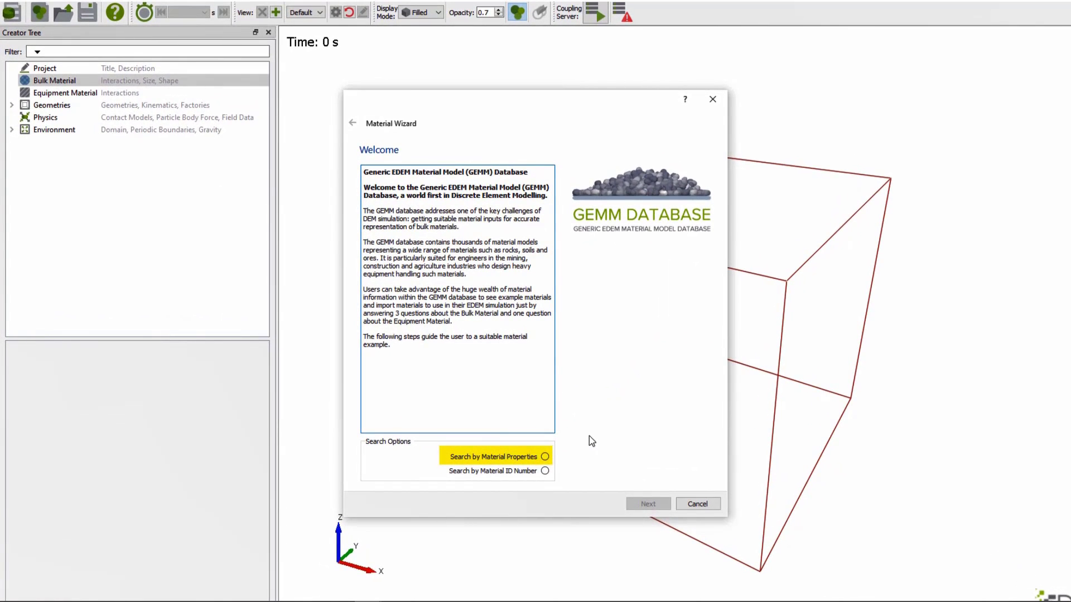
click(545, 457)
click(648, 504)
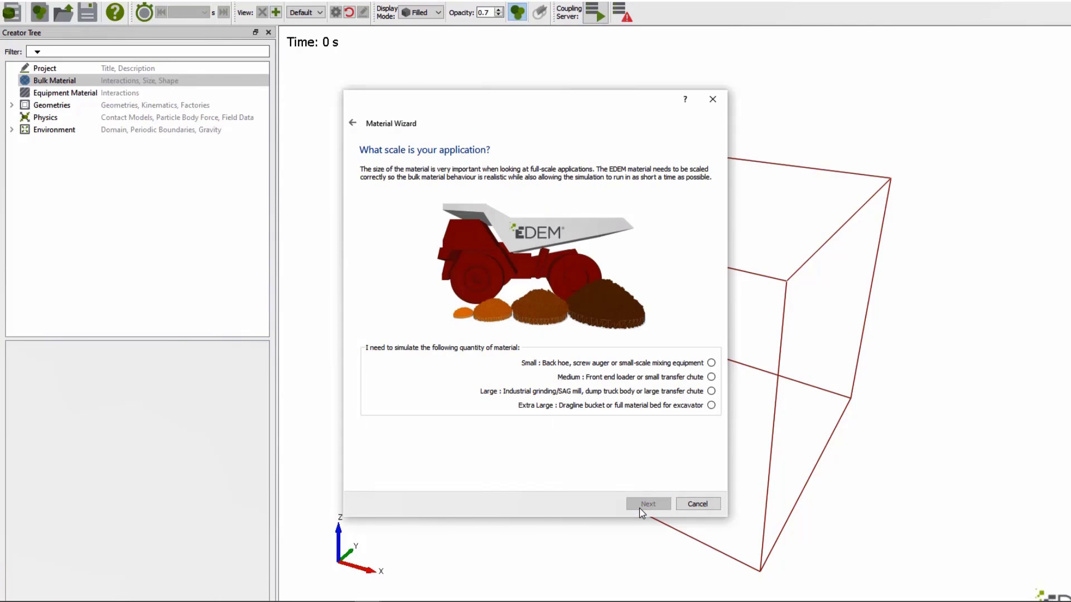
Specify a Medium application scale and a bulk density range of 1500 - 2000 kg/m³ for the material
click(711, 377)
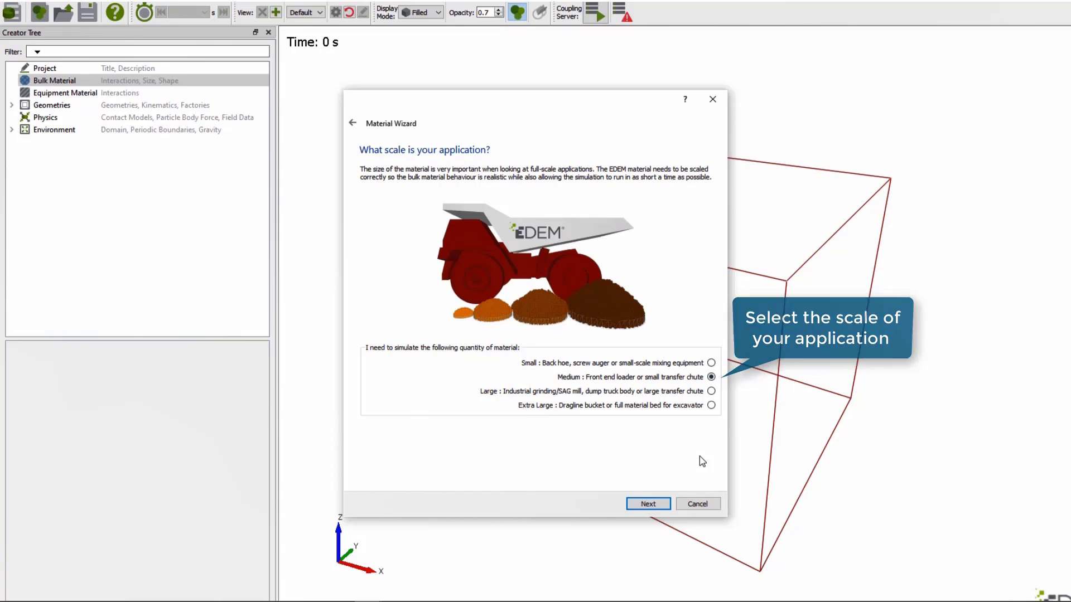
key(Return)
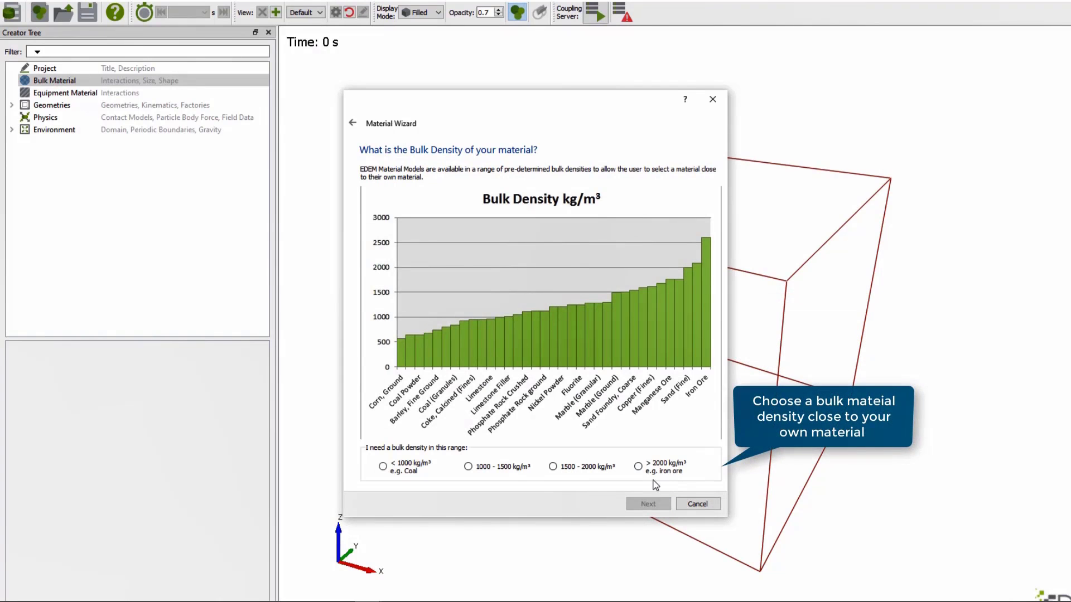
click(553, 466)
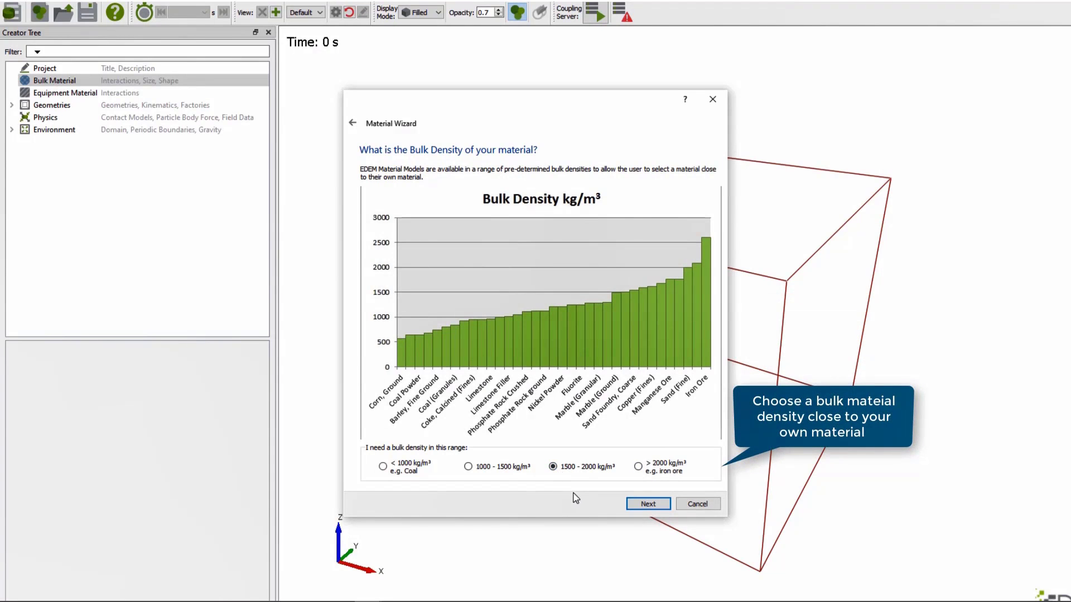
key(Return)
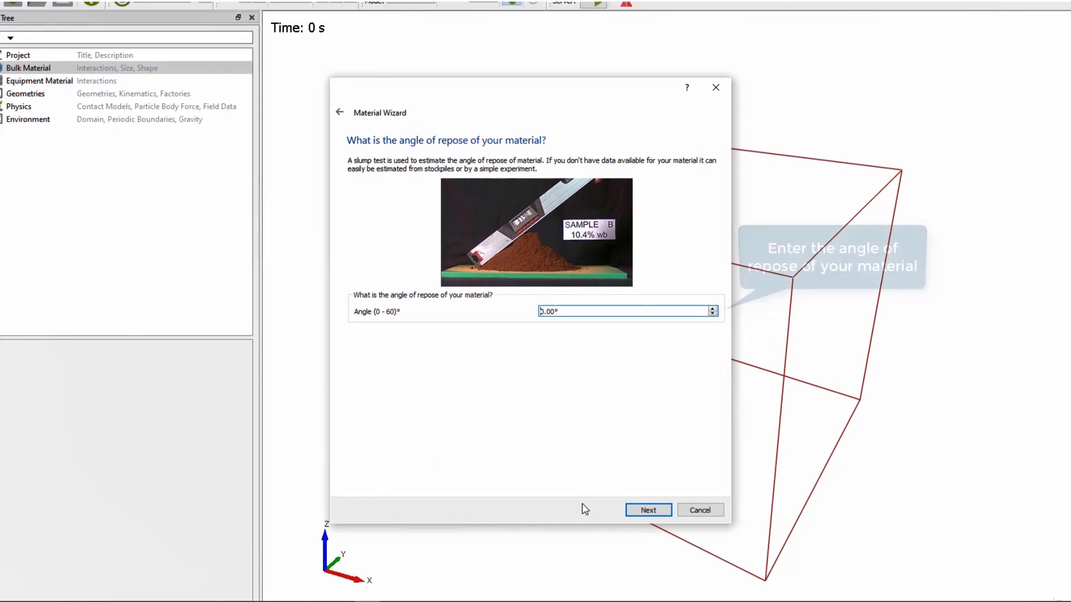
Set the material's angle of repose to 30° and retrieve the matching GEMM material models
drag(548, 314, 529, 316)
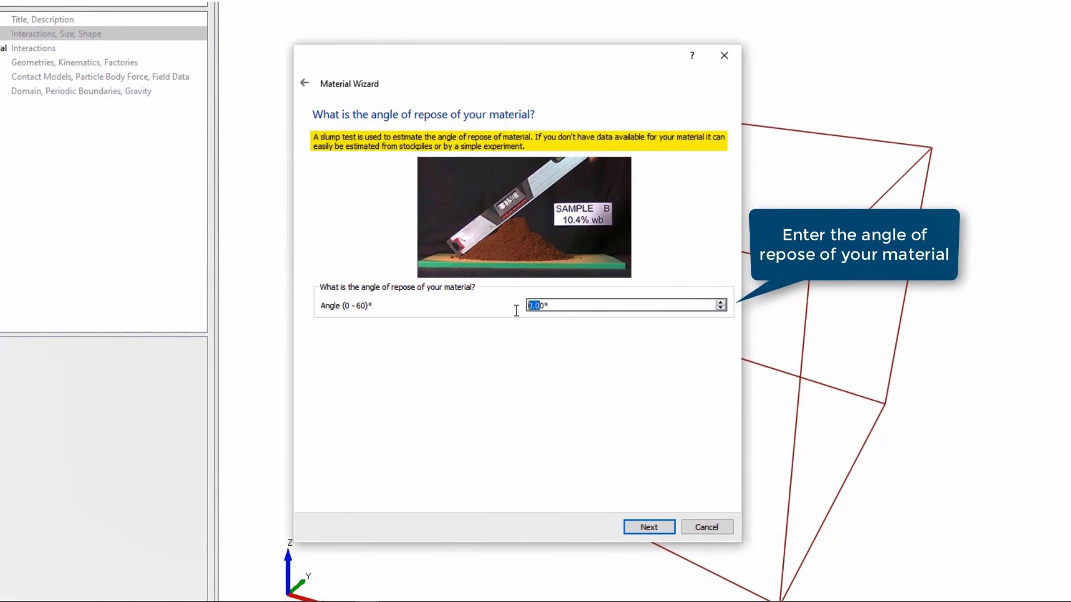
text(3)
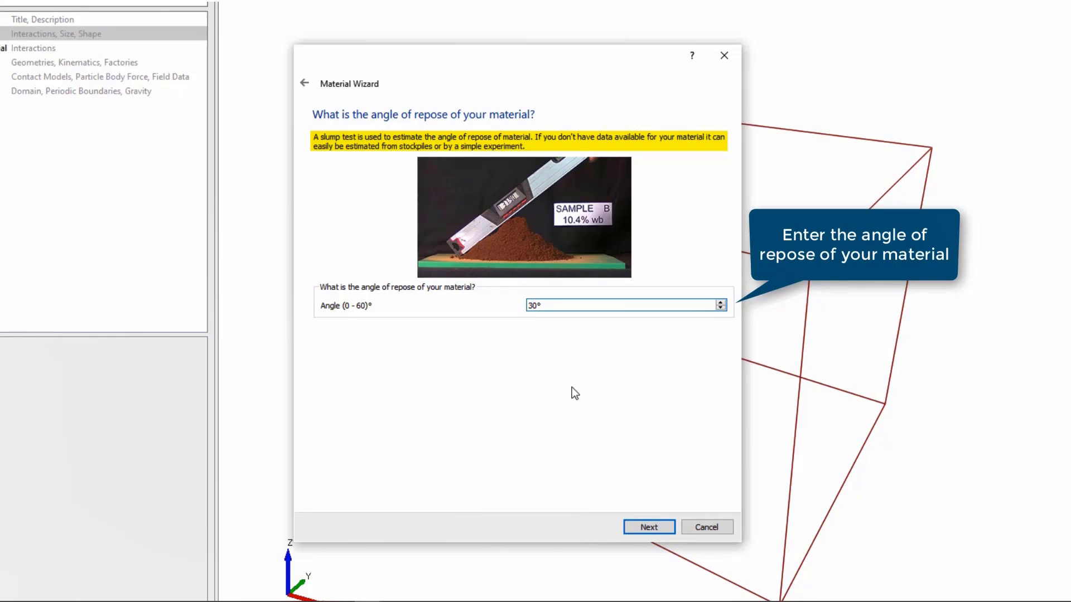
click(644, 523)
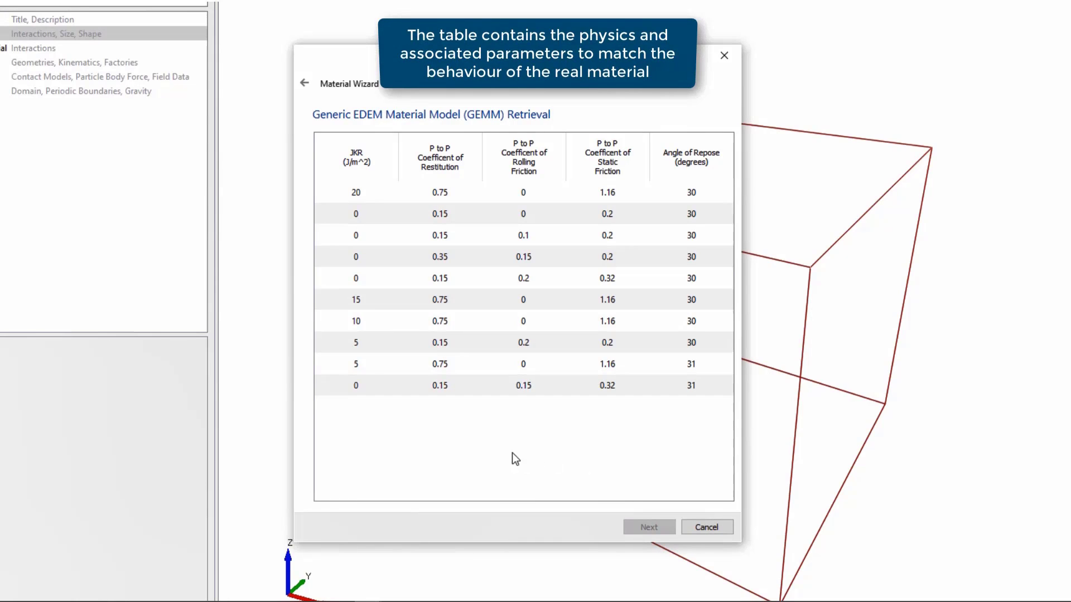
Import the free-flowing GEMM material with JKR 0, restitution 0.15, rolling friction 0.1 and static friction 0.2, keeping medium wall friction
click(333, 194)
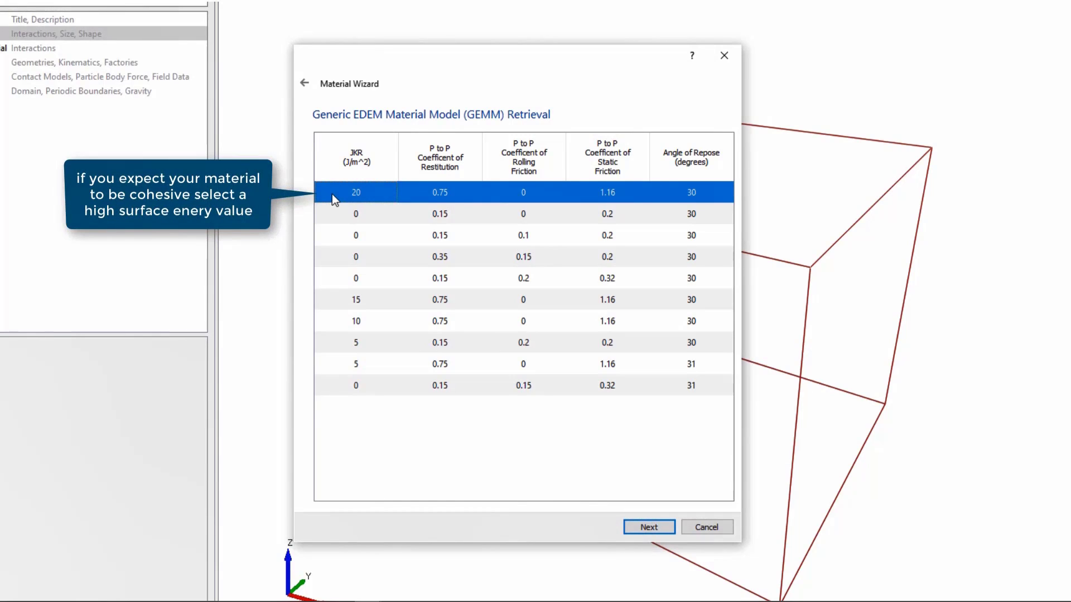
click(339, 238)
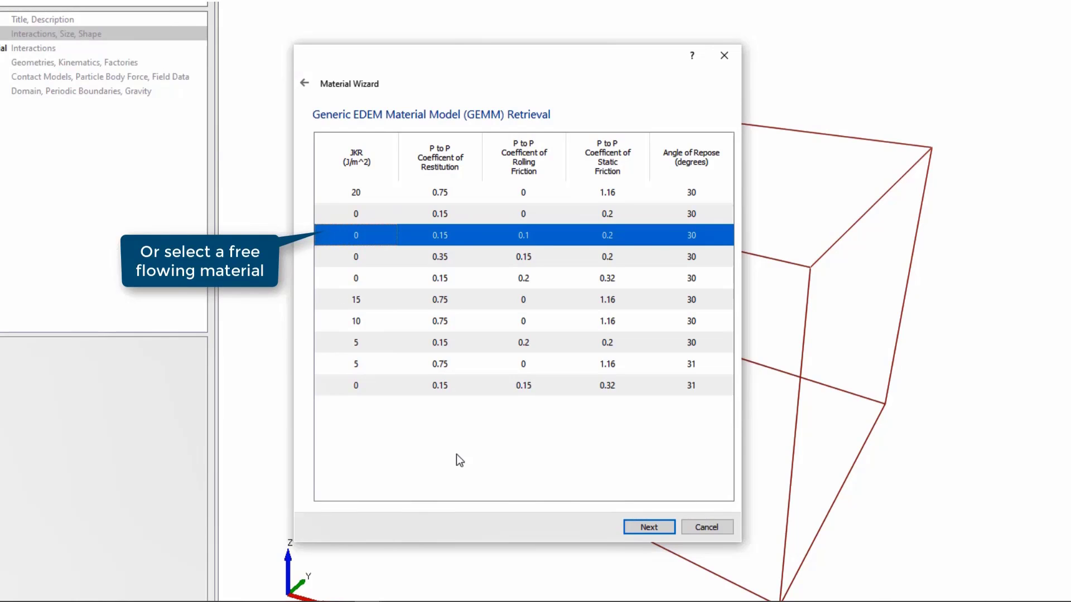
click(633, 527)
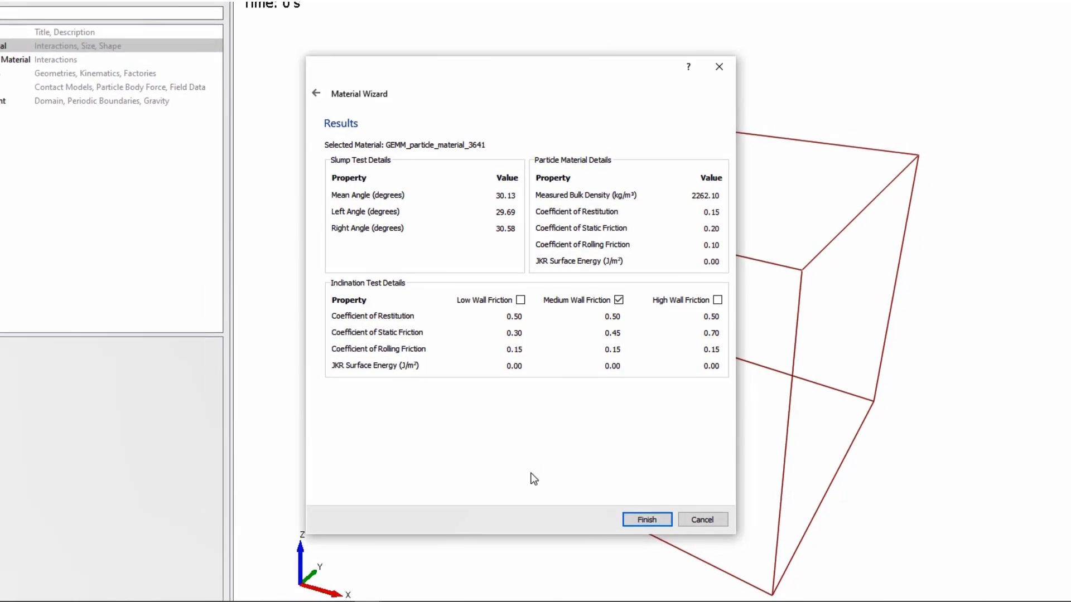
click(638, 532)
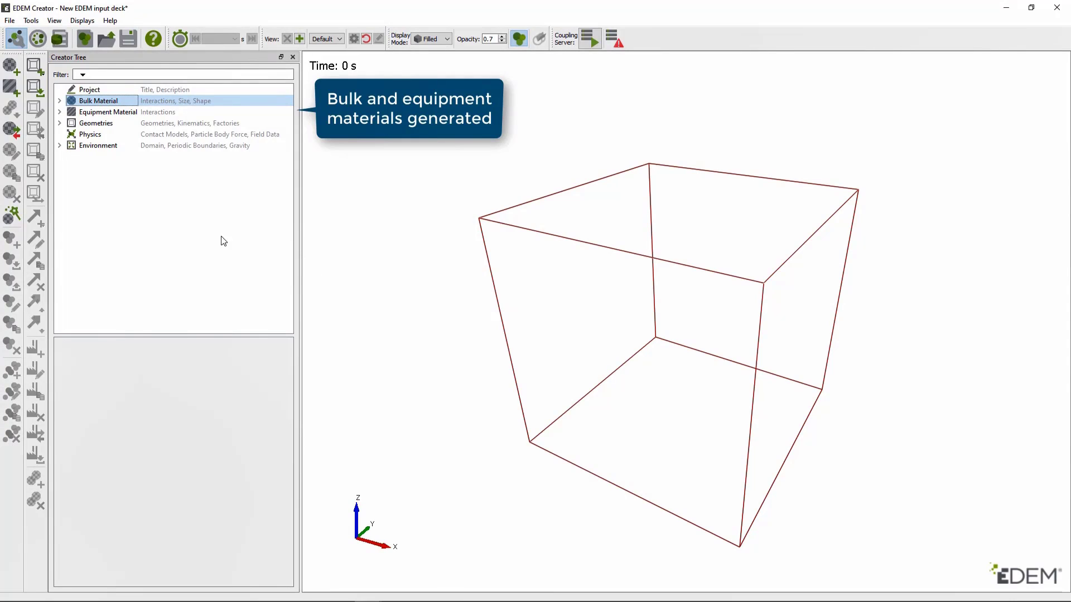
Examine the generated GEMM bulk material with its particle shape, and the generated equipment material
click(59, 101)
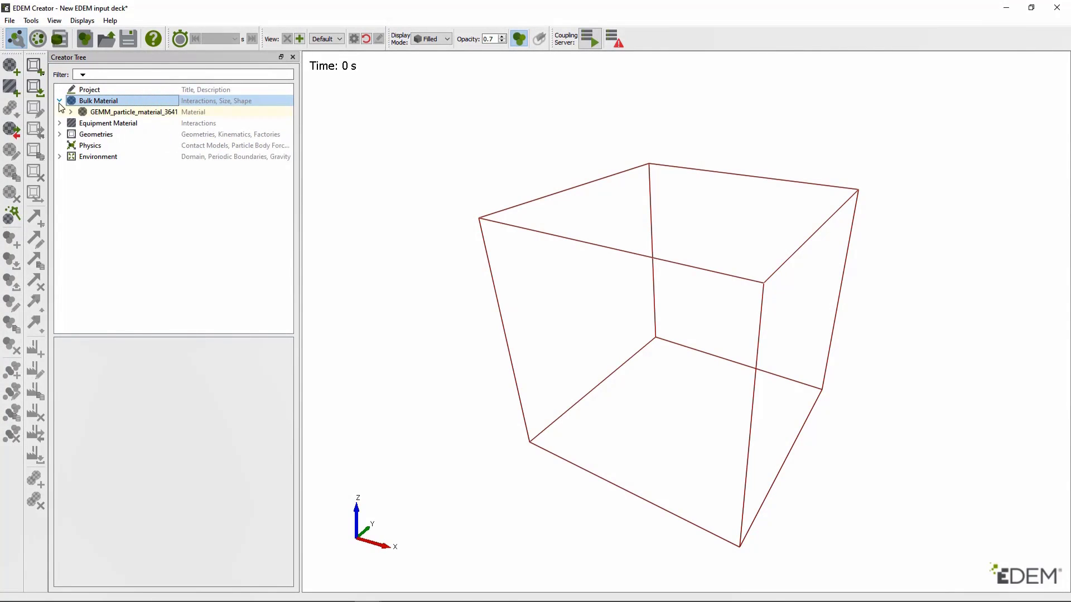
click(70, 112)
click(81, 123)
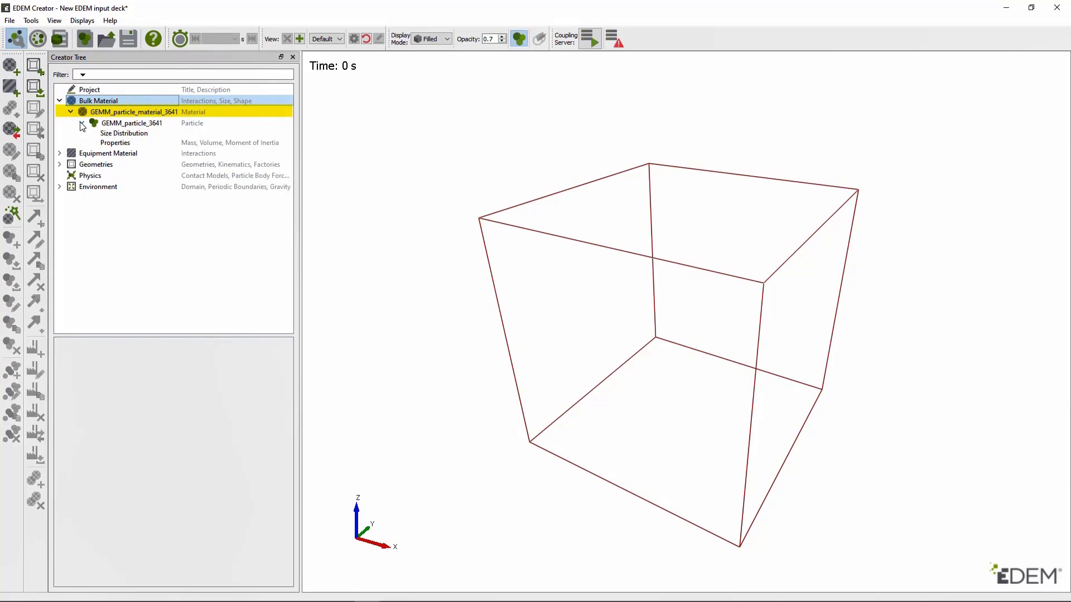
click(147, 124)
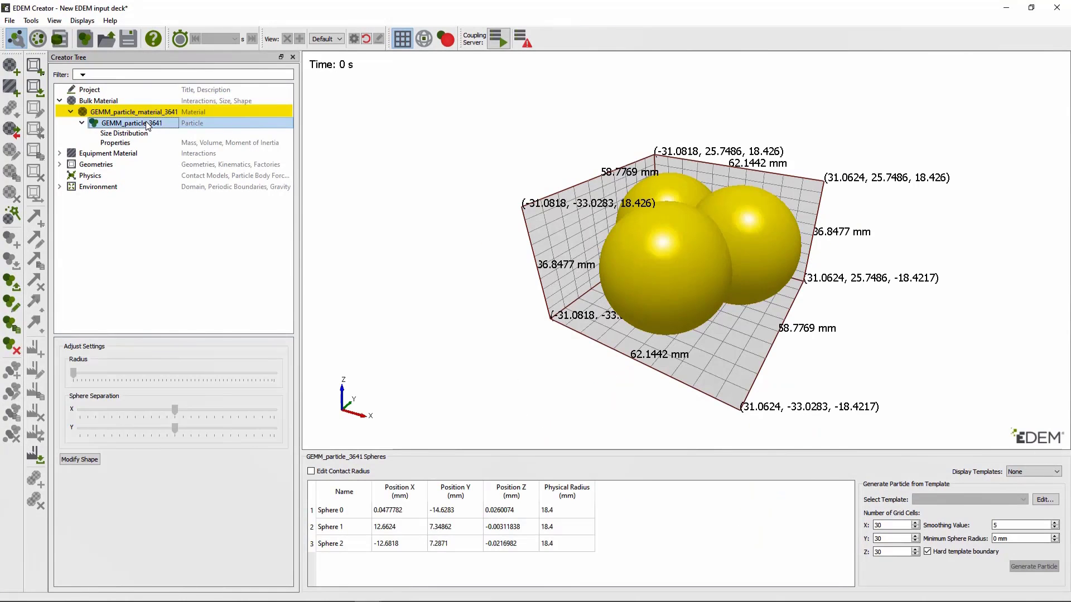
click(59, 153)
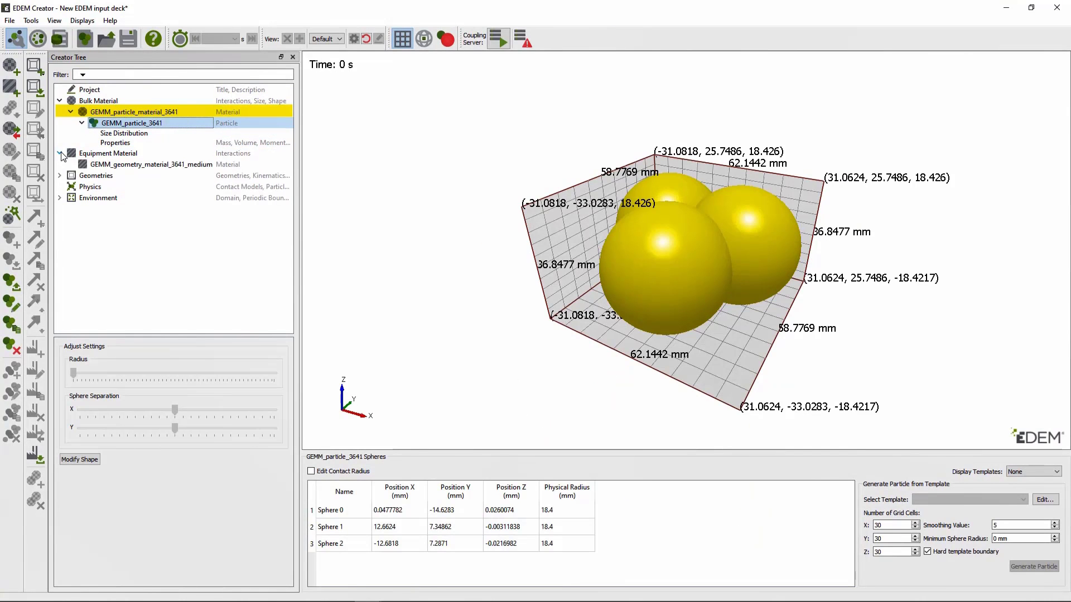
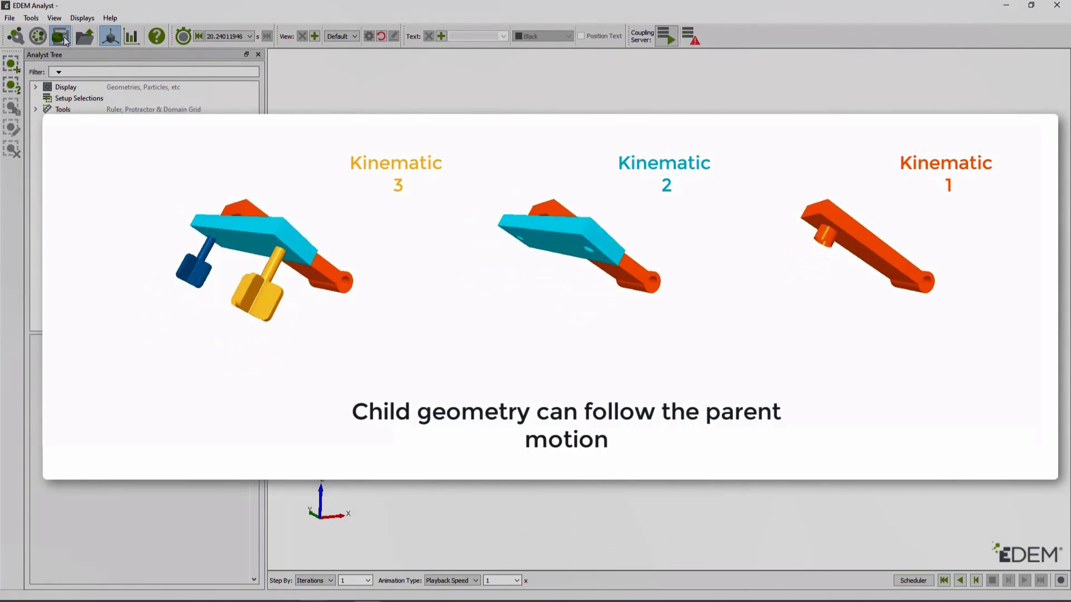
Play the mixer animation backwards, and view the geometry replacement options for Paddle 1
click(960, 581)
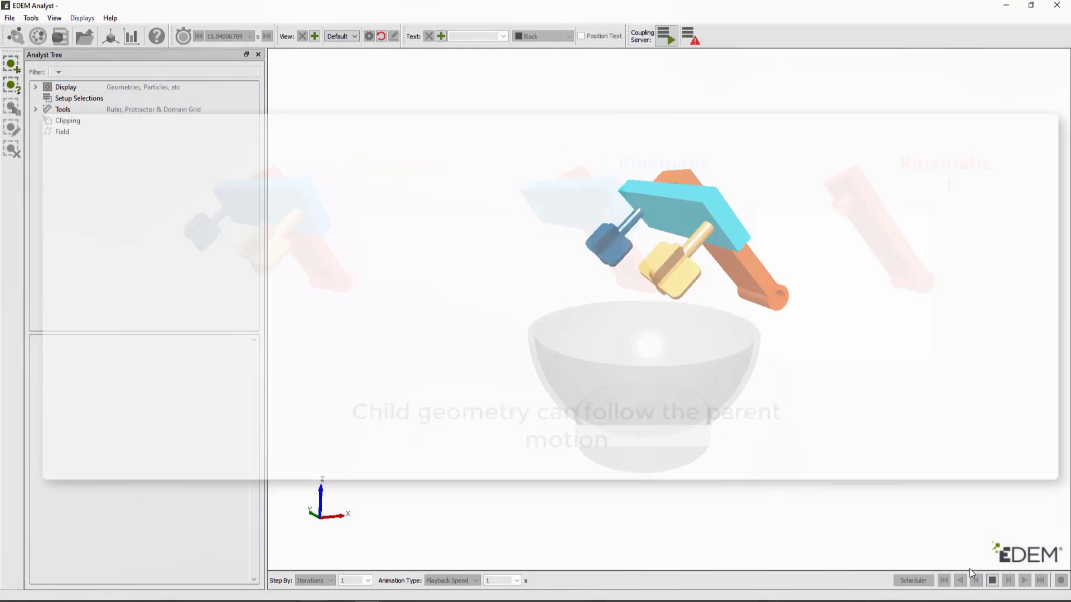
right_click(227, 259)
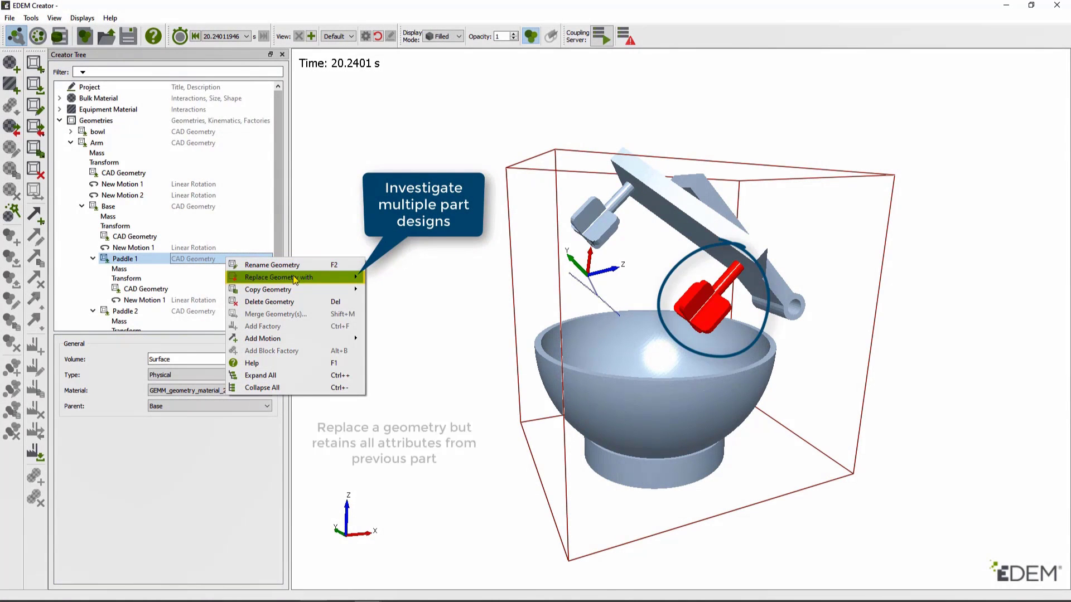
mouse_move(324, 275)
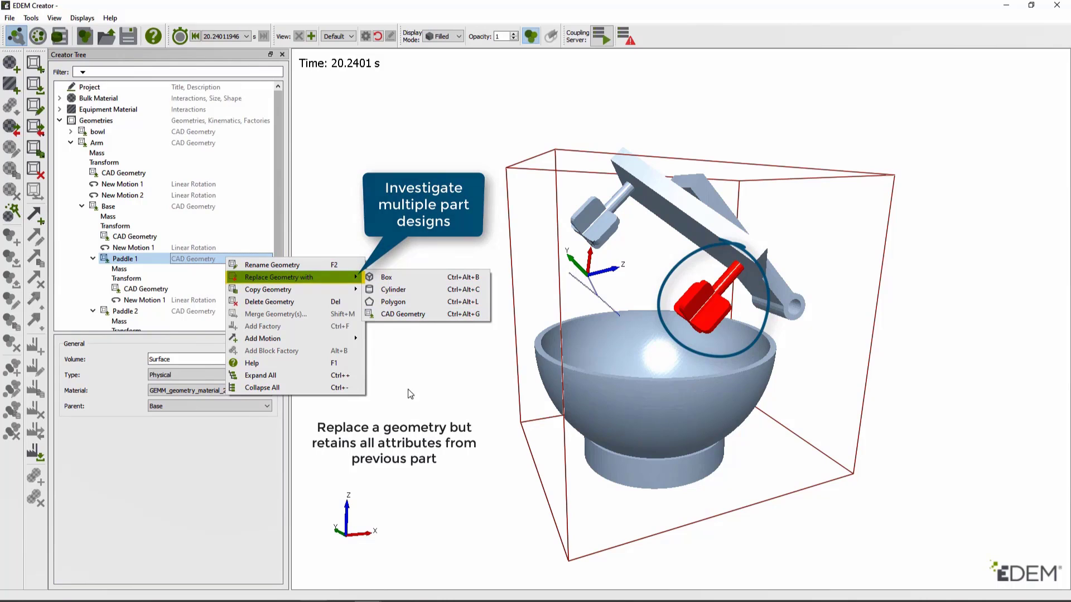
click(388, 407)
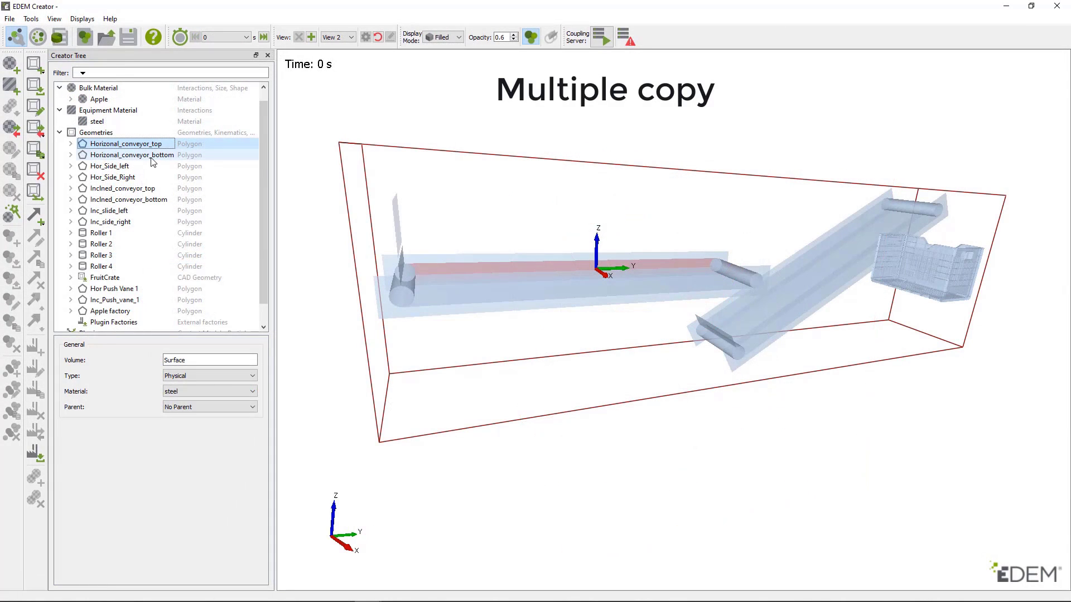
Go through the apple conveyor's geometries from Horizonal_conveyor_top to Roller 4 to examine each part in the model
key(Down)
key(Down)
key(Down)
key(Down)
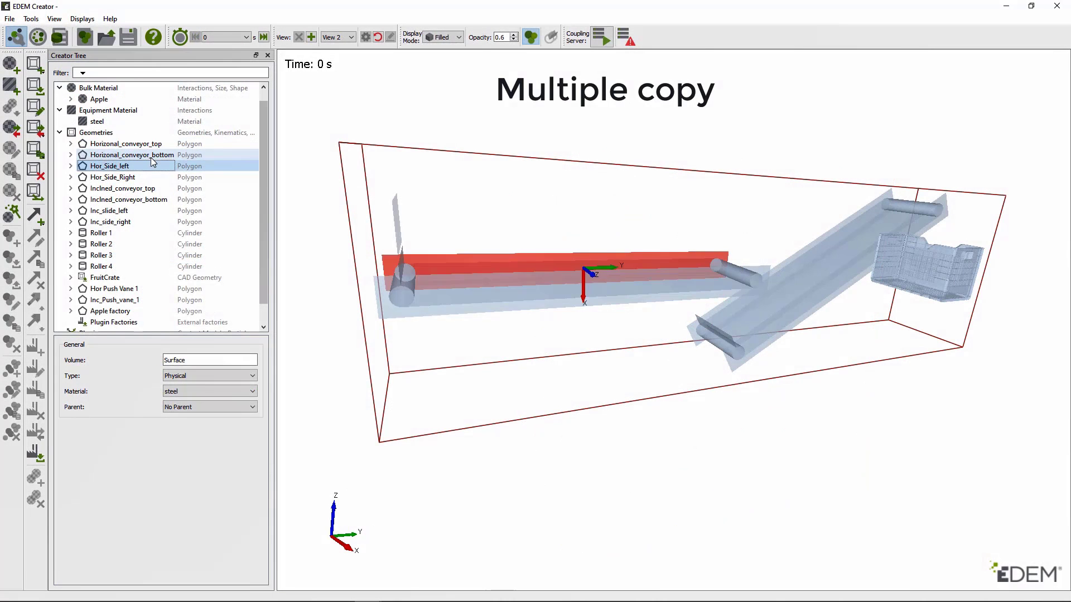
key(Down)
key(Down)
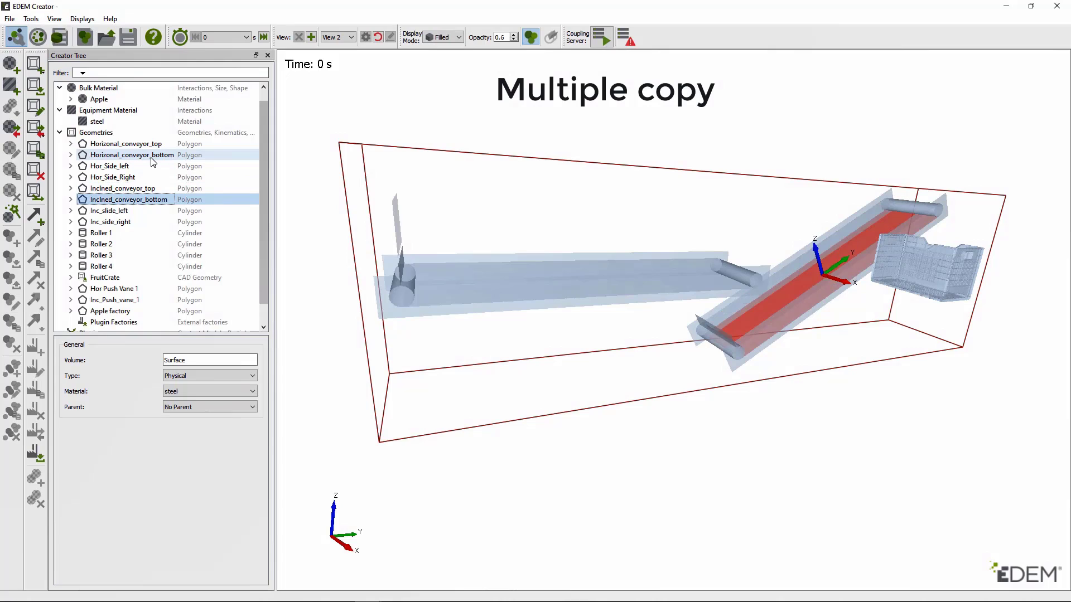
key(Down)
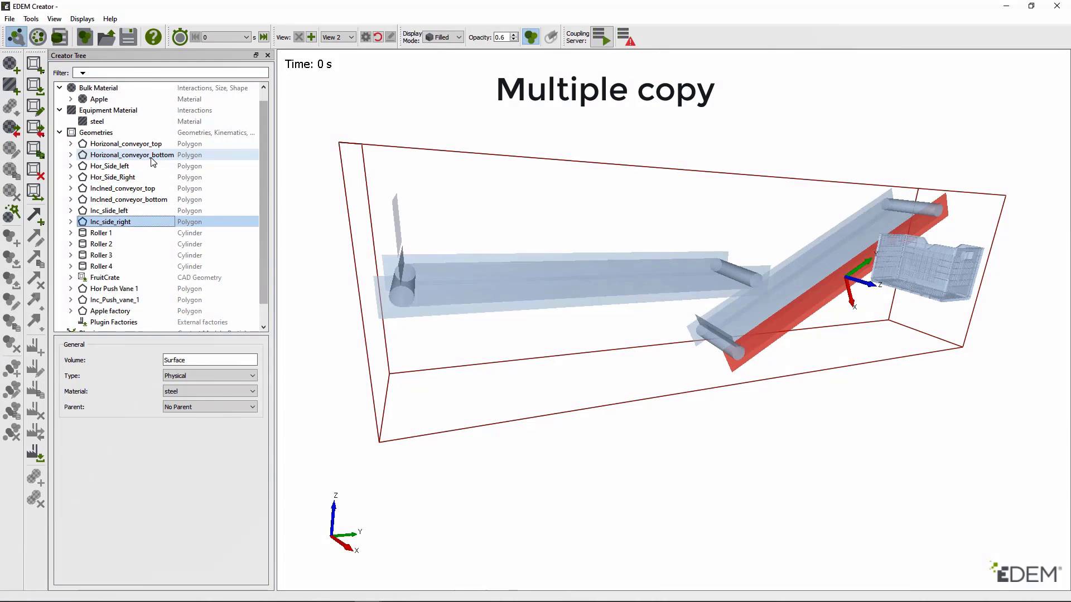
key(Down)
key(Down)
key(Down)
key(Down)
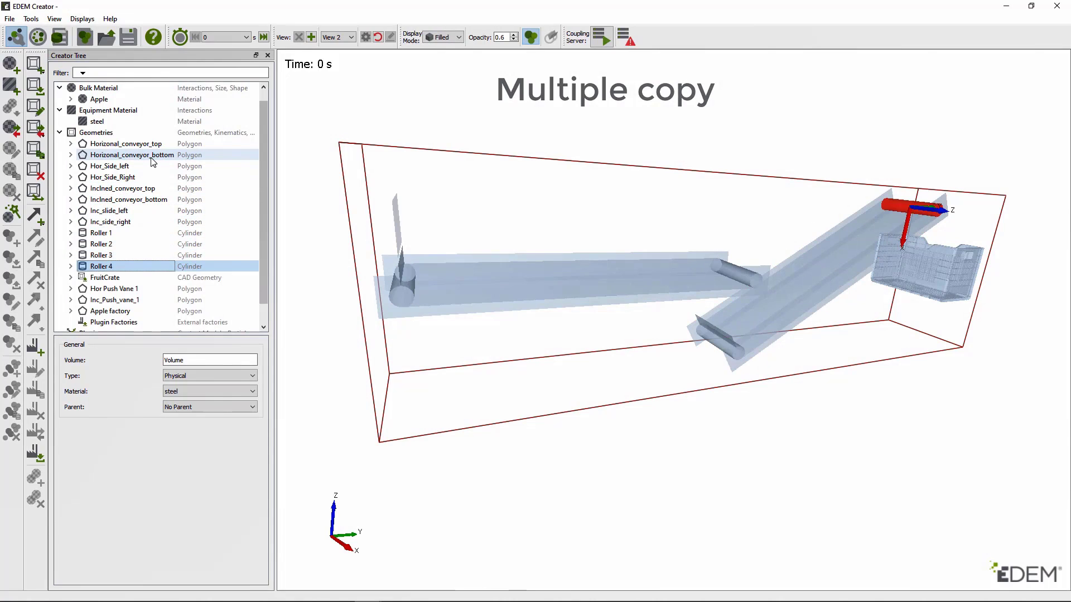
Locate Hor Push Vane 1 in the conveyor model and run the conveyor simulation from time 0 s
click(111, 289)
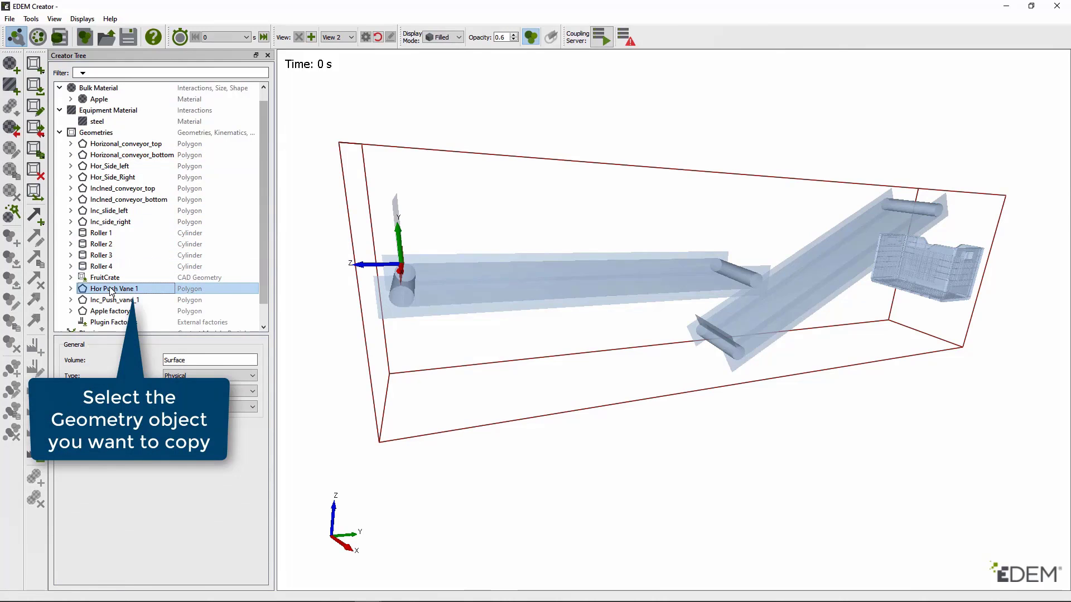
drag(326, 326, 304, 296)
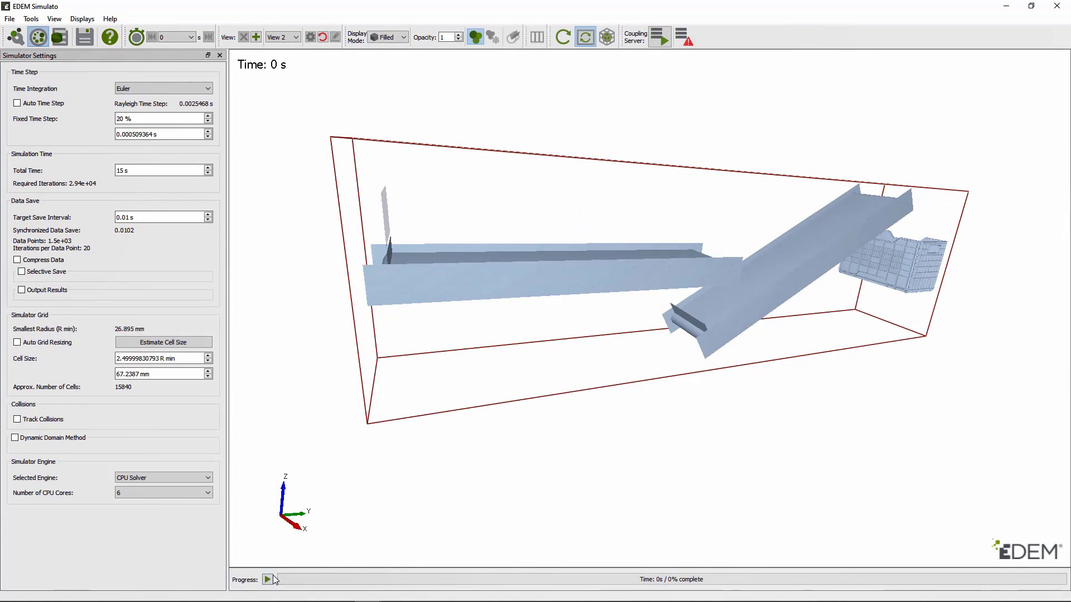
click(269, 579)
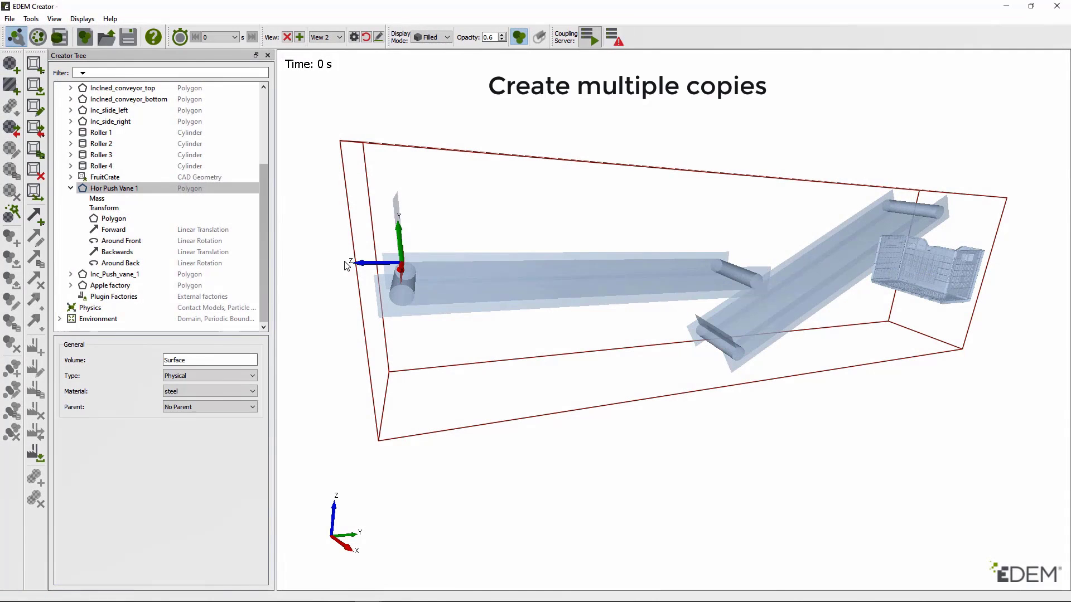
Create 11 copies of Hor Push Vane 1 with the keep-original naming option
click(120, 263)
right_click(150, 189)
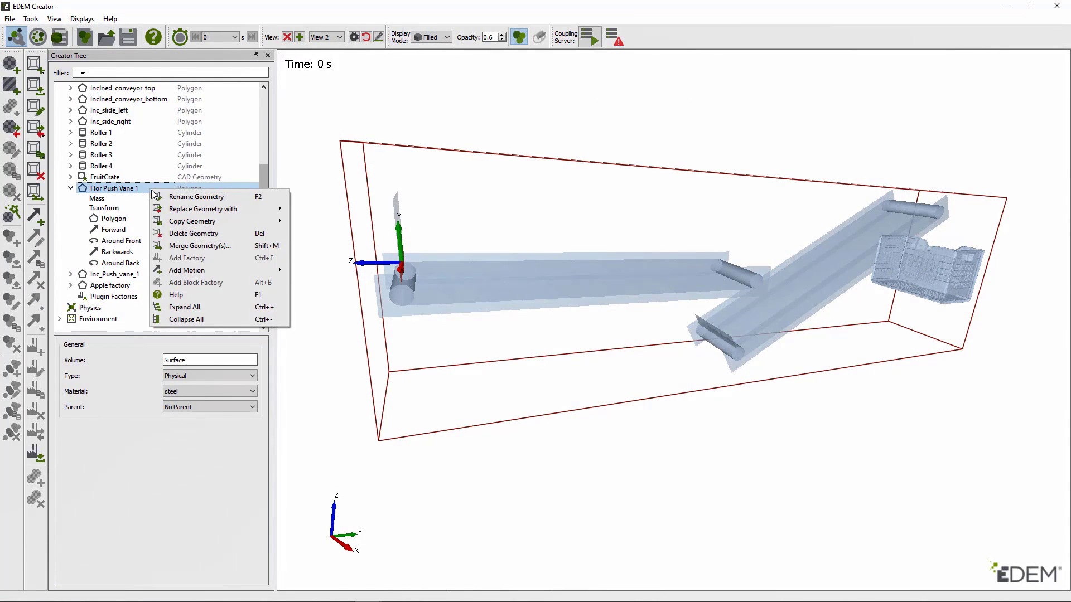
mouse_move(249, 222)
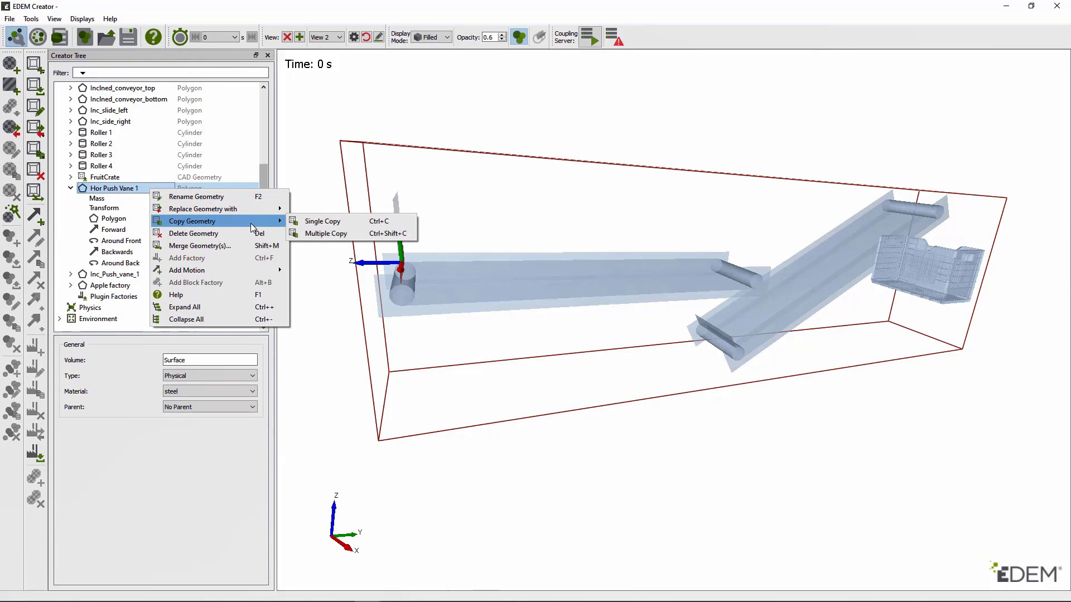
click(352, 234)
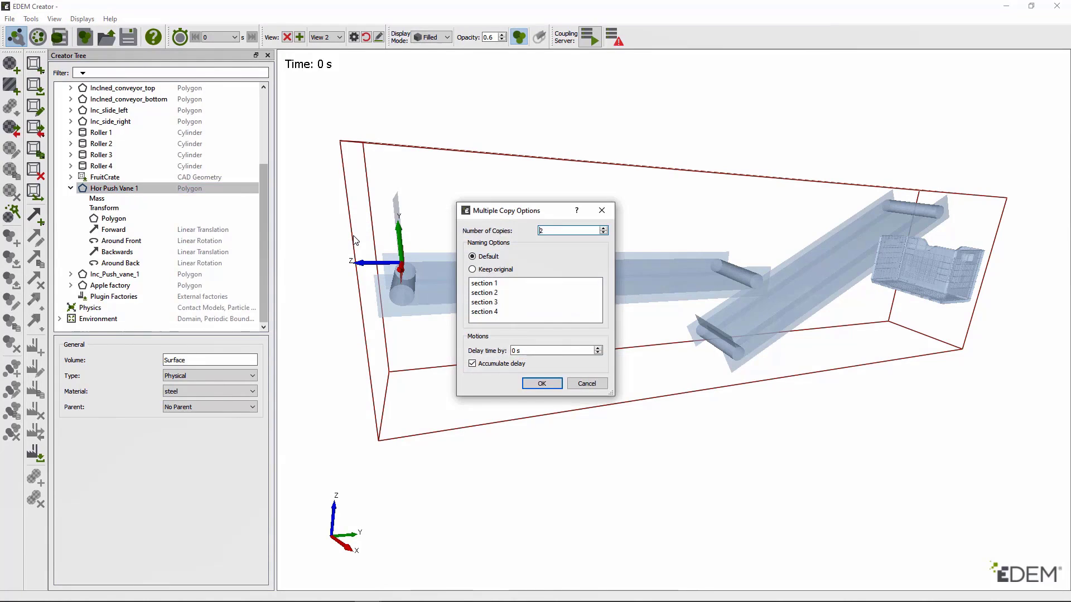
drag(593, 230, 518, 233)
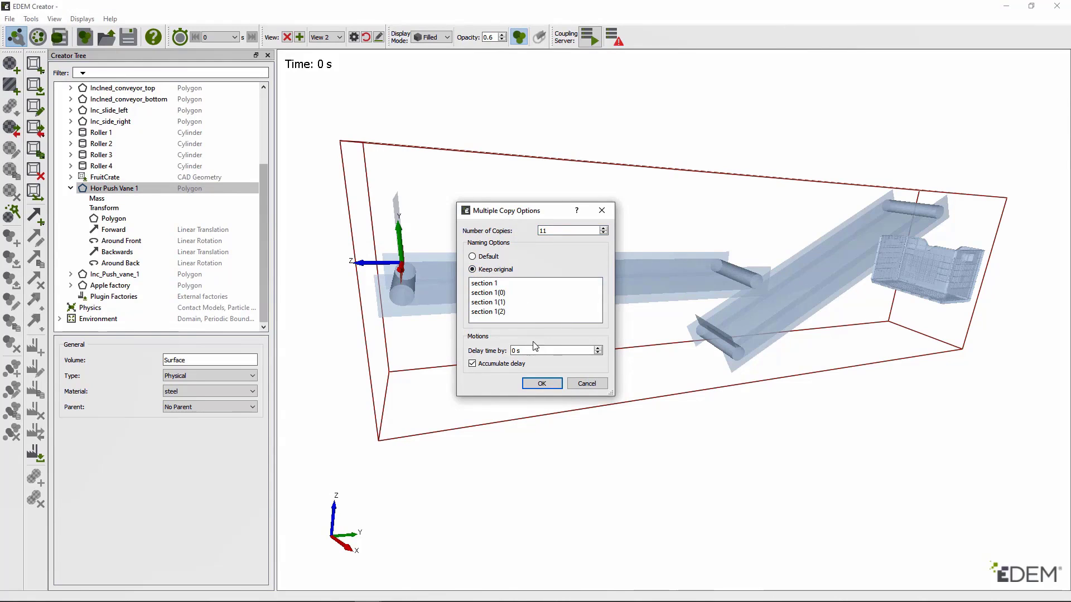
click(530, 384)
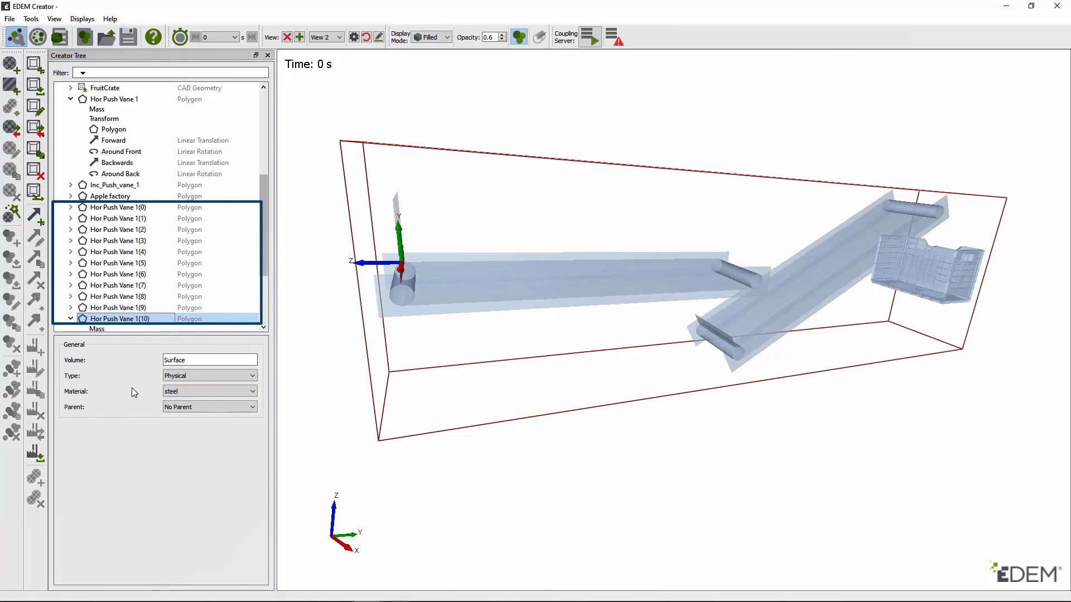
Save the conveyor model, switch to EDEM Simulator and run the simulation to watch the copied vanes carry the apples
click(128, 37)
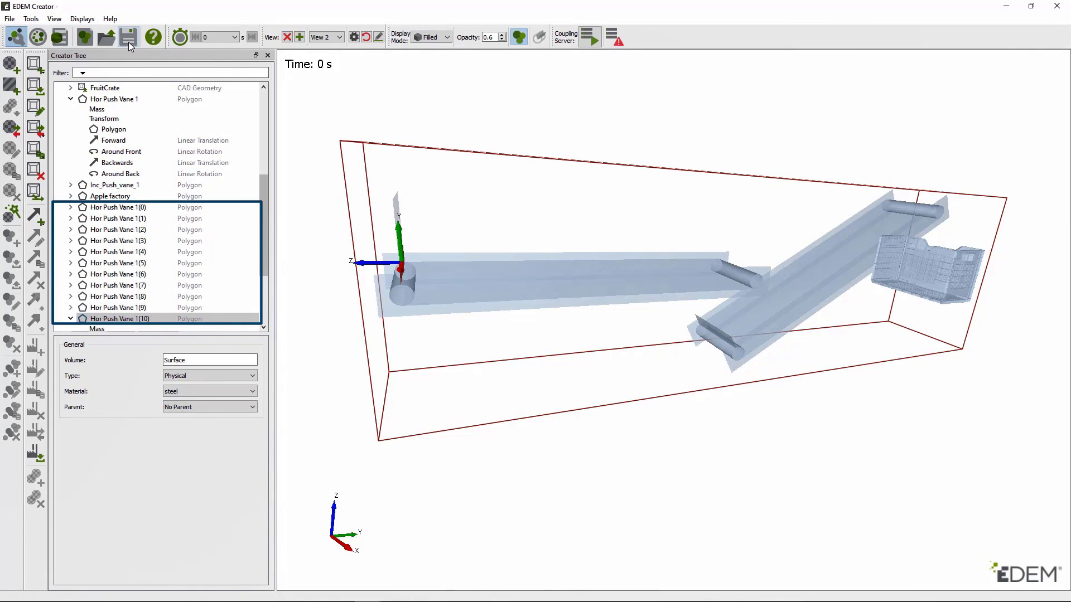
click(41, 39)
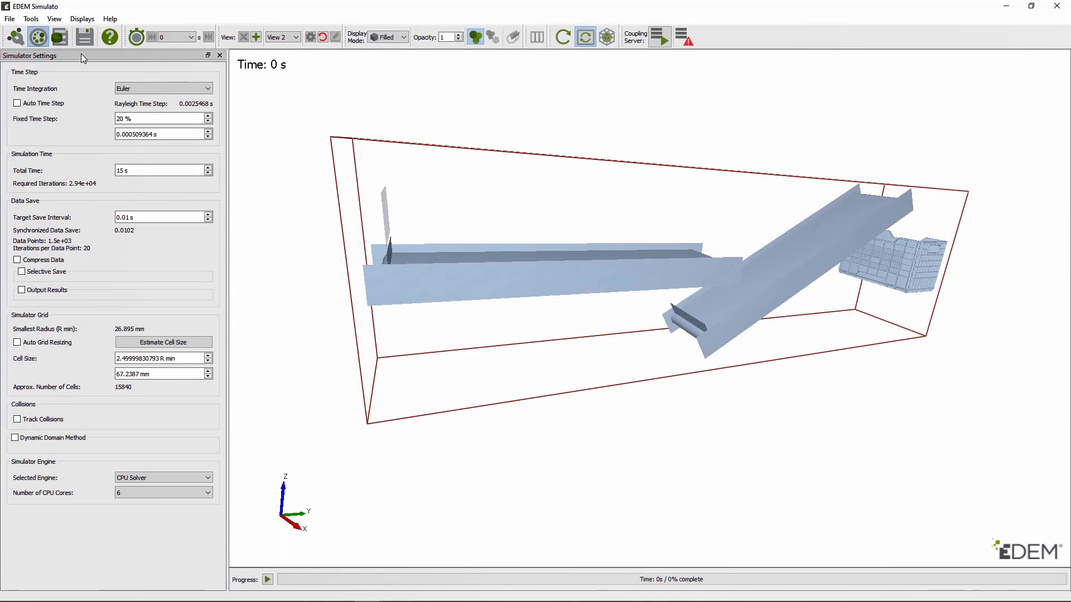
click(268, 580)
drag(299, 375, 482, 342)
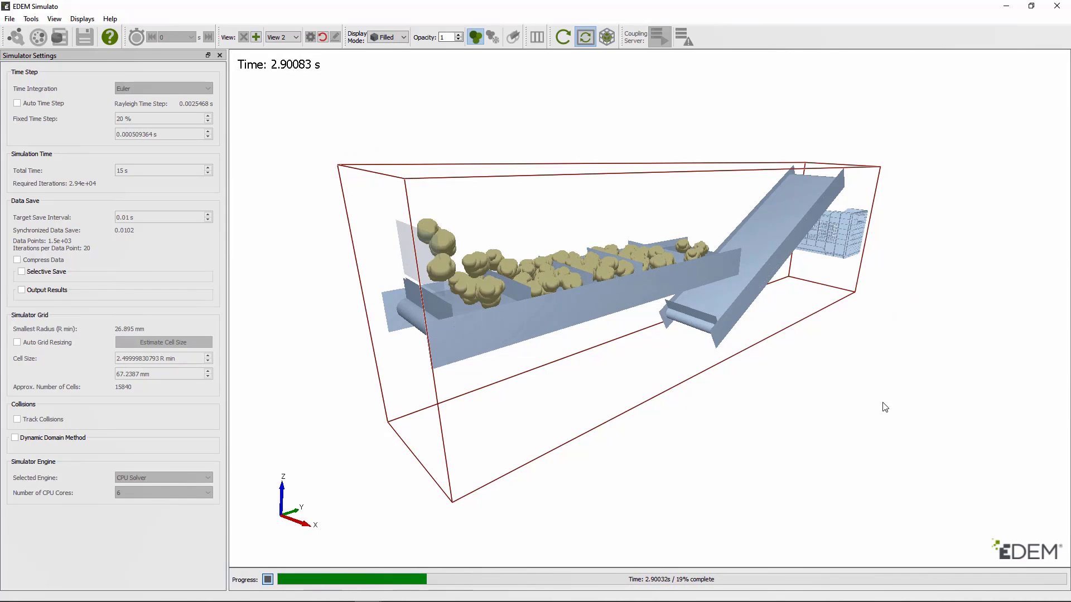
drag(885, 407, 658, 363)
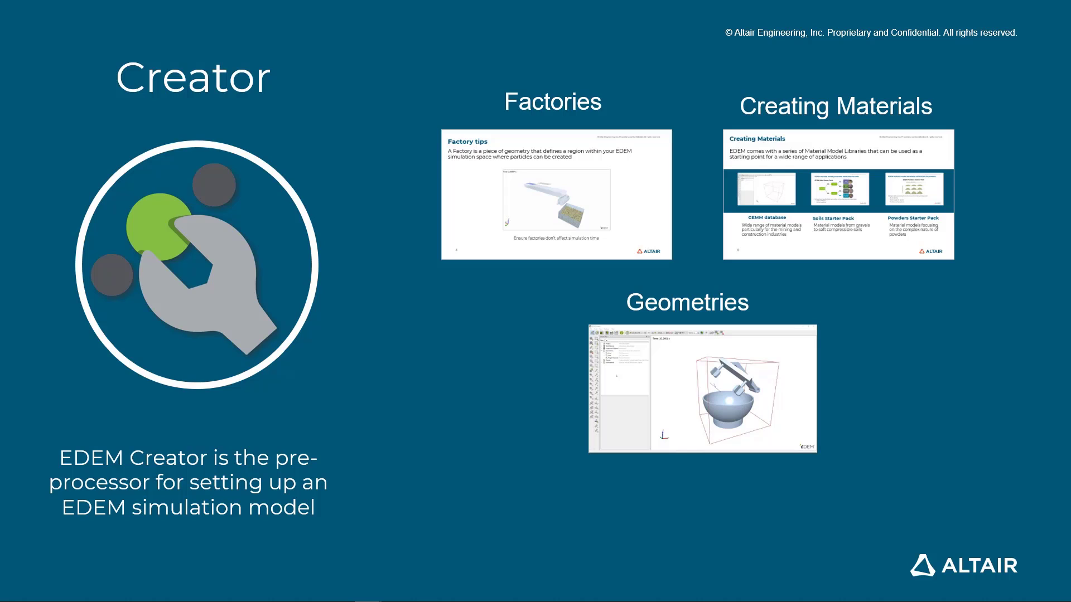
key(Right)
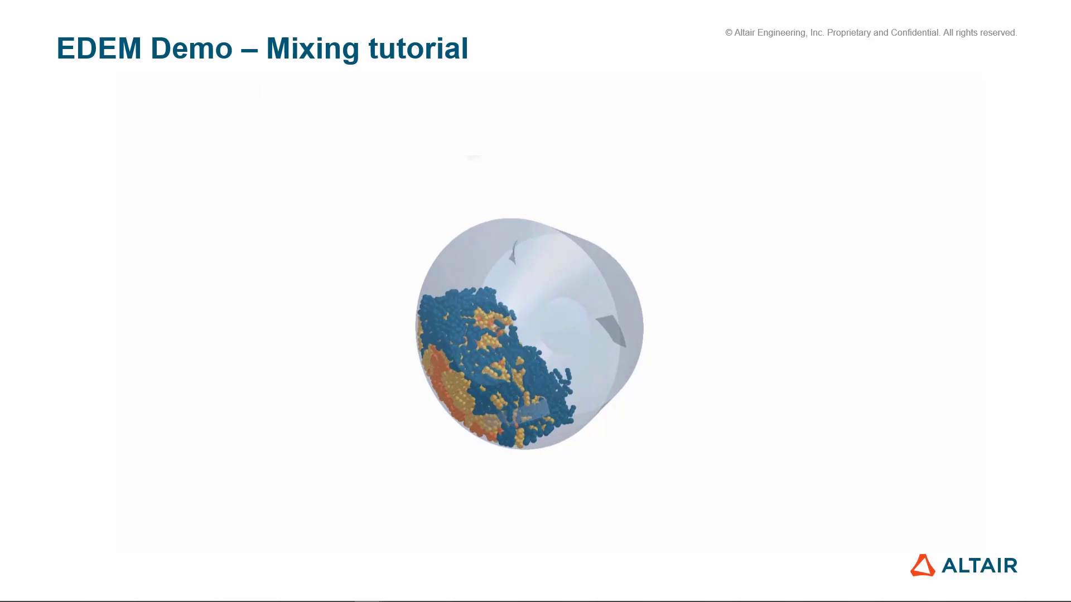
key(Right)
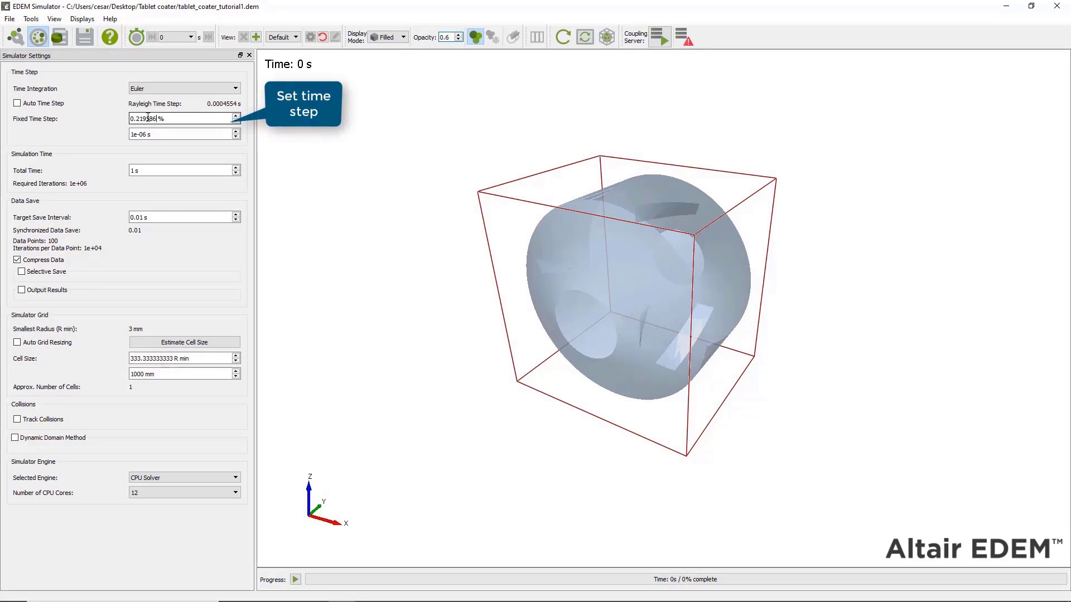
Set the tablet coater's fixed time step to 20 %, total time to 6 s and grid cell size to 3 R min
key(Return)
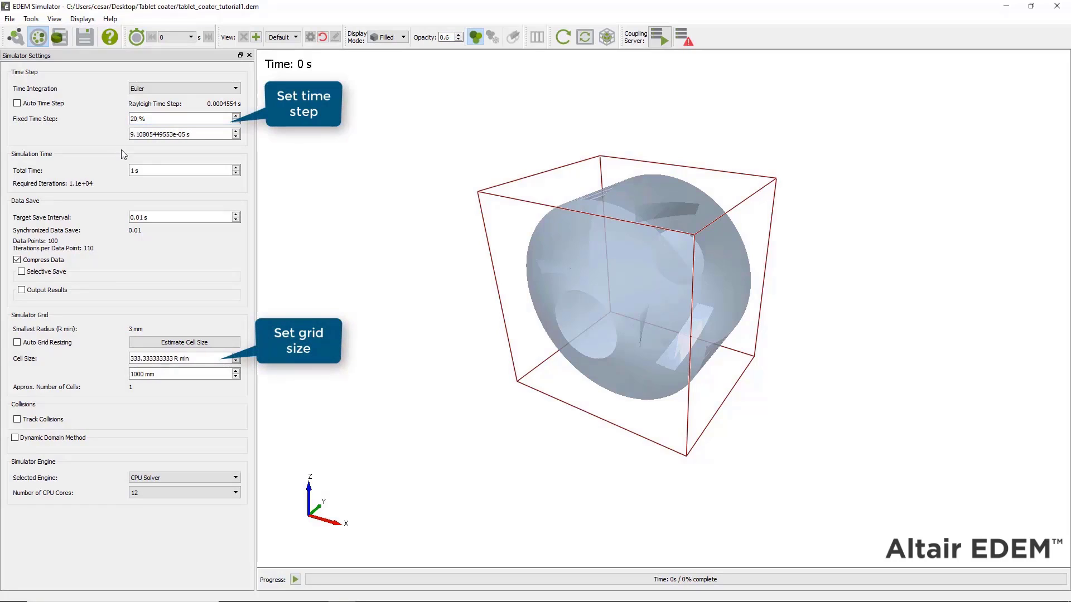
click(136, 171)
drag(174, 359, 127, 358)
text(3)
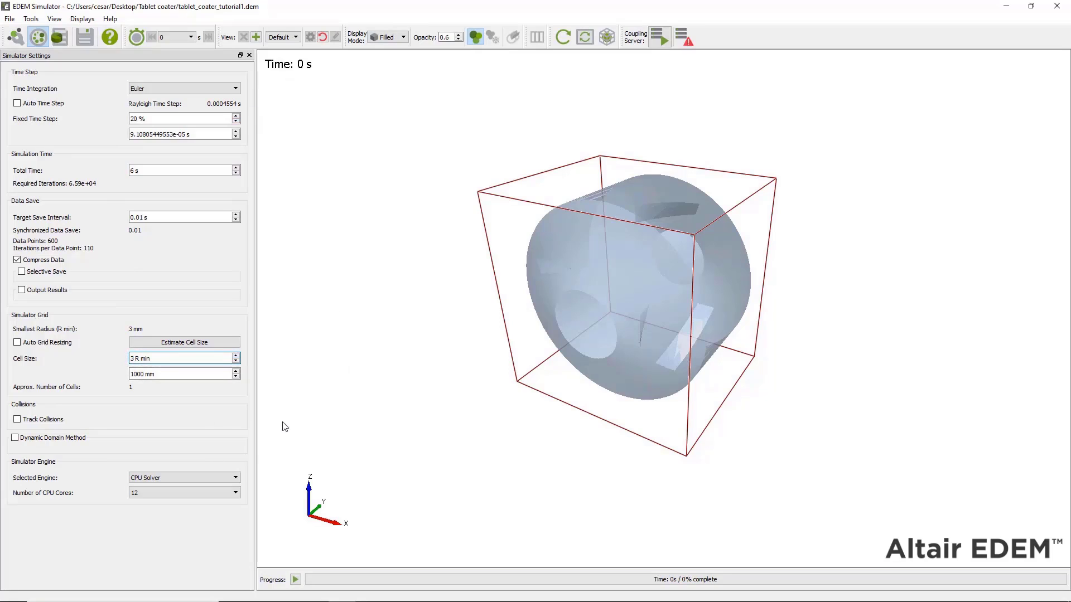
Choose the CPU Solver as simulator engine and set the number of CPU cores to 8
click(236, 478)
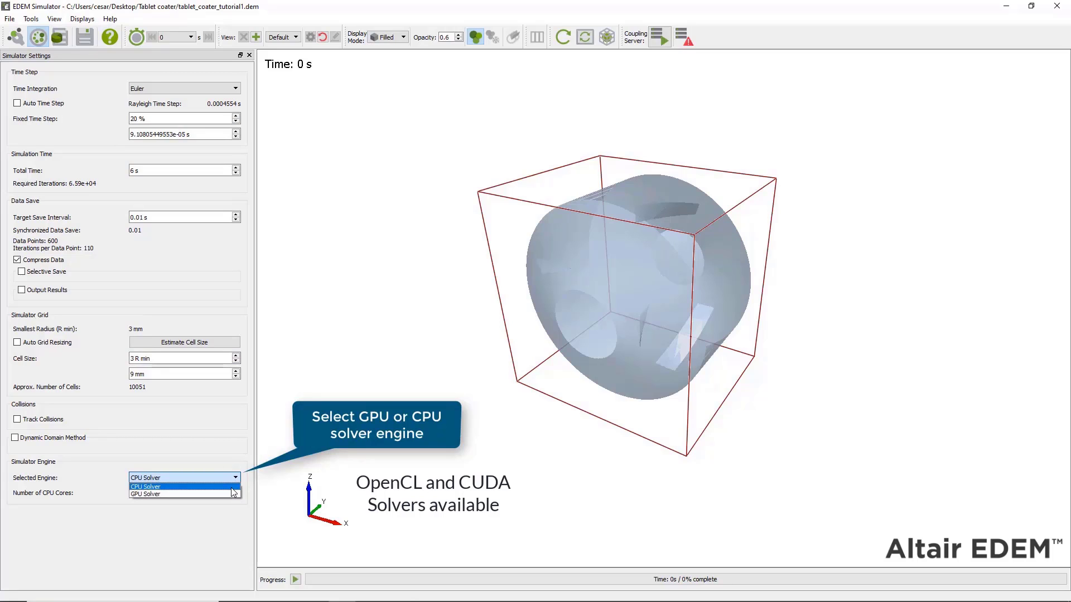
click(235, 487)
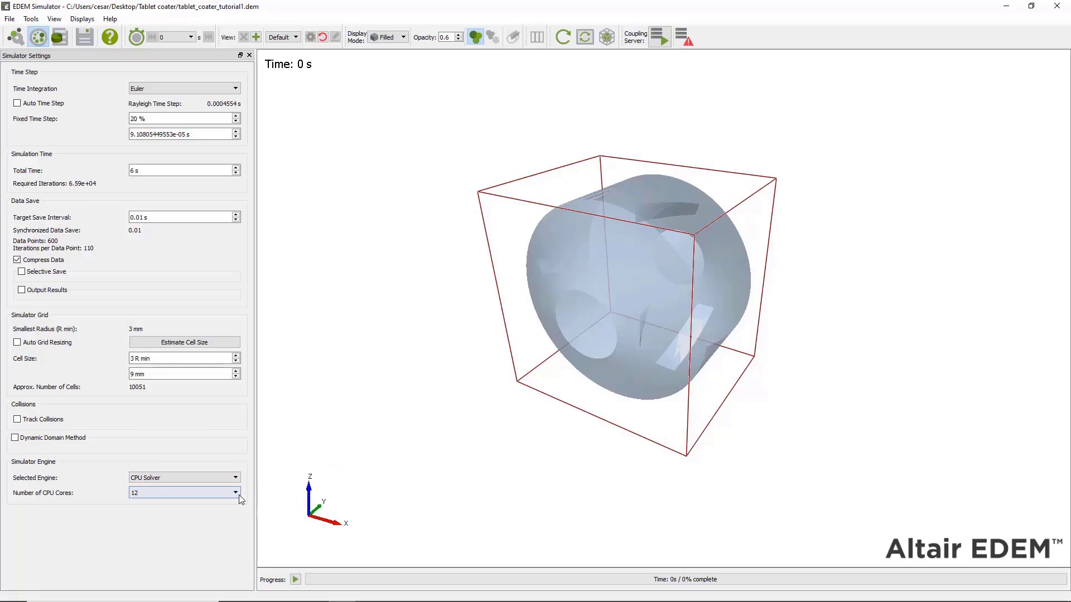
click(235, 493)
click(229, 542)
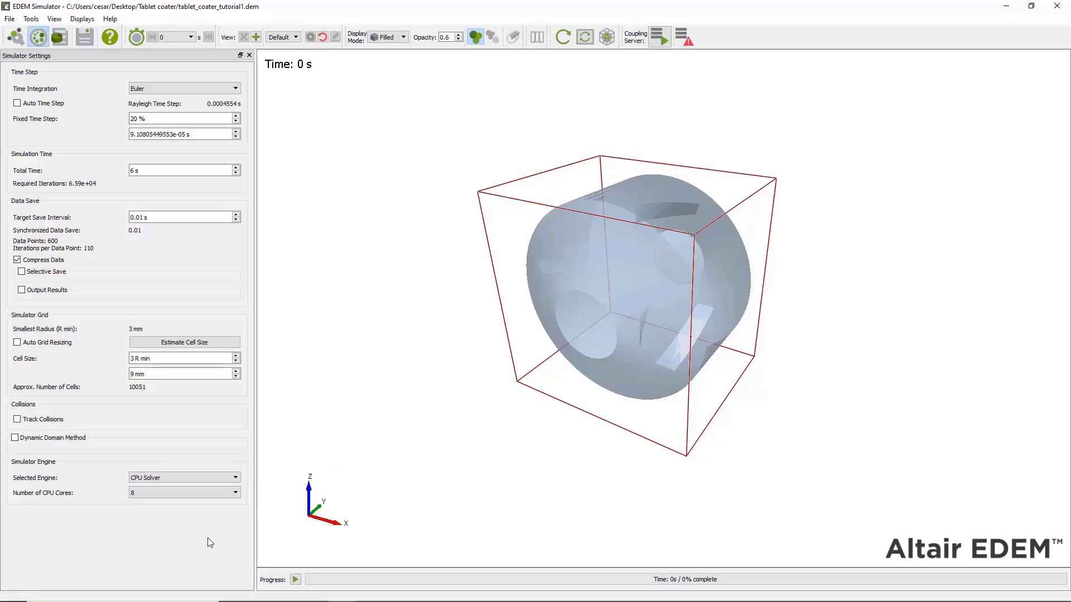
Run the tablet coater simulation to the end, toggling the viewer's automatic refresh, and dismiss the messages dialog
click(295, 581)
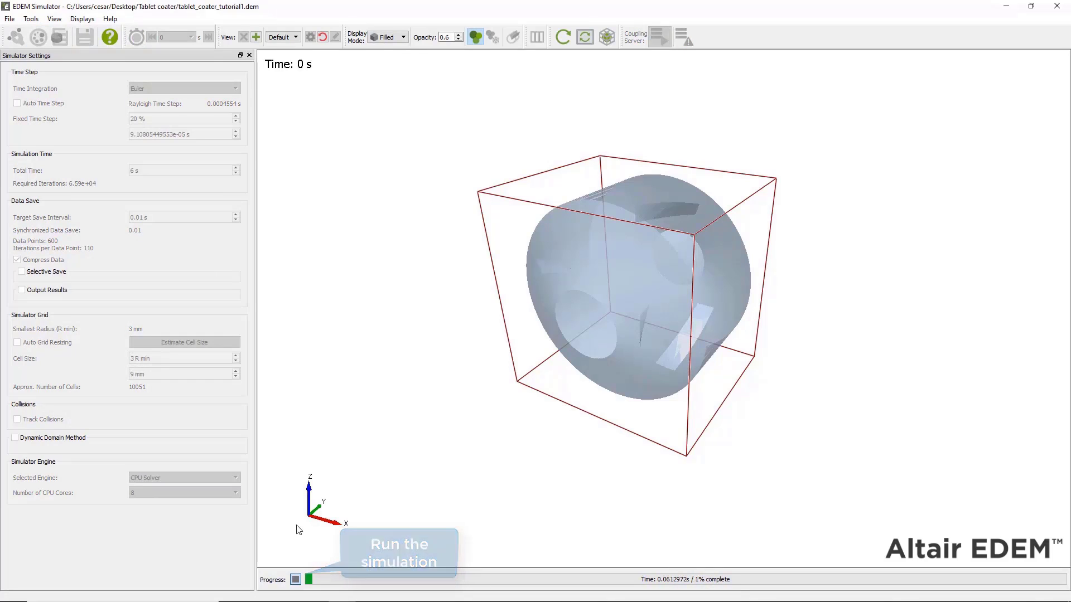
click(584, 38)
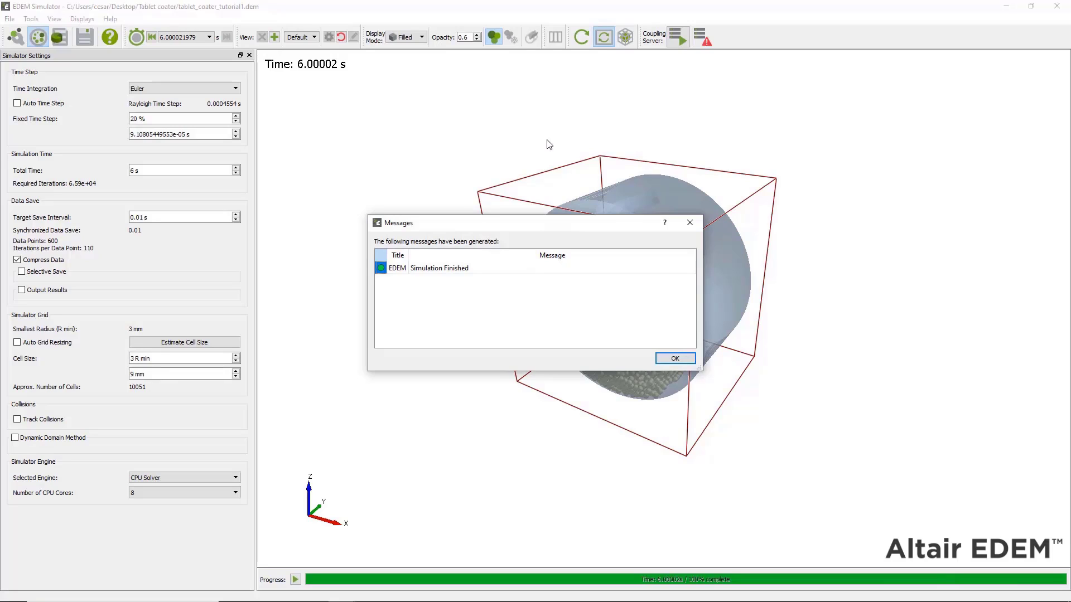
click(674, 359)
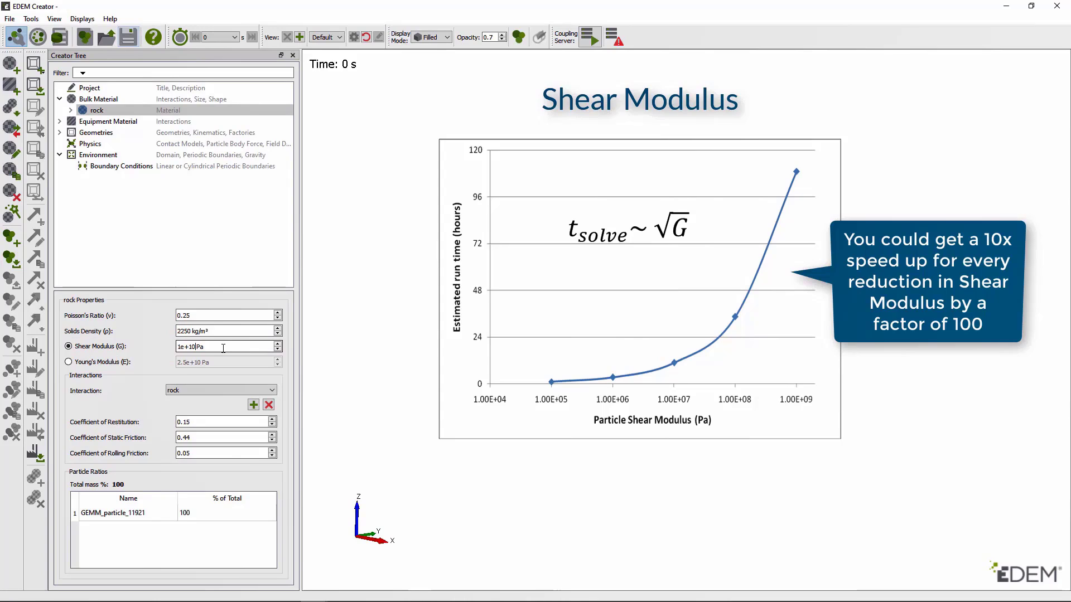
Set the rock bulk material's shear modulus to 1e+07 Pa and expand GEMM_particle_11921 to reach its size distribution
key(BackSpace)
key(BackSpace)
text(07)
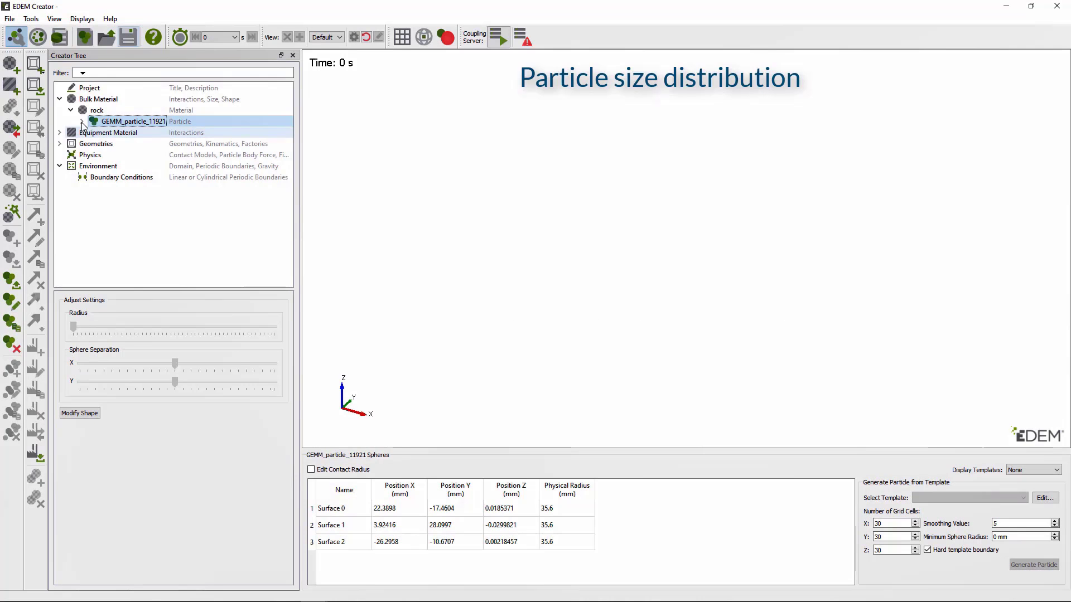
click(81, 121)
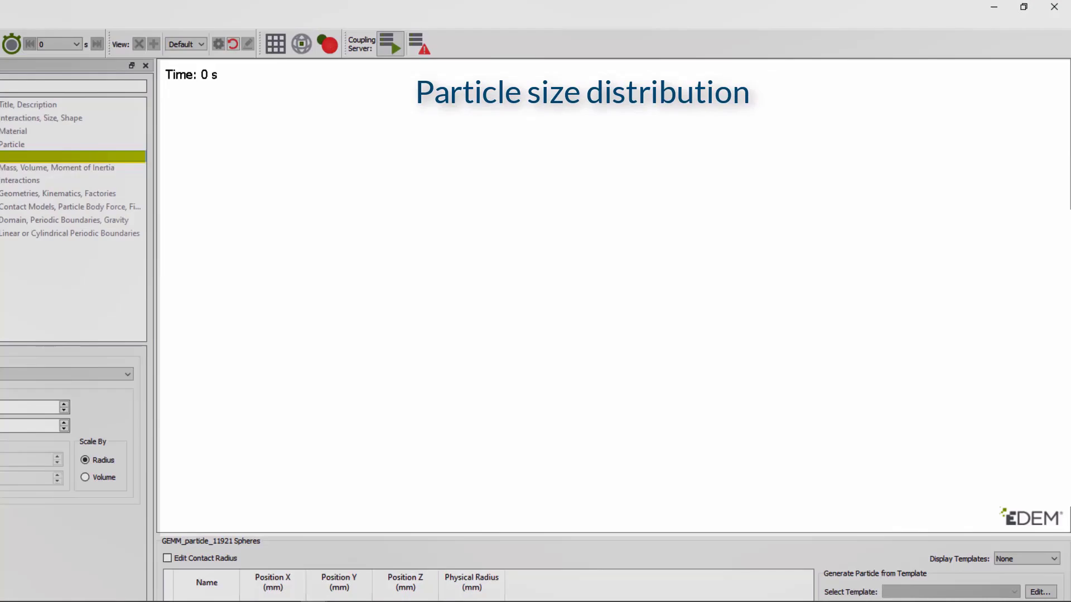
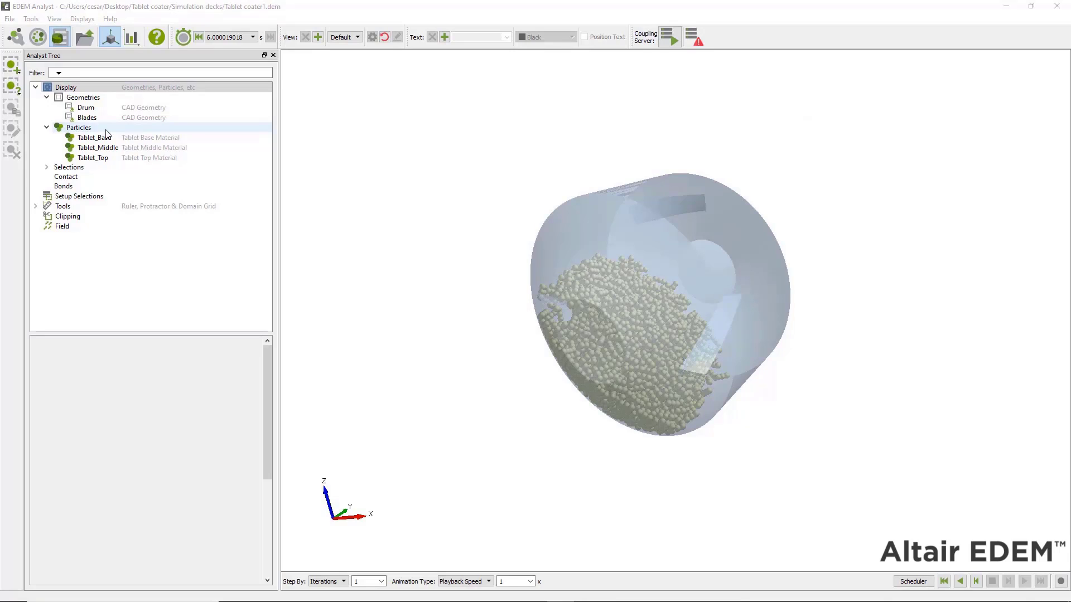
Color the Tablet_Base particles uniformly with the light orange custom color
click(112, 137)
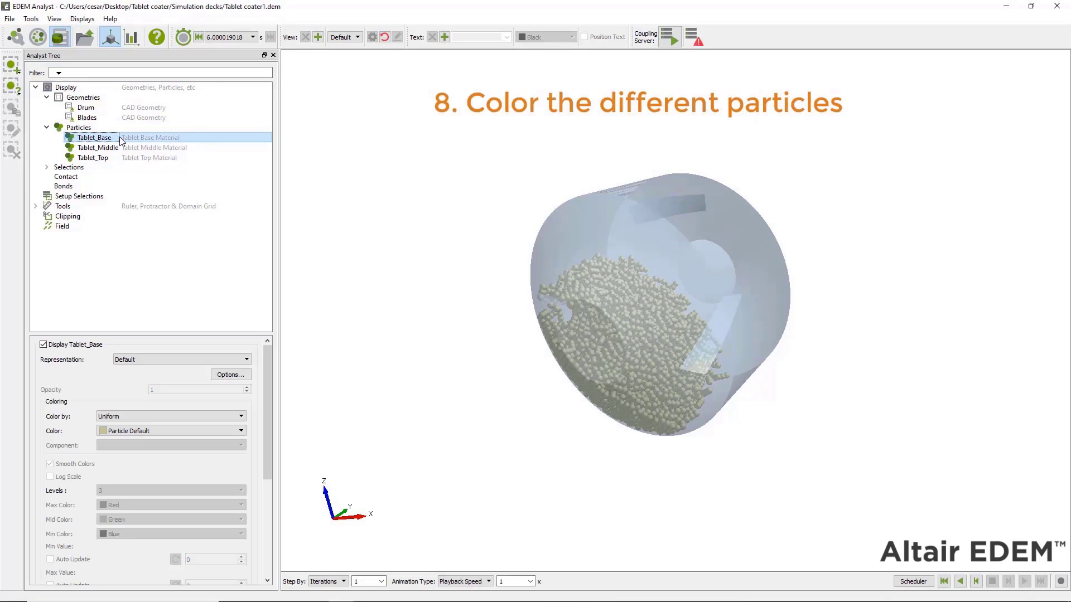
click(243, 434)
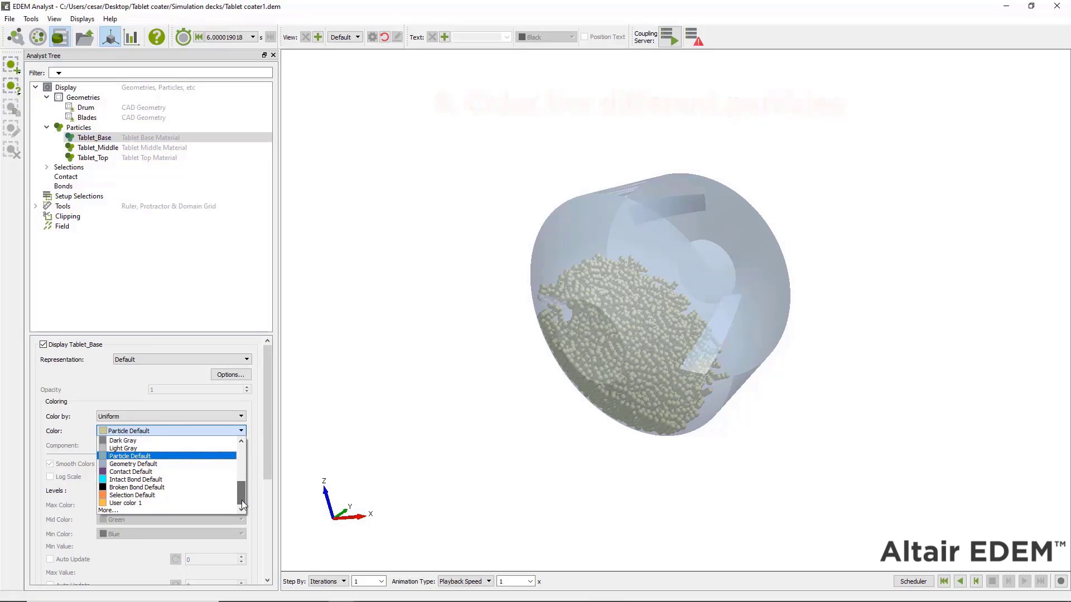
click(222, 509)
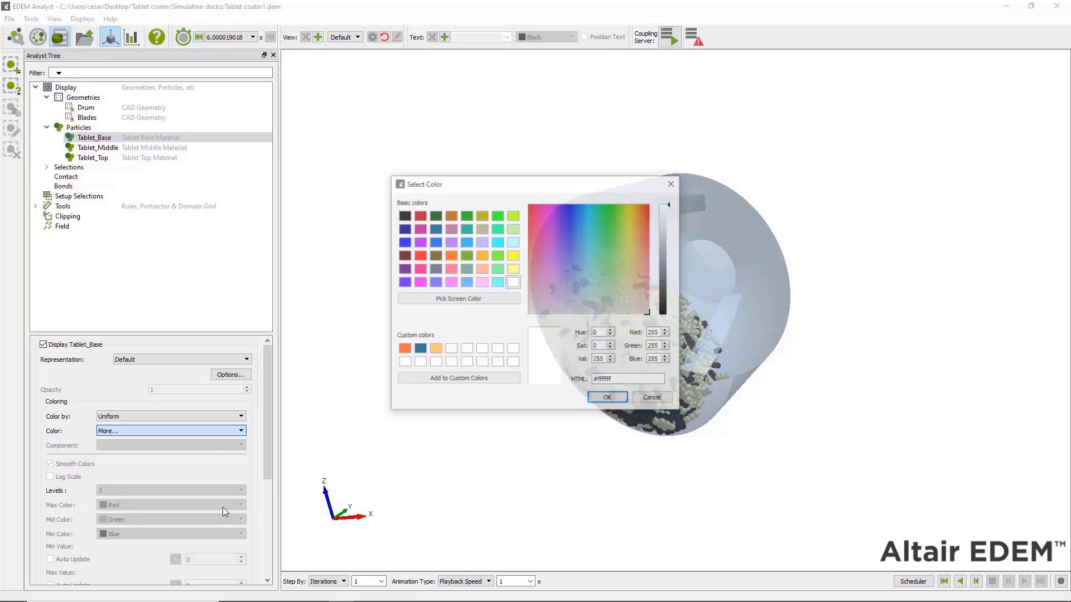
click(435, 349)
key(Return)
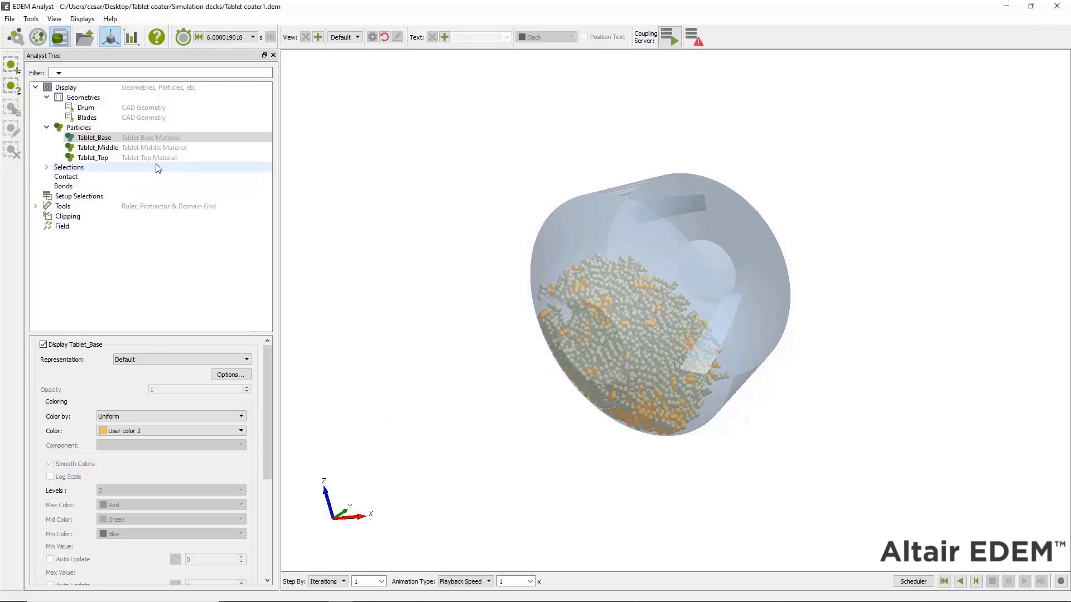
Color the Tablet_Middle particles uniformly with the dark blue custom color
click(135, 149)
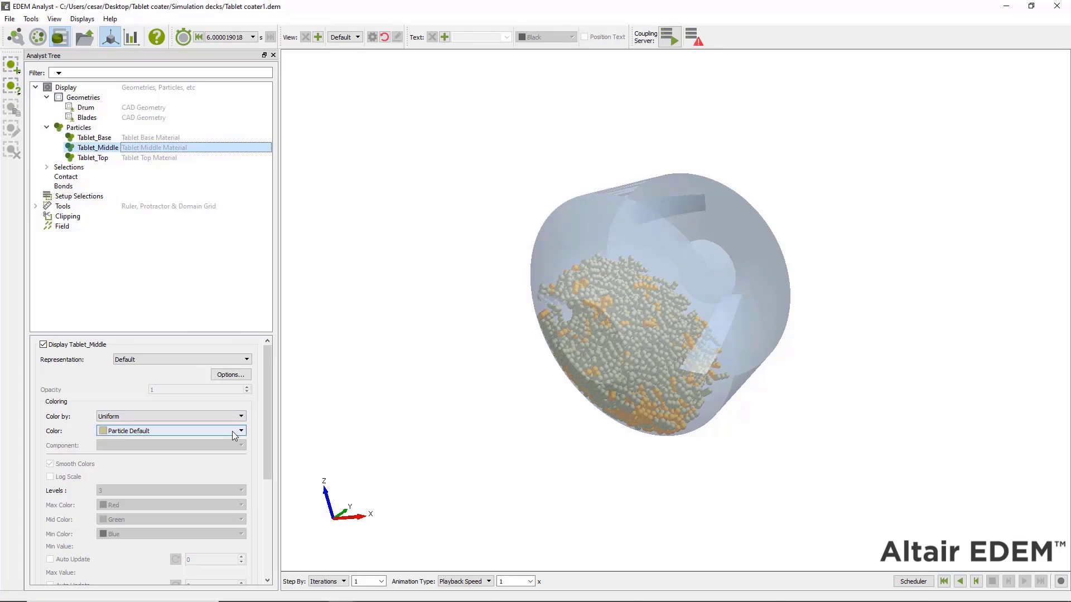
click(173, 431)
click(175, 511)
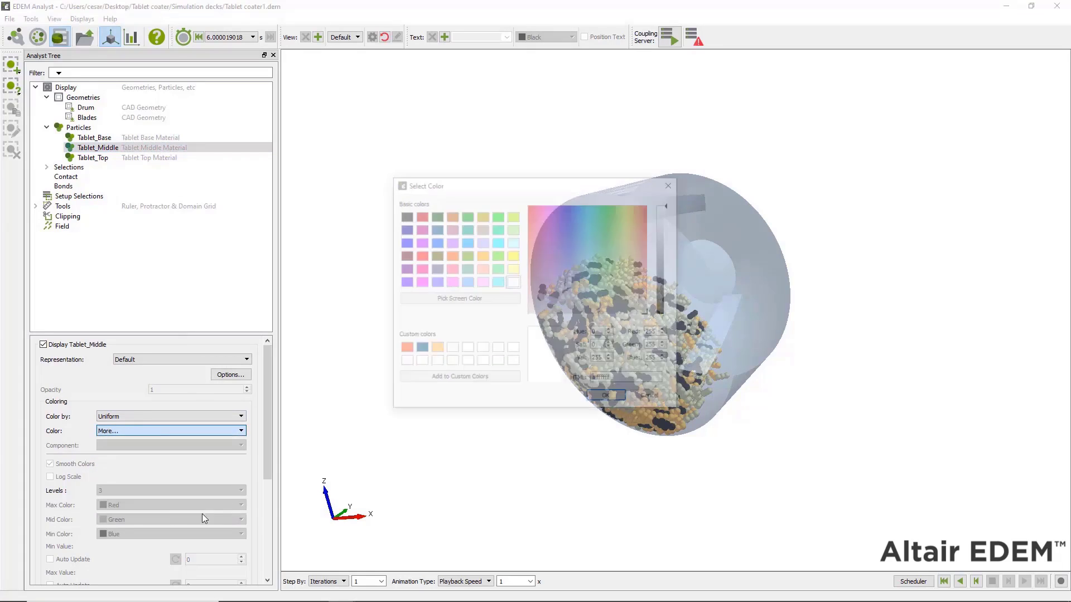
click(420, 350)
key(Return)
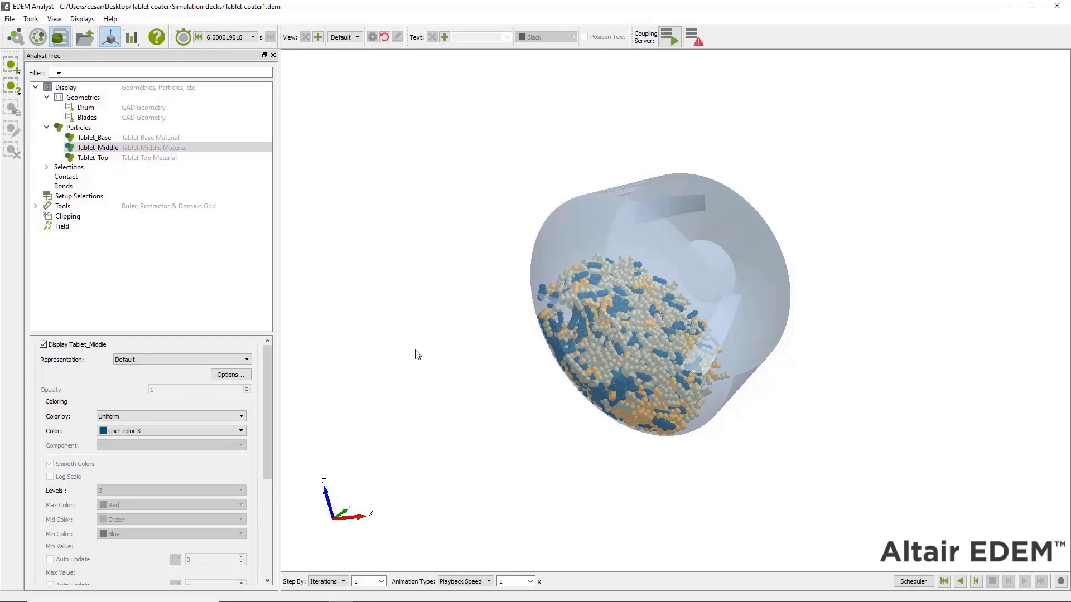
Color the Tablet_Top particles uniformly with the orange-red custom color #f94615
click(130, 160)
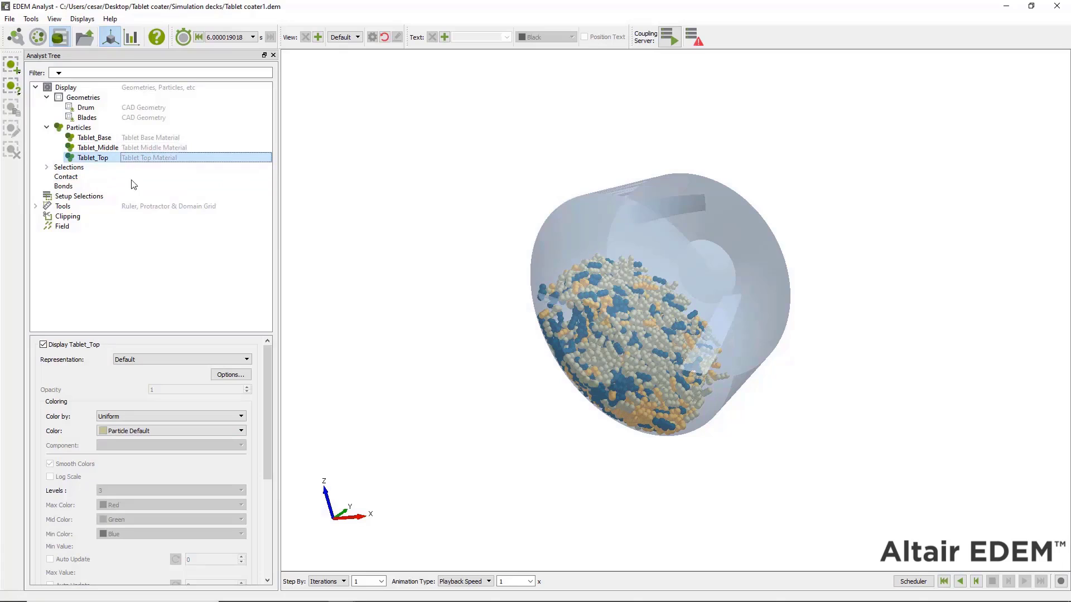
click(195, 434)
click(175, 511)
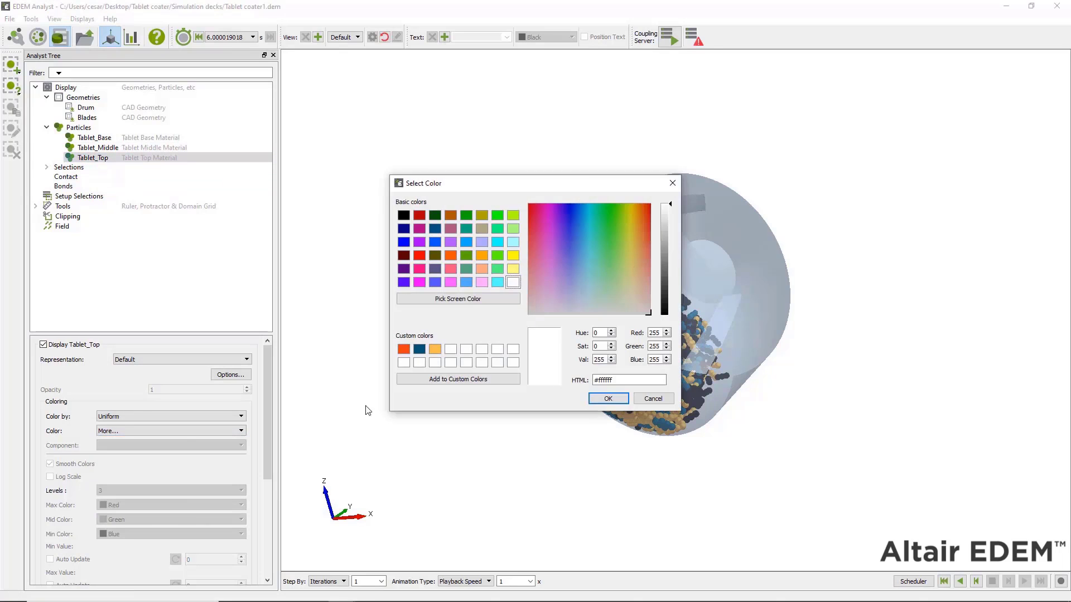
click(404, 350)
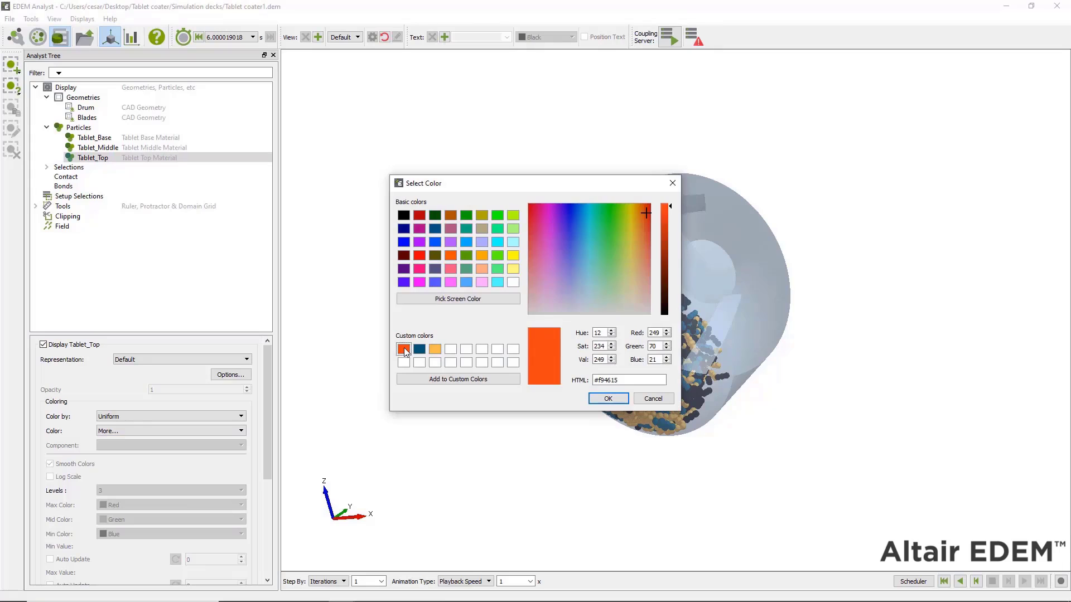
key(Return)
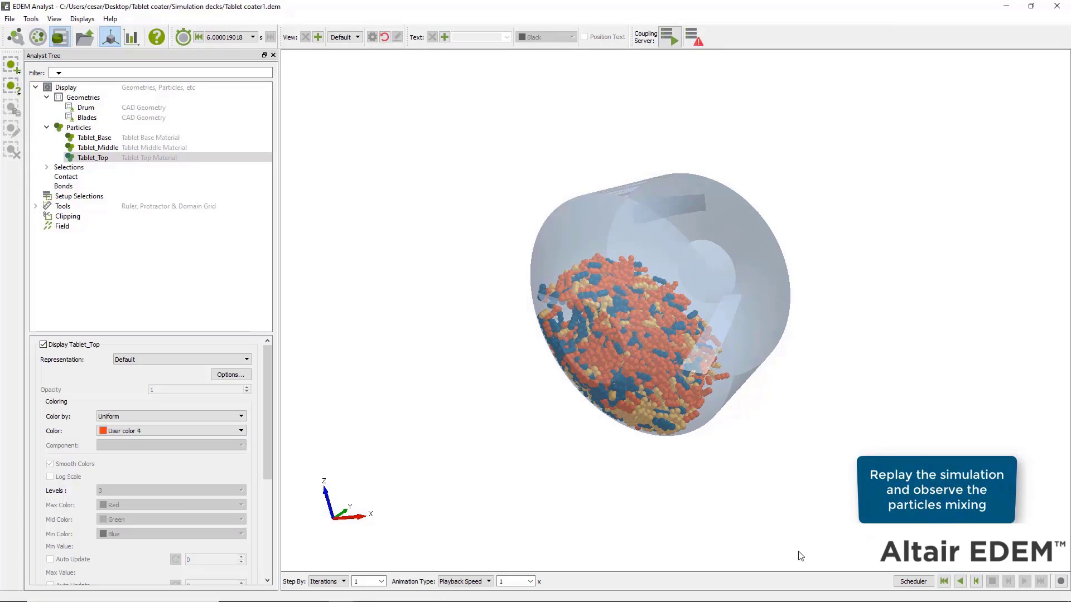
Replay the tablet coater simulation from time 0 s to observe how the colored particles mix
click(943, 581)
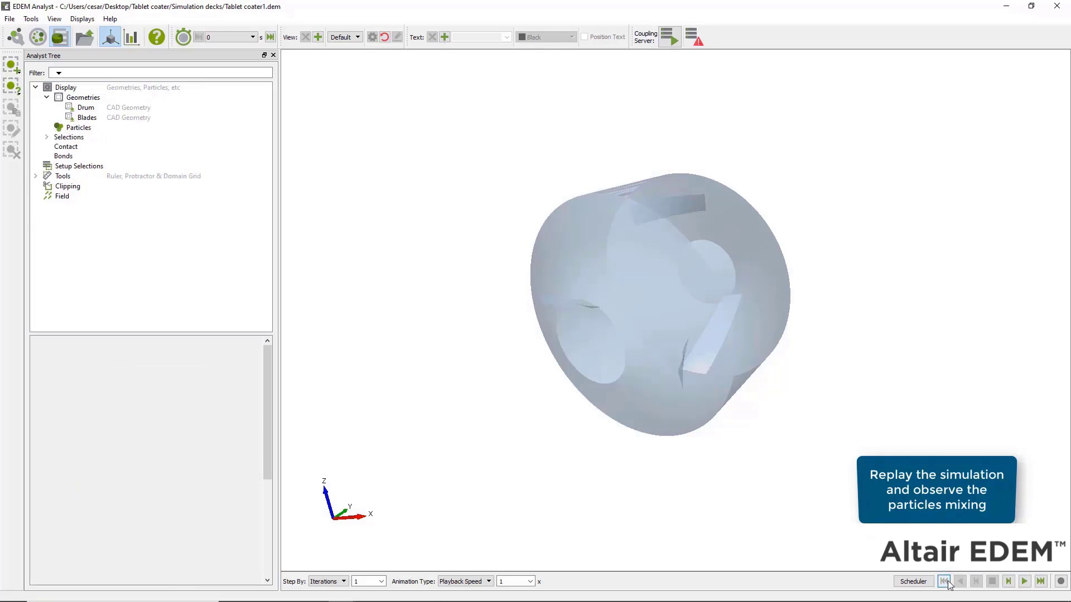
click(1008, 582)
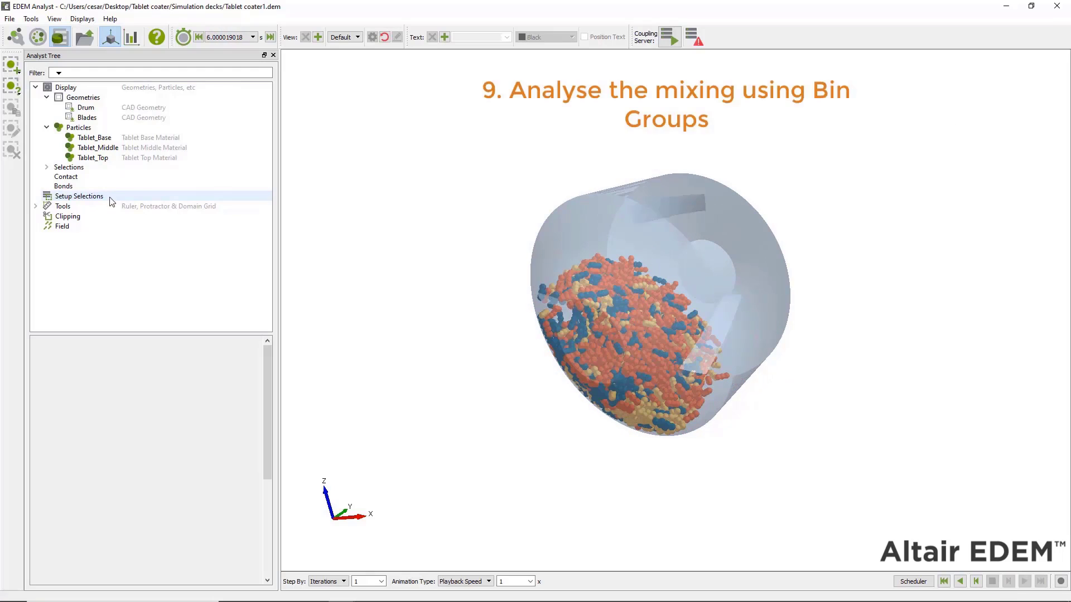
Add a Grid Bin Group selection around the tablet coater drum
right_click(110, 197)
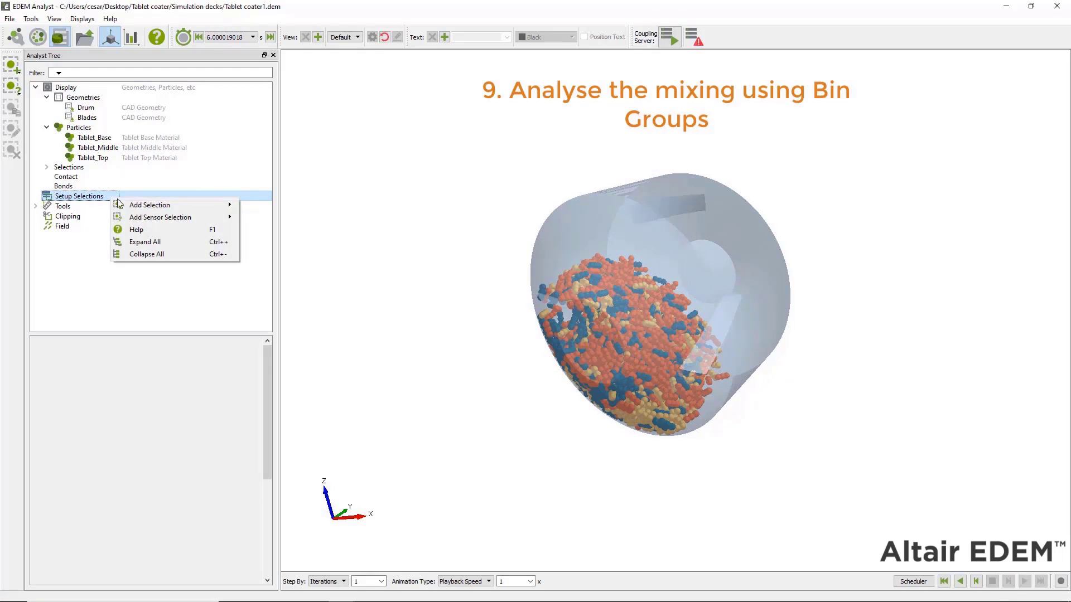
mouse_move(196, 206)
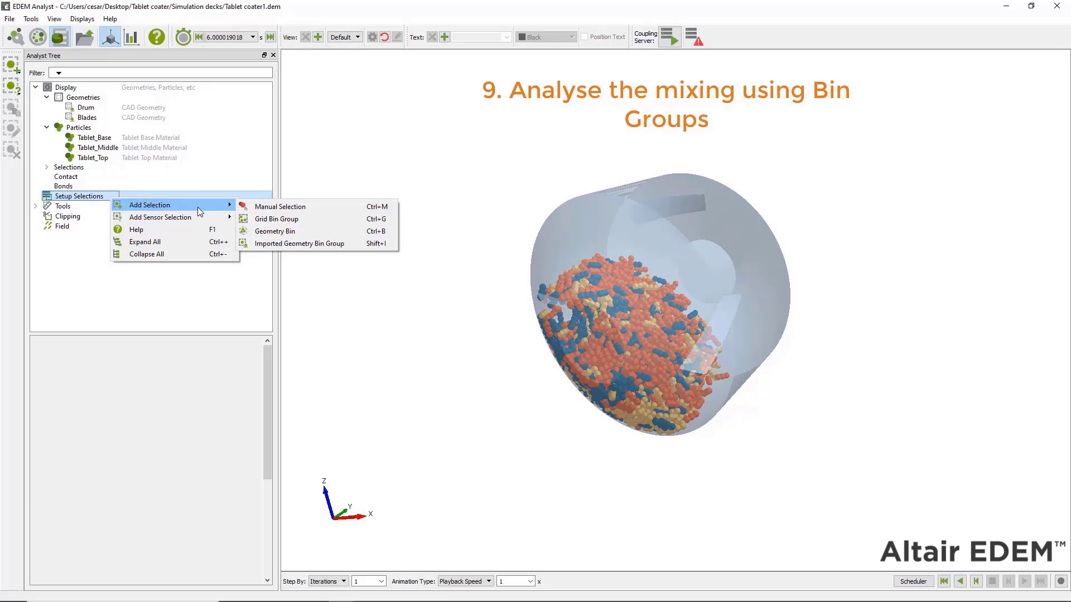
click(319, 220)
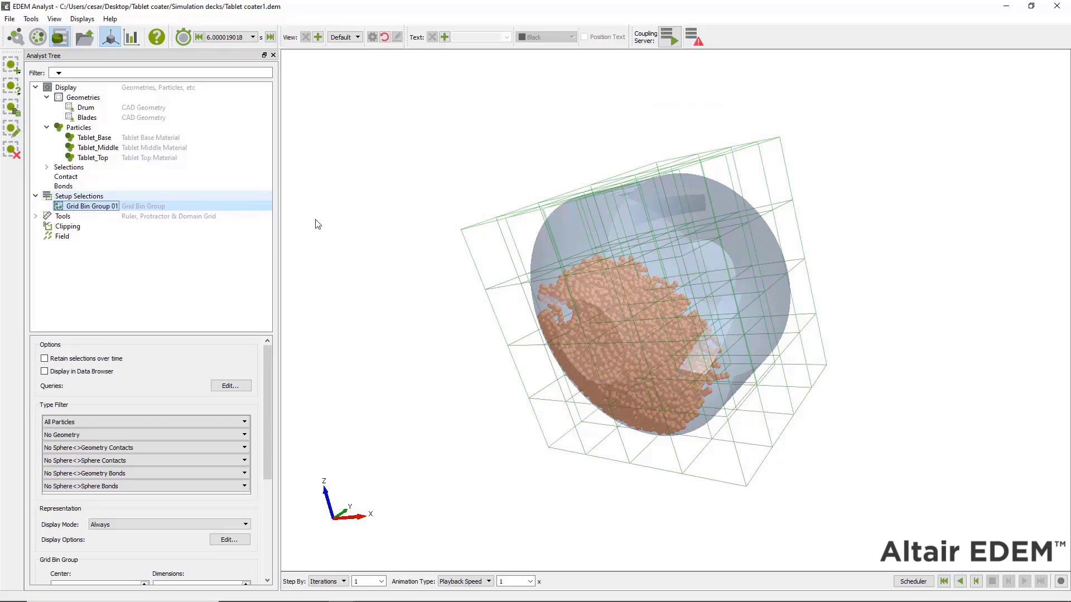
Display all particles with uniform coloring in the Particle Default color and apply it to every particle type
click(86, 131)
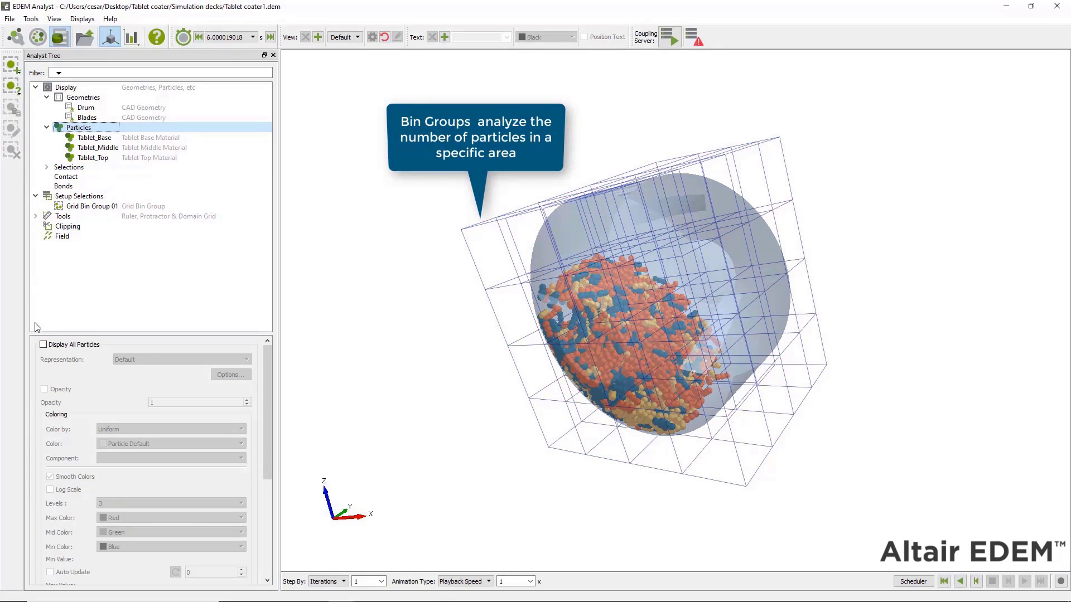
click(43, 345)
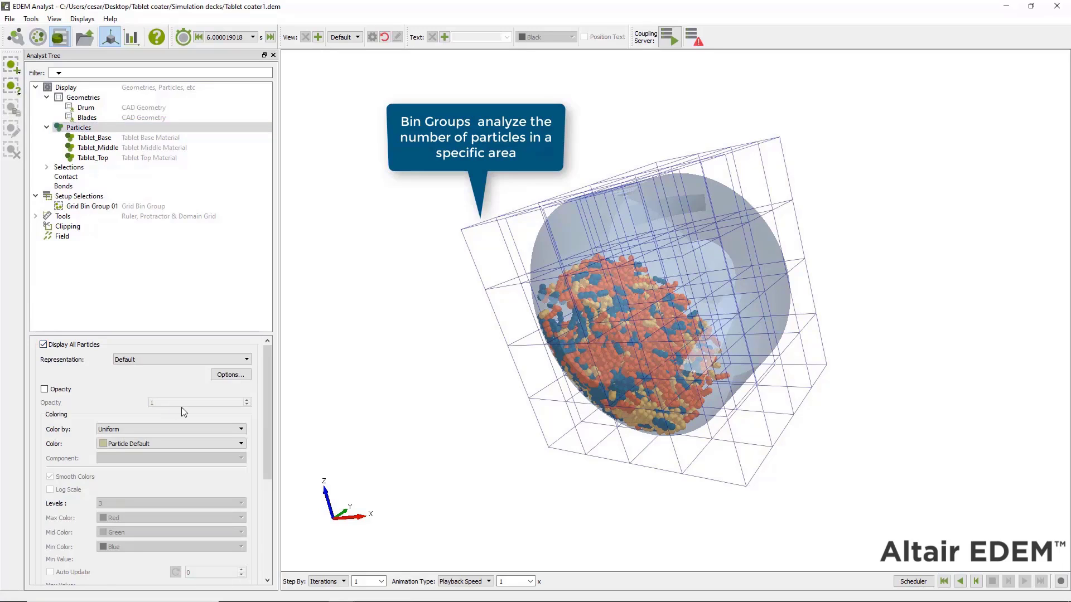
scroll(262, 413, down, 5)
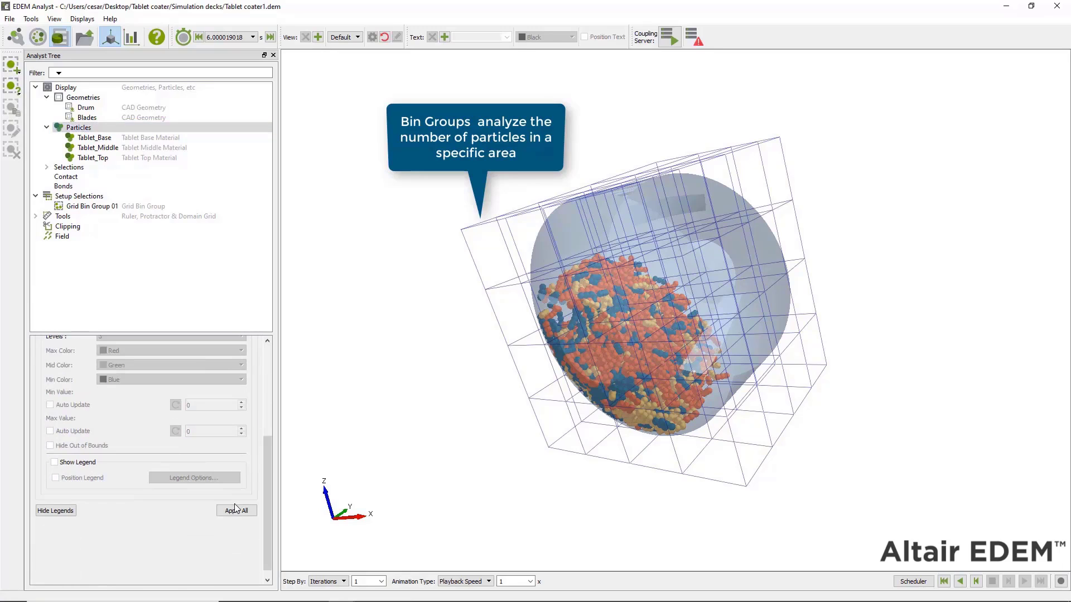
click(234, 510)
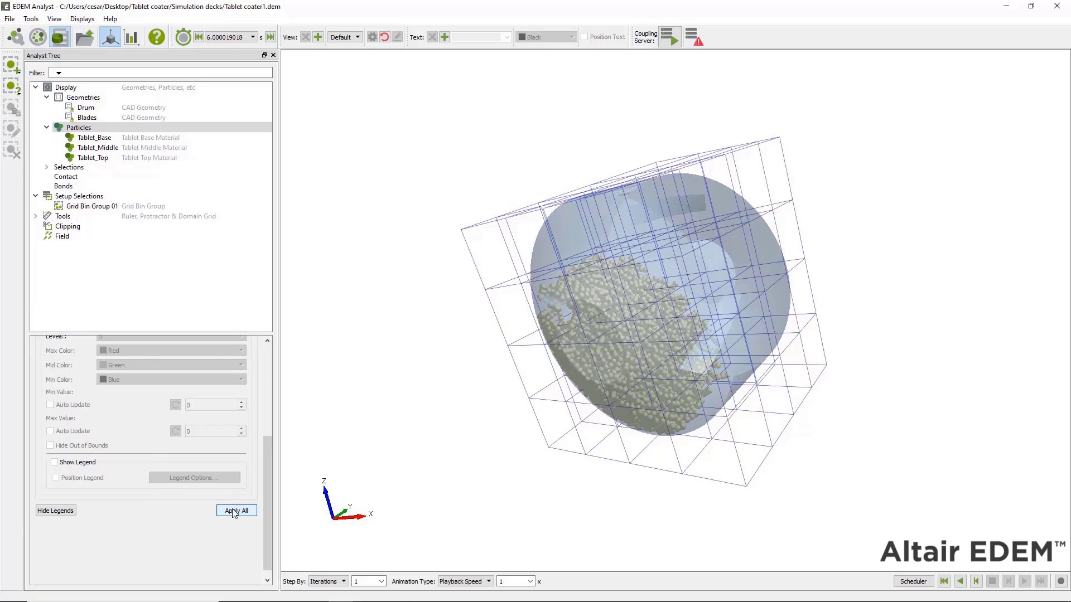
Set the grid bin group's number of bins to 10 in X and 1 in Y, and apply the change
click(90, 206)
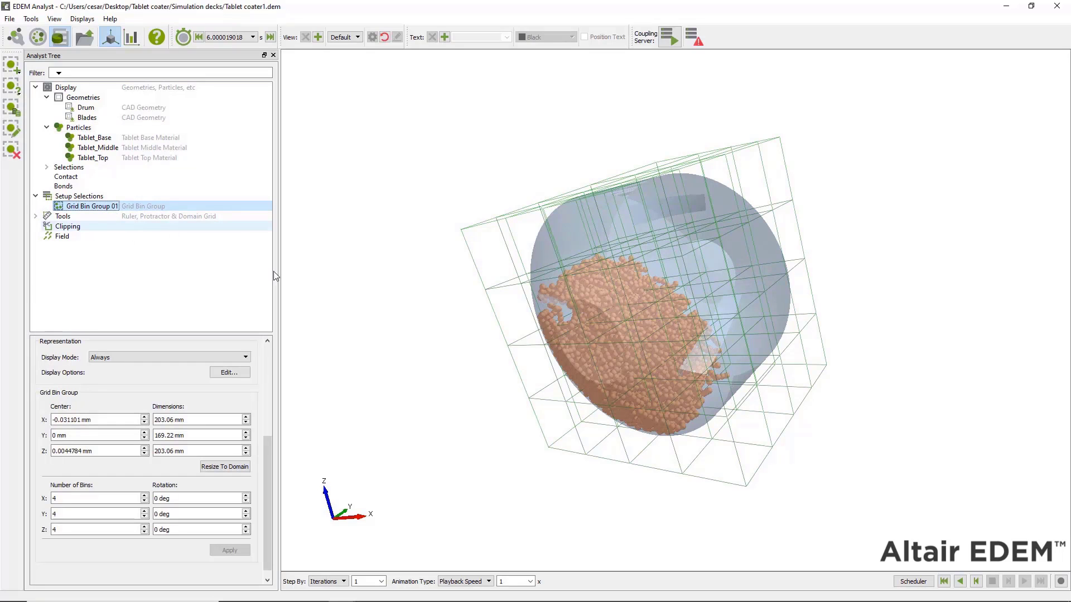
drag(435, 310, 627, 268)
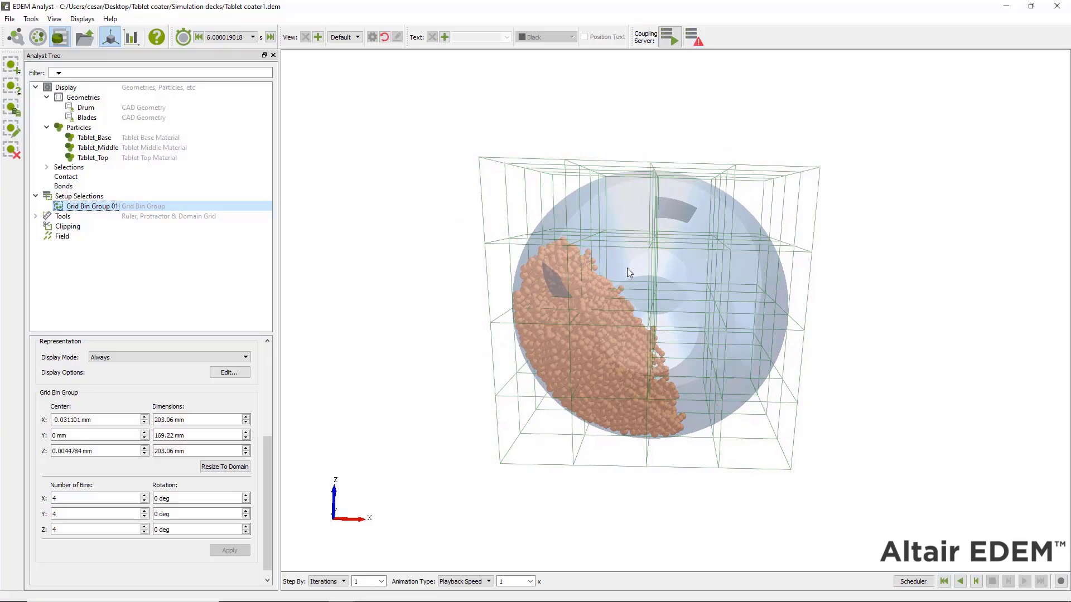
double_click(82, 498)
text(10)
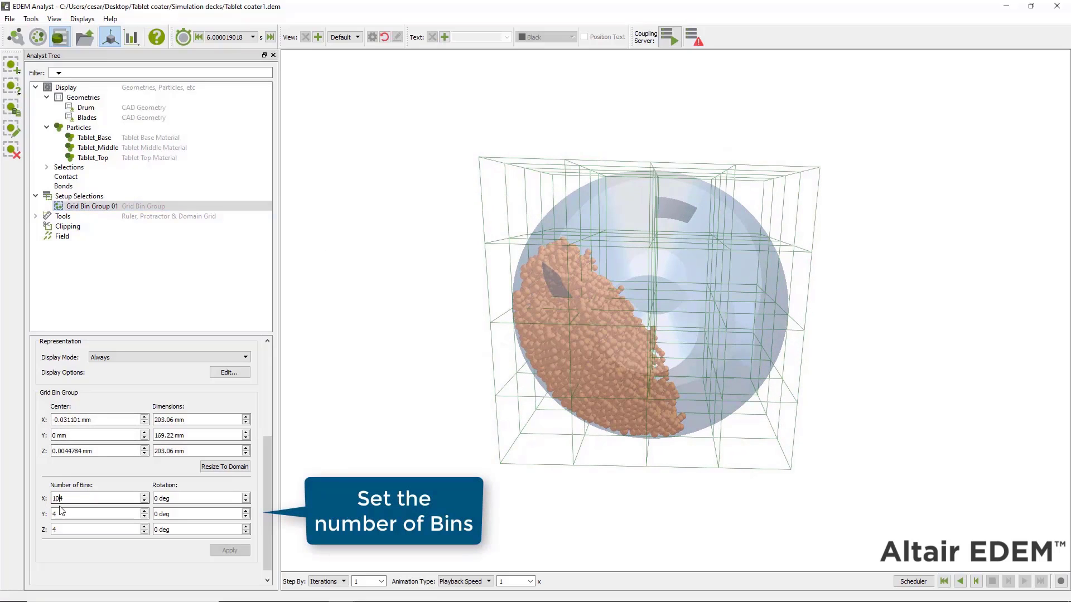
drag(62, 514, 40, 492)
text(10)
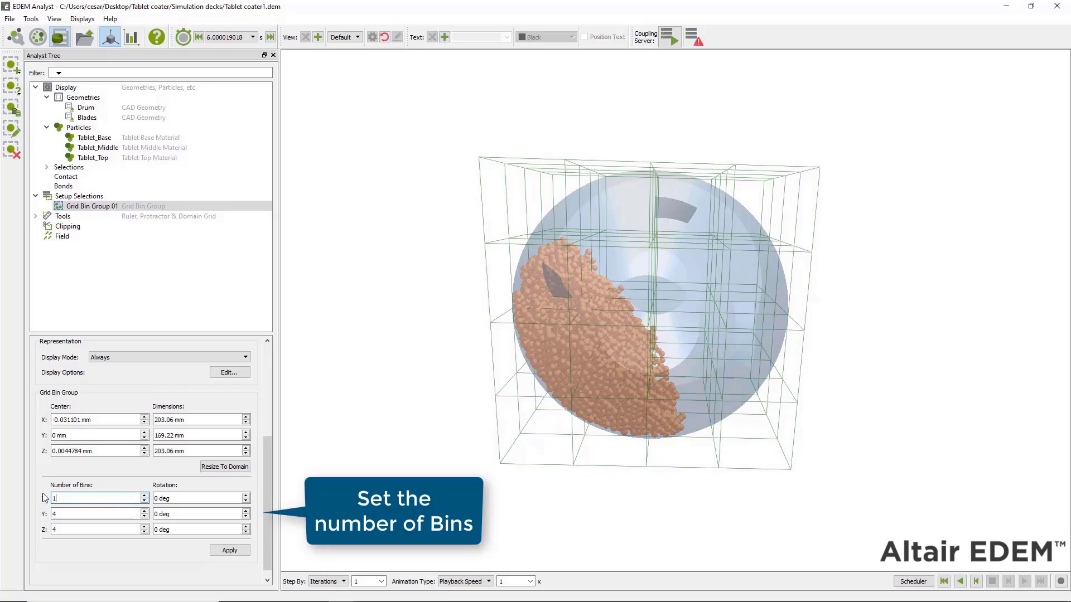
double_click(55, 513)
text(1)
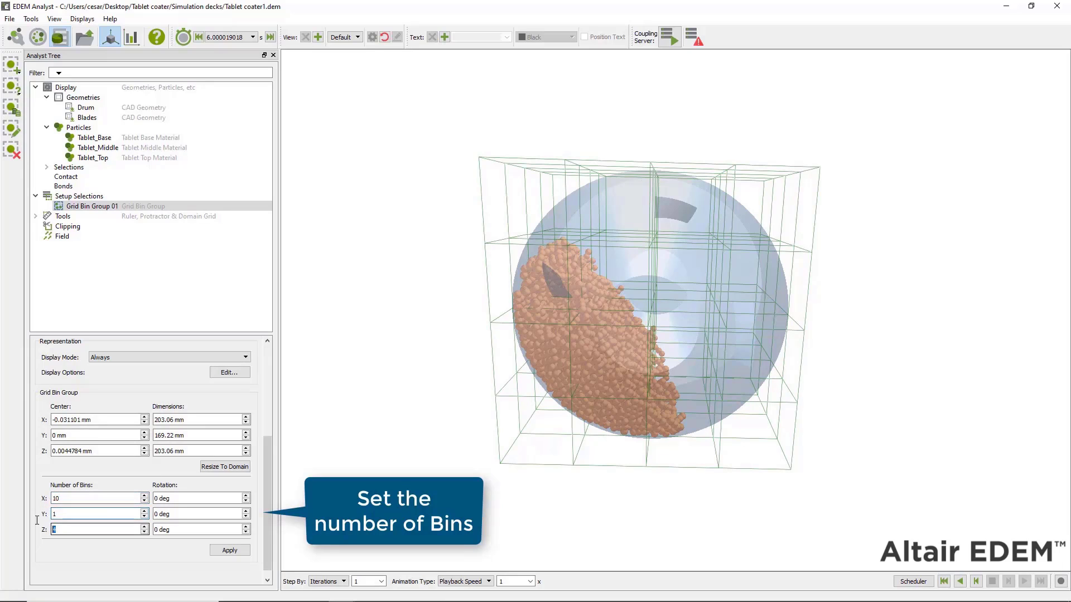
click(220, 551)
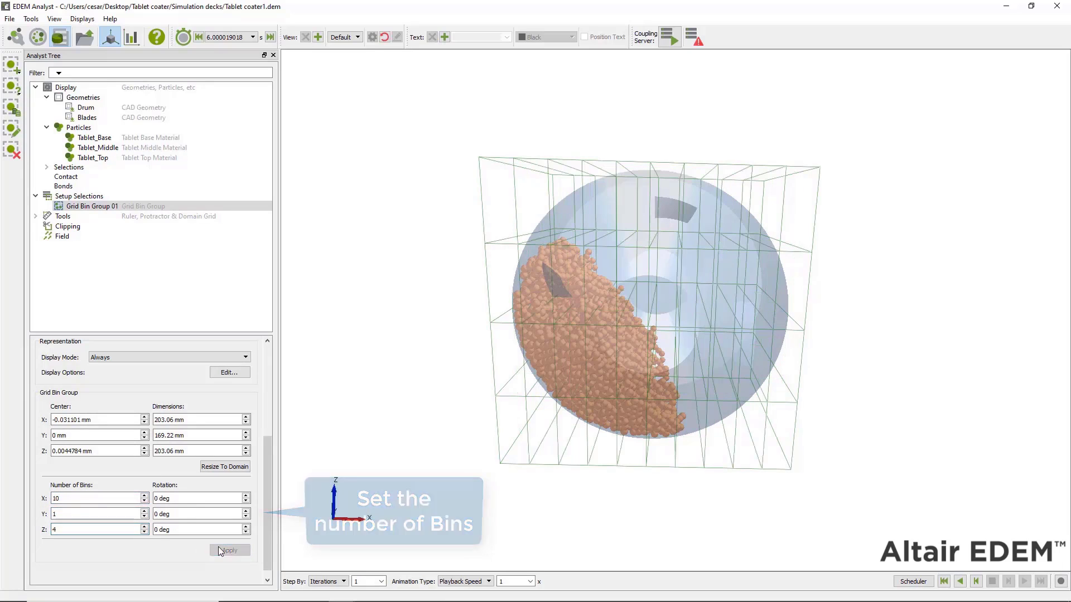
Set the grid bin group's display mode to If Populated
drag(370, 433, 803, 292)
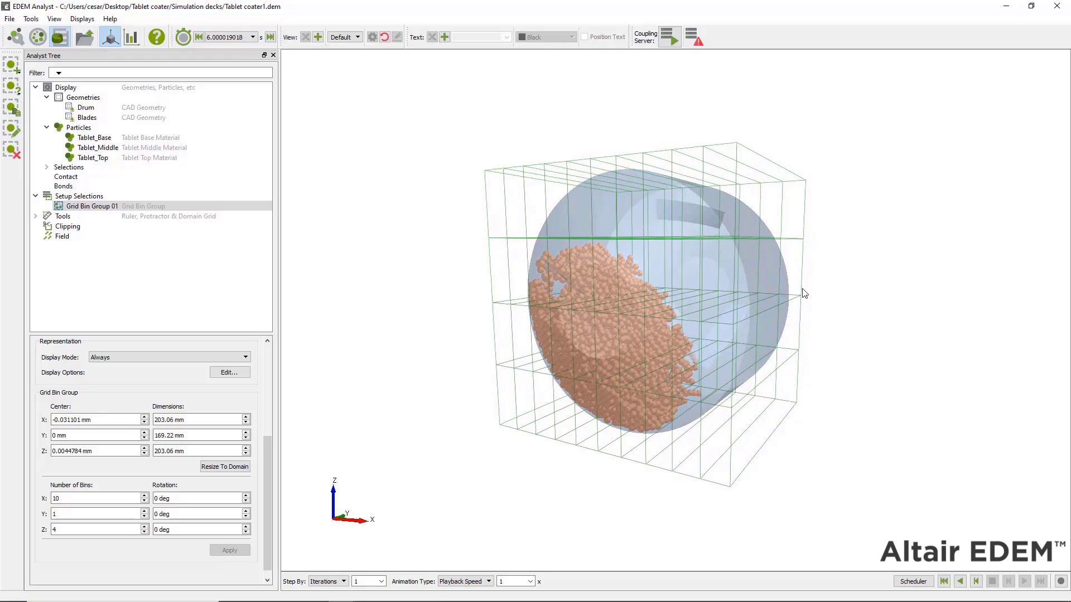
click(246, 356)
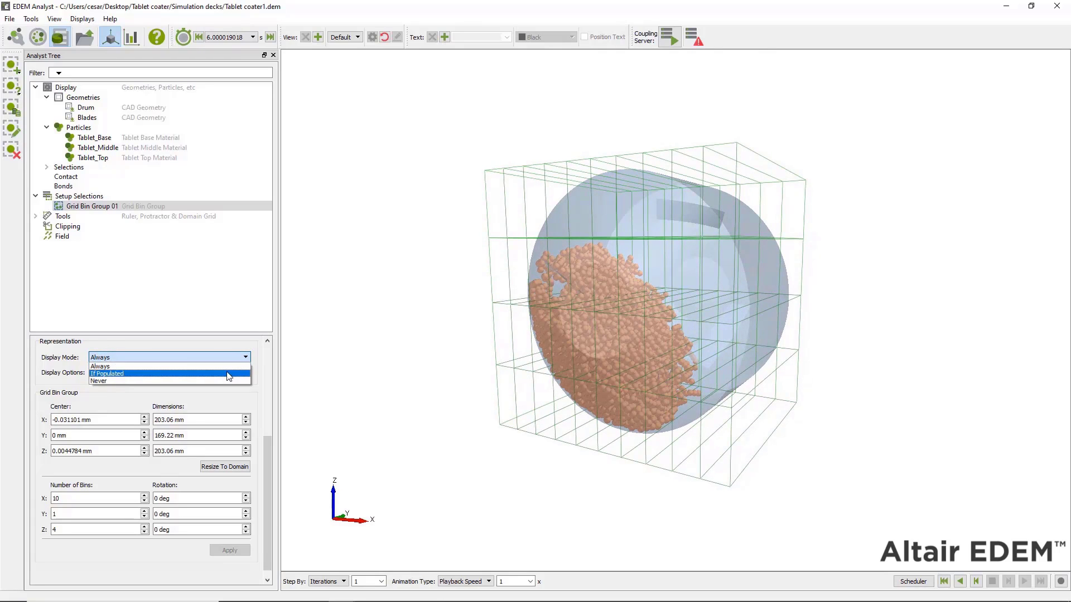
click(228, 374)
Add a Number of Particles query for Tablet_Base to the grid bin group
scroll(234, 385, up, 5)
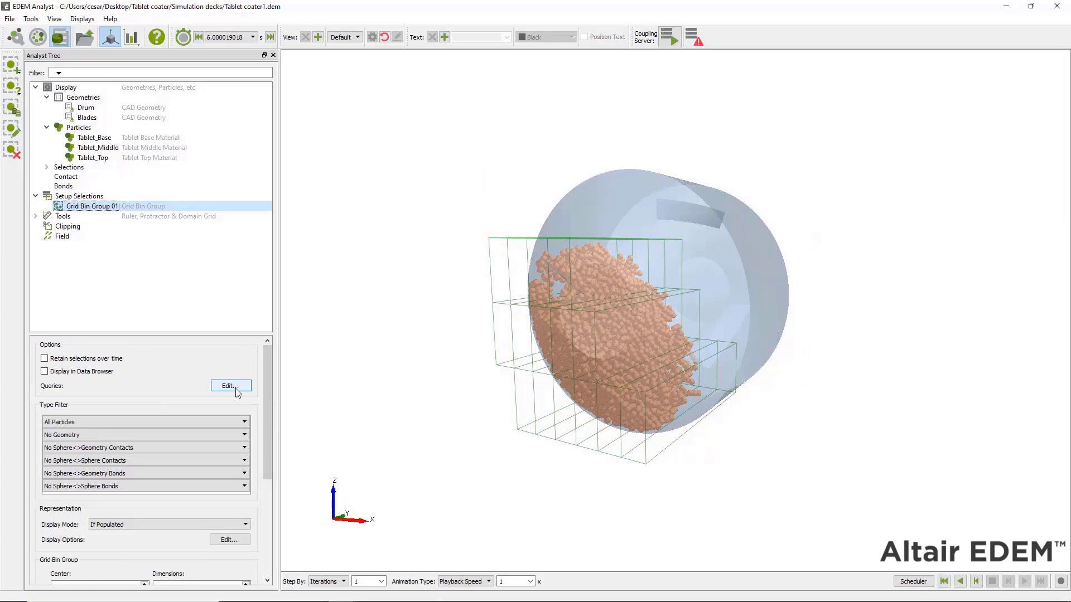
click(235, 388)
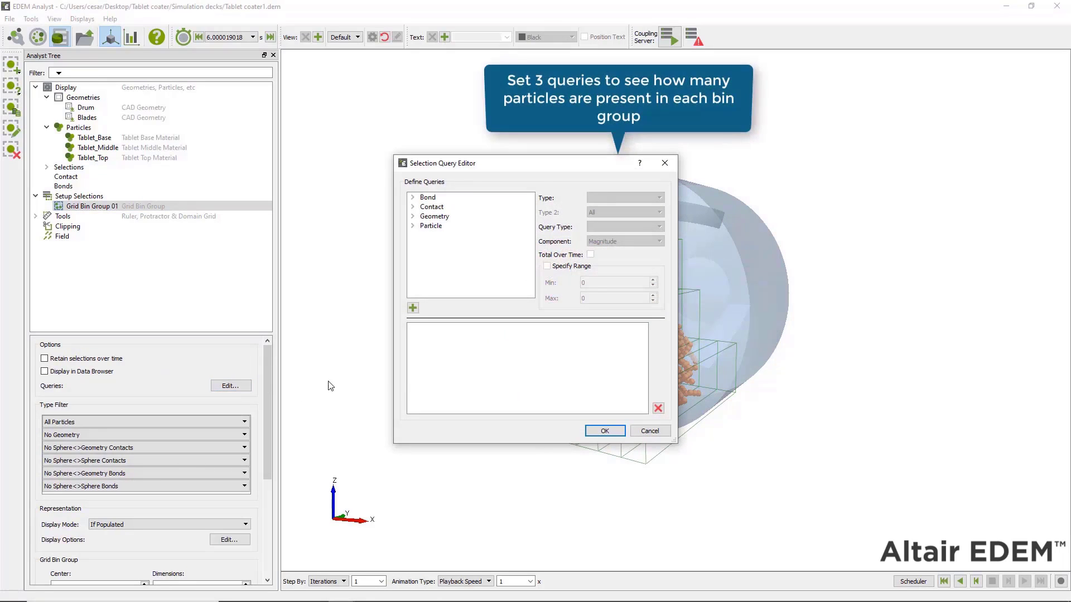
click(413, 227)
scroll(443, 257, down, 3)
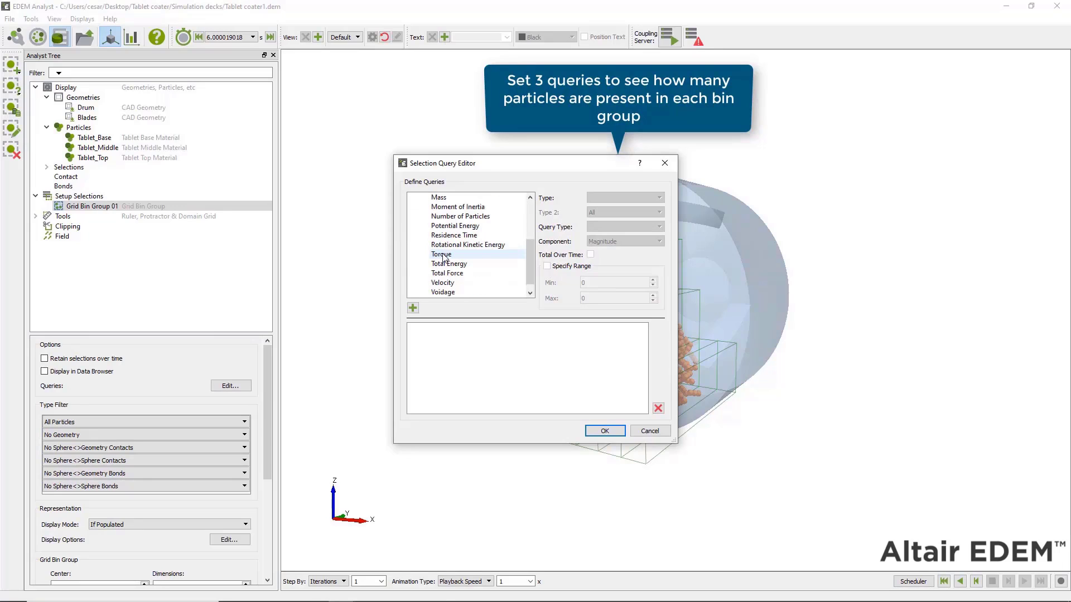
click(460, 216)
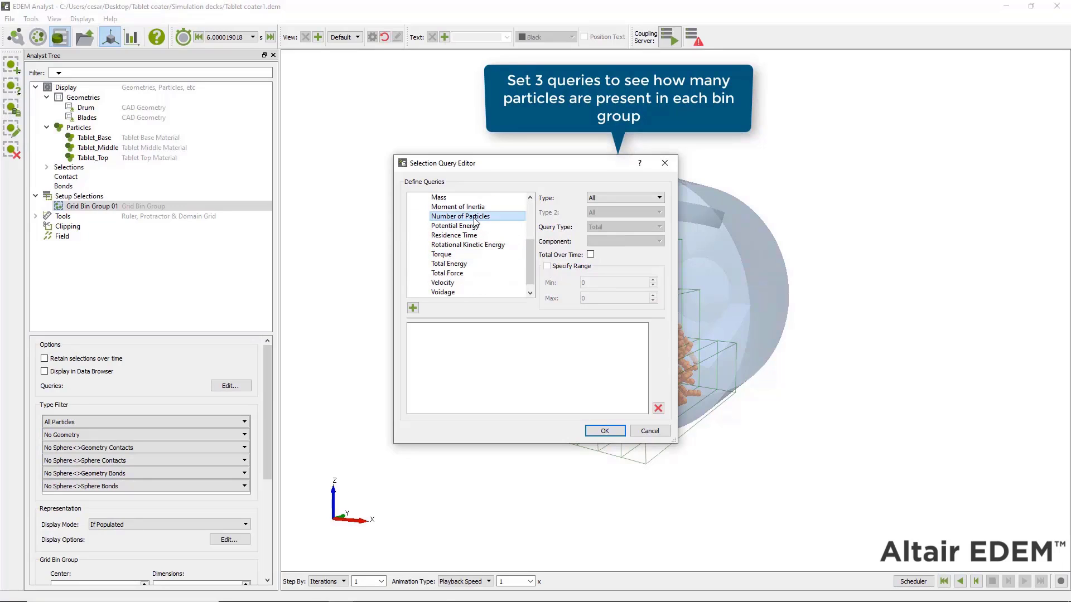
click(662, 198)
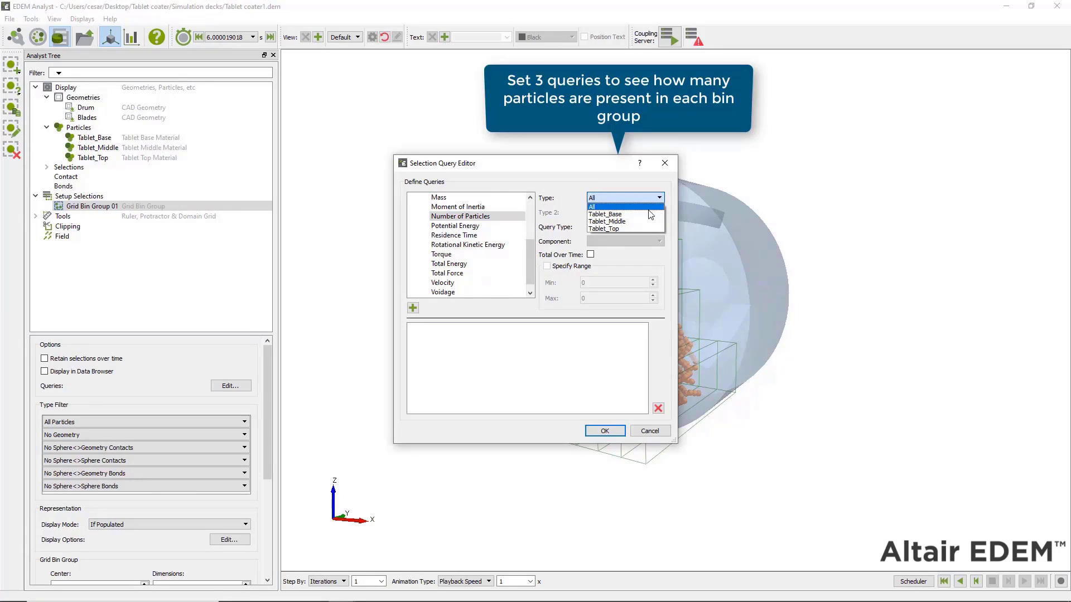
click(648, 214)
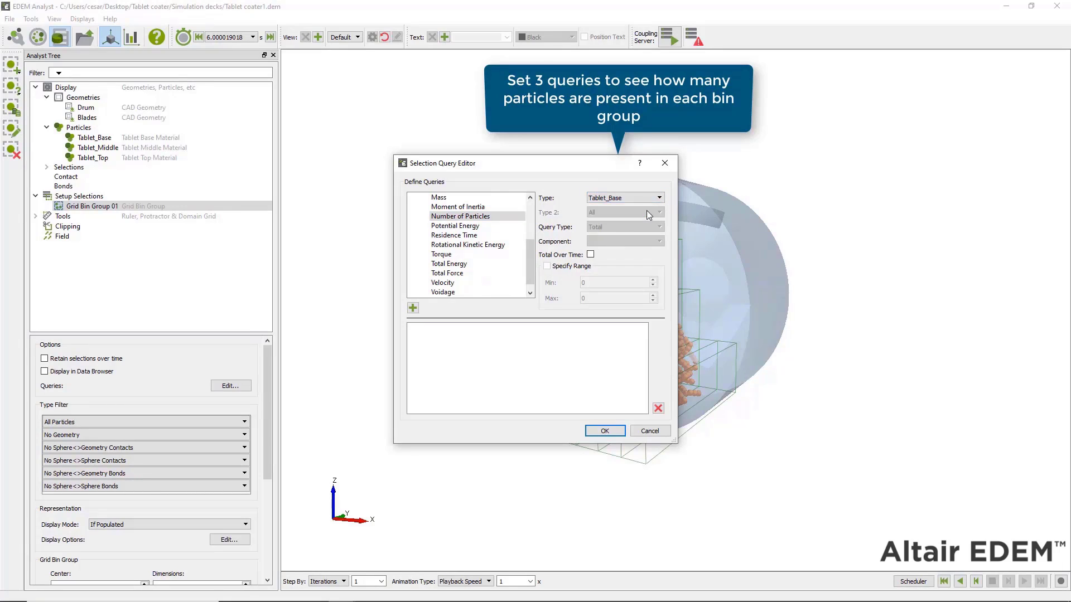
click(413, 308)
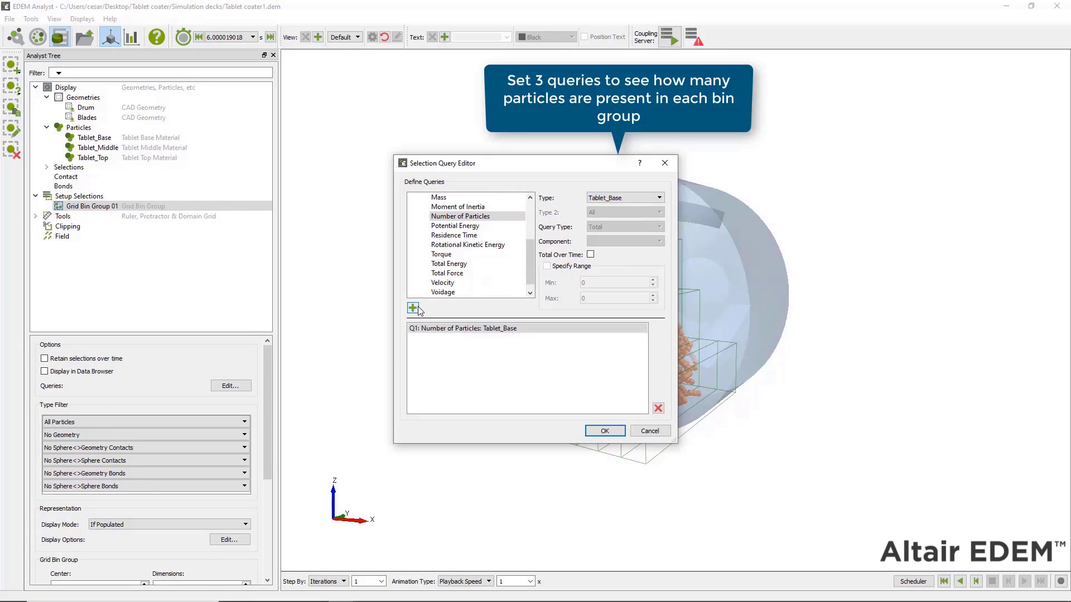
Add Number of Particles queries for Tablet_Middle and Tablet_Top and accept the query list
click(639, 199)
click(629, 221)
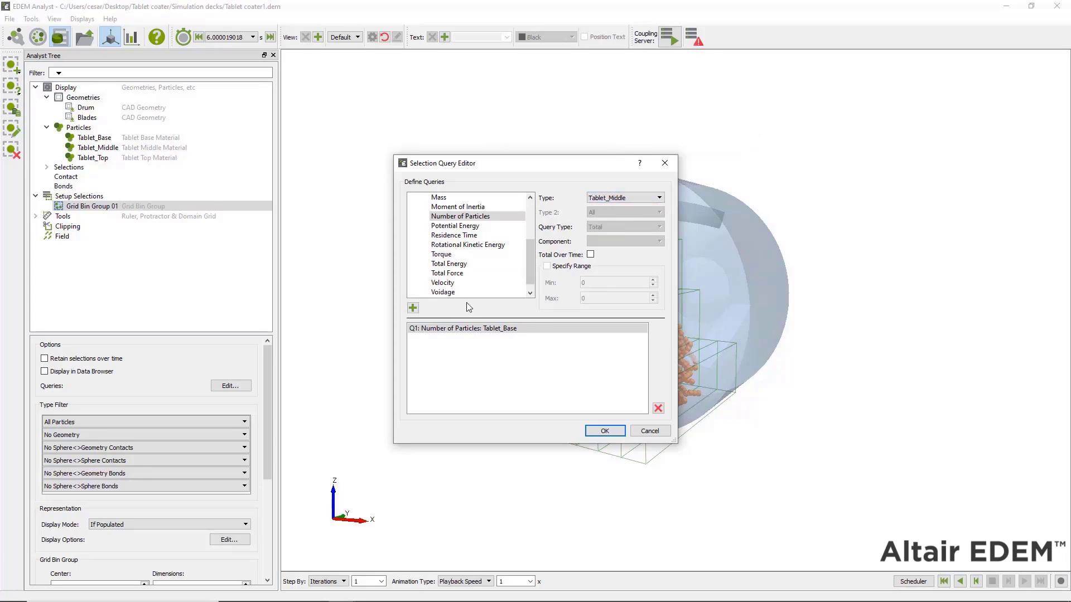
click(413, 308)
click(613, 198)
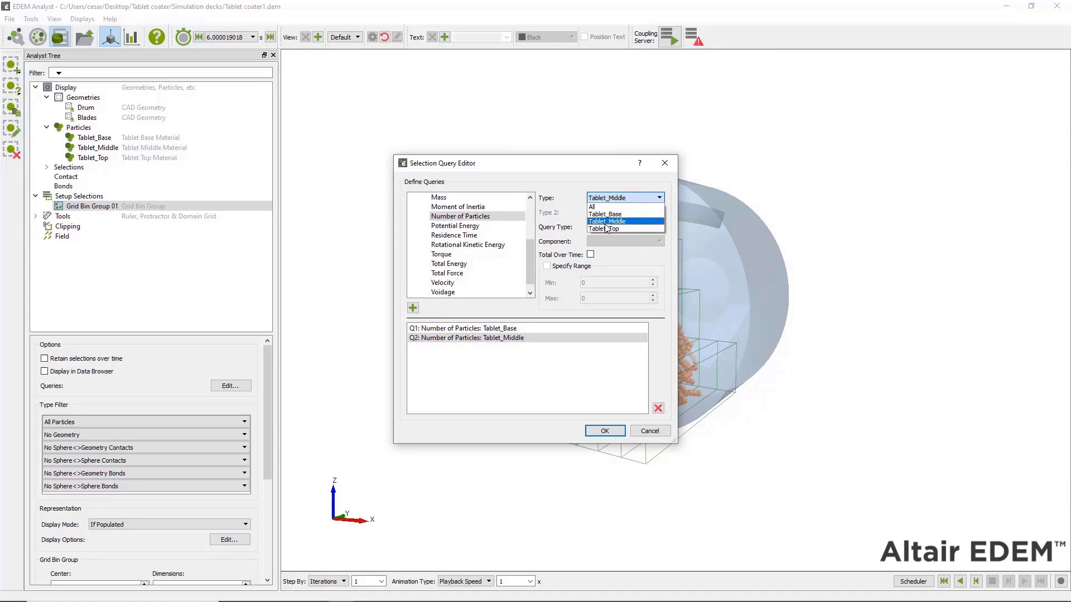
click(625, 230)
click(413, 309)
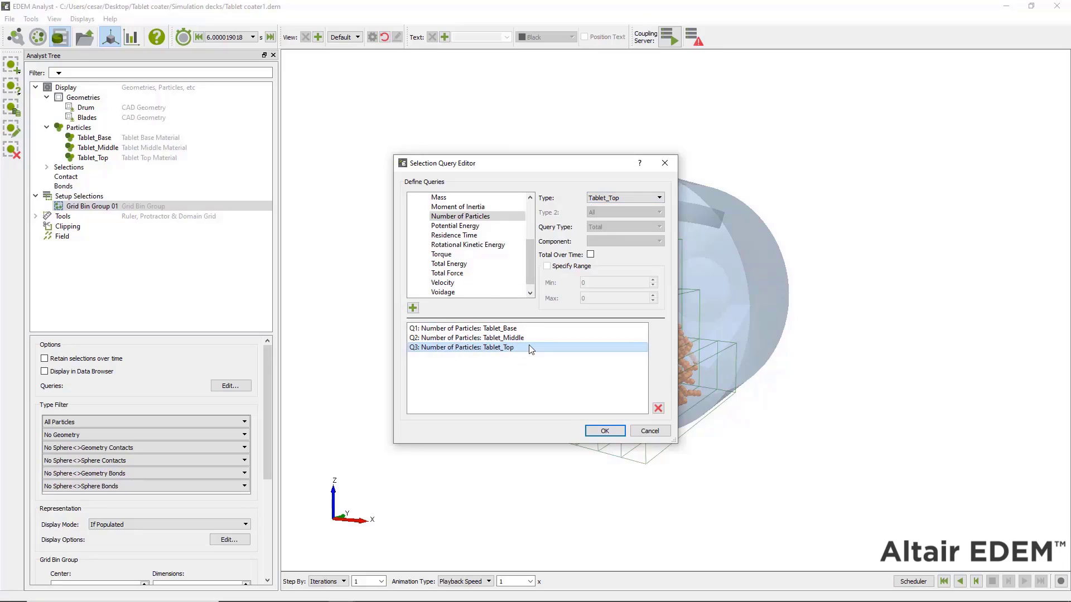
click(604, 431)
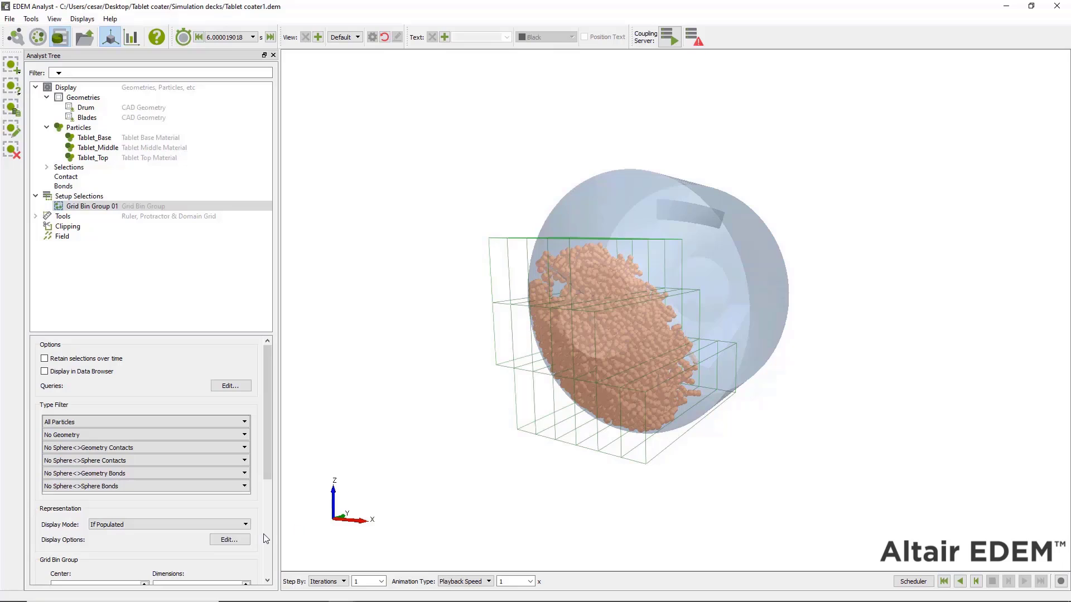
Color the bins by the Tablet_Base particle count with a legend, turning off auto update and fixing the range from 0 to 45
click(245, 540)
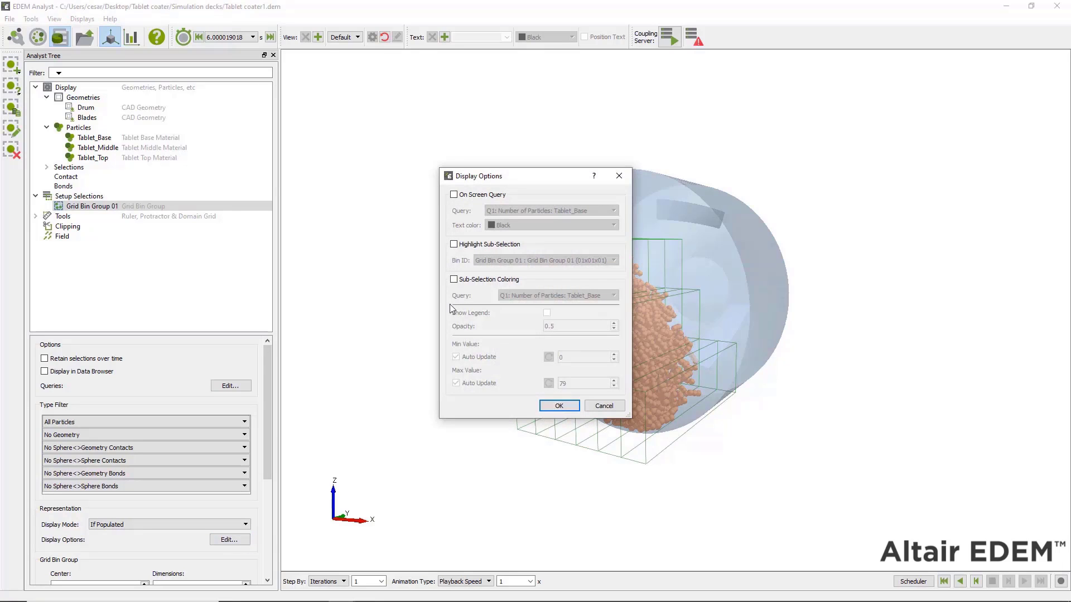
click(454, 280)
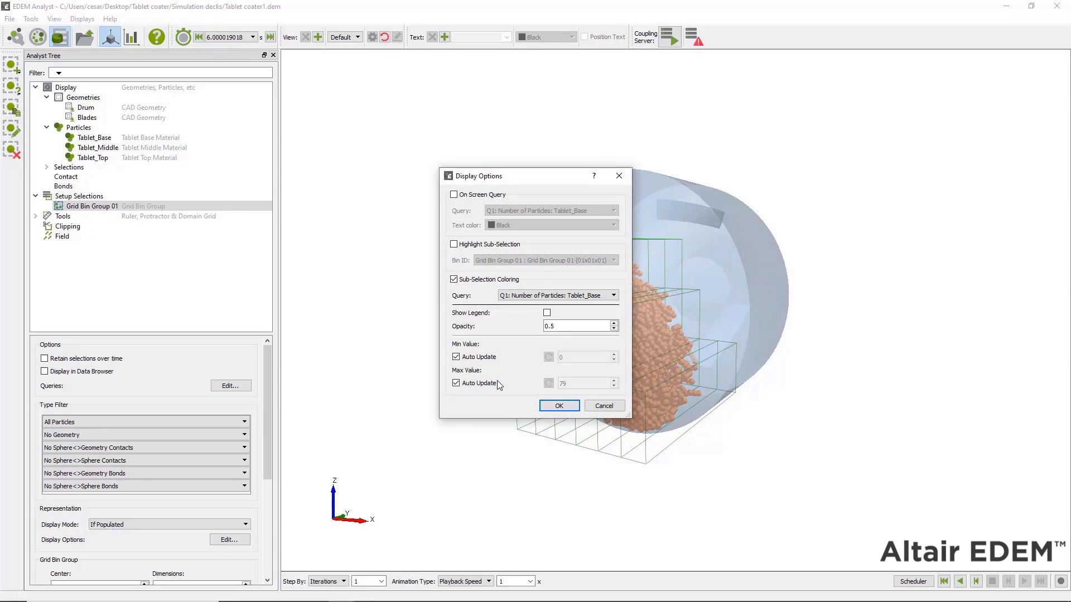
click(546, 313)
click(456, 357)
click(466, 384)
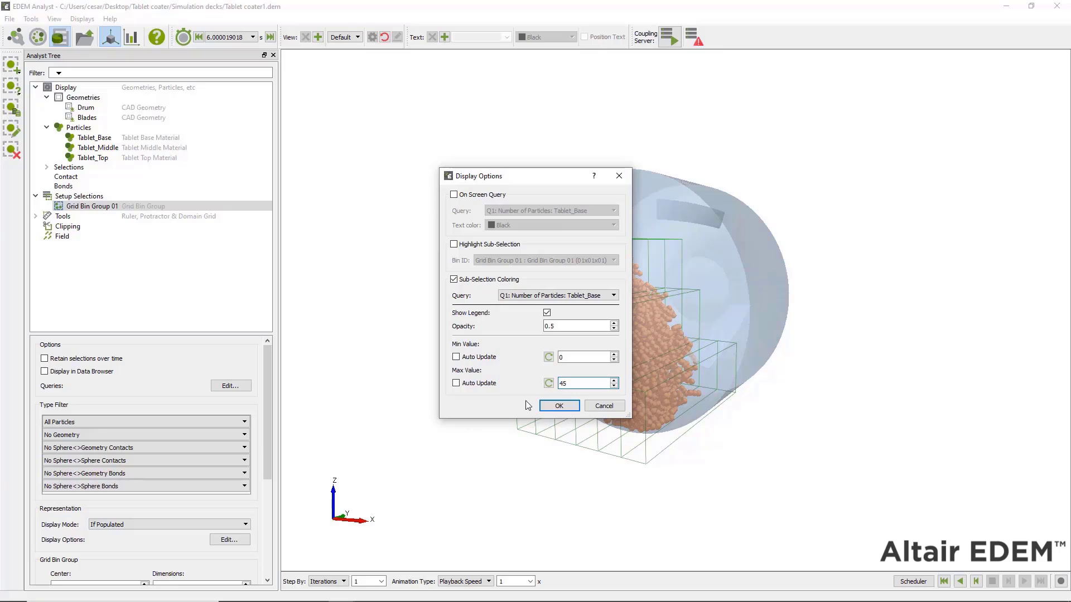
click(541, 408)
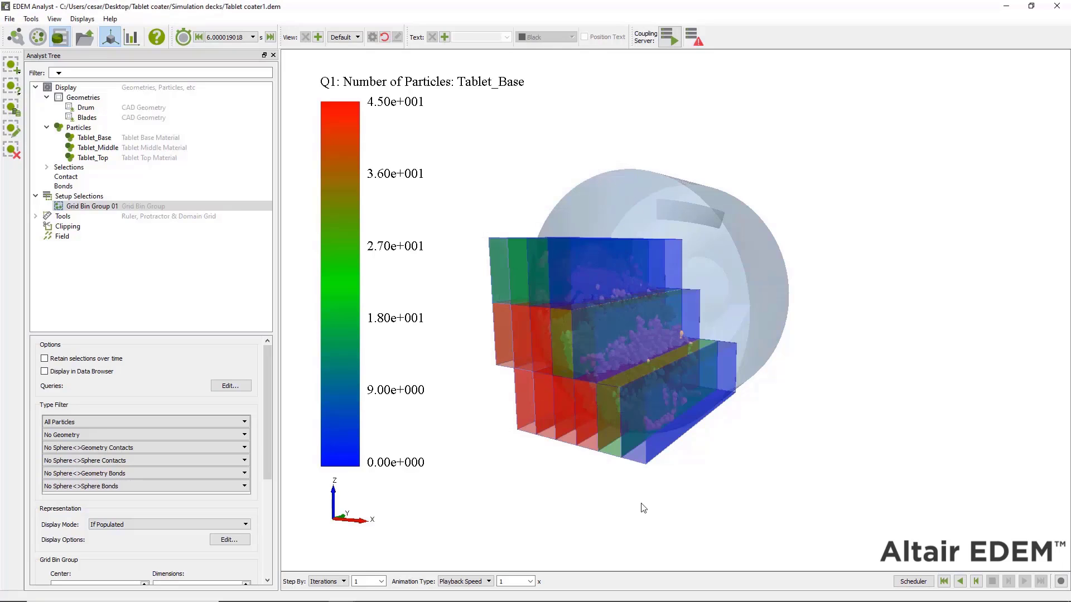
Return to the simulation start and advance through successive time steps to examine the Tablet_Base count in each bin
drag(735, 449, 801, 447)
drag(574, 121, 603, 108)
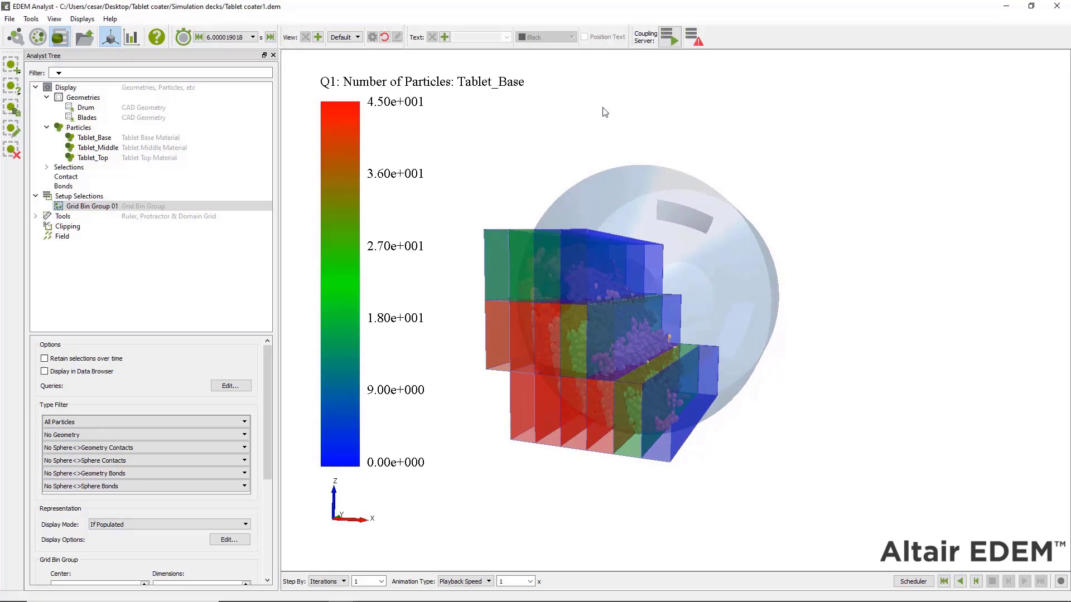
click(943, 581)
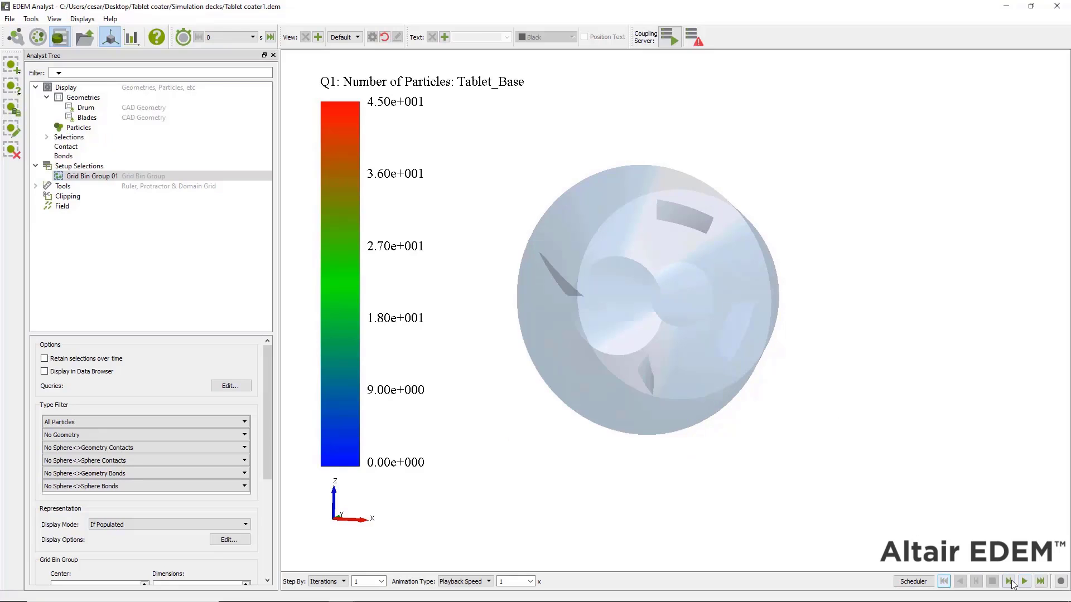
click(1009, 581)
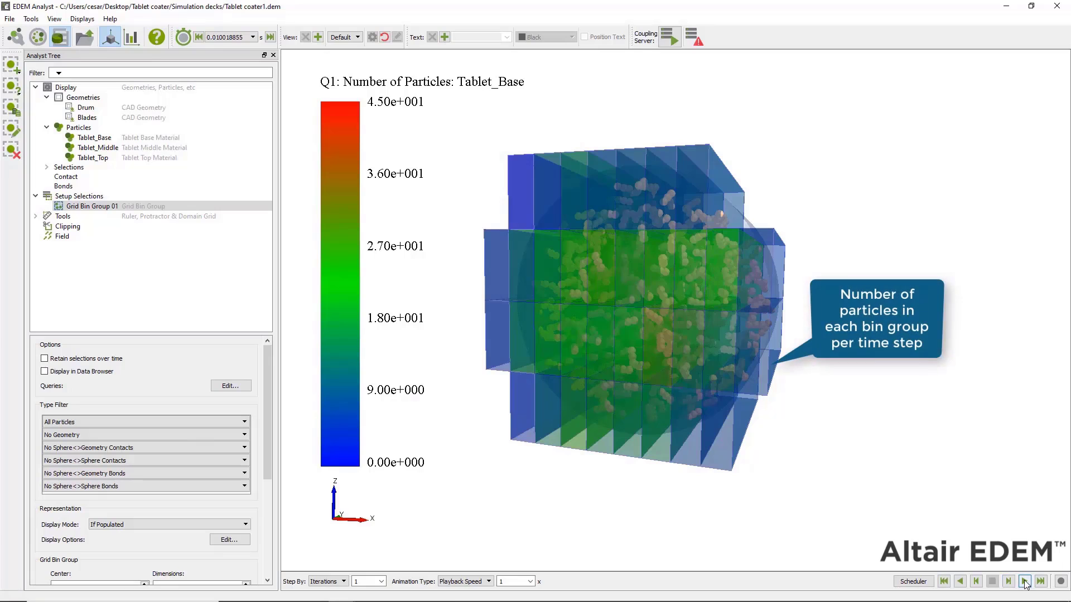
click(1009, 582)
click(1009, 581)
click(1009, 581)
click(1010, 581)
click(1009, 582)
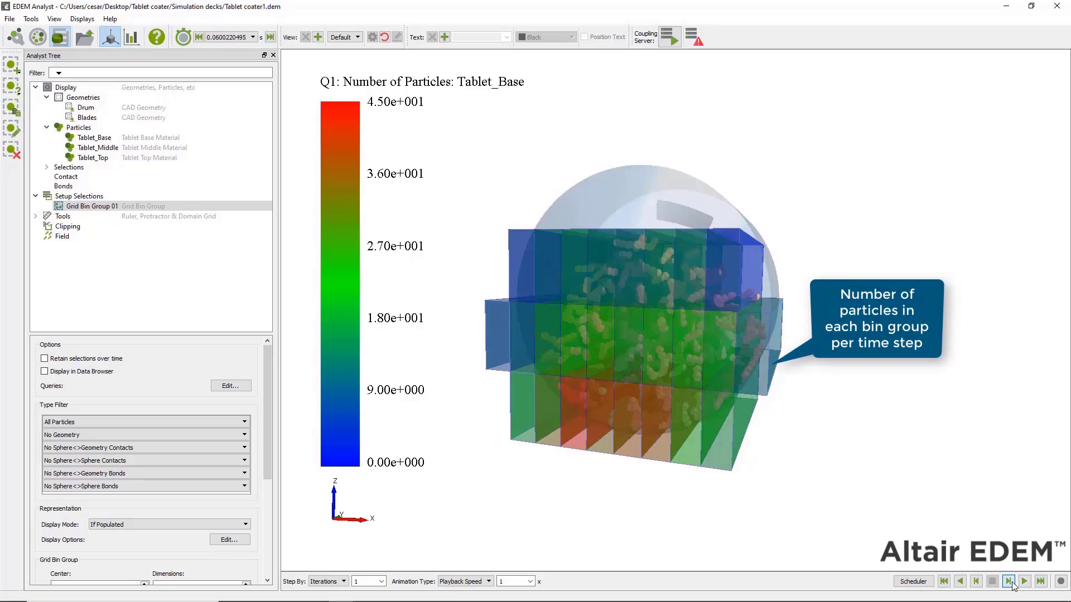
click(1010, 582)
click(1010, 582)
click(1009, 582)
click(1009, 582)
click(1009, 581)
click(1010, 582)
click(1009, 582)
click(1009, 581)
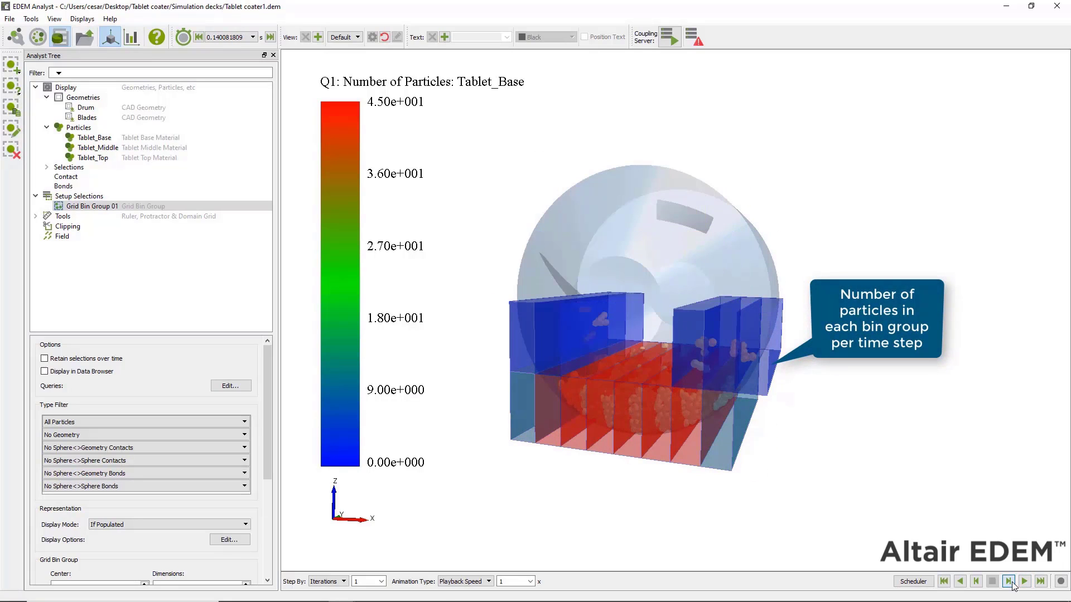
click(1010, 581)
click(1009, 582)
click(1009, 582)
click(1009, 581)
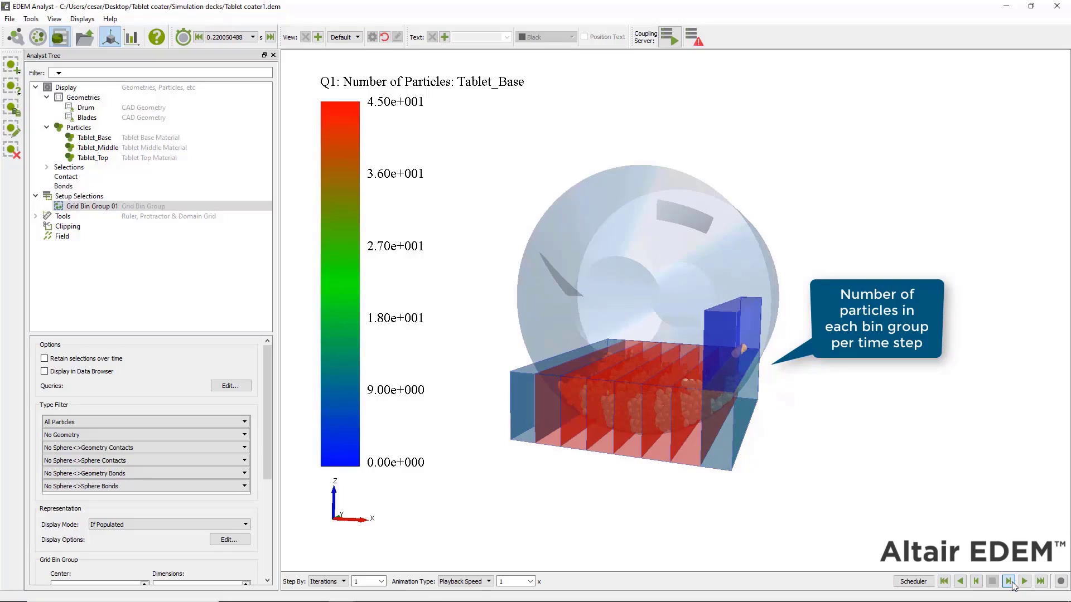
Turn on the on-screen query for the grid bin group, using Q2: Number of Particles: Tablet_Middle
click(245, 386)
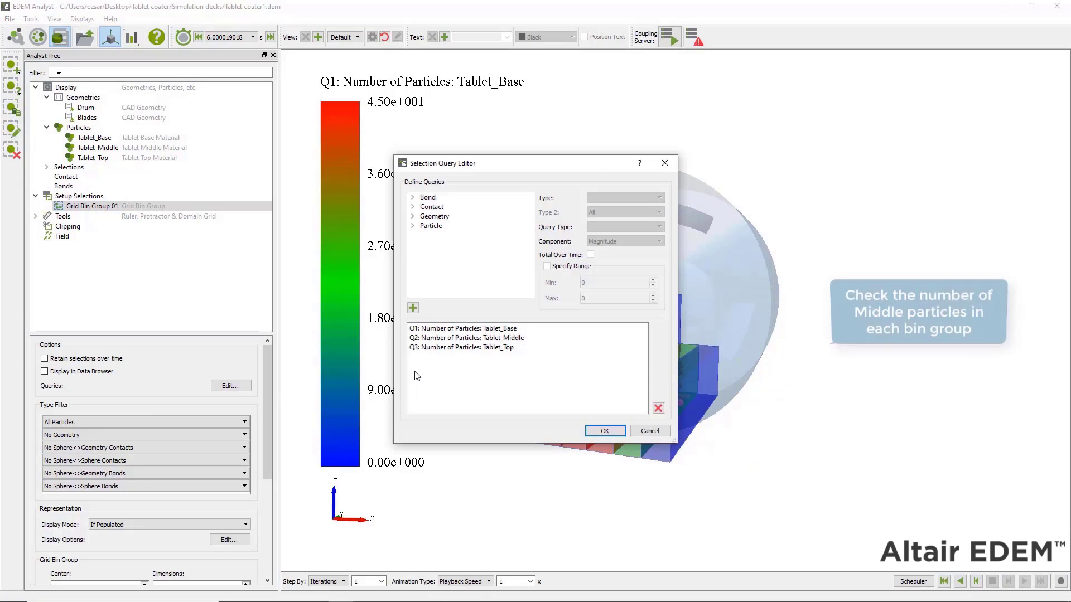
click(446, 338)
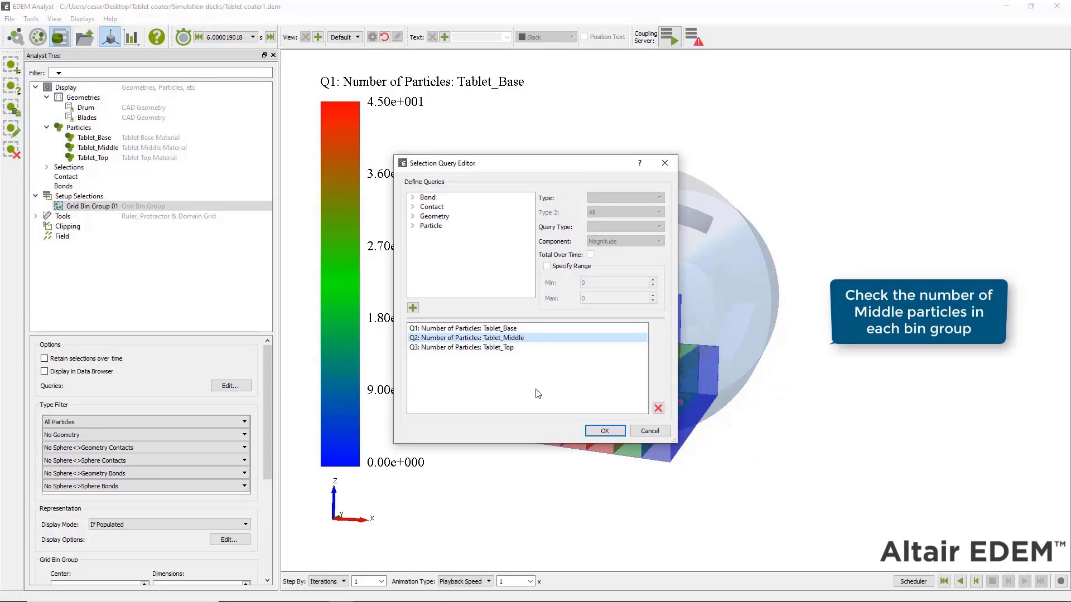
click(611, 433)
click(229, 540)
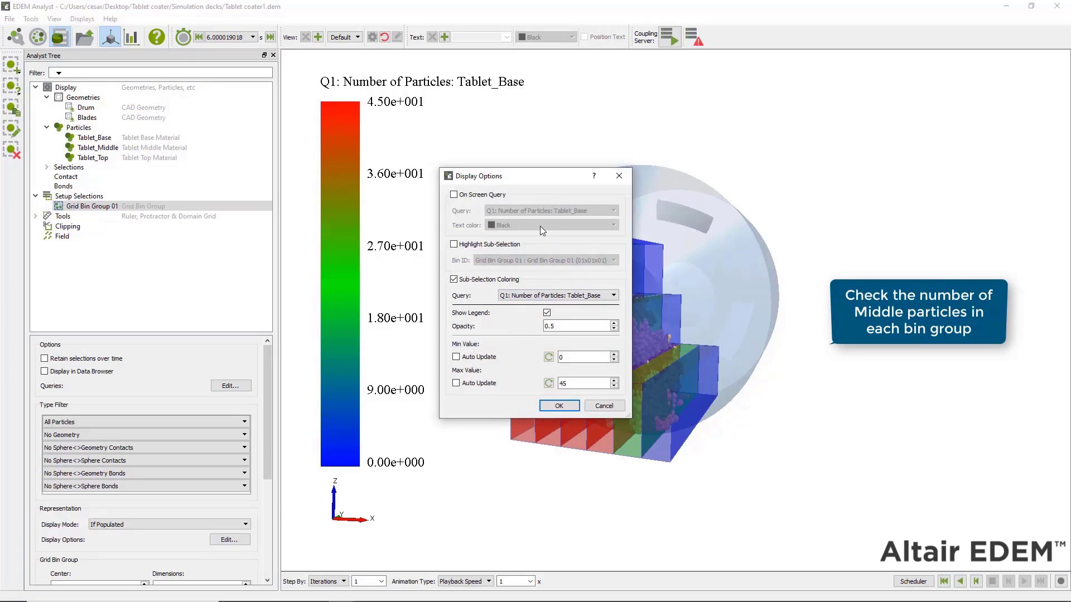
click(456, 195)
click(527, 212)
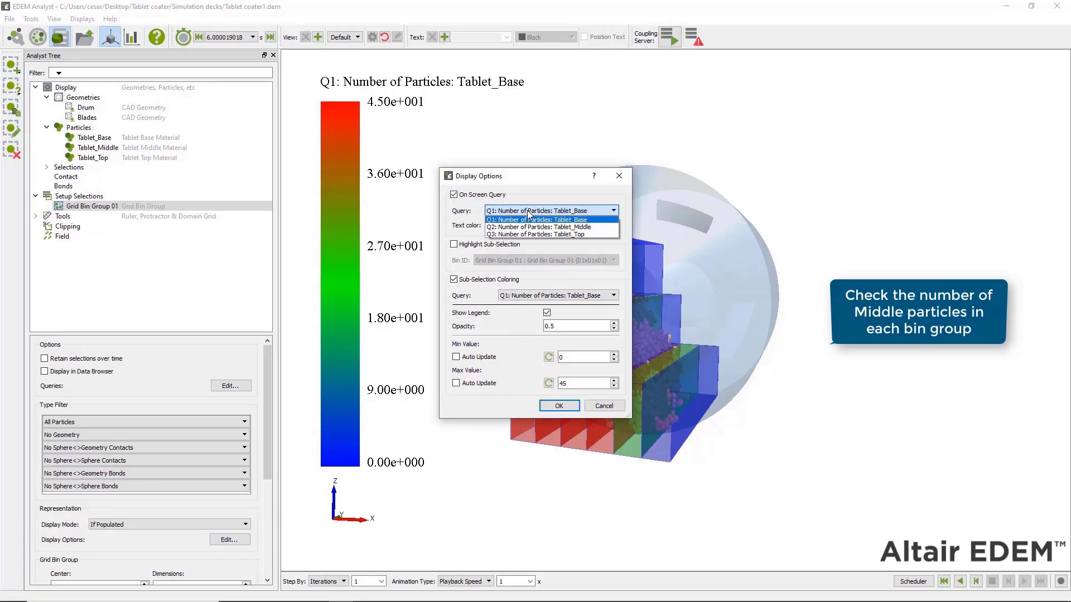
click(530, 226)
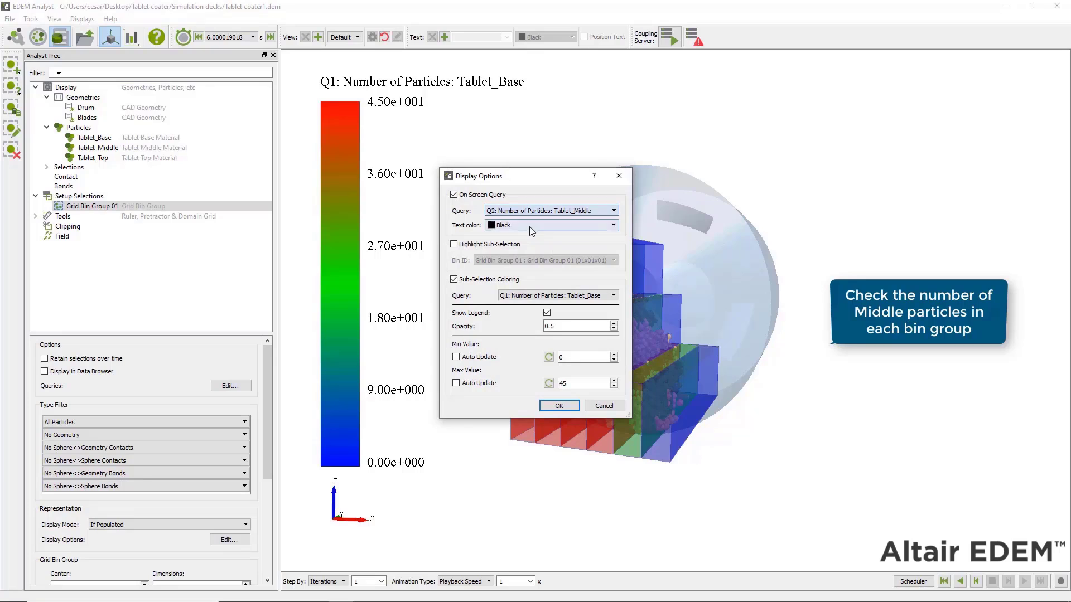
click(558, 406)
Hide the grid bin group by setting its display mode to Never
scroll(560, 479, up, 3)
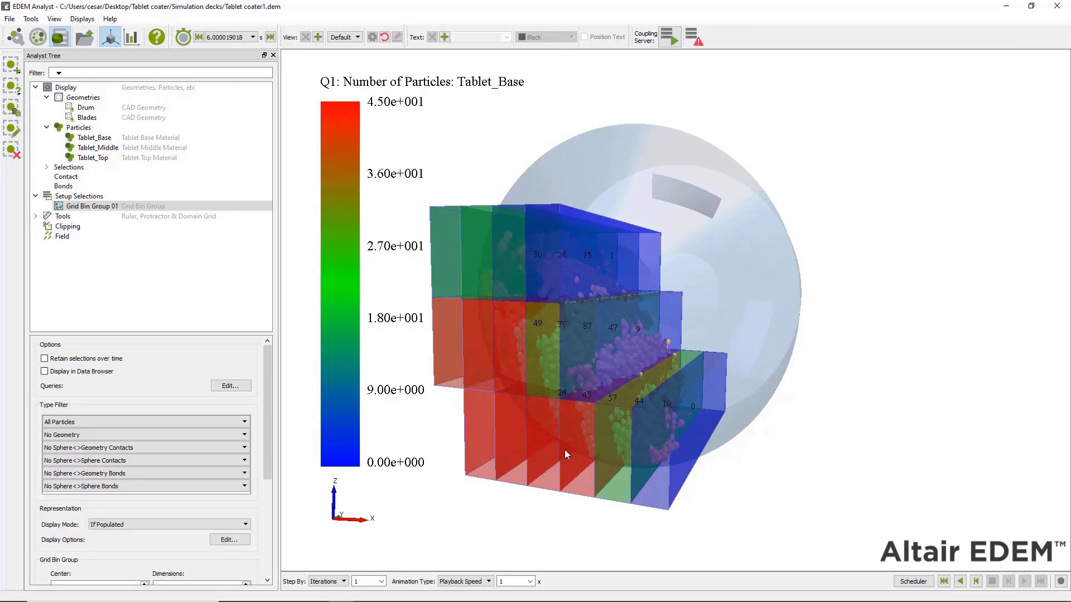
drag(565, 449, 669, 443)
drag(451, 333, 502, 292)
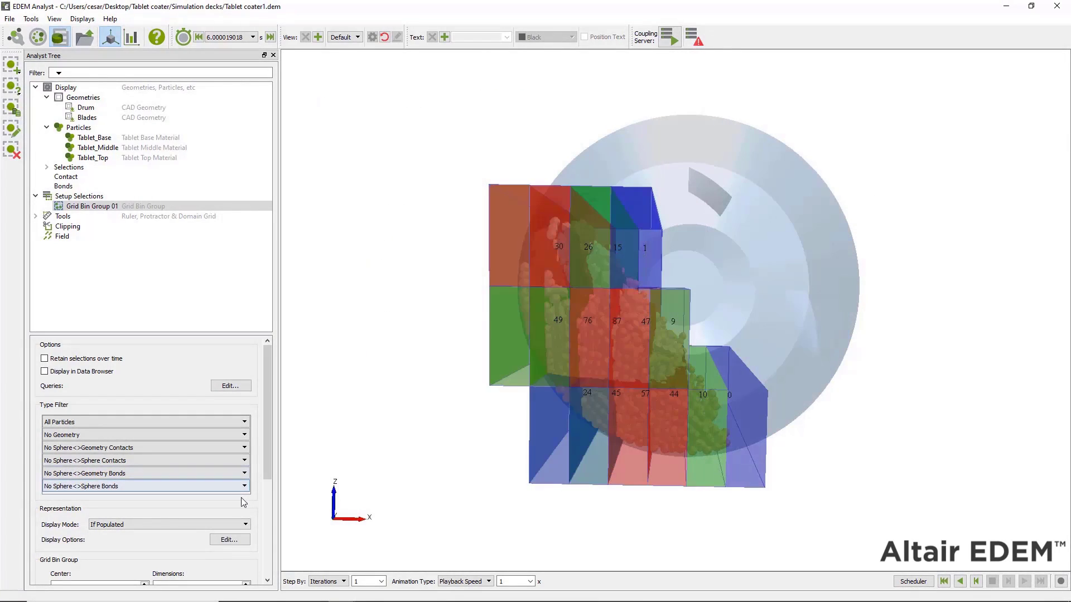
click(244, 525)
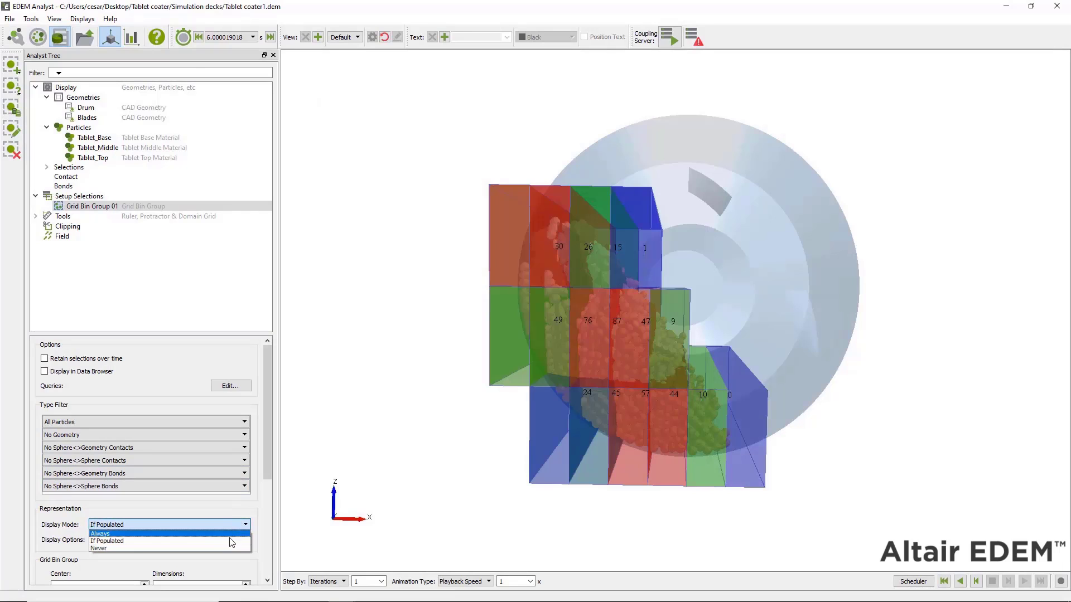
click(228, 548)
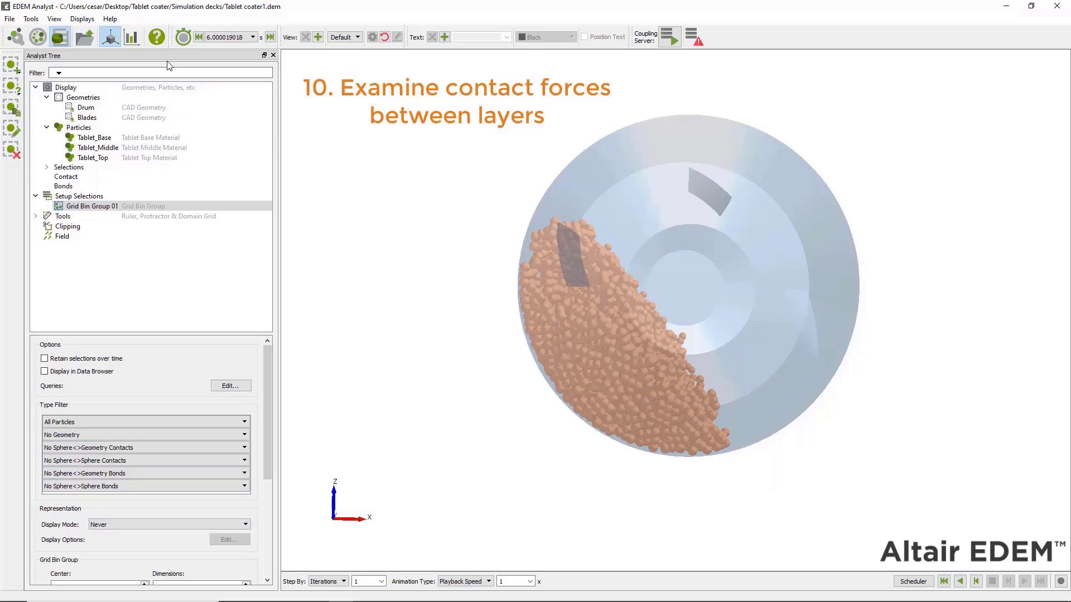
Start a line graph of the Contact group, with Tablet_Base as the first type and Tablet_Top as the second
click(132, 37)
click(105, 75)
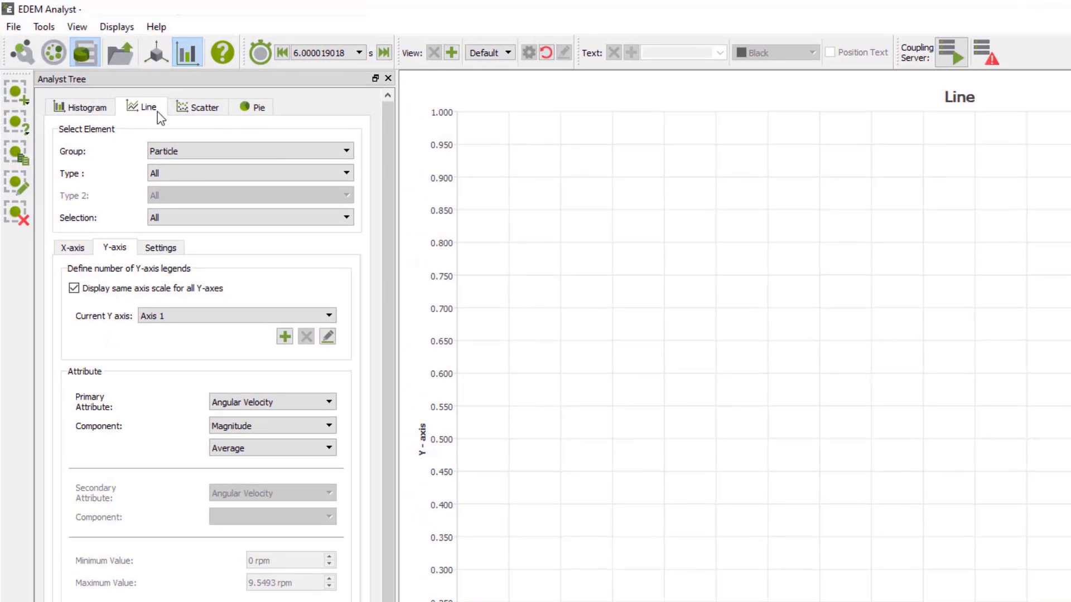
click(321, 147)
click(328, 186)
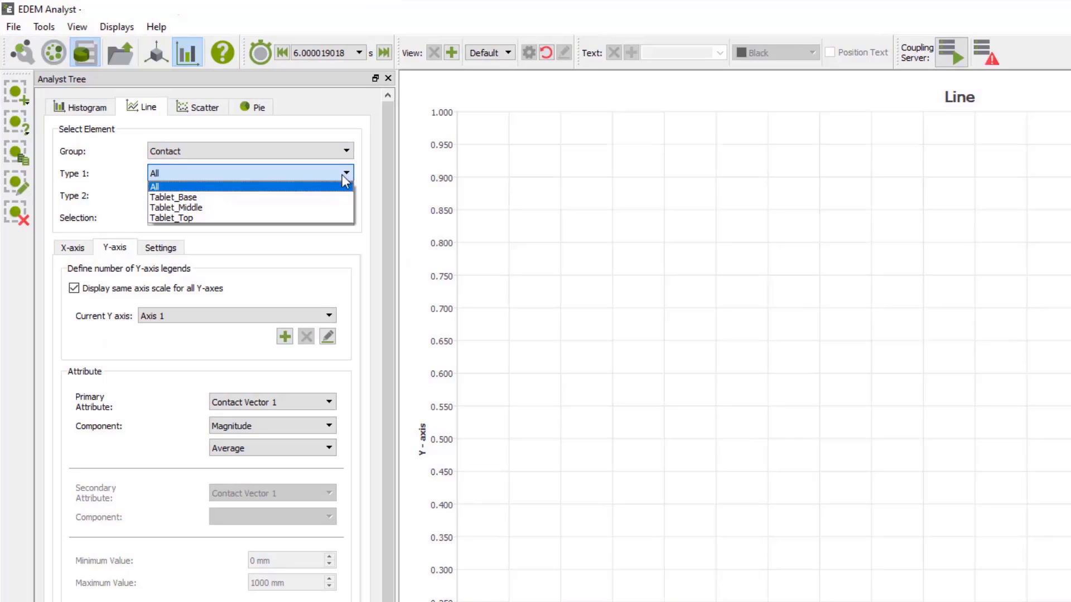
click(335, 197)
click(340, 194)
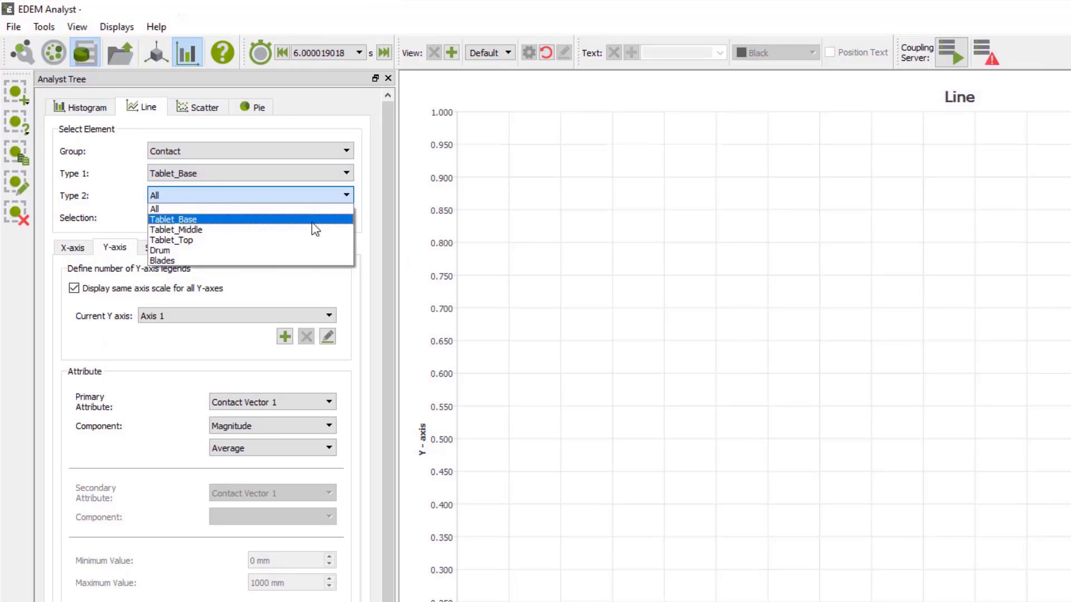
click(295, 240)
Set the graph's X-axis to 12 intervals
click(84, 248)
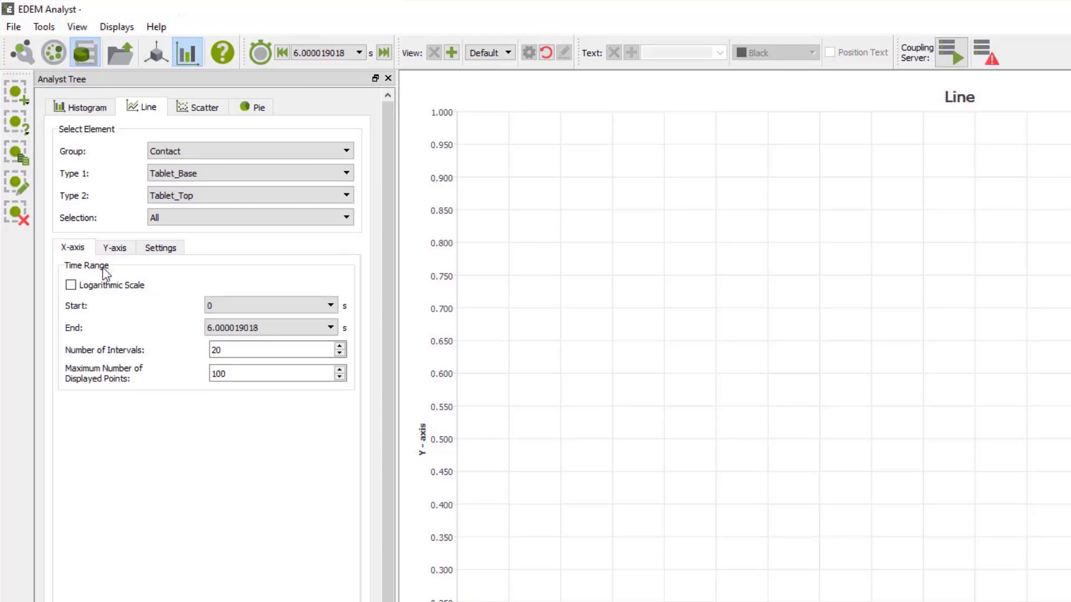
click(235, 349)
drag(234, 349, 215, 350)
key(BackSpace)
text(10)
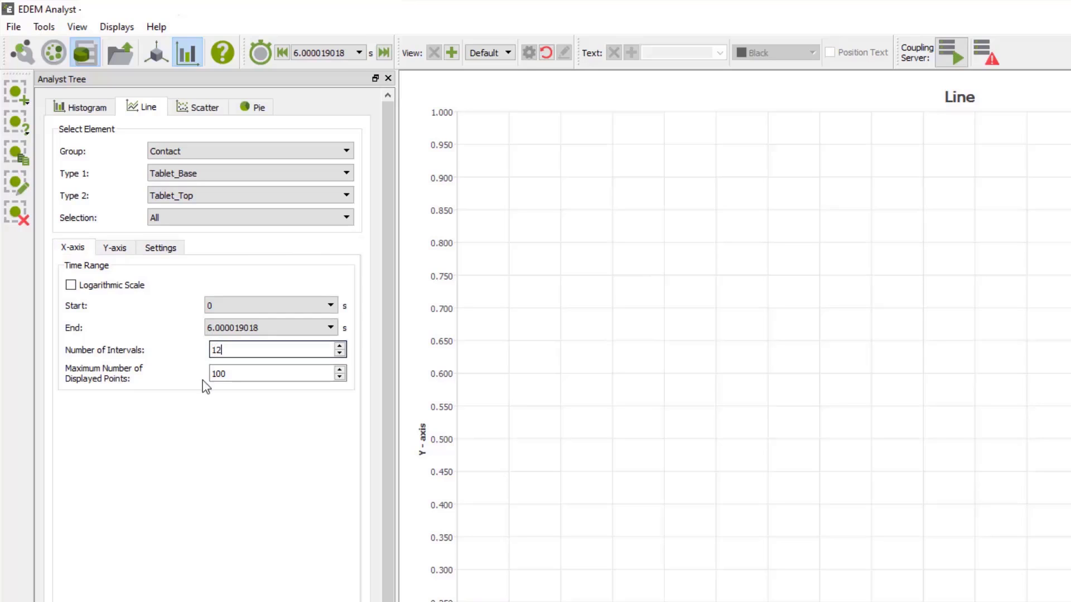
Plot the total Number of Contacts as the primary attribute on the Y-axis
click(127, 253)
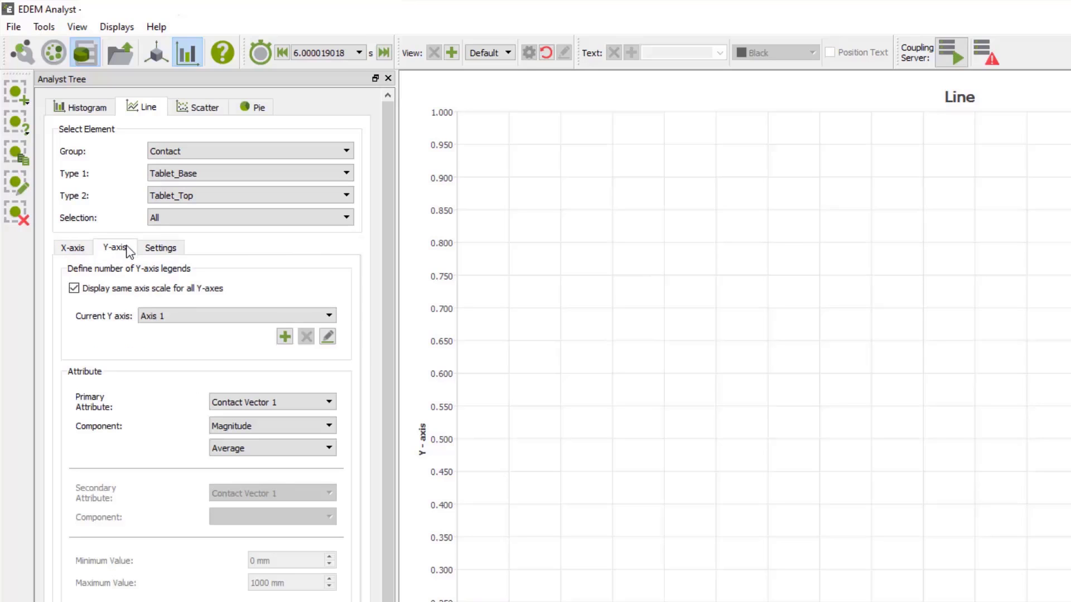
click(299, 402)
click(288, 472)
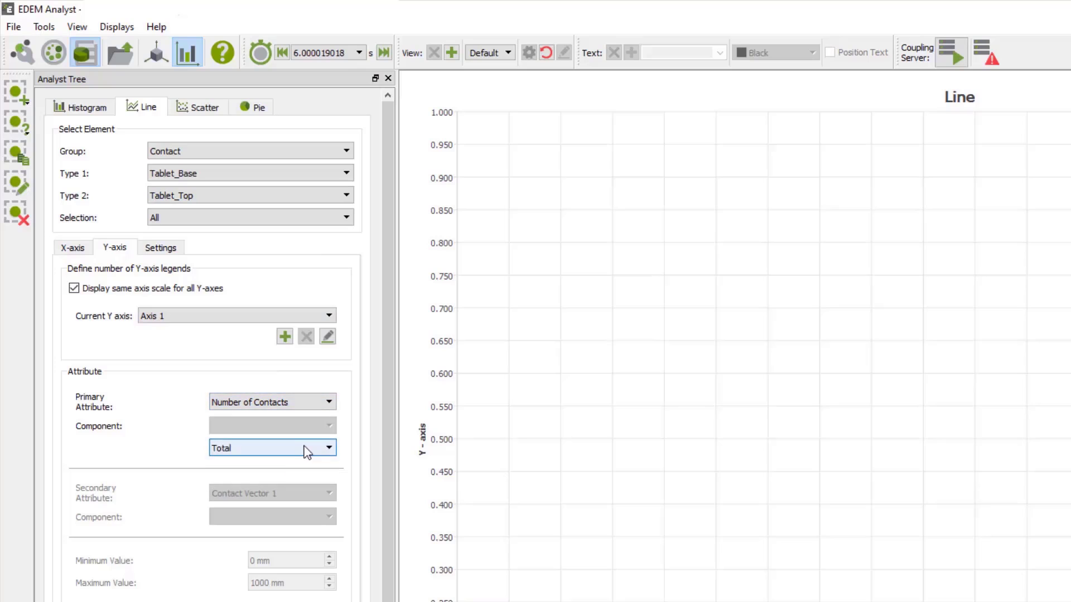
Use a user-defined Y-axis range with a maximum of 800 and create the Tablet_Base to Tablet_Top contact graph
click(179, 248)
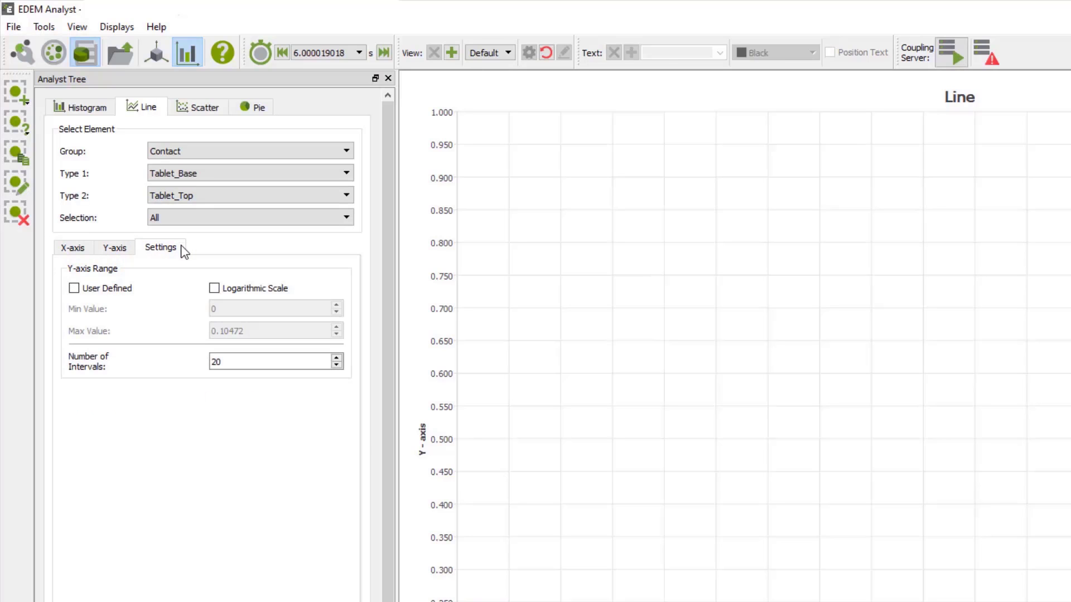
click(73, 288)
double_click(251, 330)
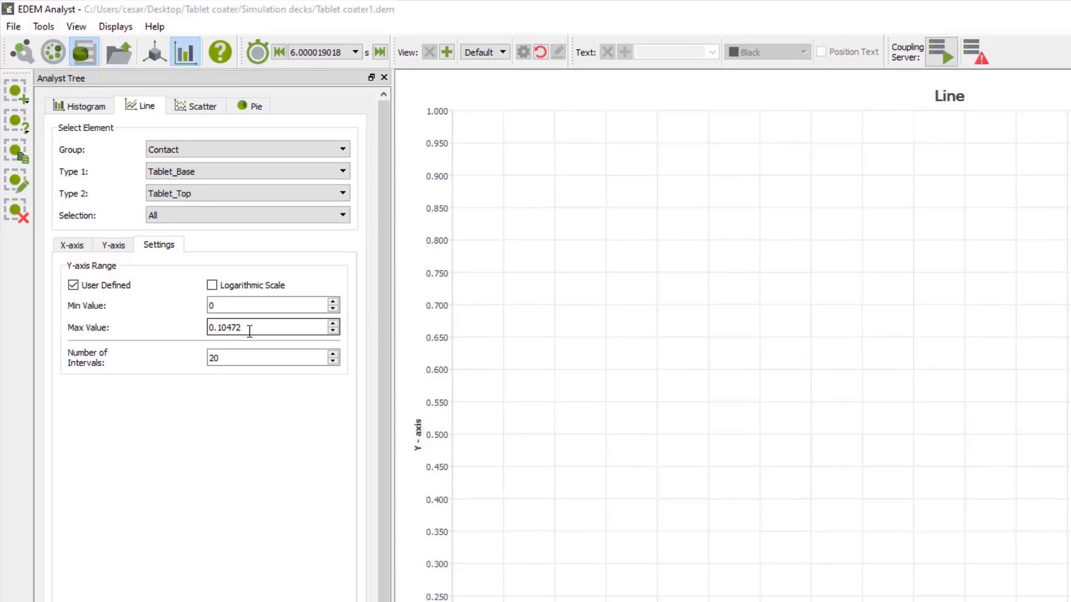
text(800)
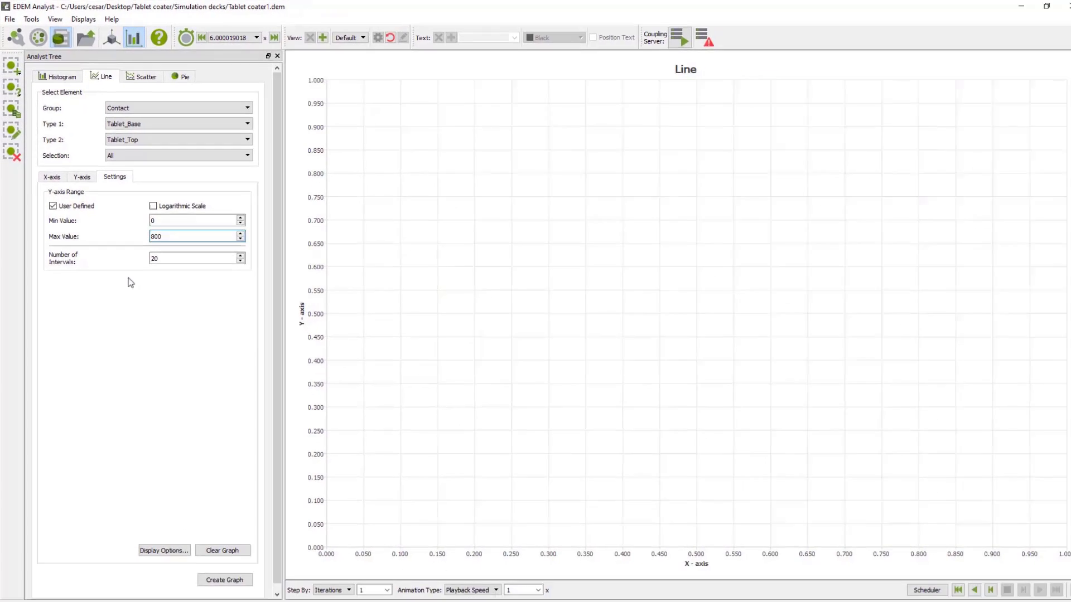
click(225, 580)
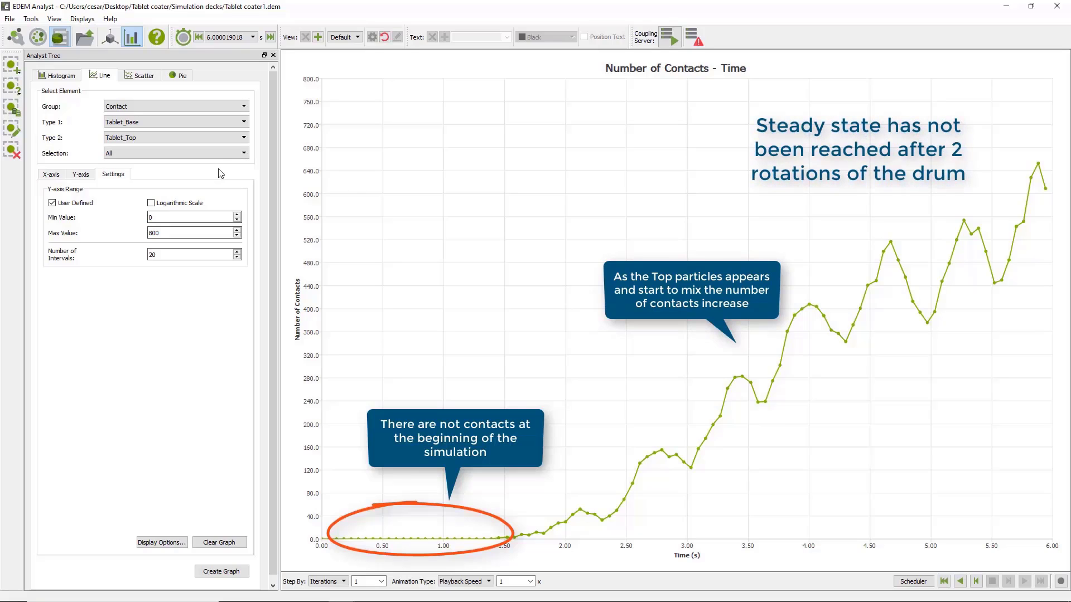
Create the number of contacts graph between Tablet_Base and Tablet_Middle, with a Y-axis maximum of 1100
click(236, 139)
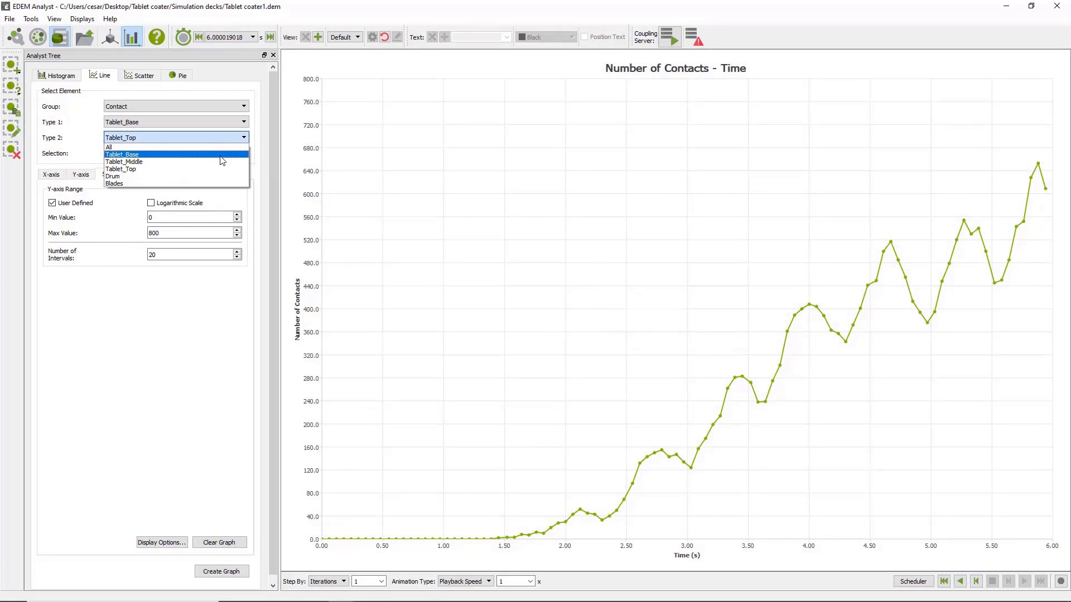
click(220, 162)
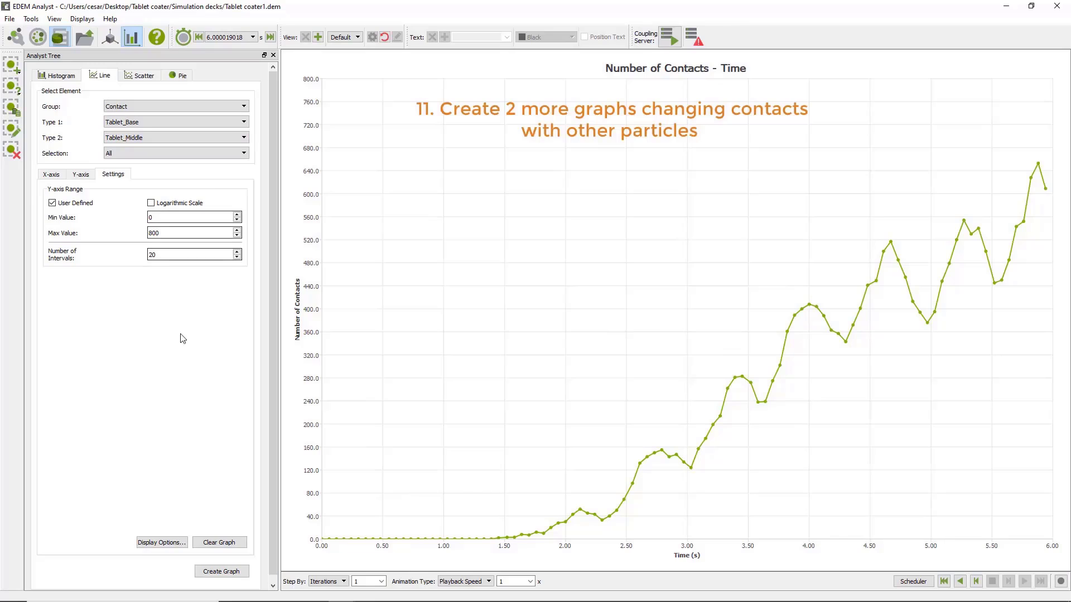
click(218, 573)
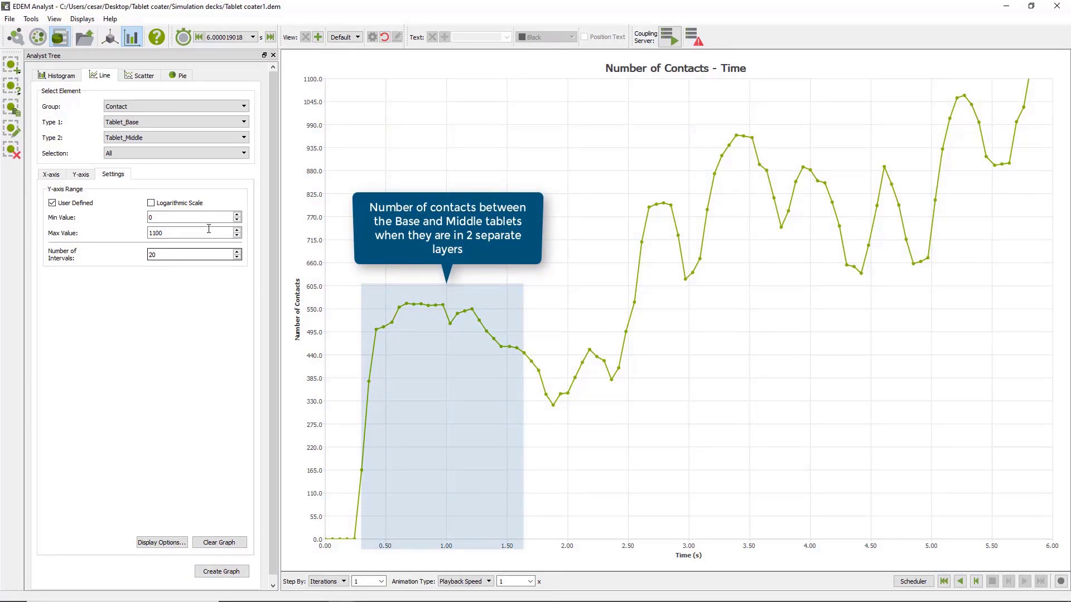
Create the number of contacts graph between Tablet_Base and Tablet_Base, with a Y-axis maximum of 2000
click(243, 137)
click(222, 169)
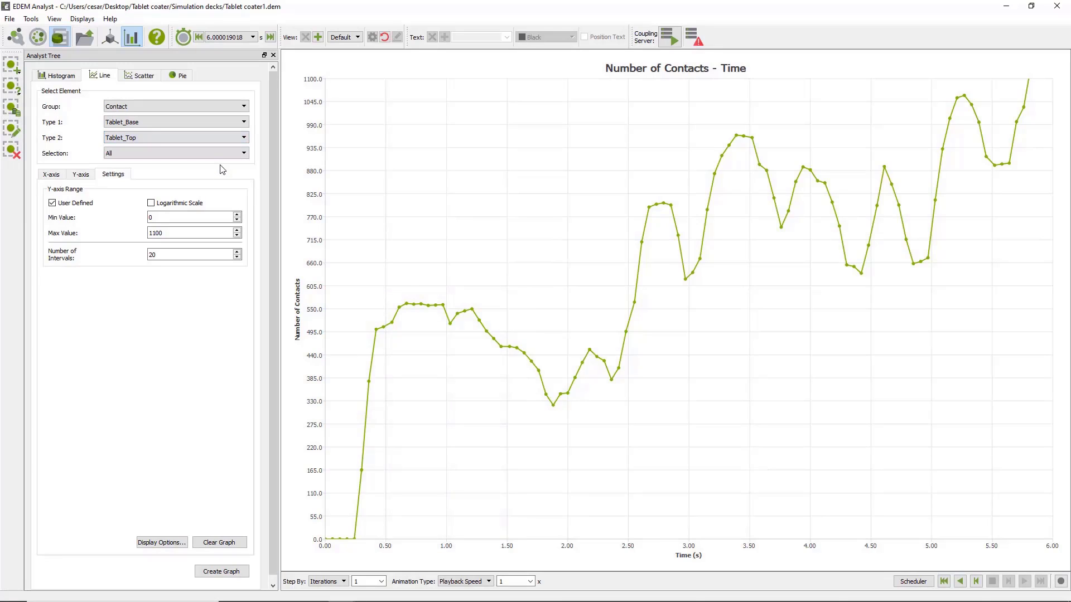
click(230, 139)
click(226, 154)
click(223, 573)
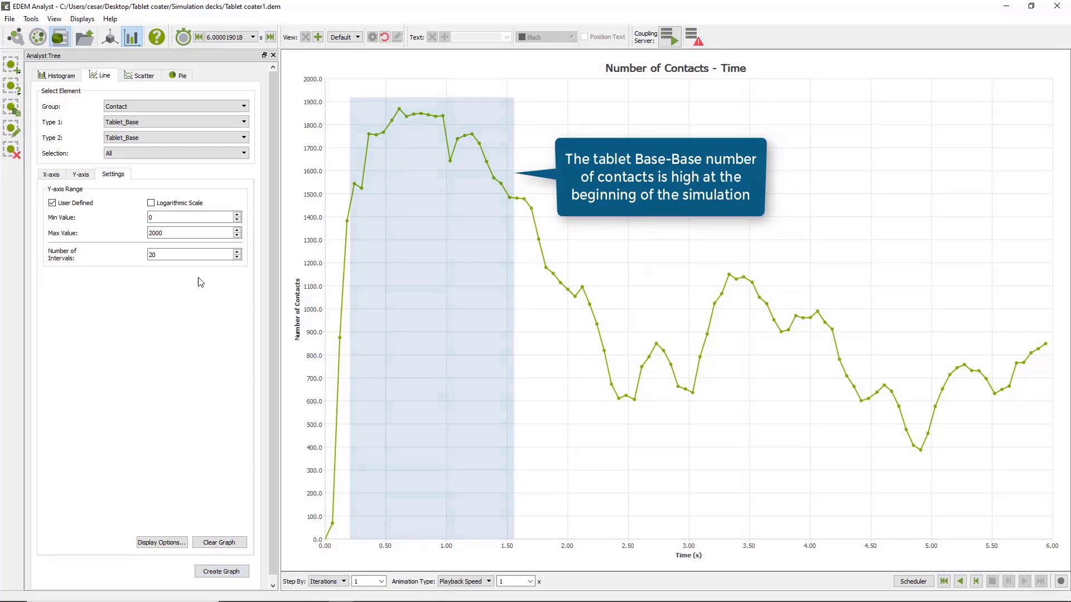
Return to the 3D view of the tablet coater and select Setup Selections
click(110, 38)
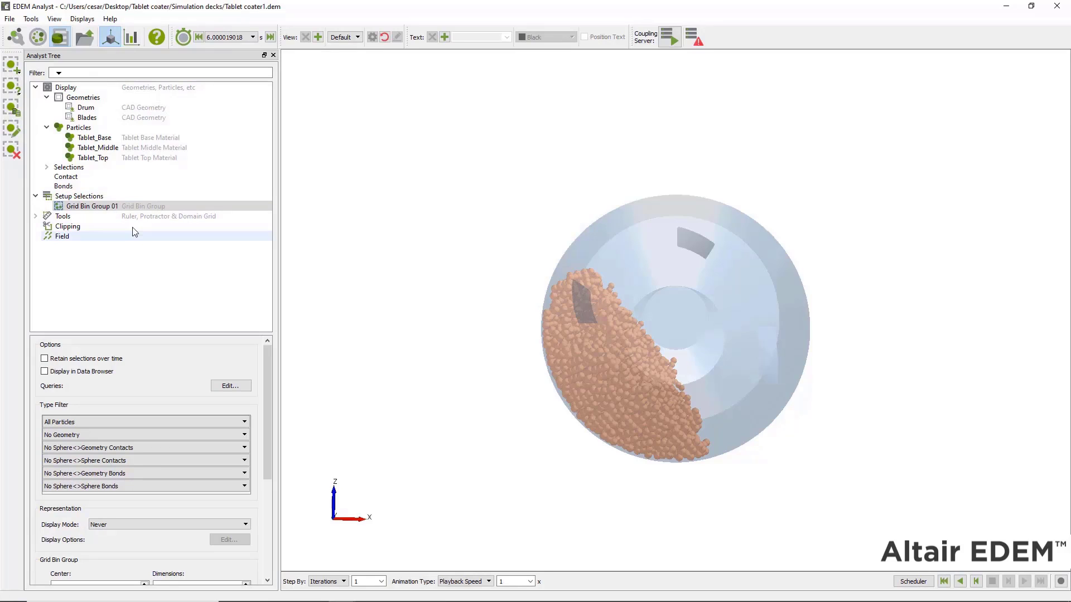
click(112, 197)
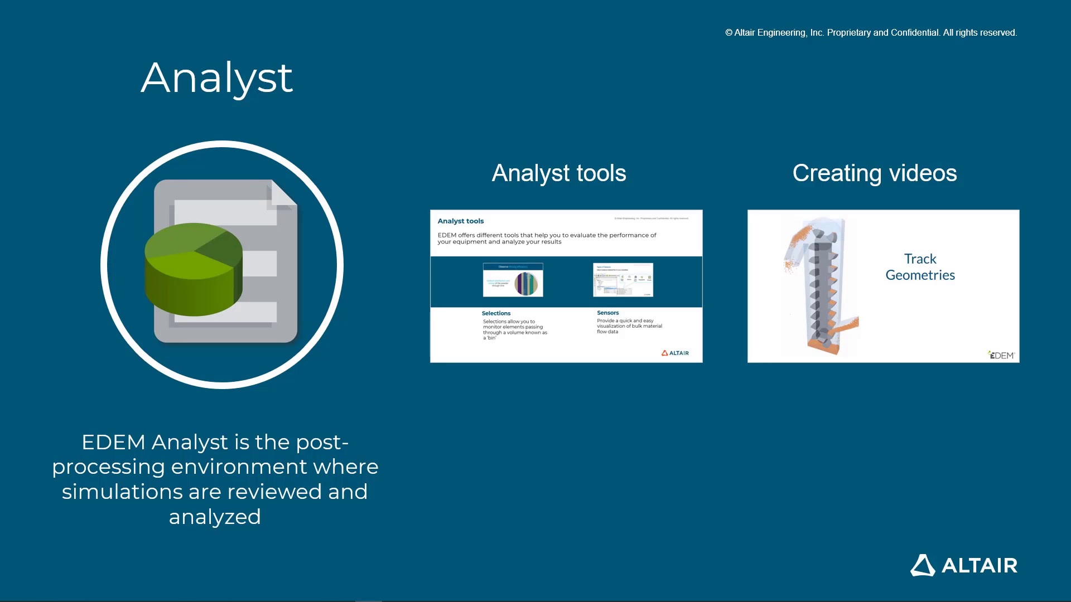
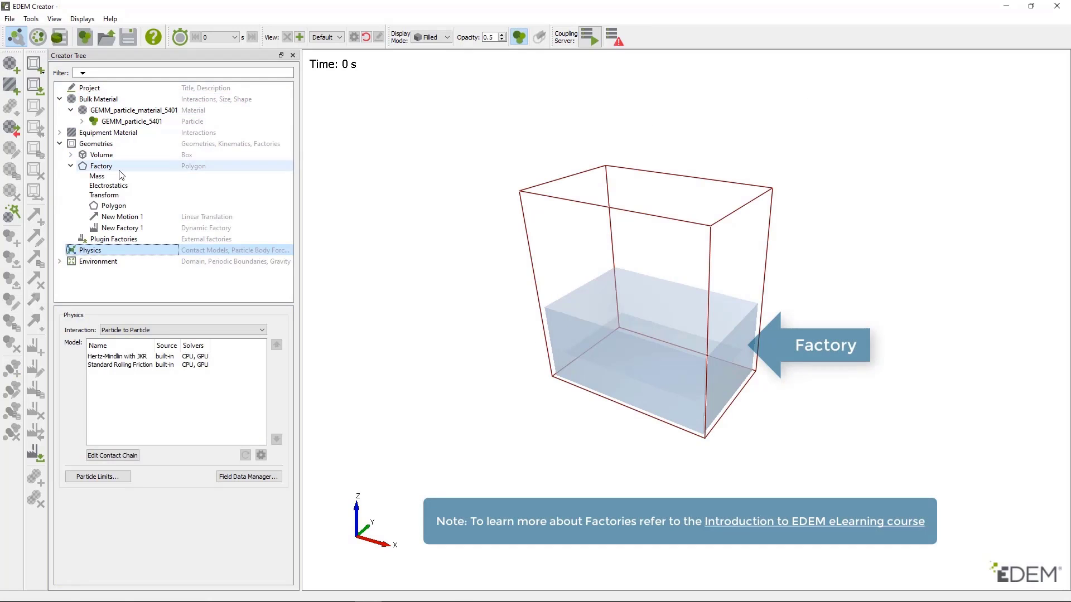
Run the simulation that fills the box with particles from the factory to completion in the Simulator
click(119, 168)
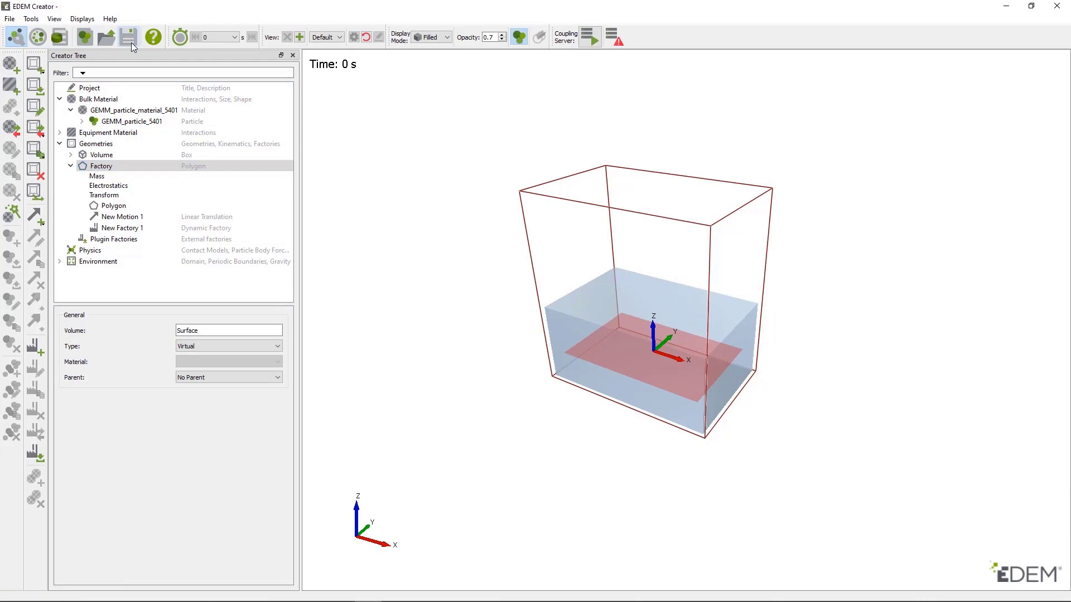
click(42, 43)
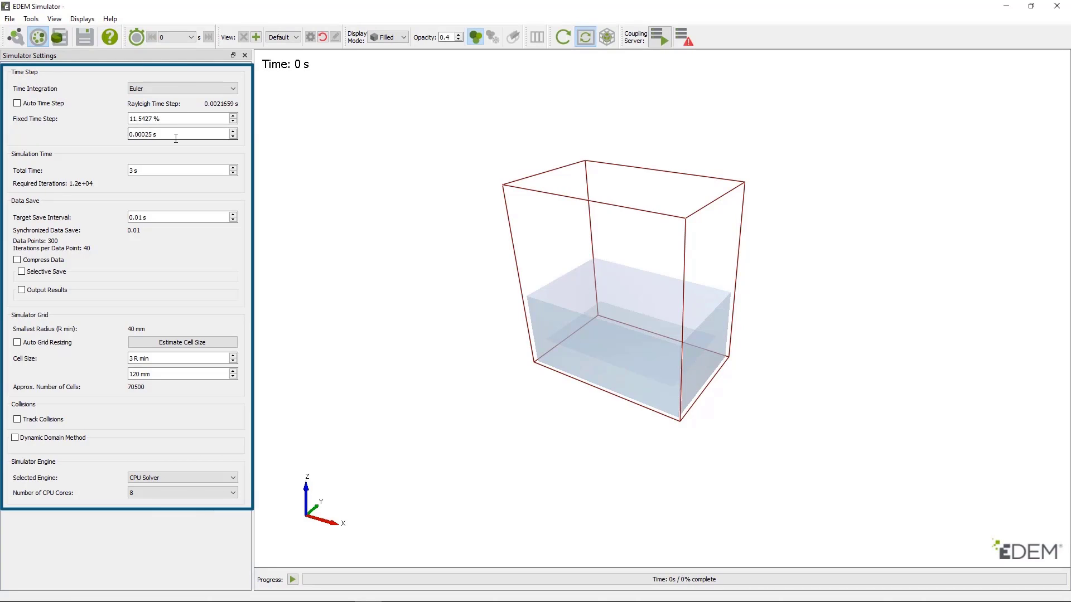
click(292, 579)
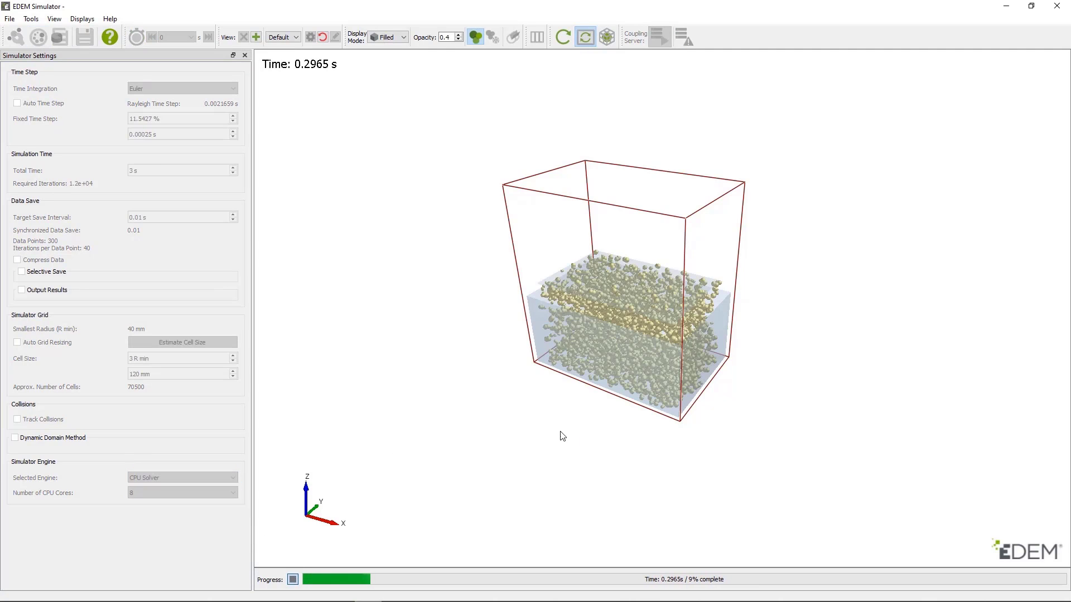
scroll(636, 460, up, 2)
scroll(606, 290, up, 1)
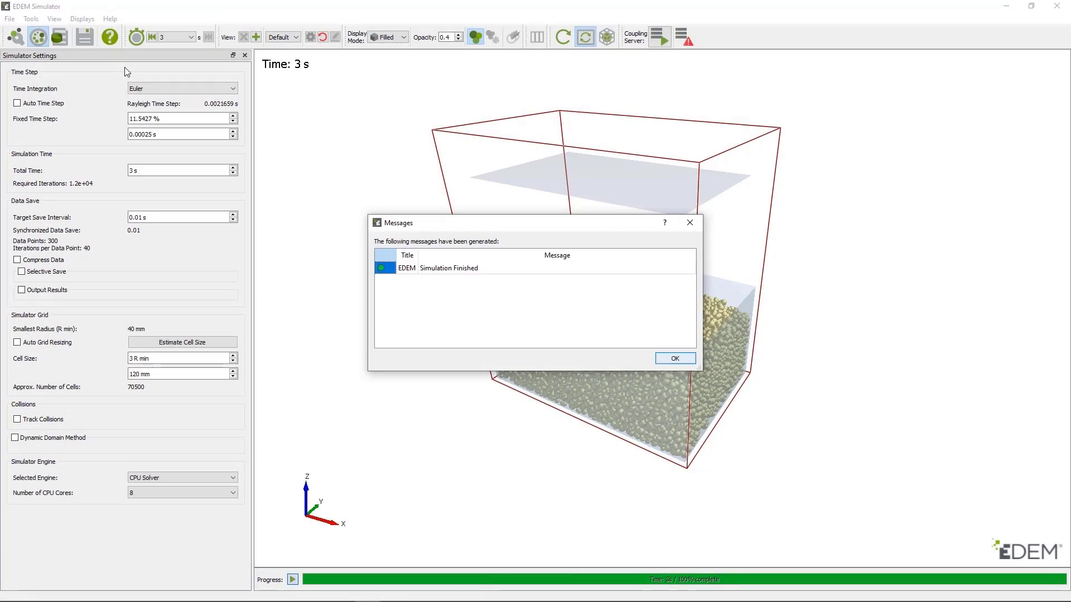
key(Return)
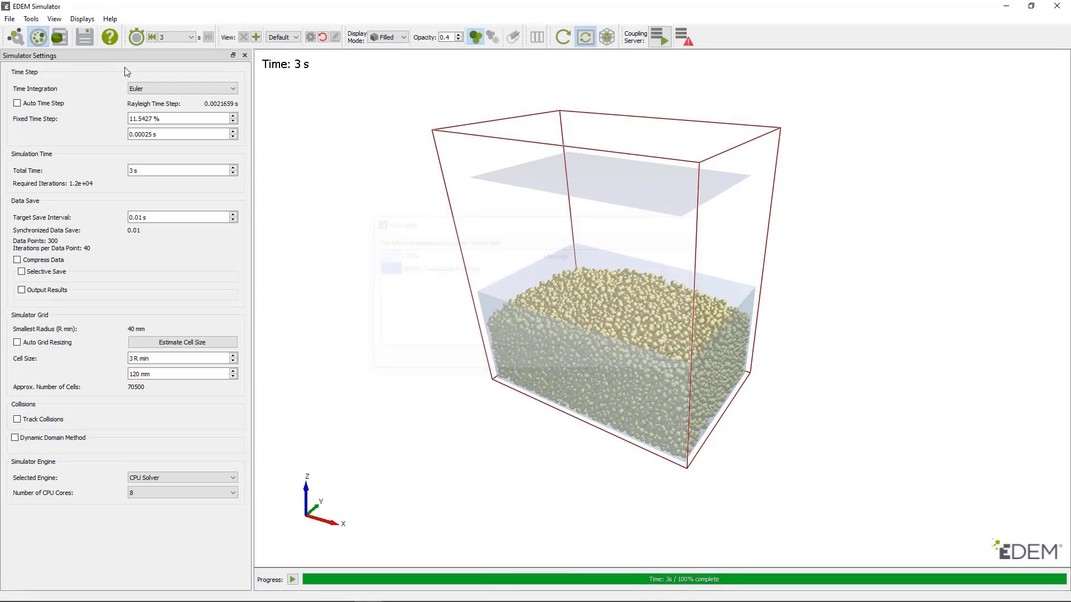
Export the filled box from the Analyst as the simulation deck EDEM-Simulation, setting the simulation time to 0 s
click(60, 39)
click(10, 19)
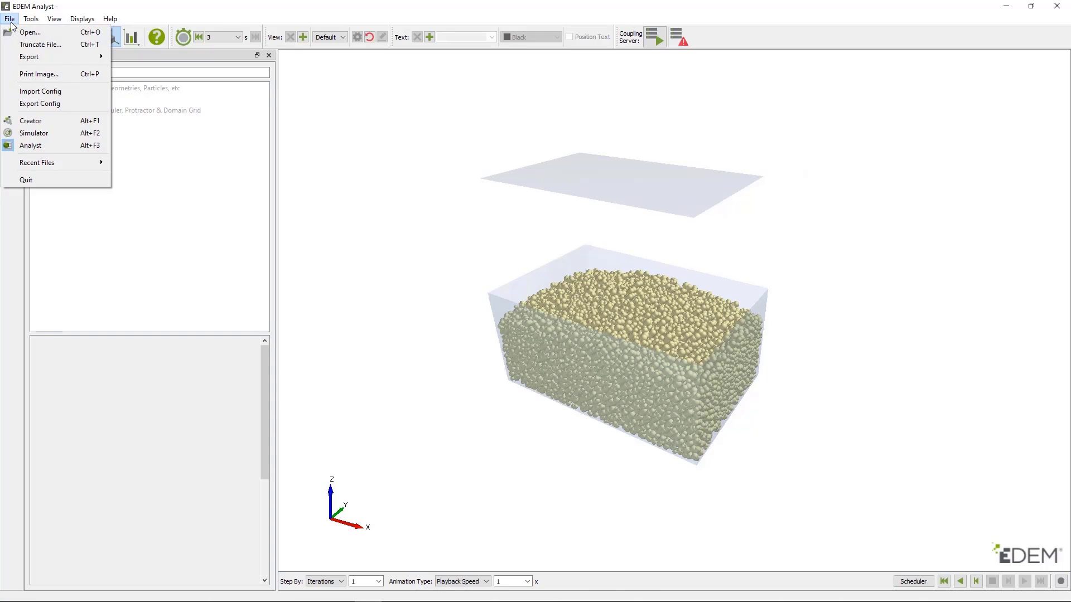
mouse_move(33, 56)
click(189, 56)
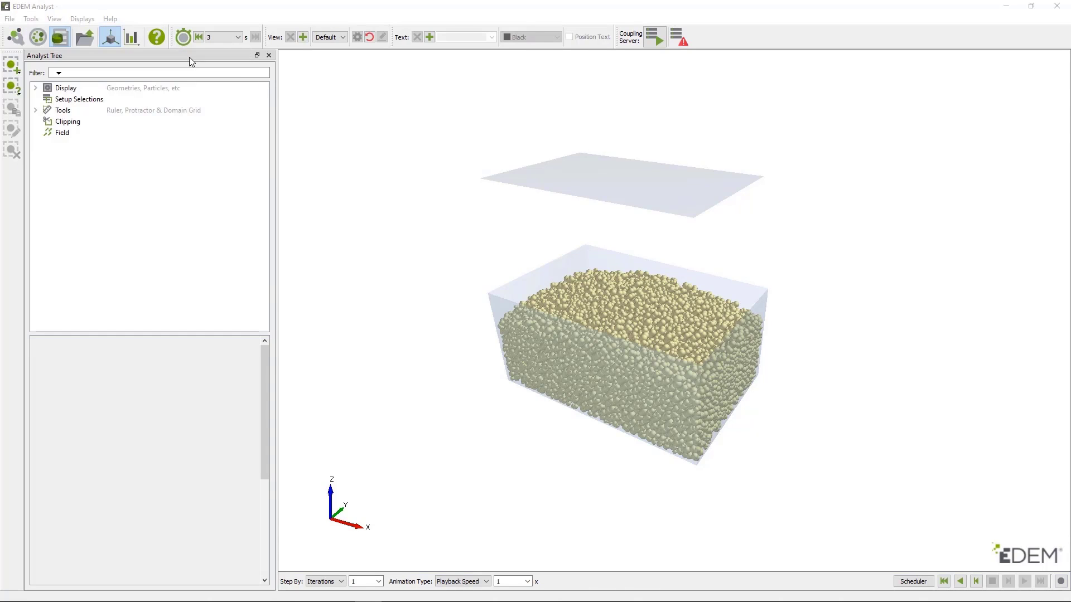
text(EDEM-)
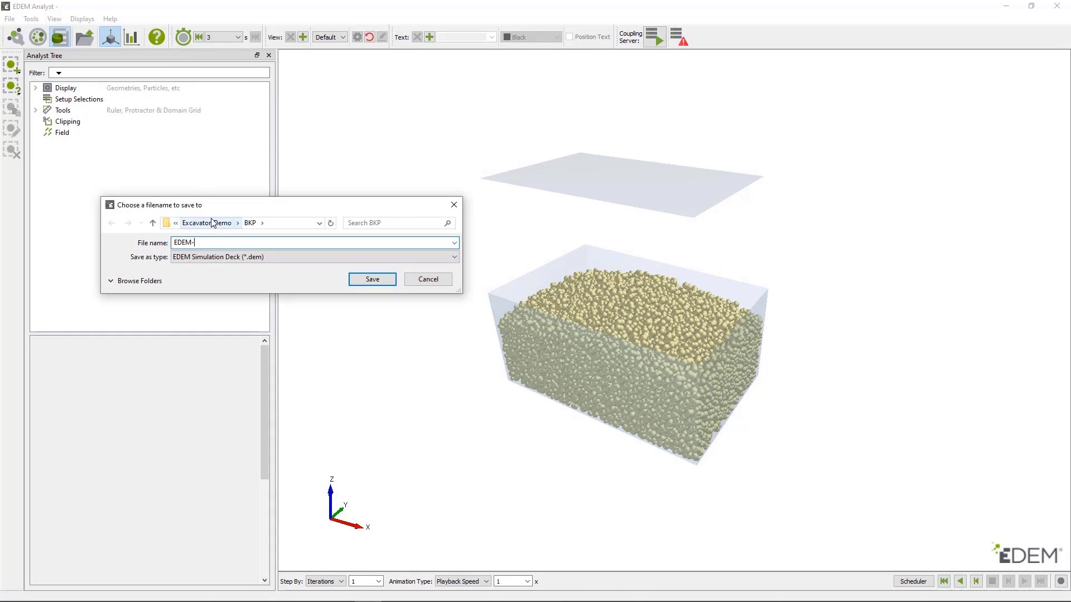
text(Simulation)
key(Return)
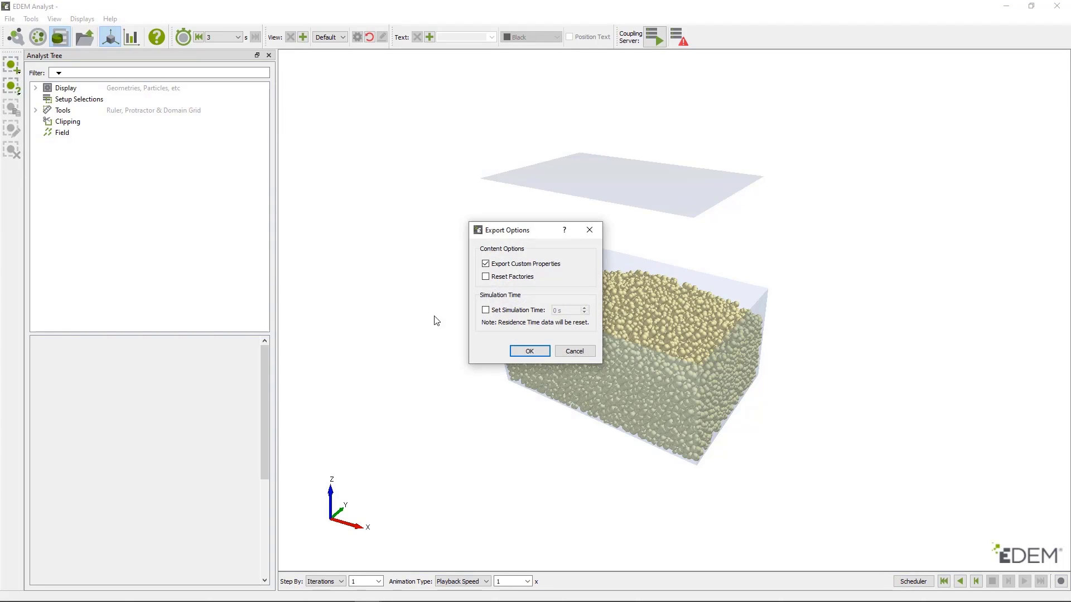
click(485, 310)
click(533, 352)
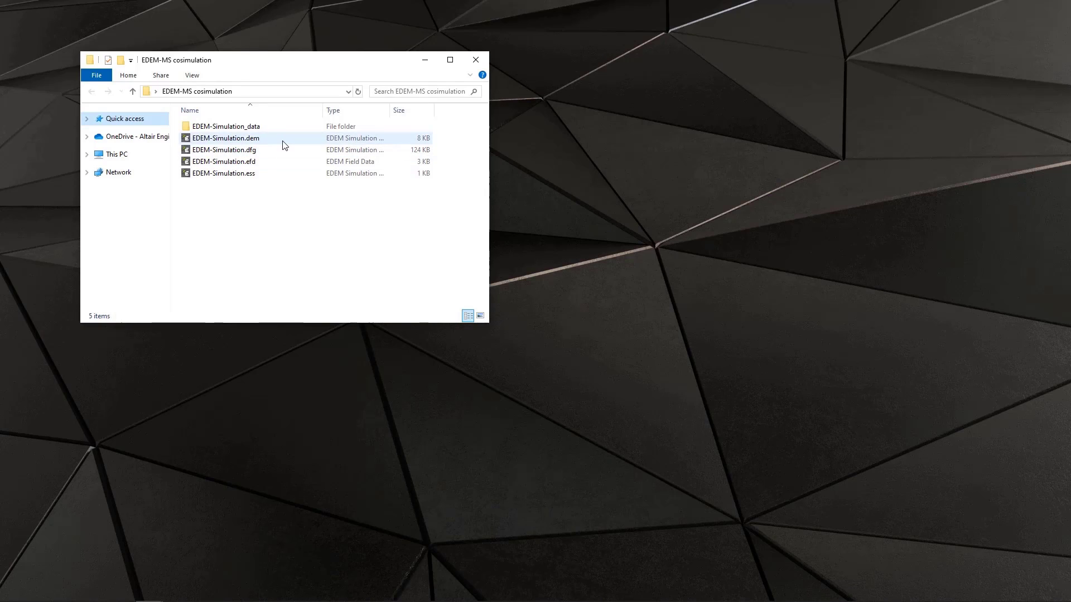
Open the exported EDEM-Simulation.dem deck and delete its Factory polygon geometry
click(285, 145)
double_click(284, 144)
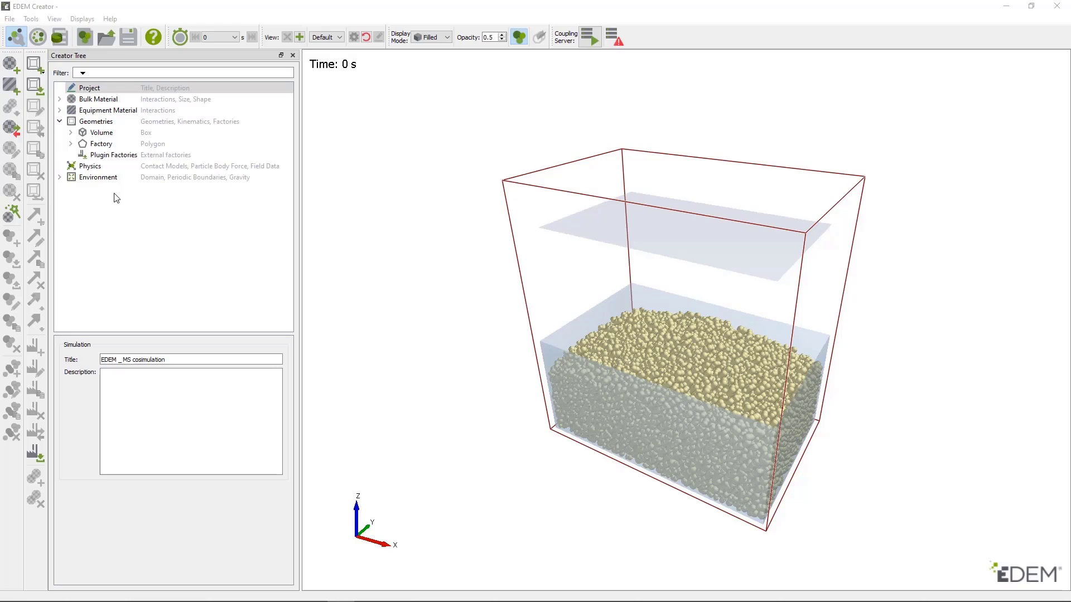
click(121, 122)
click(122, 134)
click(123, 144)
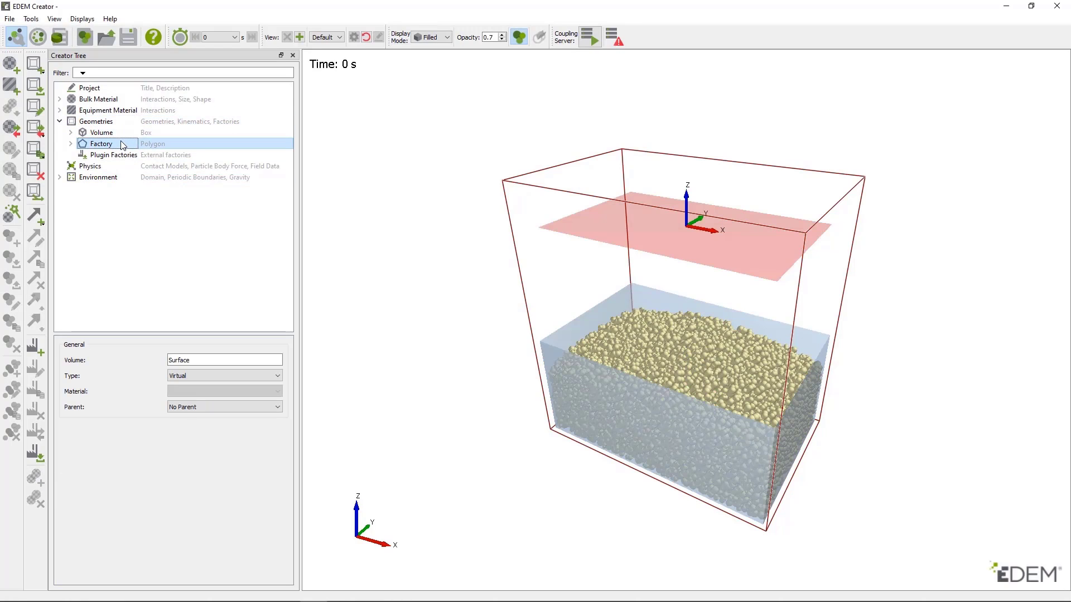
right_click(123, 144)
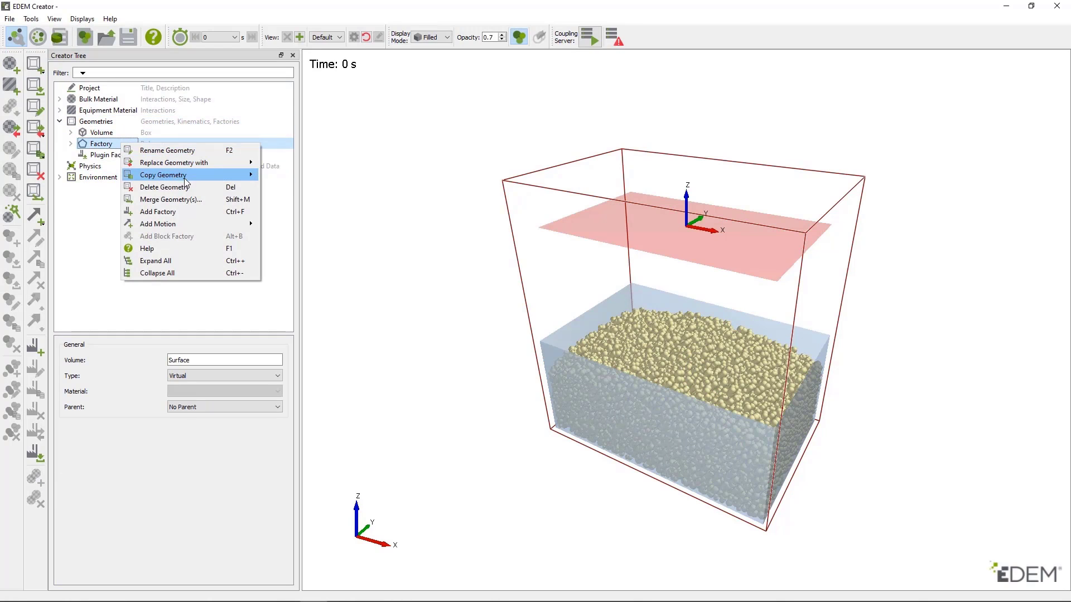
click(203, 187)
key(Return)
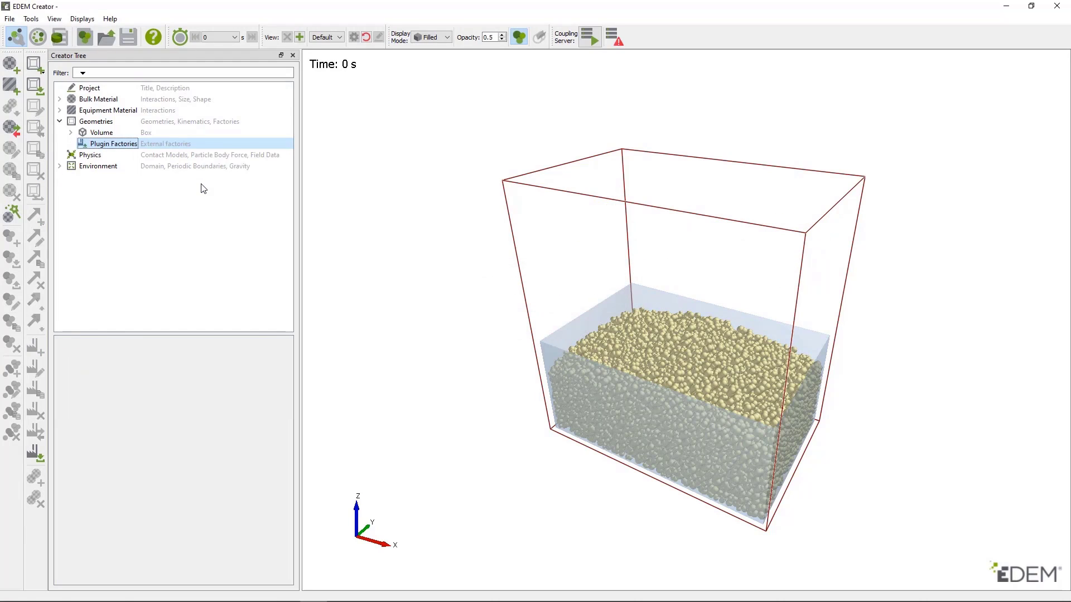
Turn on Auto Update from Geometry for the environment domain
click(60, 166)
click(82, 167)
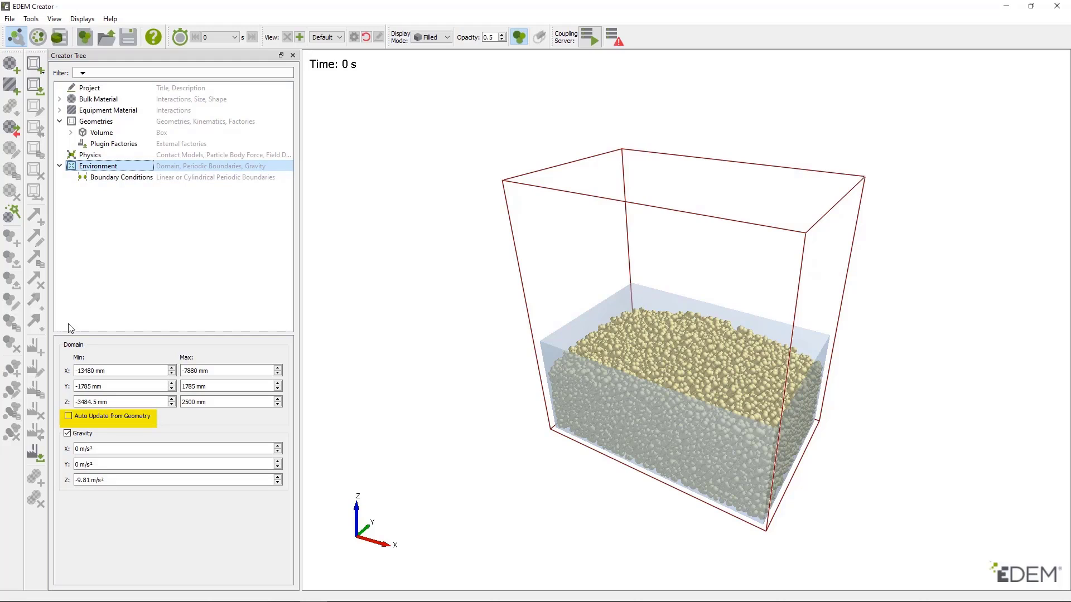
click(68, 417)
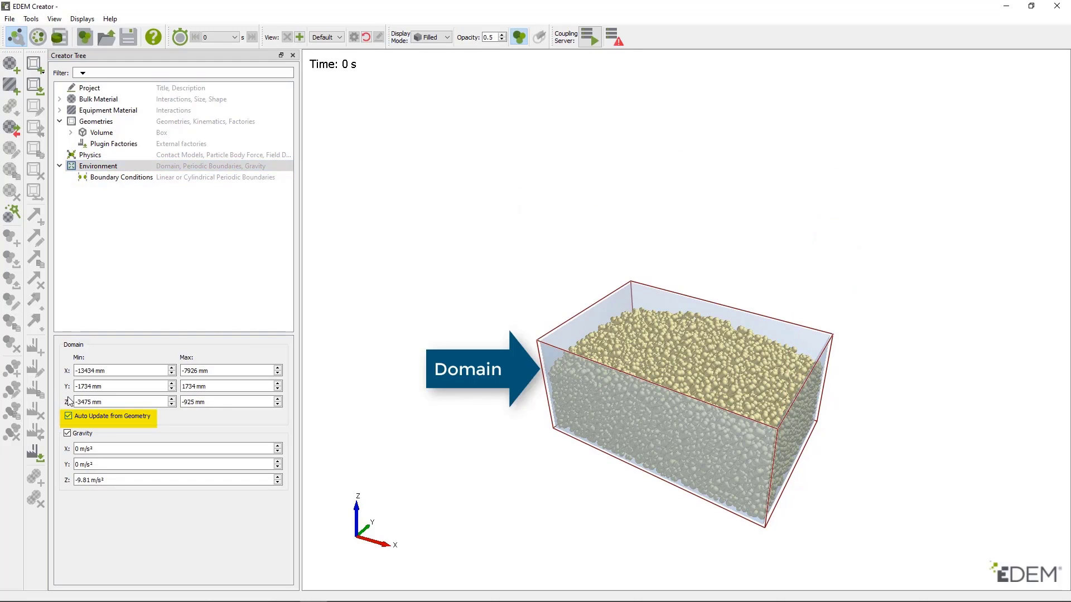
Deselect the environment settings and start the EDEM coupling server for the cosimulation
click(139, 218)
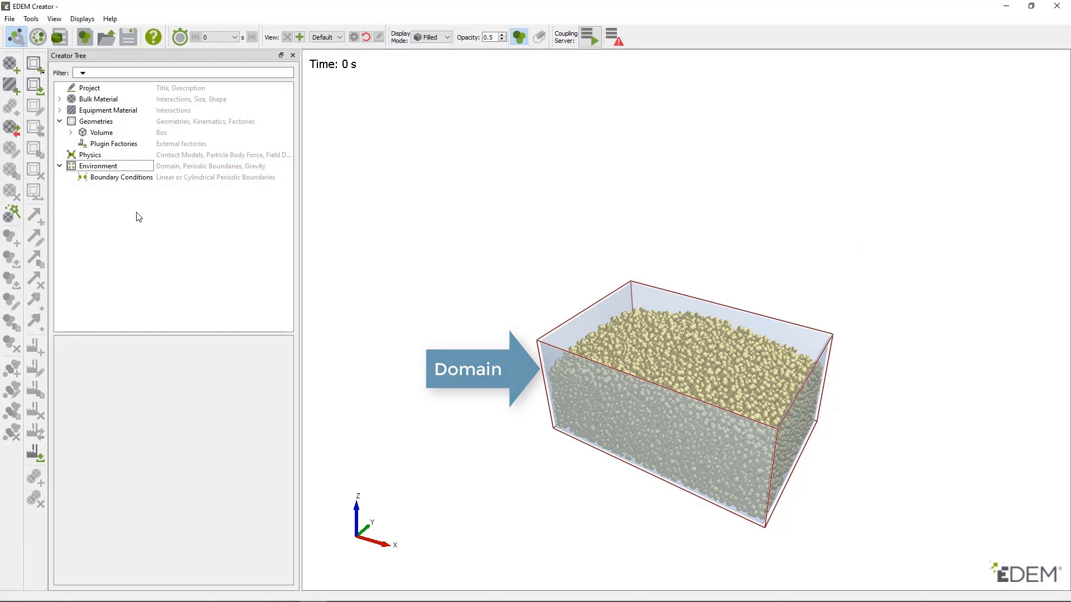
click(585, 43)
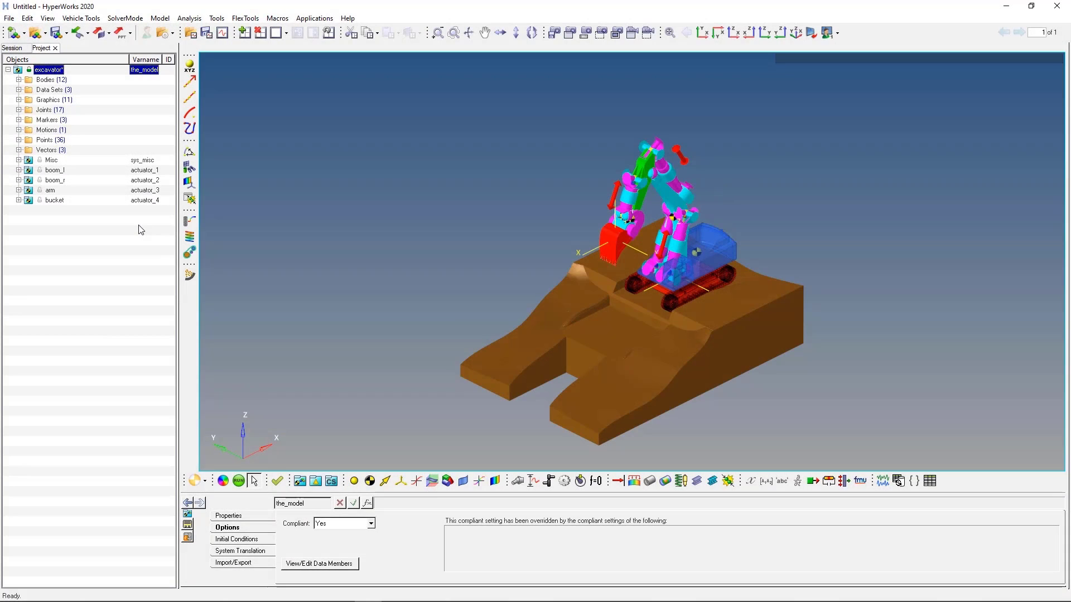
Switch to the excavator model in HyperWorks, add a DEM subsystem, and run the 8-second transient MotionSolve simulation as Excavator.xml
click(196, 271)
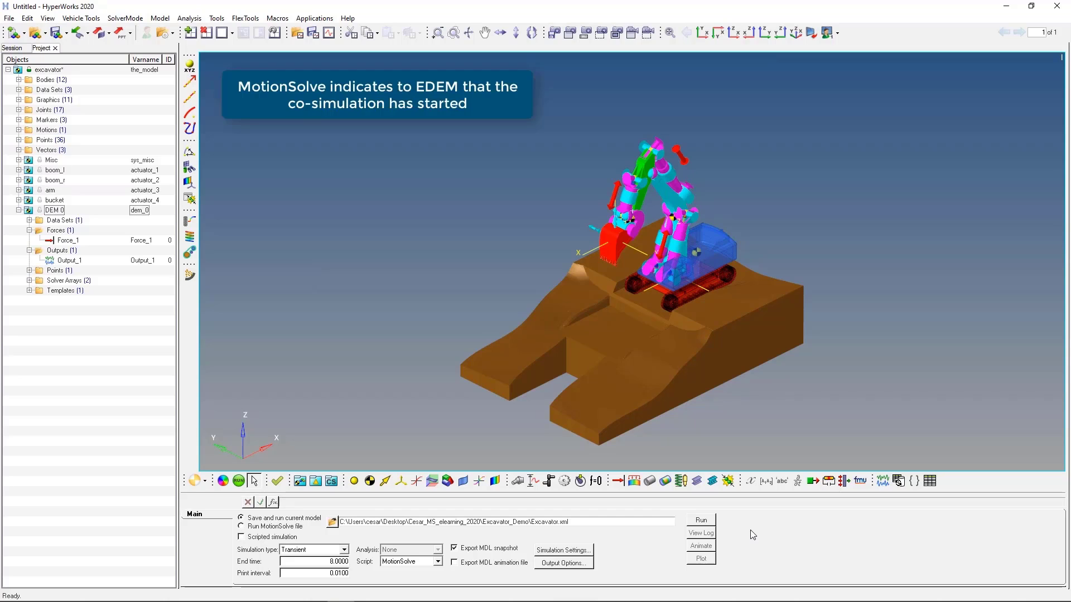
click(713, 523)
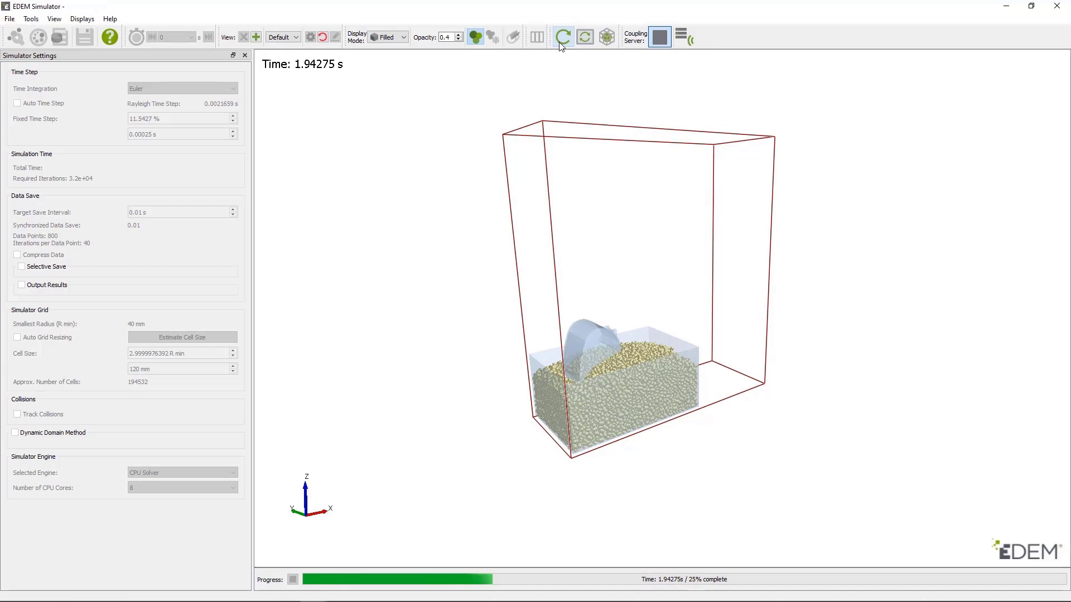
Monitor the bucket digging through the particle bed by refreshing the EDEM Simulator view, and close the finished solver window in HyperWorks
click(565, 43)
click(561, 44)
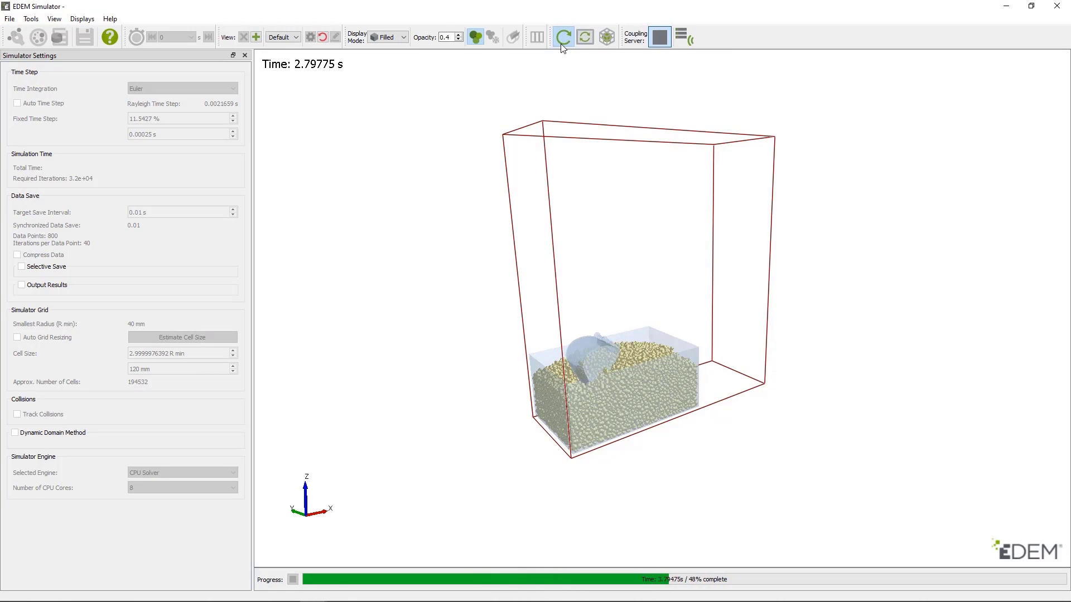
click(561, 44)
click(585, 37)
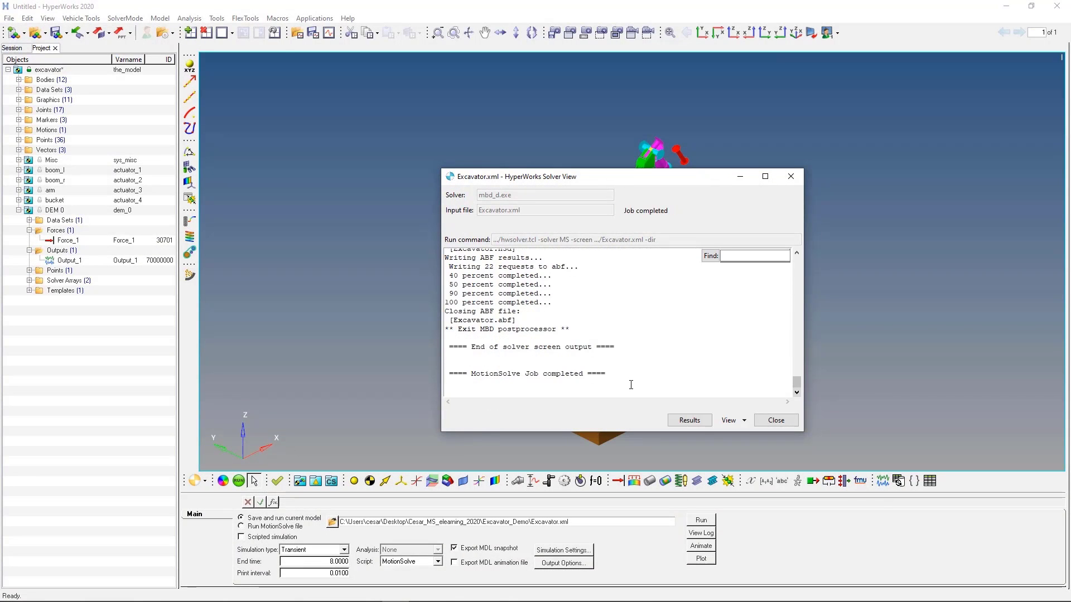
click(767, 418)
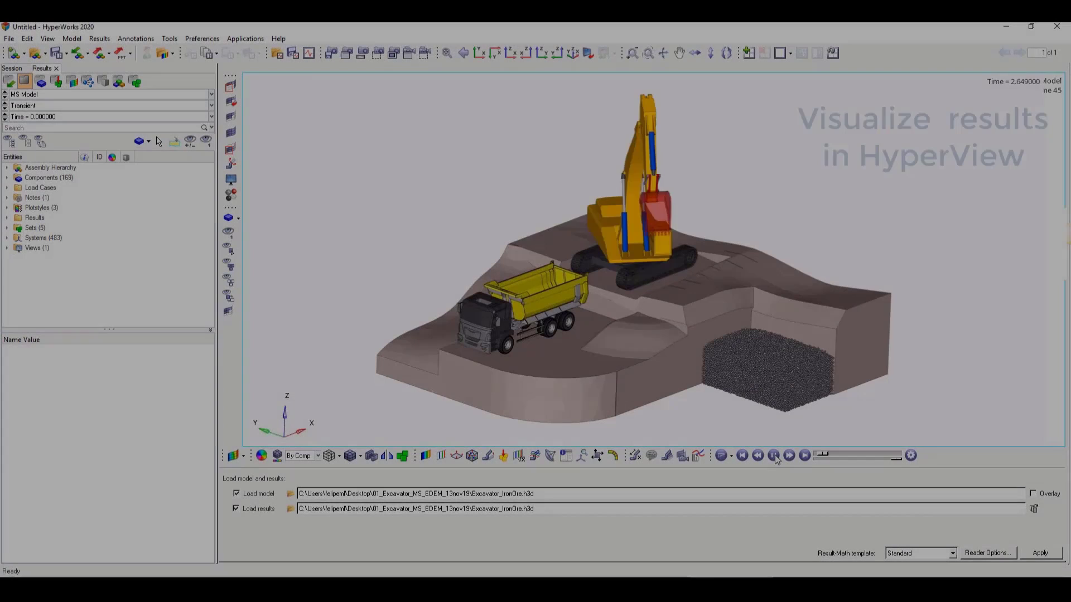
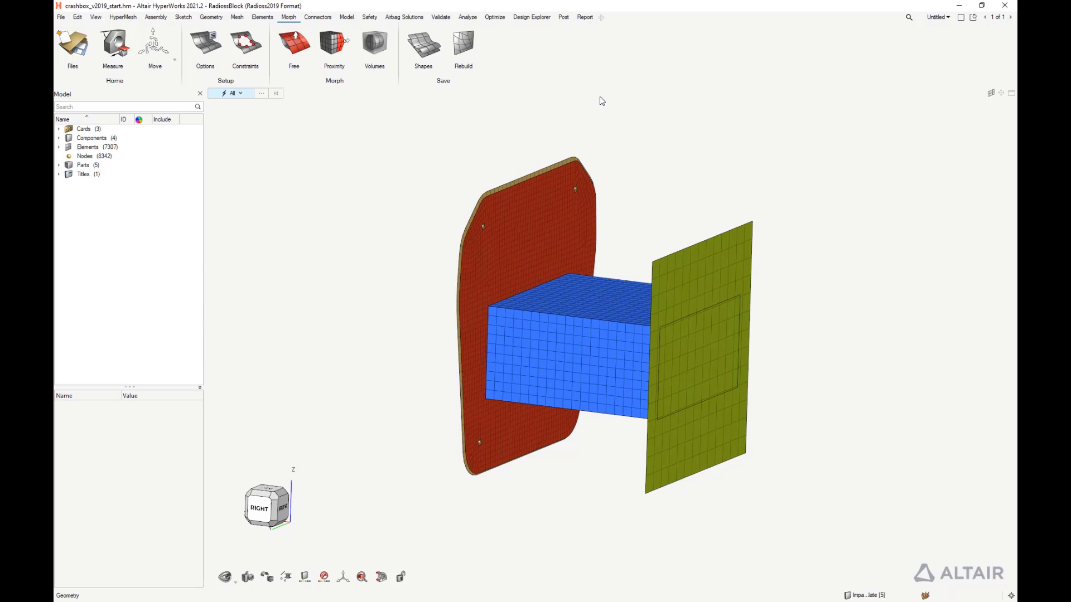
Examine the Crashbox, Anti-Intrusion-Plate, Bulkhead and Impactor_Plate components of the crashbox model from several angles
click(59, 137)
click(68, 147)
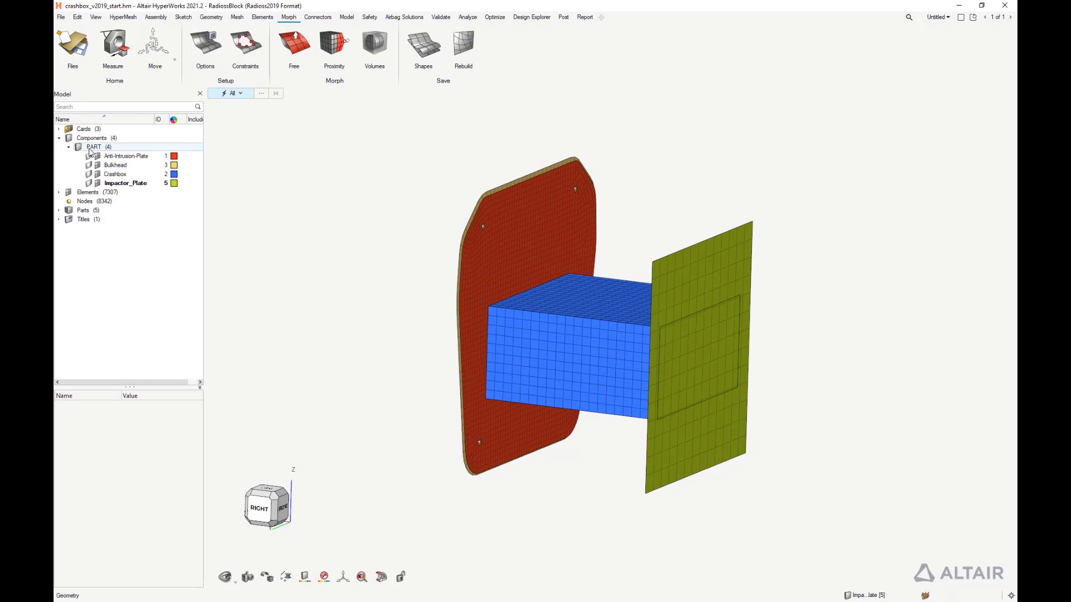
click(117, 174)
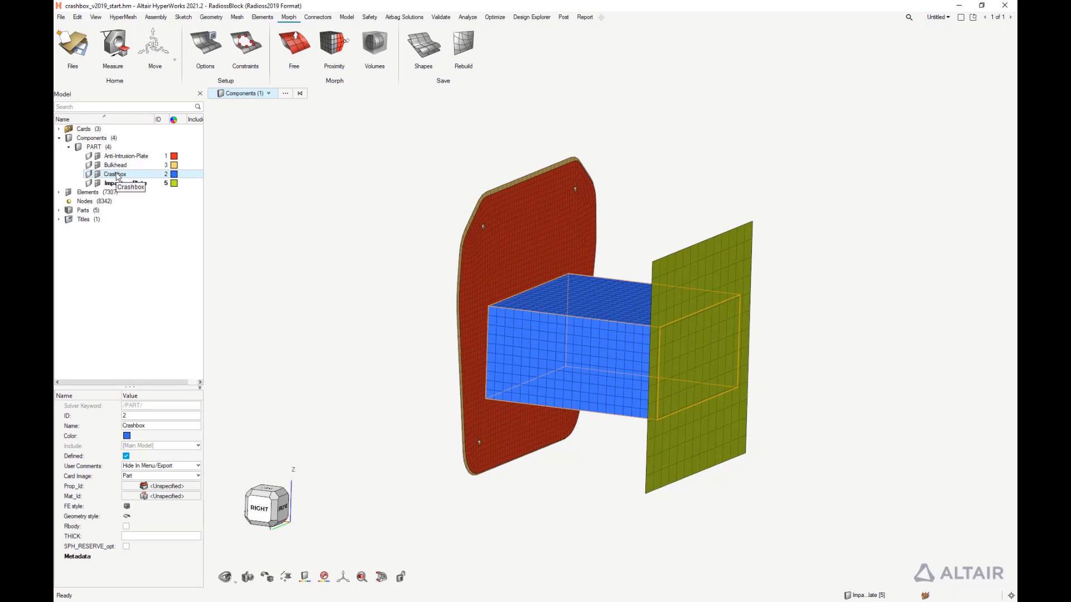
click(123, 157)
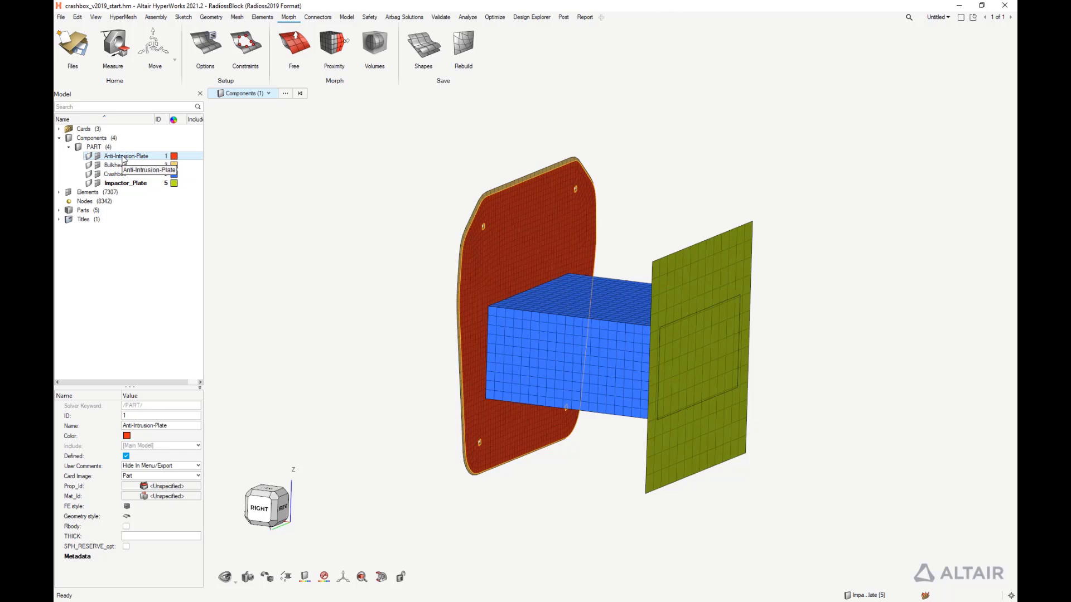
click(115, 165)
ctrl+drag(306, 267, 310, 239)
click(135, 183)
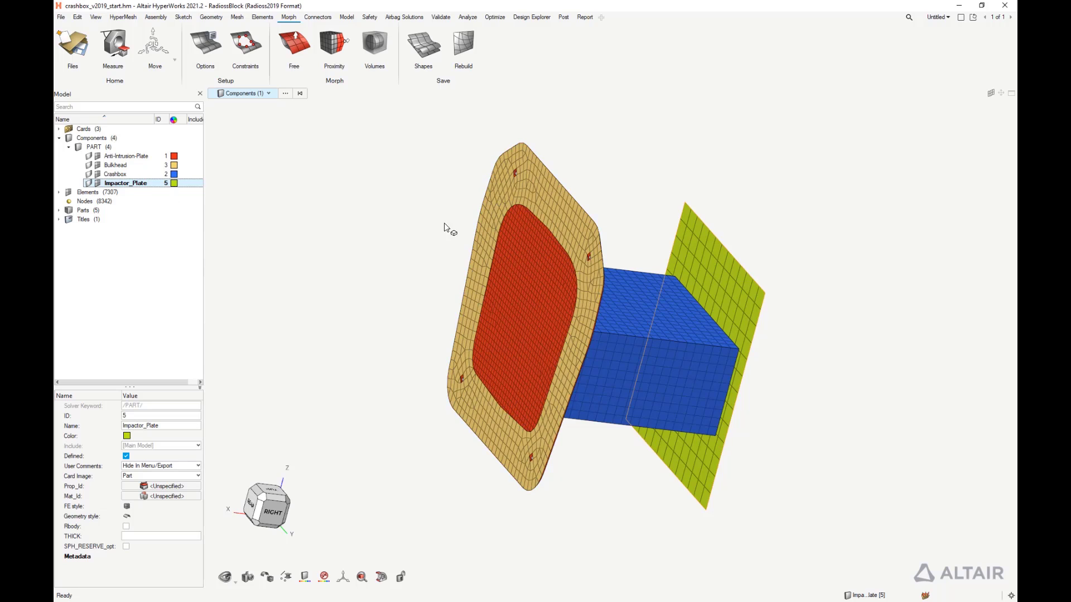
ctrl+drag(444, 228, 789, 297)
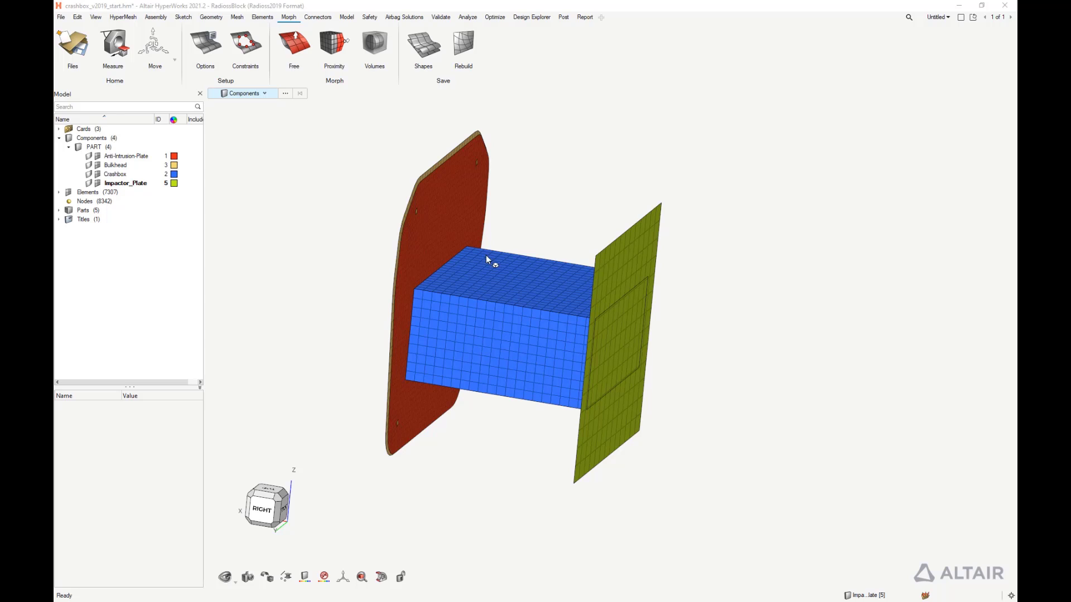
Inspect the BEGIN_CARD entry among the model's cards
click(59, 130)
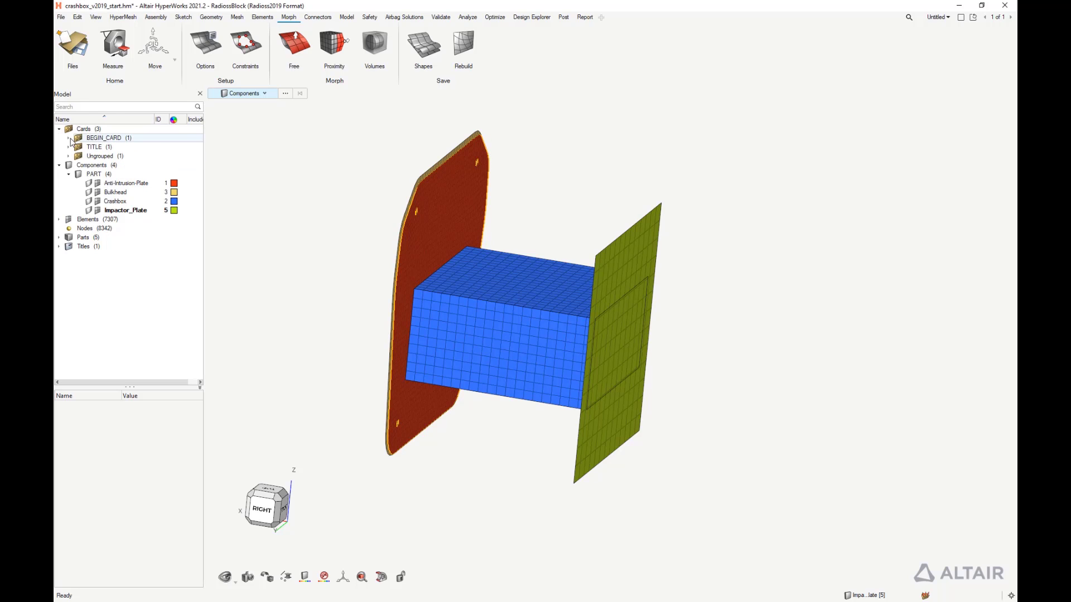
click(68, 138)
click(113, 147)
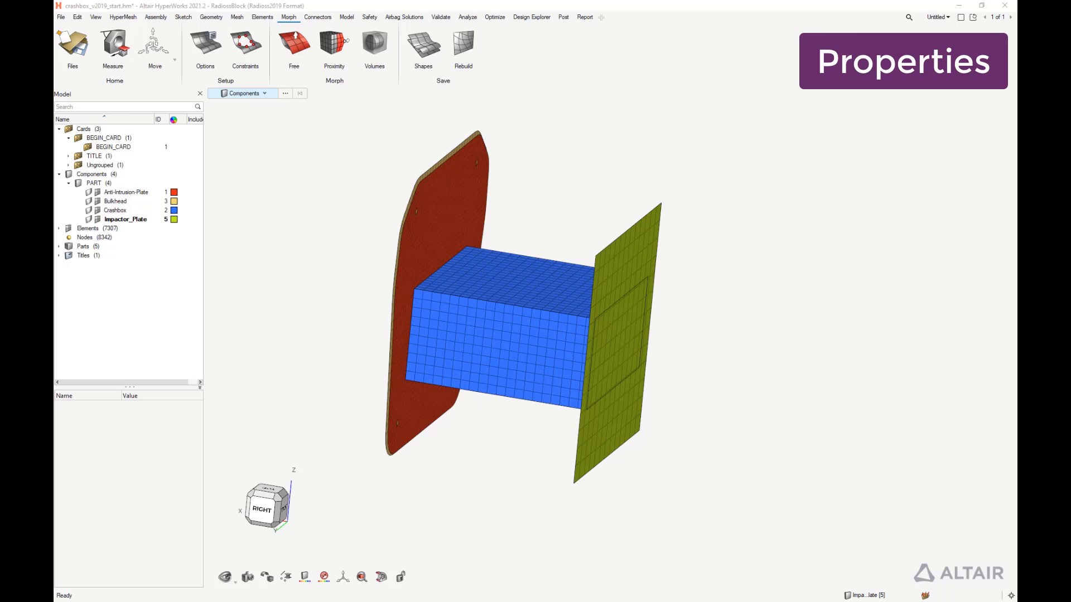
Create a P1_SHELL property named pshell_rigid with a thickness of 1.0
right_click(135, 309)
mouse_move(153, 315)
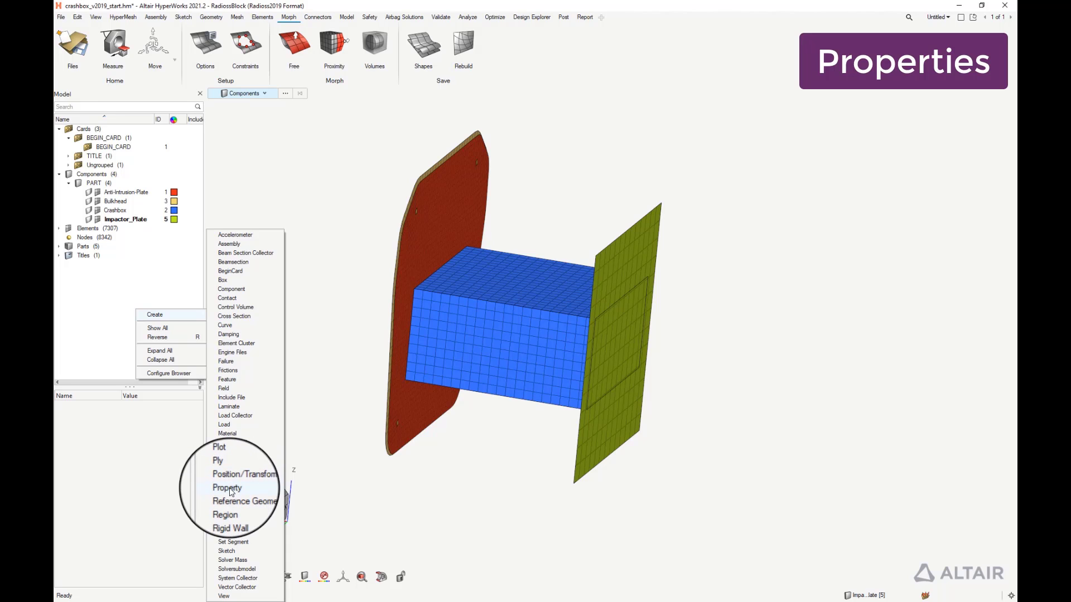
click(231, 470)
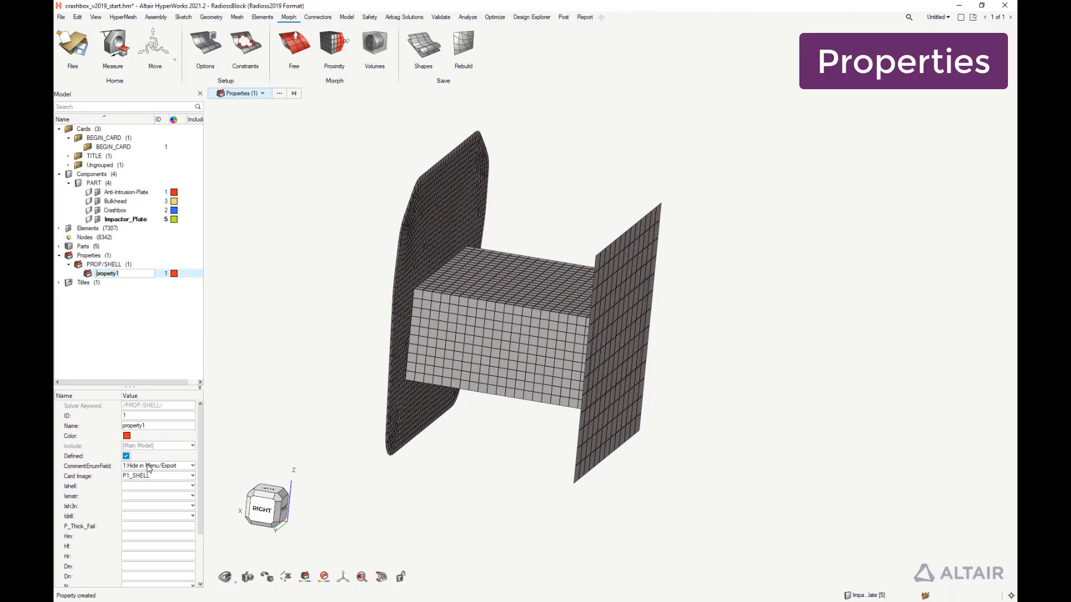
click(151, 426)
text(pshell_rigid)
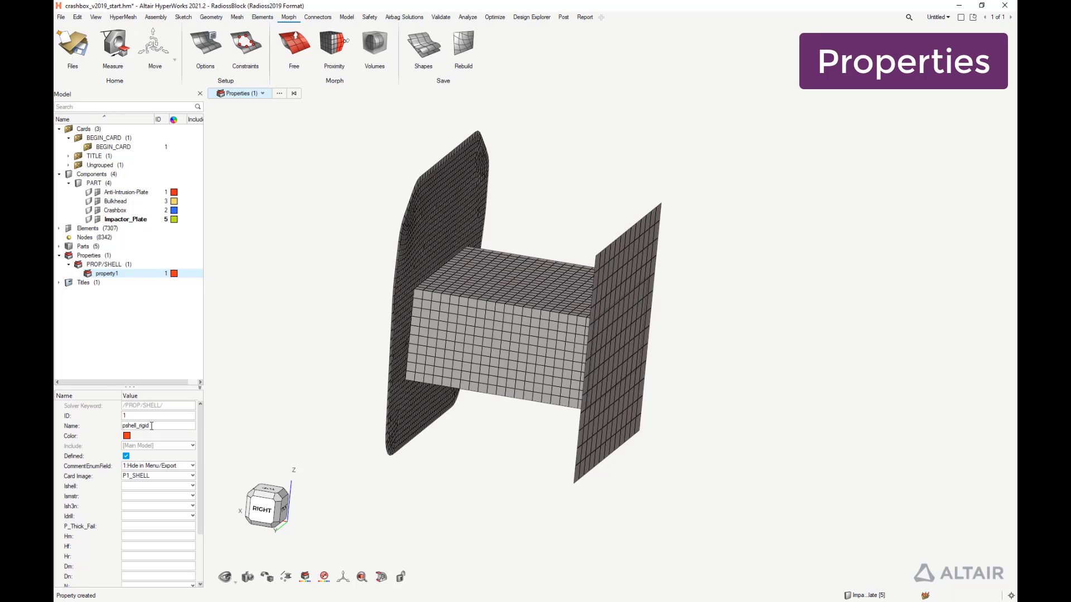
key(Return)
drag(202, 466, 204, 520)
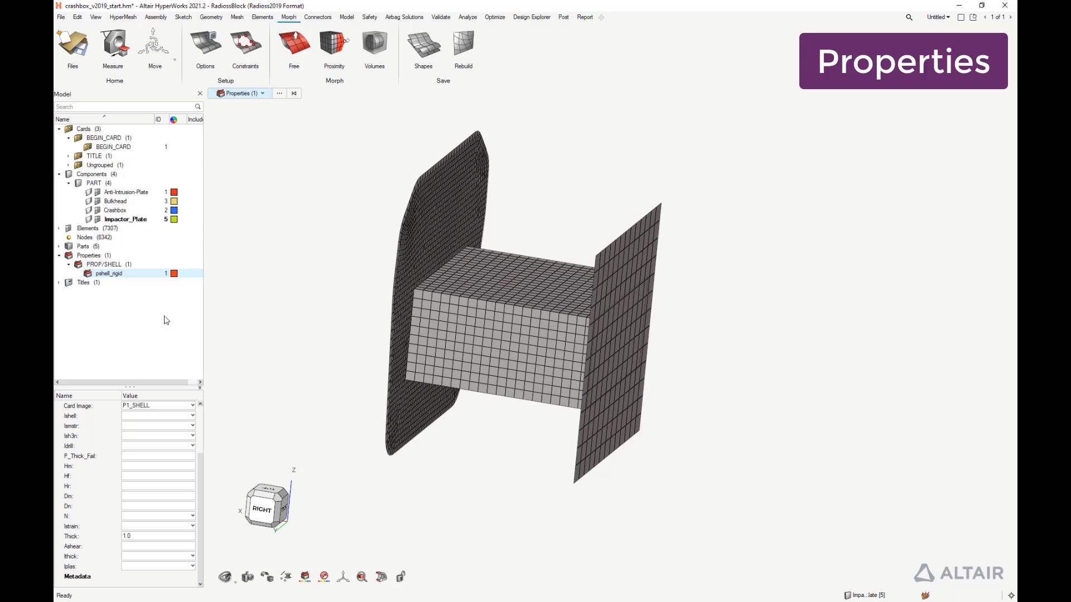
click(160, 343)
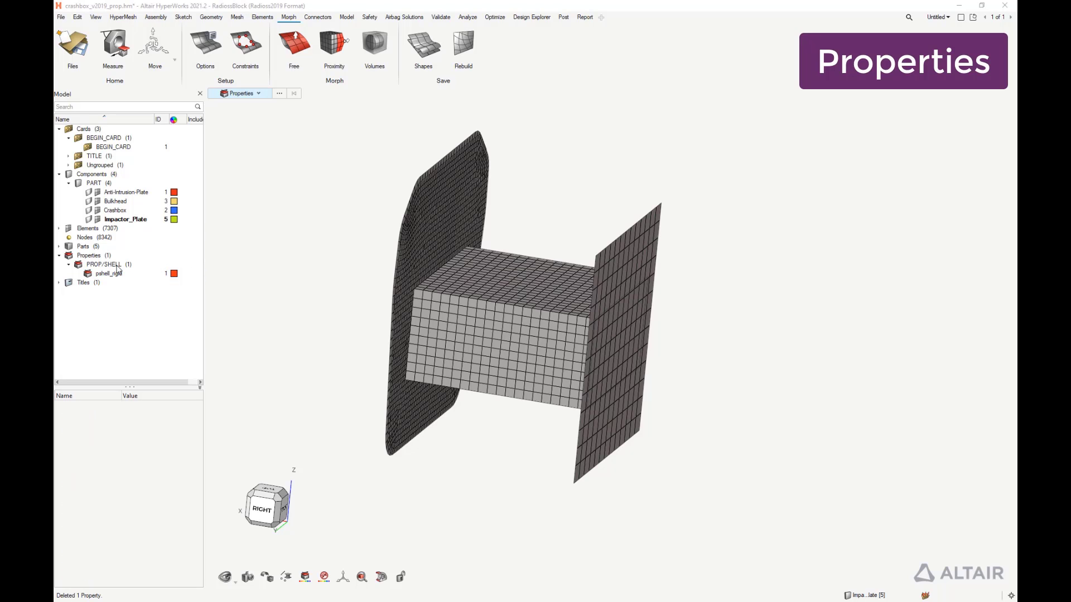
Create a second shell property under PROP/SHELL and name it pshell_4mm
click(116, 266)
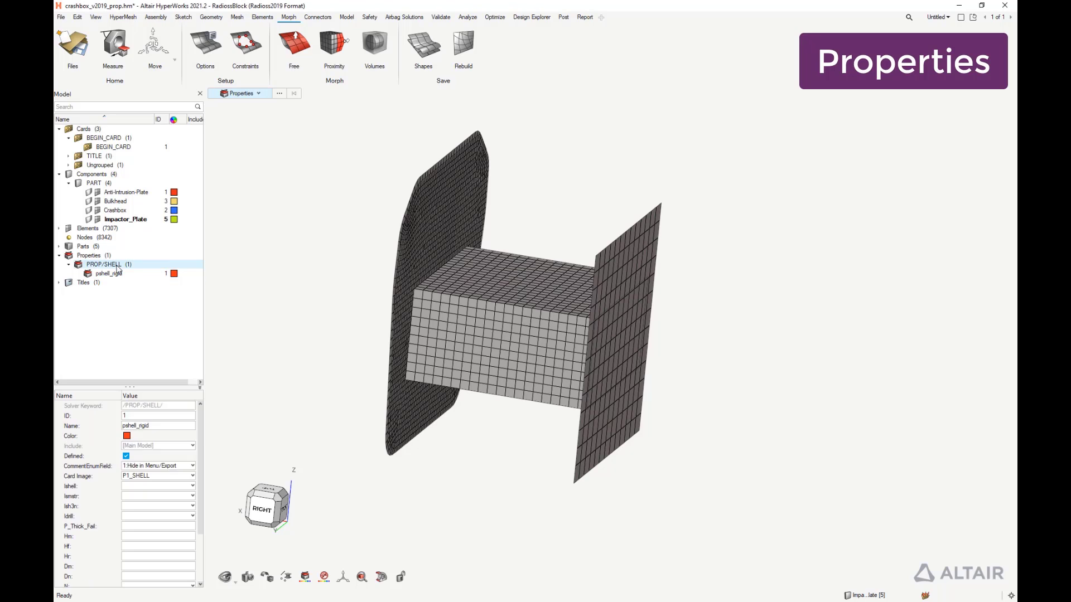
right_click(116, 265)
click(147, 273)
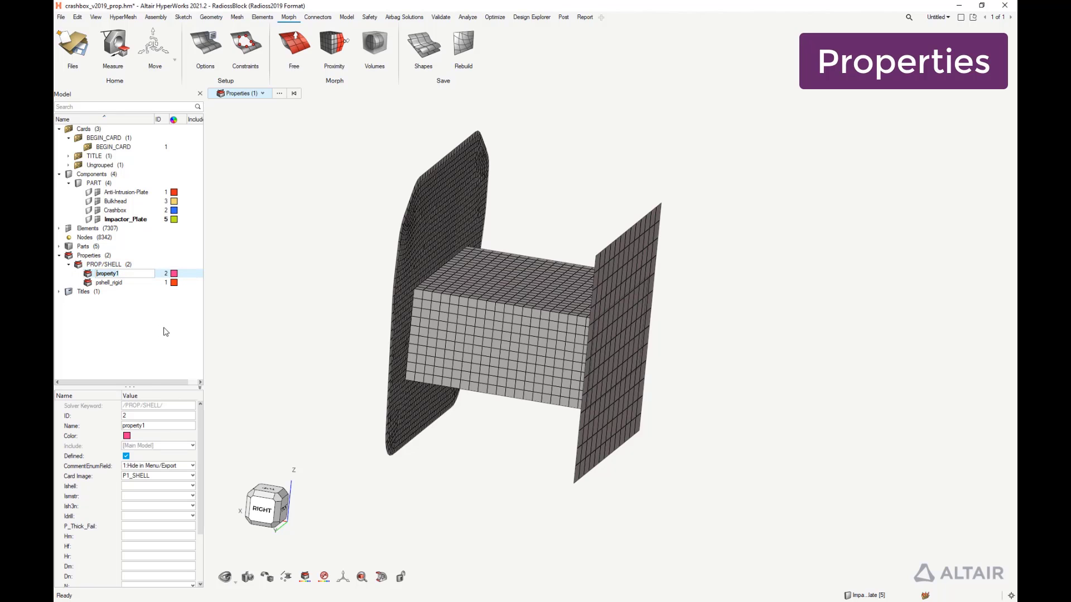
click(165, 426)
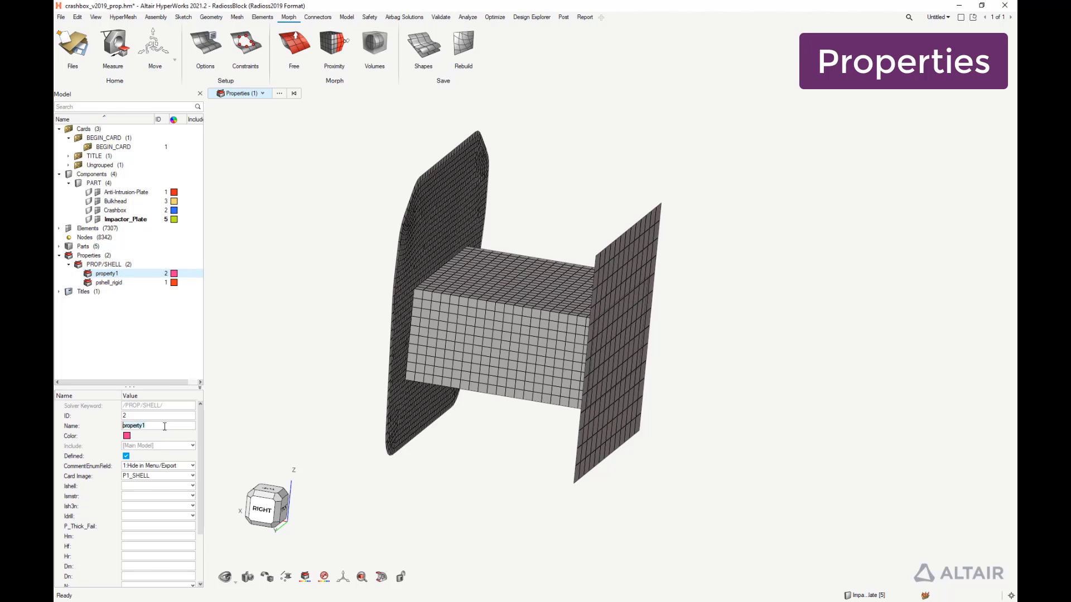
text(pshell_4mm)
Set the thickness of pshell_4mm to 4.0 and its number of integration points N to 5
drag(199, 467, 200, 536)
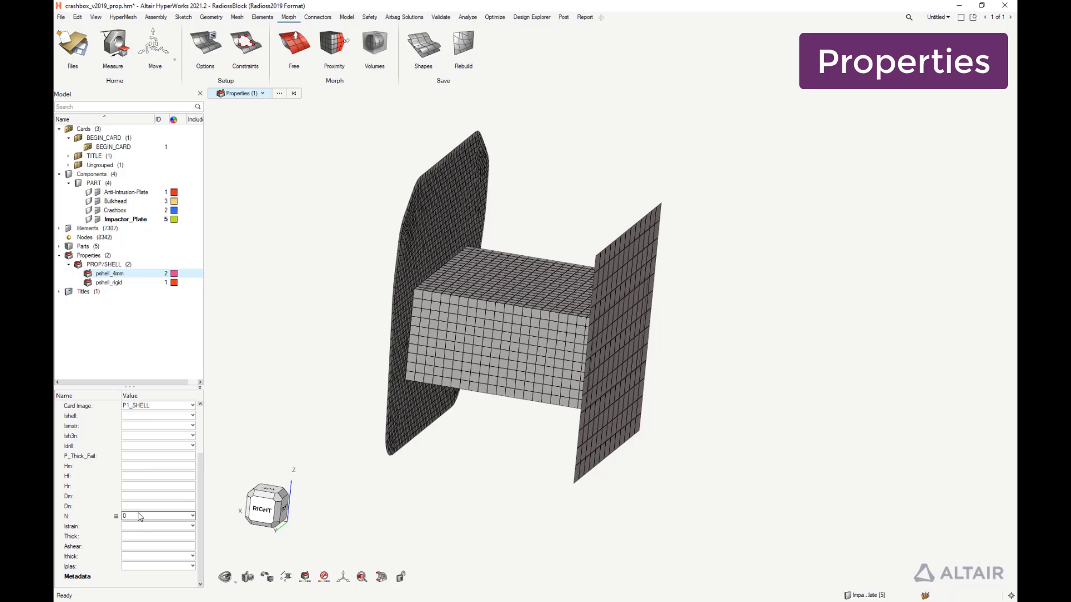
click(140, 536)
drag(201, 504, 205, 466)
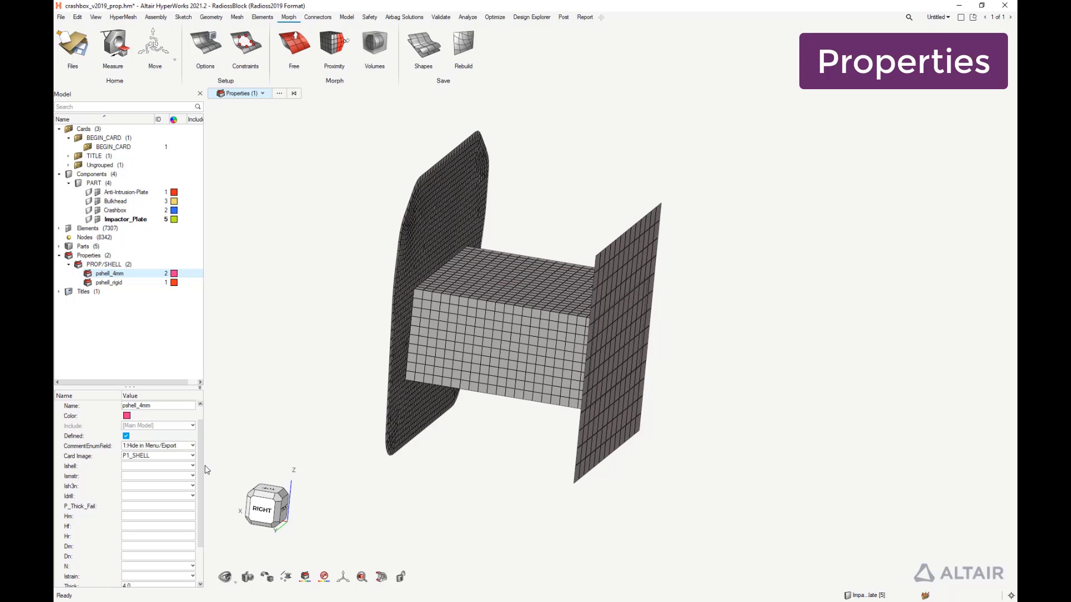
drag(205, 469, 203, 490)
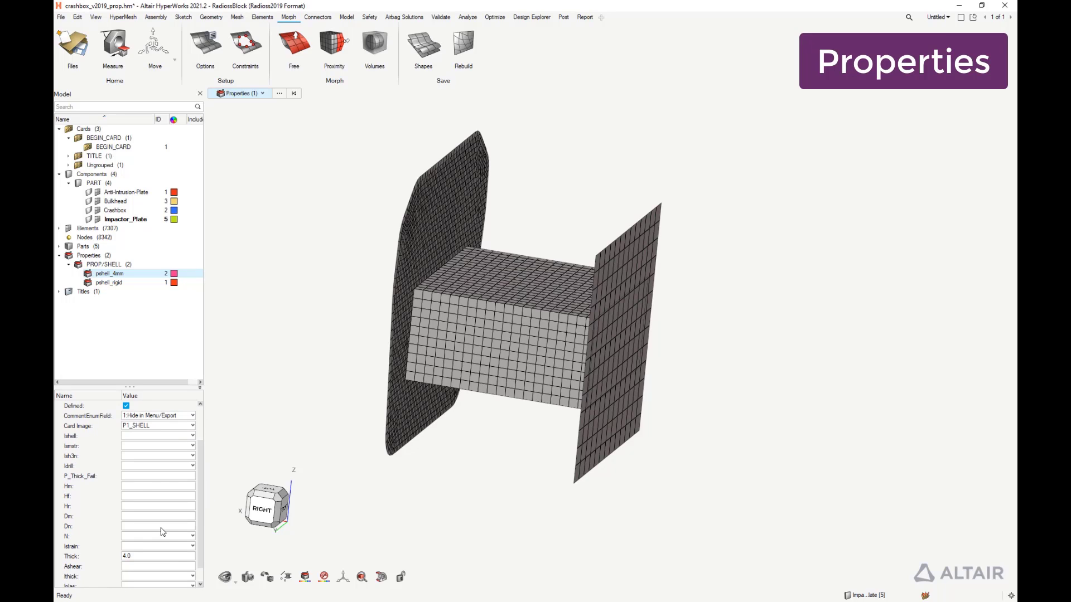
click(148, 536)
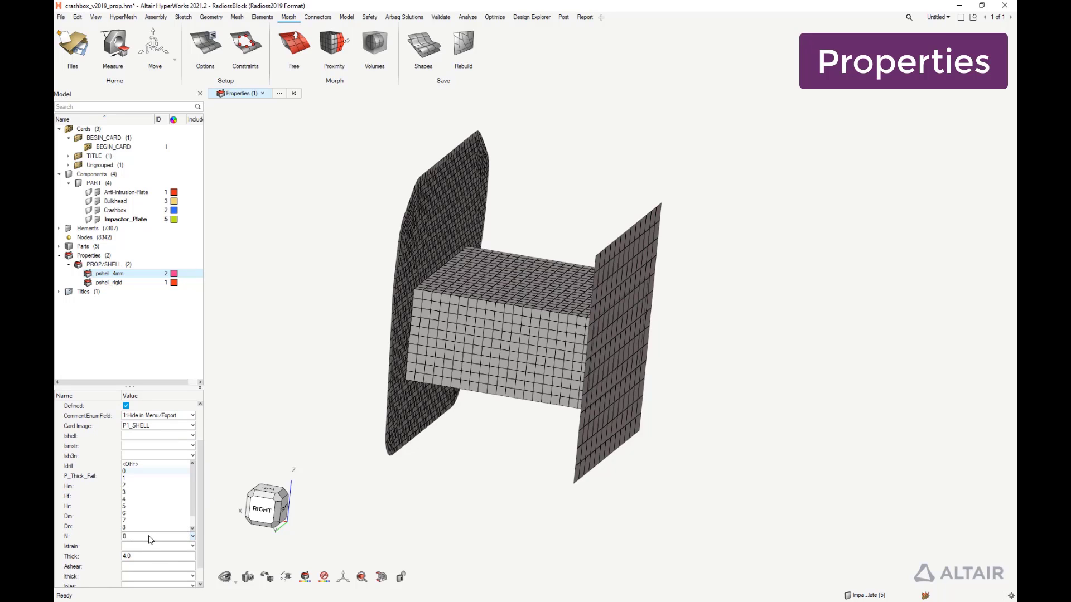
click(144, 506)
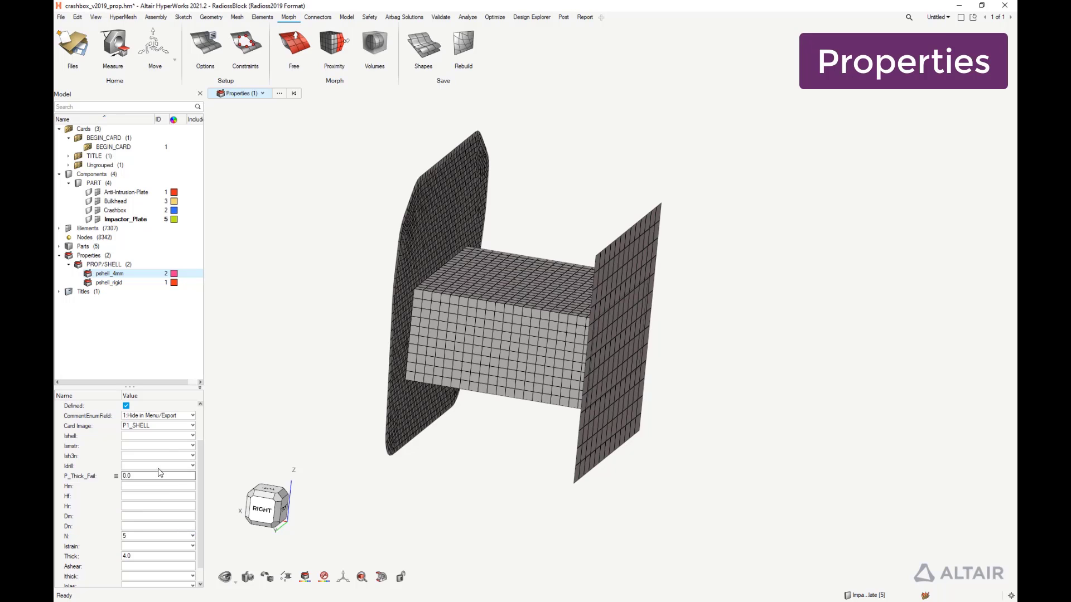
Set Ishell of pshell_4mm to 24:QEPH Shell Formulation and Ismstr to 4:Full Geometric Nonlinearities
click(170, 436)
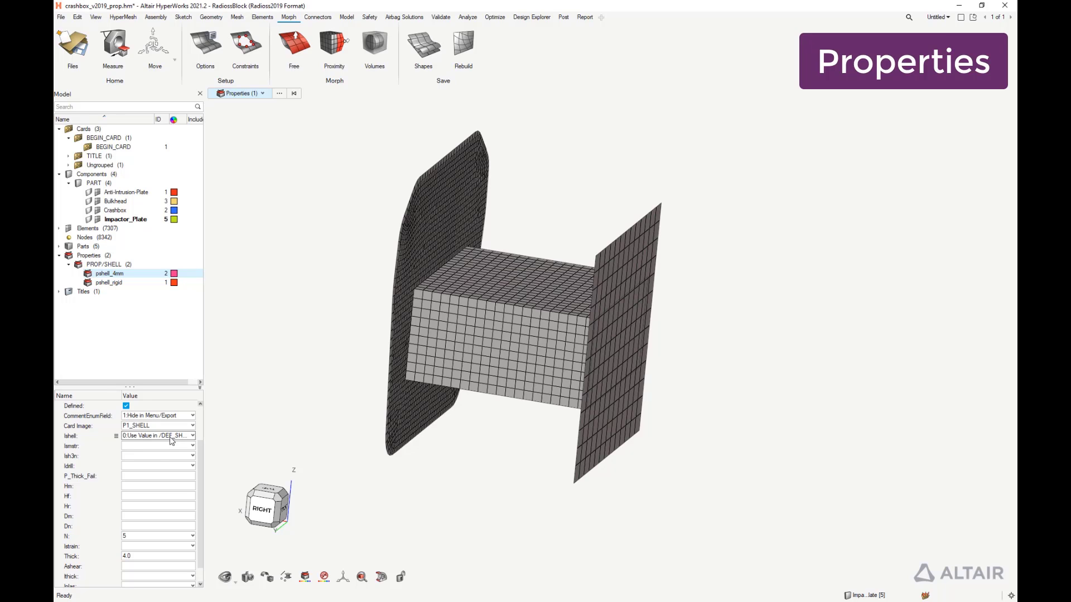
click(171, 437)
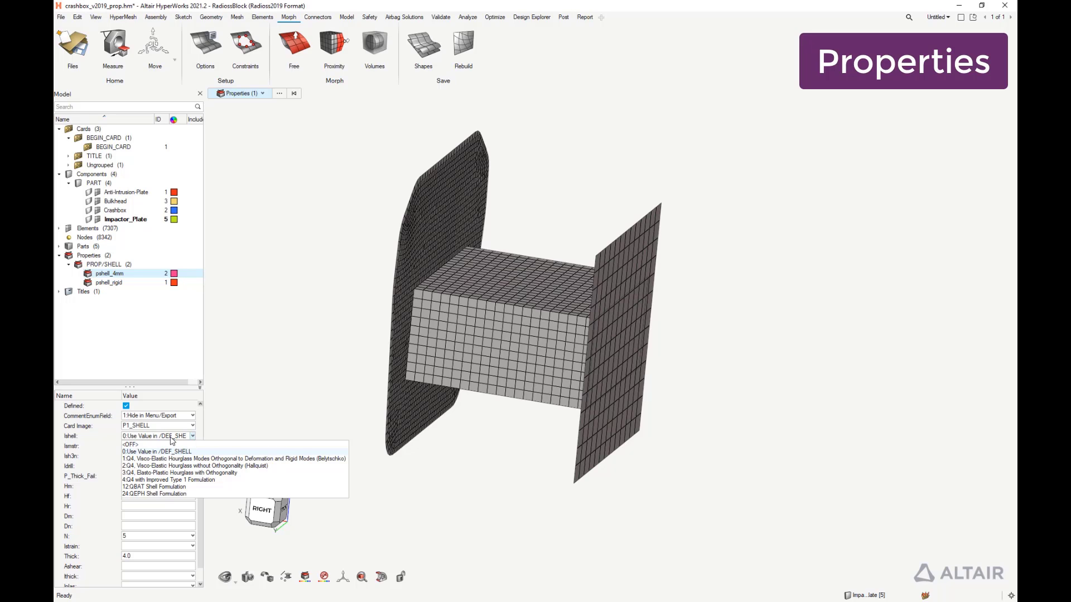
click(161, 494)
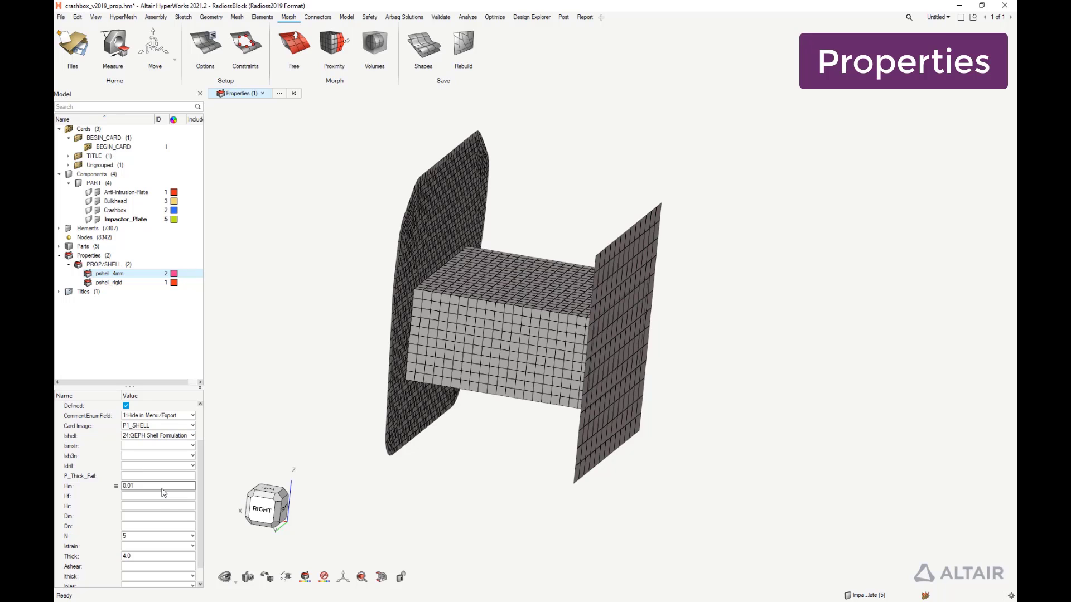
click(146, 446)
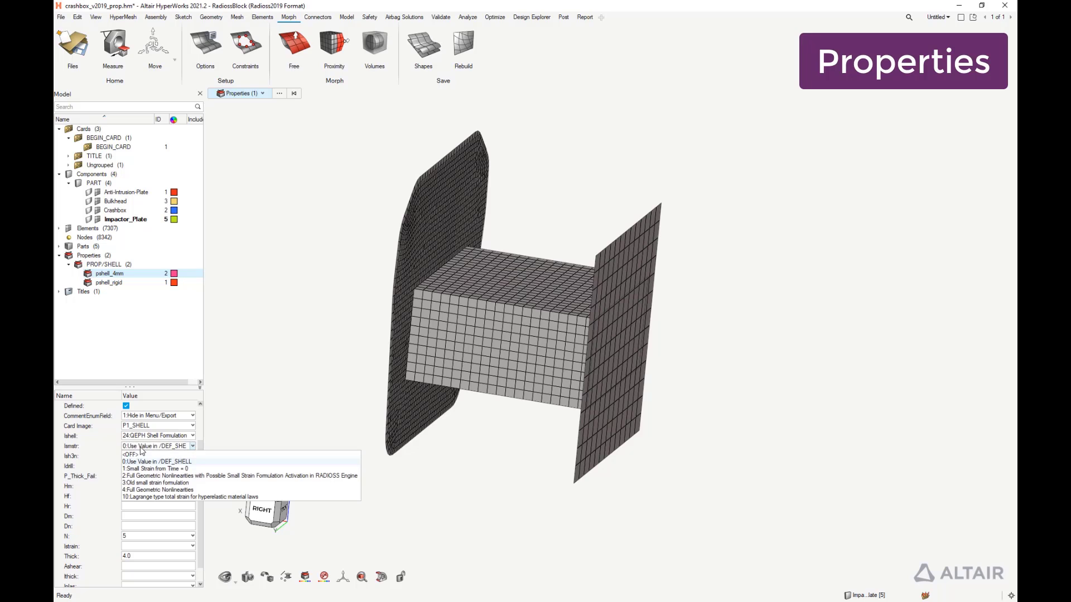
click(147, 491)
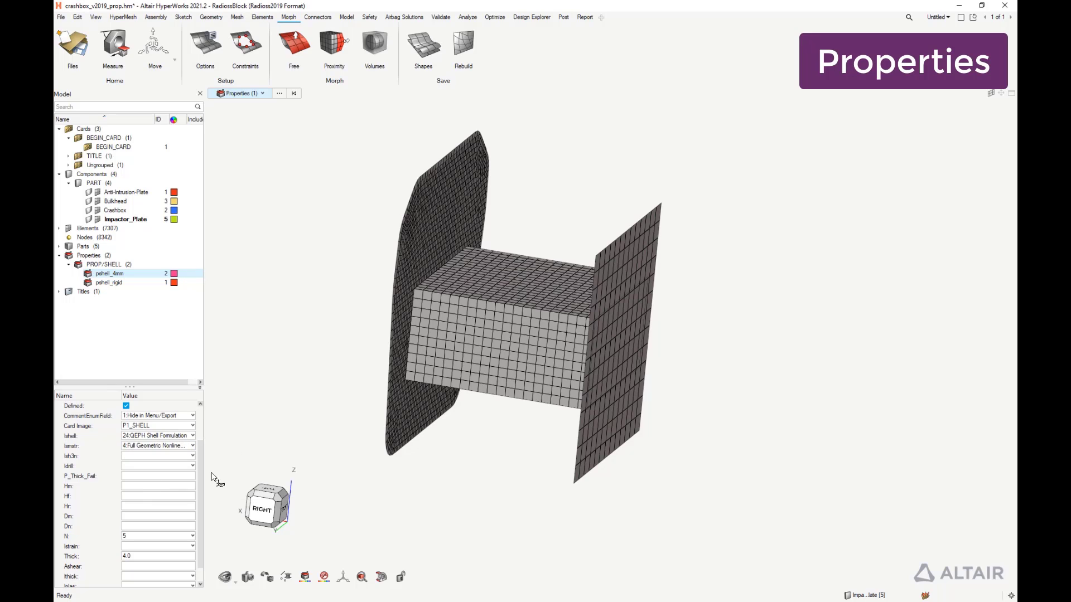
Set Ithick of pshell_4mm to 1:Thickness Change is Taken into Account and Iplas to 1:Iterative Projection, and save the model
scroll(195, 551, down, 1)
click(159, 557)
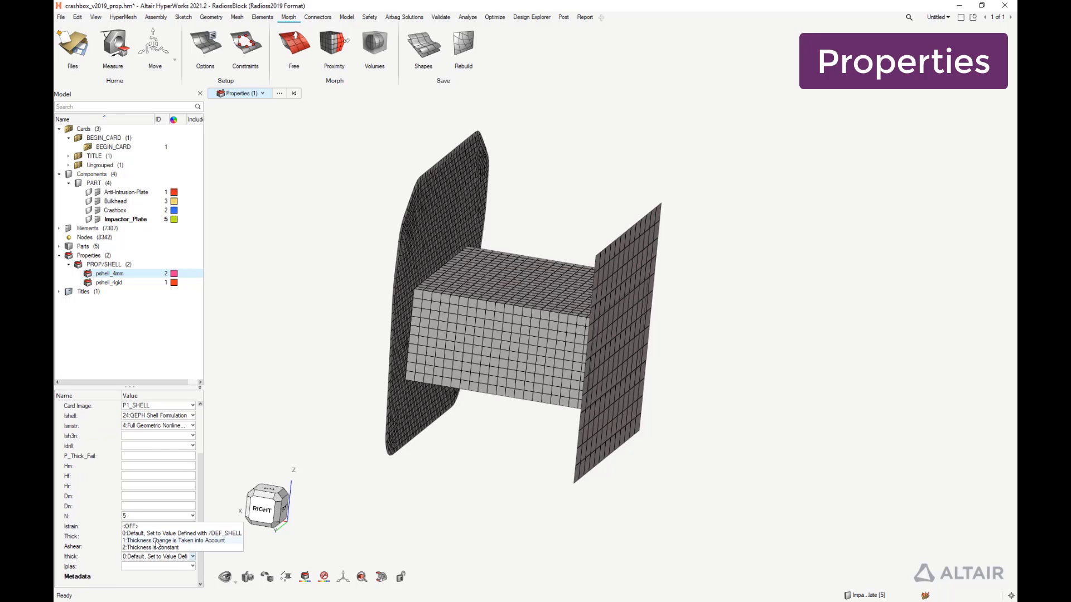
click(156, 548)
click(152, 566)
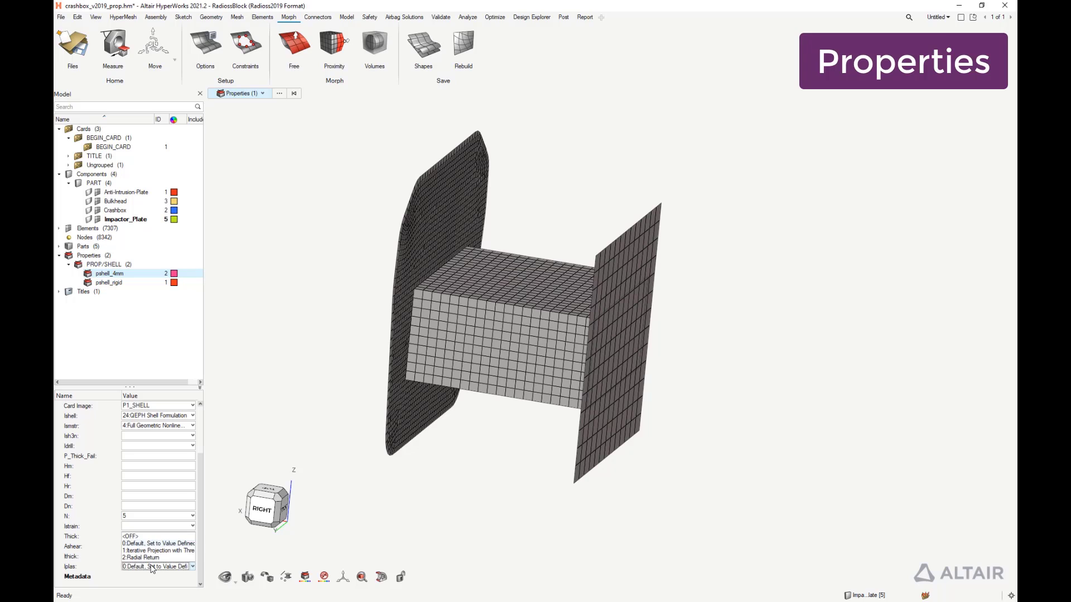
click(152, 550)
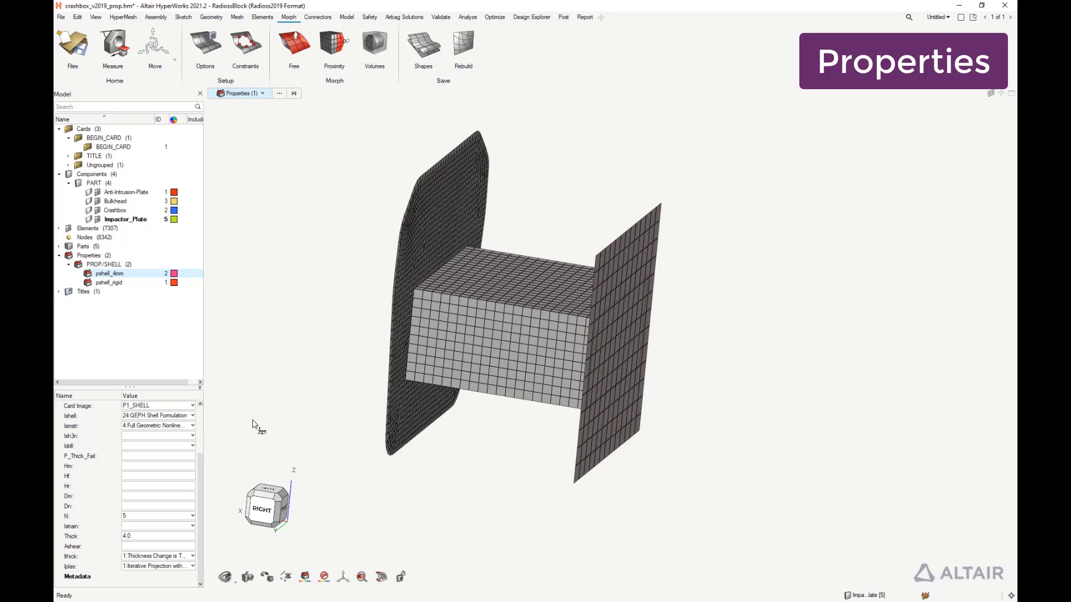
key(ctrl+s)
Create a PROP/SOL_ORTH property and name it psolid_ortho
click(89, 256)
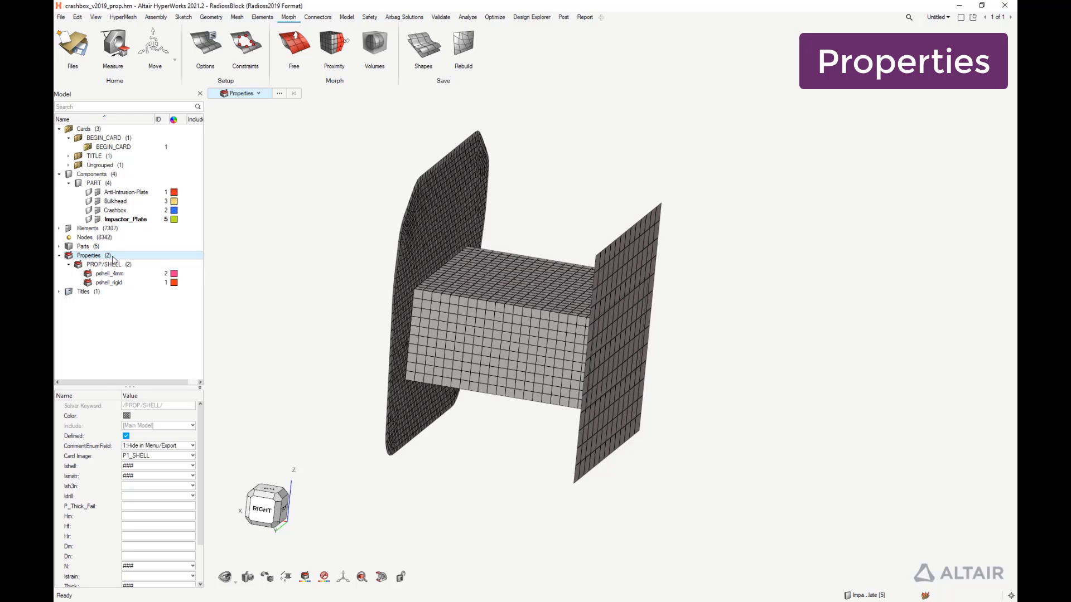
right_click(113, 260)
mouse_move(137, 264)
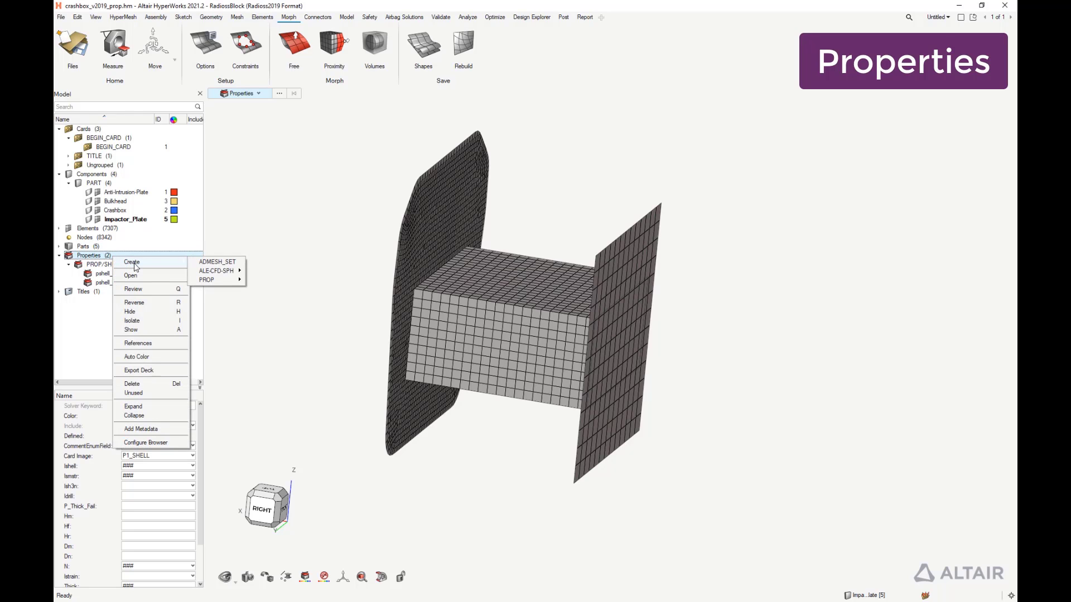
mouse_move(235, 280)
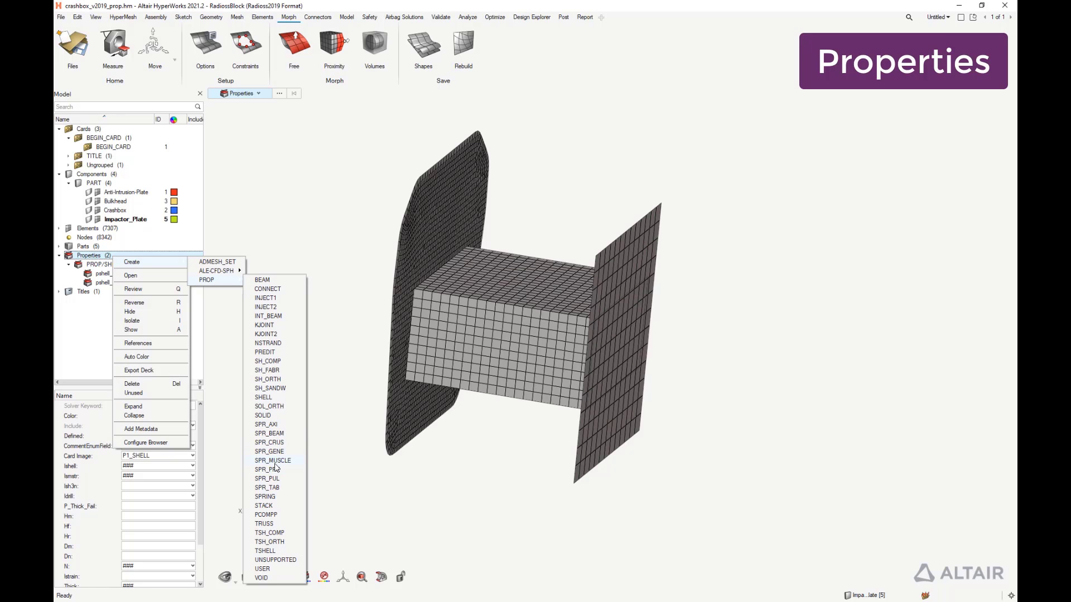
click(282, 411)
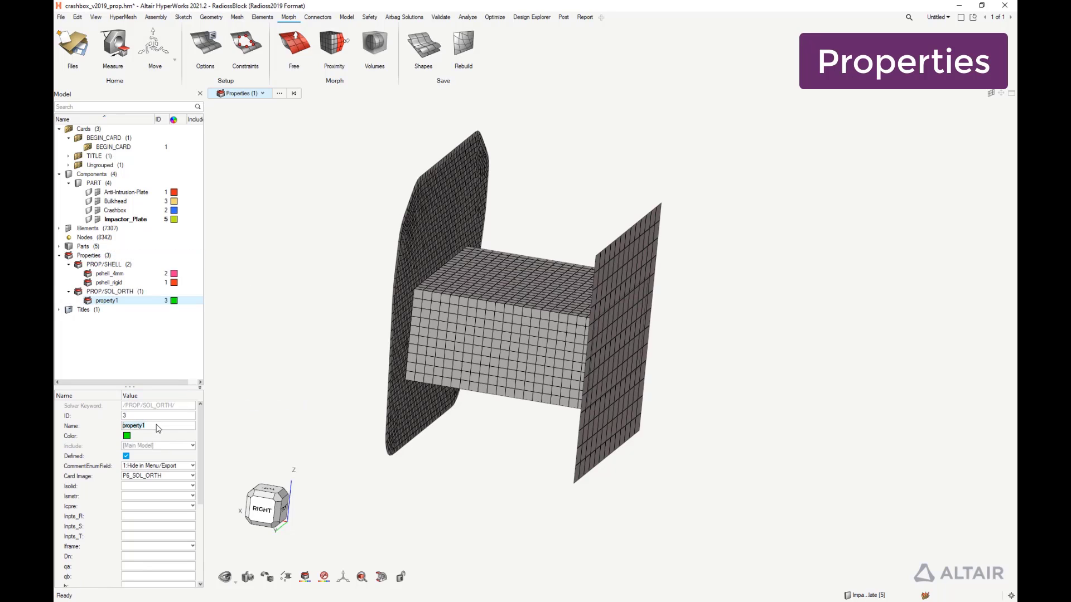
text(psolid_ortho)
Set Isolid of psolid_ortho to 24:HEPH 8-node Solid Element and Vx to 1, and save the model
click(166, 487)
click(167, 487)
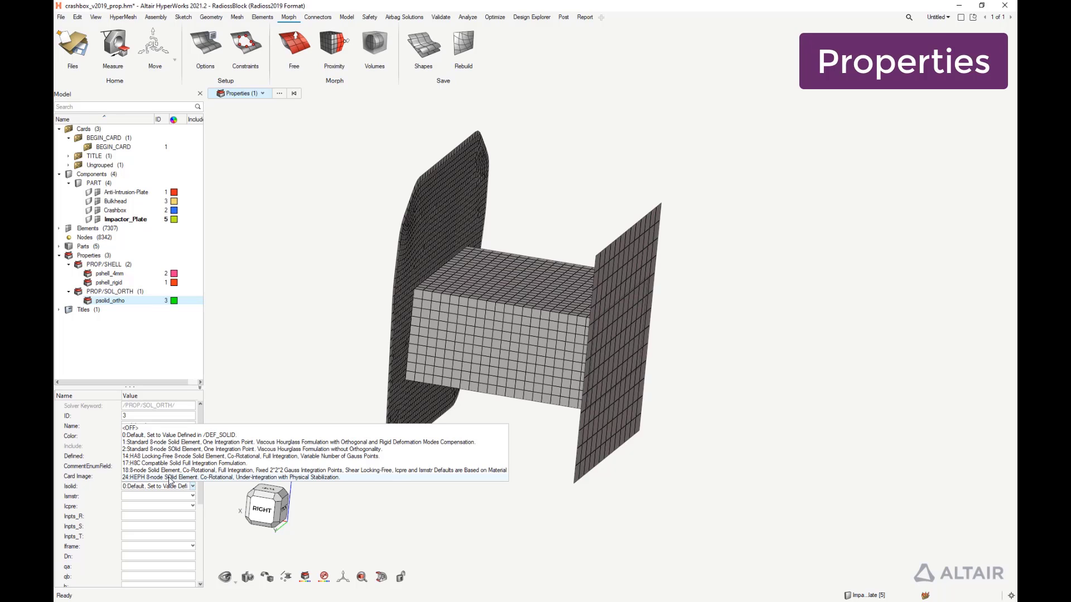
click(170, 477)
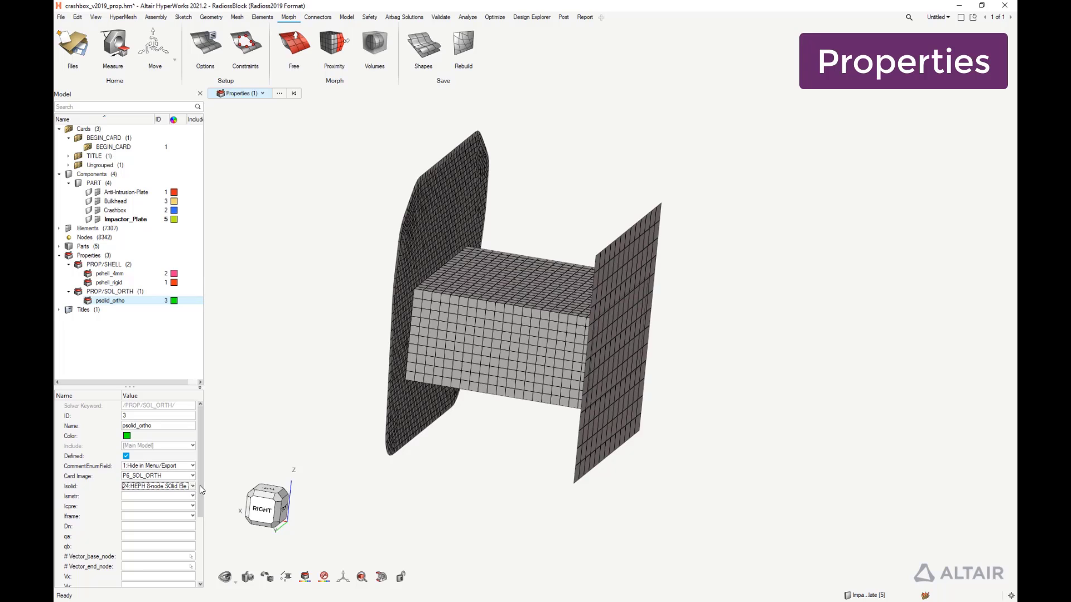
drag(200, 485, 195, 549)
click(157, 466)
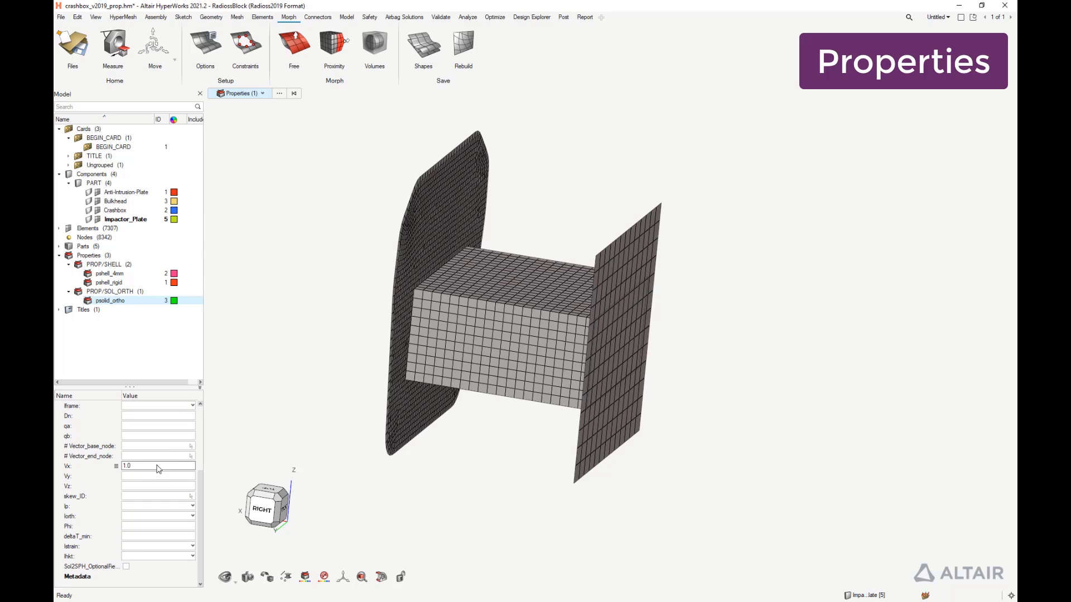
text(1)
scroll(204, 491, up, 5)
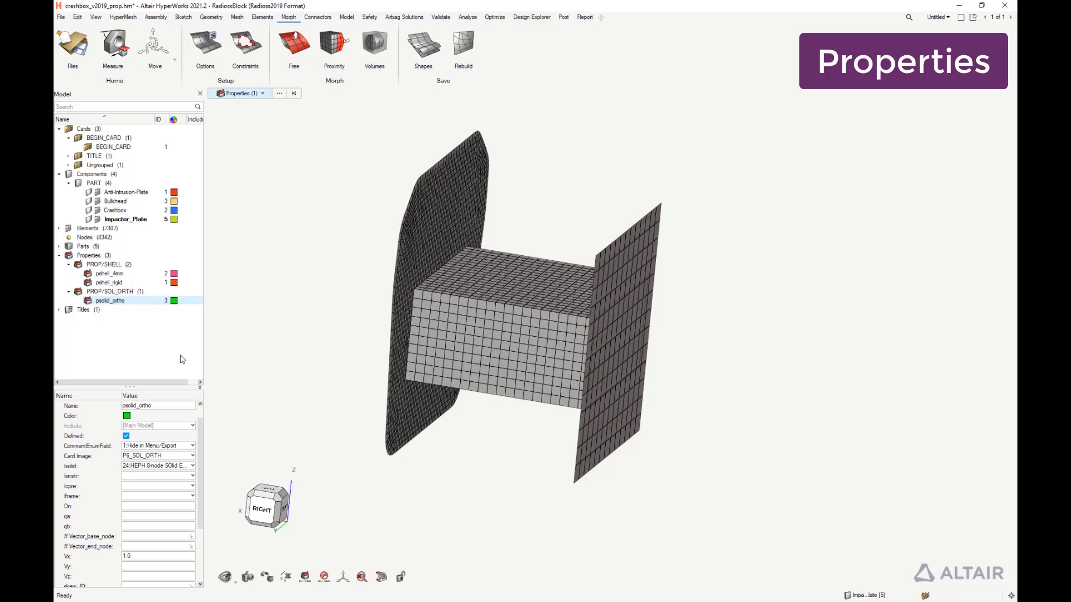
key(ctrl+s)
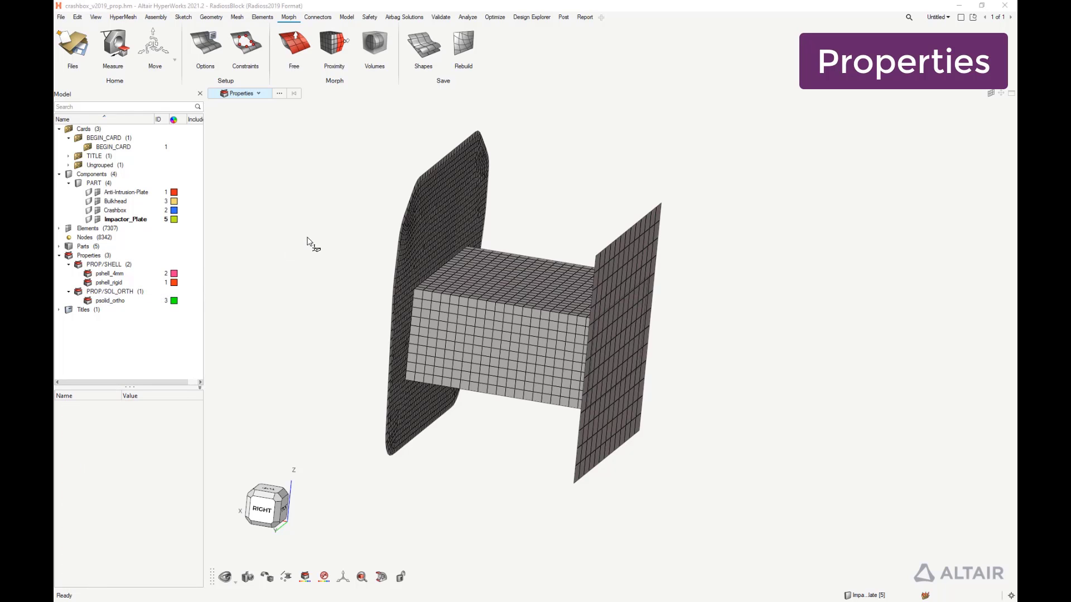
Assign the pshell_rigid property to the Bulkhead and Impactor_Plate components together
click(124, 202)
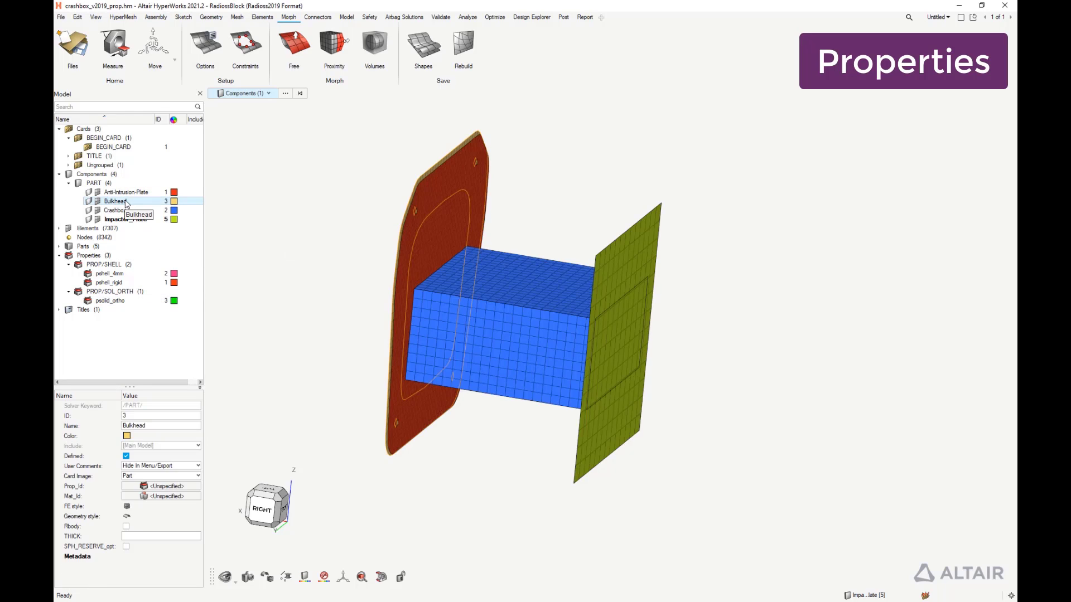
ctrl+click(126, 219)
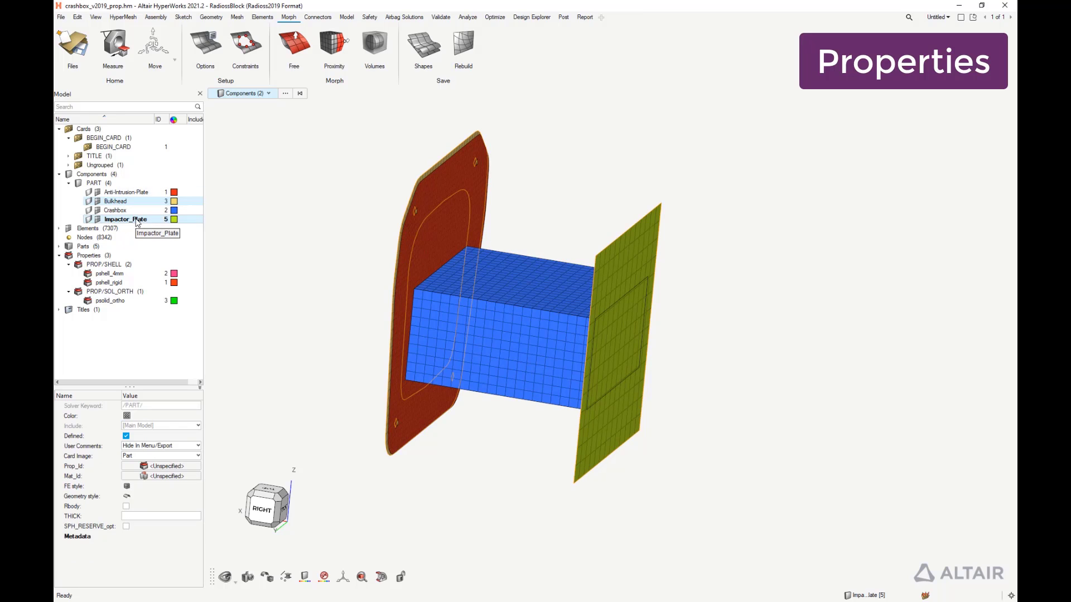
click(156, 471)
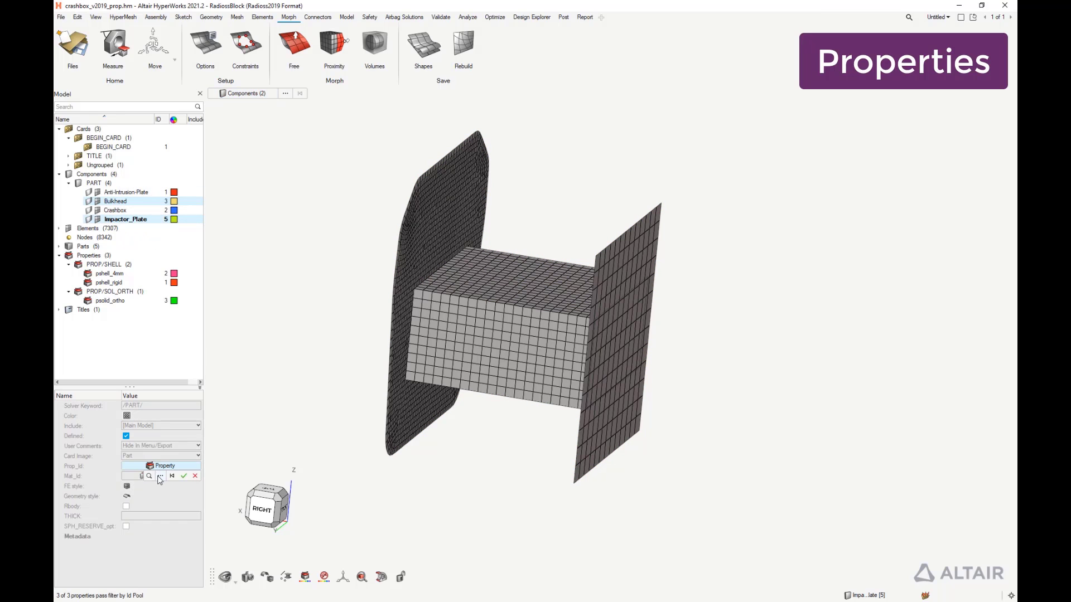
click(158, 481)
drag(169, 461, 358, 418)
click(239, 454)
click(445, 545)
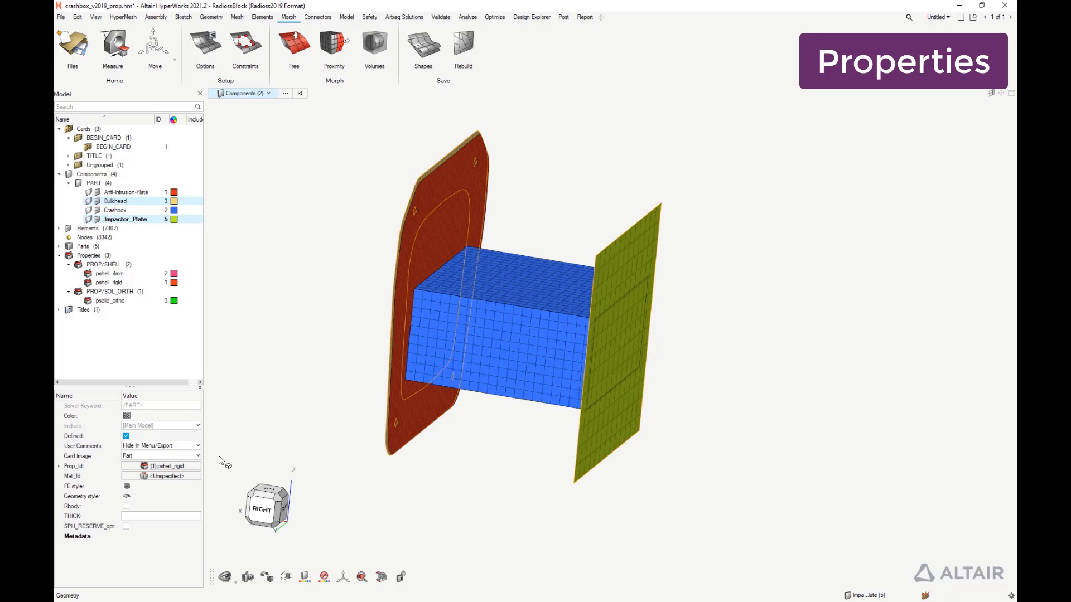
Assign the pshell_4mm property to the Anti-Intrusion-Plate component
click(127, 192)
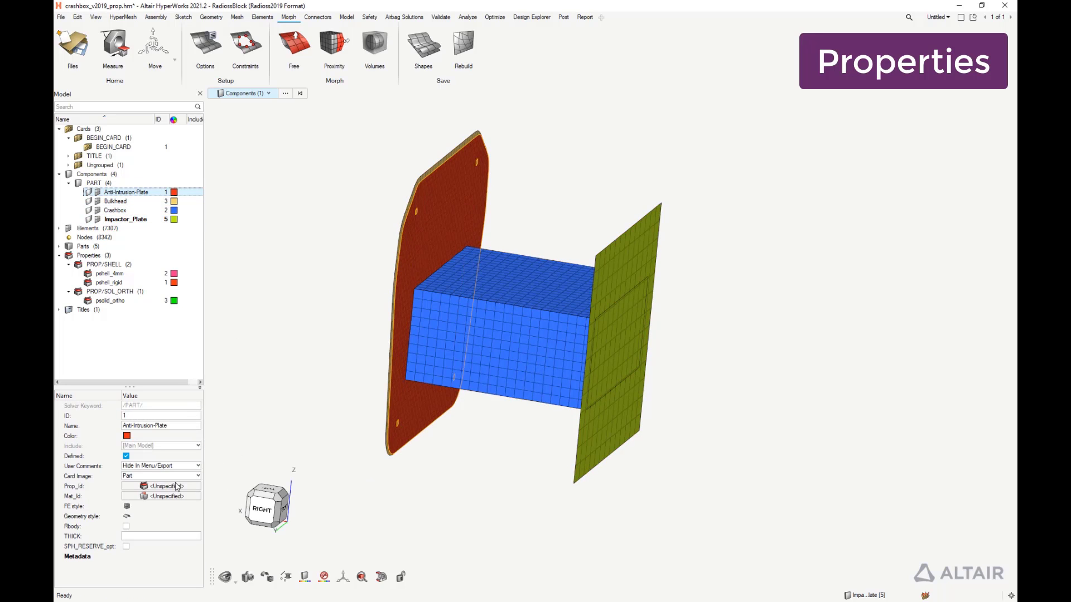
click(162, 485)
click(160, 495)
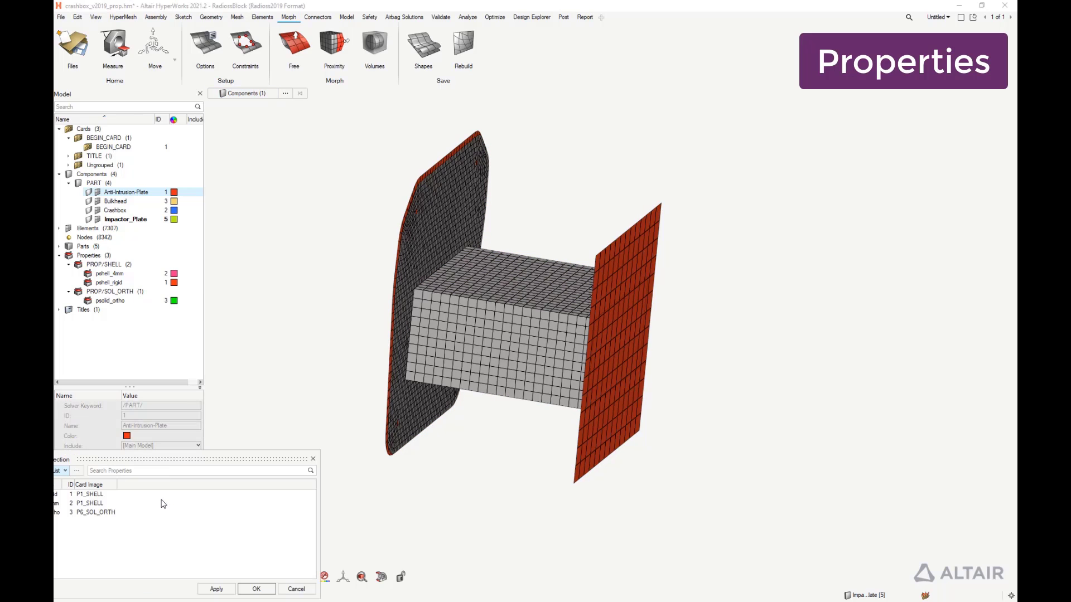
click(126, 499)
click(252, 589)
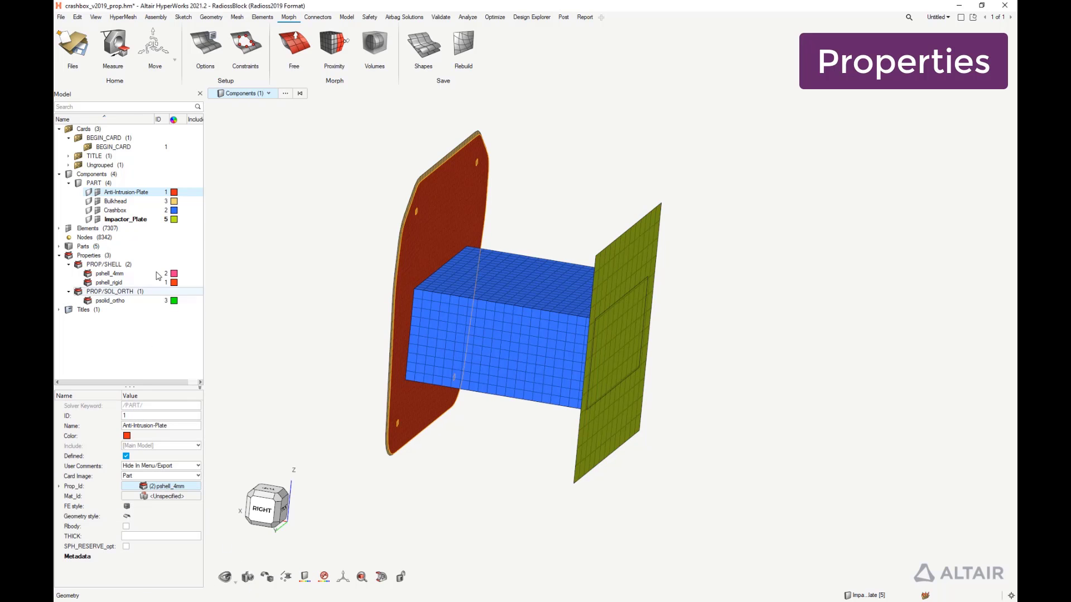
Assign the psolid_ortho property to the Crashbox component
click(118, 211)
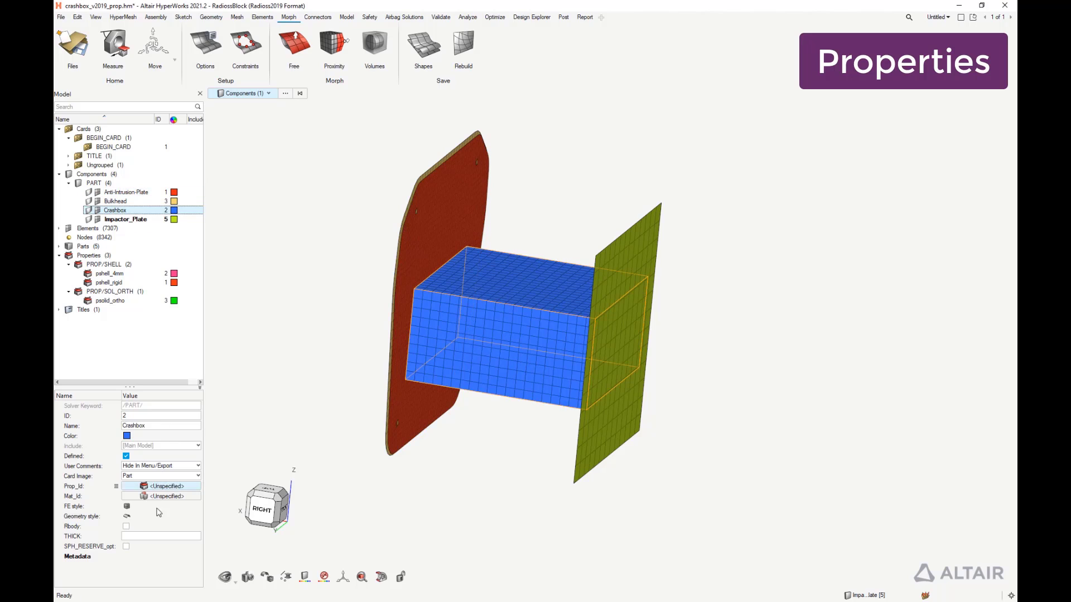
click(160, 486)
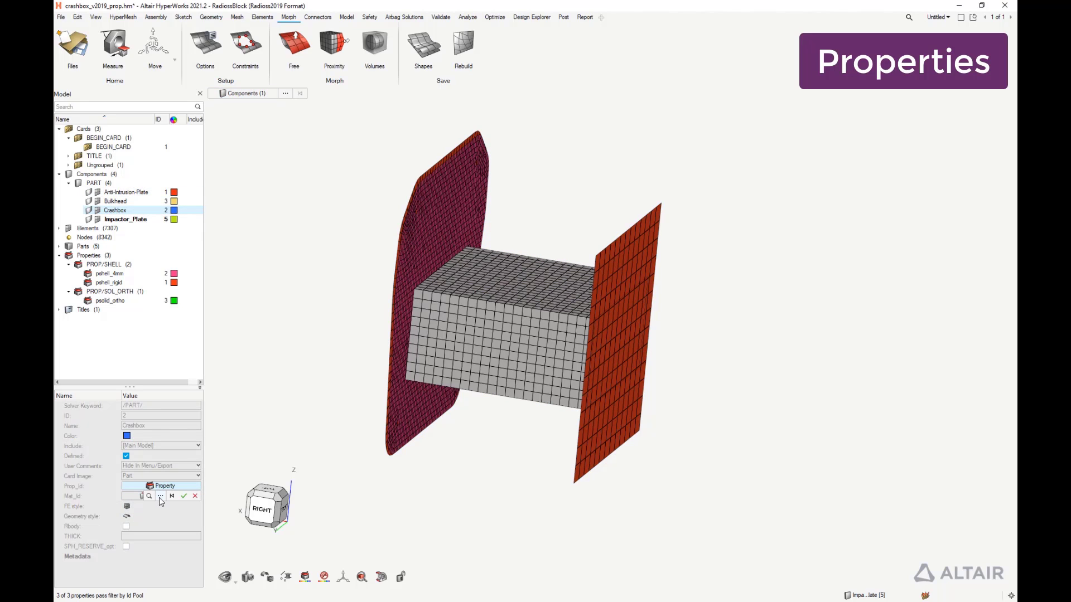
click(160, 495)
click(119, 512)
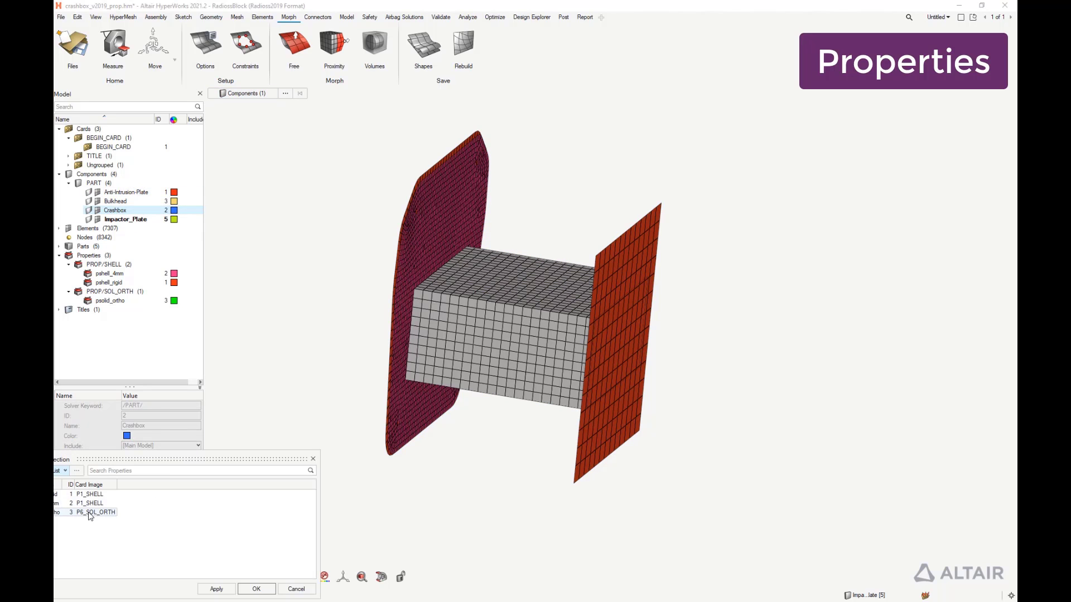
click(267, 588)
click(141, 333)
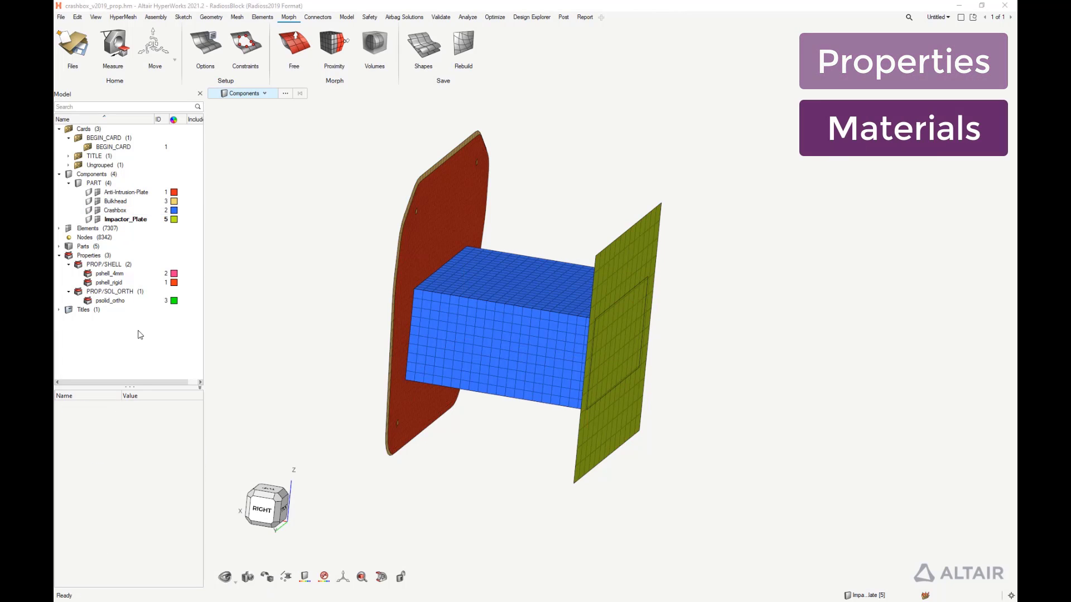
Create an M1_ELAST material and name it Steel_elatic
right_click(141, 335)
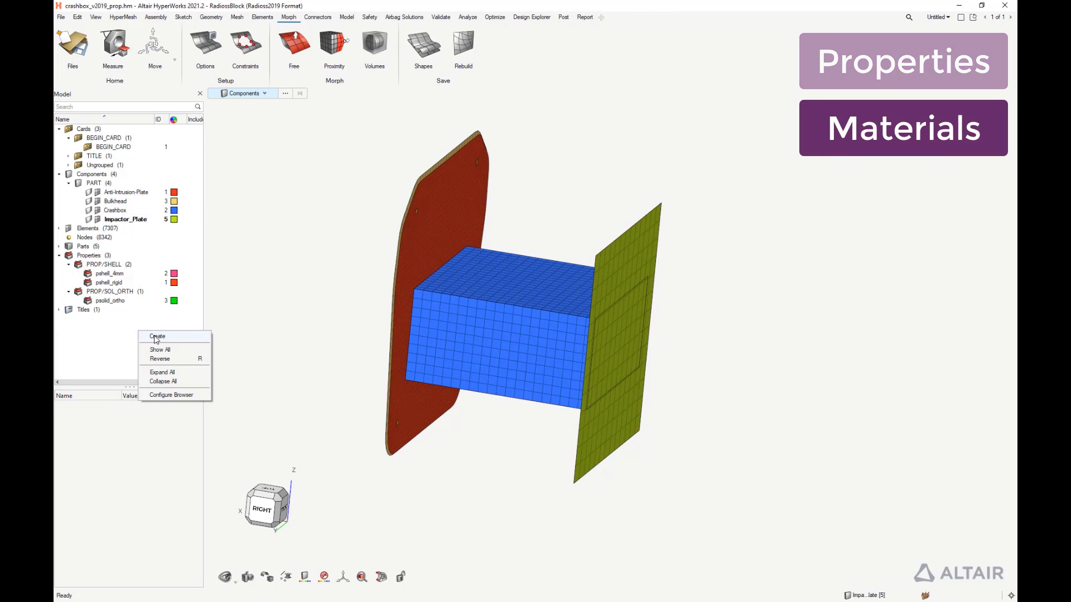
mouse_move(155, 337)
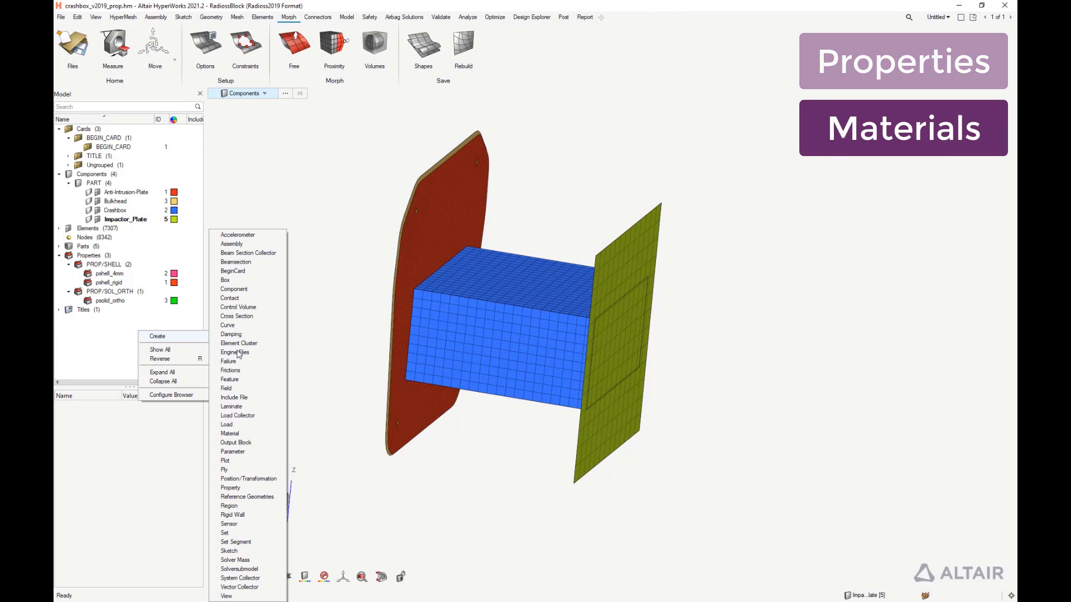
click(233, 435)
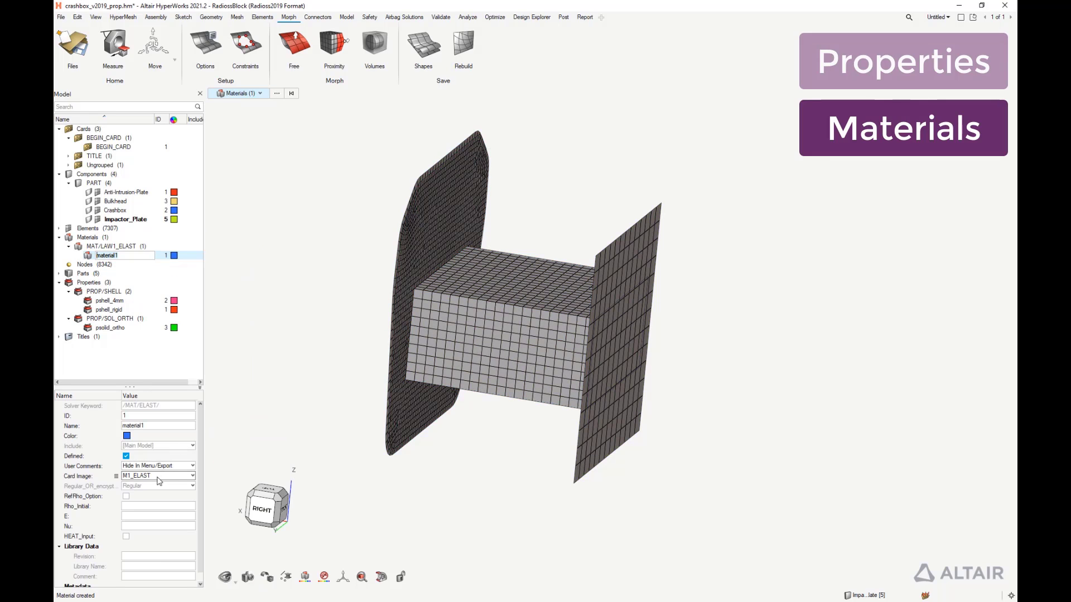
double_click(156, 425)
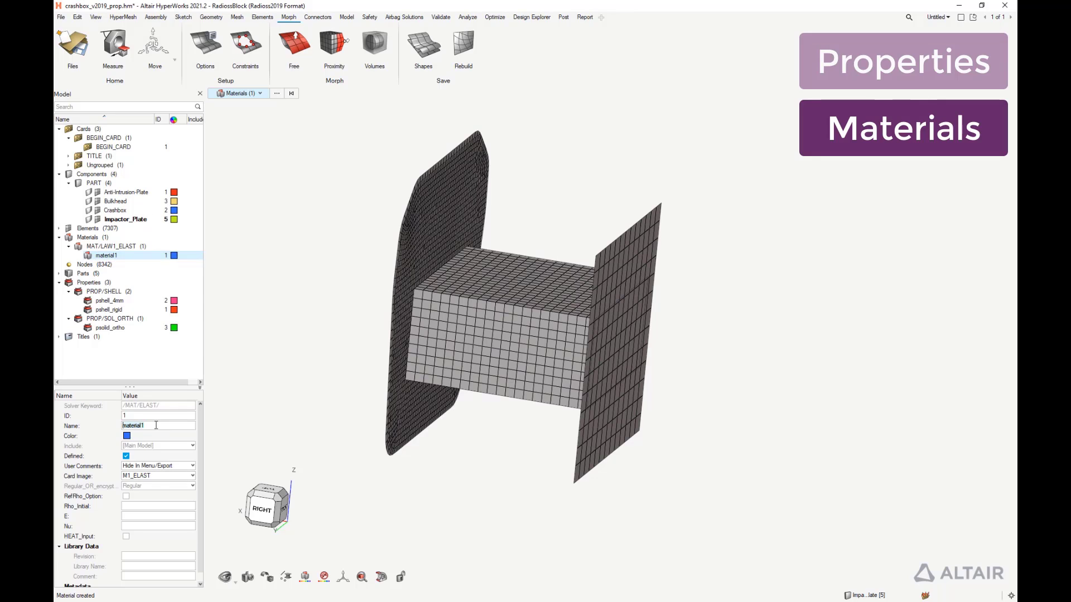
text(Steel_elatic)
Set the initial density of Steel_elatic to 7.8e-06, E to 210 and Nu to 0.3
click(148, 507)
text(7.8)
text(e-06)
click(151, 517)
text(210)
click(152, 526)
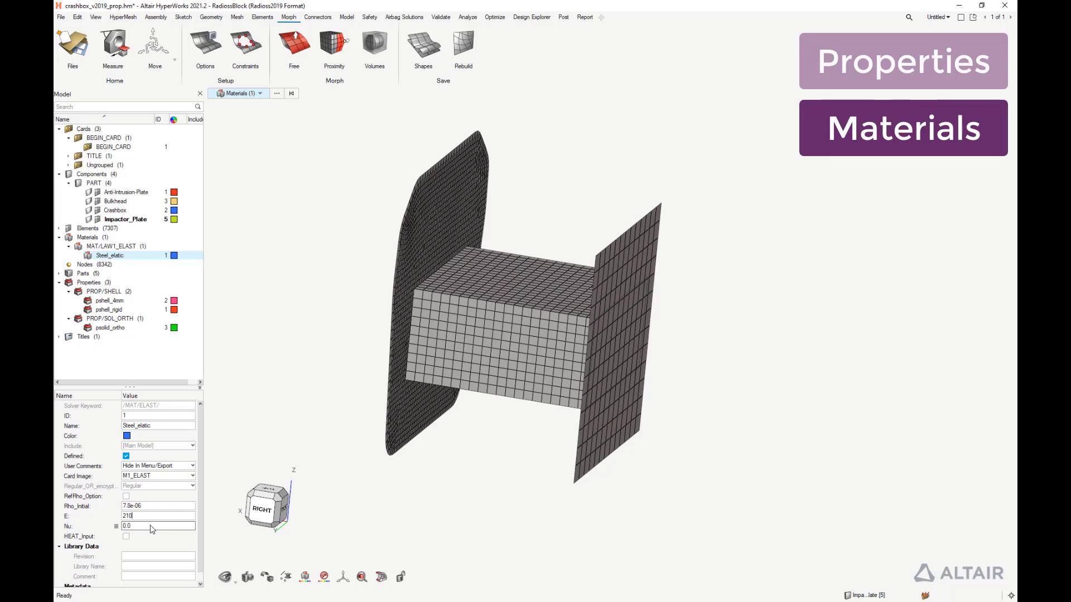
text(0)
key(BackSpace)
text(.3)
key(Return)
Create a LAW2_PLAS_JOHNS material and set its Iflag to 1: New, simplified input type
click(118, 238)
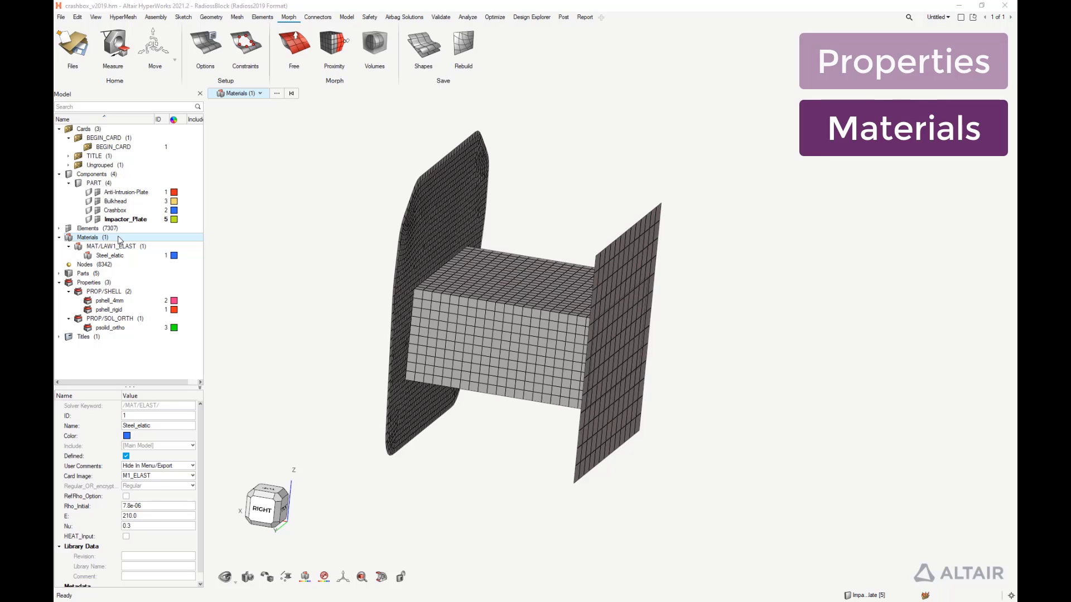
right_click(119, 239)
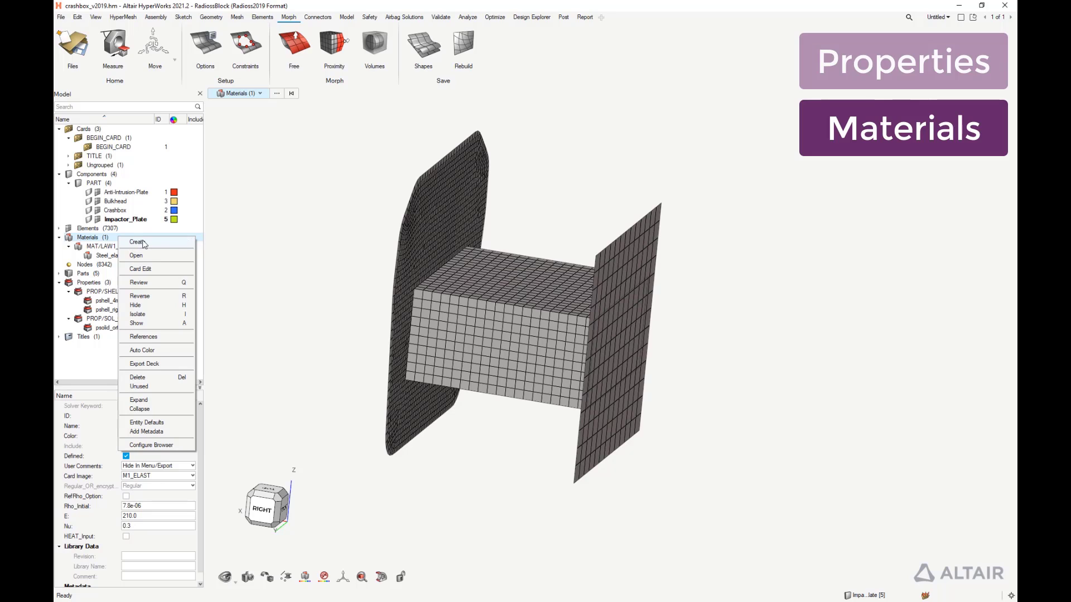
mouse_move(144, 244)
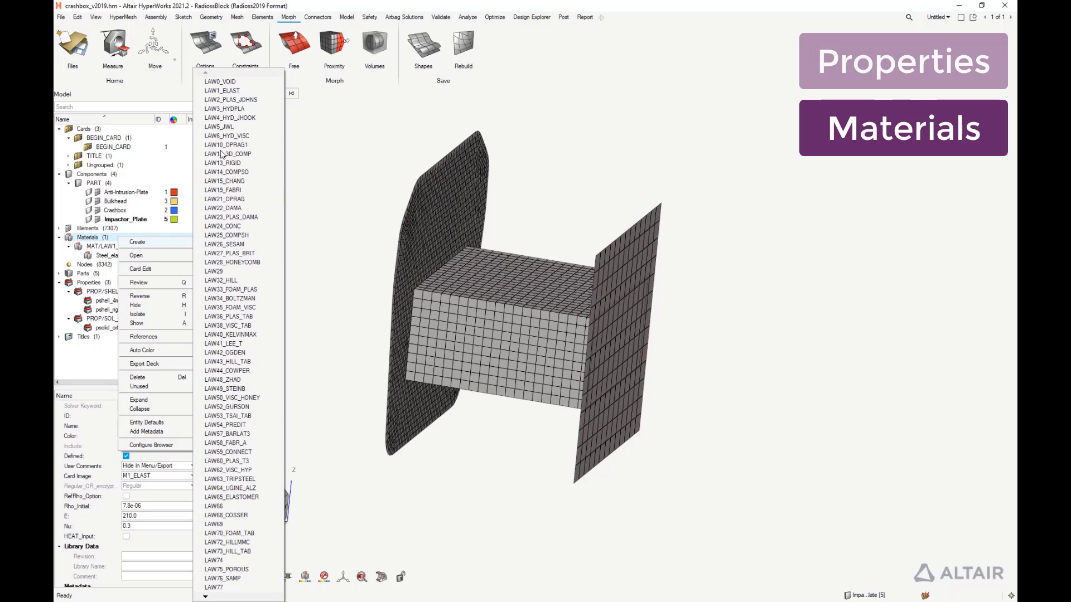
click(252, 101)
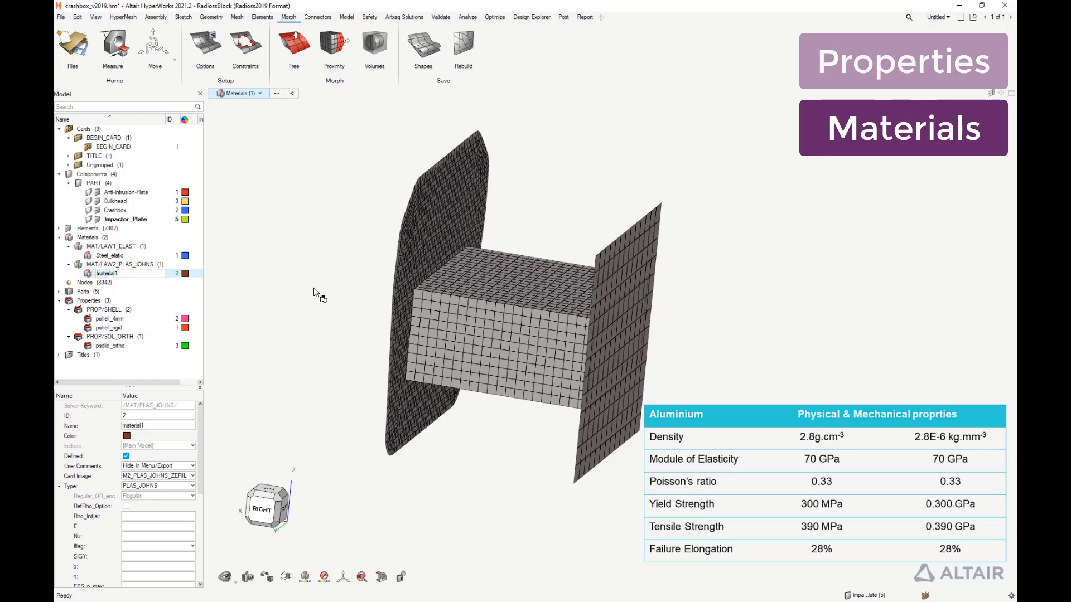
click(193, 547)
click(193, 549)
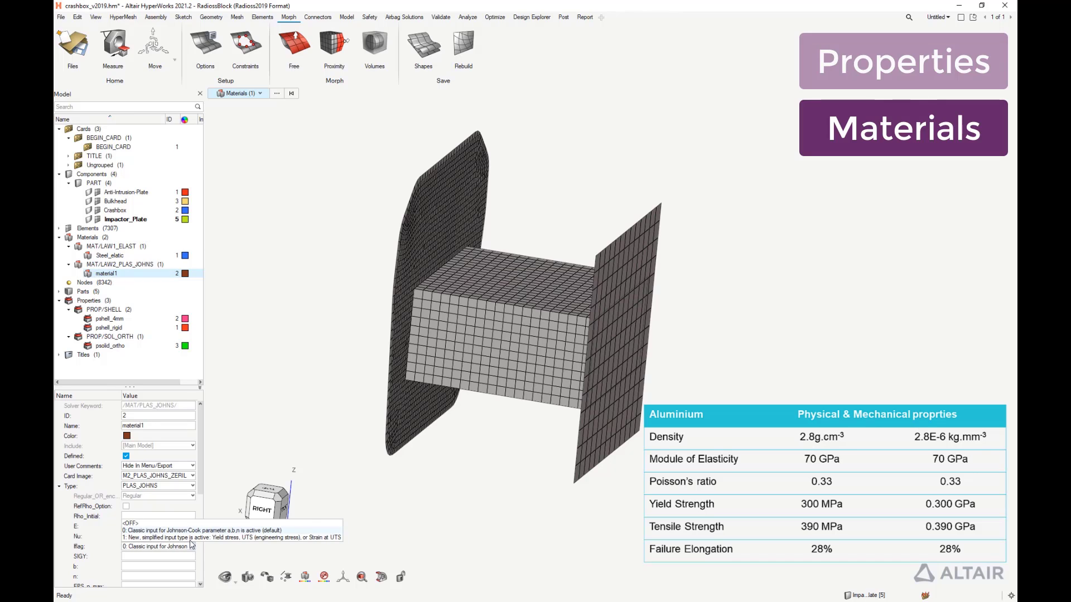
click(191, 538)
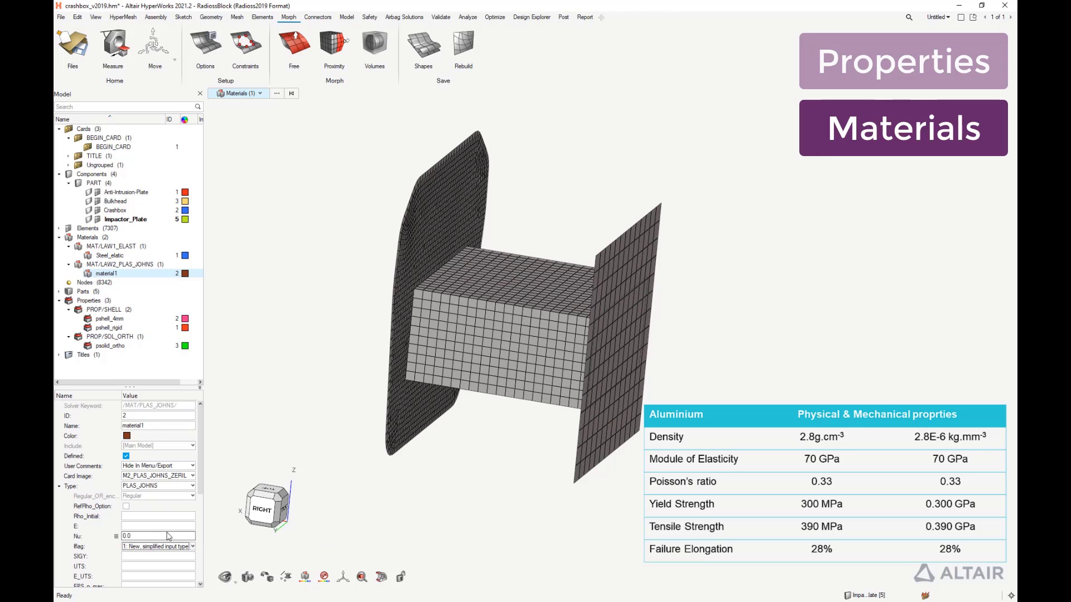
Name the new PLAS_JOHNS material aluminium and set its initial density to 2.8e-06, E to 70 and Nu to 0.33
double_click(146, 427)
text(a)
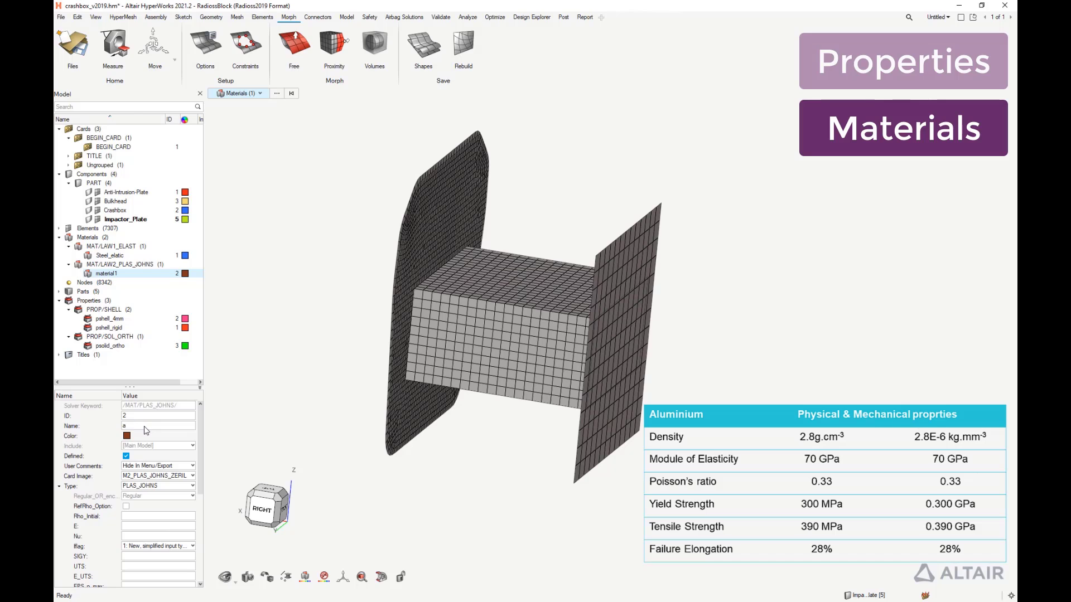
text(luminium)
click(139, 516)
text(2.8e-06)
click(139, 527)
text(70)
click(139, 535)
text(0.33)
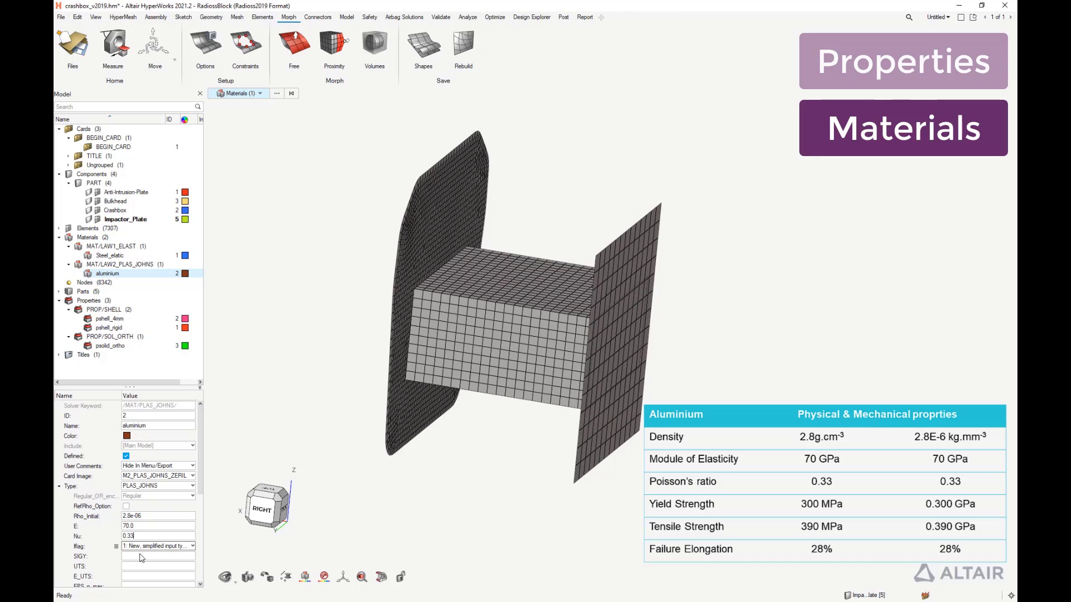
Set the aluminium material's SIGY to 0.3, UTS to 0.39 and E_UTS to 0.196
click(140, 556)
text(0.39)
click(160, 576)
text(196)
key(Return)
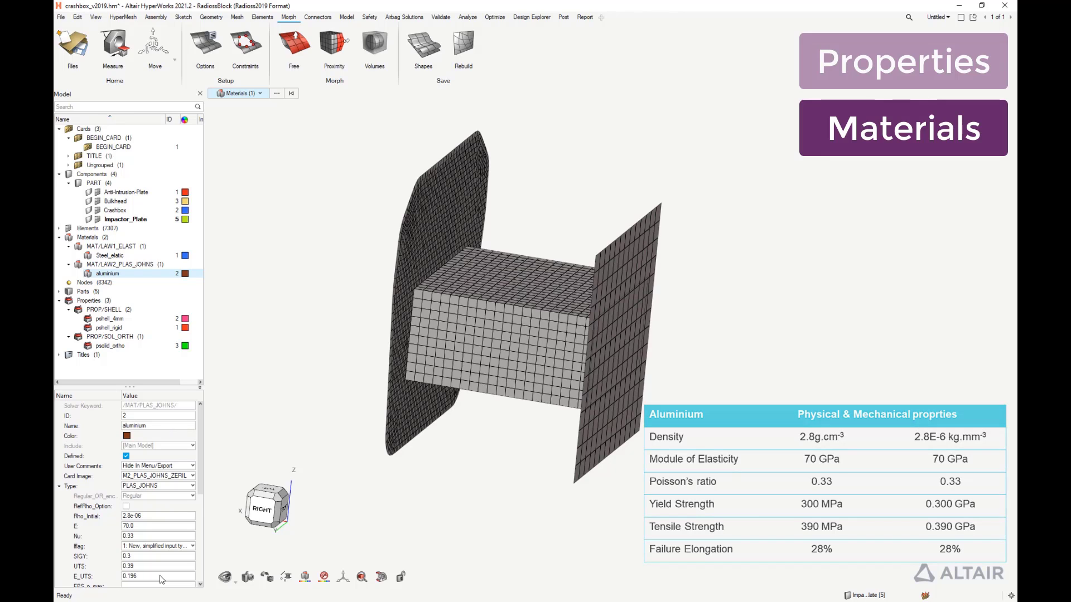
Create a LAW28_HONEYCOMB material and name it Honeycomb
click(96, 239)
right_click(98, 241)
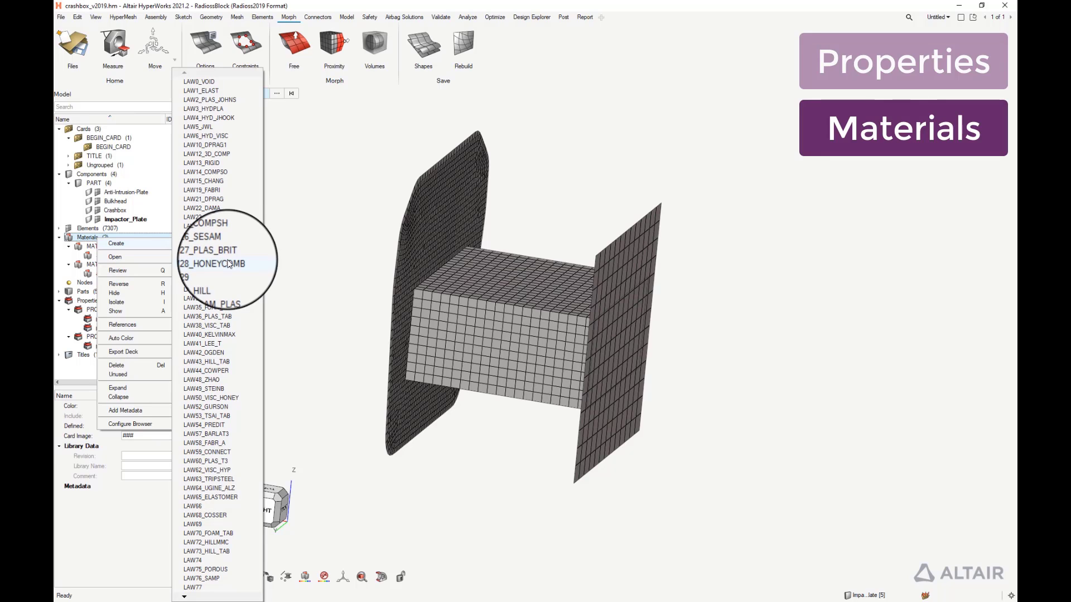
click(228, 263)
click(172, 426)
text(Honeycomb)
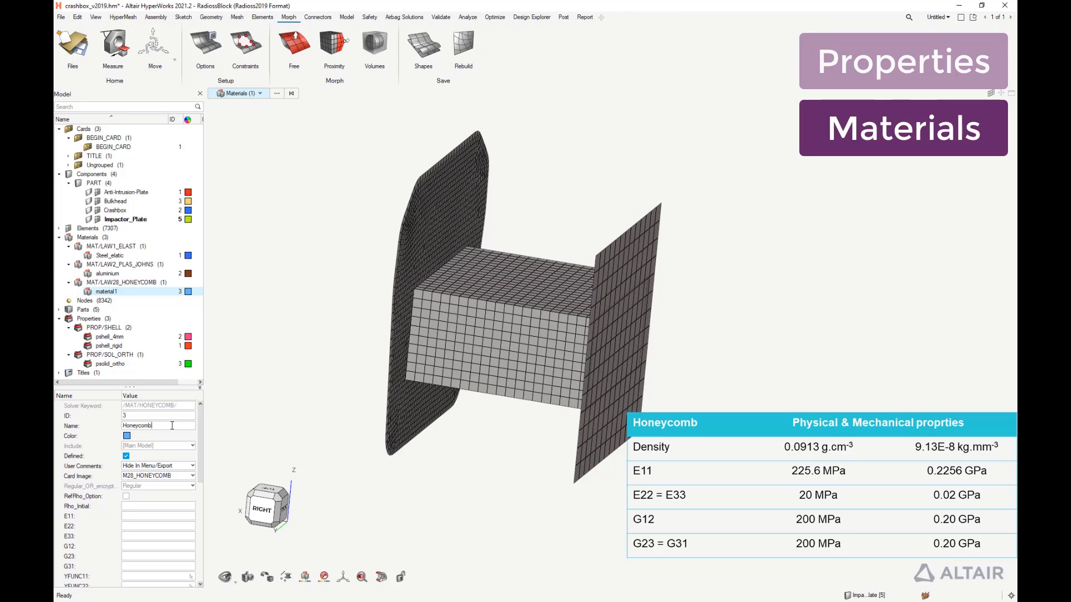
Set Honeycomb's initial density to 9.13e-08, E11 to 0.2256, E22 and E33 to 0.02, and G12, G23 and G31 to 0.2
click(160, 506)
click(160, 507)
text(.0913e-6)
click(154, 516)
text(.225)
text(0.02)
click(158, 535)
text(0.020.2)
key(Tab)
text(0.2)
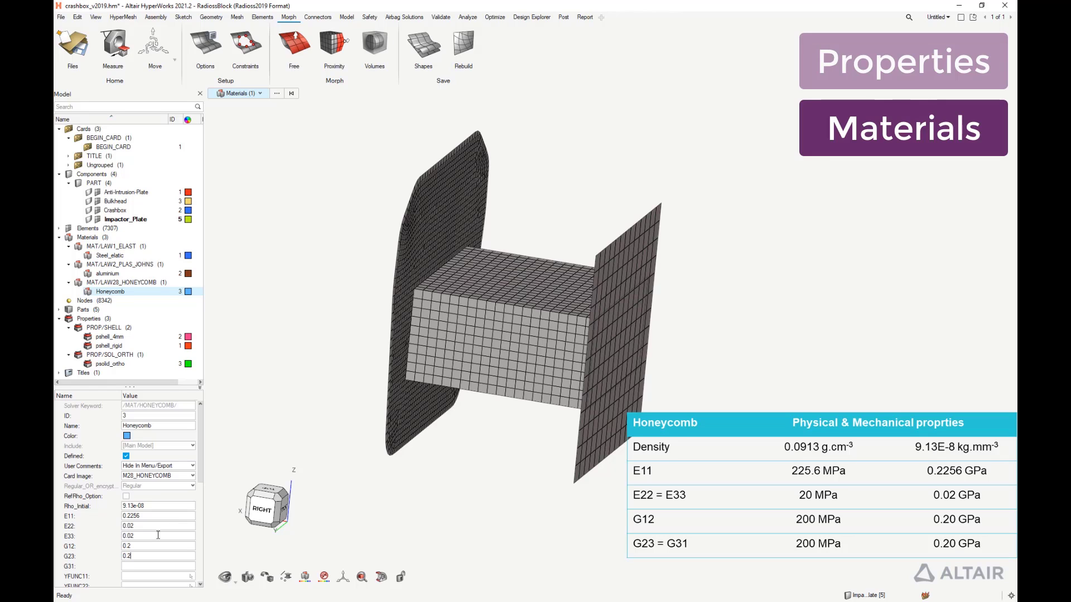
key(Tab)
text(0.2)
Save the model with the three defined materials
scroll(195, 514, down, 5)
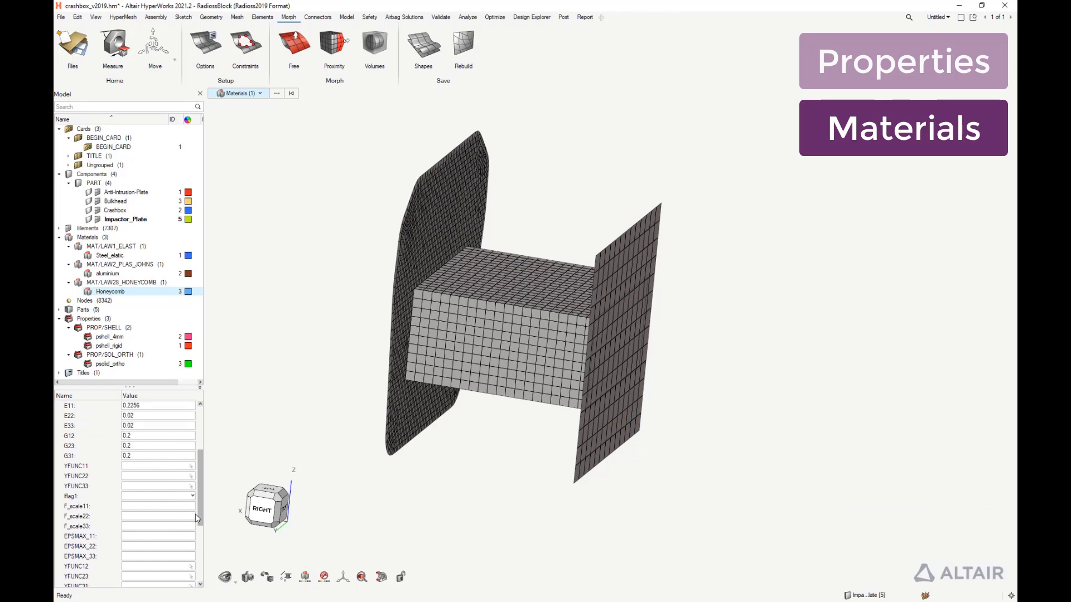
scroll(199, 529, down, 1)
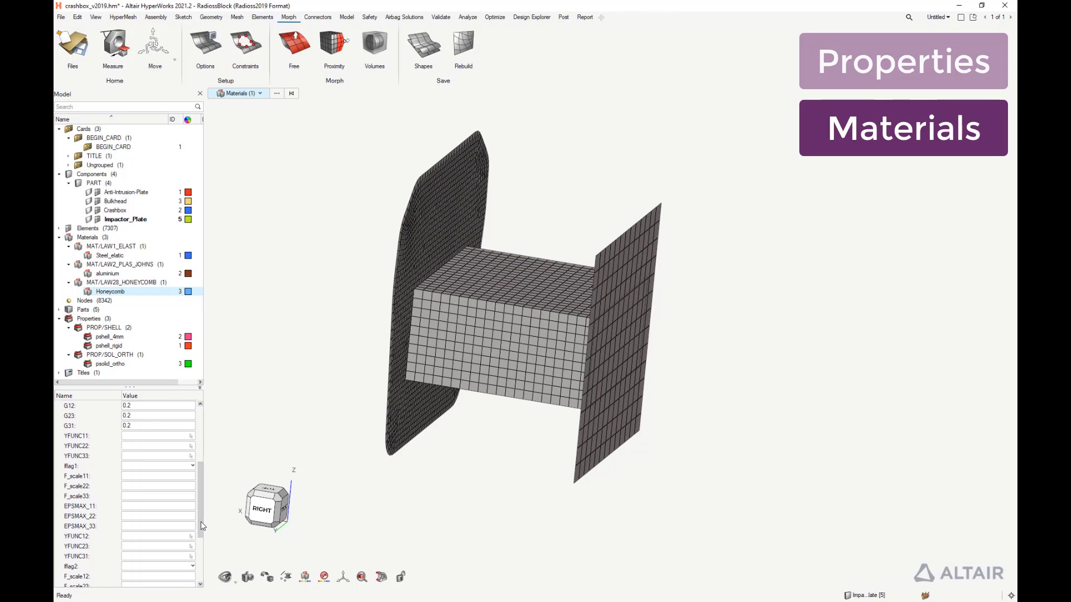
key(ctrl+s)
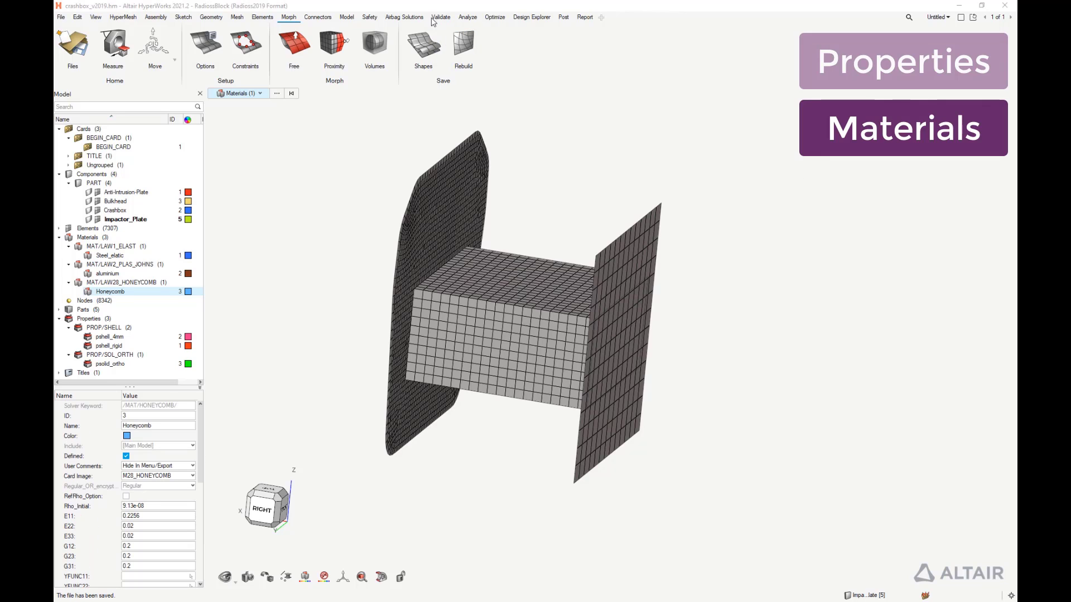
Read in the stress curve from the file Honeycomb_Direction_11.txt
click(347, 17)
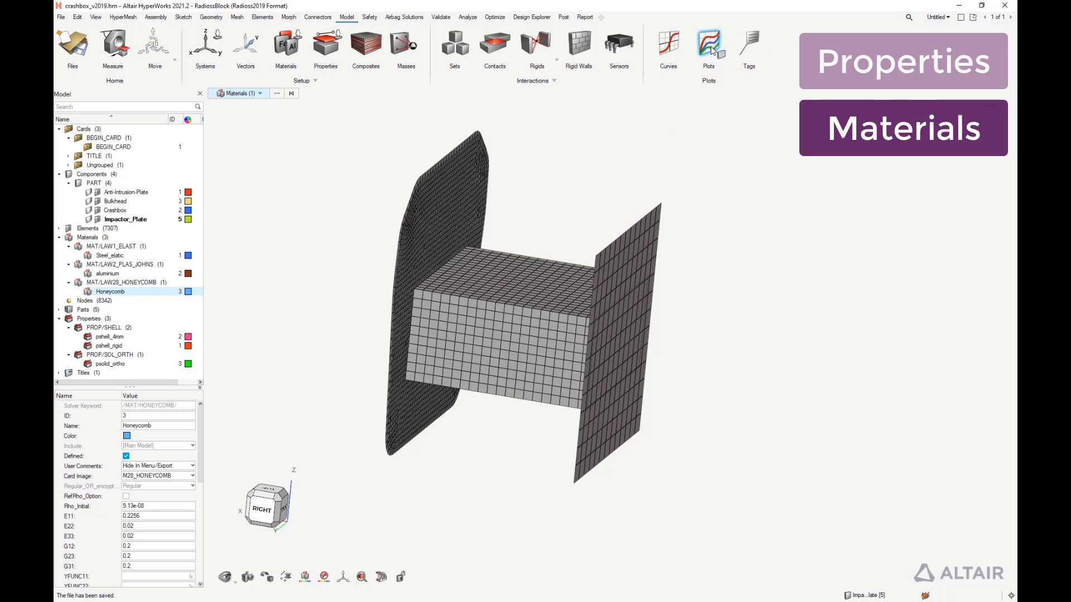
click(707, 45)
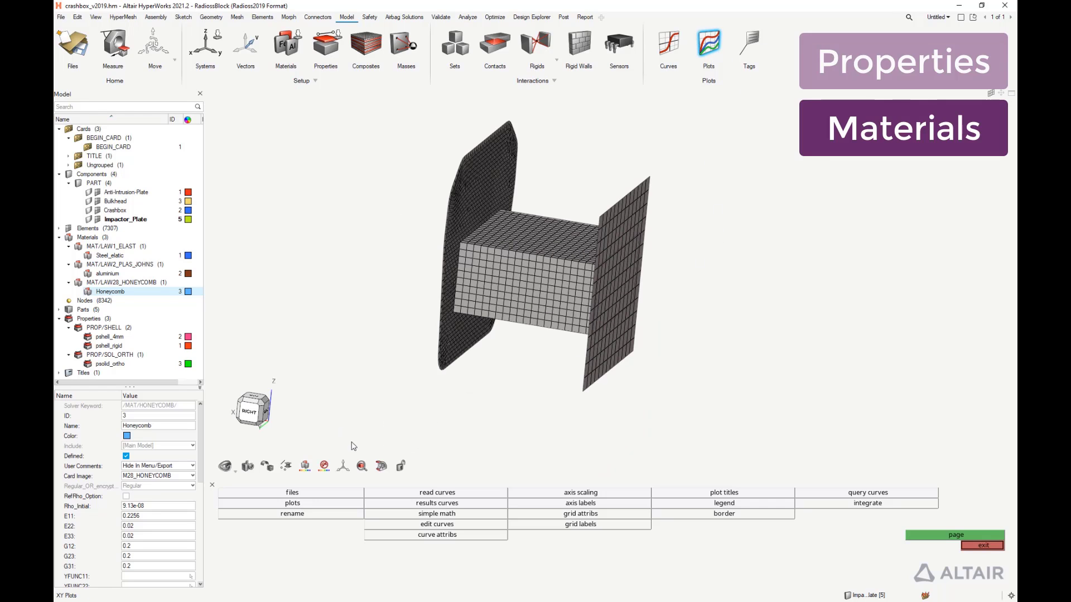
click(437, 493)
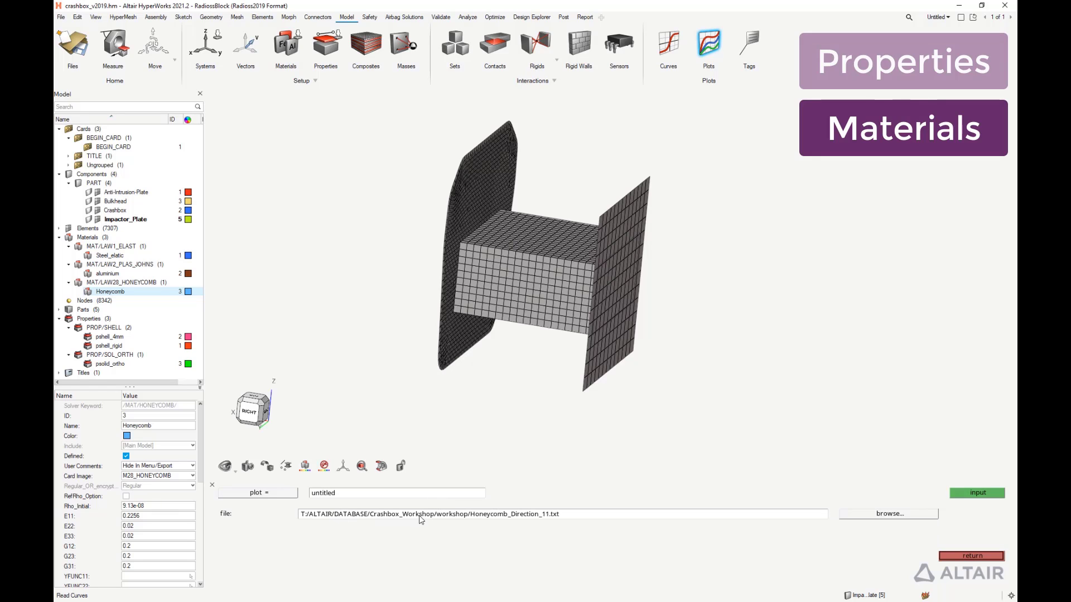
click(864, 516)
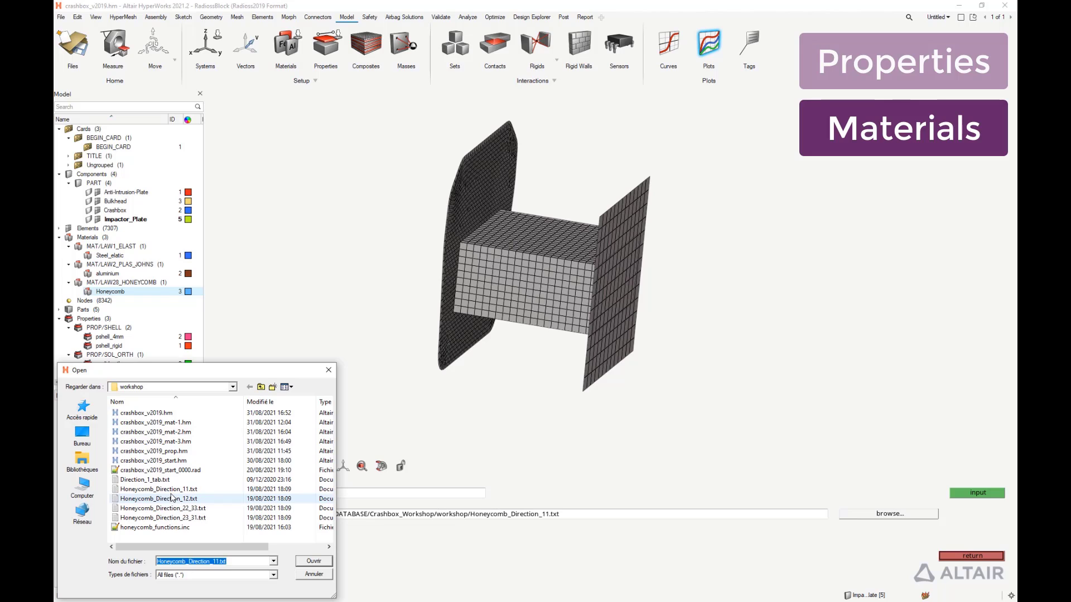
click(162, 489)
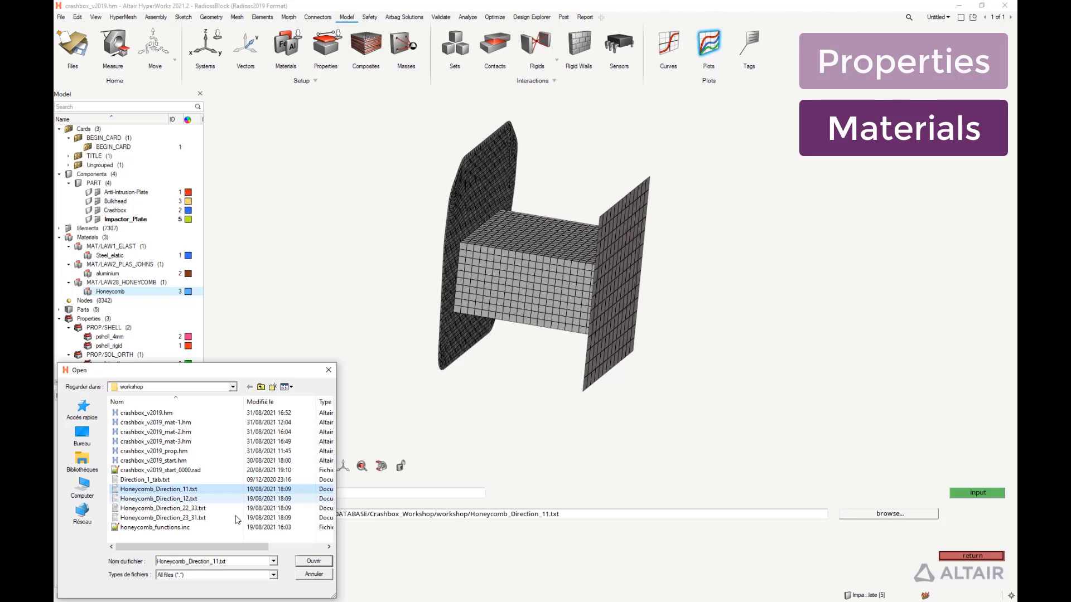
click(314, 561)
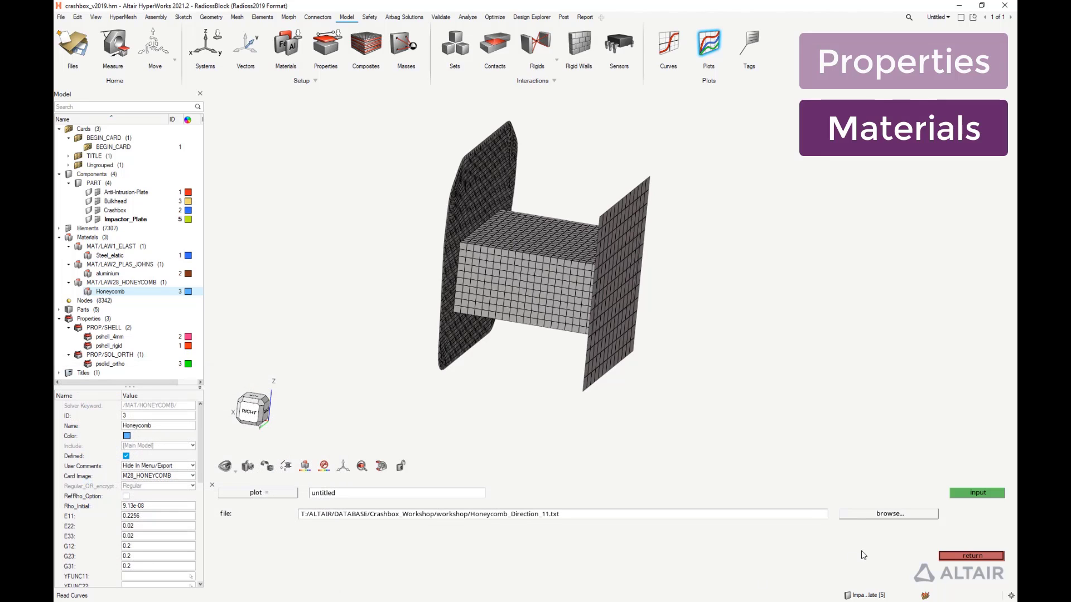
click(977, 495)
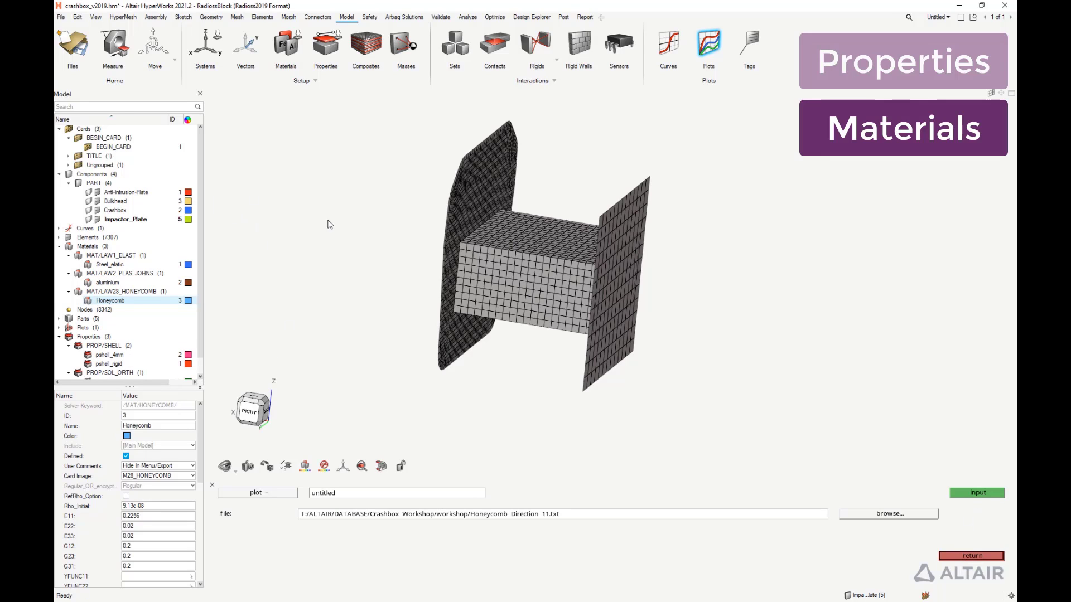
Open the imported curve in the Curve Editor and close the curve-reading tool
click(59, 228)
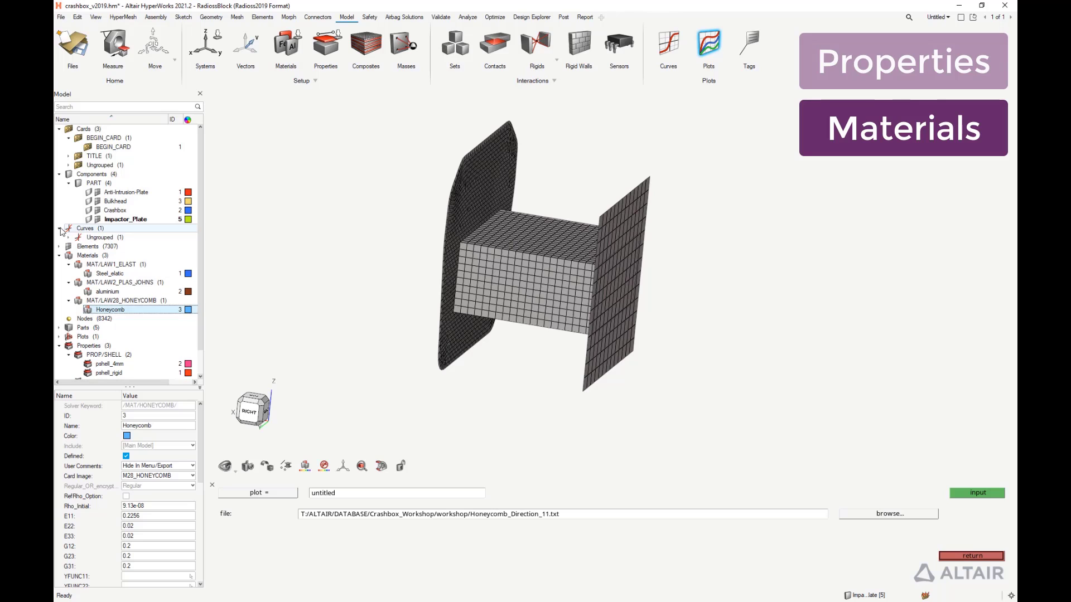
right_click(98, 239)
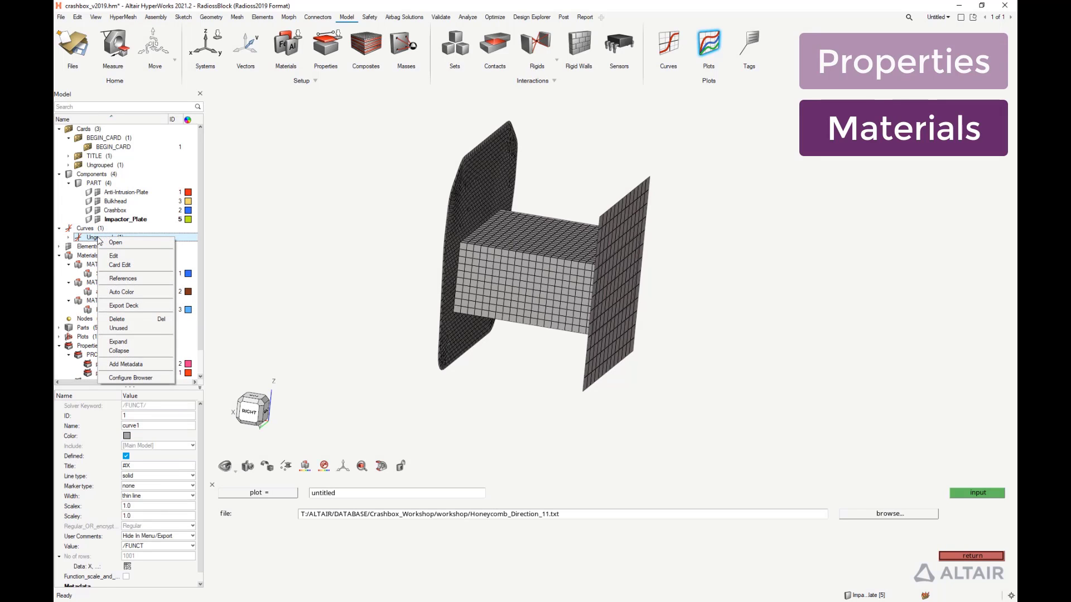
click(116, 256)
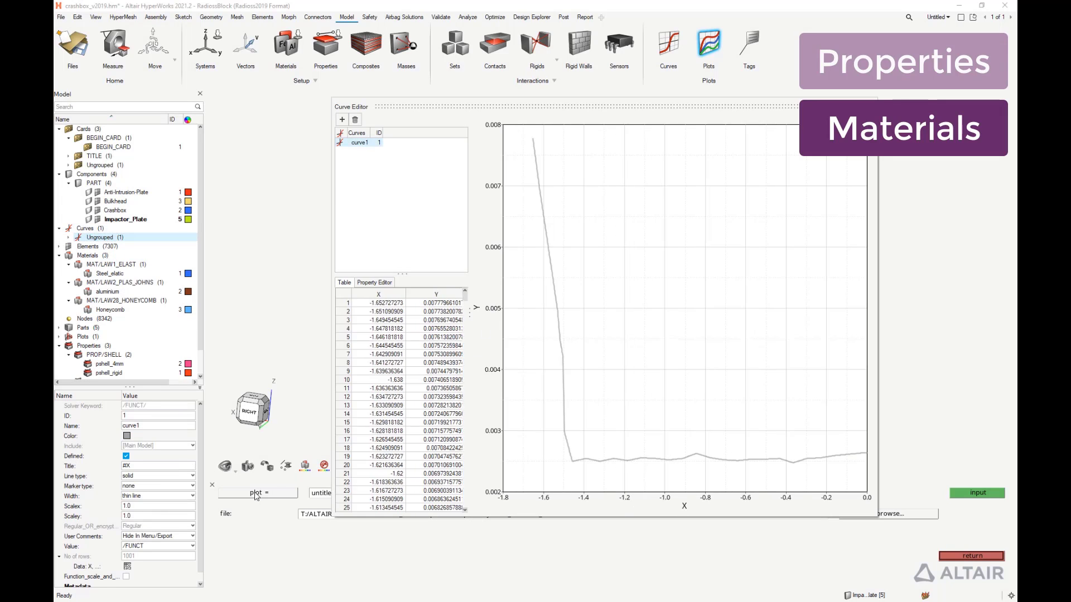
click(212, 485)
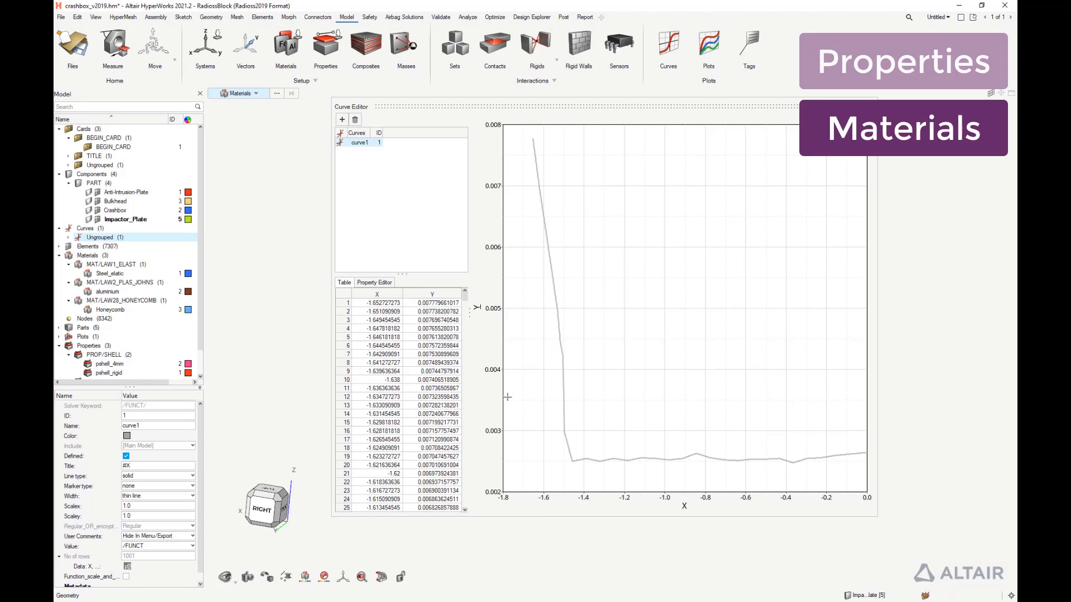
Rename the imported curve direction_11 and save the model
right_click(357, 142)
click(373, 148)
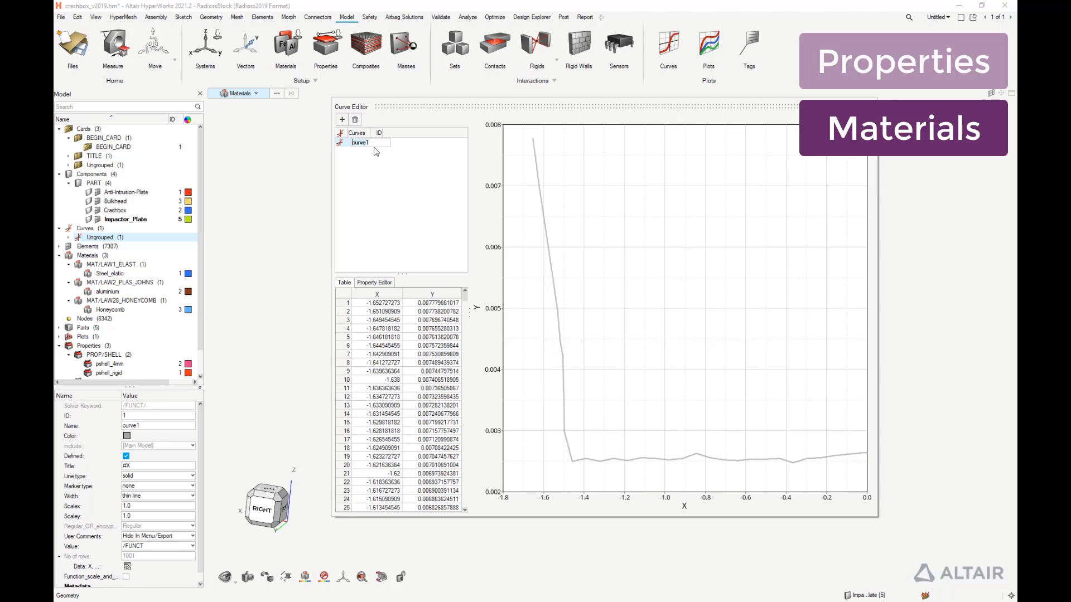
text(direction_11)
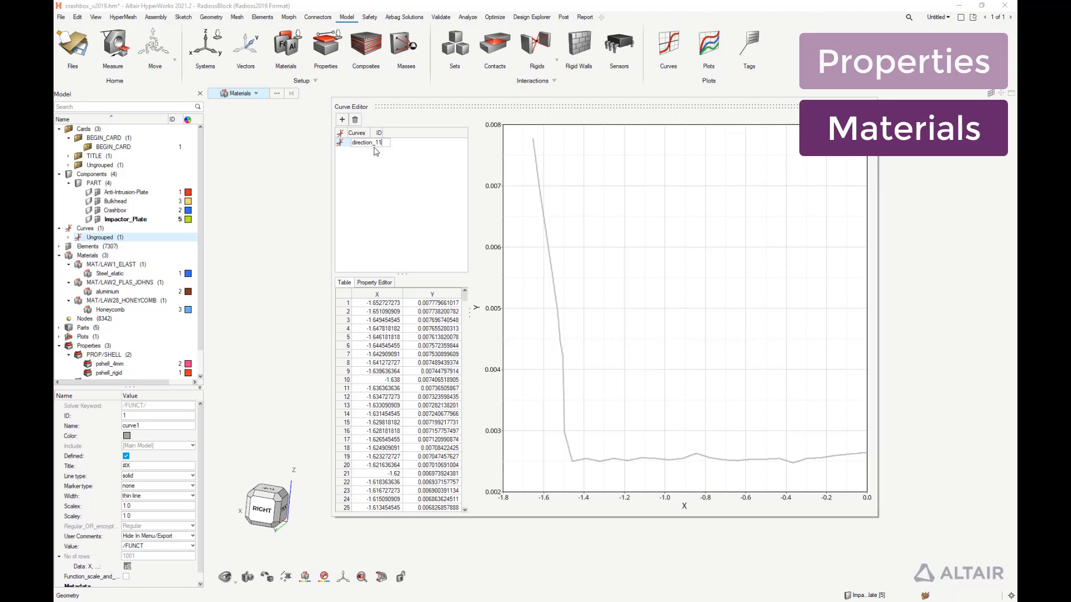
click(392, 175)
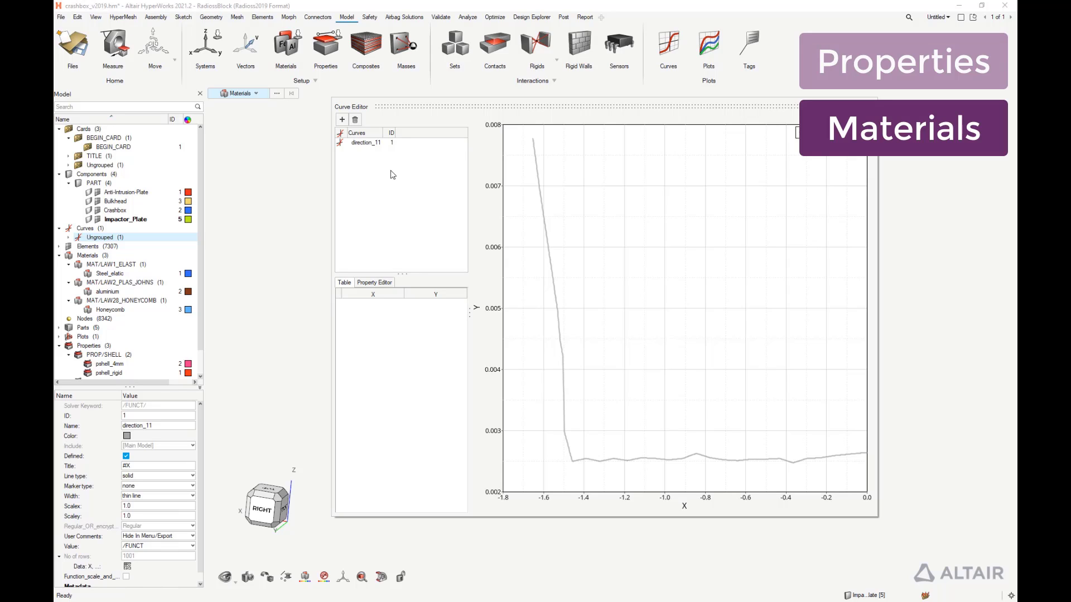
key(ctrl+s)
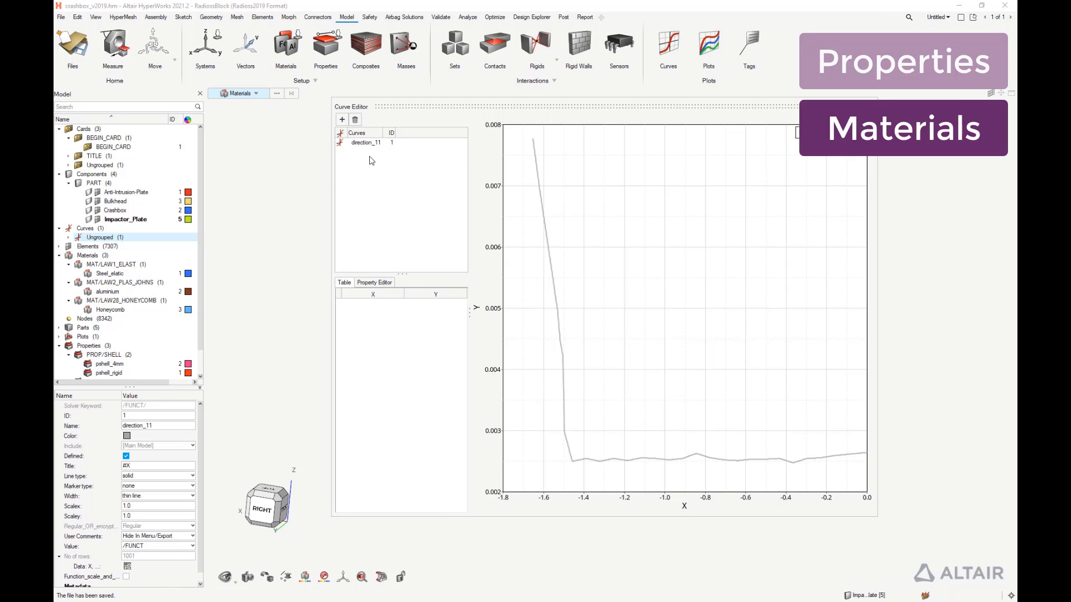
Add a new curve in the Curve Editor and name it direction_22_33
click(341, 119)
double_click(351, 151)
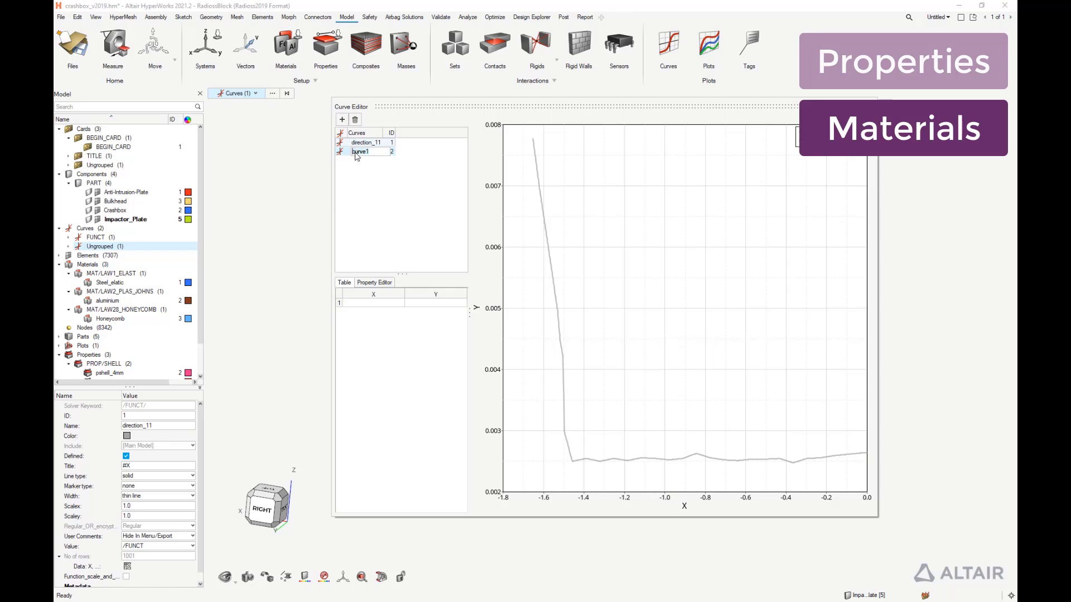
key(Delete)
key(Delete)
key(Delete)
key(Delete)
key(Delete)
key(Delete)
text(direction_22_33)
click(376, 175)
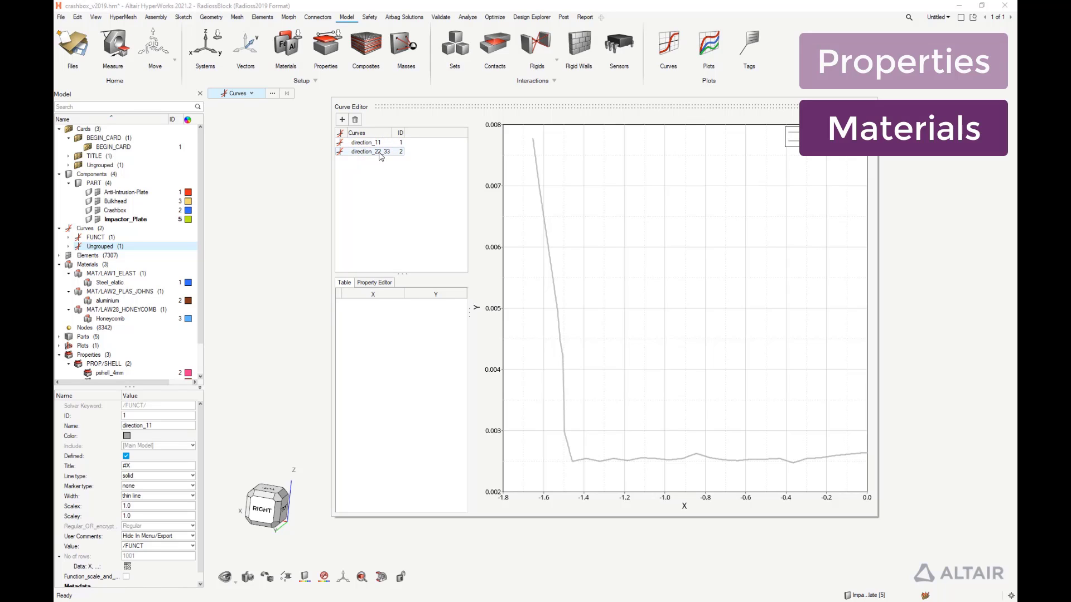
Fill the direction_22_33 curve with the points (-1.81, 0.00181), (-1.048, 0.000233) and (0.0, 0.000171)
click(379, 153)
click(380, 303)
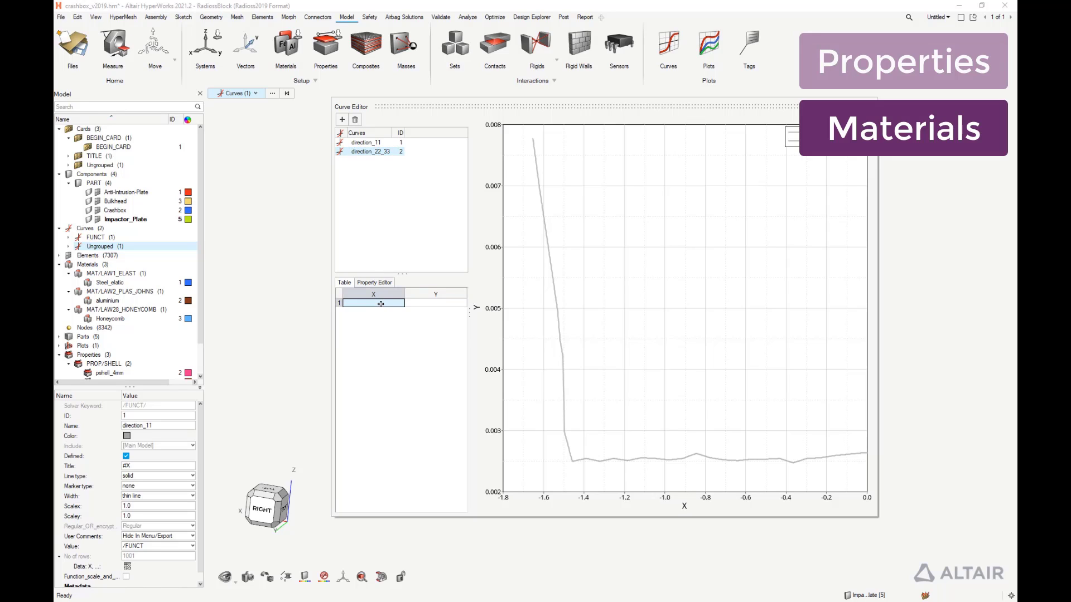
text(-1.81	0.00181 -1.048	2.33E-04 0.0	1.71E-04)
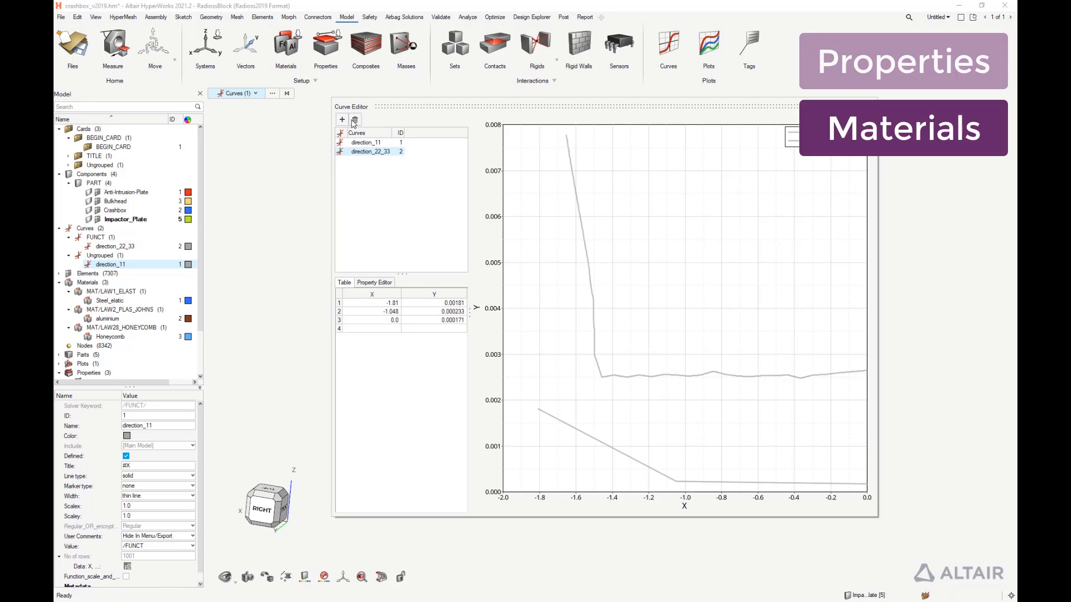
Add a third curve in the Curve Editor and name it direction_12
click(343, 119)
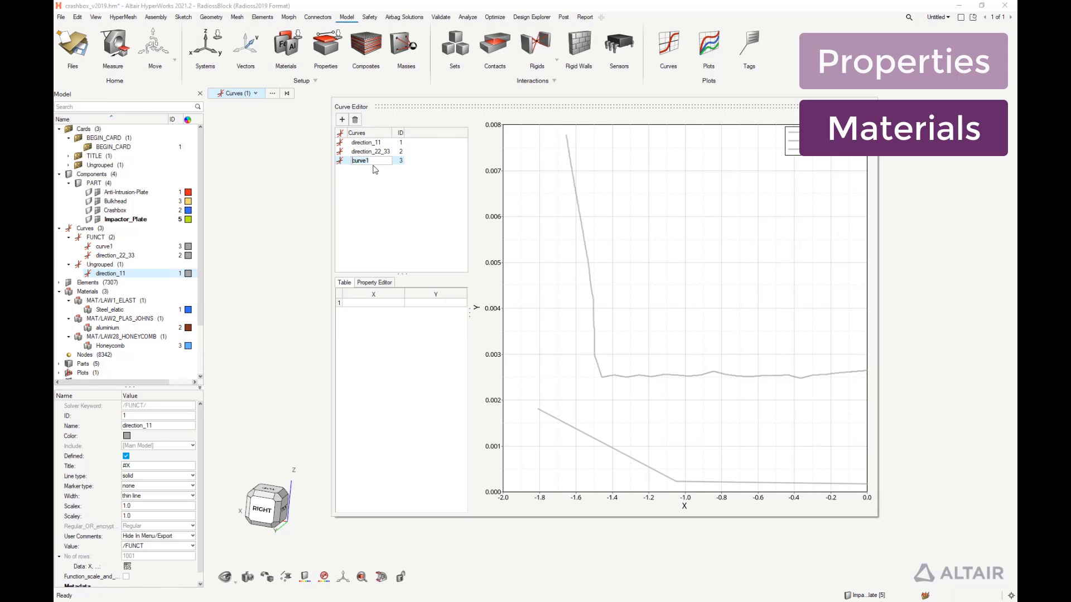
text(direction_12)
key(Return)
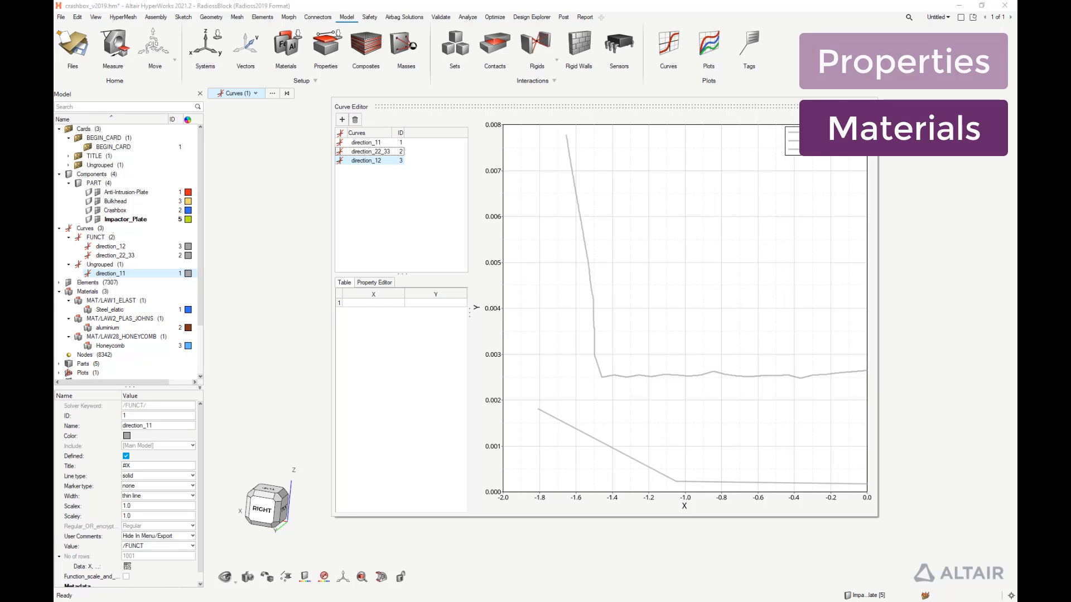
Copy the Direction_12 X and Y values (E12:F18) from the honeycomb_law Excel workbook into the direction_12 curve's table in HyperWorks
drag(1015, 23, 786, 37)
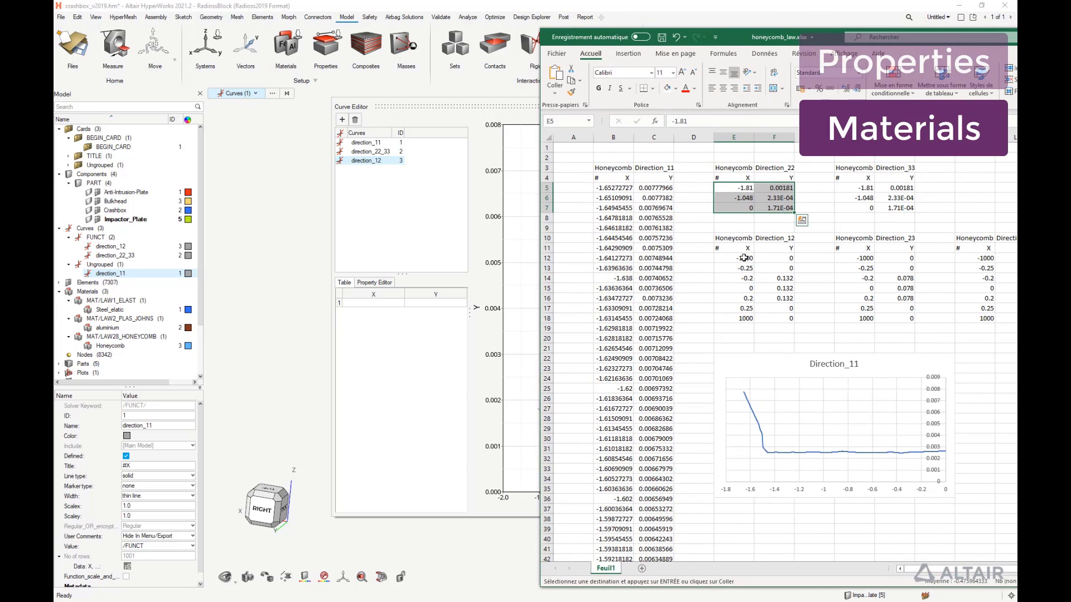
drag(743, 257, 781, 319)
key(ctrl+c)
click(413, 303)
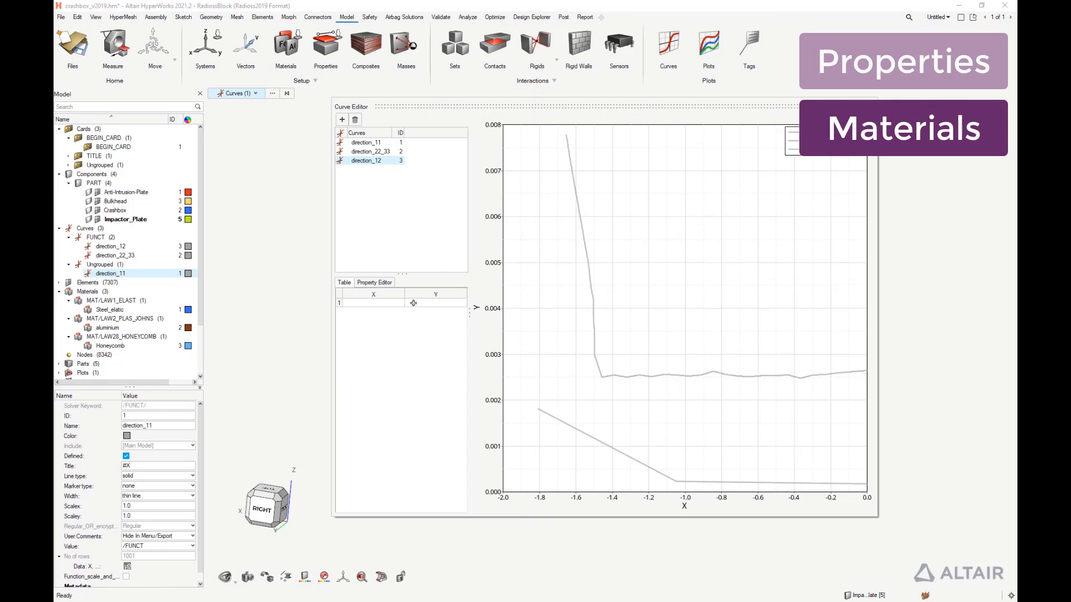
click(387, 302)
key(ctrl+v)
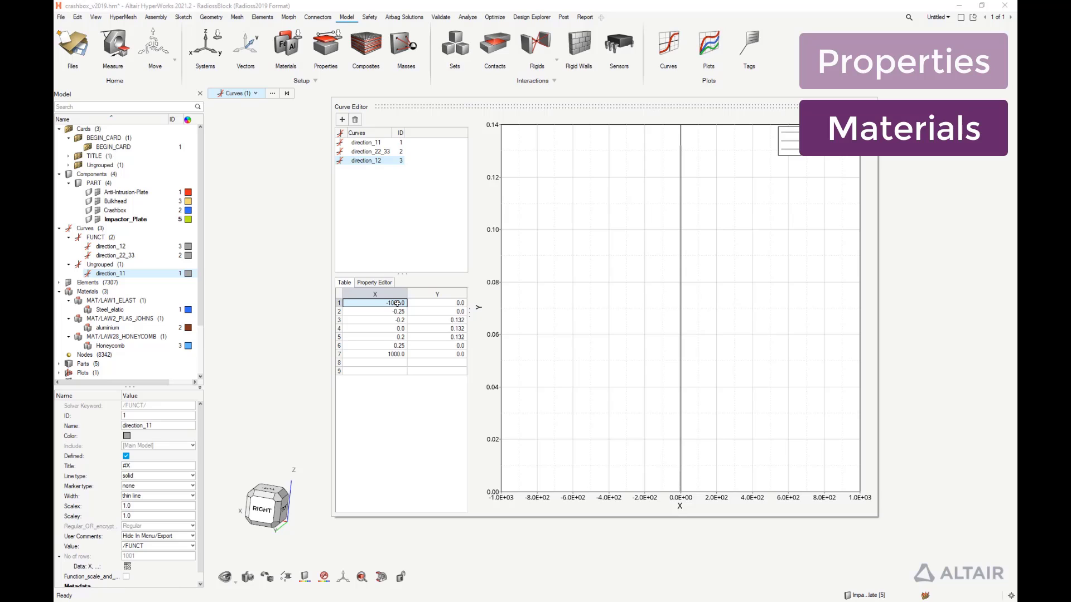
Add a fourth curve in the Curve Editor and name it direction_23_31
click(342, 119)
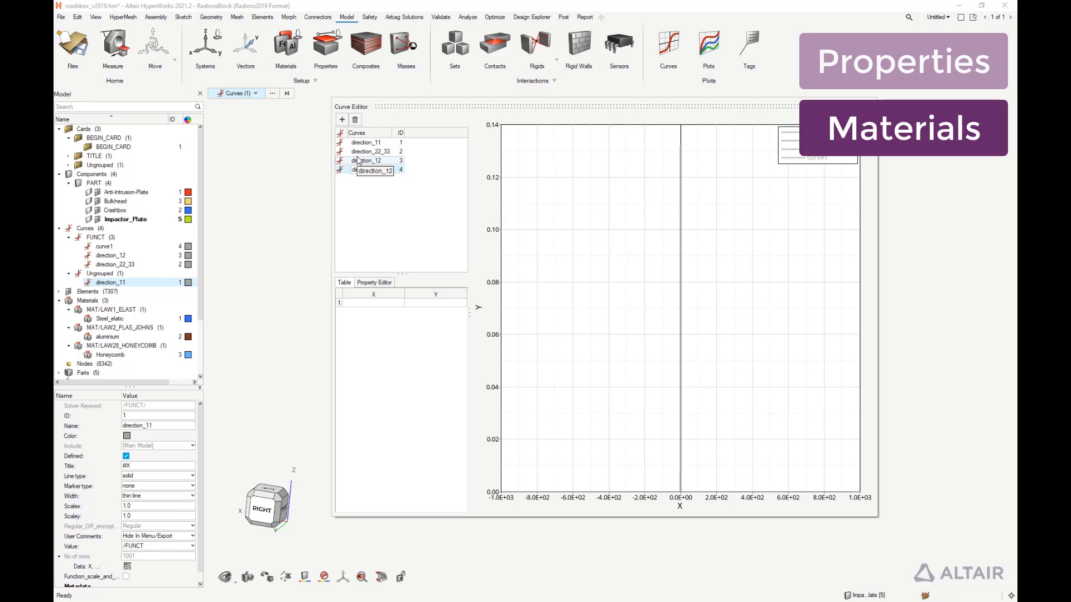
key(Return)
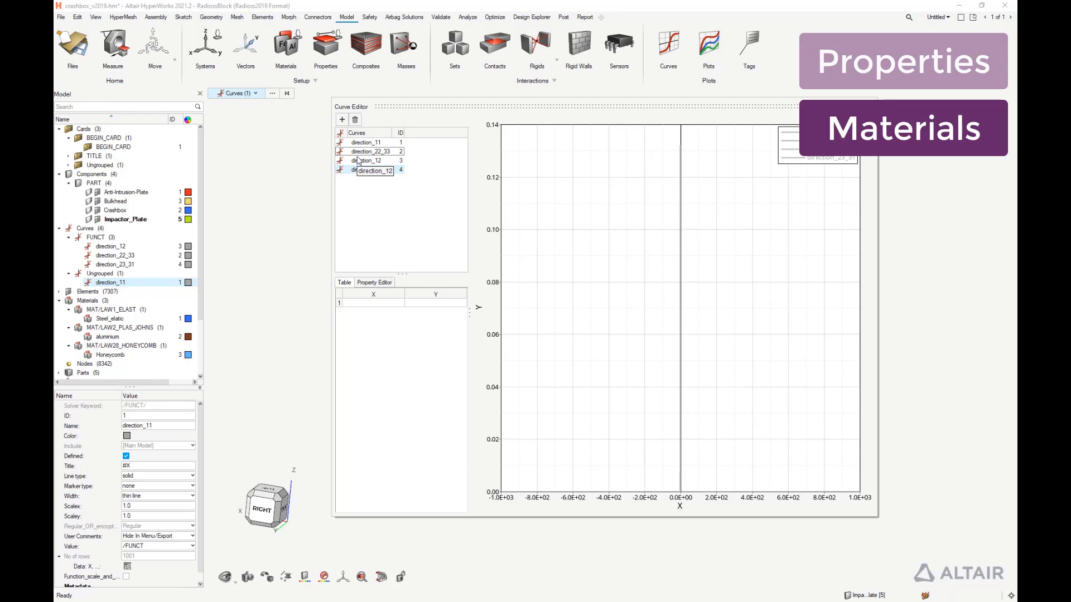
Copy the Direction_23 X and Y values from the honeycomb_law Excel workbook into the direction_23_31 curve's table in HyperWorks and close the Curve Editor
key(alt+Tab)
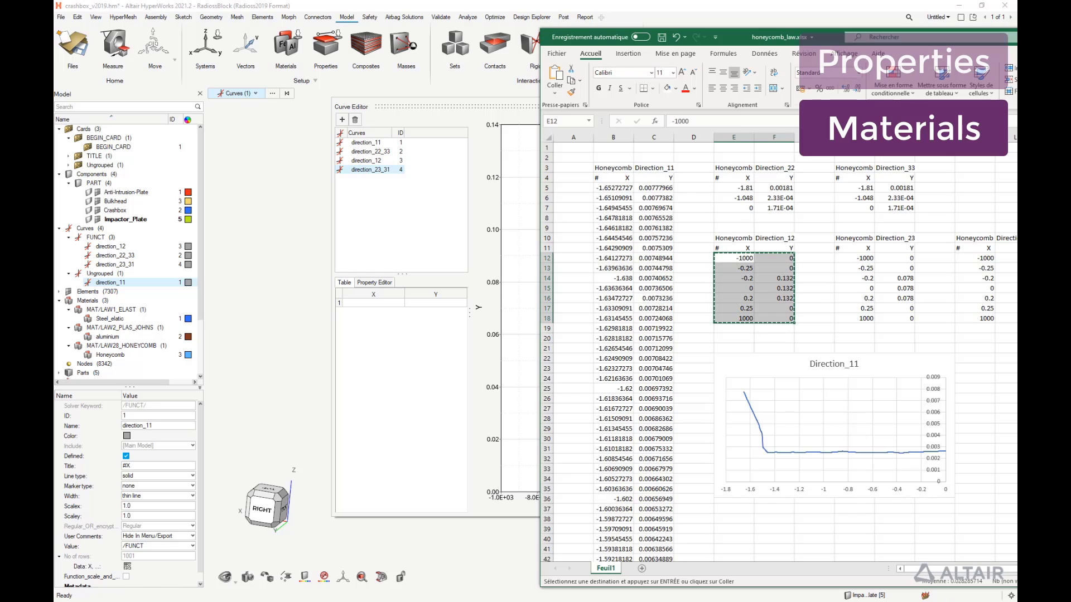
drag(863, 258, 906, 318)
key(ctrl+c)
click(427, 103)
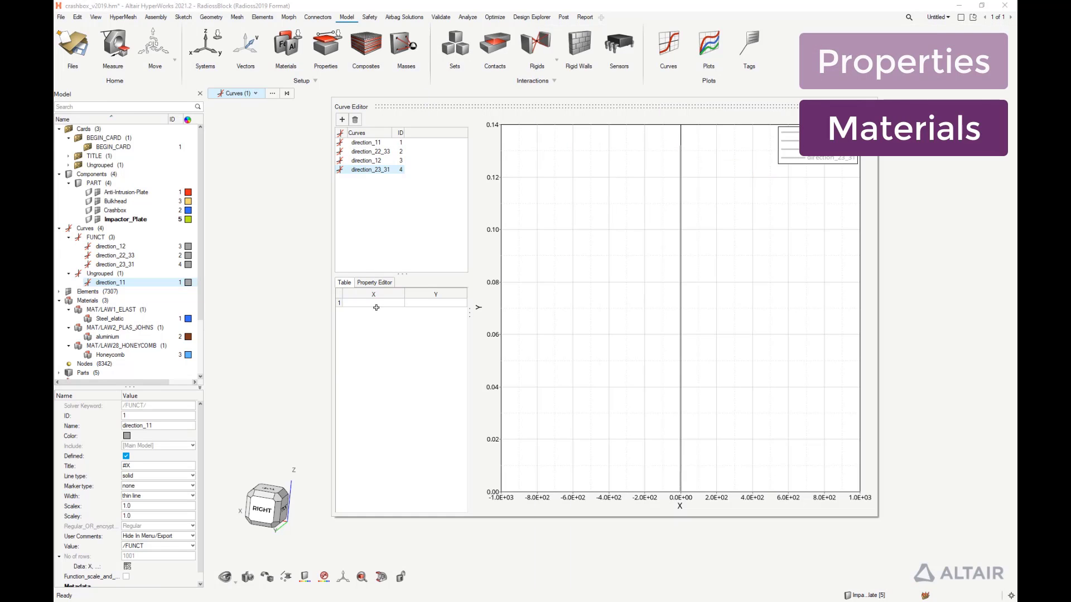
click(381, 302)
key(ctrl+v)
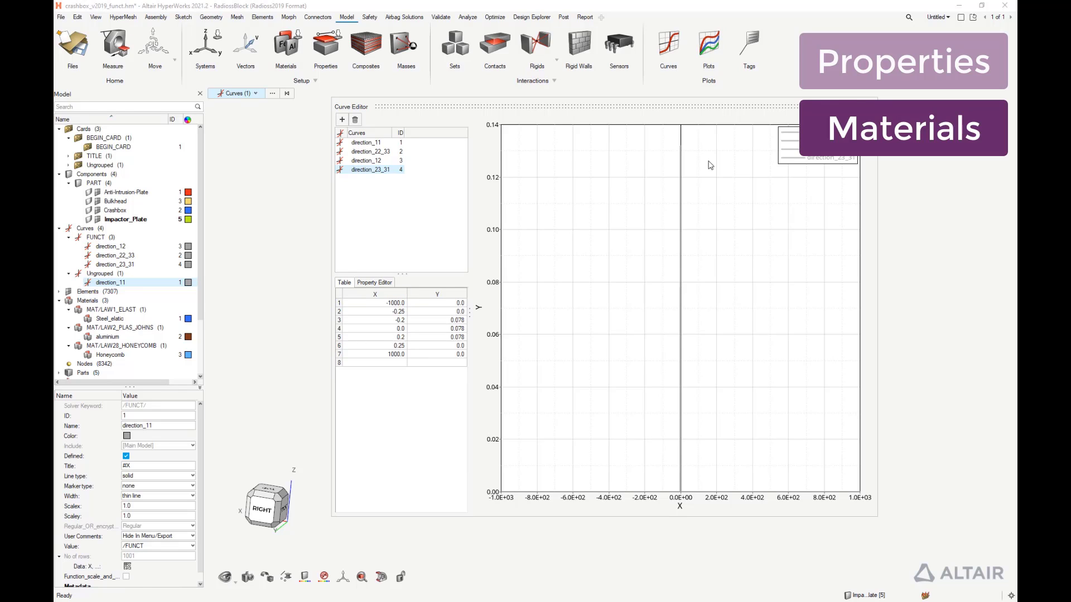
click(868, 107)
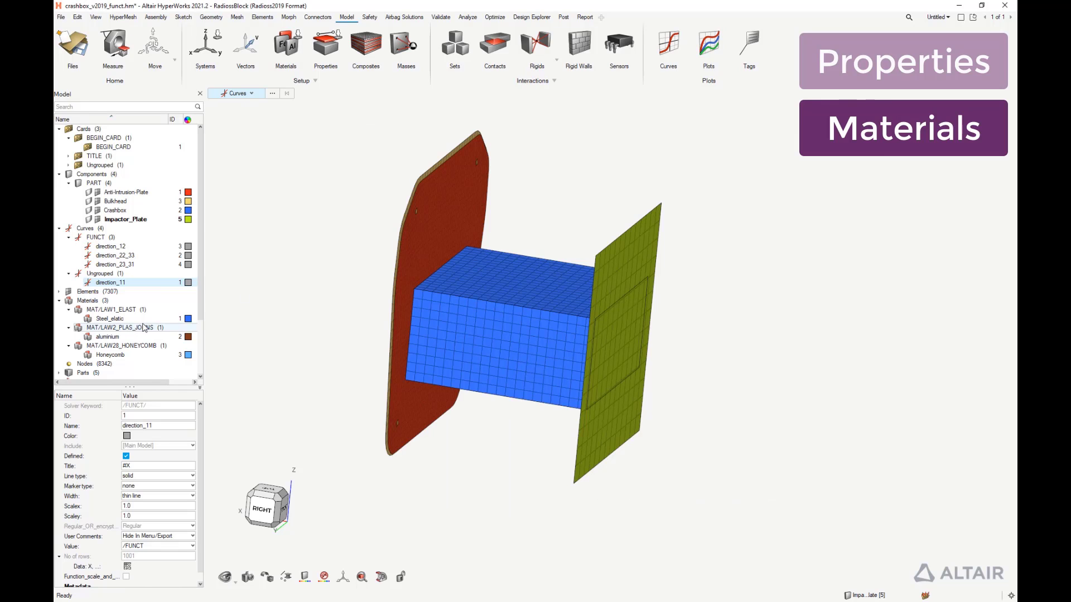
Set Iflag1 and Iflag2 of the Honeycomb material to "1: Yield stress is a function of epsilon (strains)"
click(123, 355)
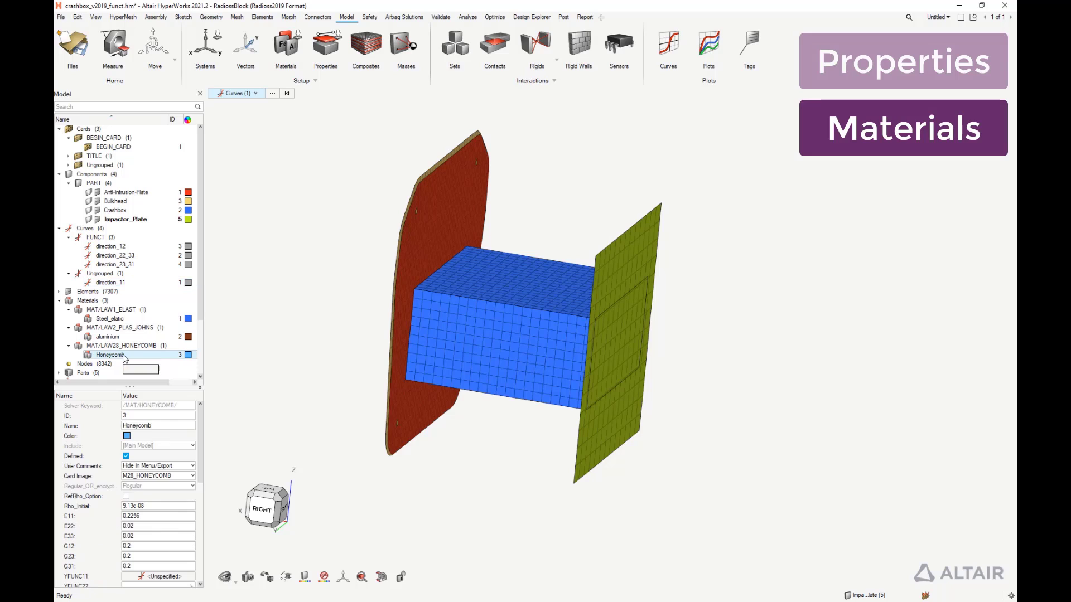
scroll(199, 438, down, 5)
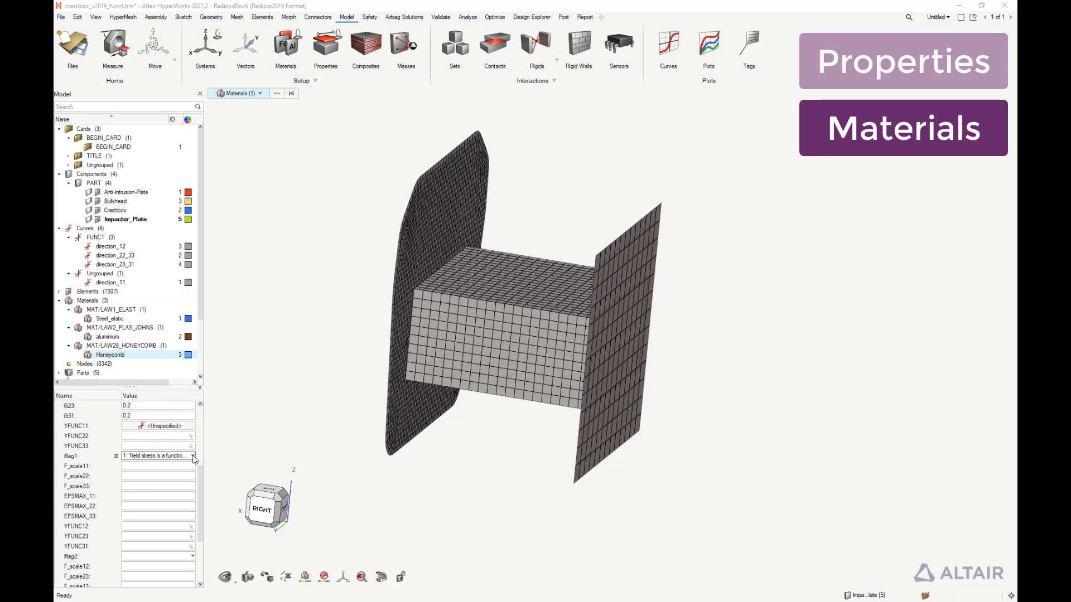
click(192, 456)
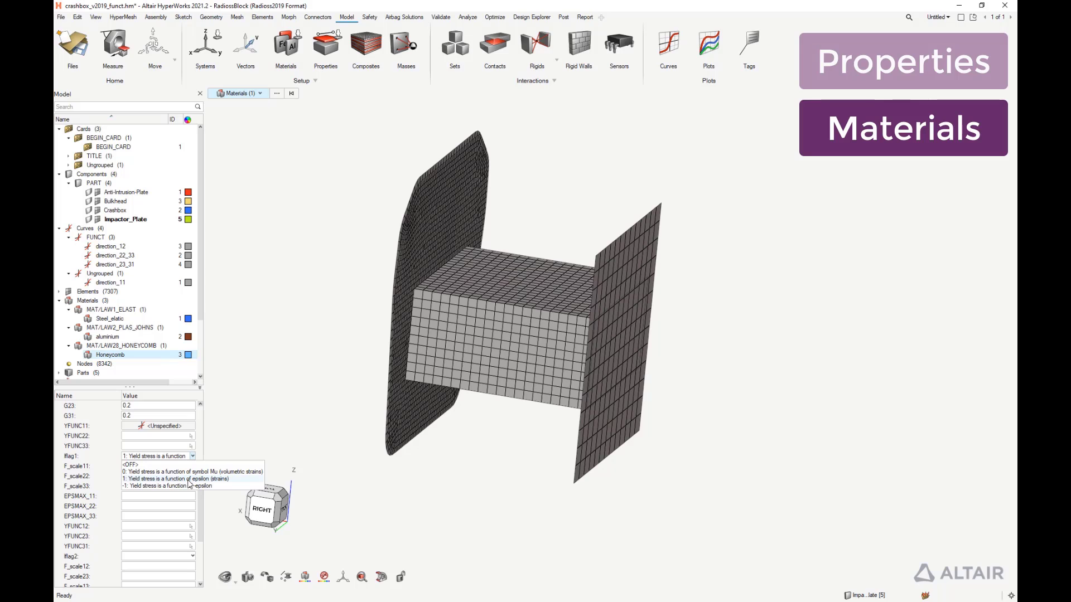
click(188, 479)
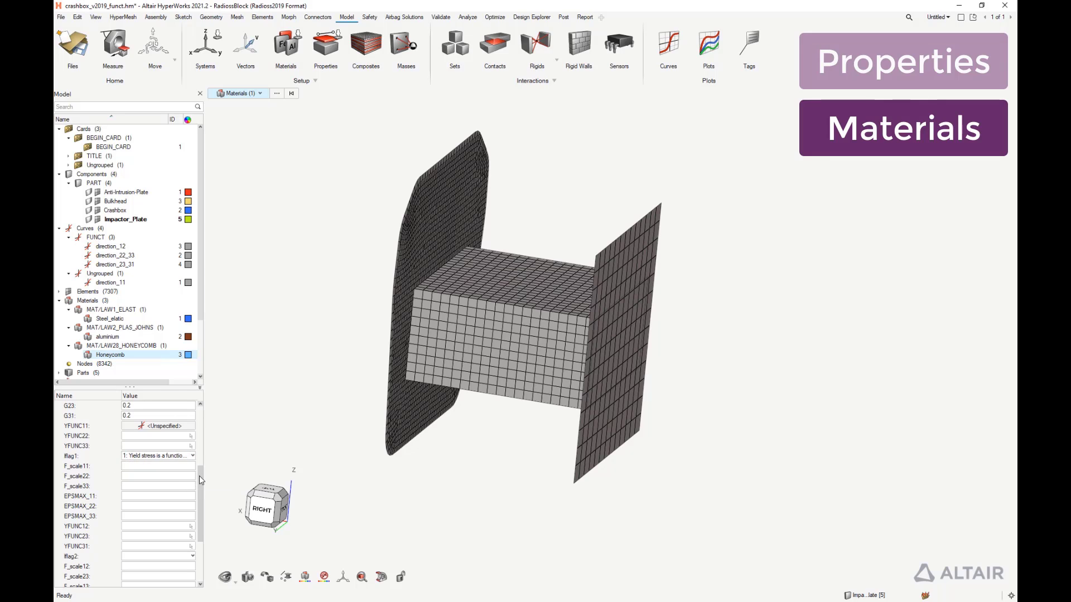
drag(199, 476, 197, 492)
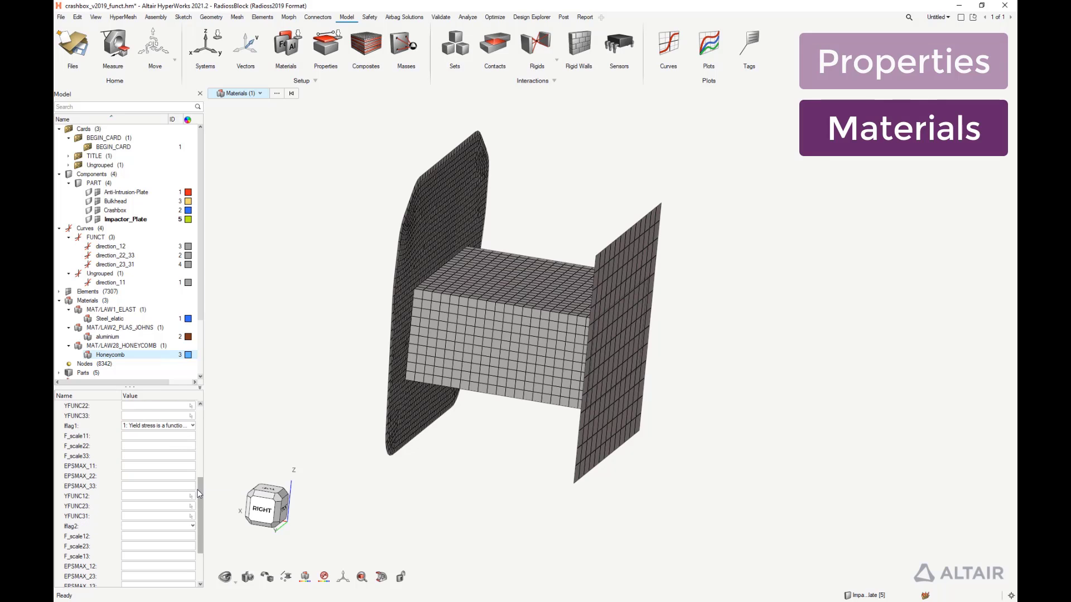
click(193, 527)
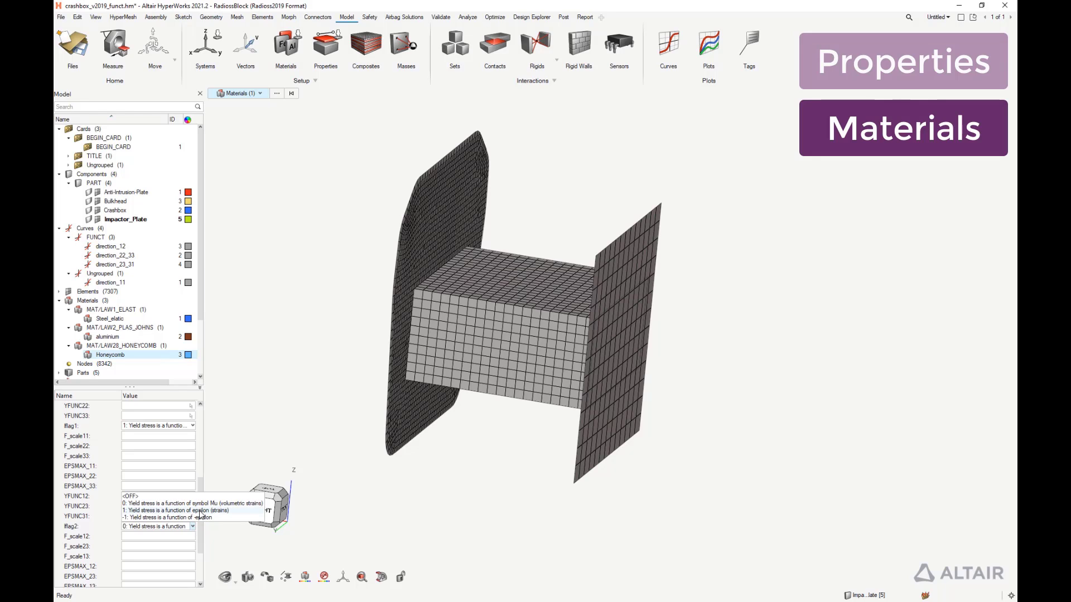
click(200, 510)
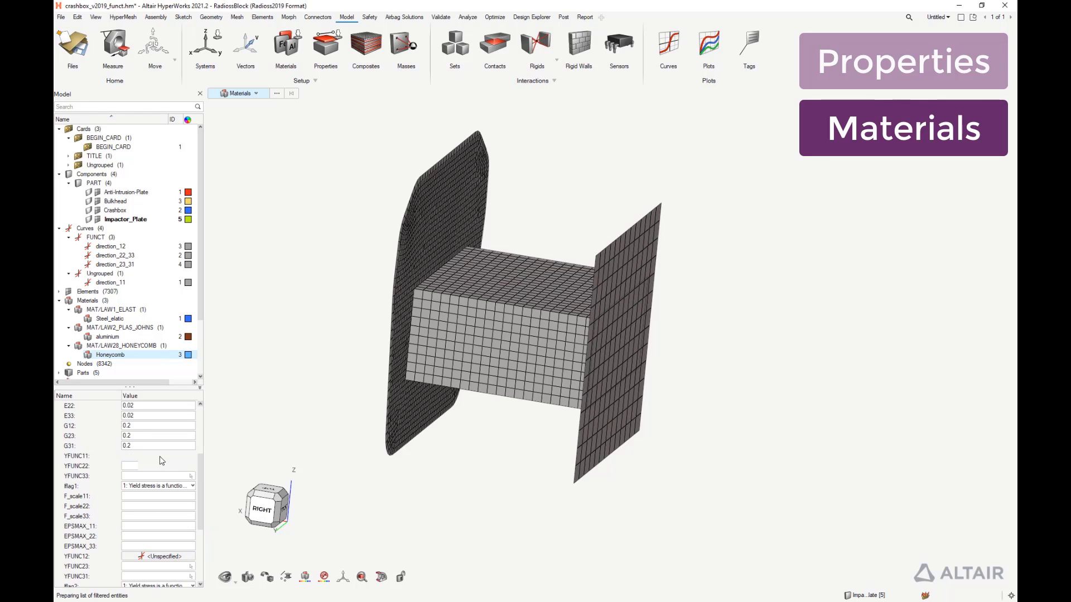
Assign the direction_11 curve to the Honeycomb material's YFUNC11, and direction_22_33 to both YFUNC22 and YFUNC33
click(155, 467)
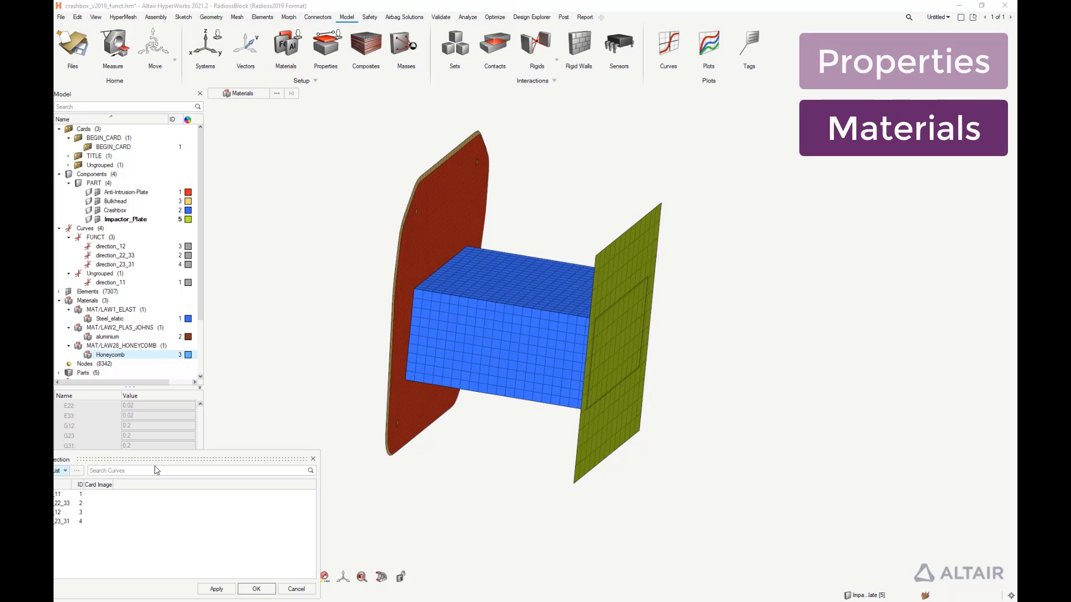
click(162, 471)
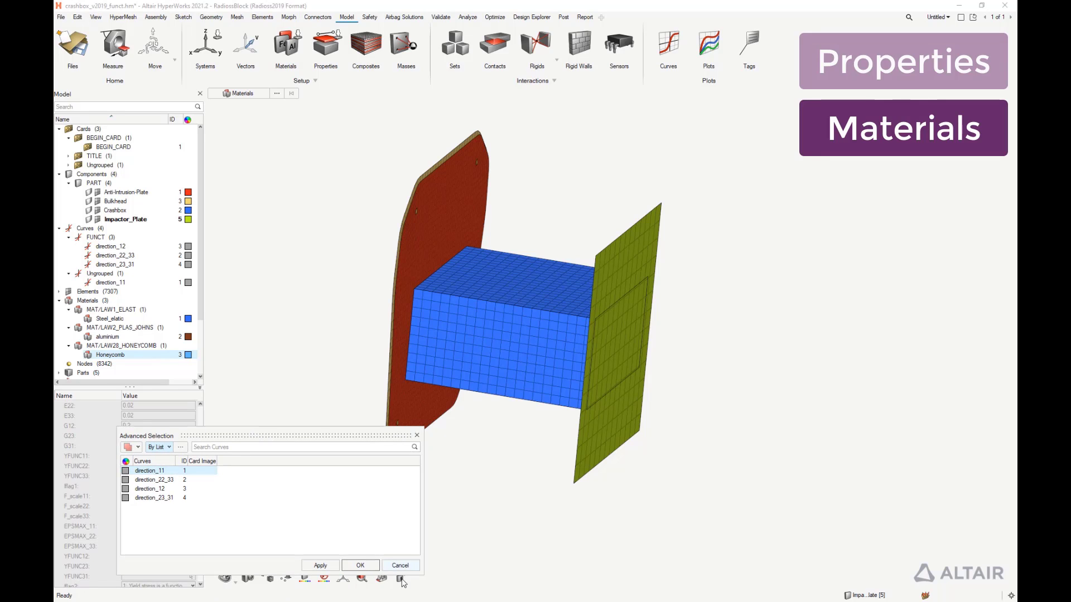
click(360, 565)
click(159, 465)
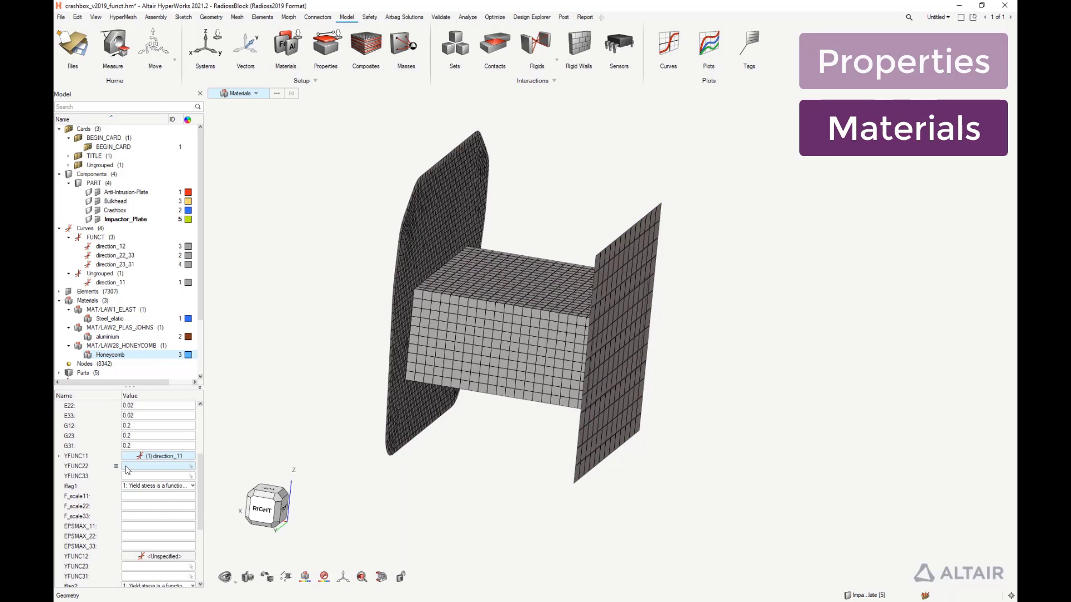
click(155, 476)
click(112, 504)
click(258, 584)
click(156, 475)
click(155, 485)
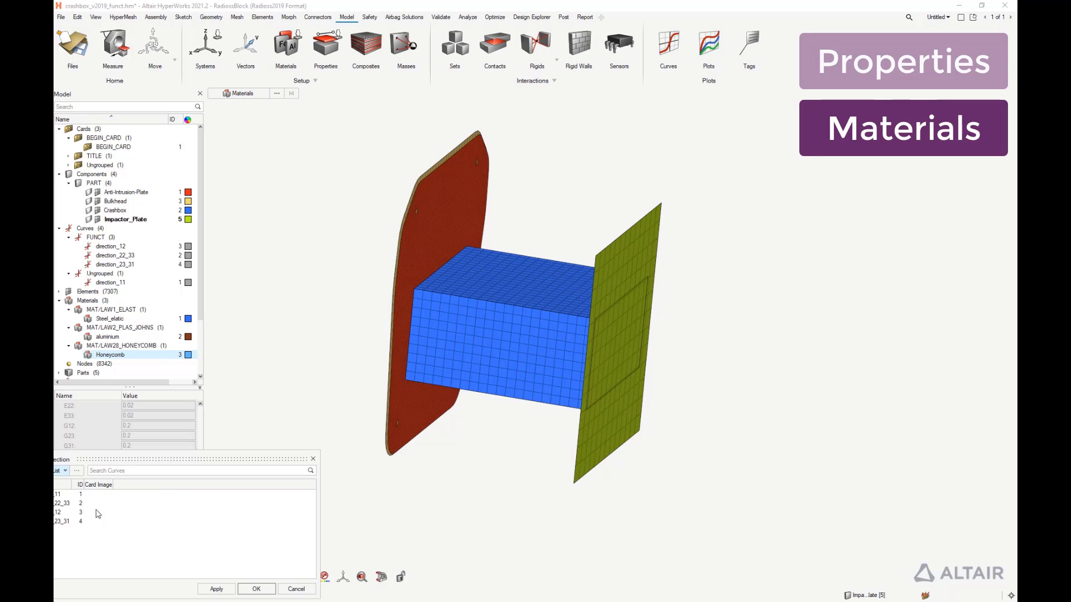
click(97, 505)
click(258, 584)
Assign the direction_12 curve to the Honeycomb material's YFUNC12, and direction_23_31 to both YFUNC23 and YFUNC31
click(150, 556)
click(155, 566)
click(86, 514)
click(259, 584)
click(178, 567)
click(155, 576)
click(90, 524)
click(258, 584)
click(158, 577)
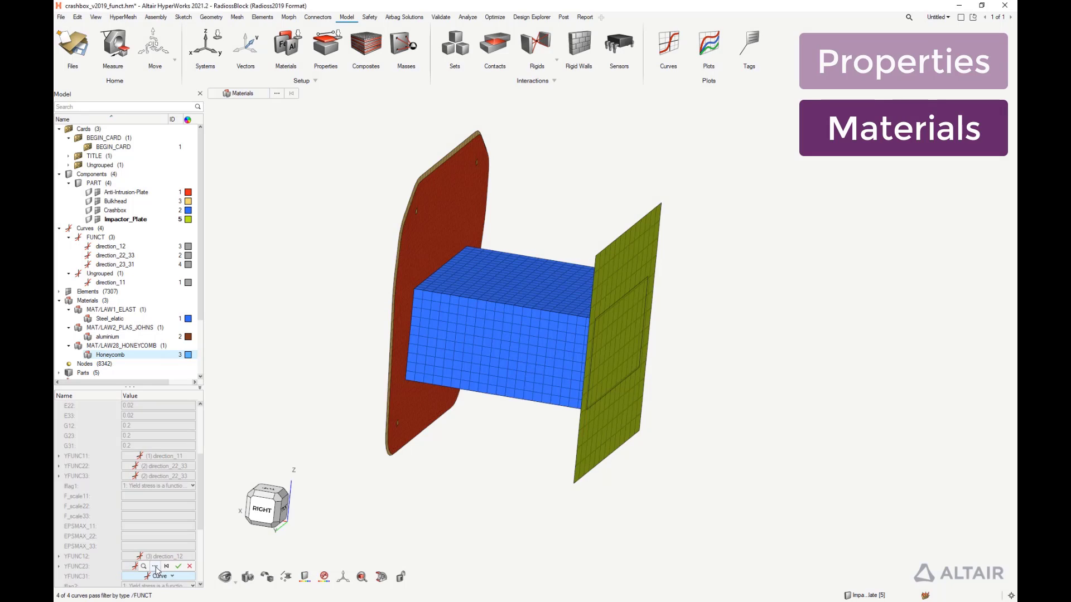
click(155, 566)
click(79, 521)
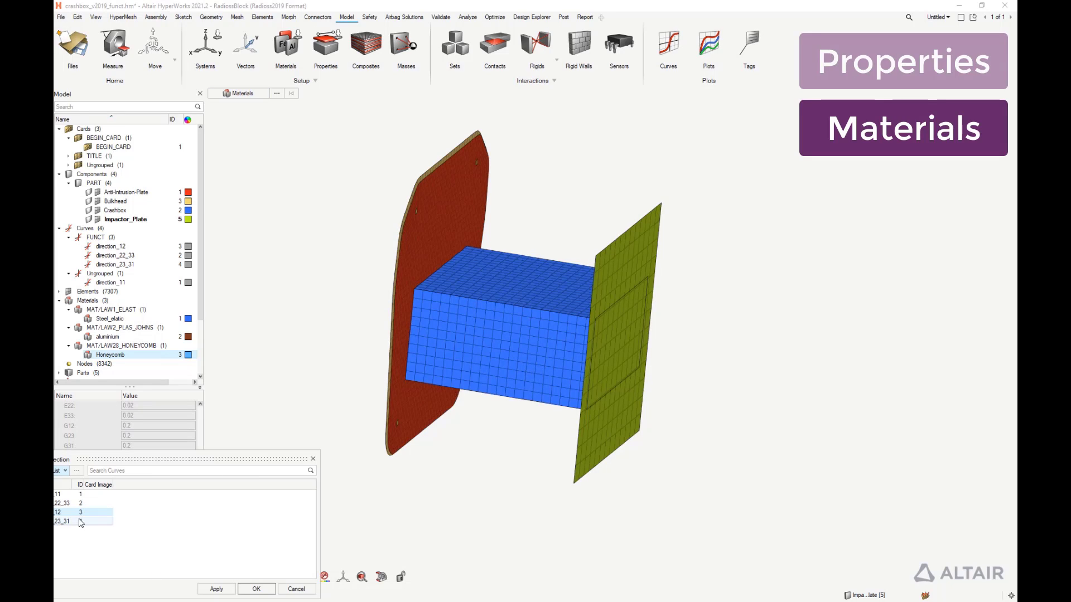
click(256, 589)
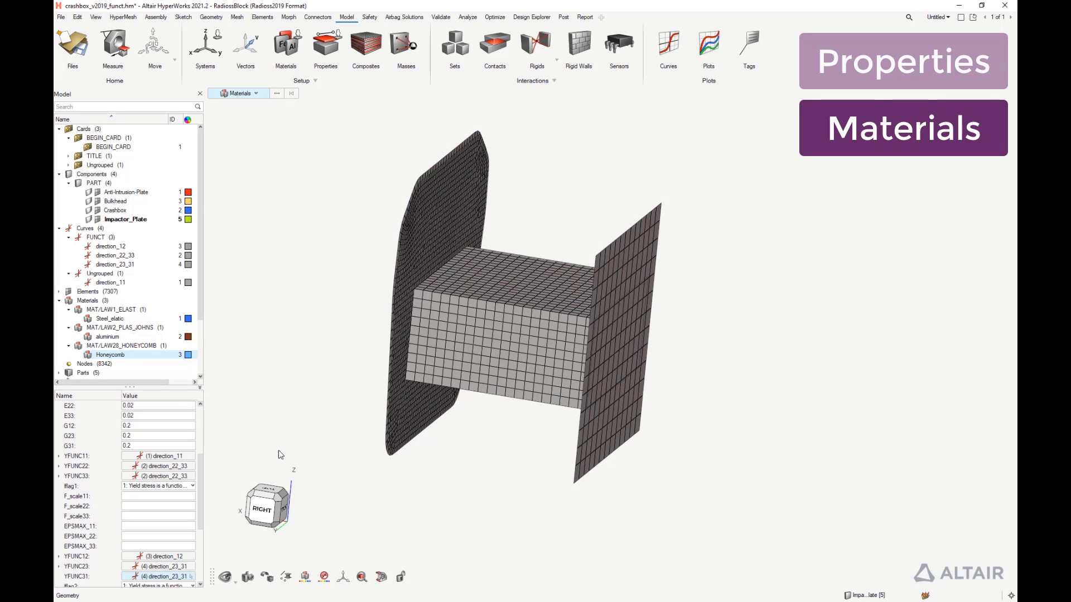
Assign the Honeycomb material to the Crashbox component
right_click(115, 313)
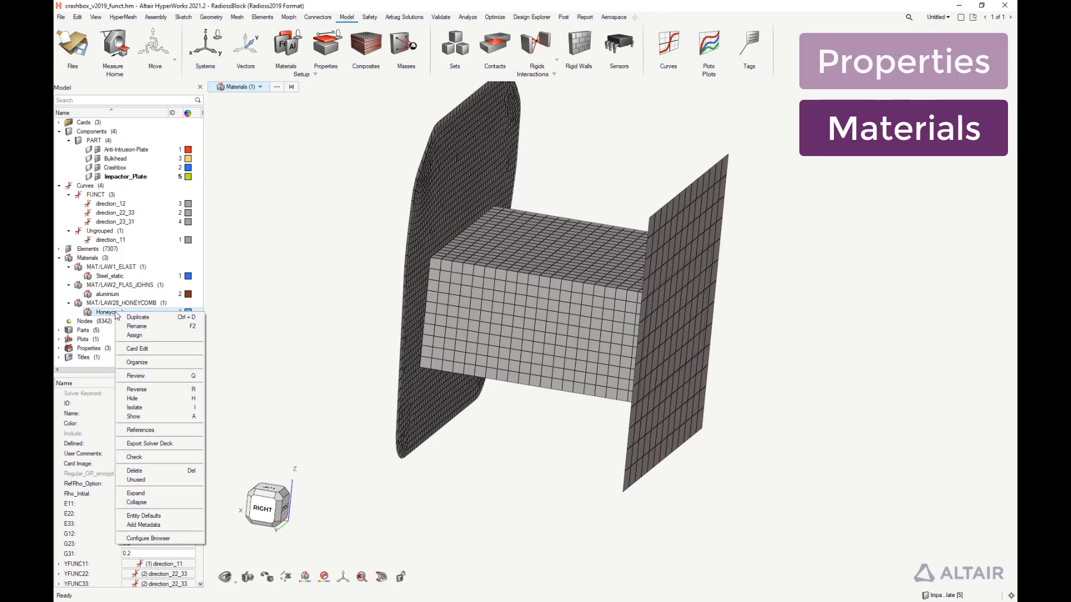
click(139, 336)
click(382, 87)
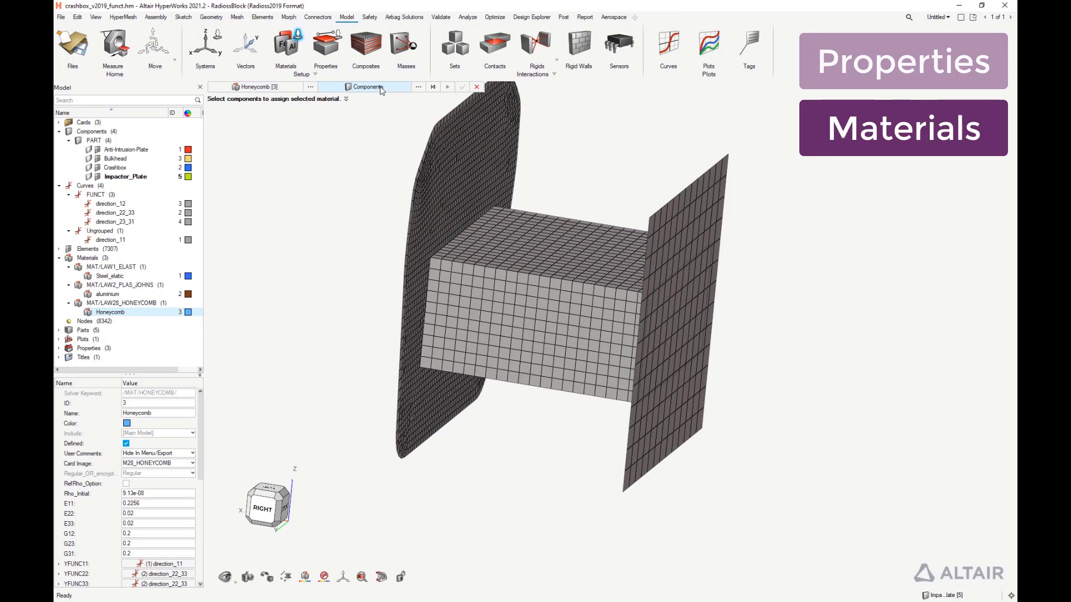
click(490, 266)
click(463, 87)
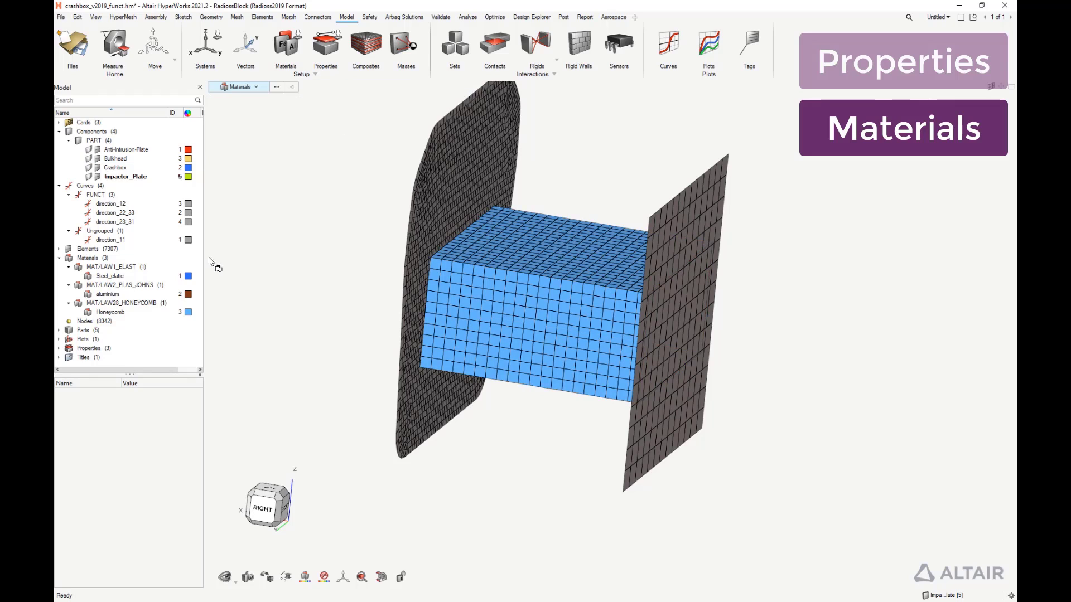
Assign the aluminium material to the Anti-Intrusion-Plate component
click(108, 295)
right_click(108, 296)
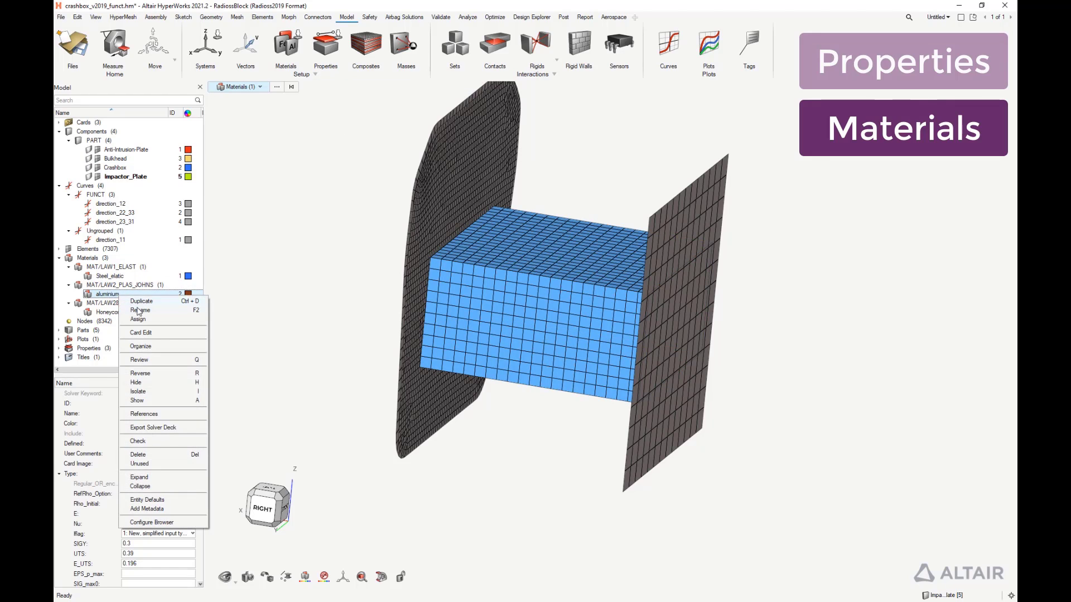
click(139, 318)
click(354, 88)
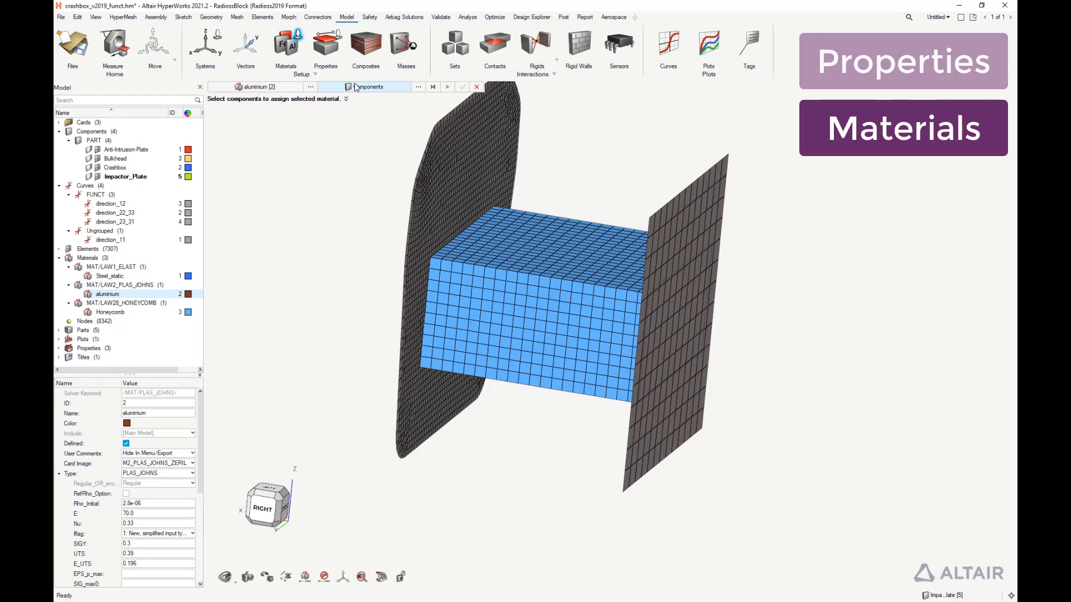
click(435, 148)
click(463, 88)
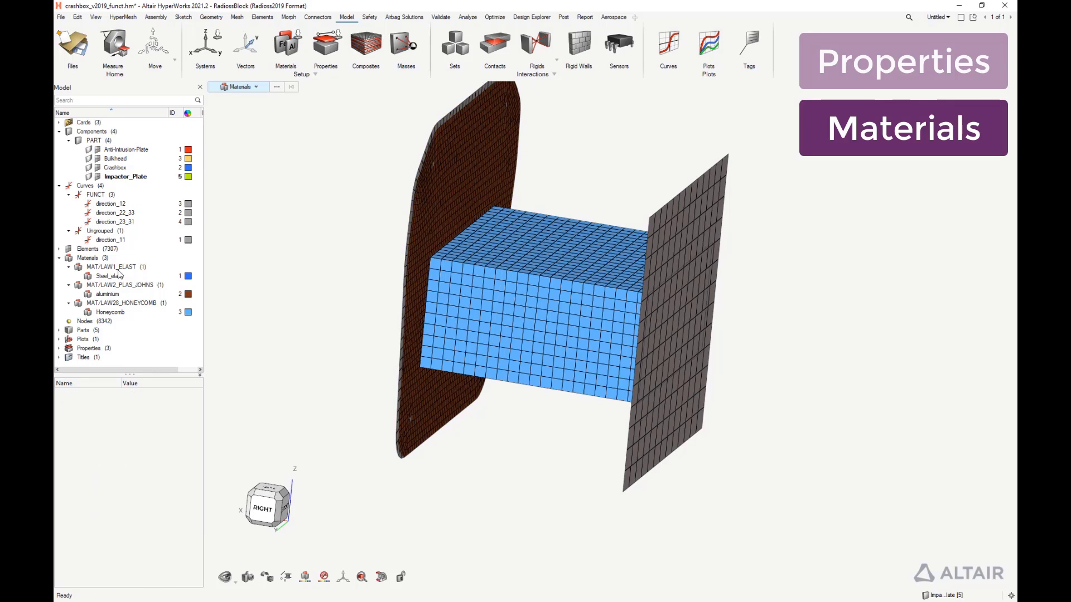
Assign the Steel_elatic material to the Impactor_Plate and Bulkhead components
click(118, 276)
right_click(117, 277)
click(137, 300)
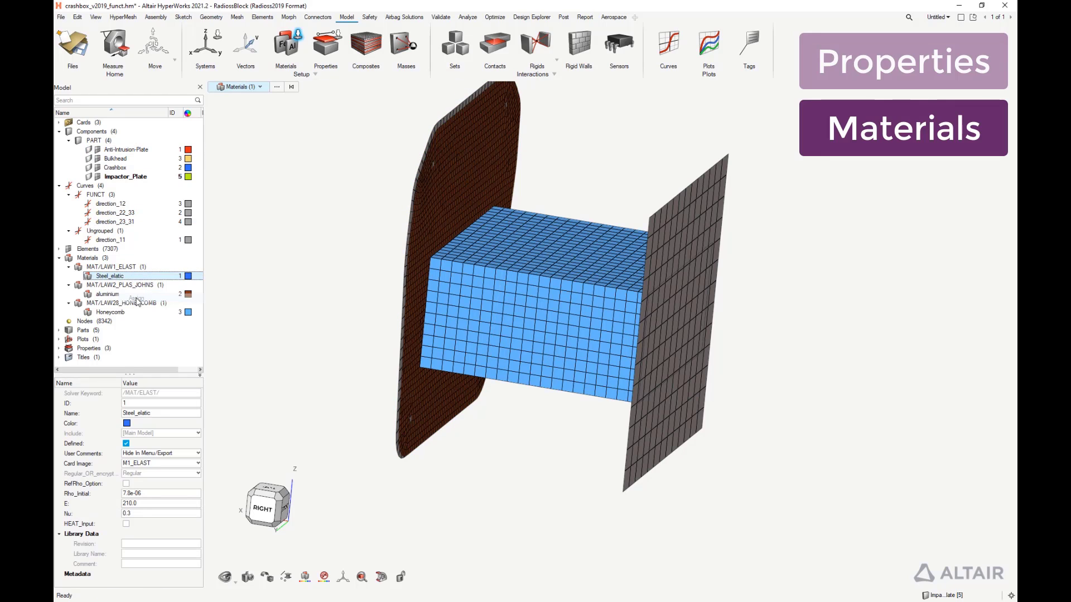
click(395, 87)
click(655, 249)
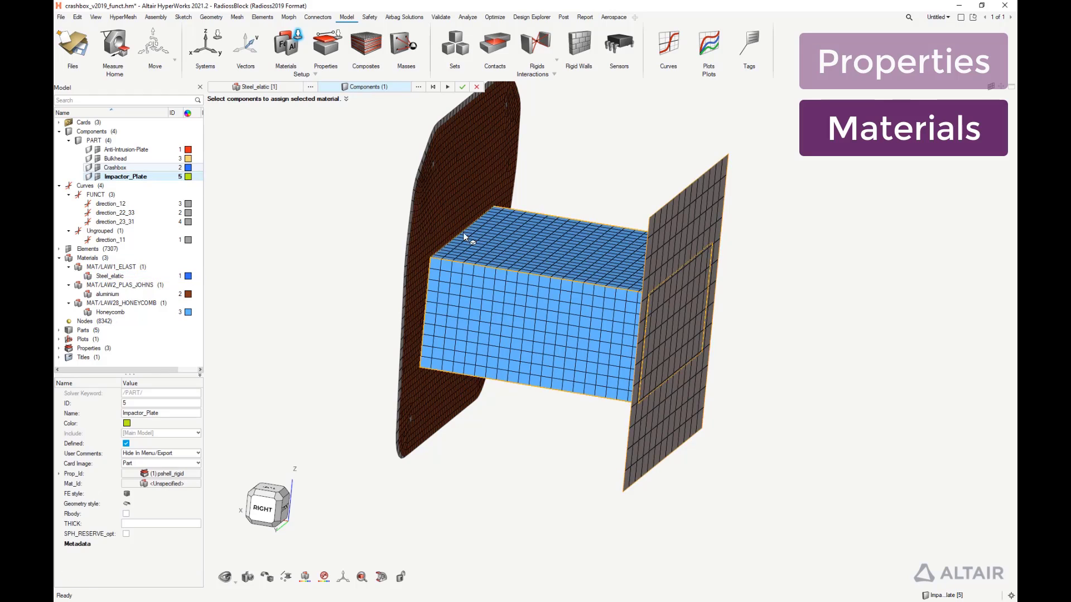
middle_drag(357, 290, 485, 290)
click(499, 182)
middle_drag(500, 182, 477, 116)
click(463, 88)
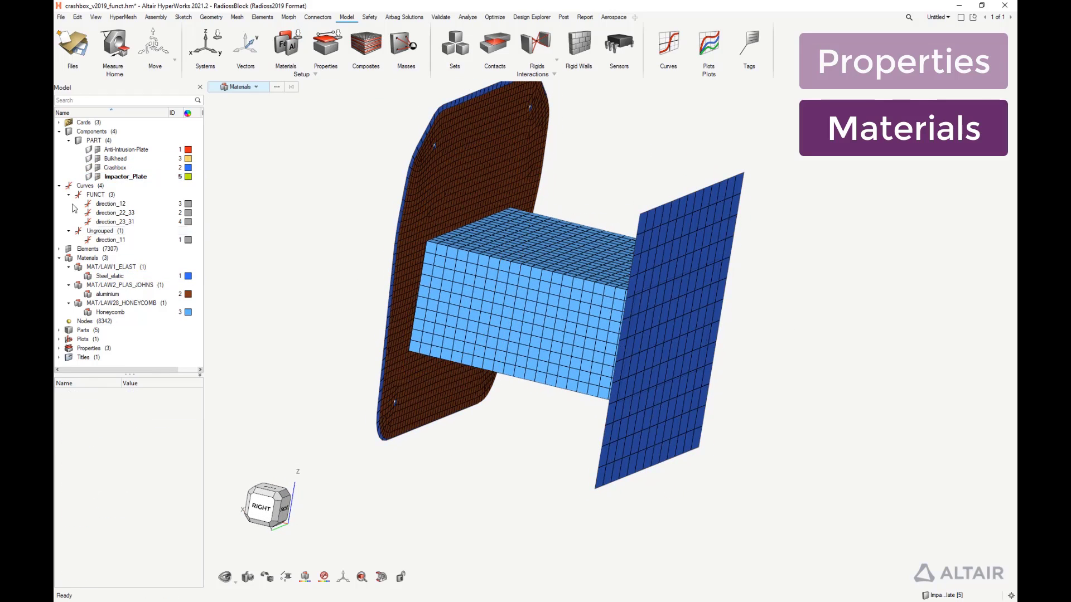
Check the property and material assigned to each of the four components
click(123, 149)
click(115, 158)
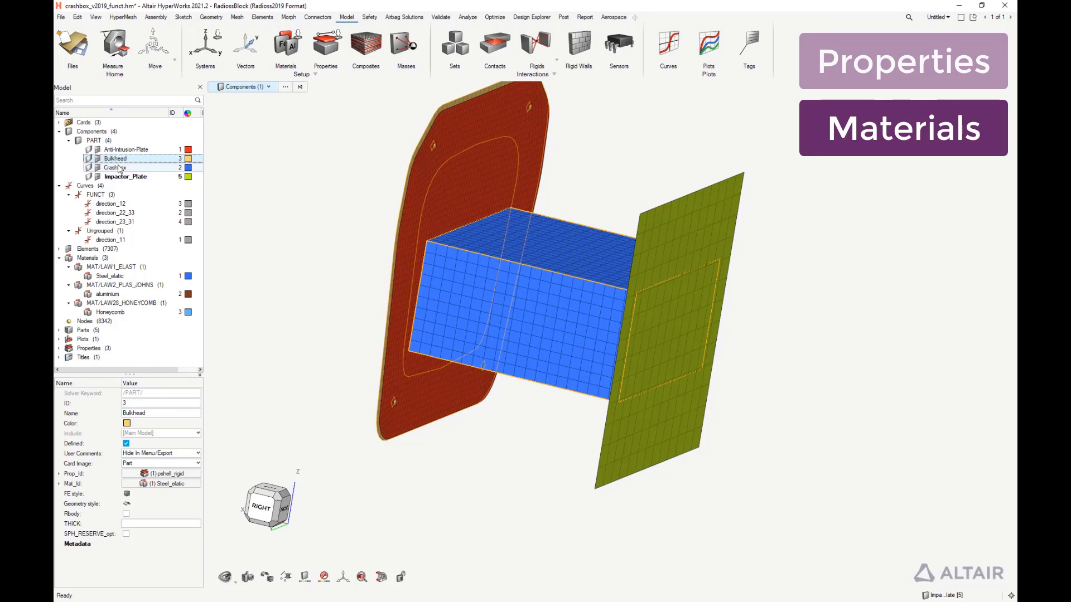
click(118, 168)
click(119, 176)
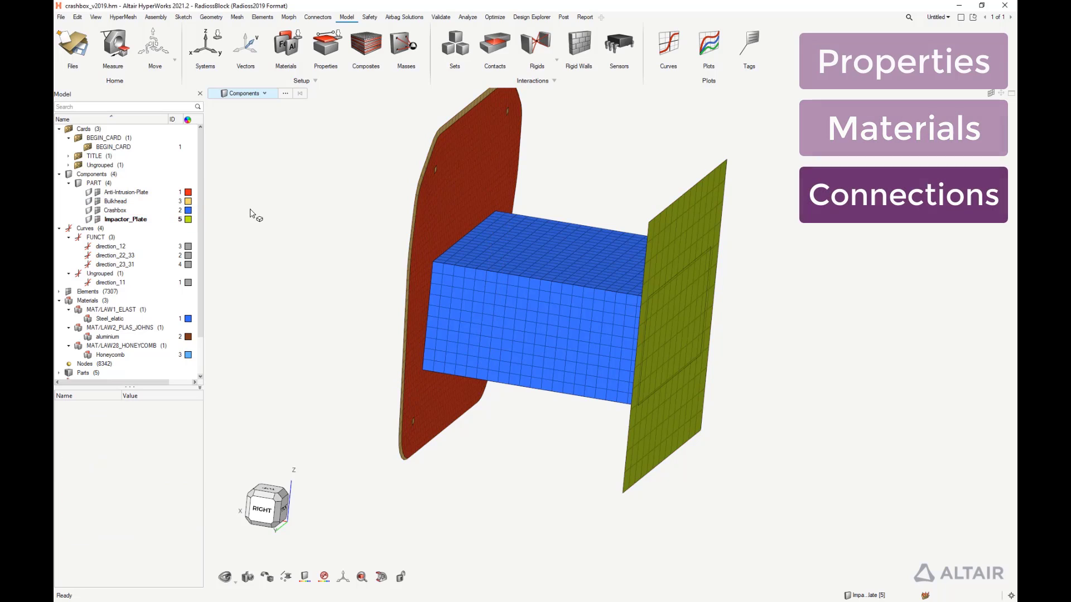
Collapse the model tree and create a new component named bulkhead_rigid
right_click(195, 135)
click(225, 186)
right_click(119, 292)
mouse_move(139, 300)
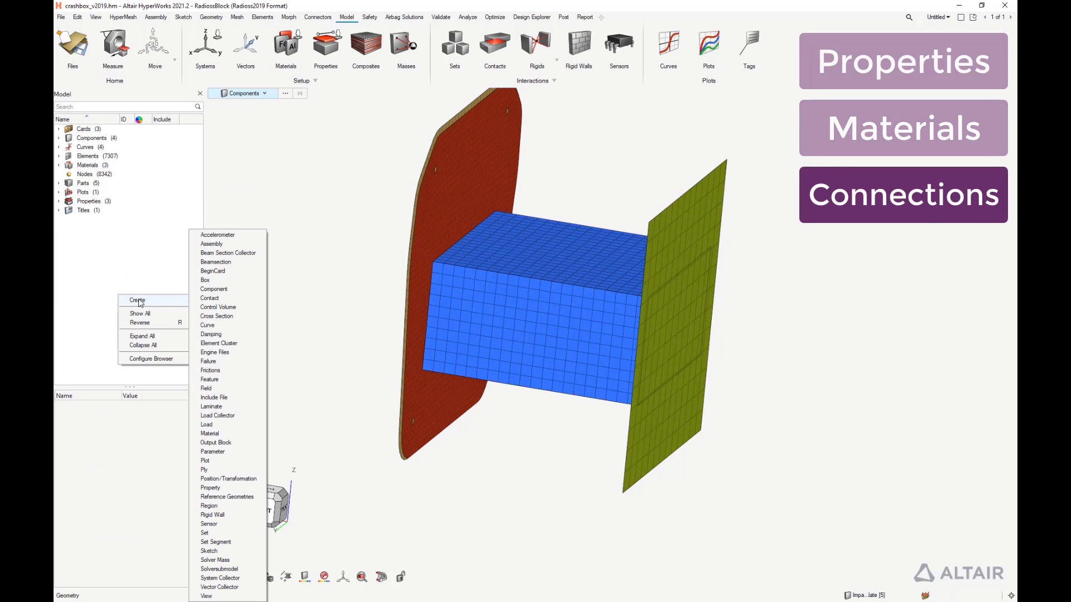
click(215, 291)
text(bulkhead_rigid)
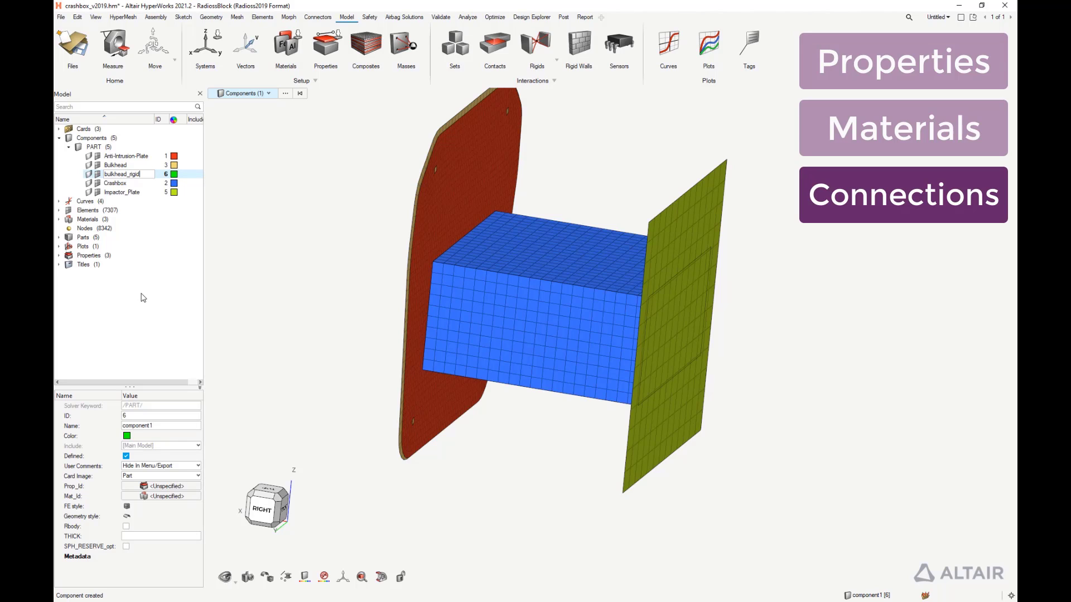
key(Return)
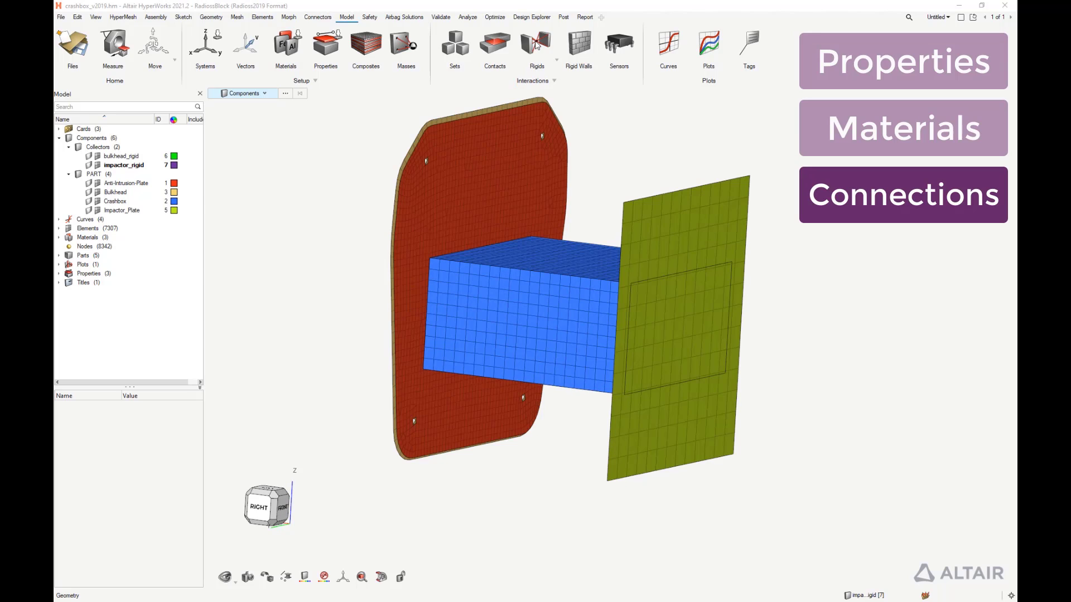
Create an RBODY rigid element on all nodes of the Impactor_Plate component, with a calculated primary node and all six DOFs
click(536, 44)
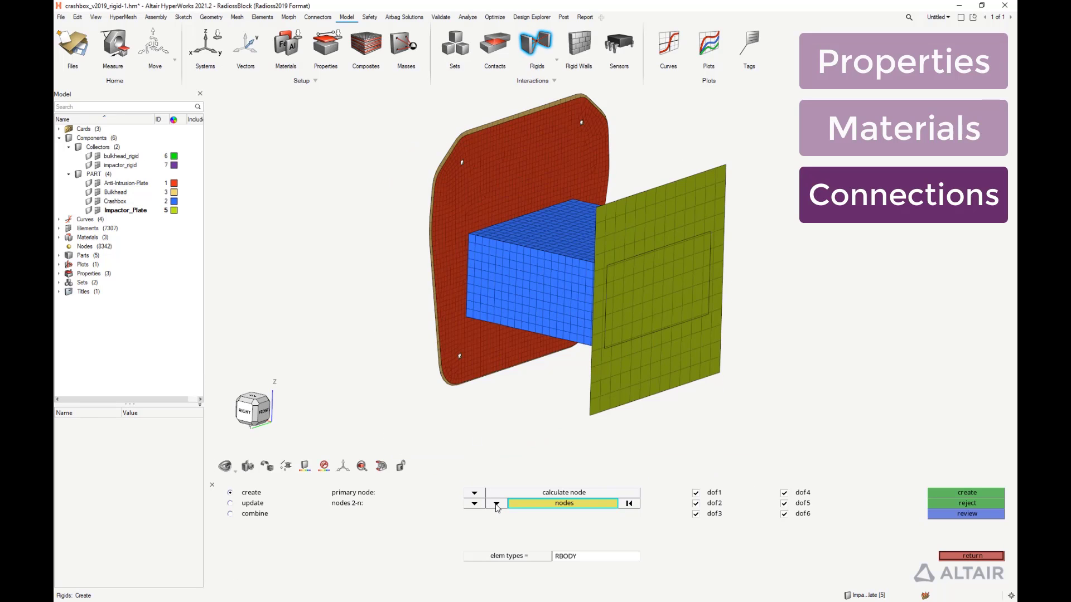
click(520, 505)
click(499, 539)
click(617, 390)
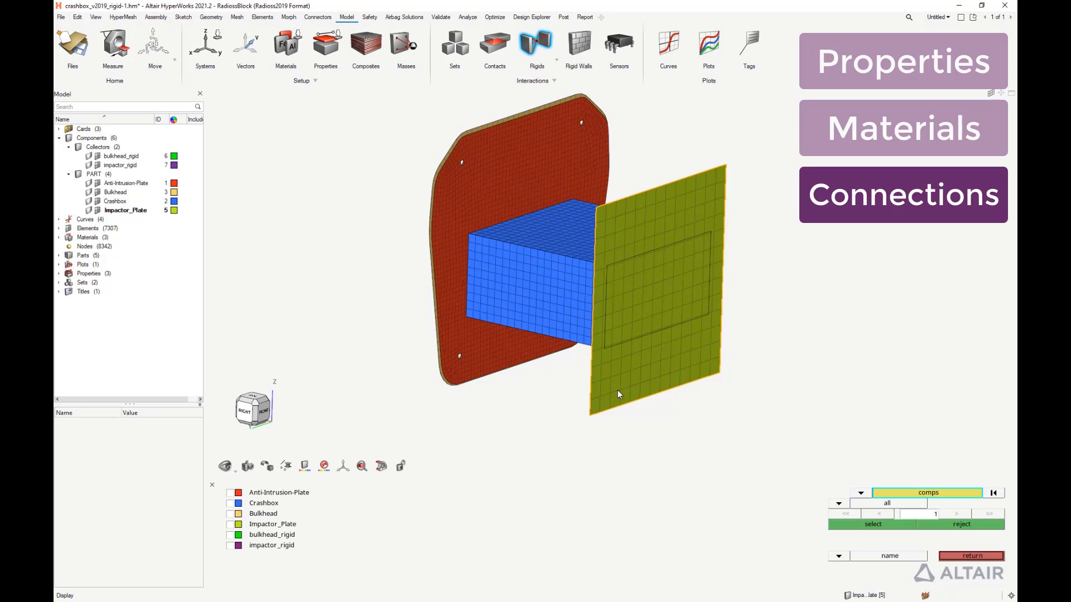
click(869, 524)
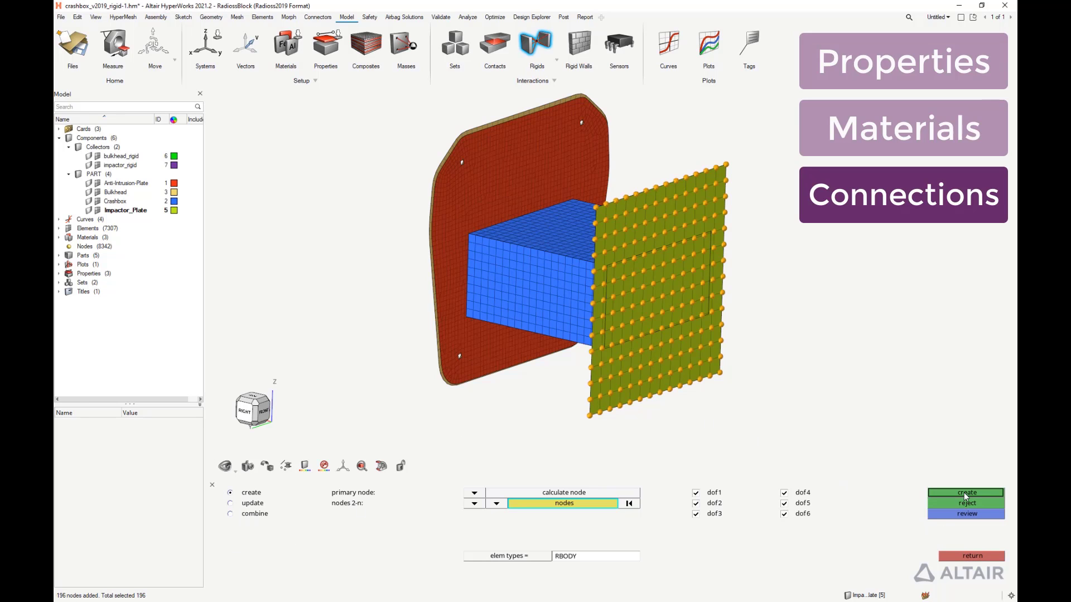
click(964, 495)
Make bulkhead_rigid the current component and select all nodes of the Bulkhead component for a second rigid body
right_click(124, 158)
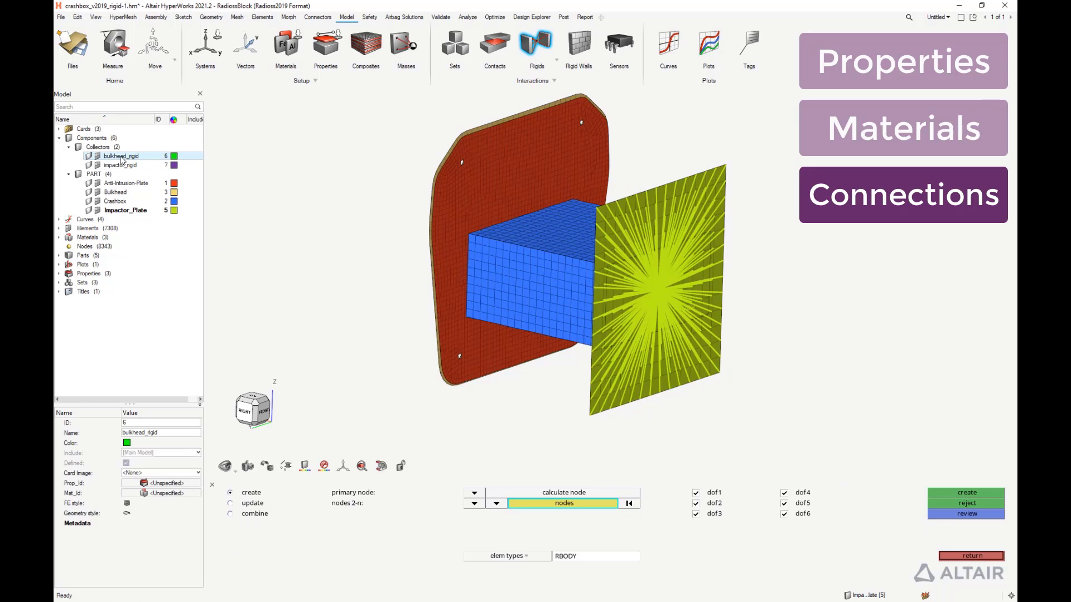
click(142, 181)
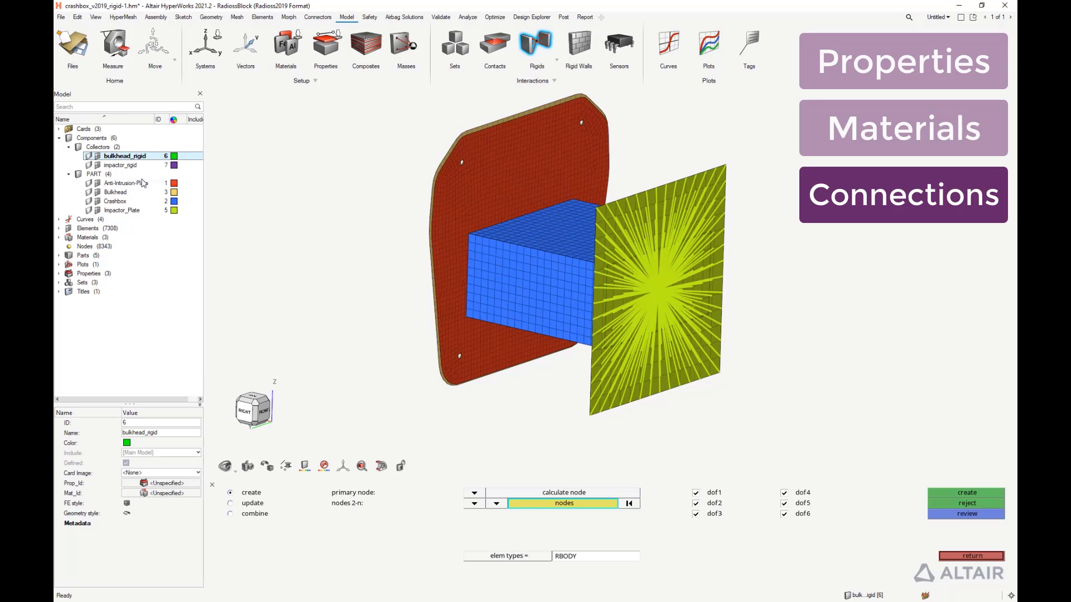
click(557, 504)
click(349, 547)
ctrl+drag(491, 402, 449, 285)
click(449, 285)
ctrl+drag(559, 403, 452, 394)
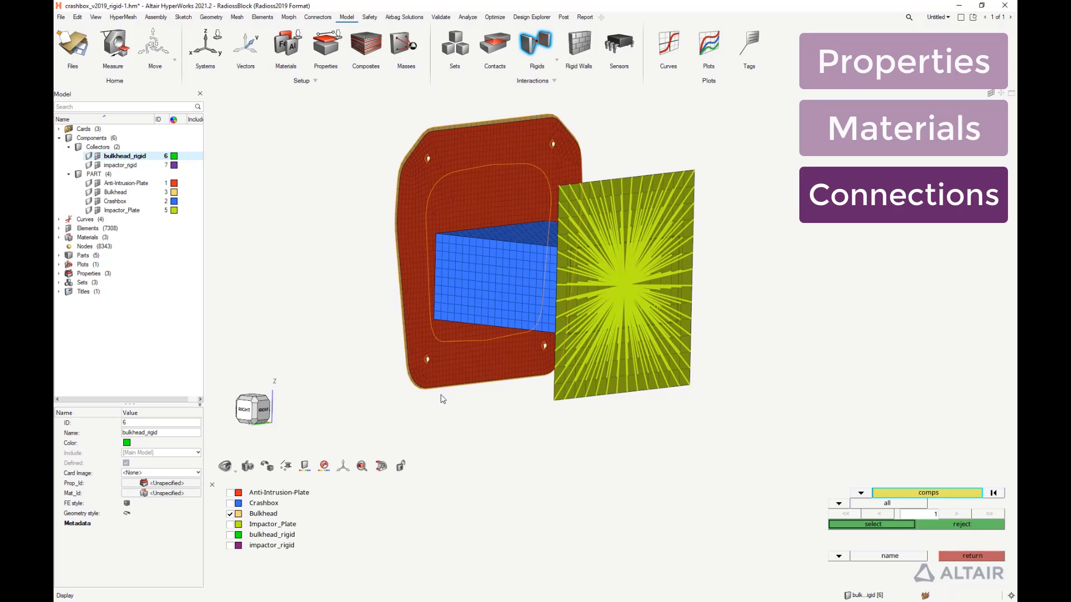
ctrl+right_drag(470, 414, 506, 437)
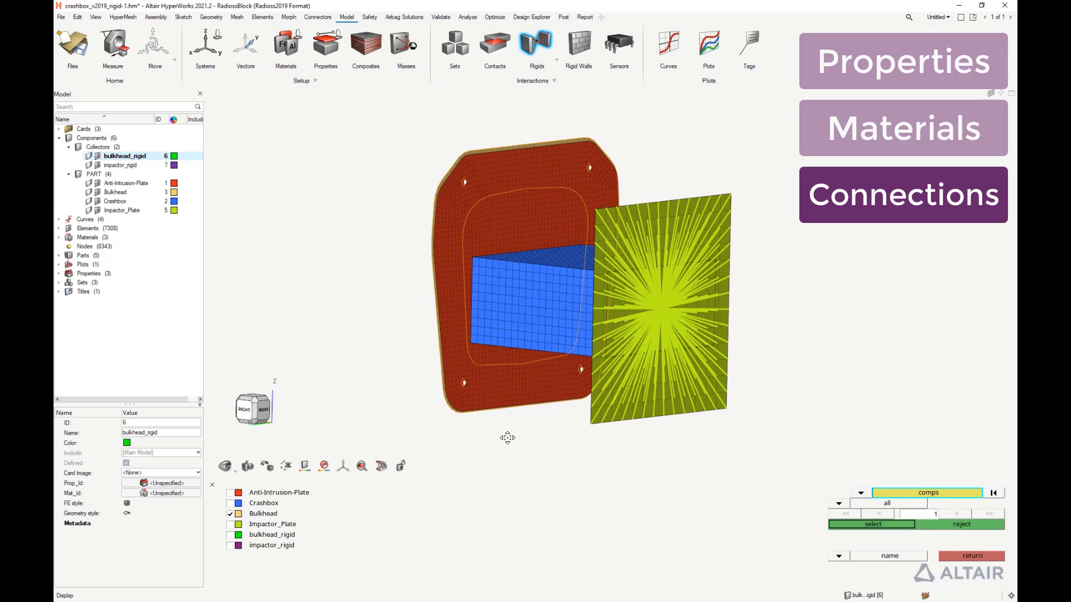
click(892, 527)
Add the nodes around the four bolt holes of the Anti-Intrusion-Plate to the rigid body's node selection
scroll(481, 245, up, 6)
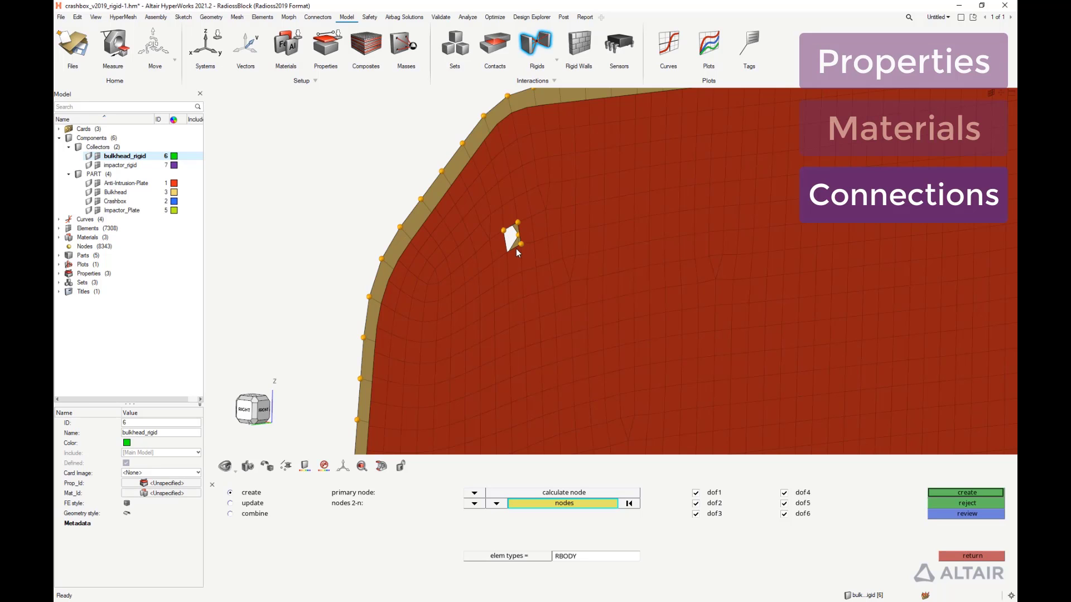
ctrl+drag(742, 275, 577, 220)
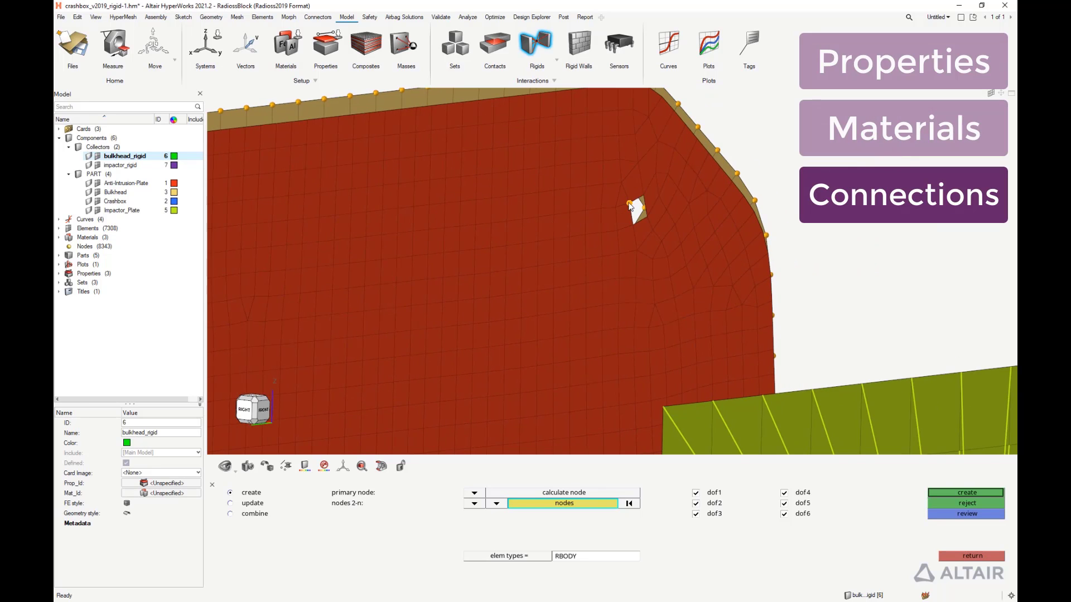
scroll(600, 327, down, 5)
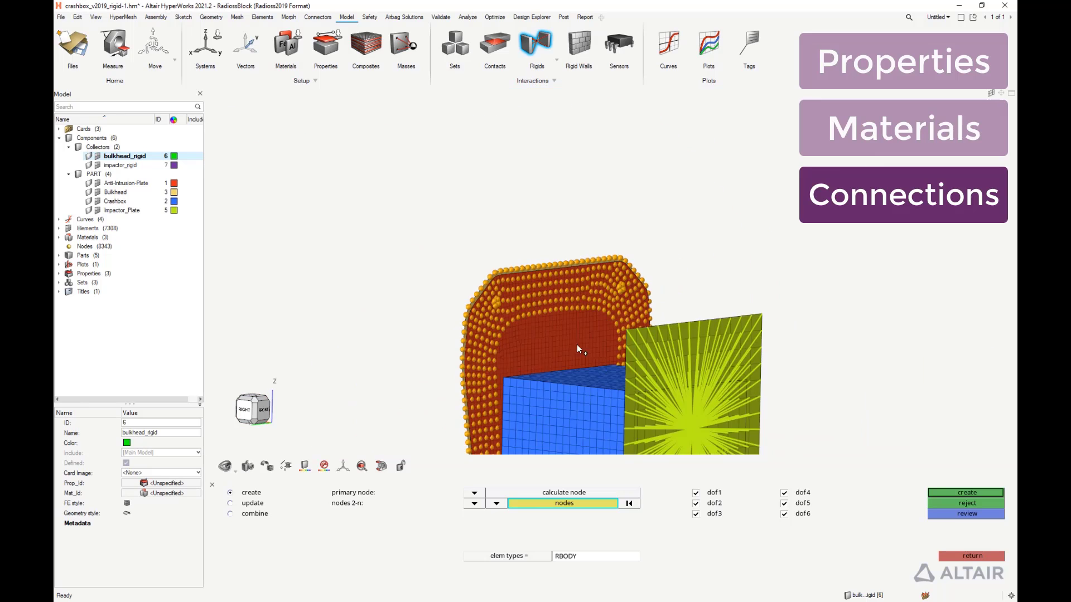
scroll(520, 393, up, 8)
click(521, 387)
click(533, 381)
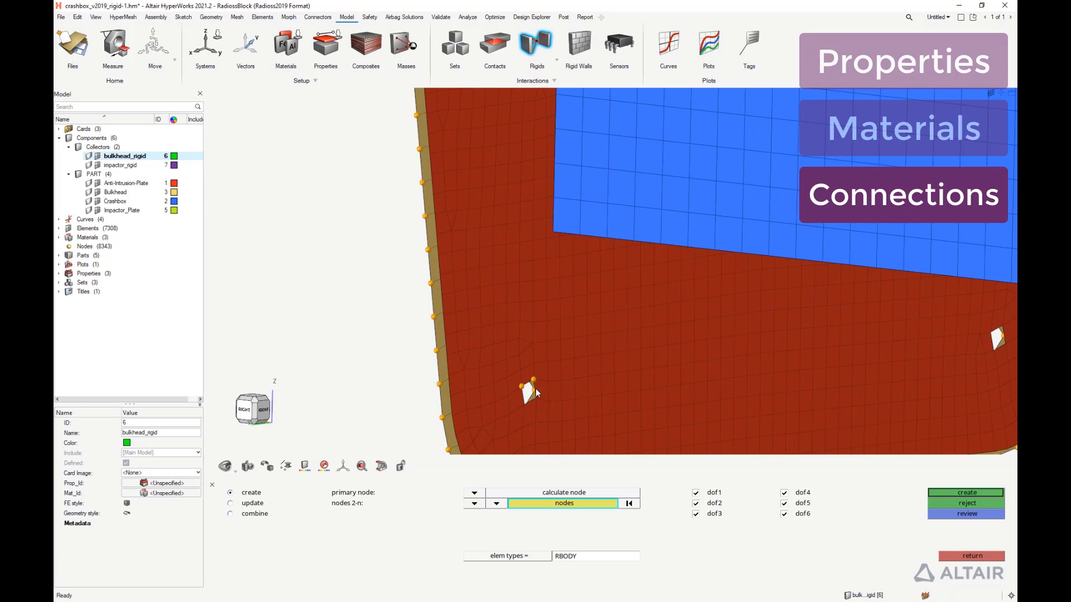
click(526, 403)
ctrl+right_drag(990, 354, 679, 377)
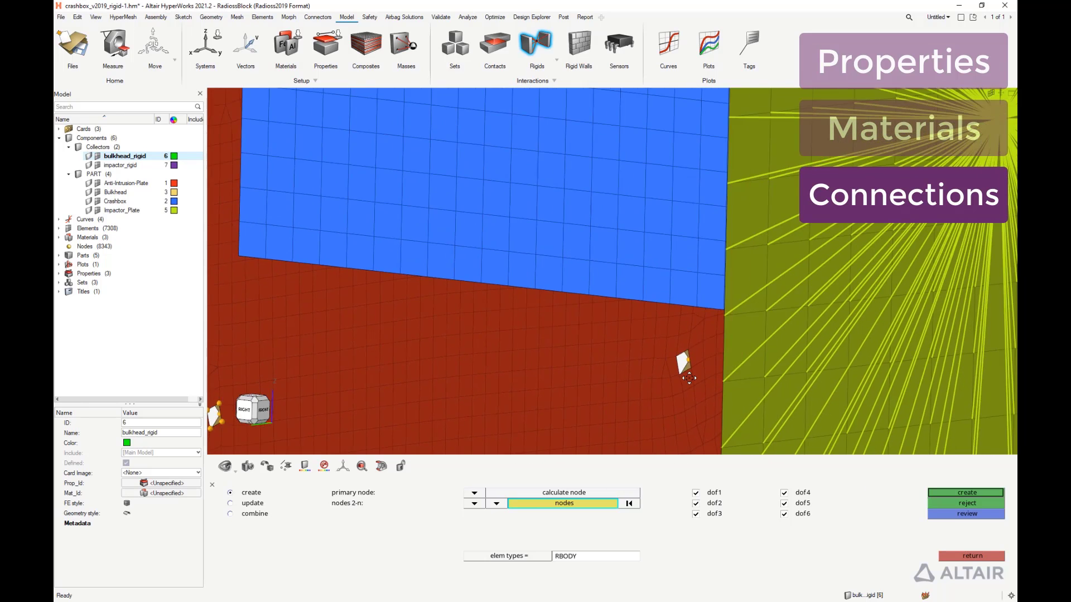
scroll(678, 378, up, 2)
click(690, 346)
click(692, 367)
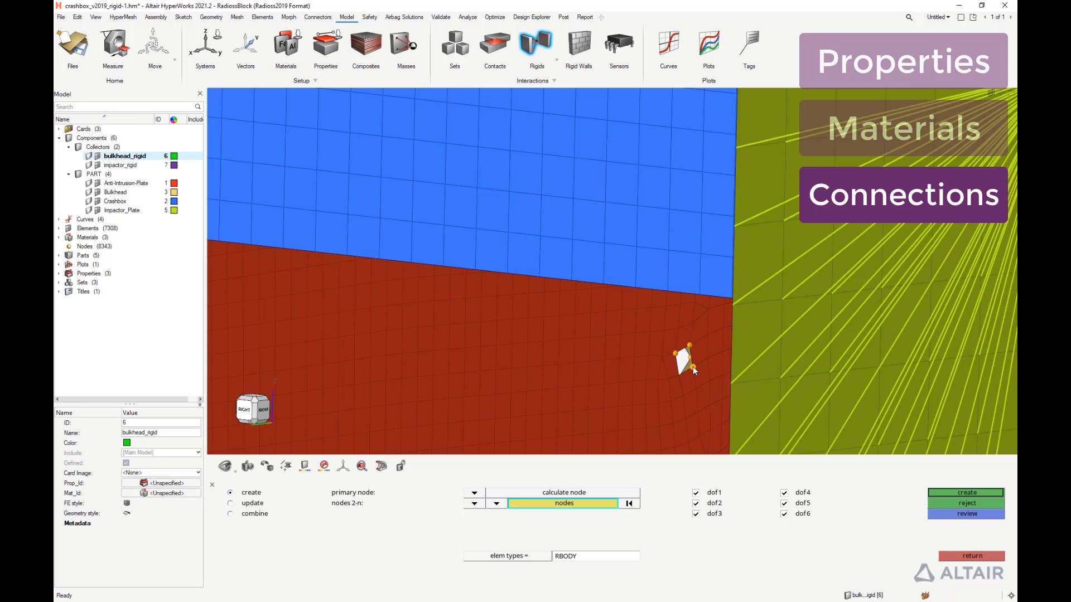
Create the bulkhead RBODY from the selected nodes, leave the Rigids tool and fit the model to the view
click(974, 495)
click(973, 556)
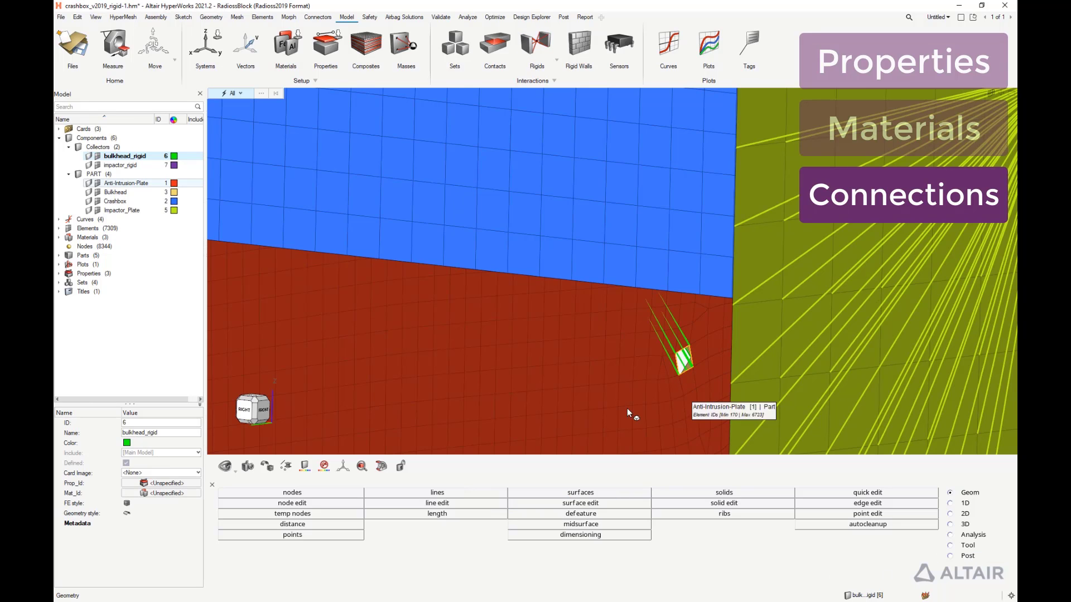
click(362, 577)
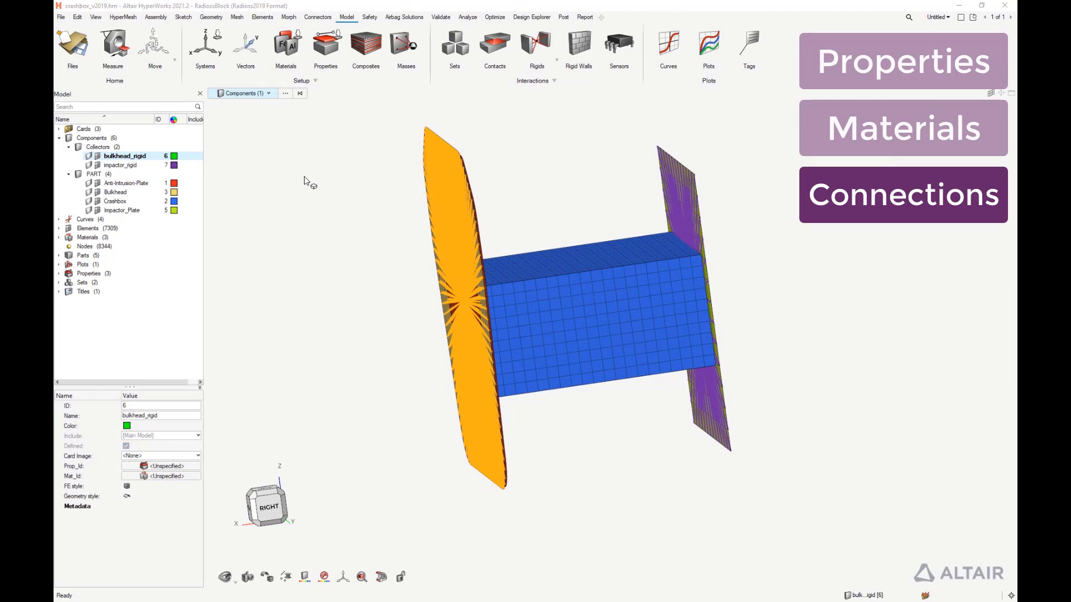
Display the Solver browser, inspect the impactor's RBODY element and open its MASS value for editing
click(96, 18)
click(116, 61)
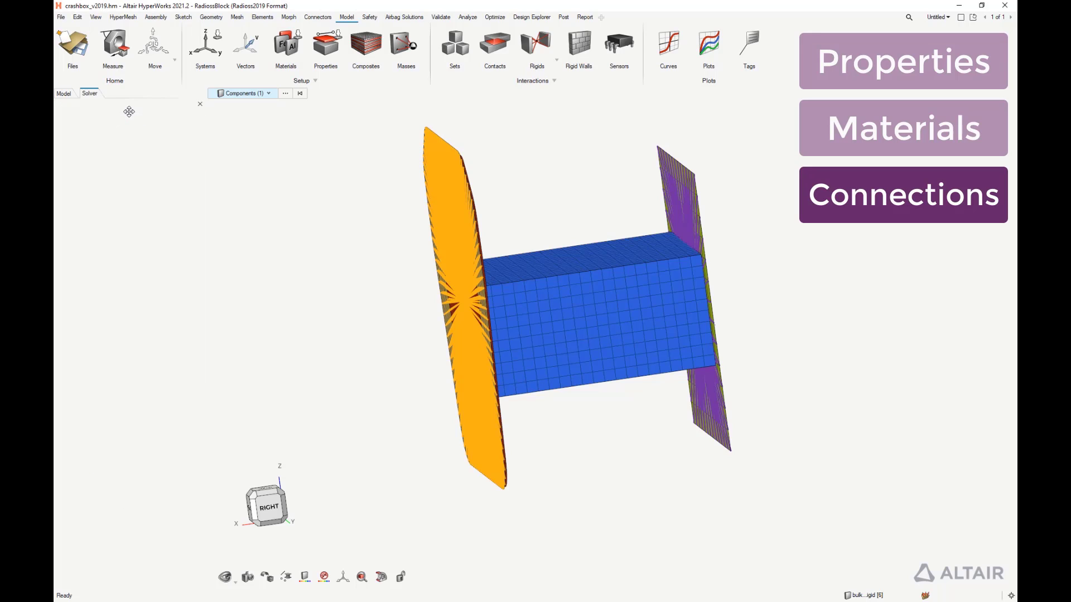
click(59, 203)
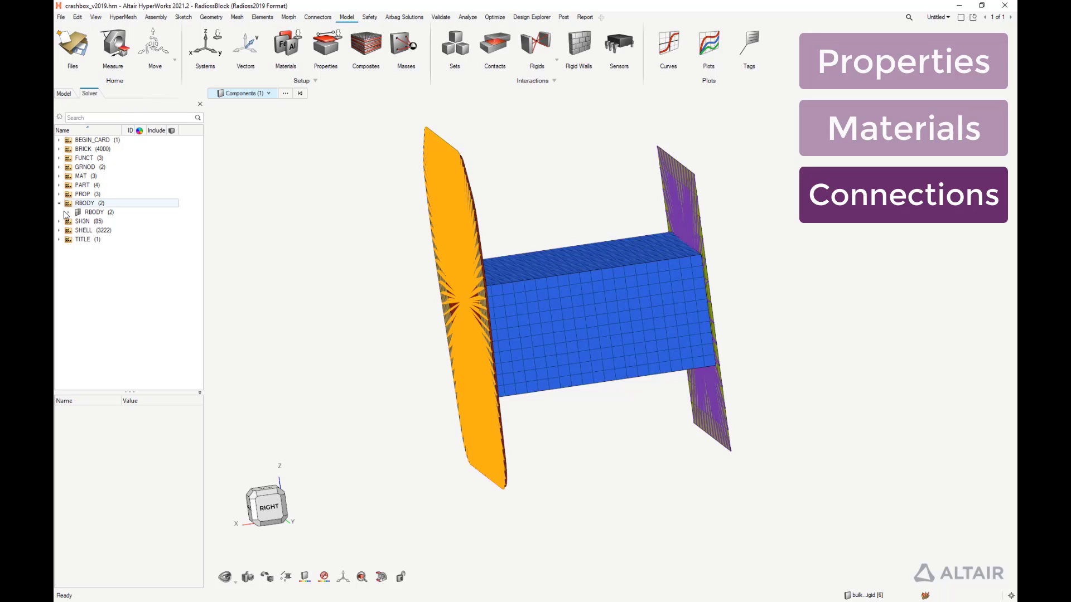
click(68, 212)
click(106, 221)
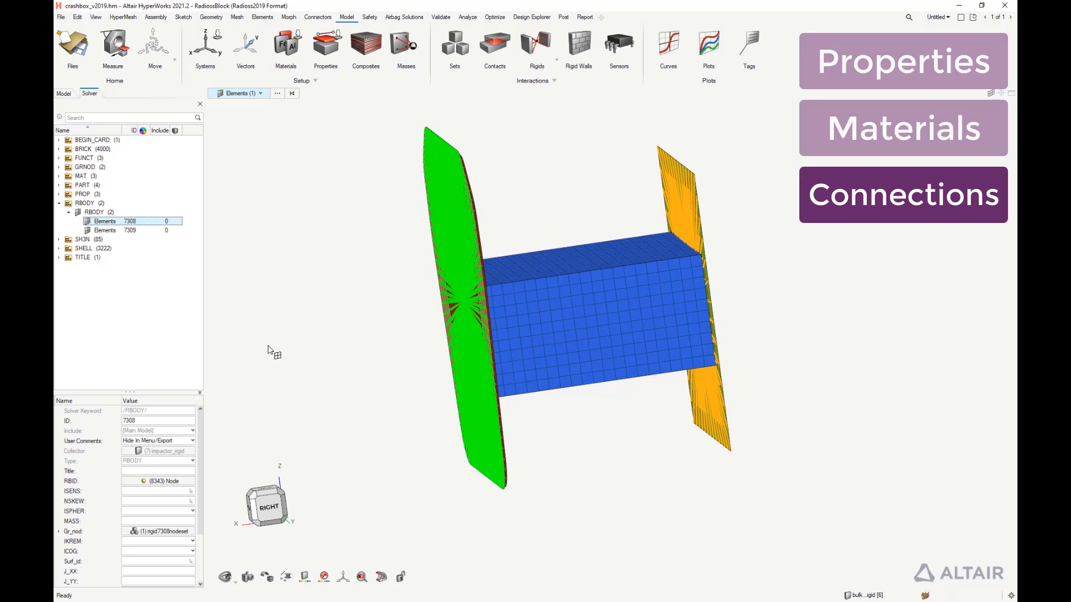
drag(201, 478, 201, 509)
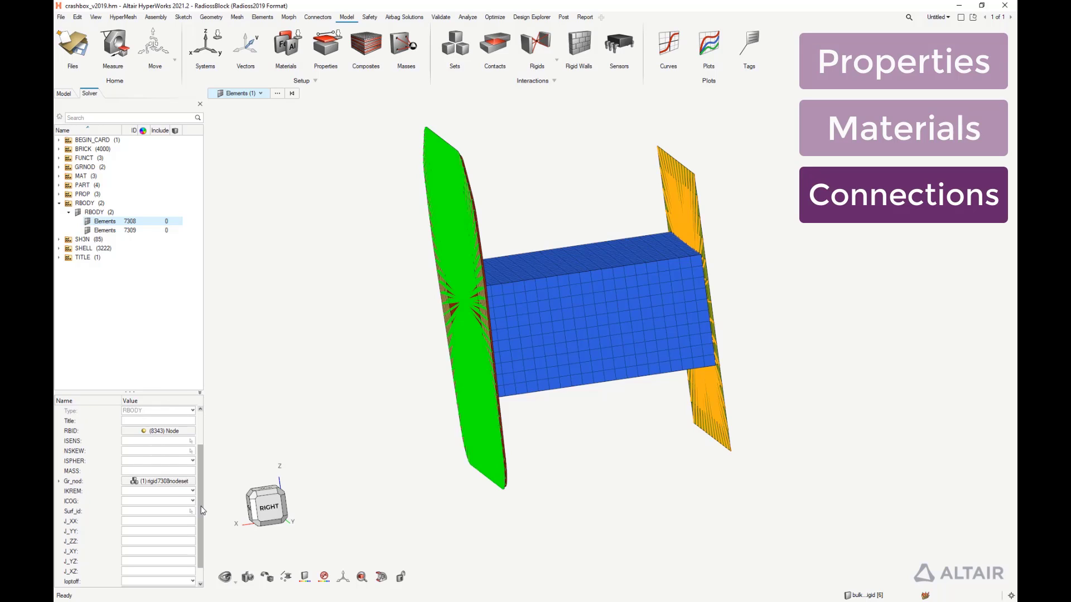
click(180, 471)
key(Return)
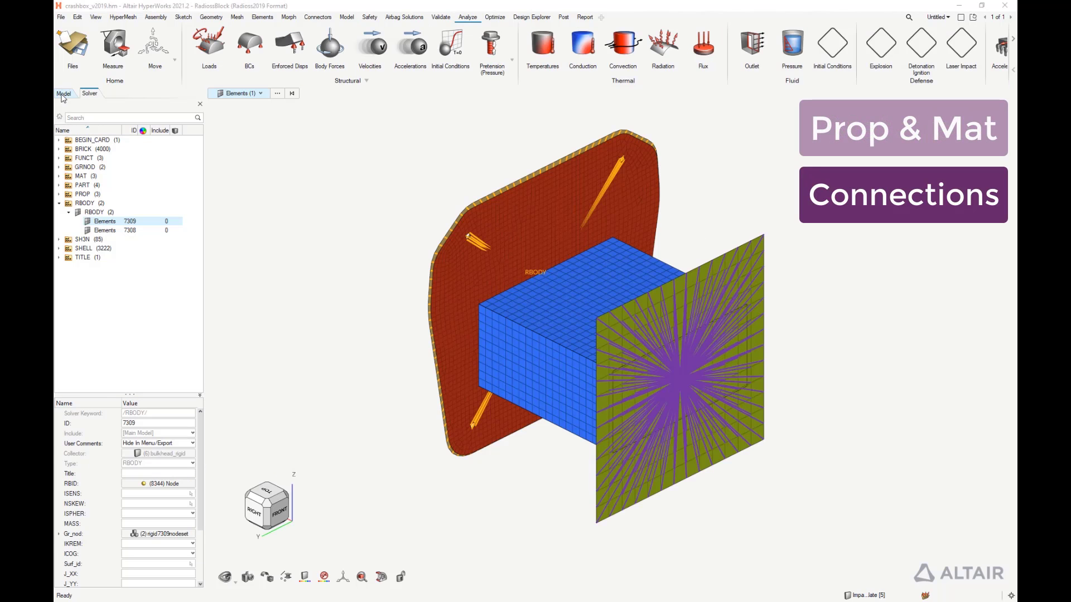
Return to the model tree and hide the Collectors components that hold the two rigid bodies
click(63, 94)
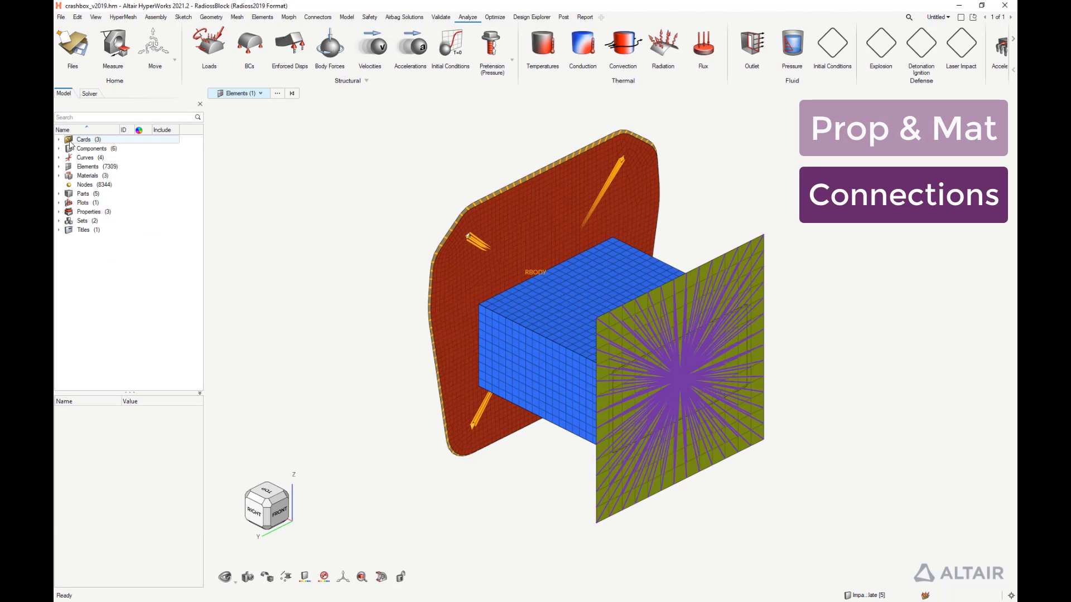
click(59, 148)
right_click(89, 157)
click(120, 211)
click(149, 338)
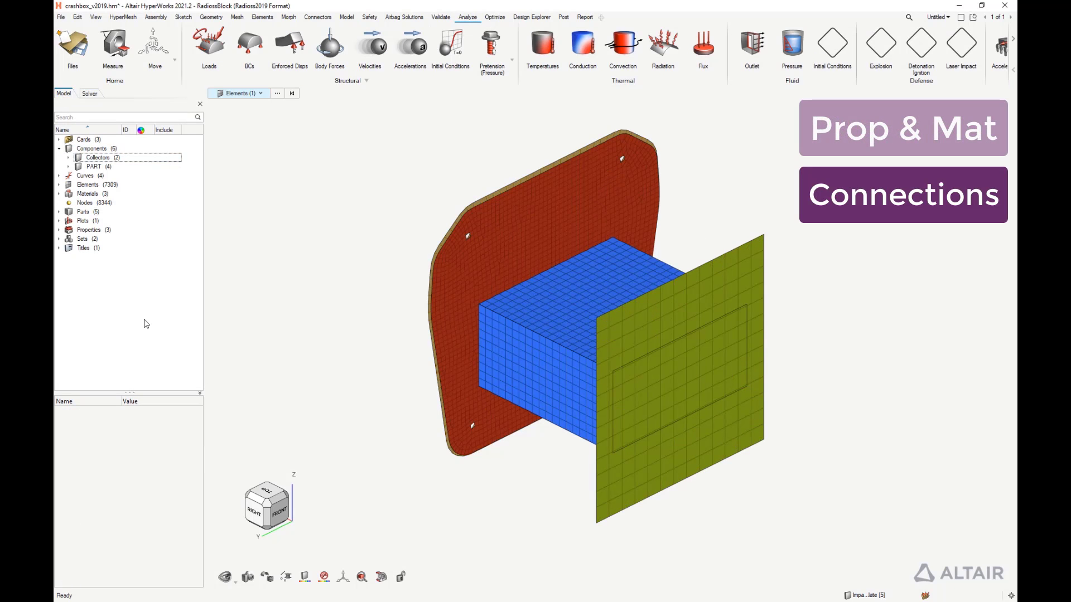
Create a new contact named Tied_Honeycomb with the TYPE2 card image
right_click(152, 317)
mouse_move(170, 322)
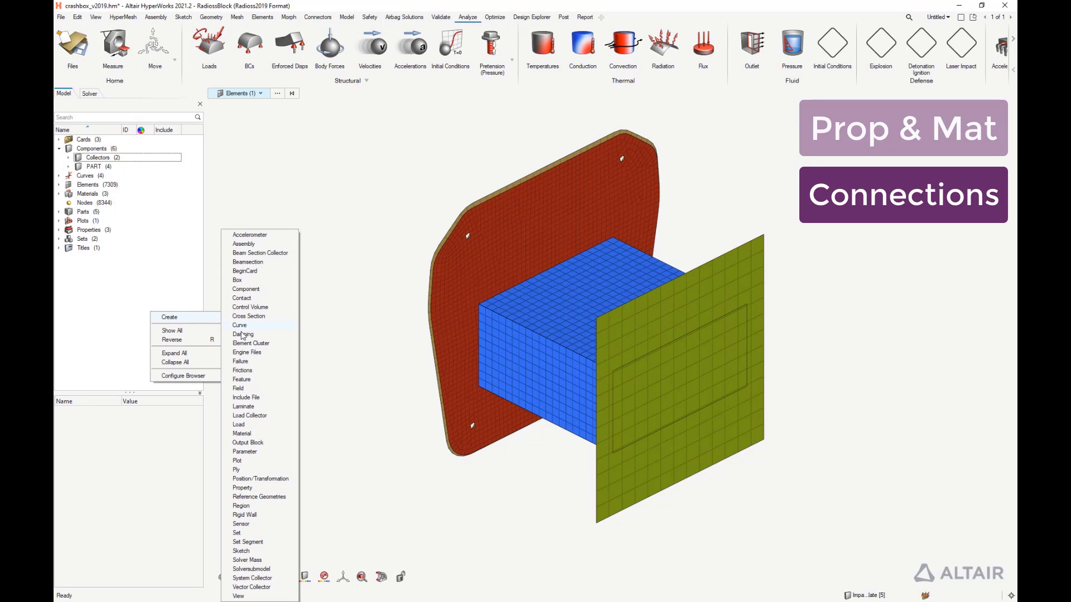
click(258, 299)
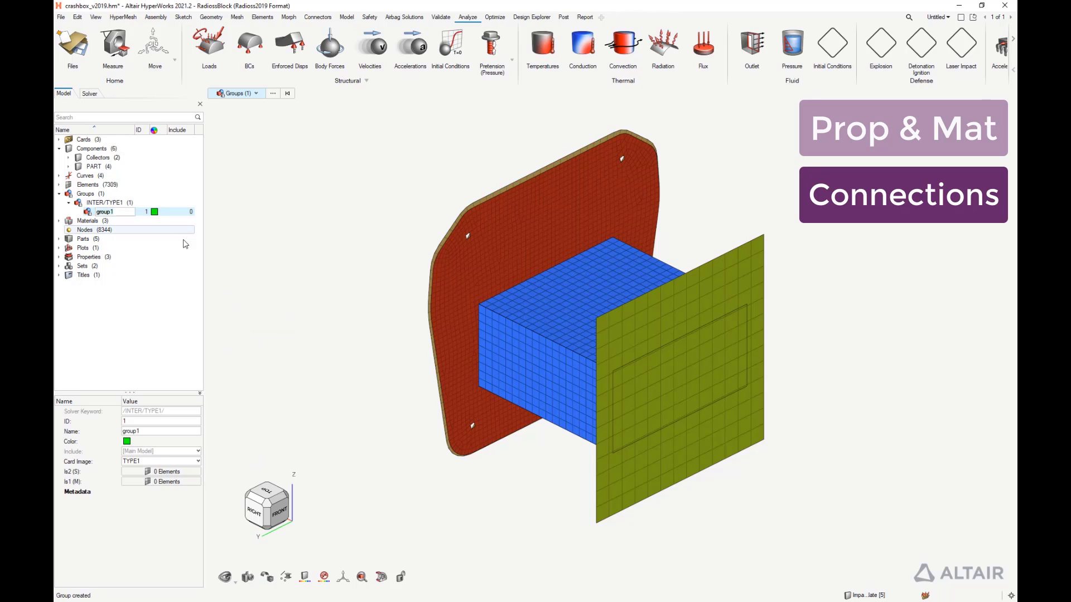
click(153, 462)
click(140, 477)
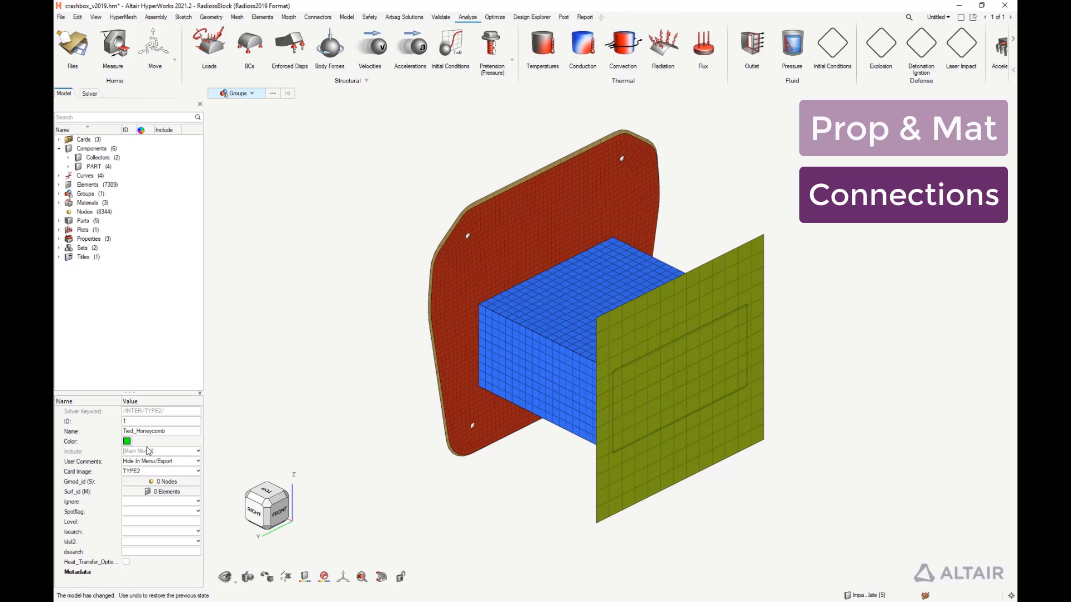
Set the Tied_Honeycomb contact's Spotflag to 25: Penalty formulation
click(153, 512)
click(153, 512)
scroll(151, 505, down, 3)
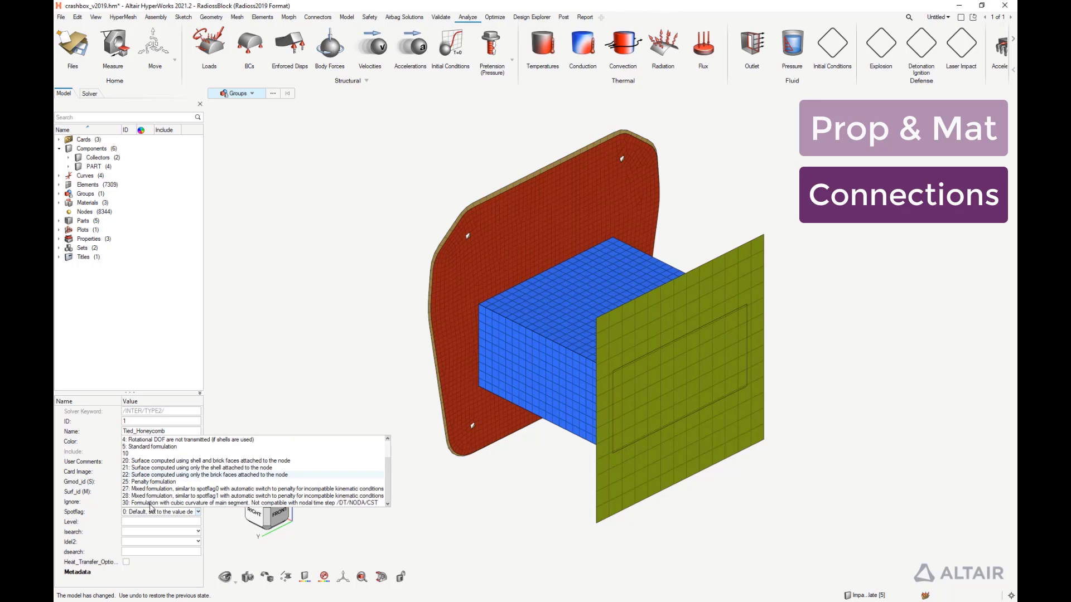
click(159, 482)
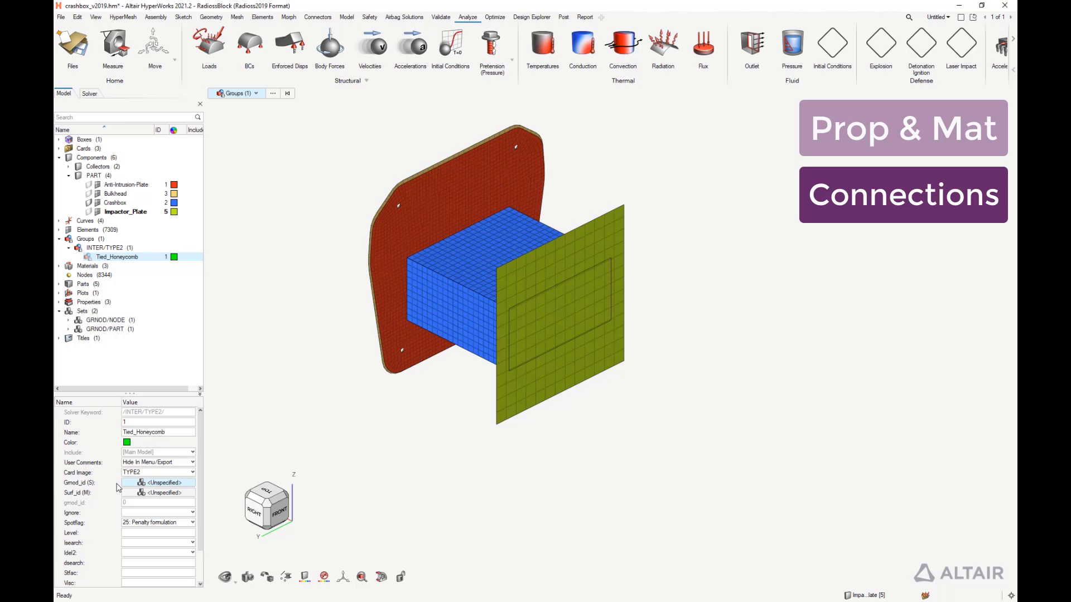
Create a node set named crashbox_rear for the contact's Grnod_id (S), containing the nodes on the Crashbox's rear face
right_click(118, 484)
click(145, 370)
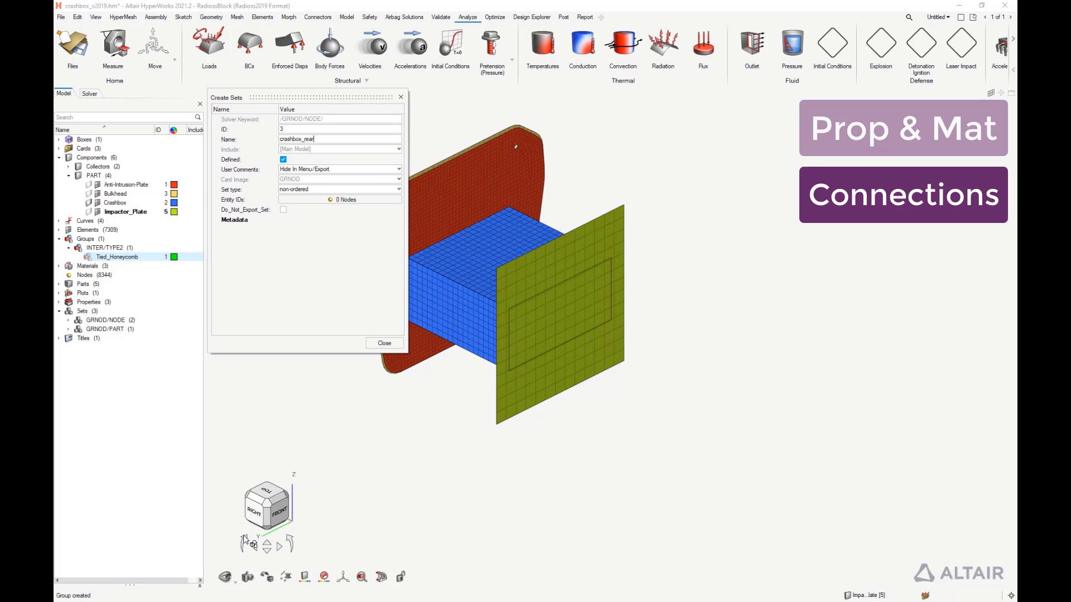
click(253, 512)
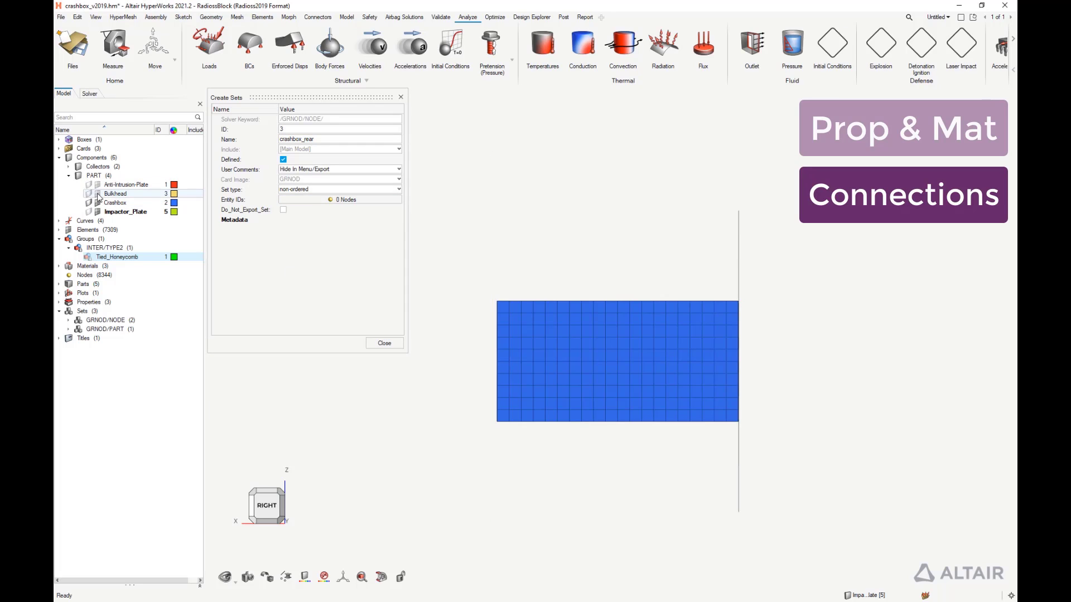
click(334, 199)
drag(458, 259, 506, 462)
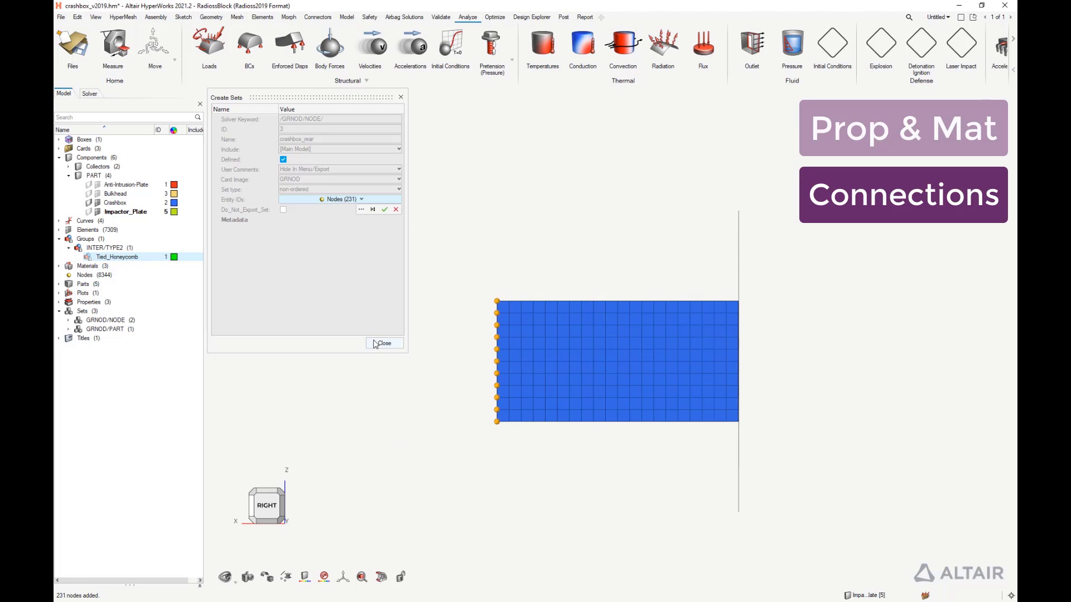
click(385, 210)
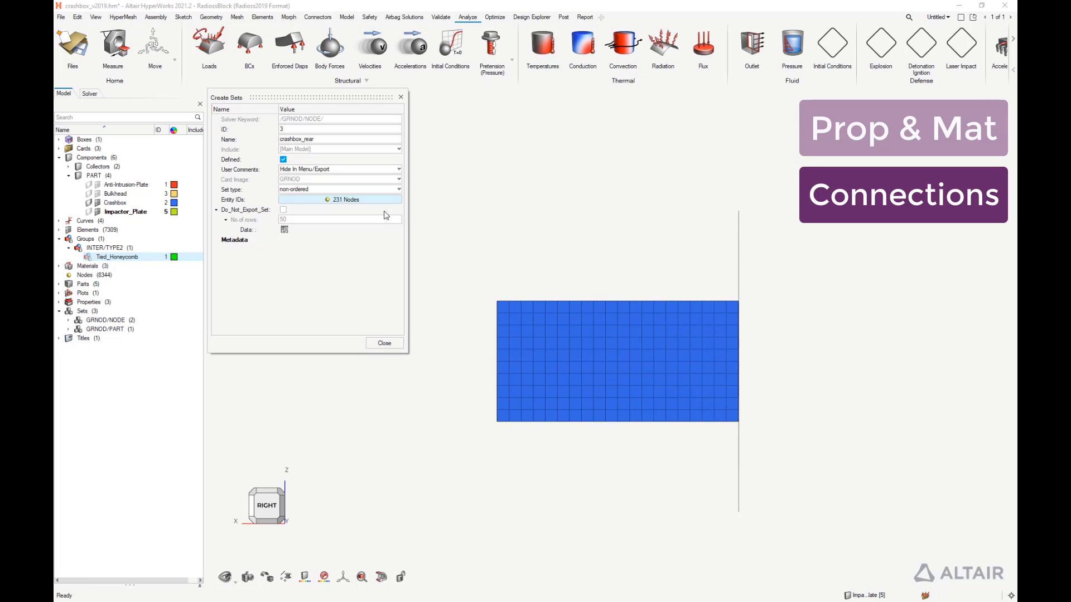
click(384, 344)
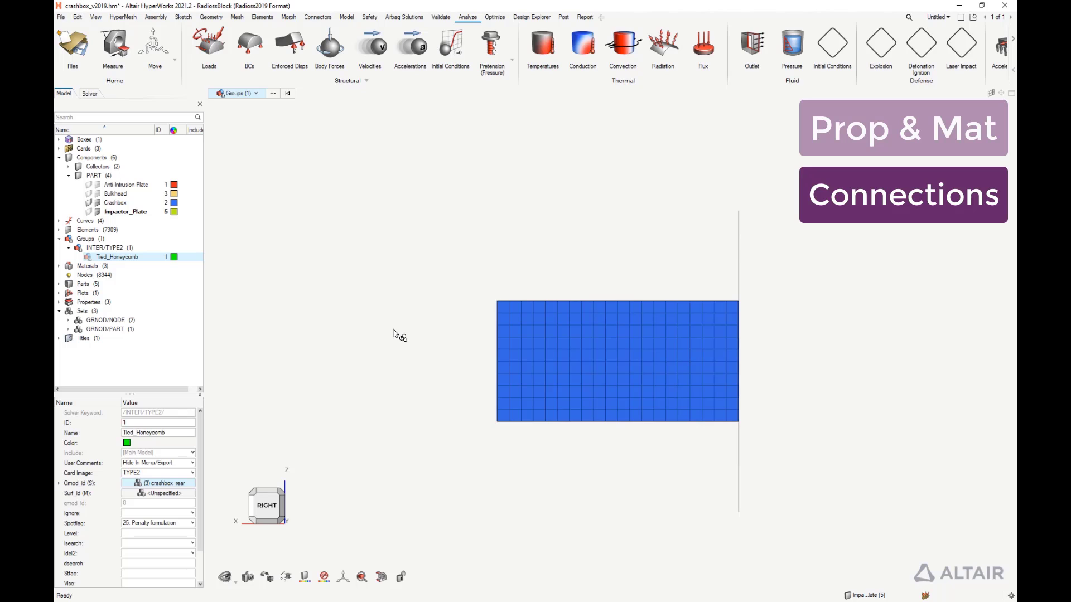
Show the Anti-Intrusion-Plate component together with the Crashbox and Impactor_Plate, keeping the Bulkhead hidden
click(97, 194)
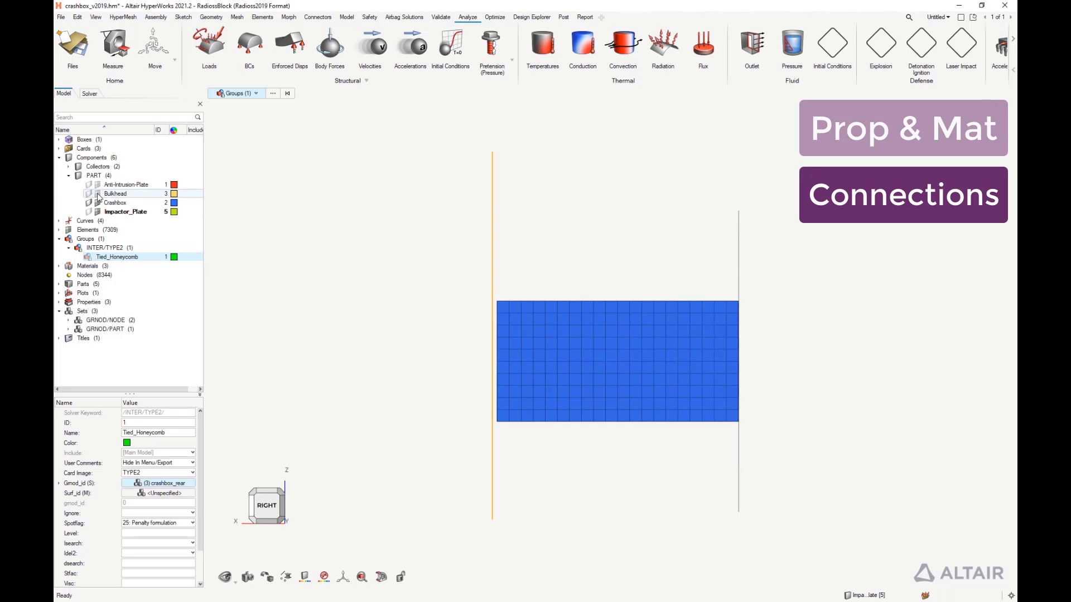
click(97, 194)
click(97, 184)
middle_drag(681, 265, 575, 449)
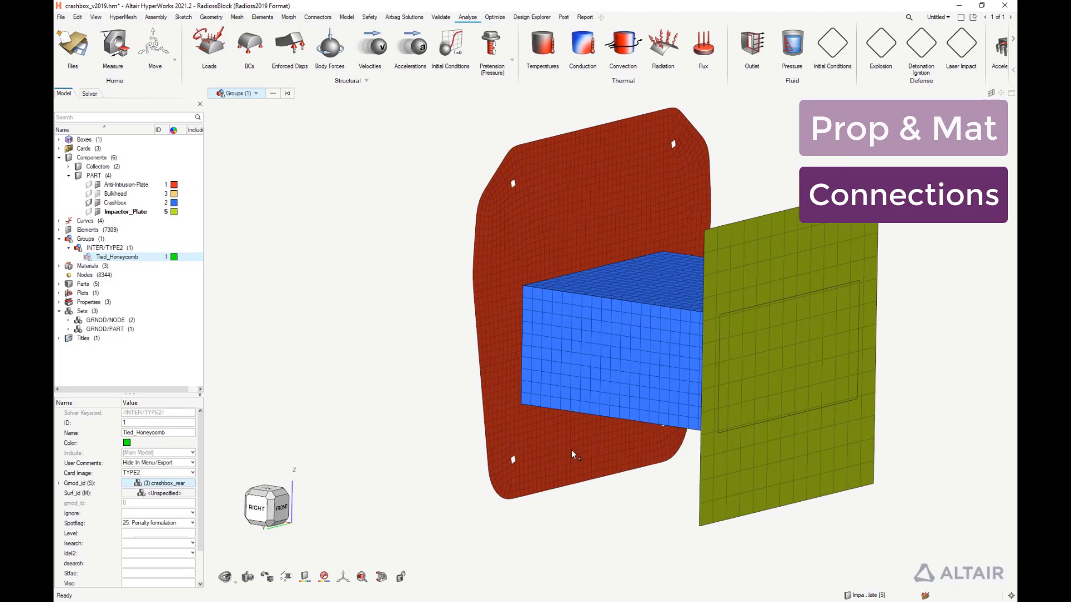
Create a PART-type surface set named AIP_surface for the Tied_Honeycomb contact's Surf_id (M), containing the Anti-Intrusion-Plate component
click(116, 497)
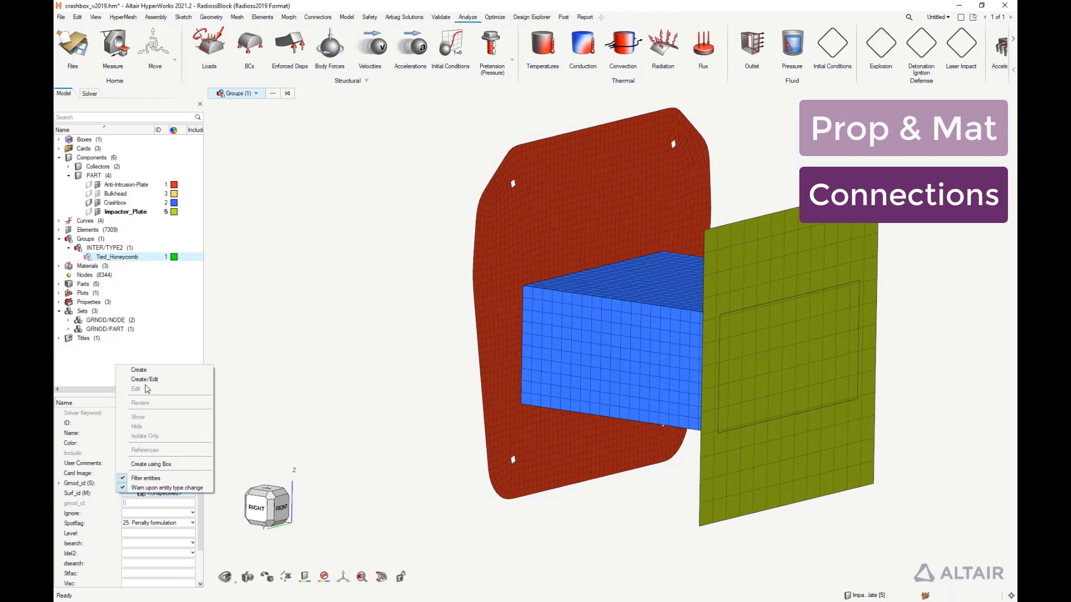
click(149, 385)
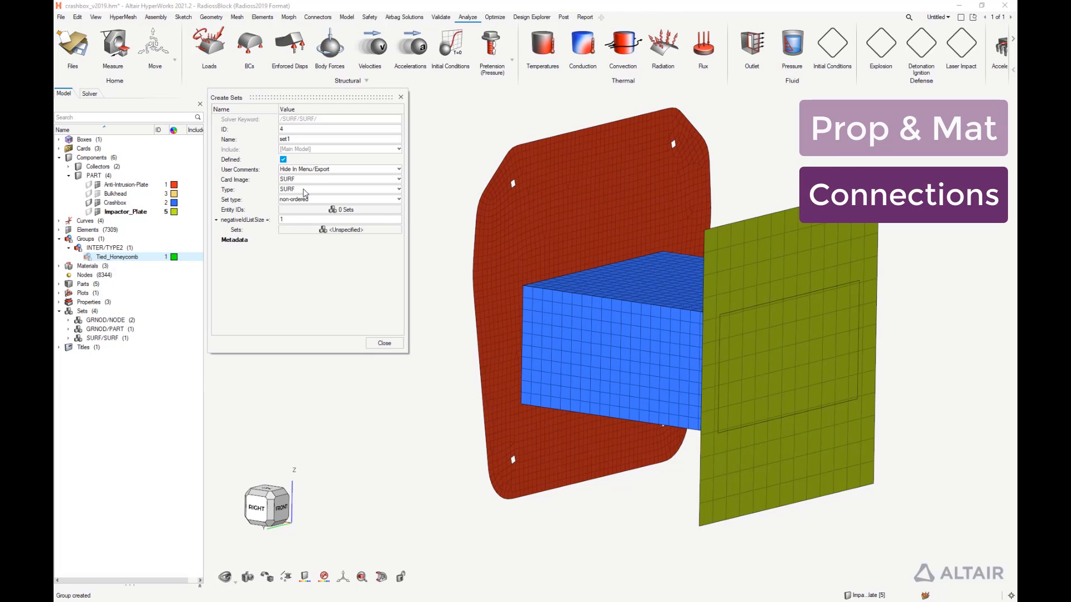
click(305, 190)
click(292, 241)
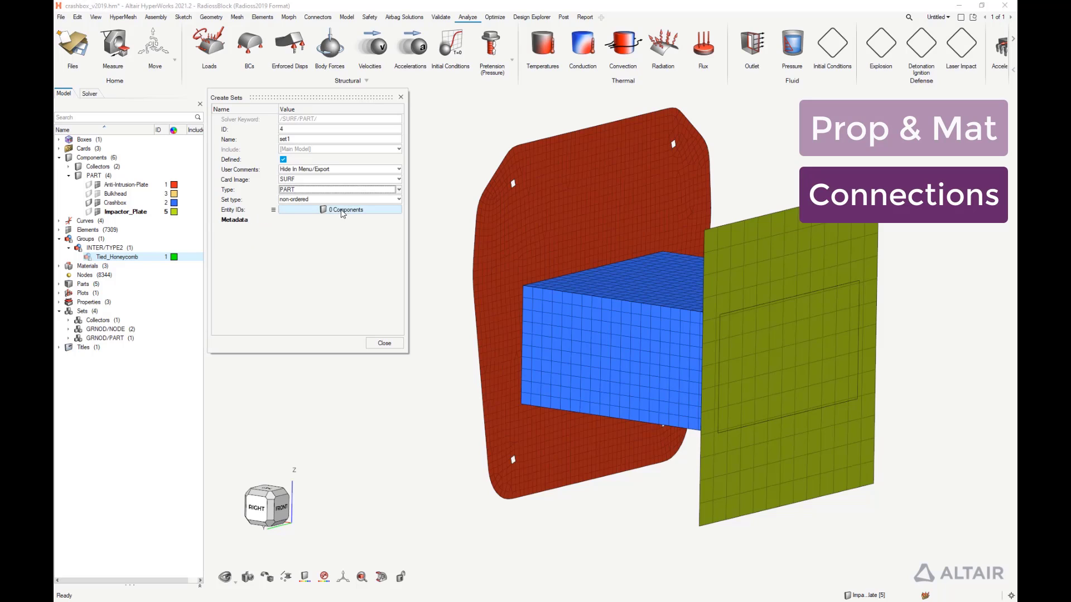
click(362, 219)
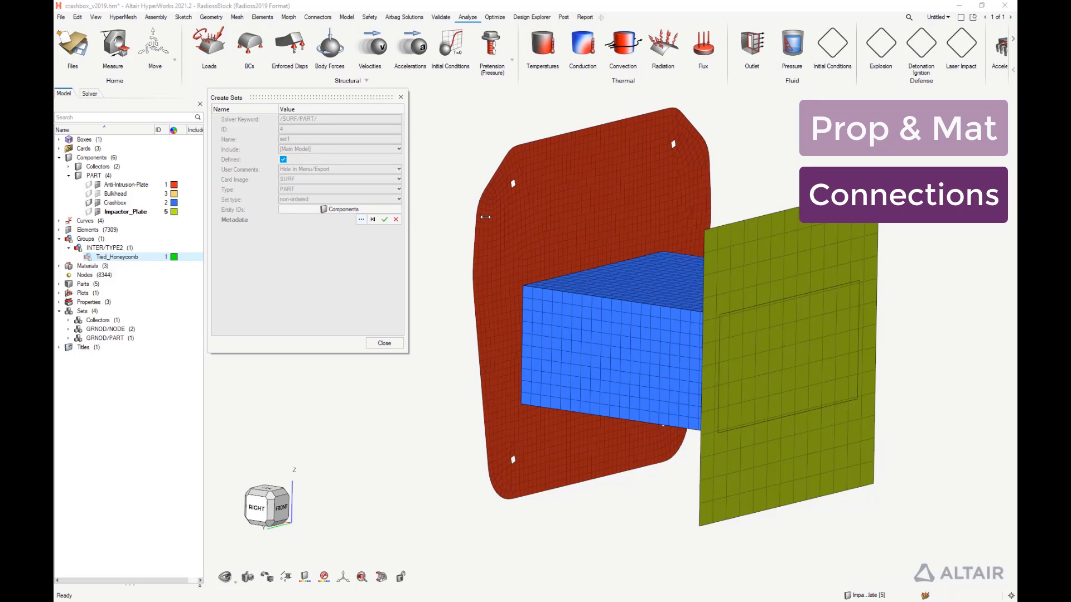
click(211, 260)
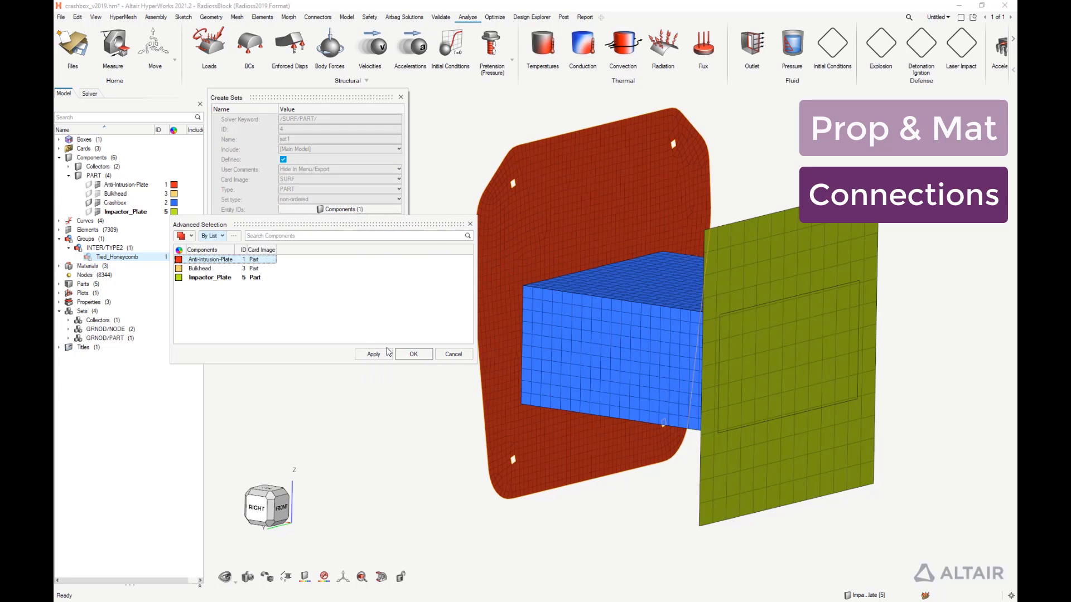
click(413, 354)
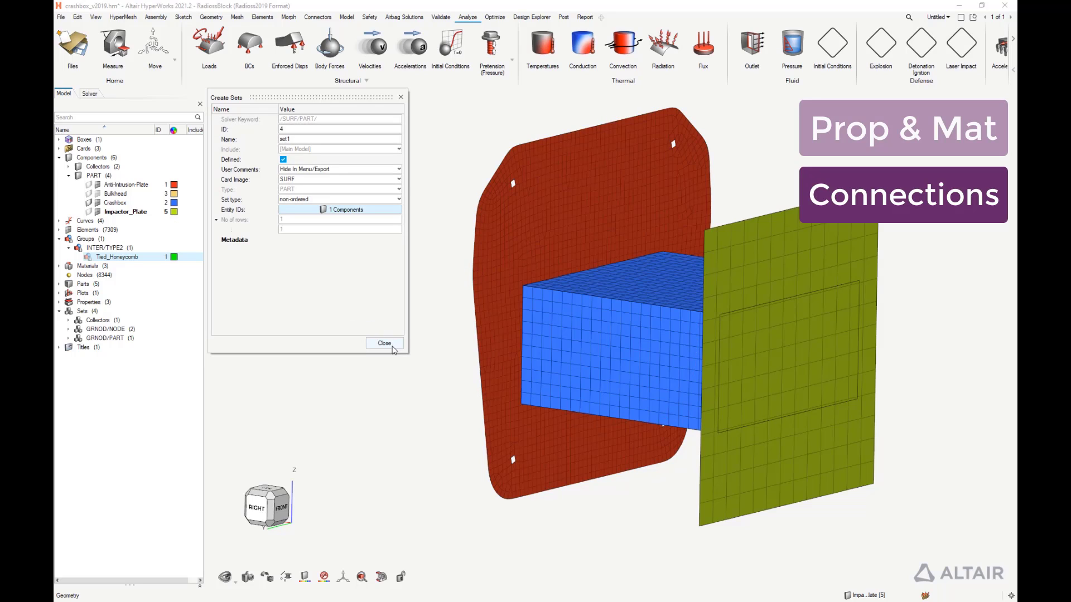
click(300, 141)
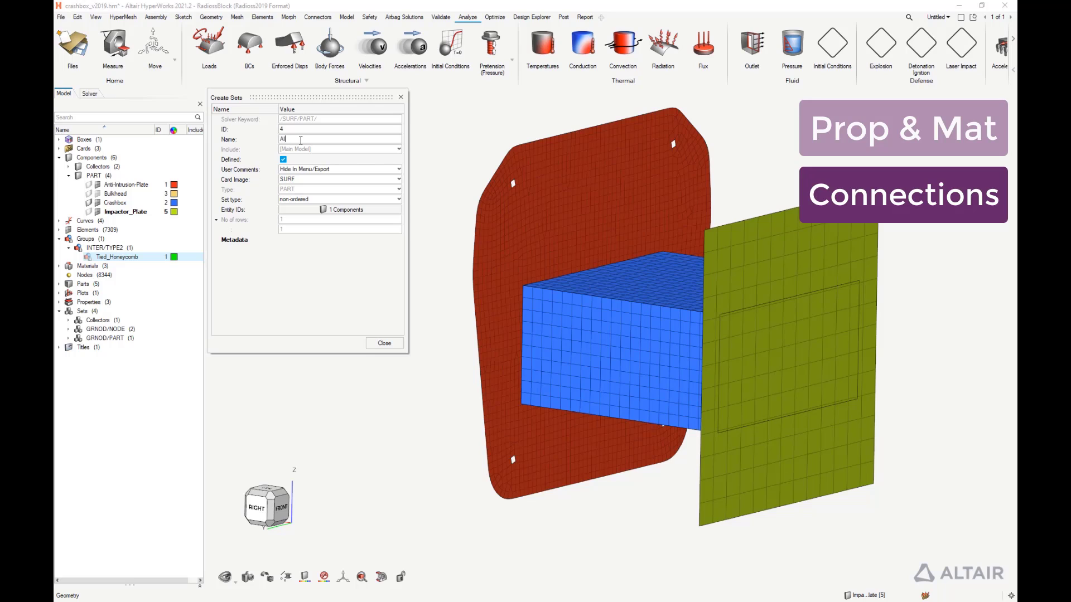
click(385, 344)
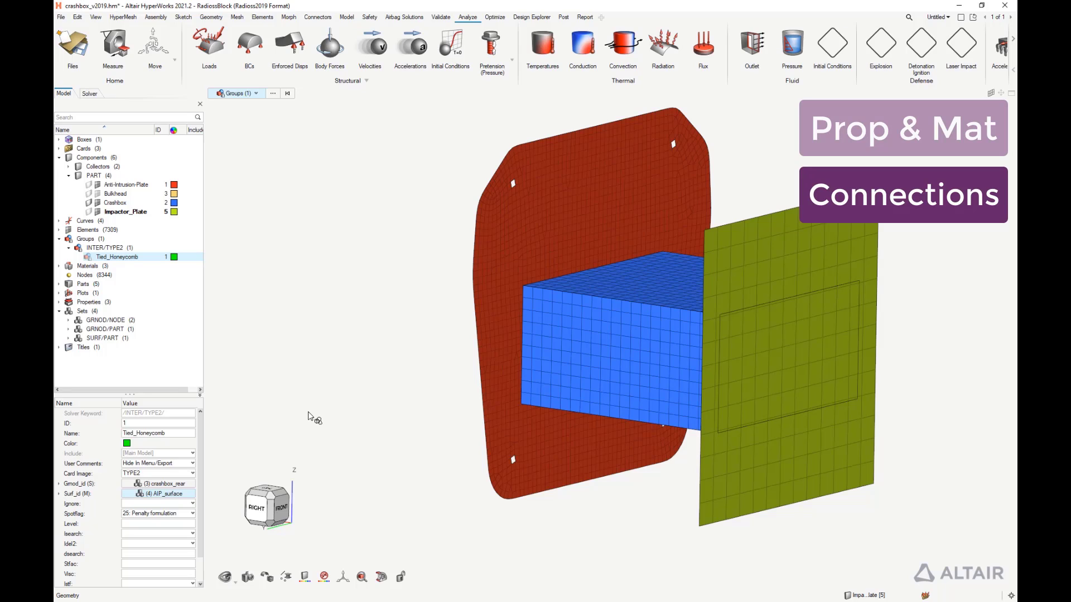
Review the Tied_Honeycomb contact to check its secondary nodes and main surface
right_click(129, 258)
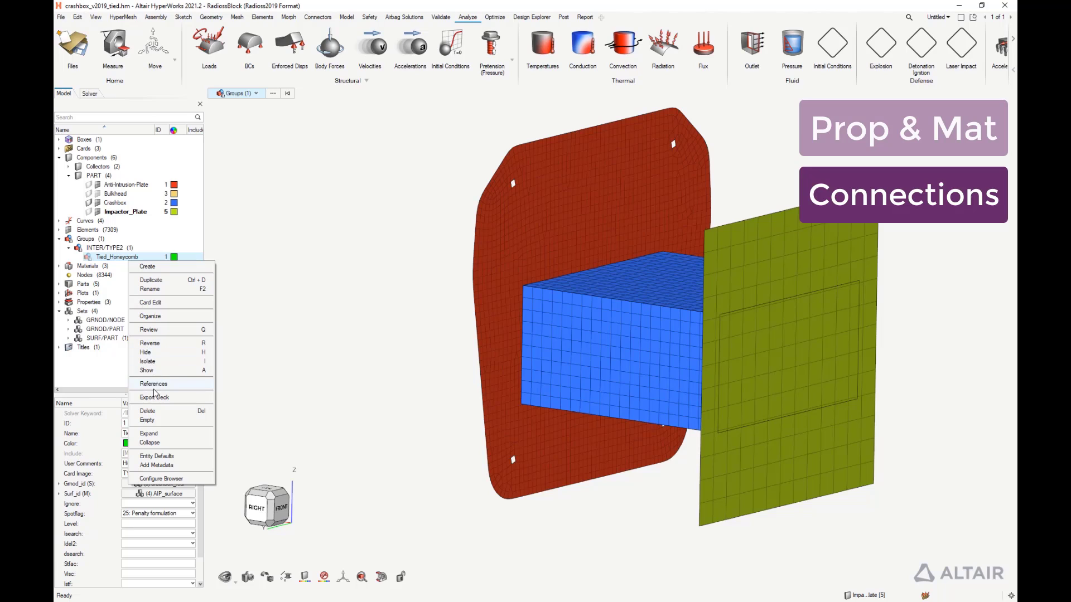
click(158, 331)
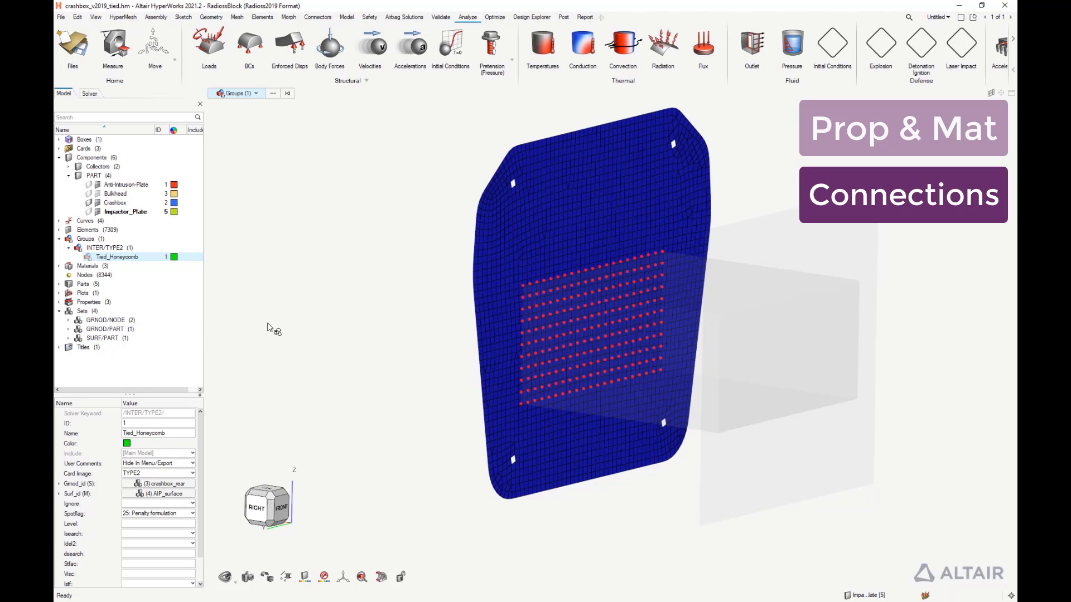
click(267, 327)
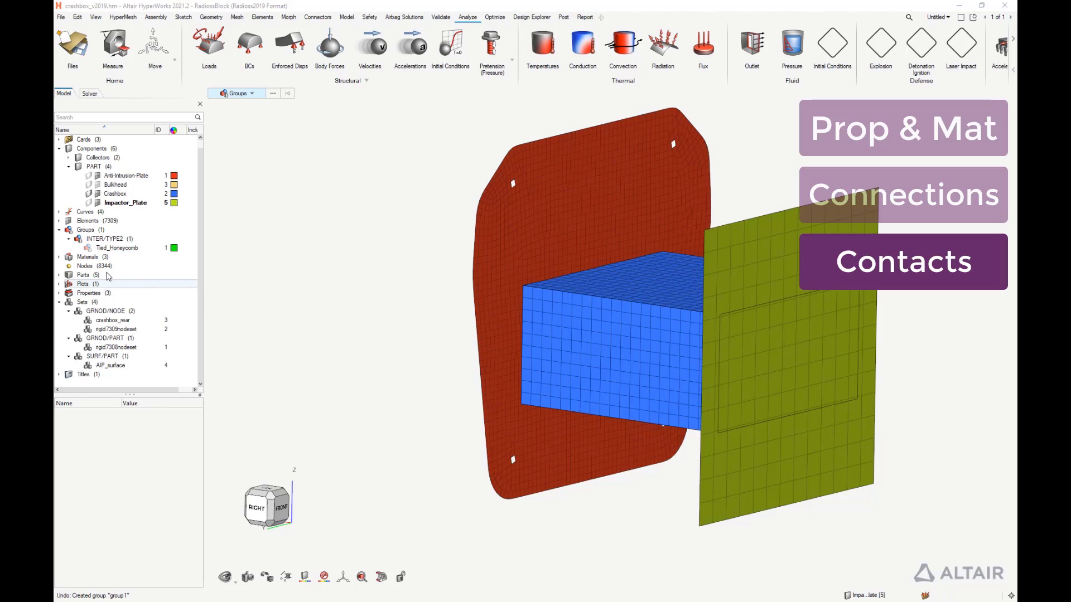
Create a new contact of type INTER/TYPE7 and name it aip_vs_bulkhead
click(102, 233)
right_click(101, 233)
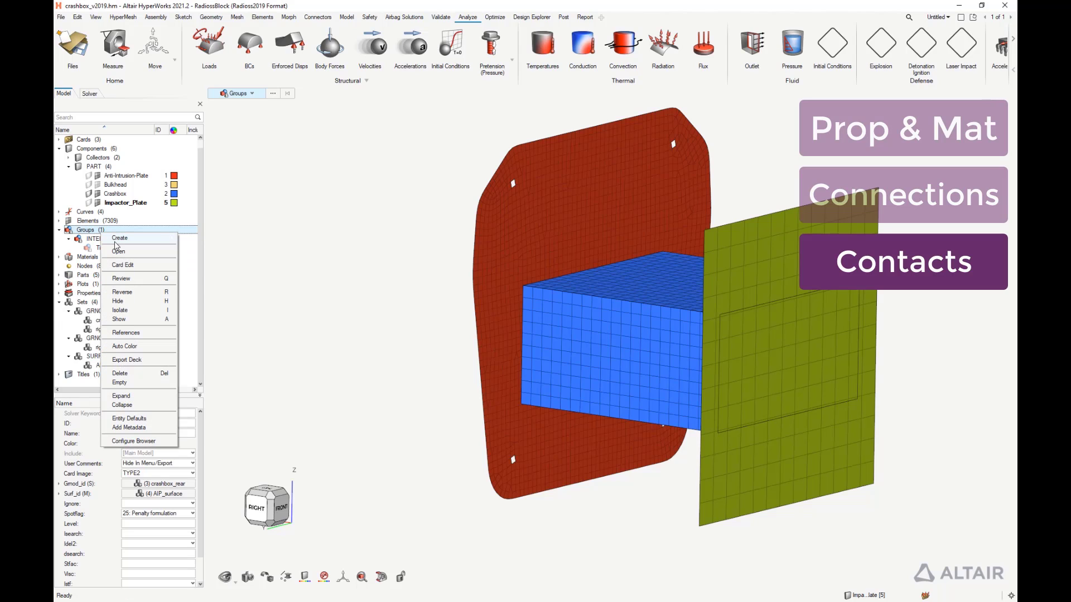
mouse_move(118, 240)
mouse_move(202, 270)
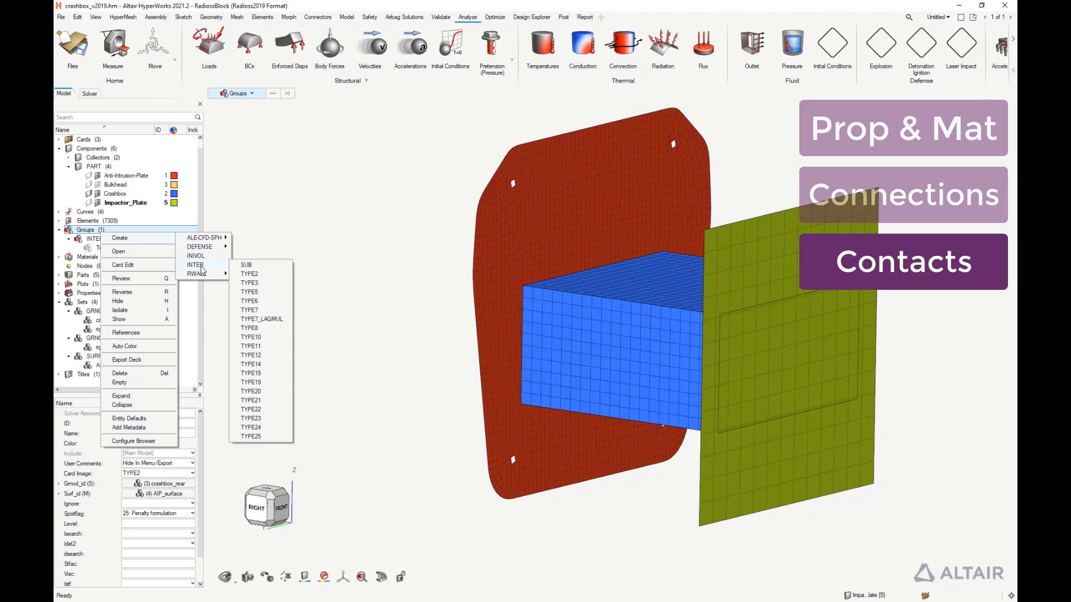
click(252, 311)
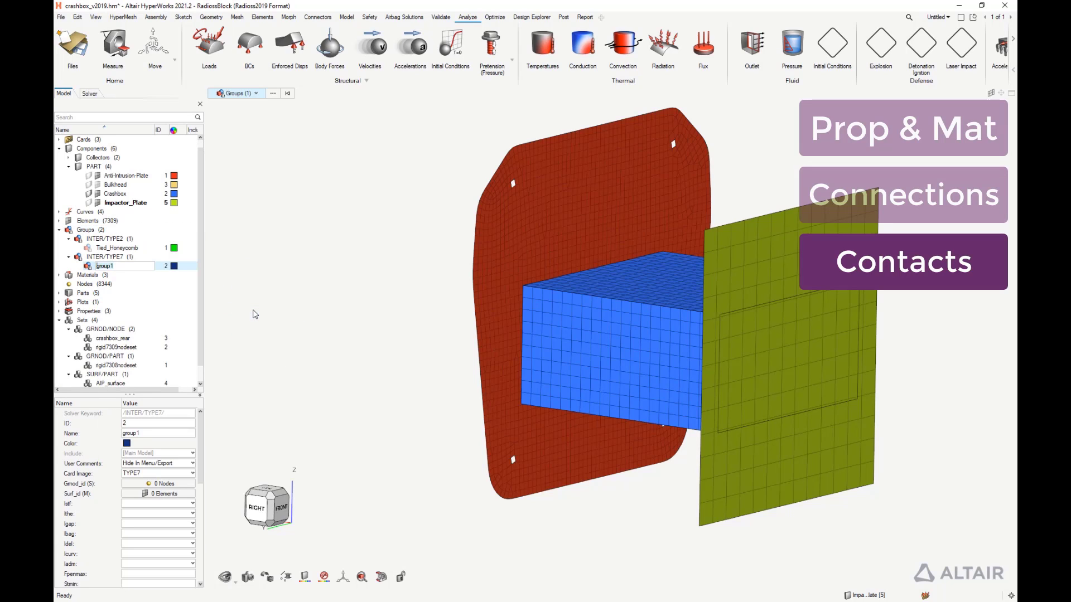
text(aip_vs_bulkhead)
key(Return)
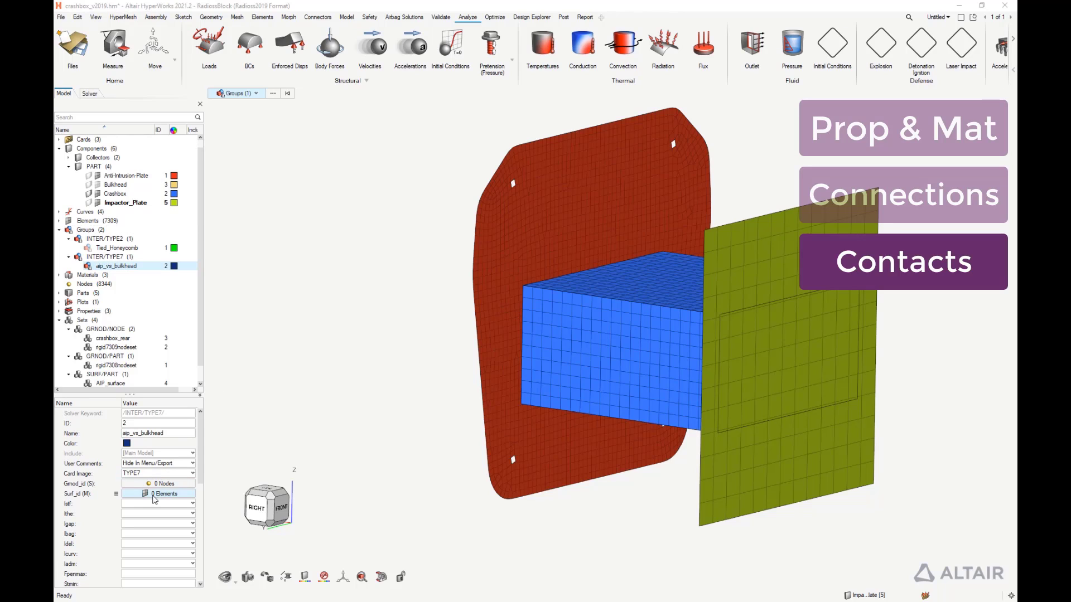
Switch the aip_vs_bulkhead contact's Grnod_id (S) to Set and create a node set named aip_nodes for it
click(139, 484)
click(127, 484)
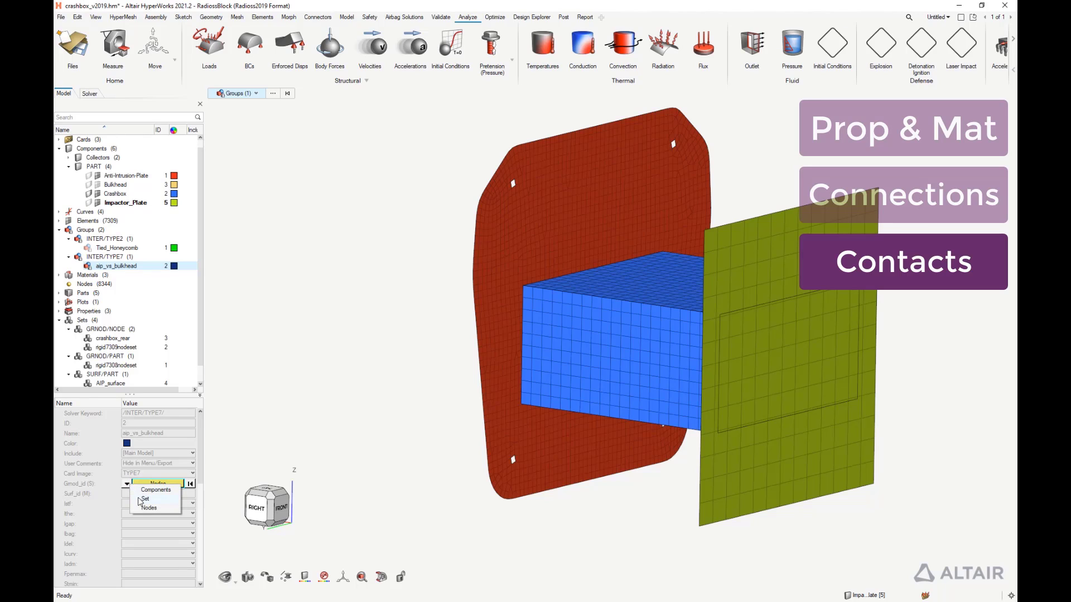
click(141, 500)
right_click(119, 486)
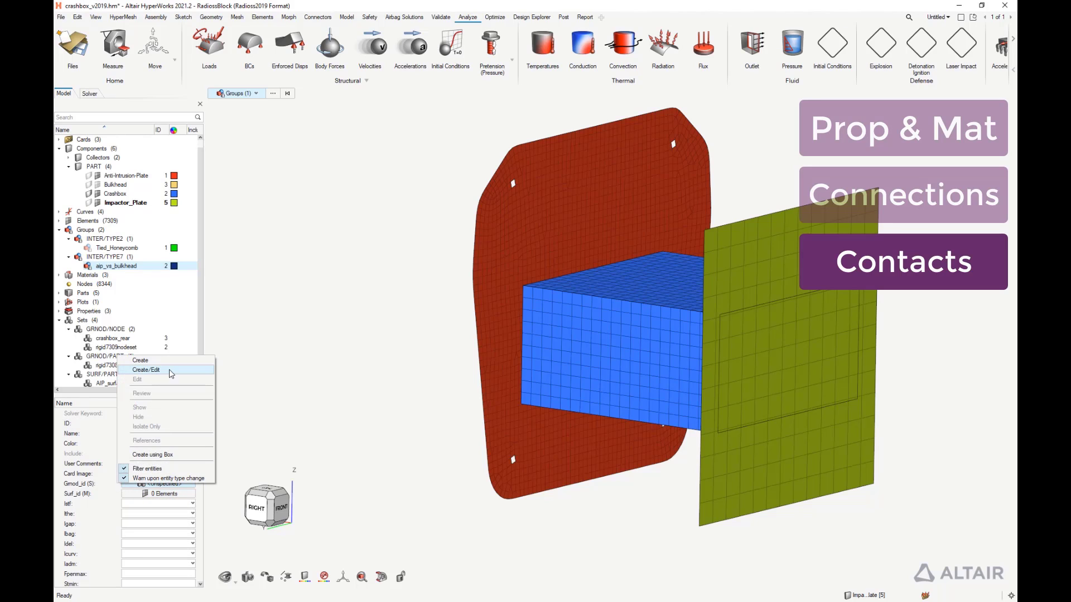
click(146, 370)
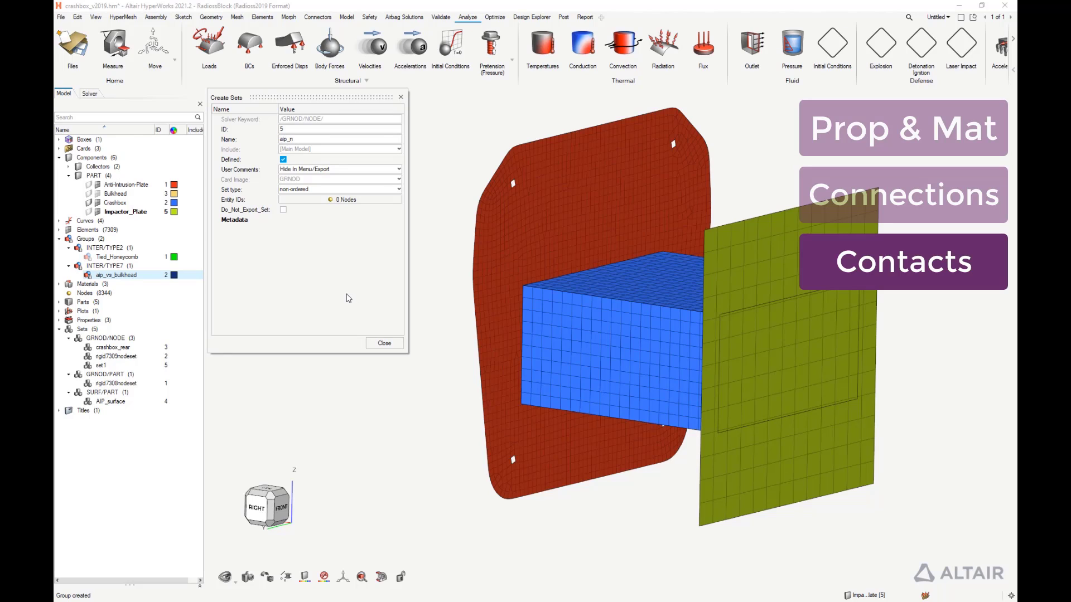
Fill the aip_nodes set with the nodes of the Anti-Intrusion-Plate component, selected by collector
click(357, 200)
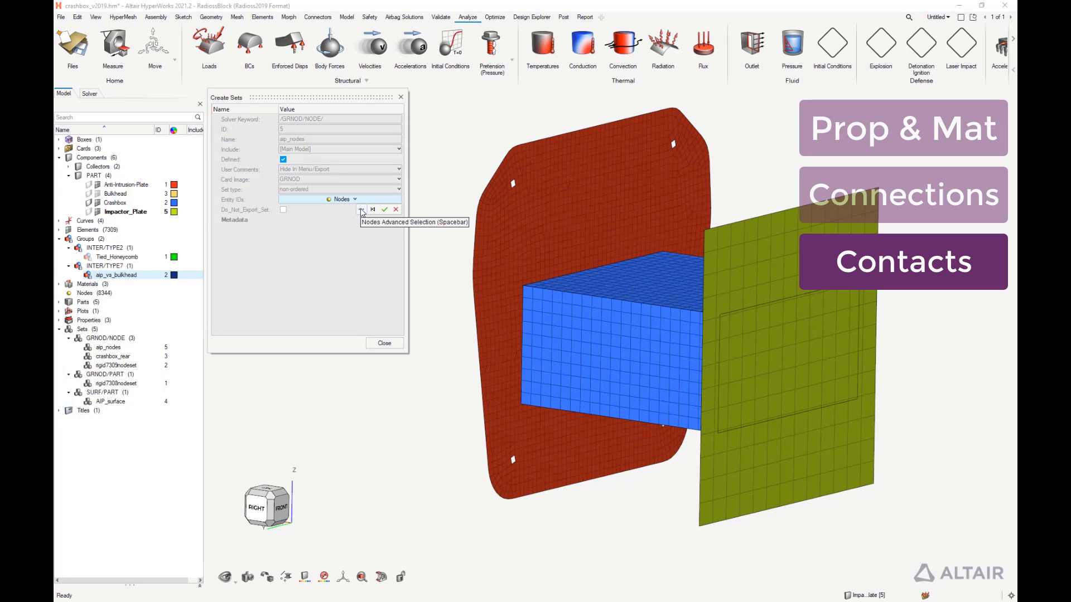
click(361, 210)
click(221, 226)
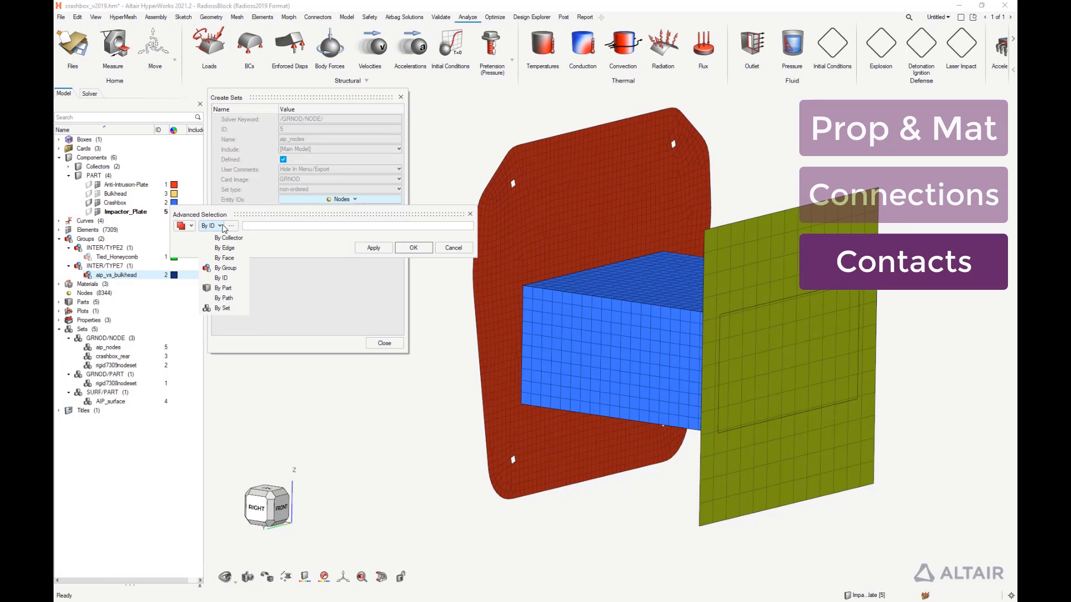
click(228, 238)
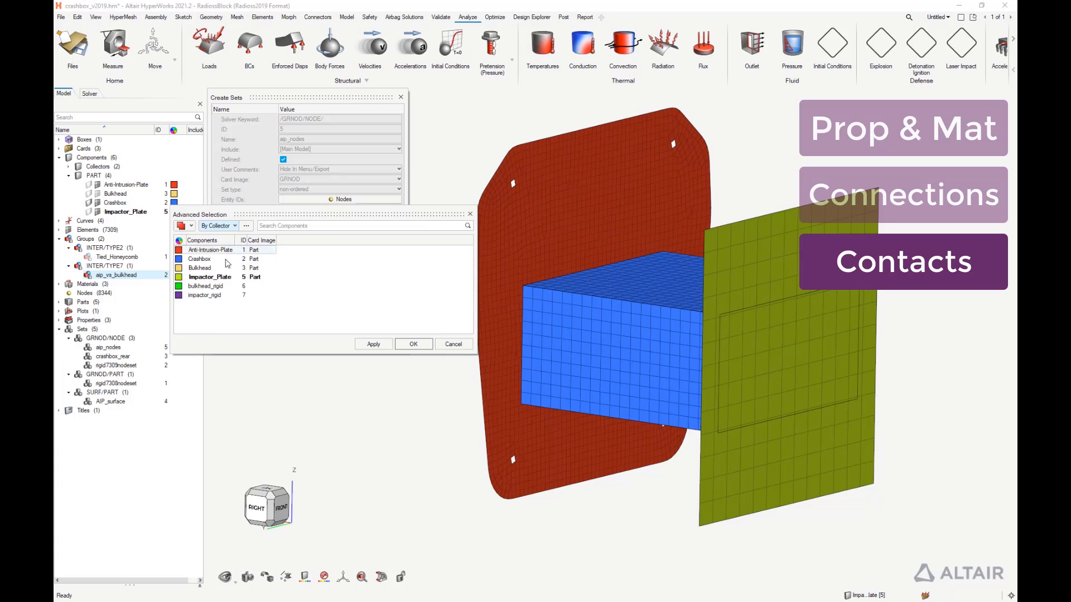
click(209, 250)
click(413, 345)
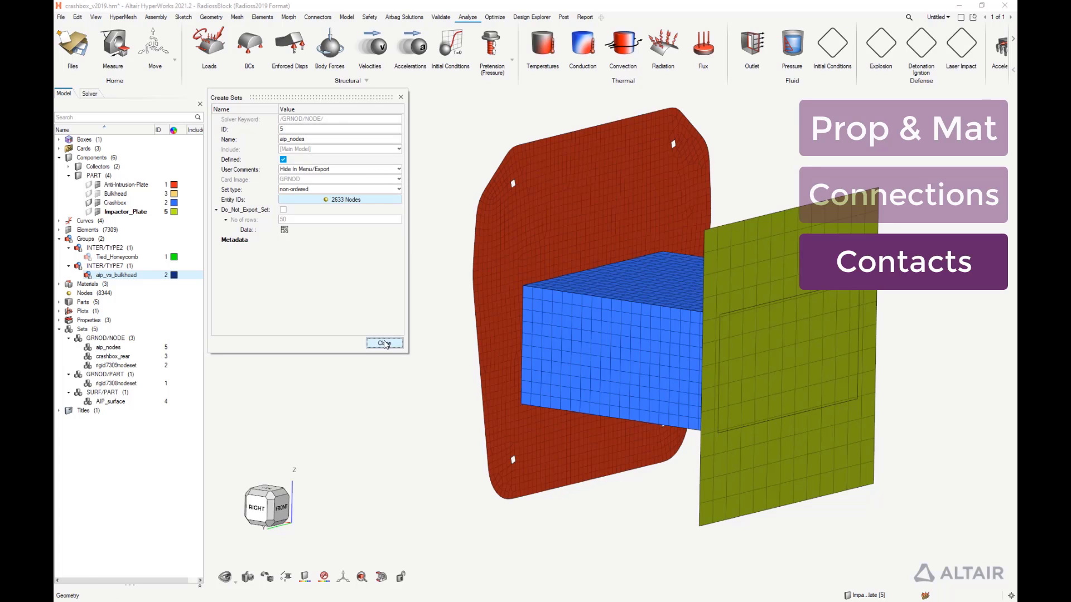
click(384, 343)
Switch the contact's Surf_id (M) to Set and create a surface set of type PART named bulkhead_surf for it
click(121, 495)
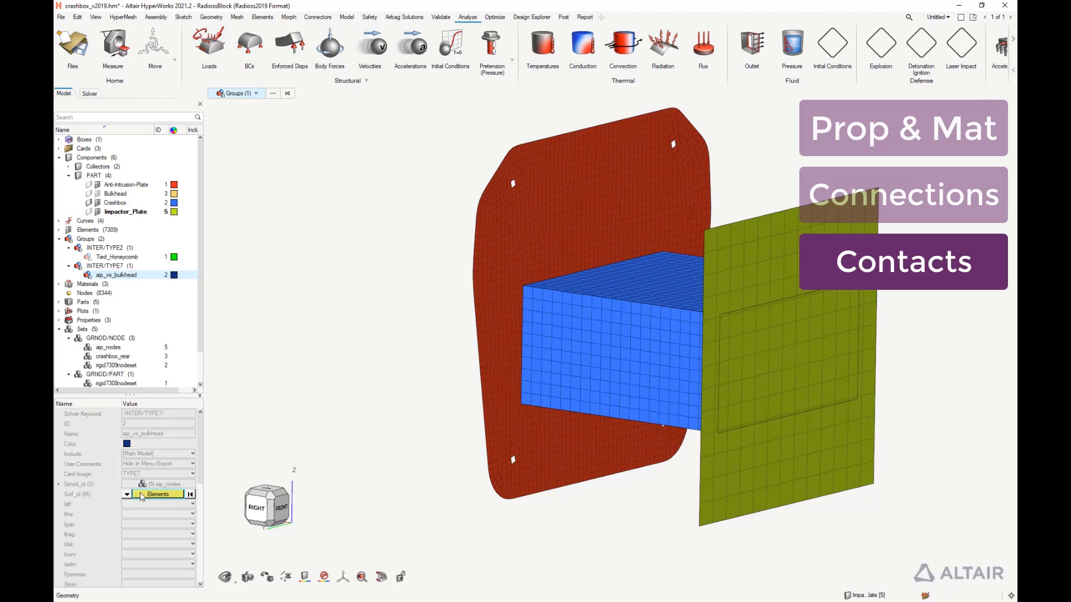
click(128, 494)
click(140, 509)
right_click(120, 494)
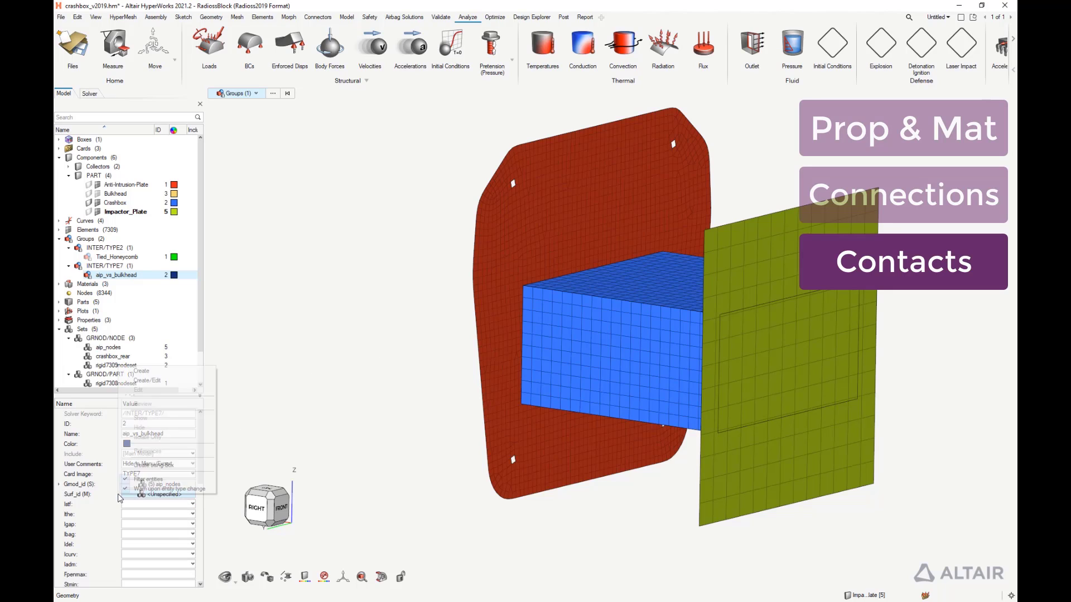
click(168, 384)
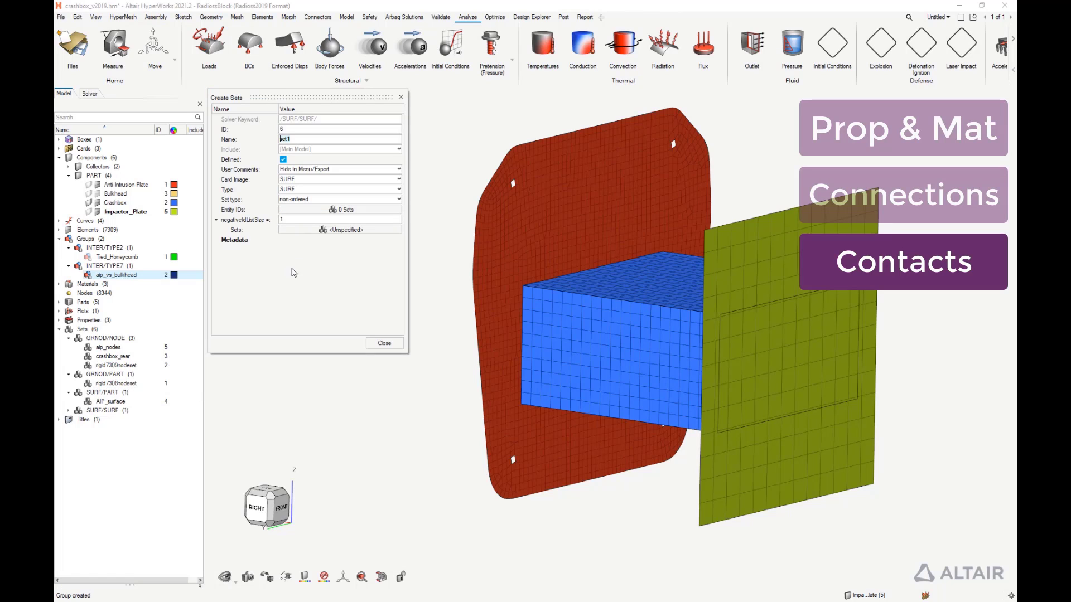
click(306, 189)
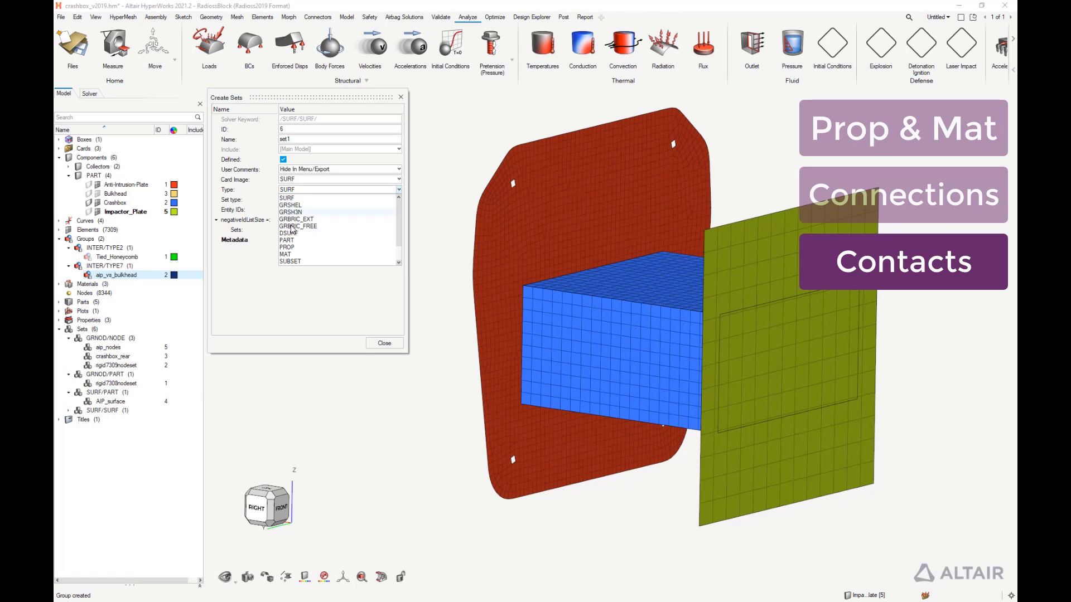
click(309, 245)
click(310, 140)
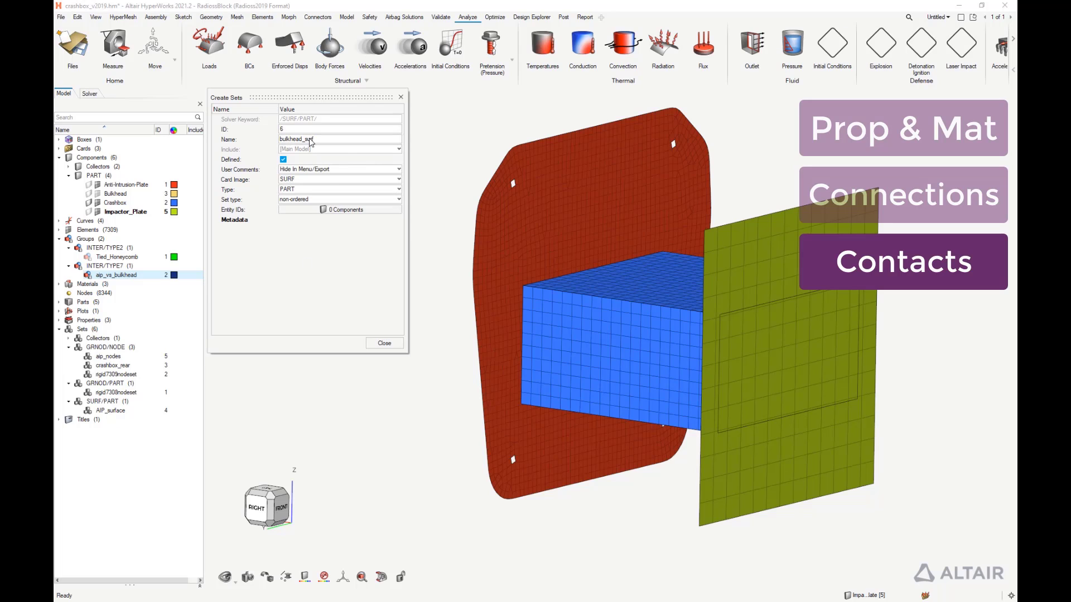
Add the Bulkhead component to the bulkhead_surf set and finish the set definition
click(333, 209)
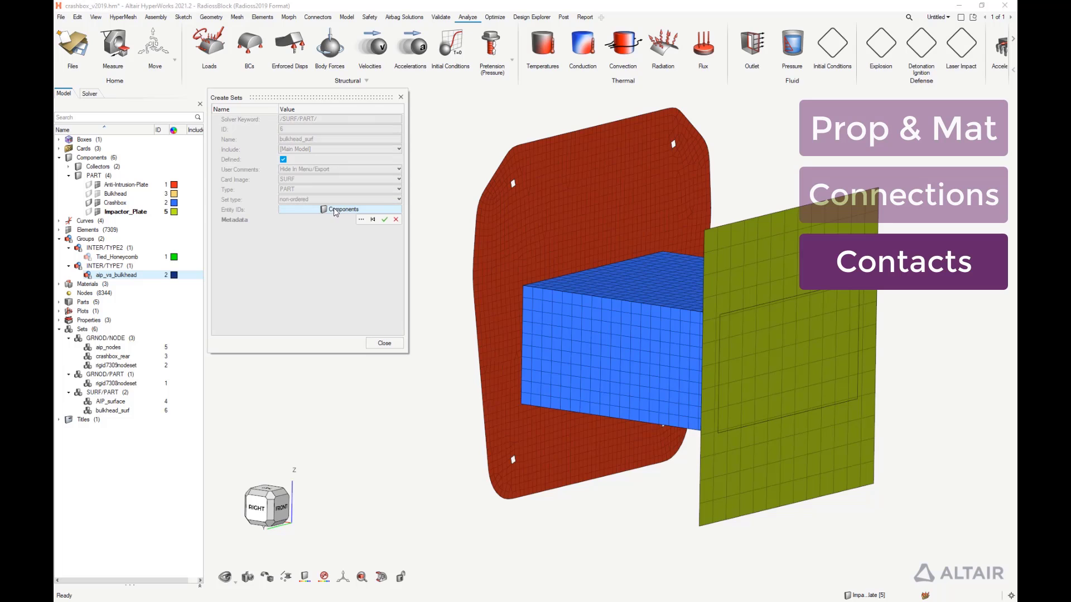
ctrl+drag(478, 221, 464, 259)
click(464, 259)
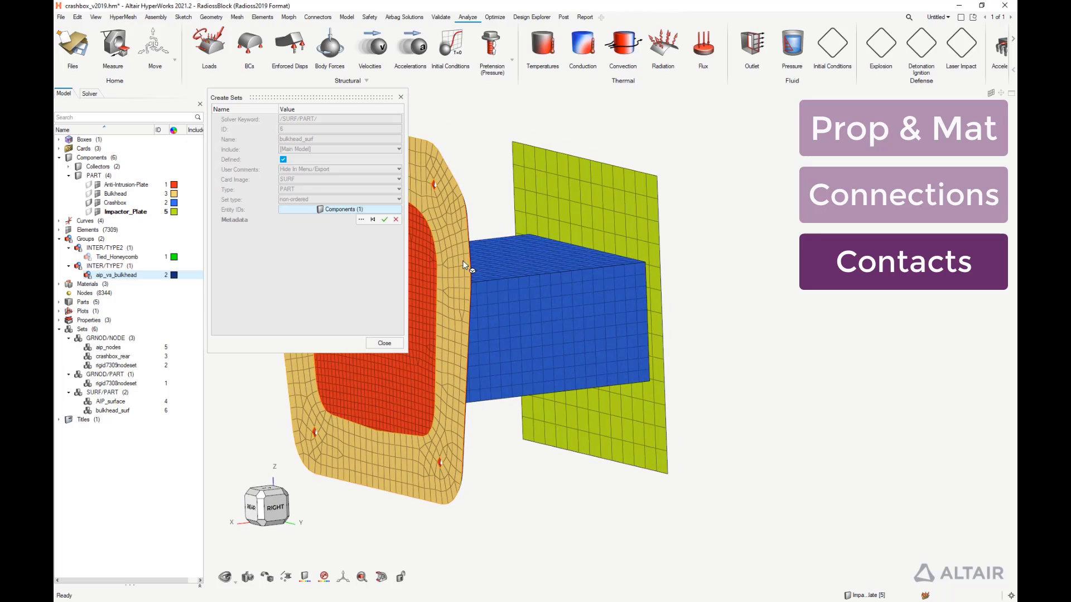
click(385, 219)
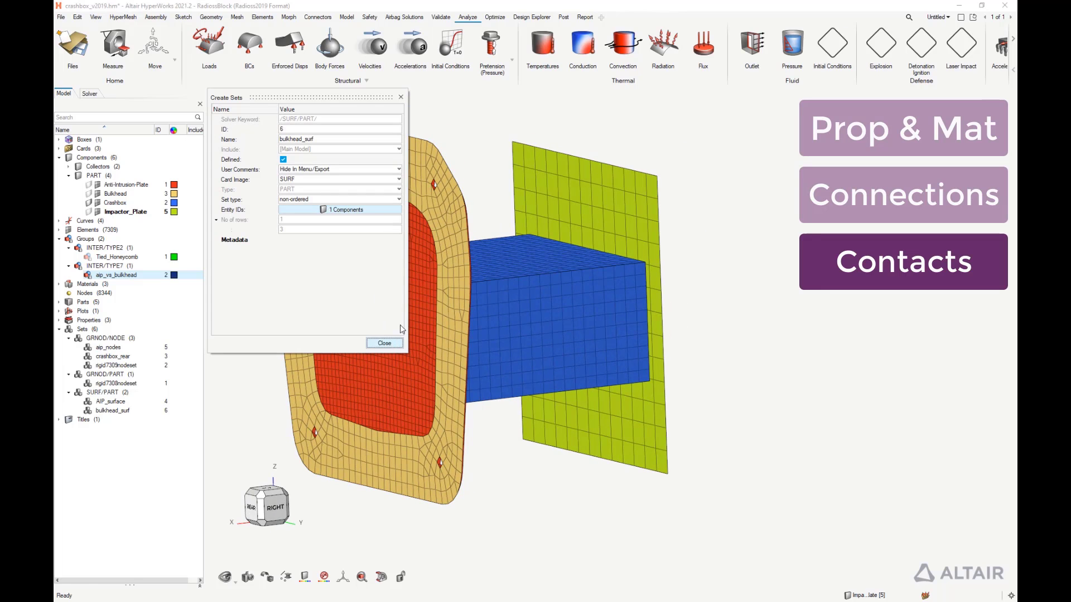
click(384, 343)
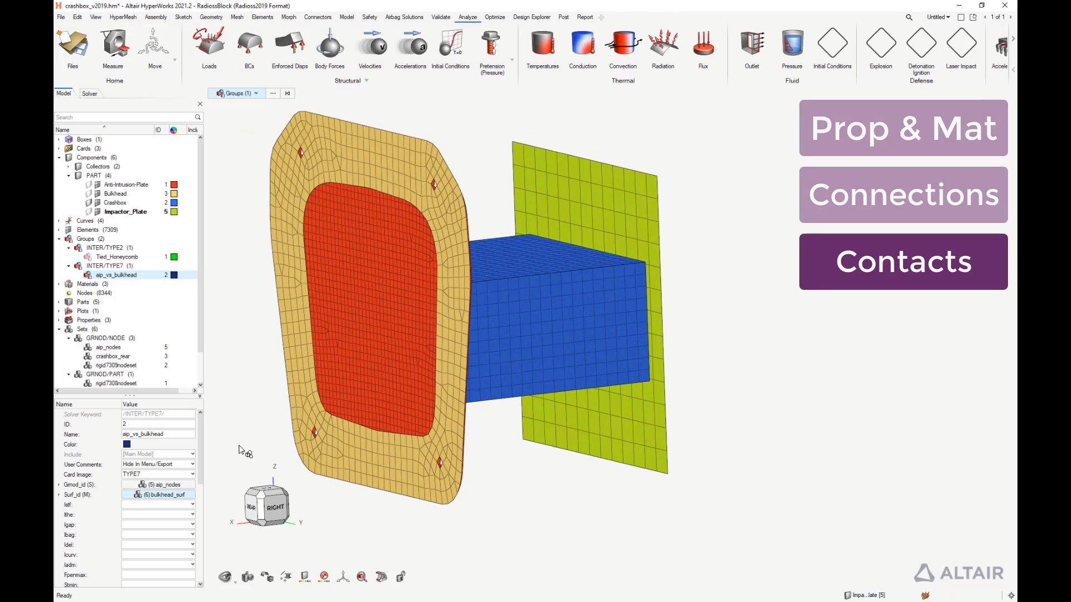
Set the aip_vs_bulkhead contact's Istf to option 4 and its Igap to option 3, variable gap with scale correction and mesh size
click(193, 506)
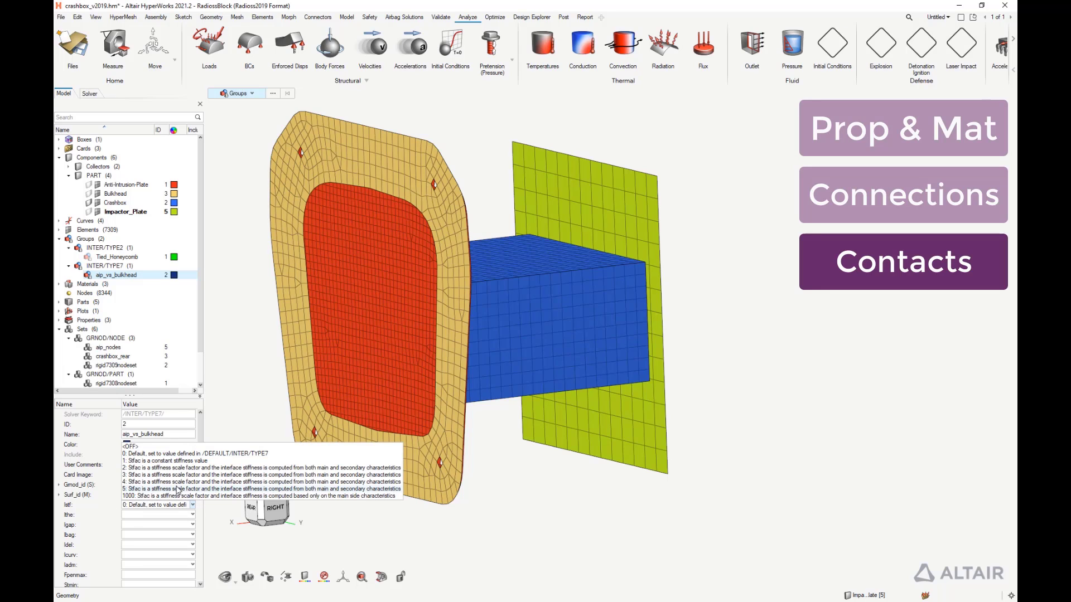
click(177, 483)
click(193, 524)
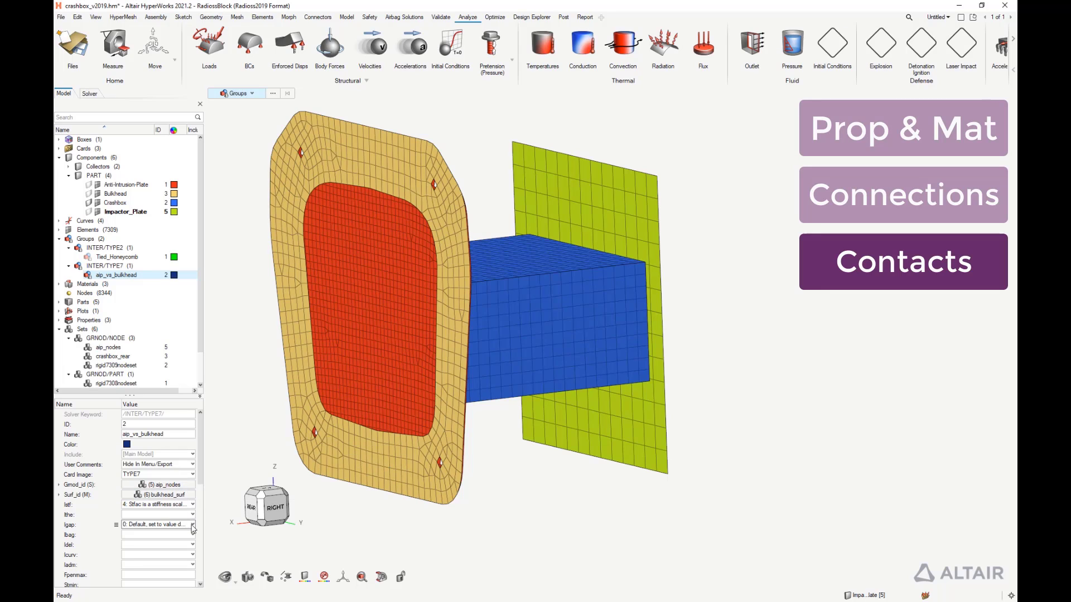
click(193, 525)
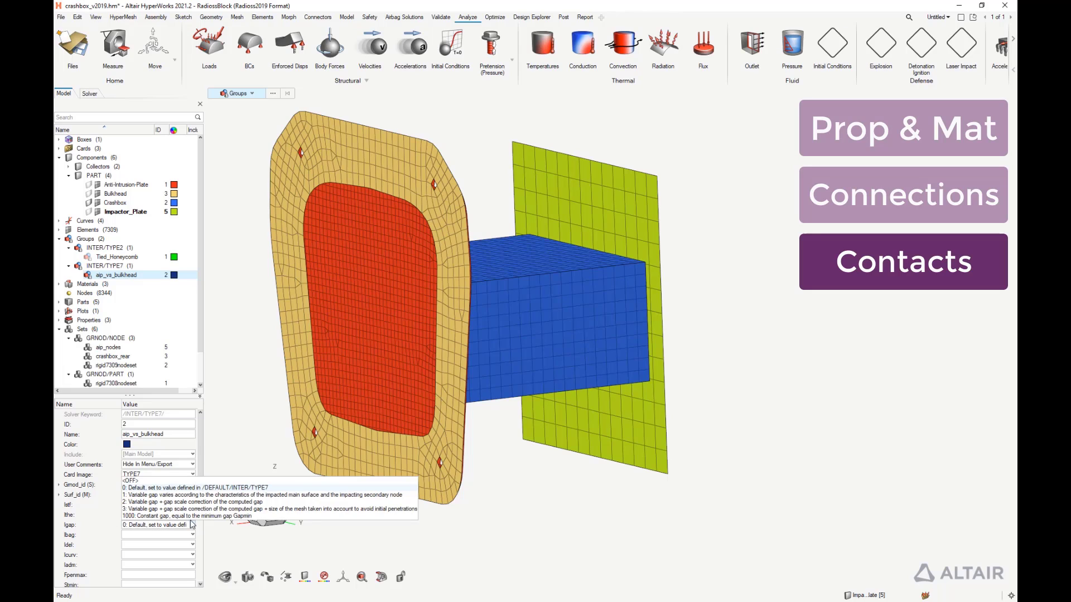
click(173, 510)
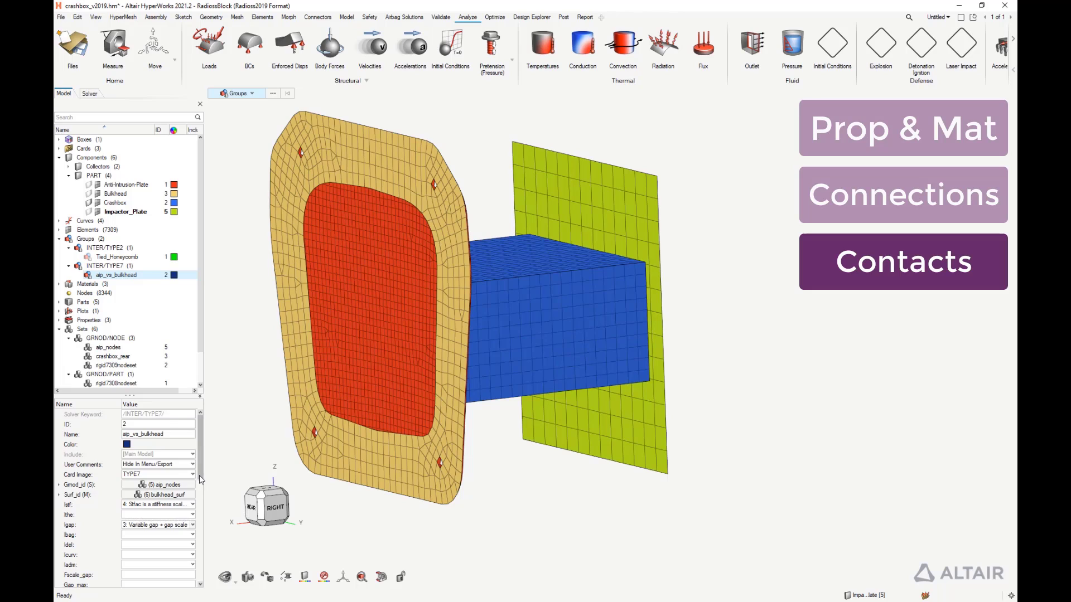
Set the contact's minimum gap Gapmin to 2.0 and its friction coefficient Fric to 0.4
drag(199, 476, 199, 515)
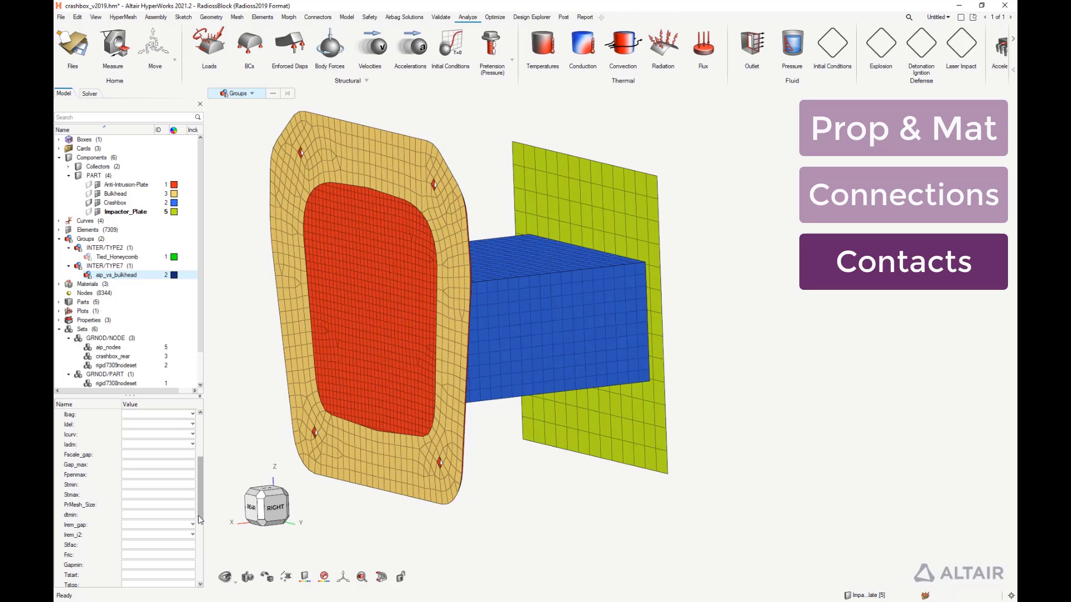
click(174, 566)
click(171, 575)
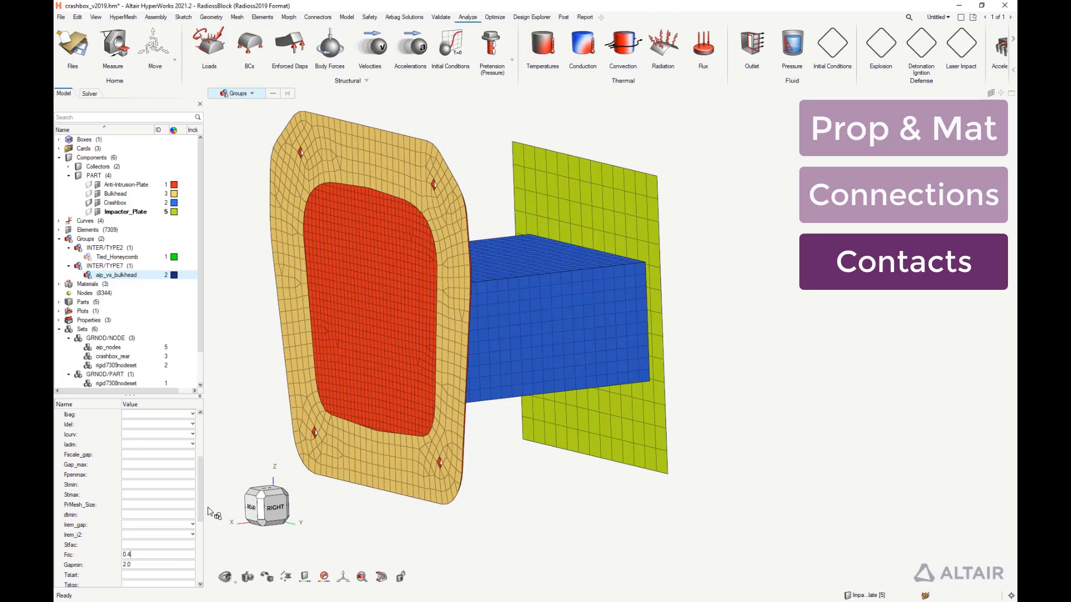
Set the contact's Iform to 2: Stiffness (incremental) formulation and its Inacti to 6: Gap is variable with time
drag(199, 498, 190, 549)
click(192, 565)
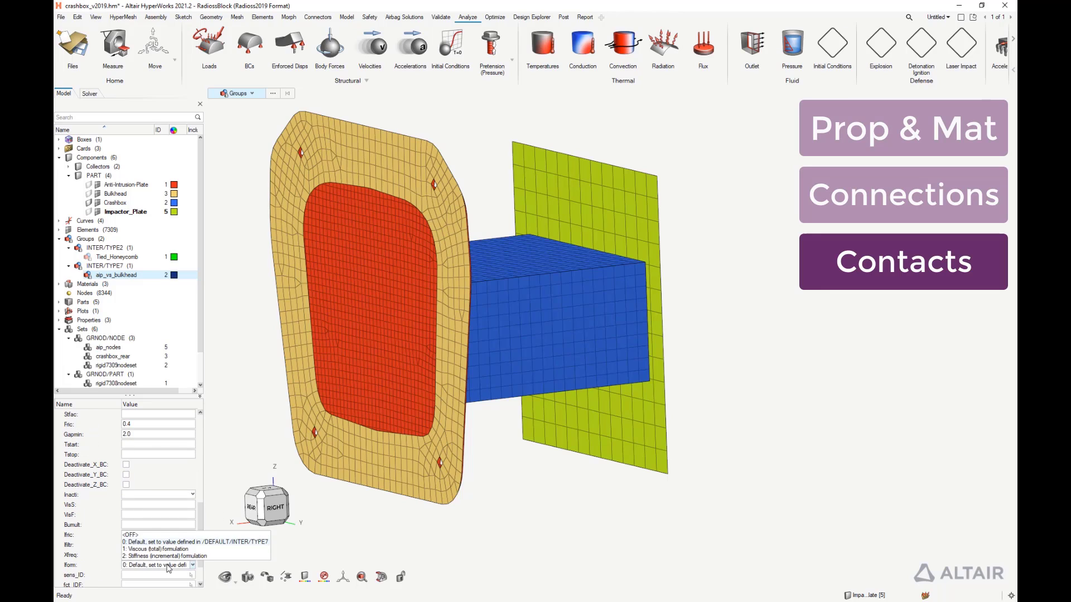
click(156, 552)
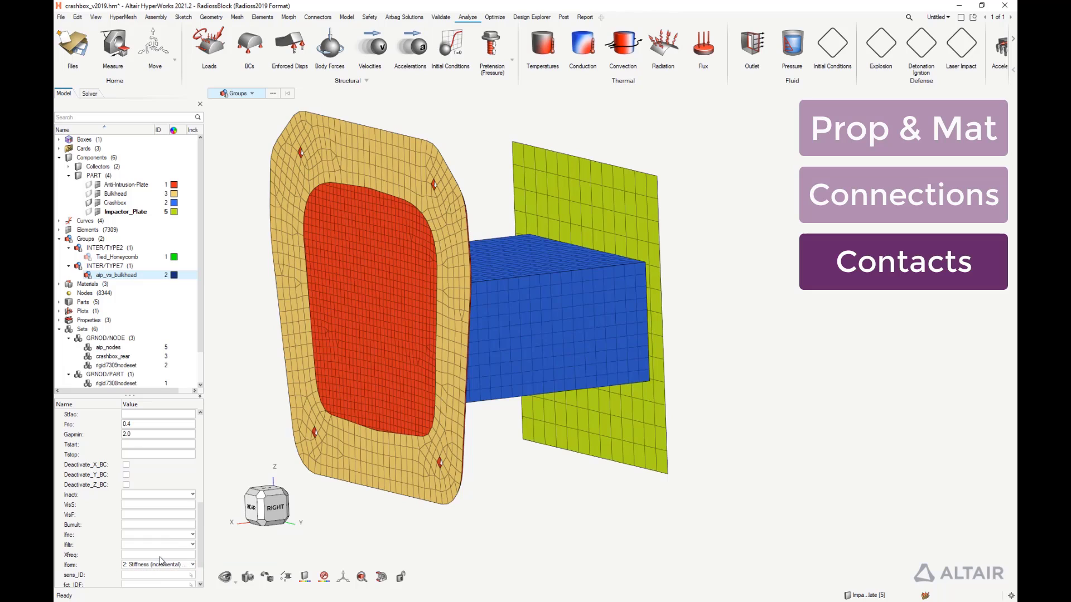
click(162, 495)
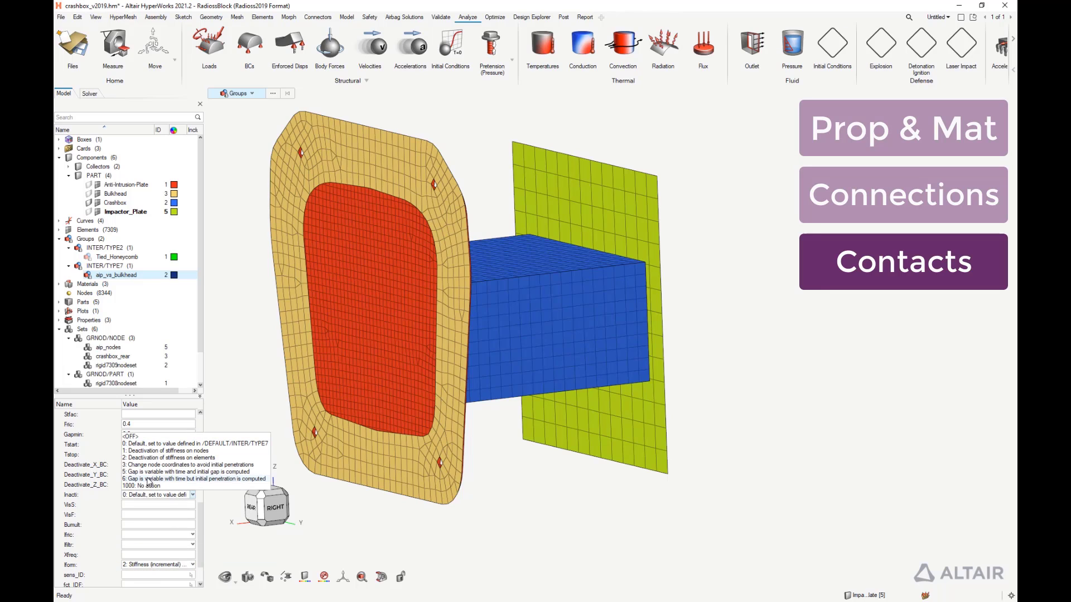
click(149, 479)
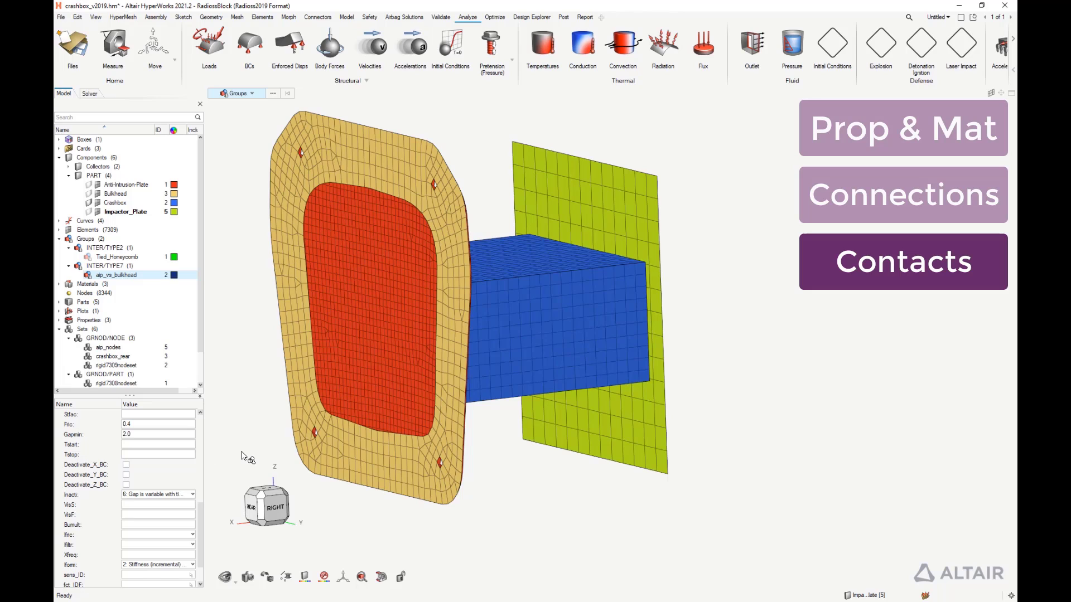
Review the aip_vs_bulkhead contact's node and surface selections in the model, end the review and save the model
click(133, 276)
key(q)
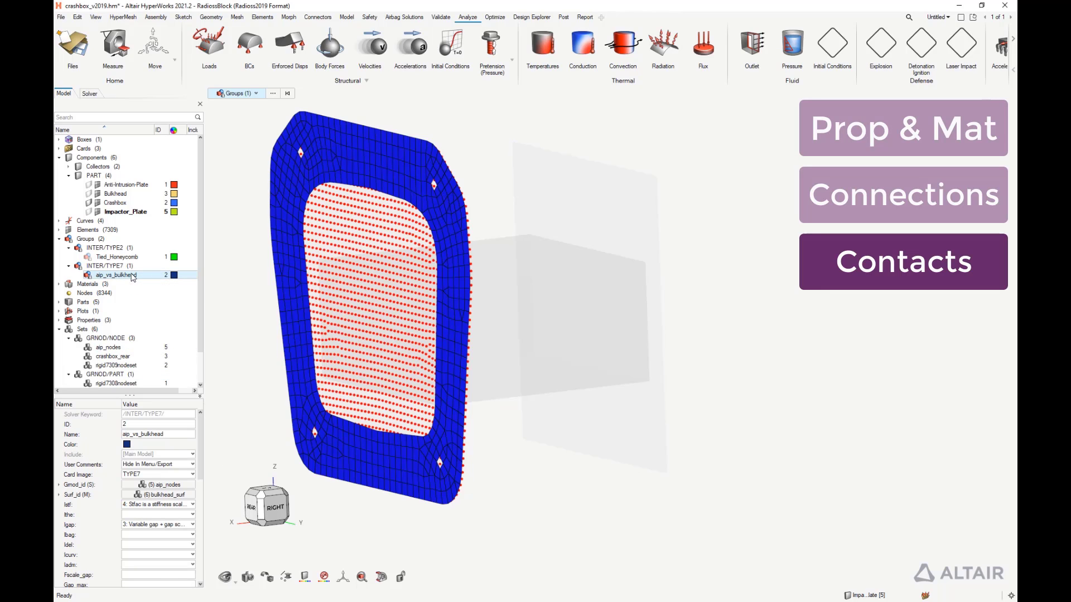
key(q)
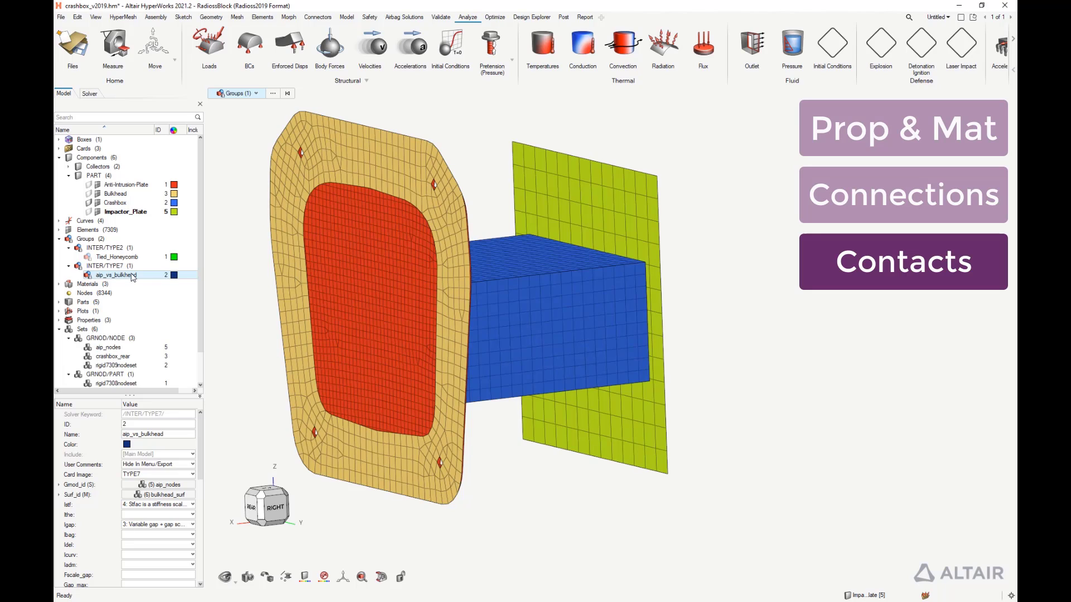
key(ctrl+s)
Create an INTER TYPE19 contact group and name it impactor_vs_crashbox
click(94, 240)
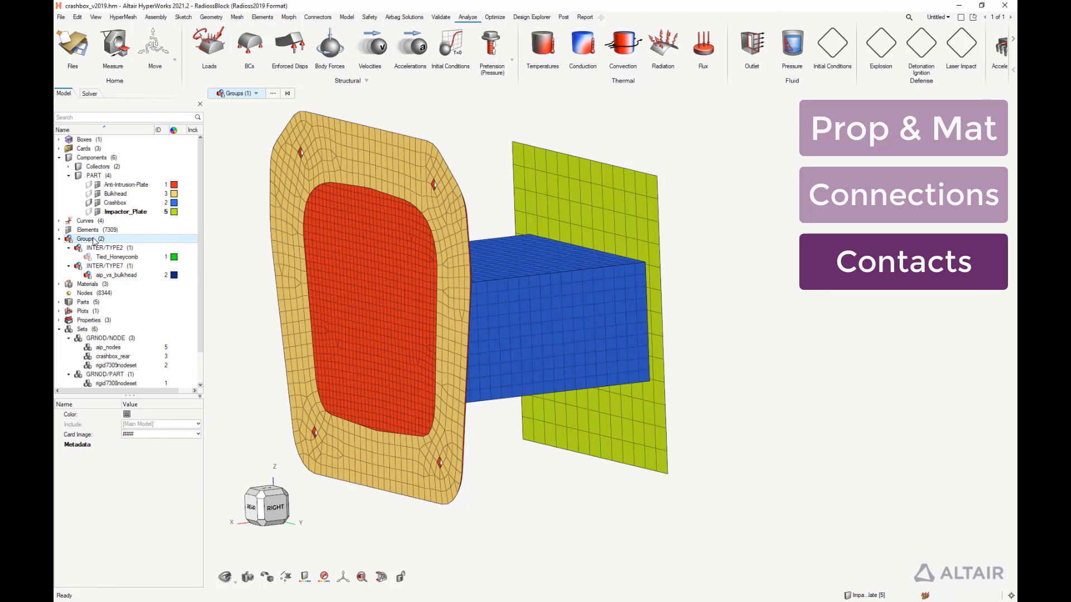
right_click(93, 240)
mouse_move(108, 245)
mouse_move(195, 273)
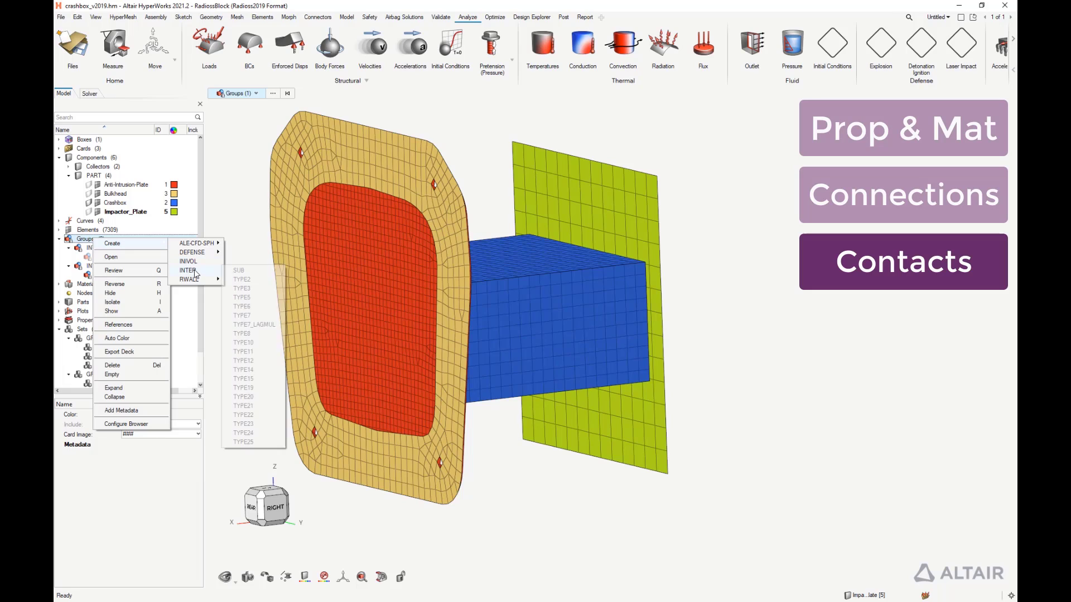
click(243, 387)
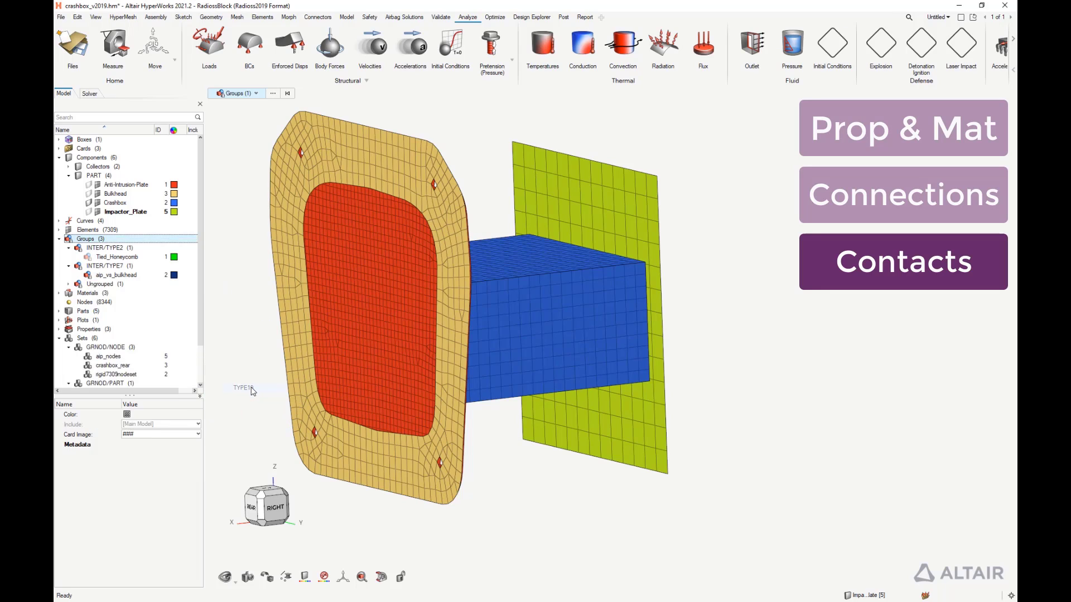
click(146, 436)
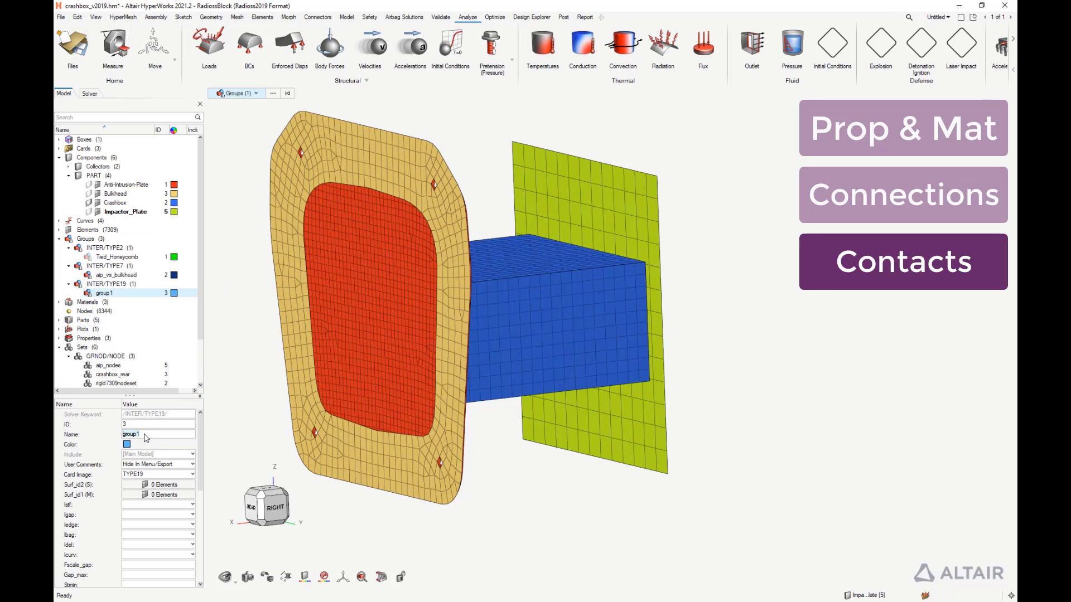
text(impactor_vs_crashbox)
key(Return)
Switch the contact's Surf_id2 (S) to Set, create a surface set named crashbox_ext_surf for it and open the set's card image options
right_click(117, 488)
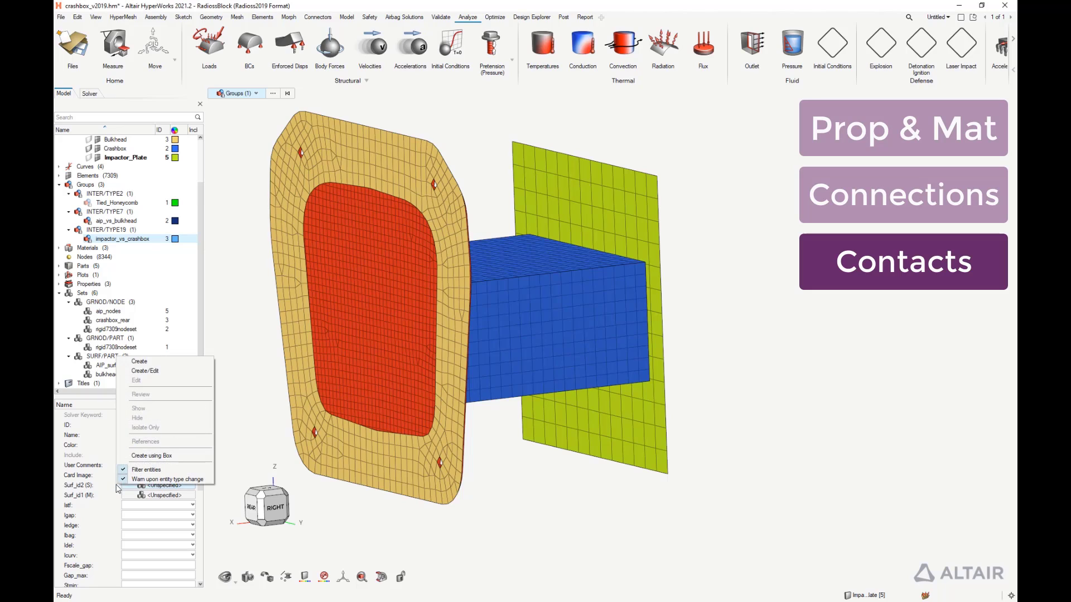
click(165, 372)
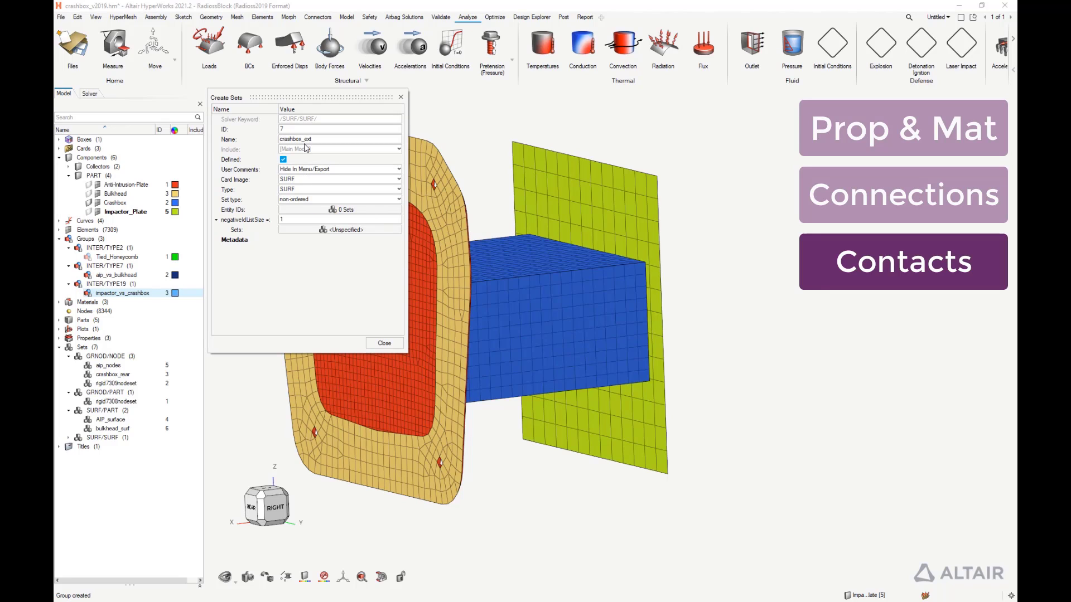
click(326, 180)
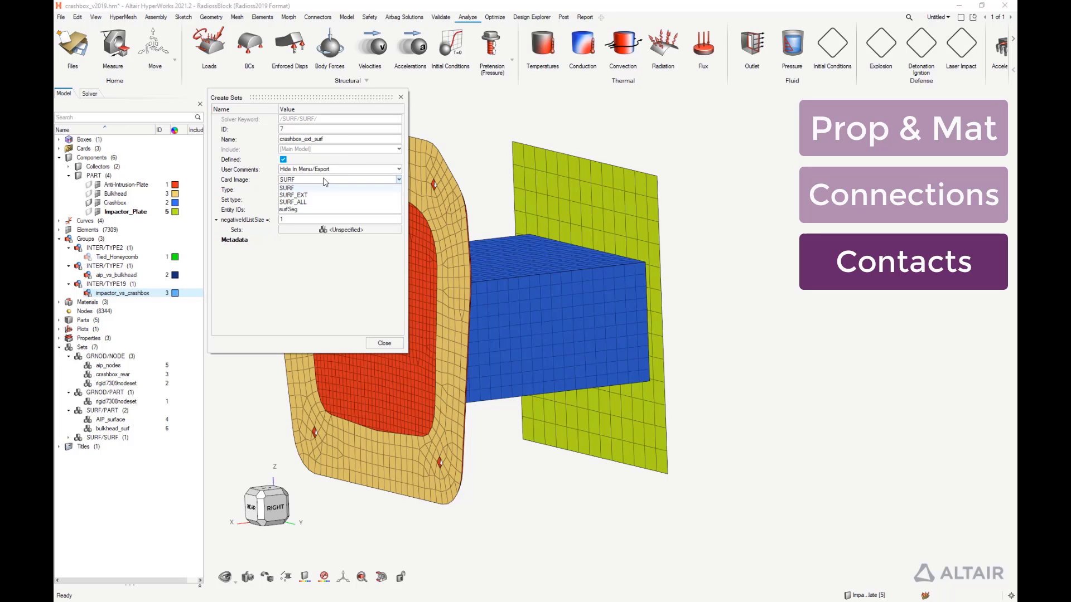
Change the crashbox_ext_surf set's card image to SURF_EXT and assign the Crashbox component to it
click(296, 195)
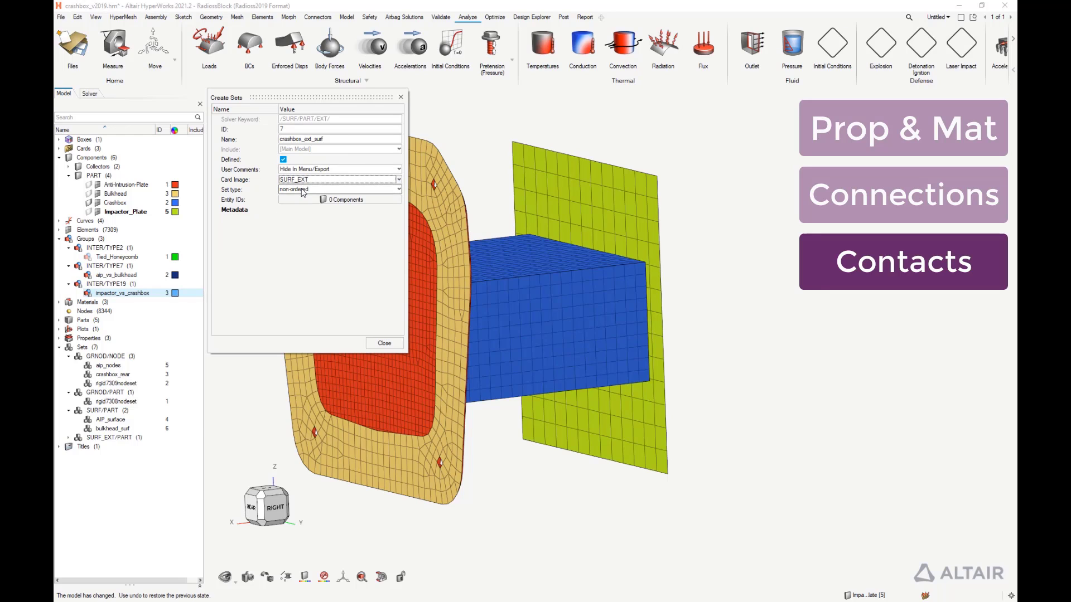
click(306, 199)
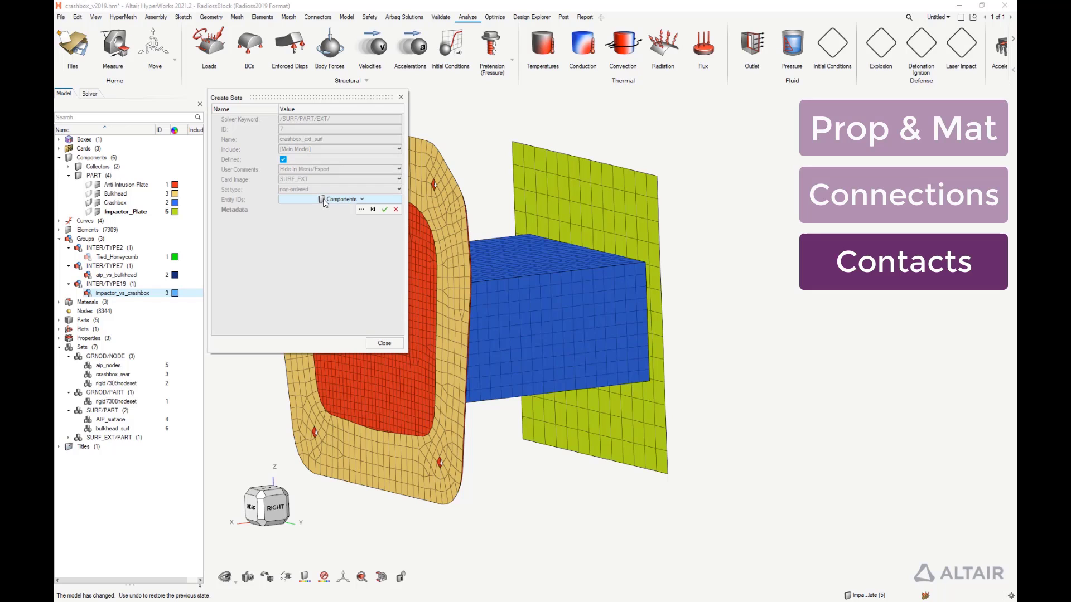
click(475, 291)
click(384, 209)
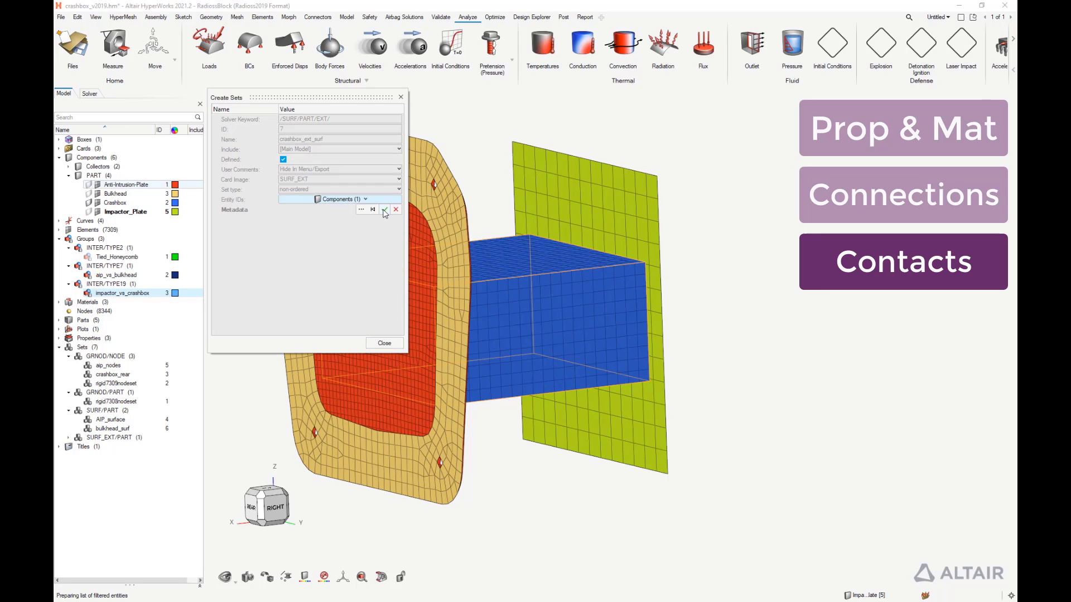
click(384, 343)
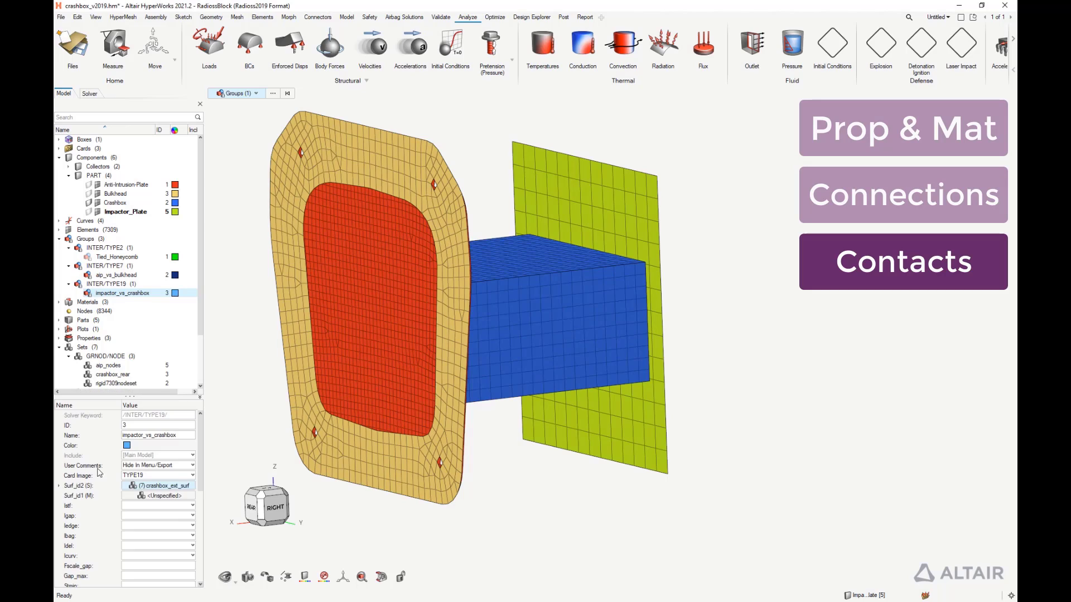
Create a SURF set of type PART named impactor_surf containing Impactor_Plate as the contact's main surface, Surf_id1 (M)
click(116, 496)
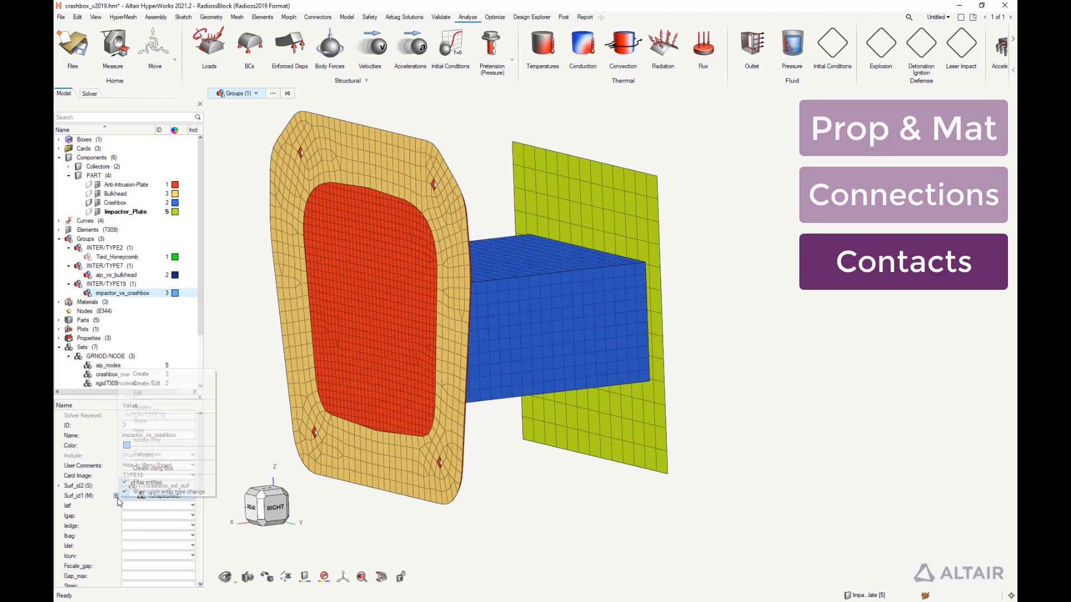
click(160, 384)
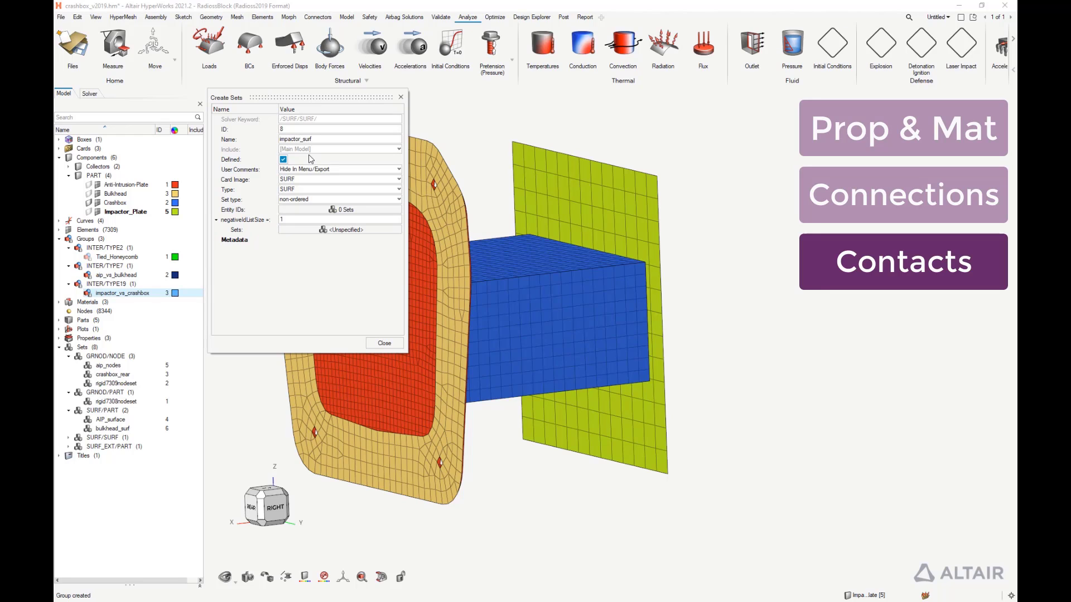
click(290, 189)
click(294, 241)
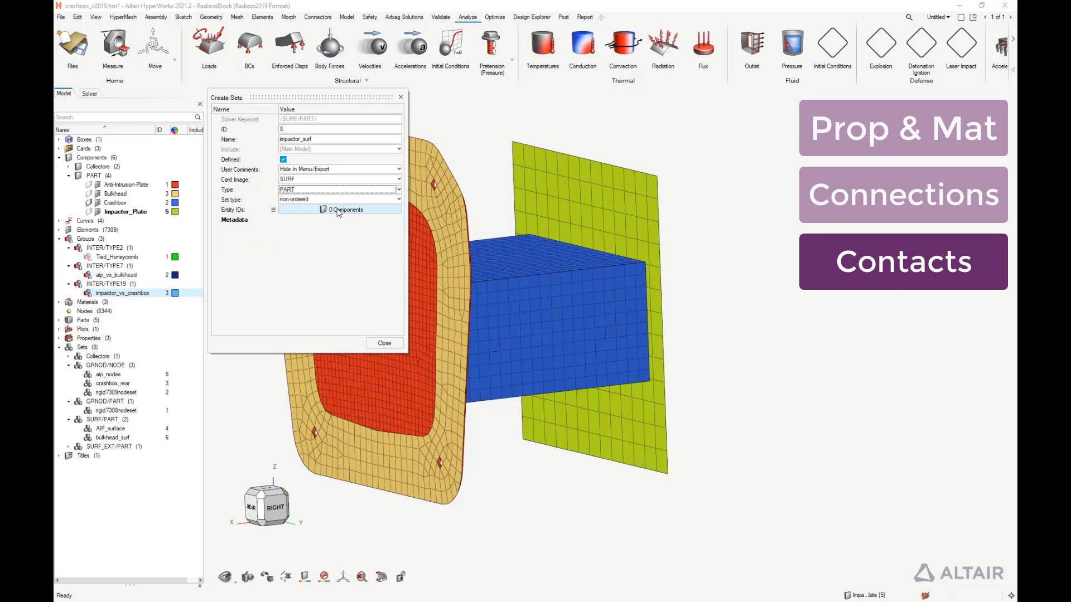
click(338, 211)
click(616, 201)
click(385, 220)
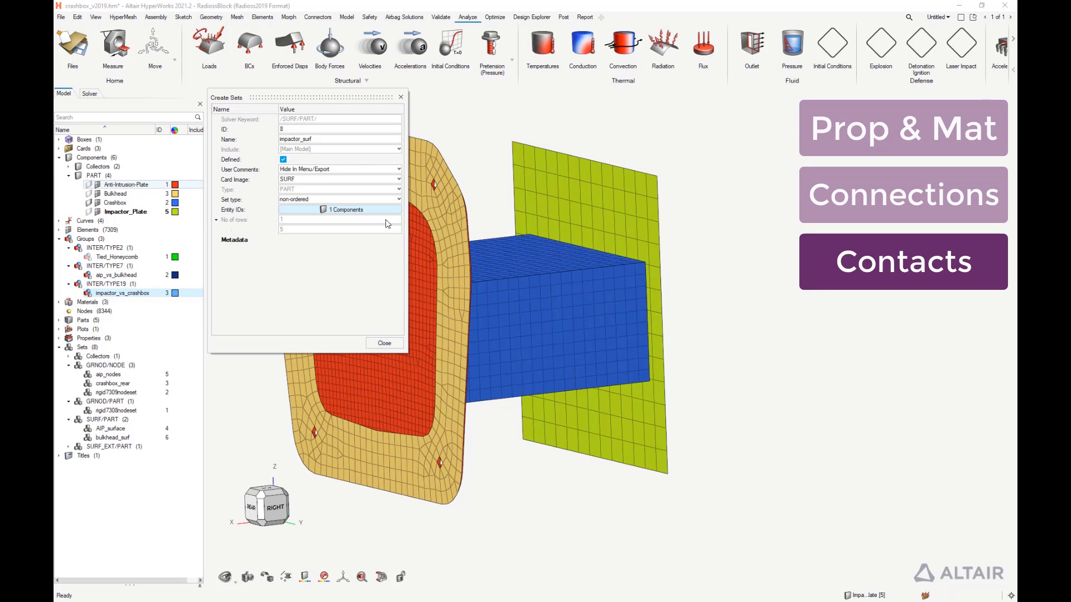
click(385, 343)
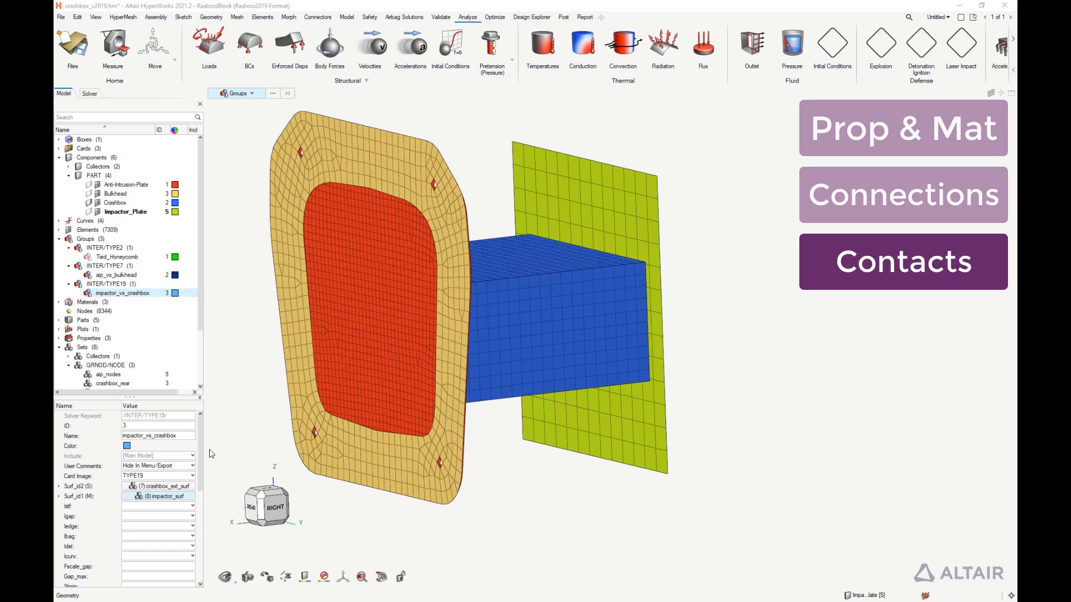
Set the impactor_vs_crashbox contact's Istf to option 4 and Igap to option 1000, constant gap equal to the minimum gap
click(192, 506)
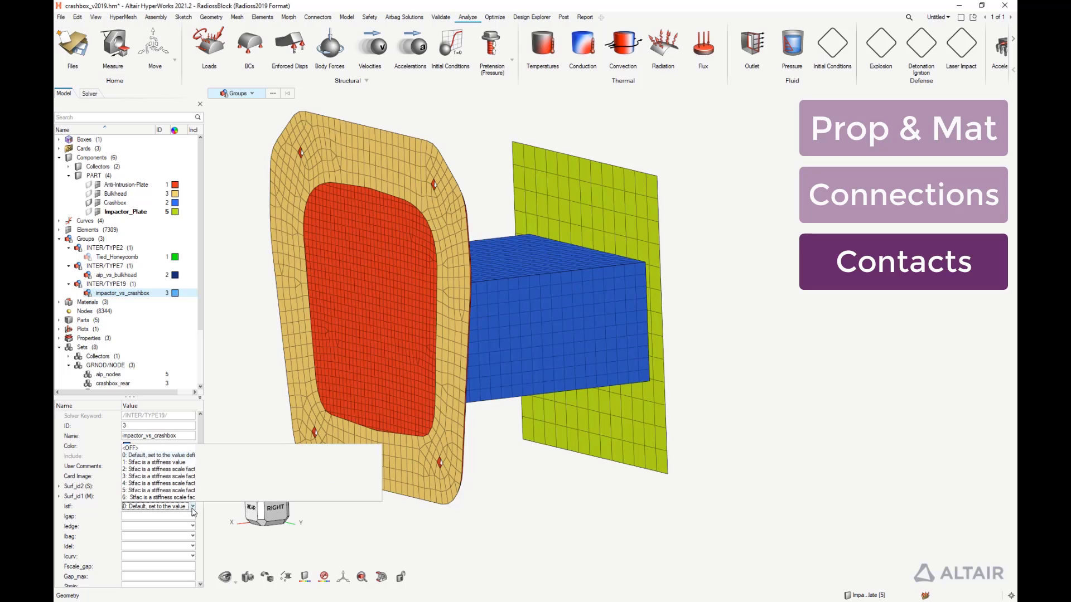
click(157, 484)
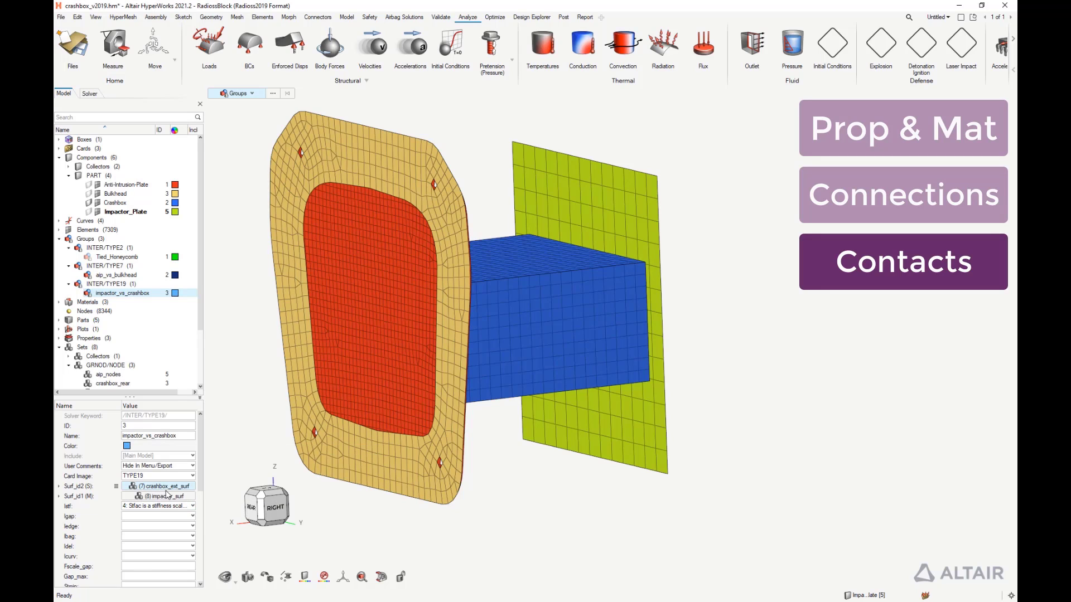
click(186, 516)
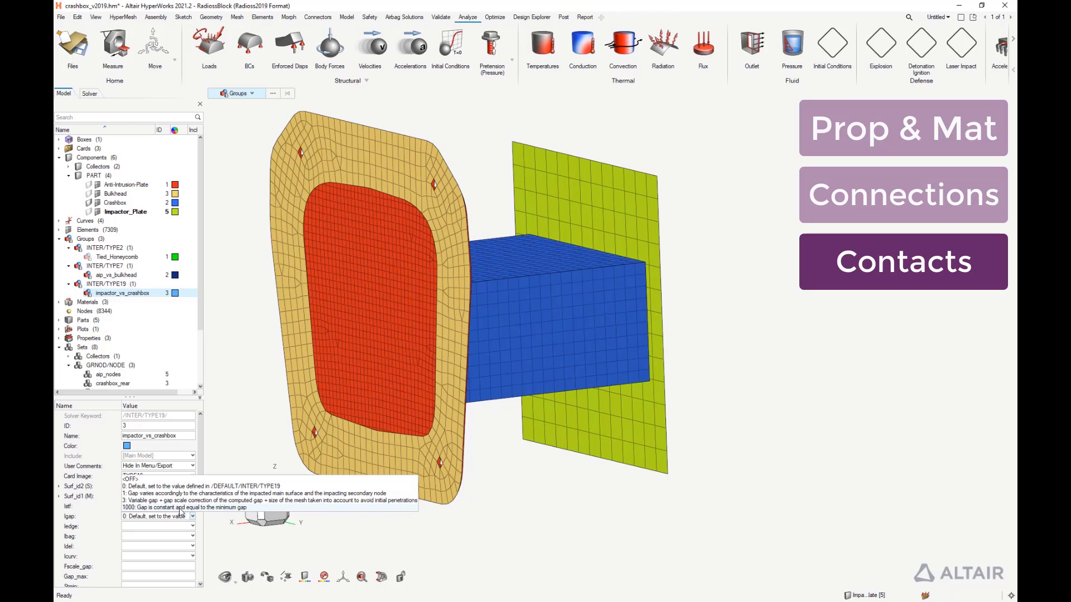
click(180, 508)
Set the impactor_vs_crashbox contact's Gapmin to 0.3 and friction coefficient Fric to 0.4
scroll(202, 503, down, 2)
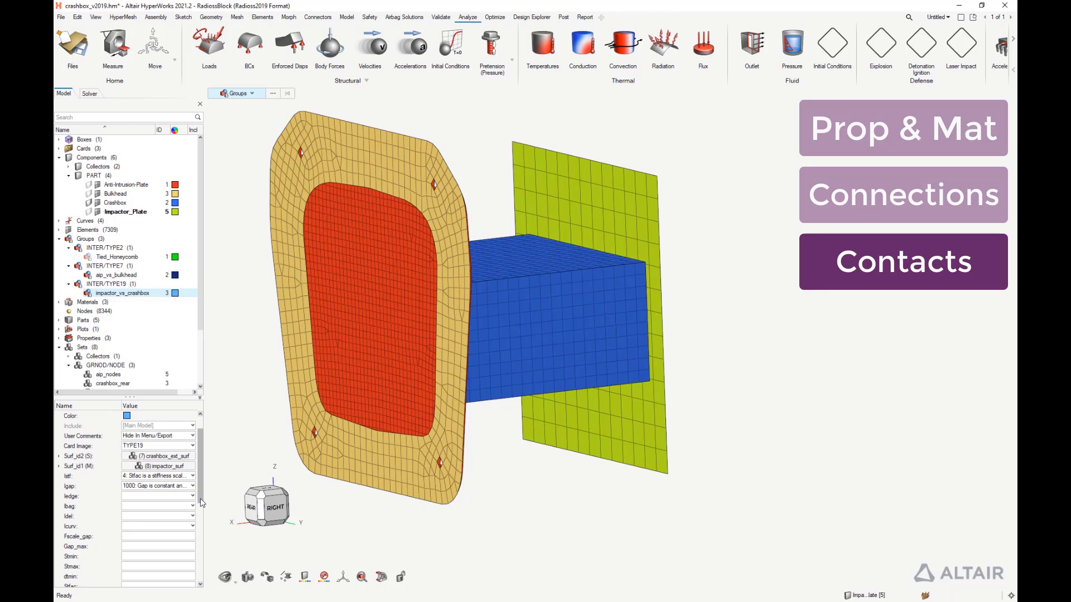
scroll(202, 504, down, 1)
scroll(202, 508, down, 2)
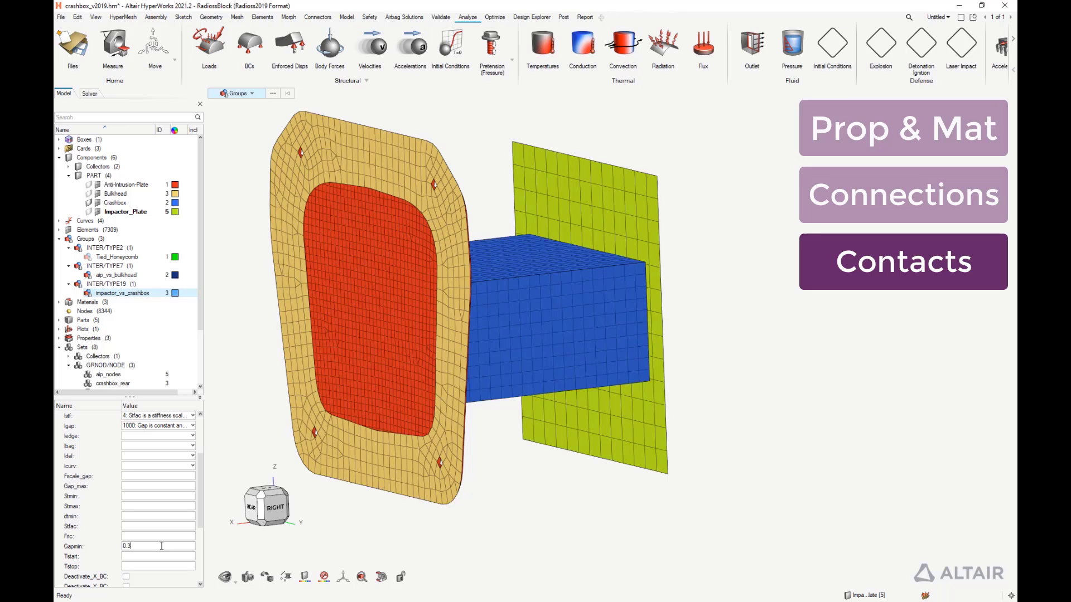
drag(200, 505, 203, 476)
scroll(202, 476, down, 4)
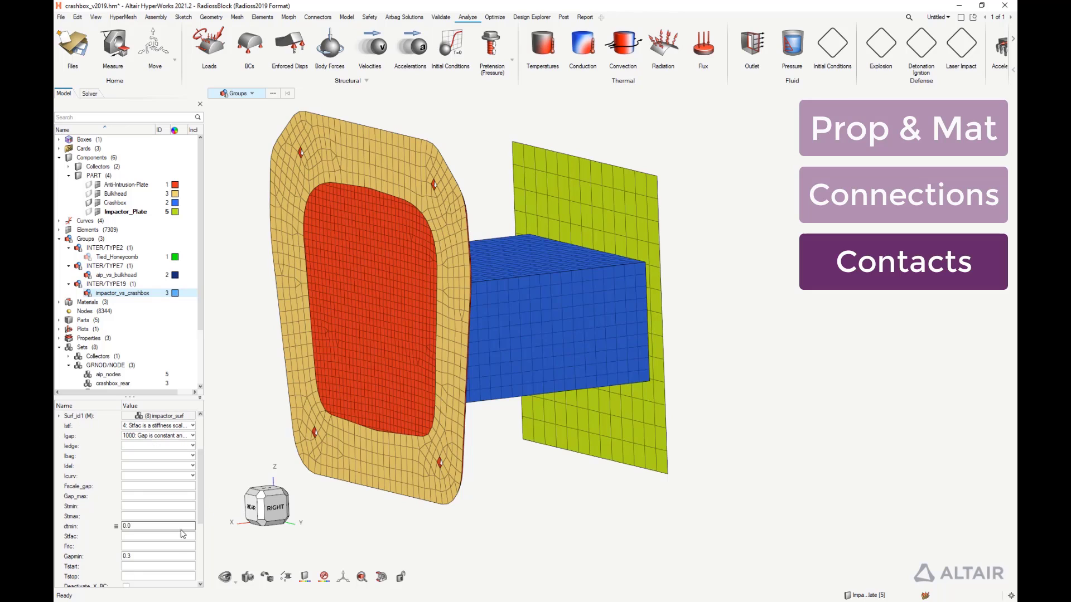
click(176, 546)
Set the impactor_vs_crashbox contact's Iform to 2: Stiffness (incremental) formulation and Inacti to 6: variable gap with initial penetration computed
drag(199, 514, 199, 568)
click(192, 556)
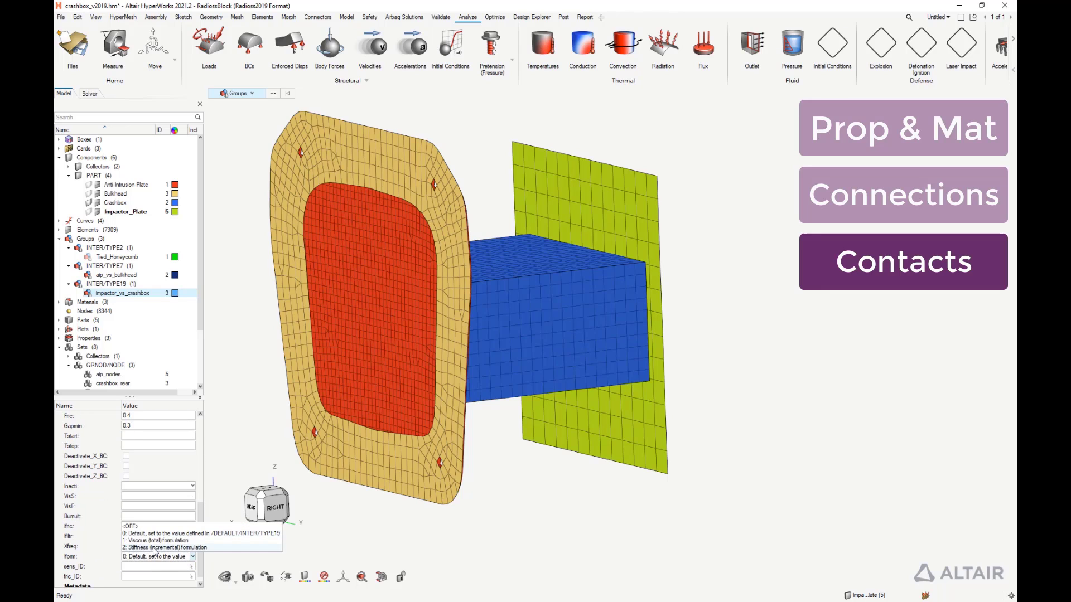
click(162, 535)
scroll(187, 541, up, 2)
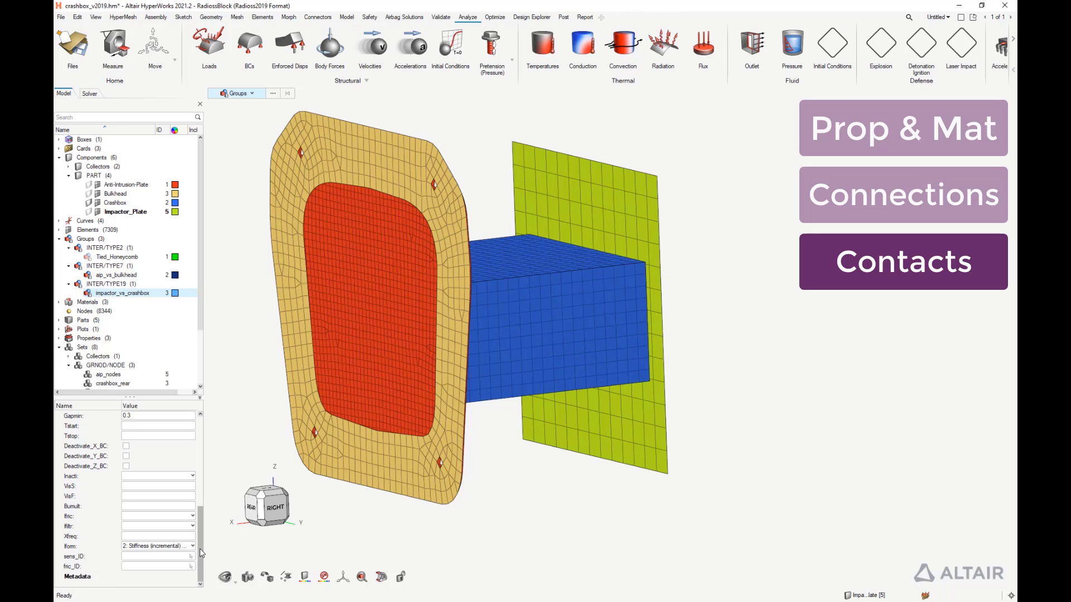
click(186, 524)
click(187, 505)
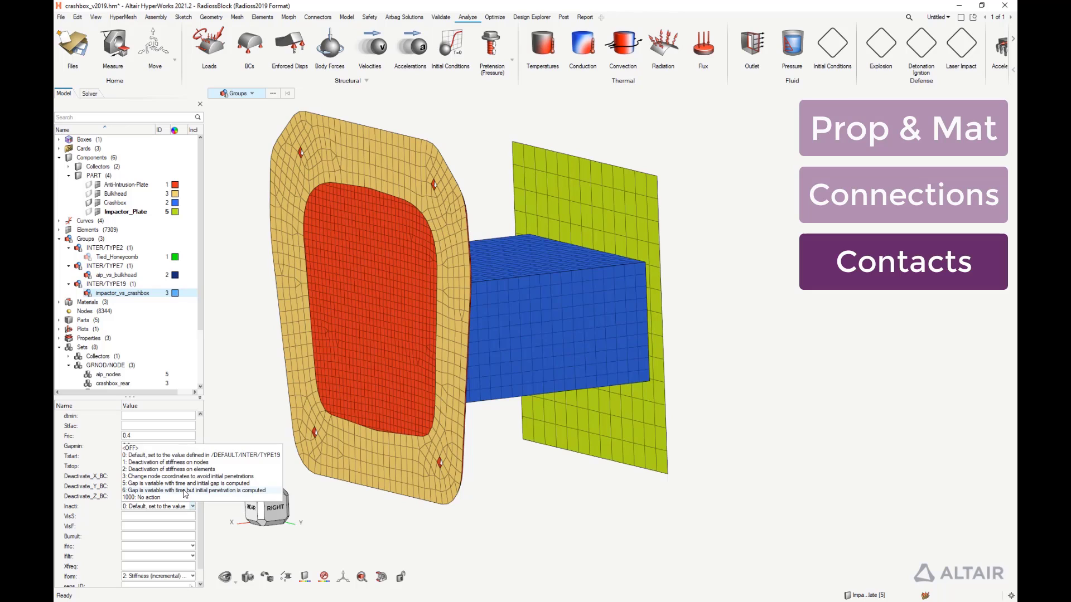
click(185, 493)
scroll(200, 502, up, 6)
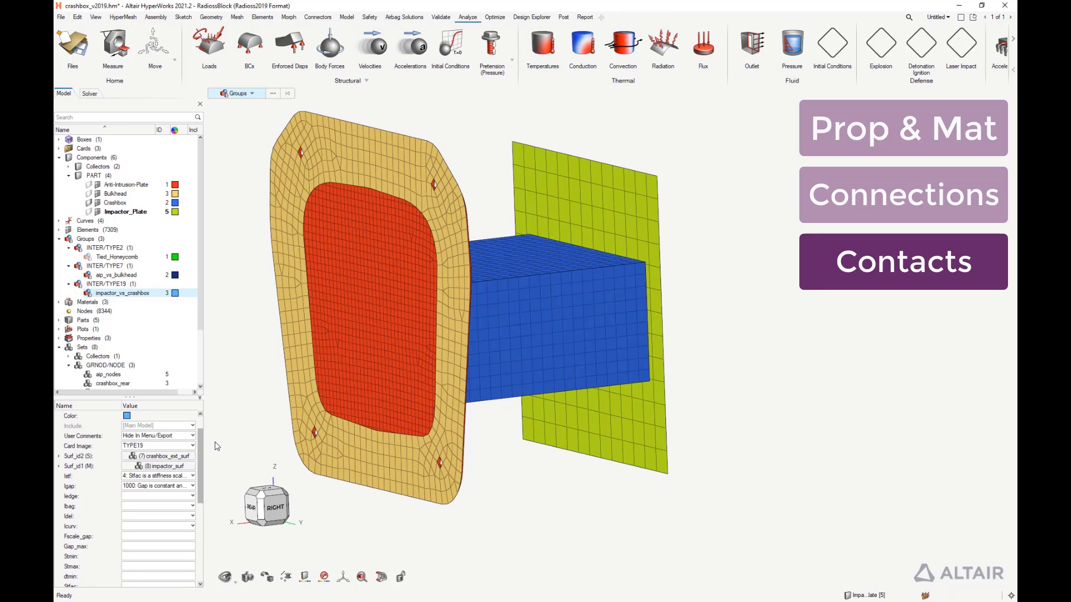
click(123, 294)
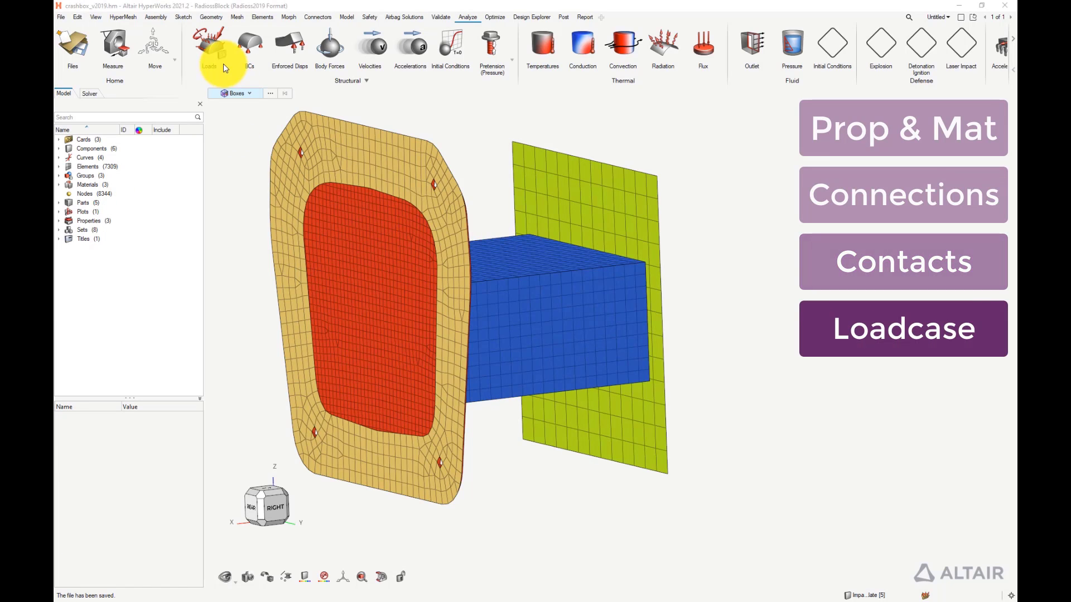
Create a BCS boundary condition titled Clamped_Bulkhead with all six degrees of freedom, DOF1 to DOF6, constrained
click(252, 44)
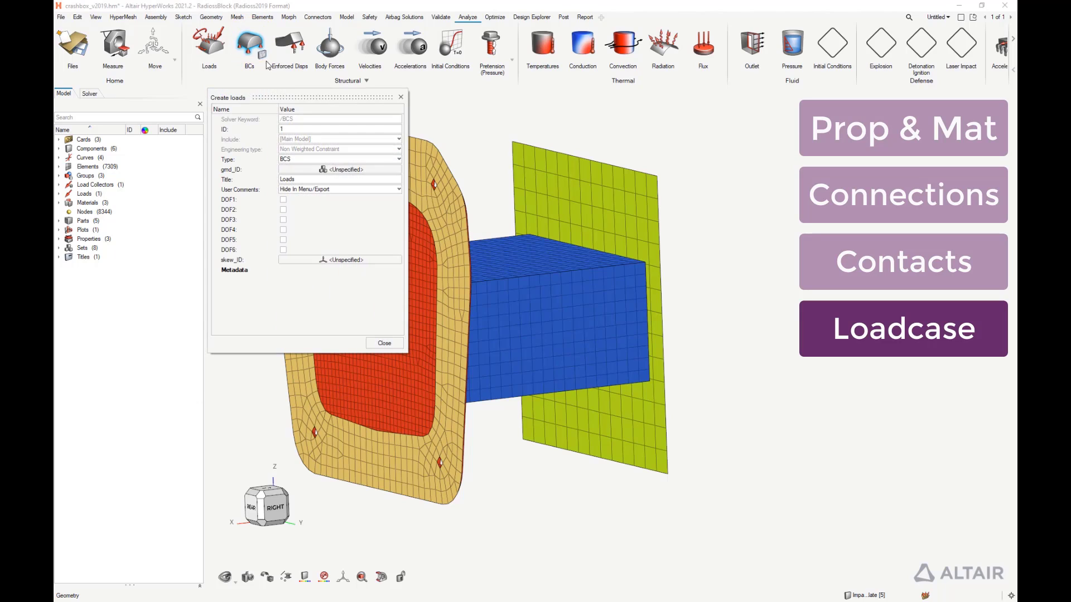
click(306, 179)
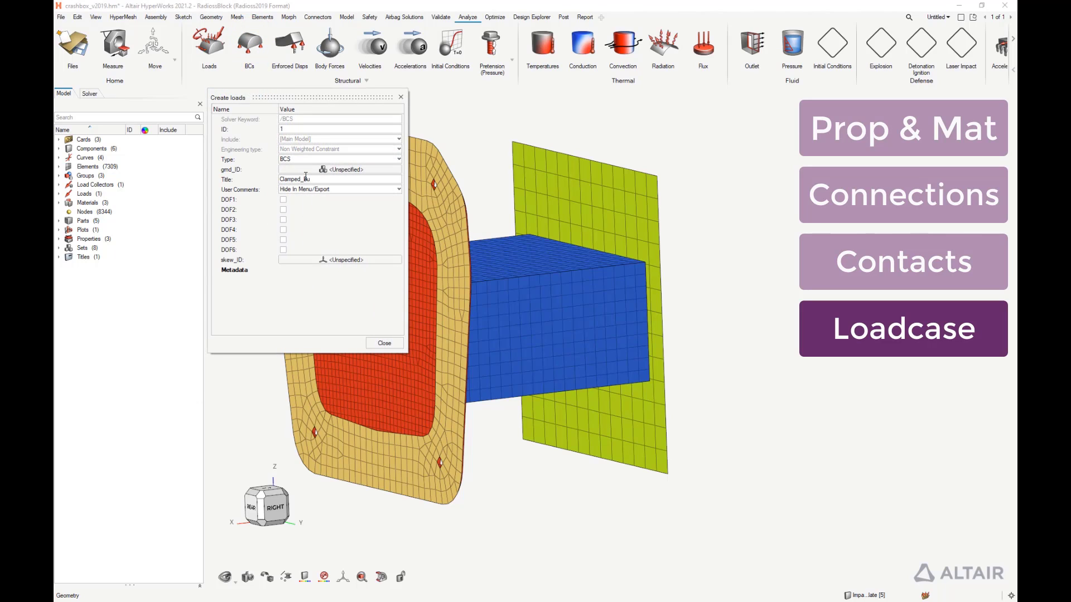
click(283, 199)
click(283, 210)
click(283, 220)
click(283, 229)
click(284, 240)
click(283, 250)
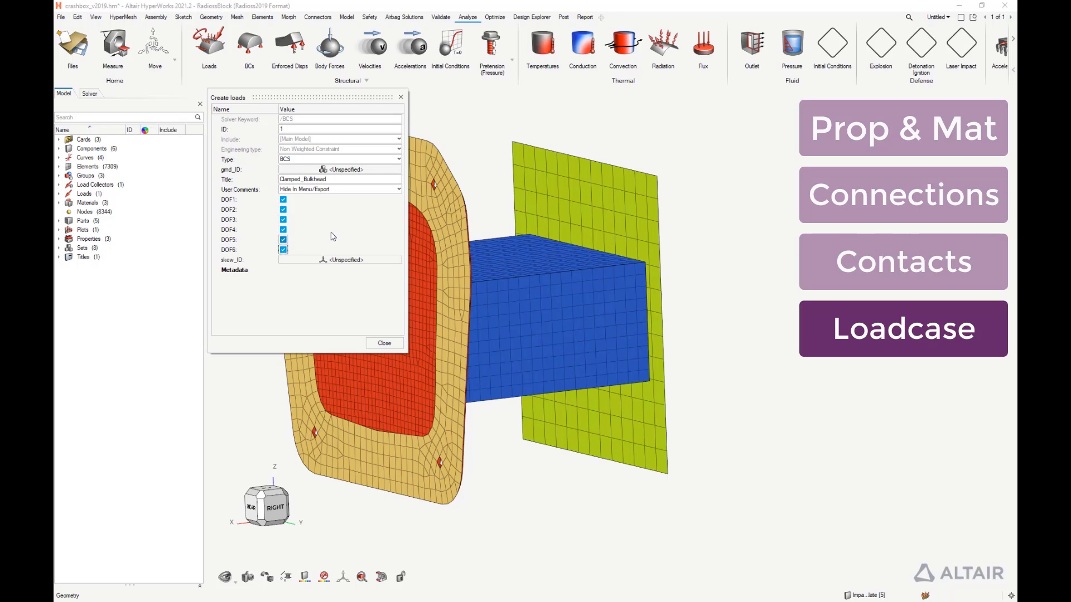
Show the bulkhead_rigid elements and hide the Anti-Intrusion-Plate, Bulkhead and Crashbox elements
click(59, 148)
click(68, 157)
click(92, 168)
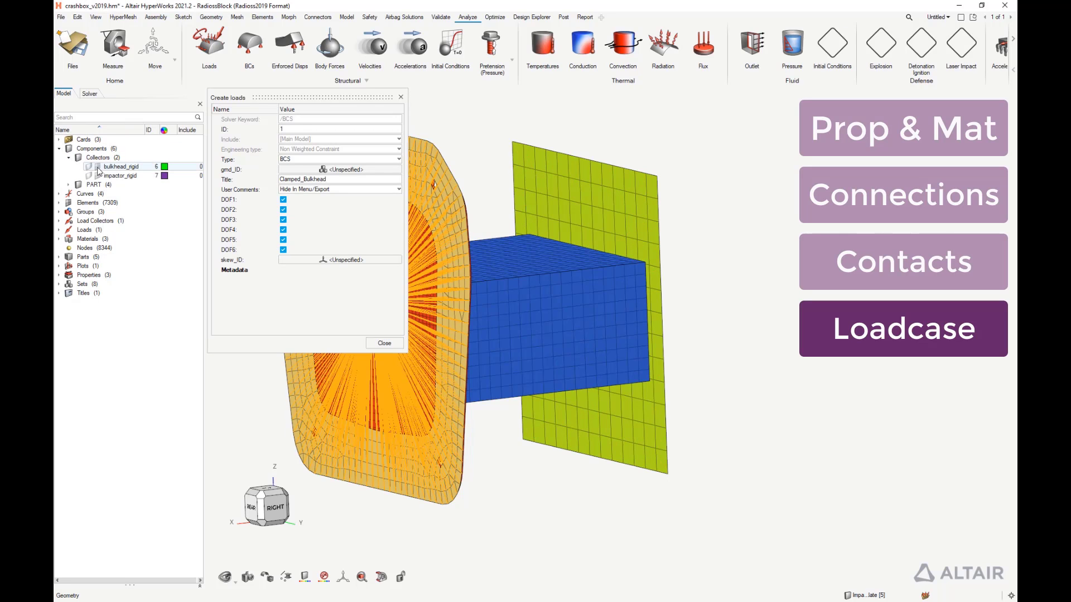
click(69, 184)
click(97, 193)
click(97, 202)
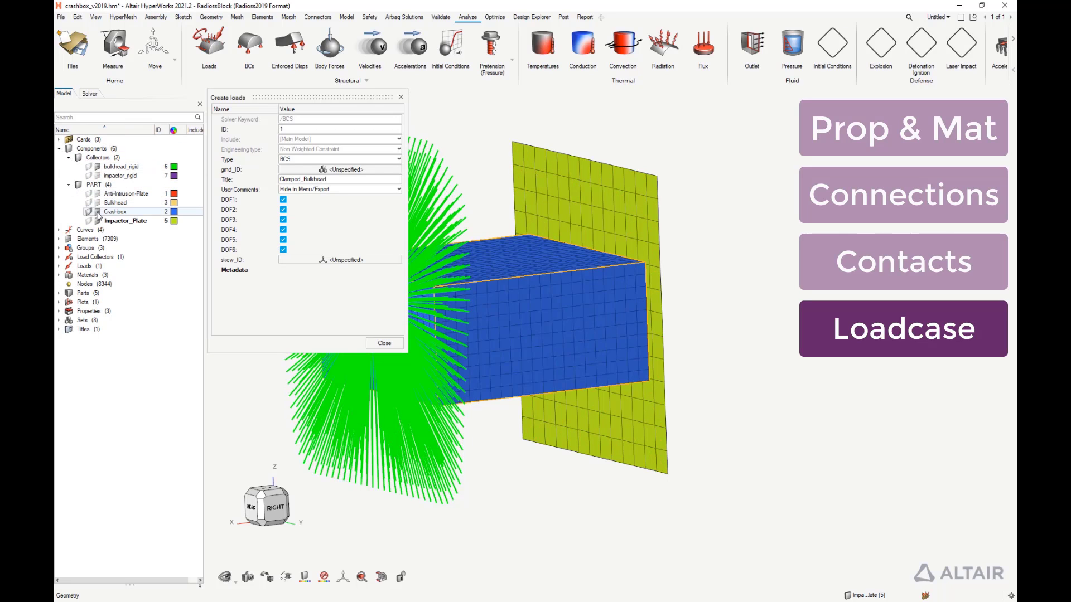
click(97, 211)
Create a node set named Bulkhead_masternode for the boundary condition's grnd_ID, containing the central node of the bulkhead rigid body
drag(279, 97, 609, 124)
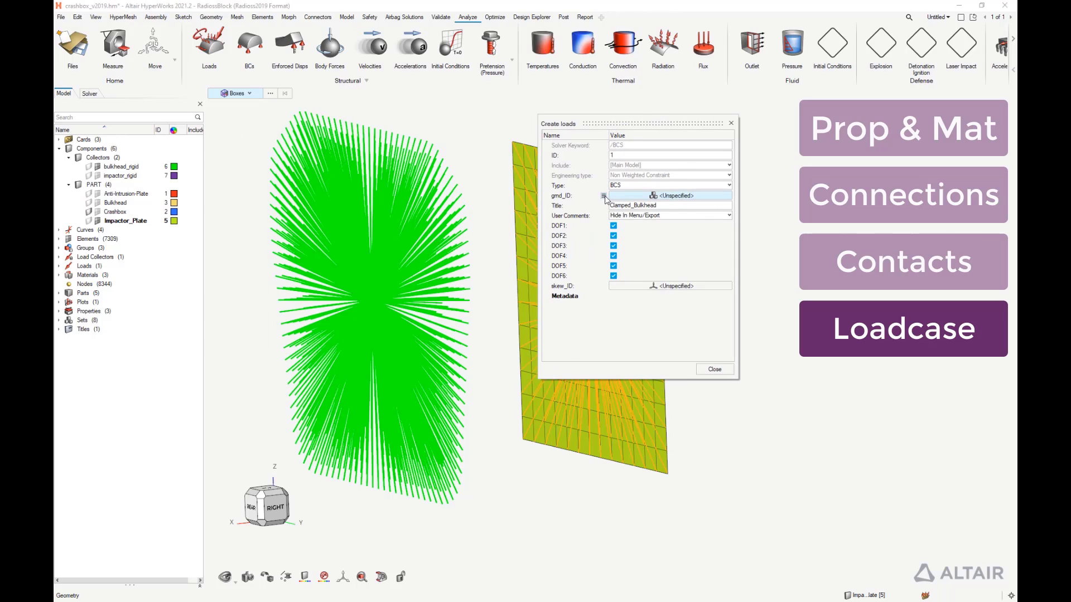
click(604, 196)
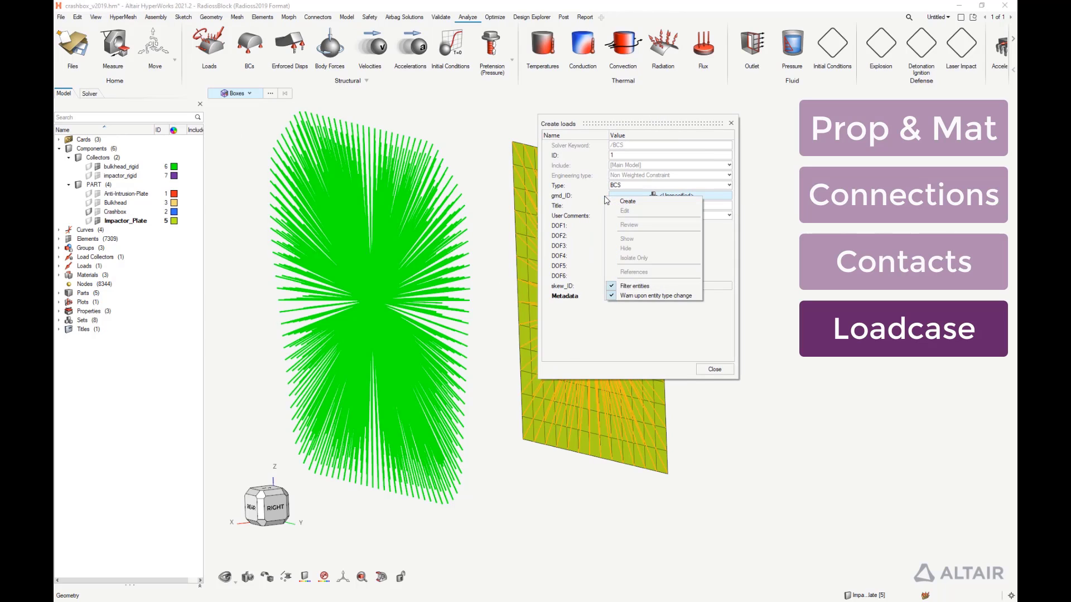
click(625, 202)
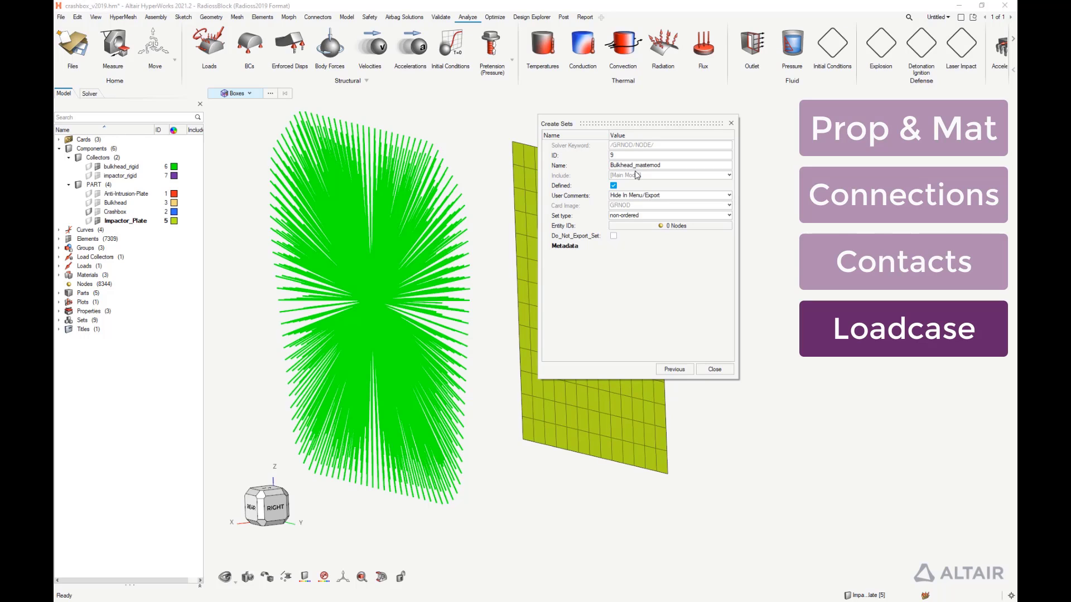
click(670, 227)
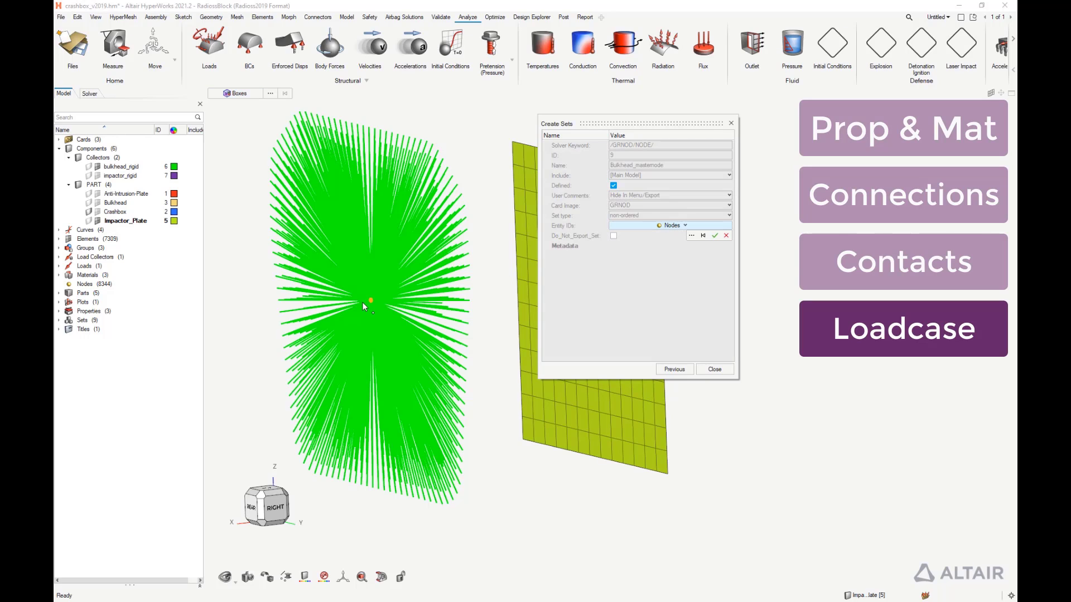
click(714, 235)
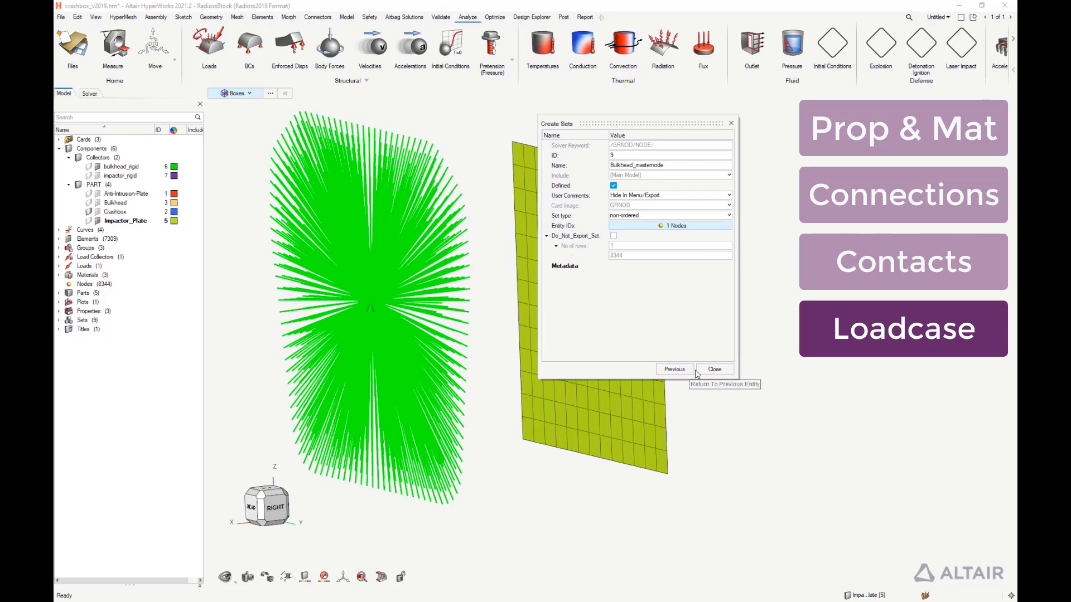
click(669, 370)
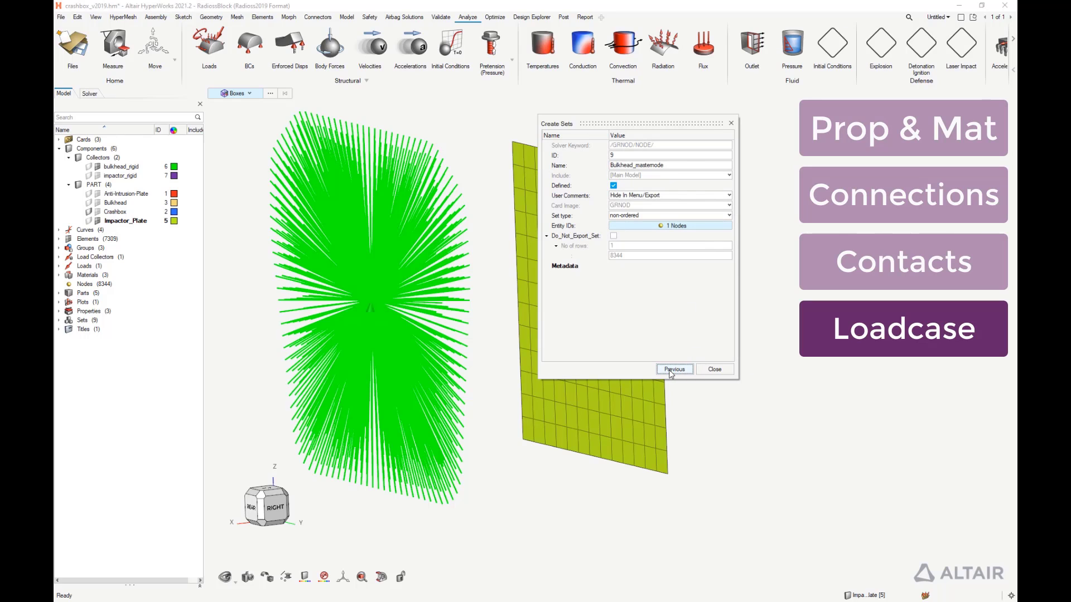
click(715, 369)
Hide the bulkhead_rigid and Impactor_Plate elements, and show impactor_rigid and Anti-Intrusion-Plate
click(98, 168)
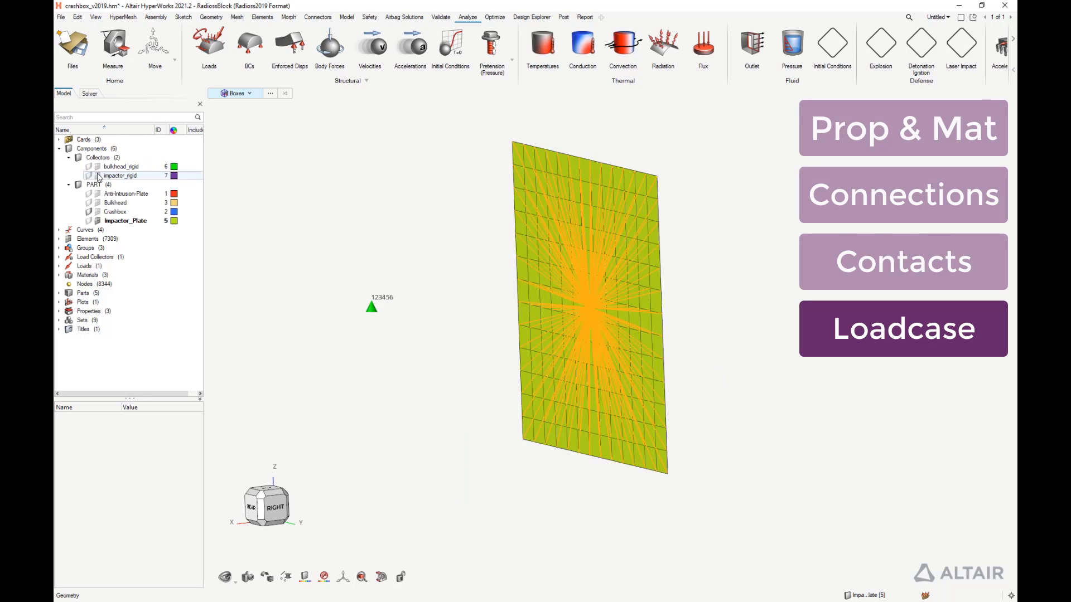
click(99, 194)
click(98, 221)
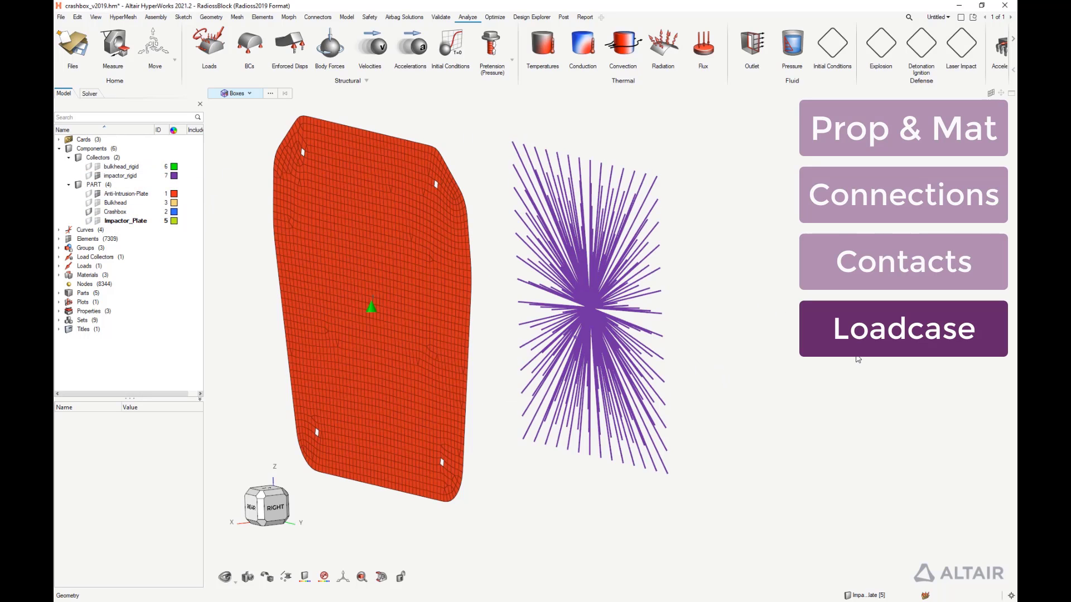
Create a BCS boundary condition titled Guided_Impactor with DOF2 to DOF6 constrained, leaving DOF1 free
click(249, 42)
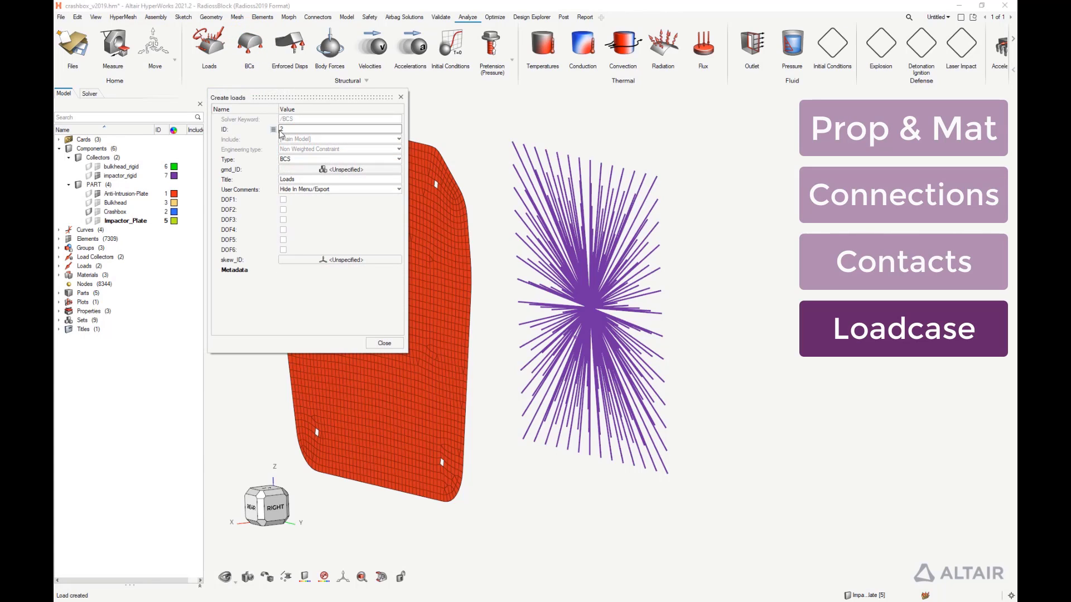
click(299, 180)
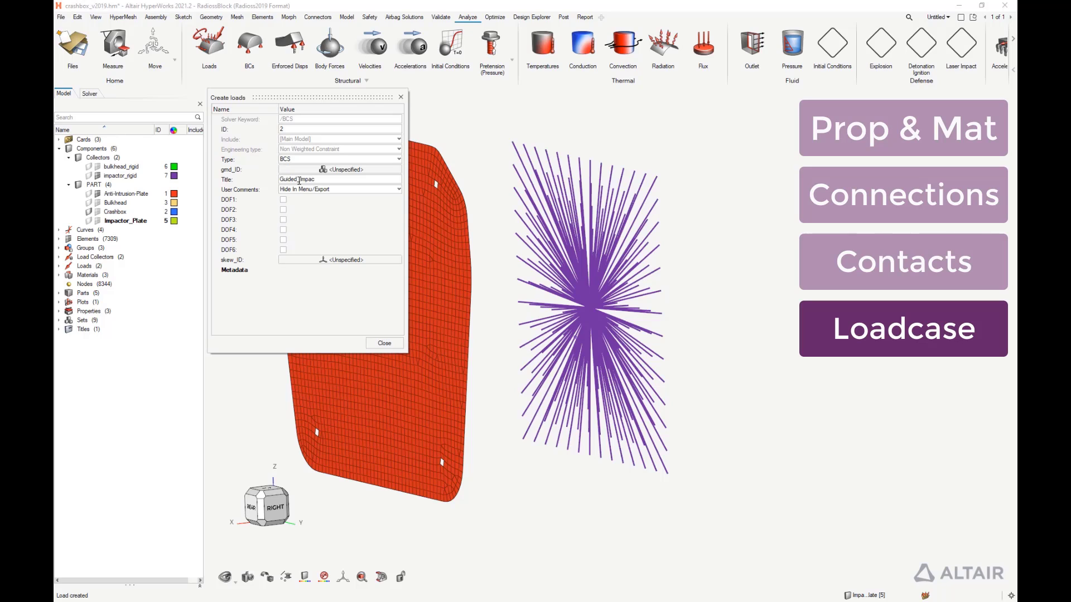
click(283, 209)
click(283, 219)
click(283, 230)
click(282, 240)
click(283, 250)
Create a node set named Impactor_masternode for the boundary condition's grnd_ID, containing the central node of the impactor rigid body
click(273, 170)
click(285, 178)
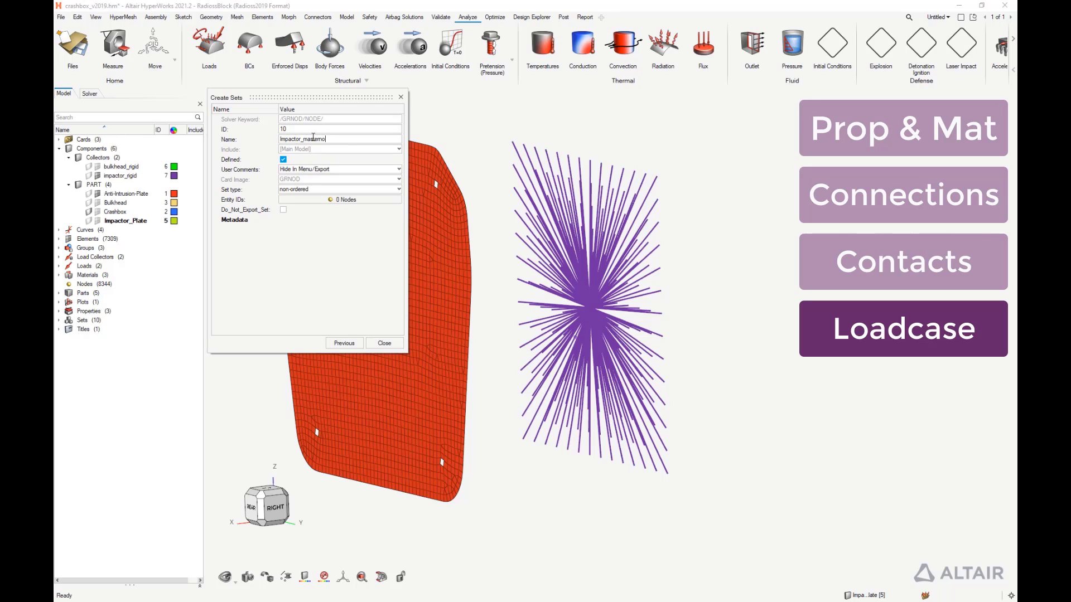
click(330, 199)
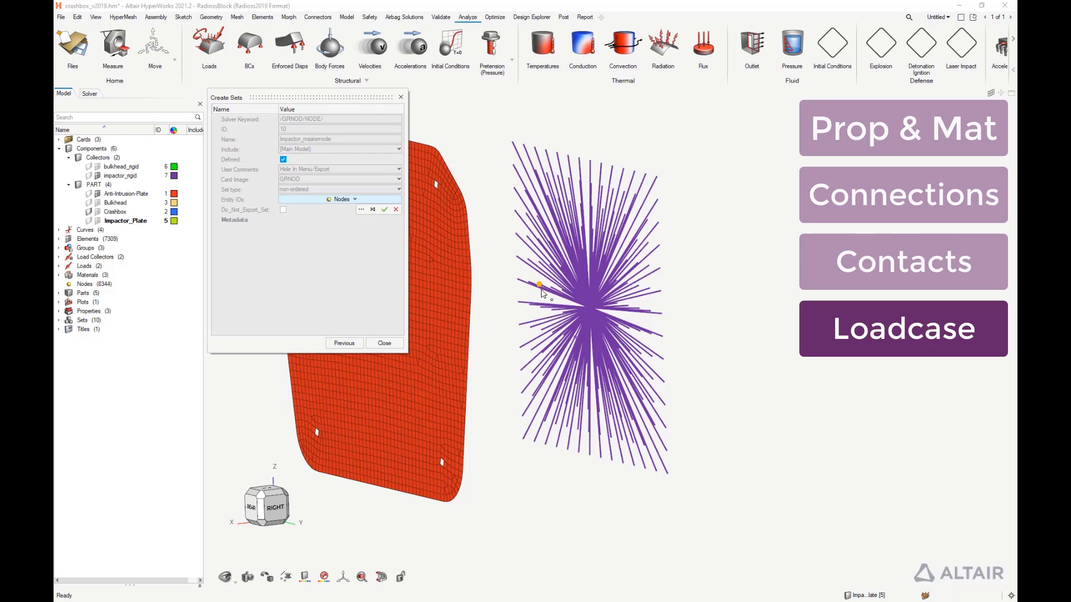
click(588, 309)
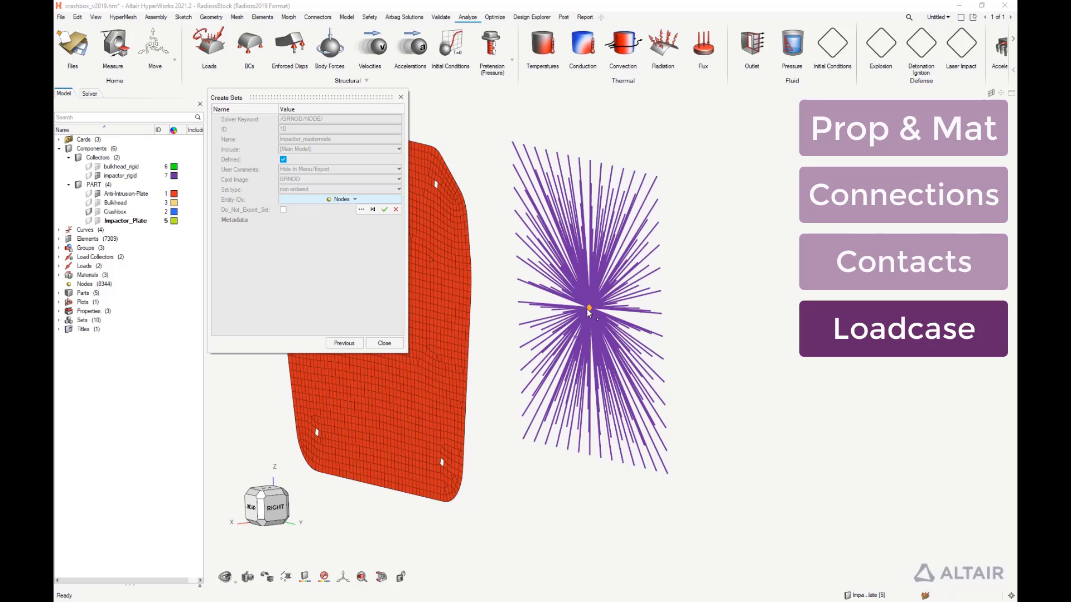
click(384, 209)
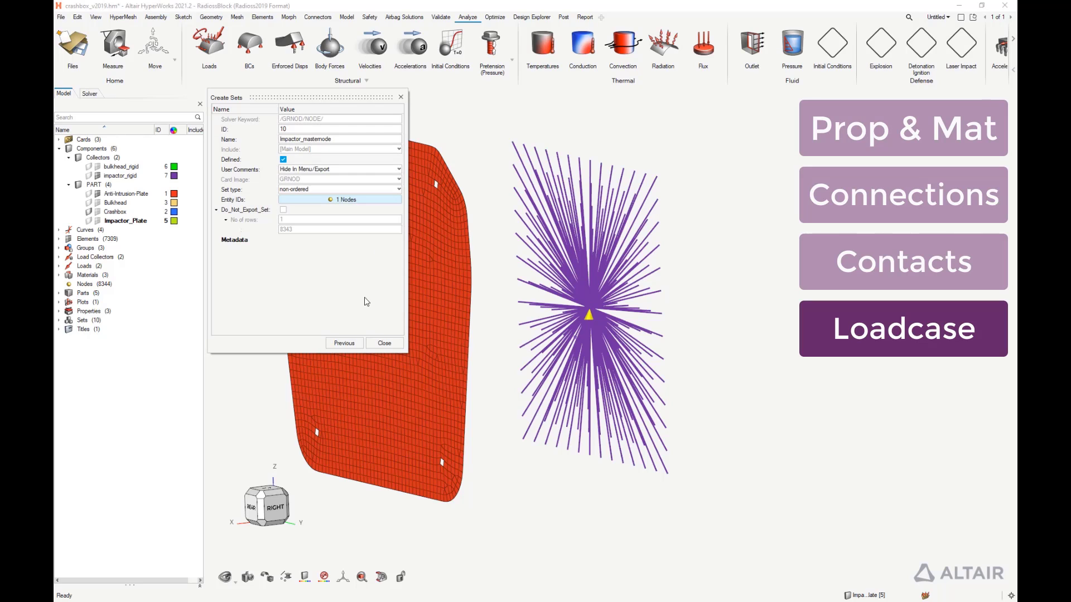
click(383, 343)
Create a translational INIVEL initial condition titled InitialVelocity_25kph with velocity components 7, 0, 0
click(452, 45)
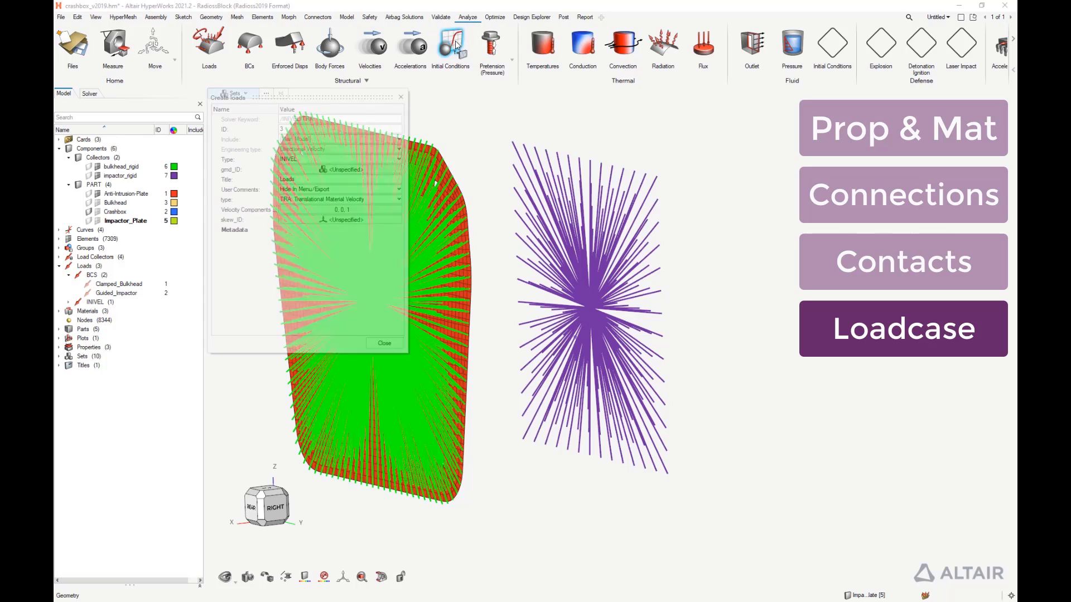
click(298, 180)
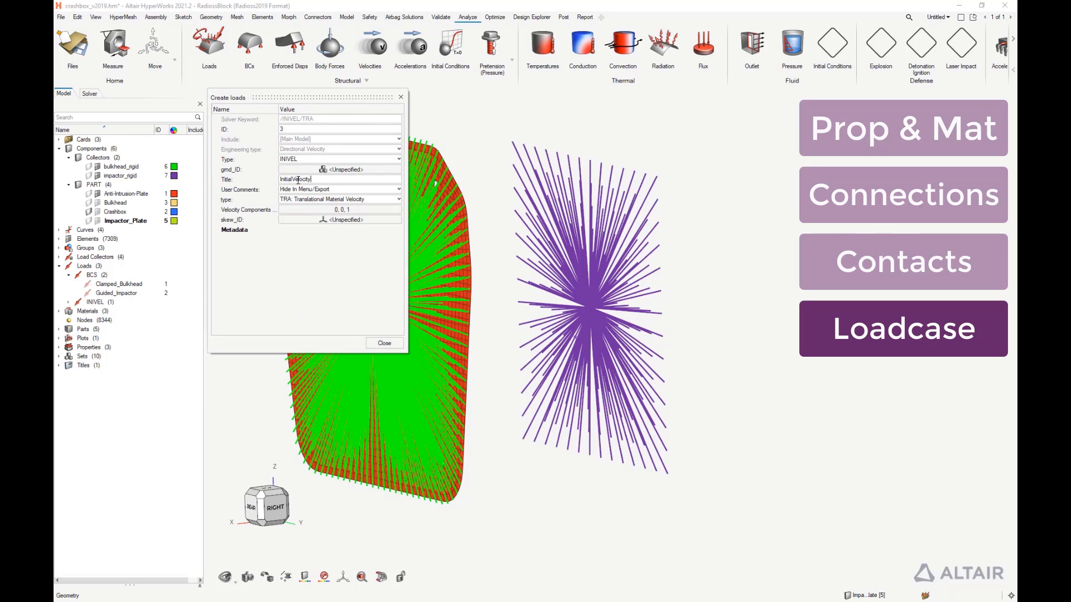
click(298, 211)
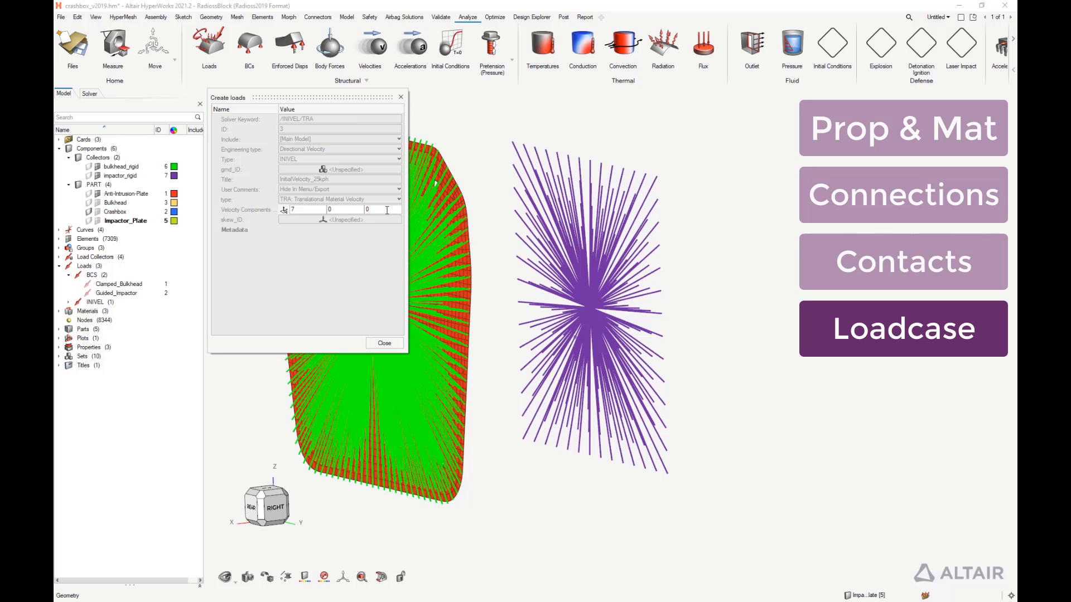
Create a new set for the initial velocity's grnd_ID and switch its entity selection from nodes to sets
click(282, 178)
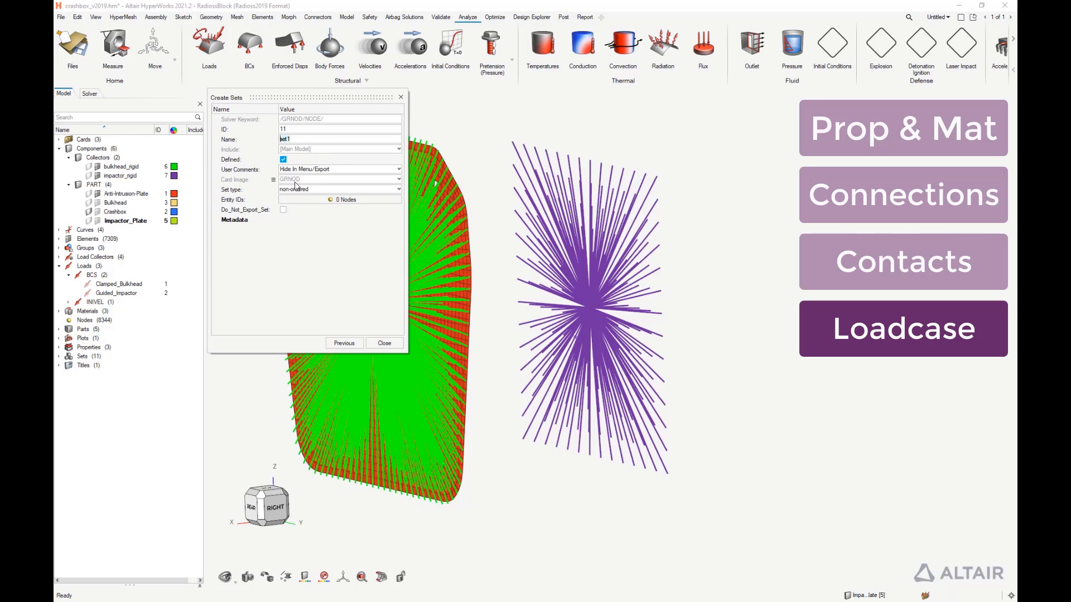
click(290, 200)
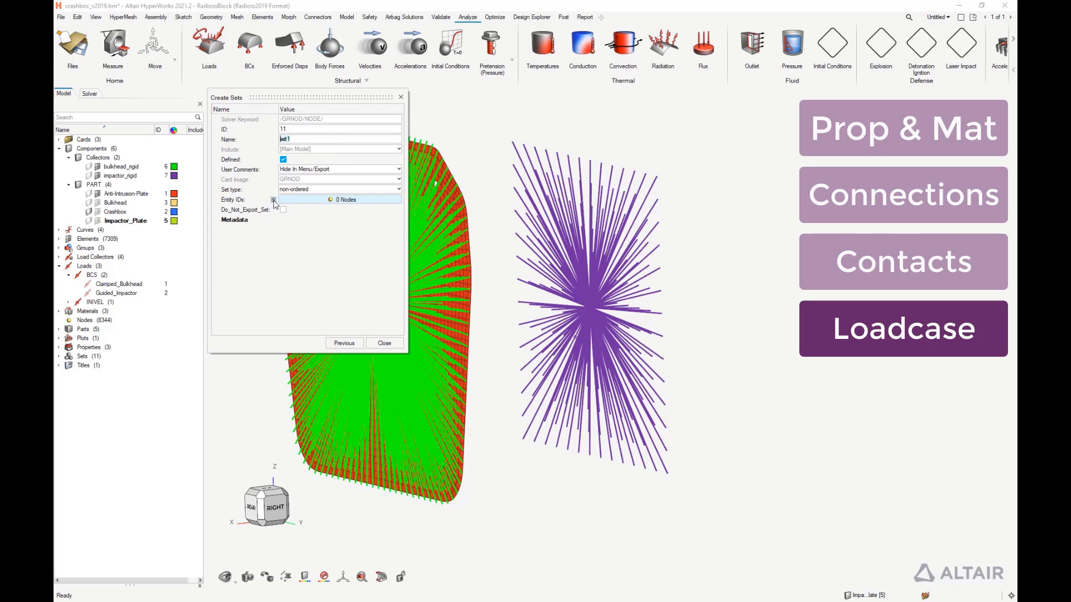
click(290, 200)
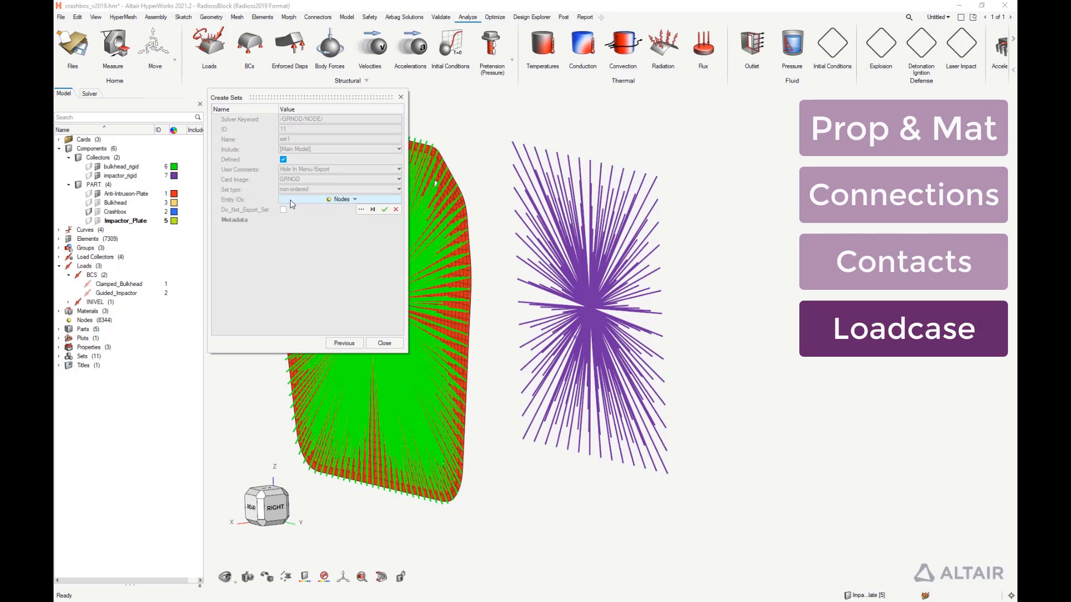
click(354, 199)
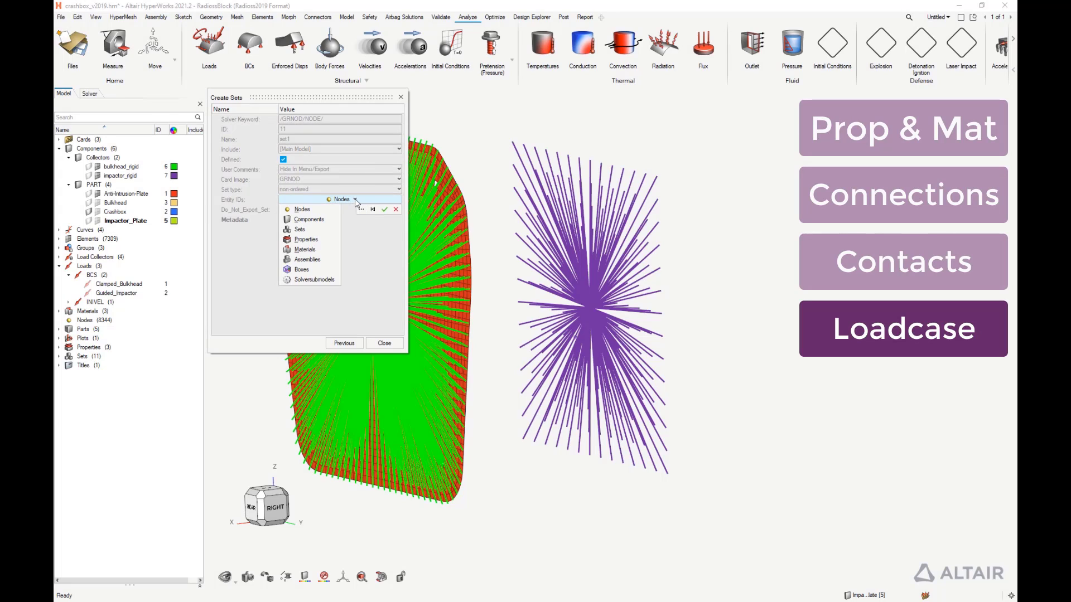
click(309, 233)
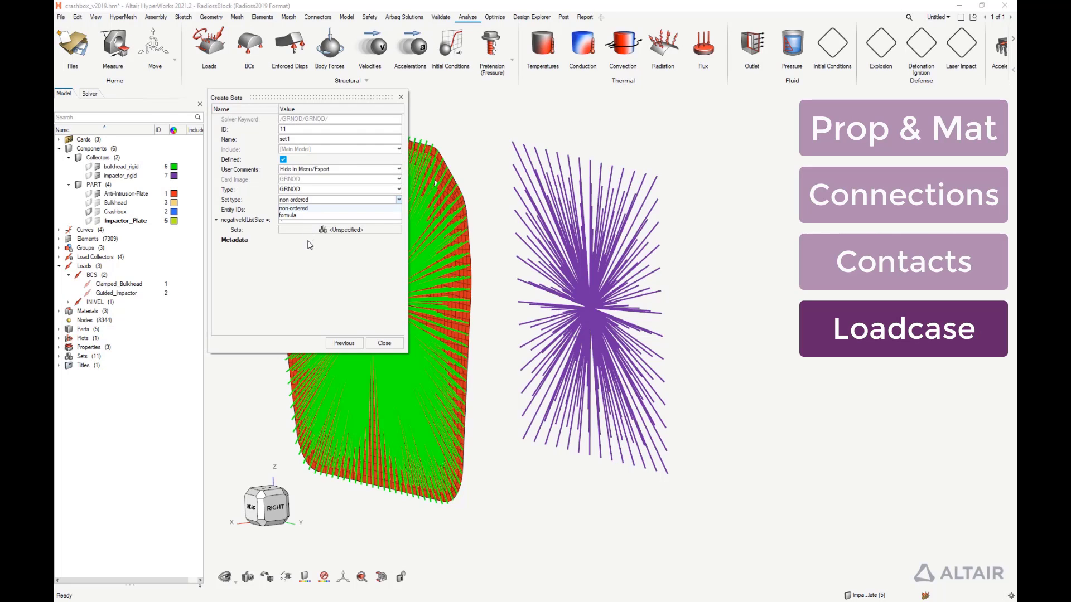
click(295, 260)
click(333, 209)
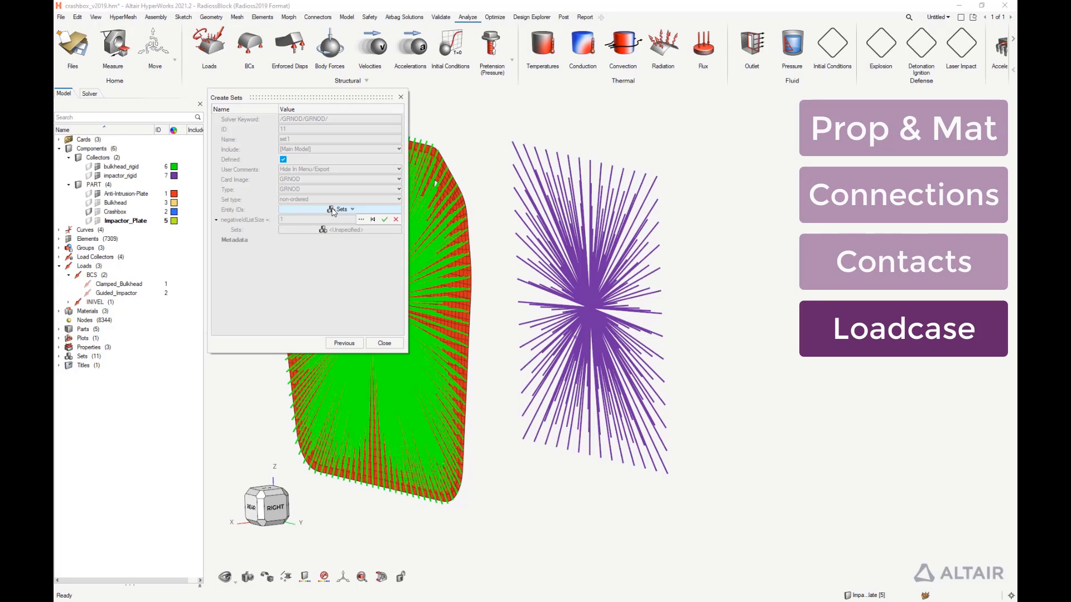
Add the rigid7309nodeset with ID 1 and the Impactor_masternode set to the new set
click(361, 219)
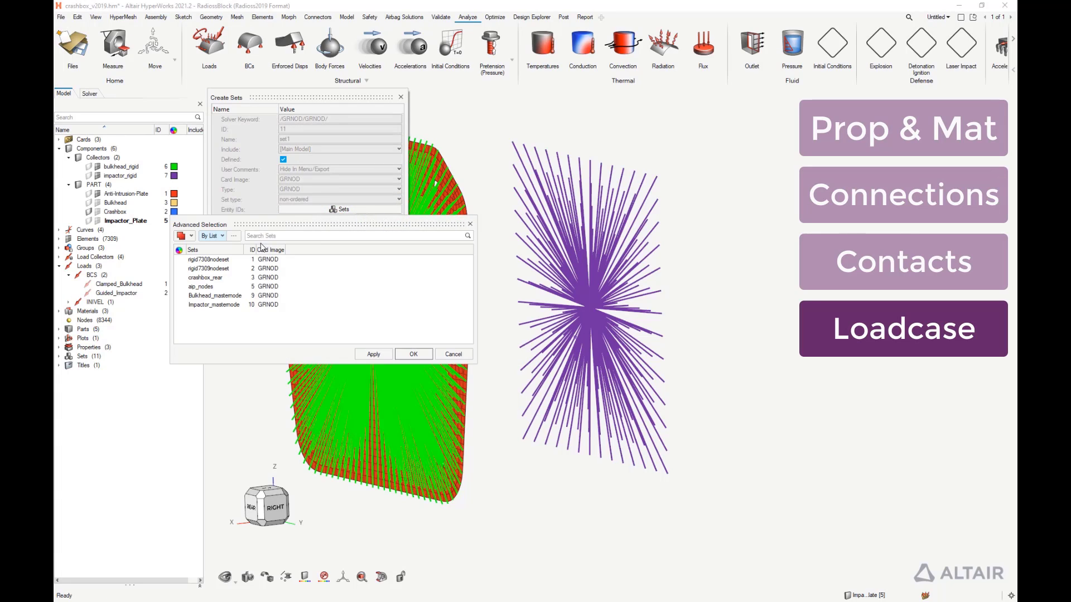
click(219, 260)
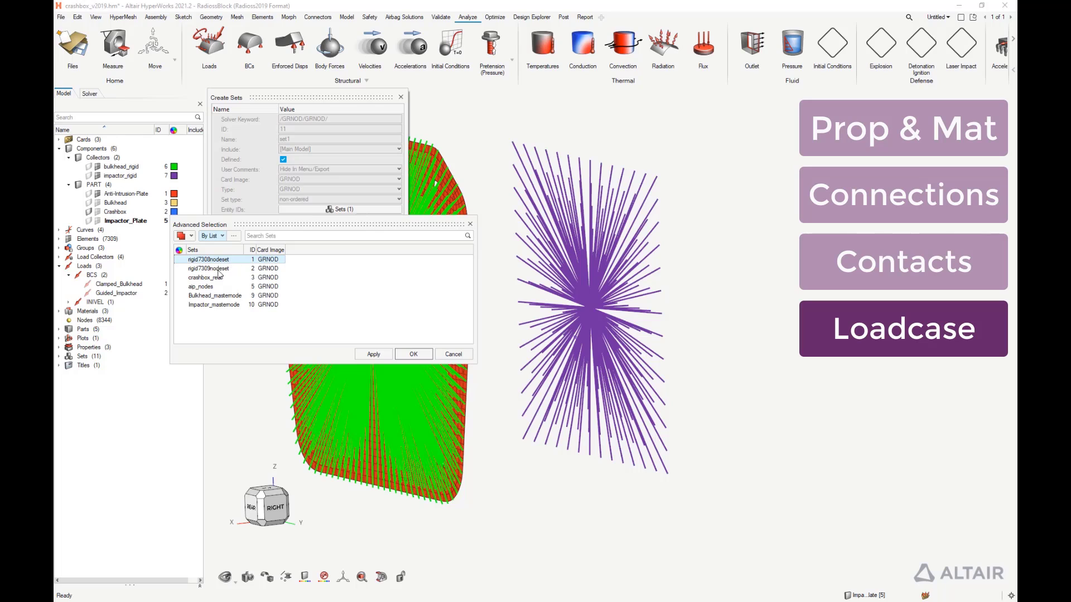
ctrl+click(207, 305)
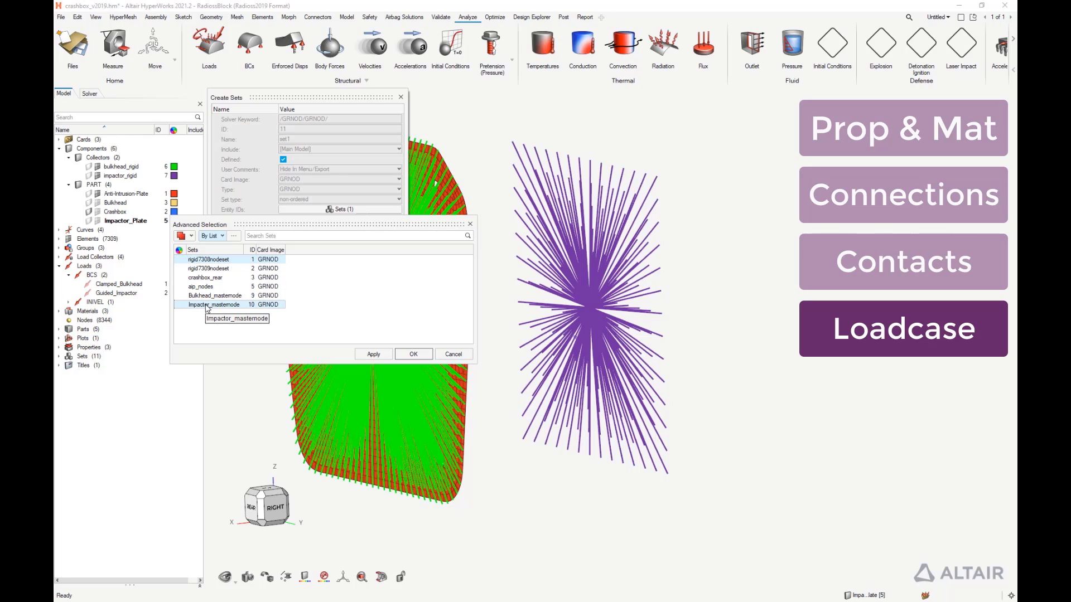
click(374, 355)
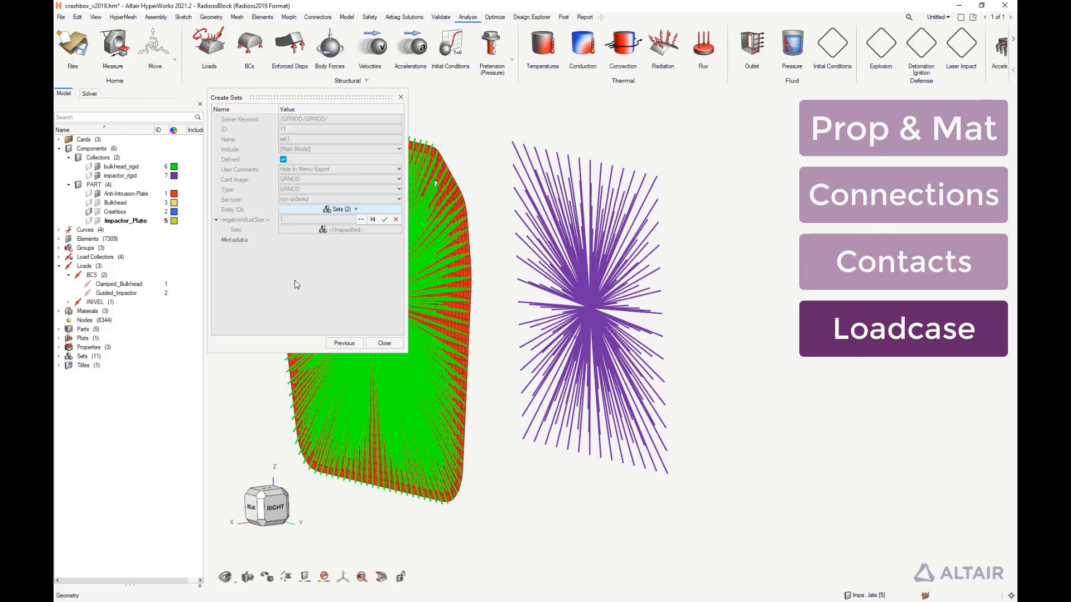
click(384, 220)
Name the combined set impactor_nodes+masternode and finish the initial velocity definition
double_click(297, 140)
text(i)
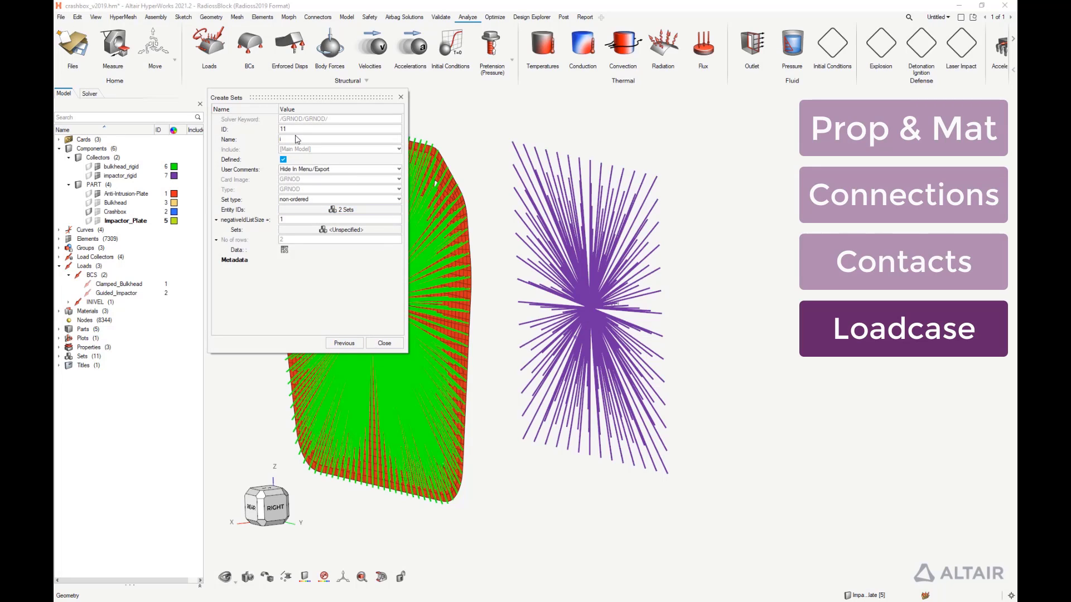
text(mpactor_nodes+masternode)
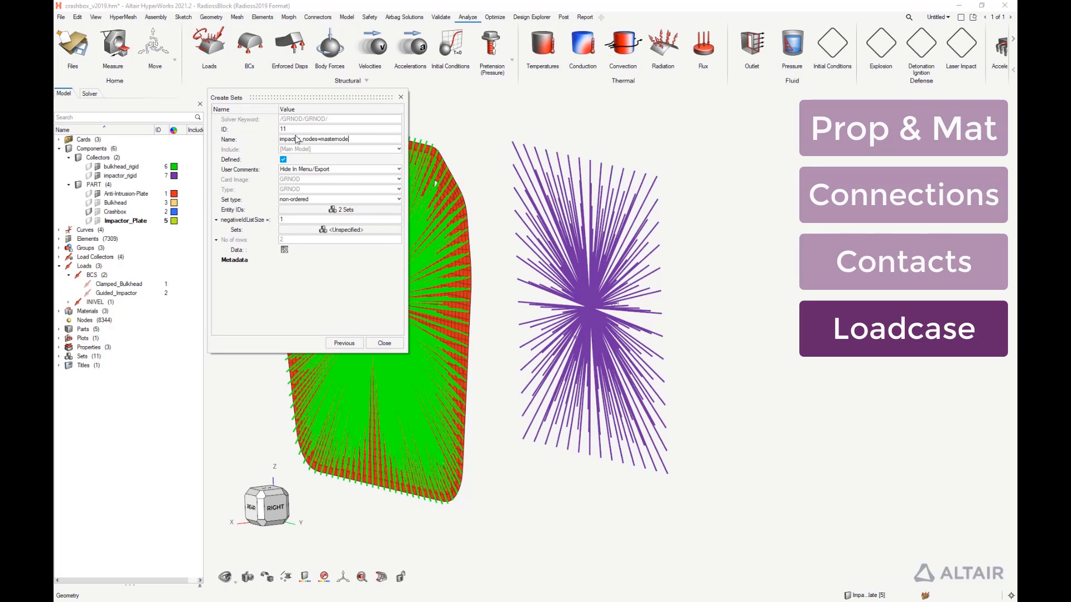
click(344, 343)
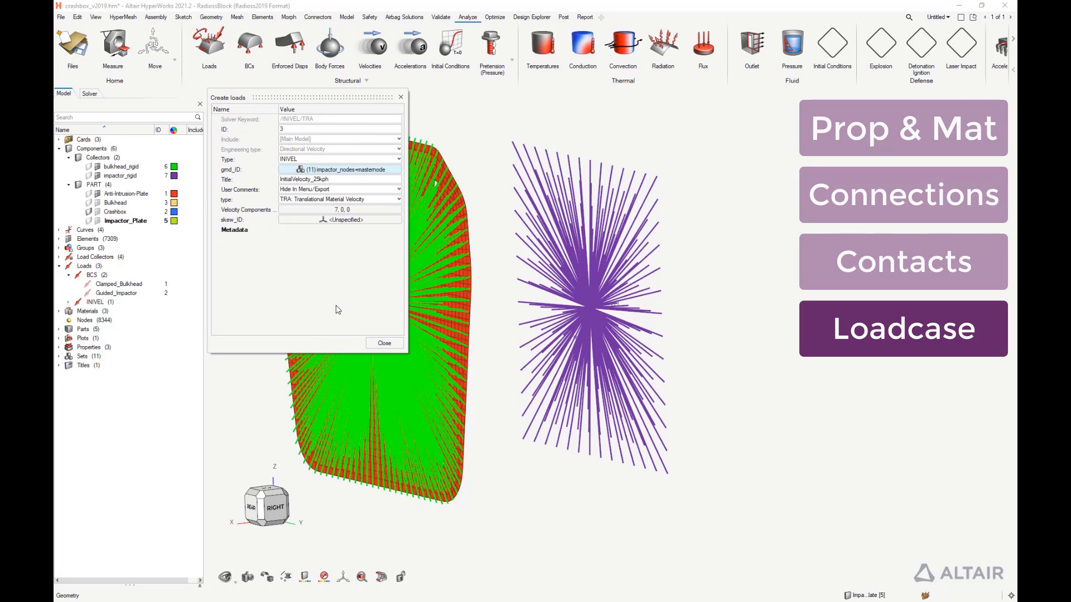
click(386, 345)
Hide the bulkhead_rigid and impactor_rigid elements and show the Bulkhead, Crashbox and Impactor_Plate elements
click(107, 185)
click(104, 159)
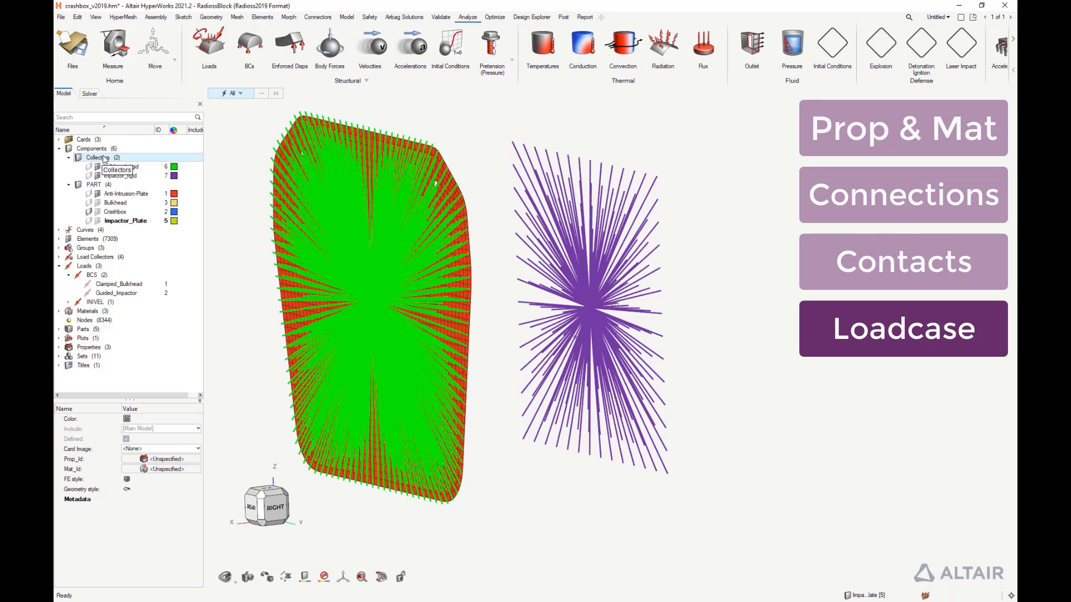
key(h)
drag(97, 202, 98, 220)
Create a RUN engine keyword card with Tstop 55 and the run name crashbox_v2019
click(97, 139)
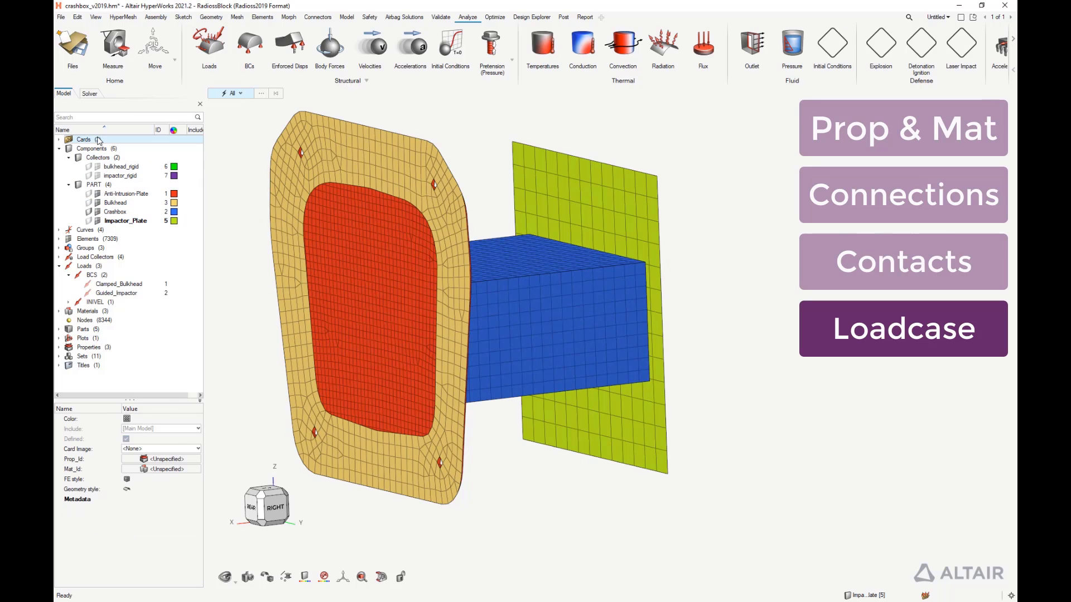
right_click(97, 139)
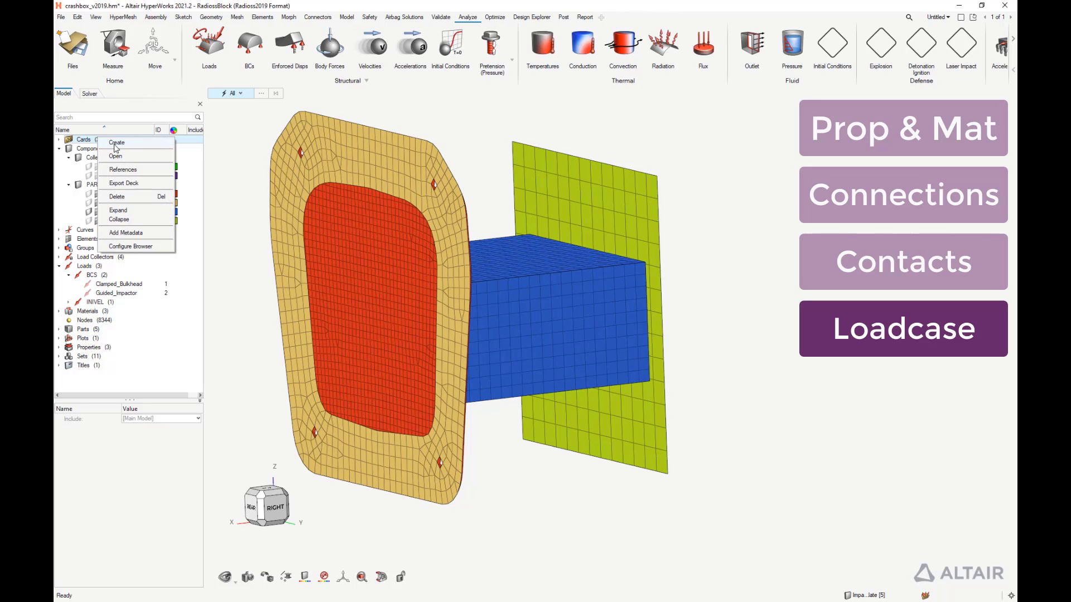
mouse_move(116, 148)
mouse_move(240, 152)
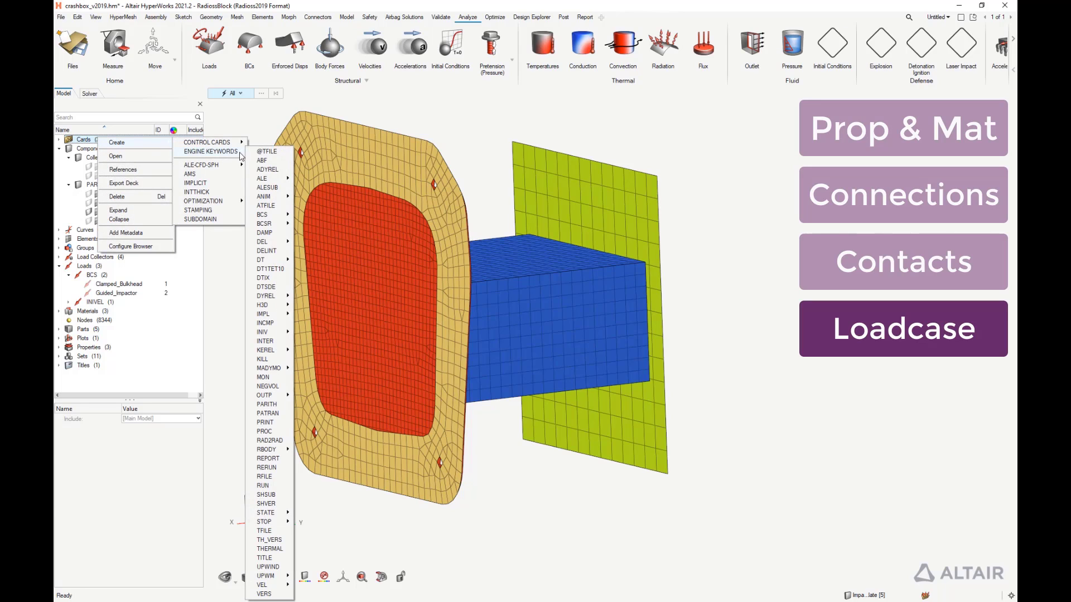
click(263, 485)
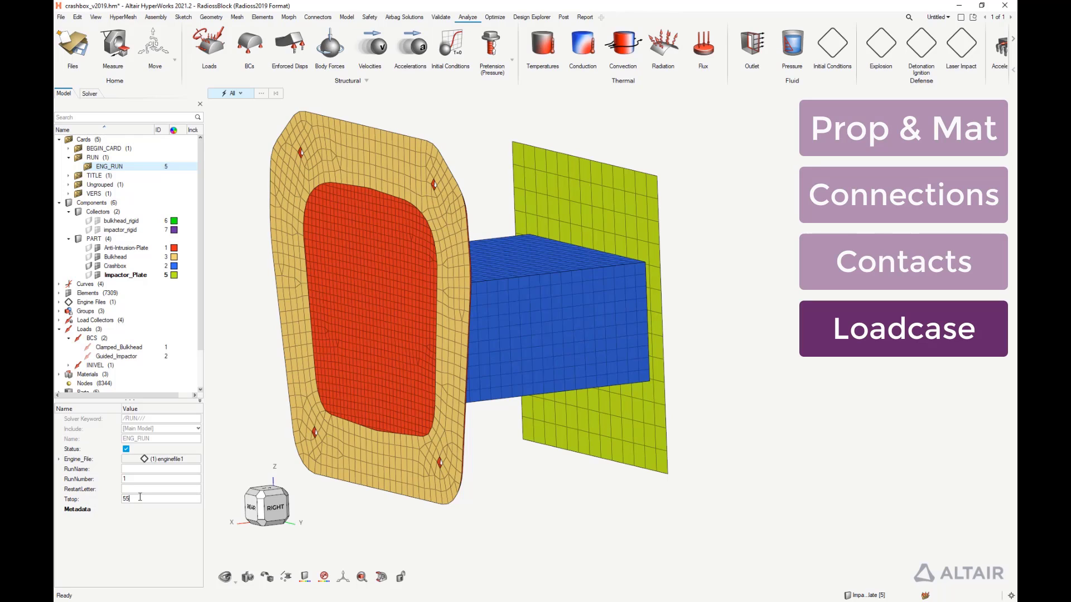
click(148, 469)
text(v2019)
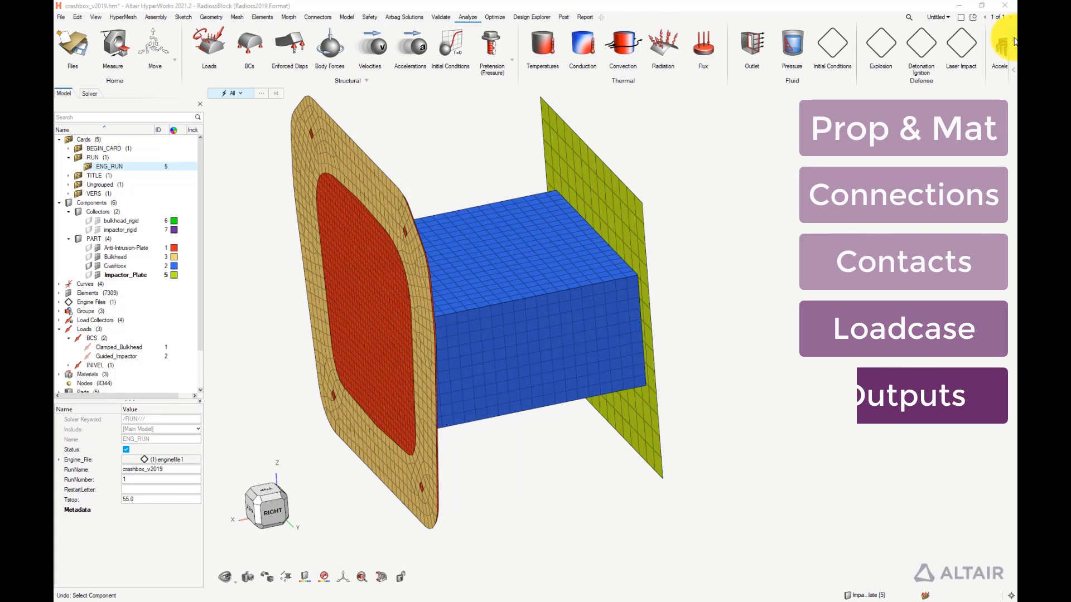
Define an infinite-plane cross section named crashbox_section with the Crashbox as its component
click(1013, 40)
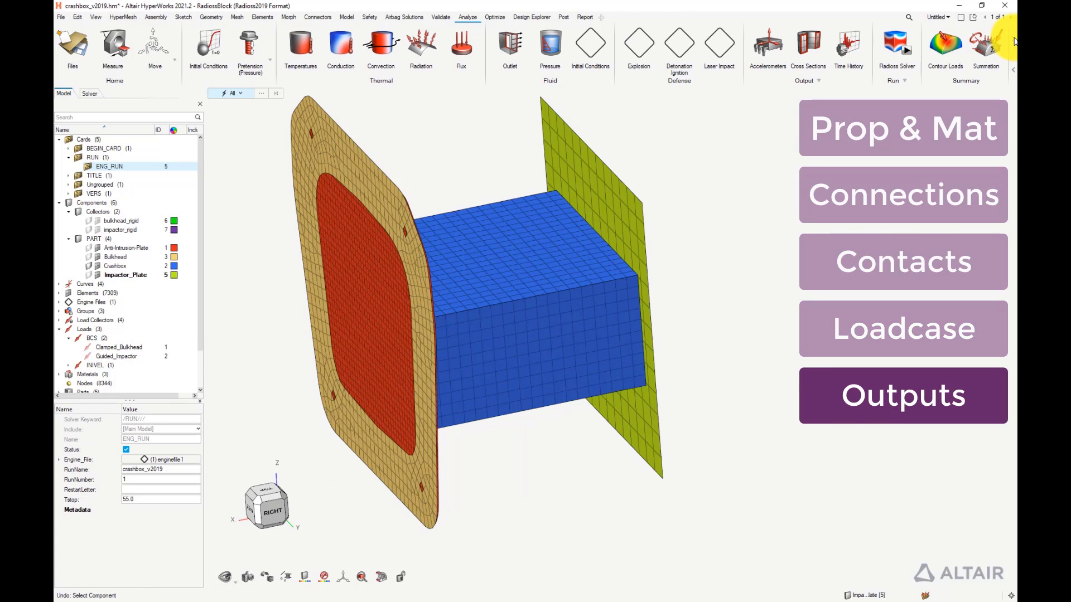
click(808, 45)
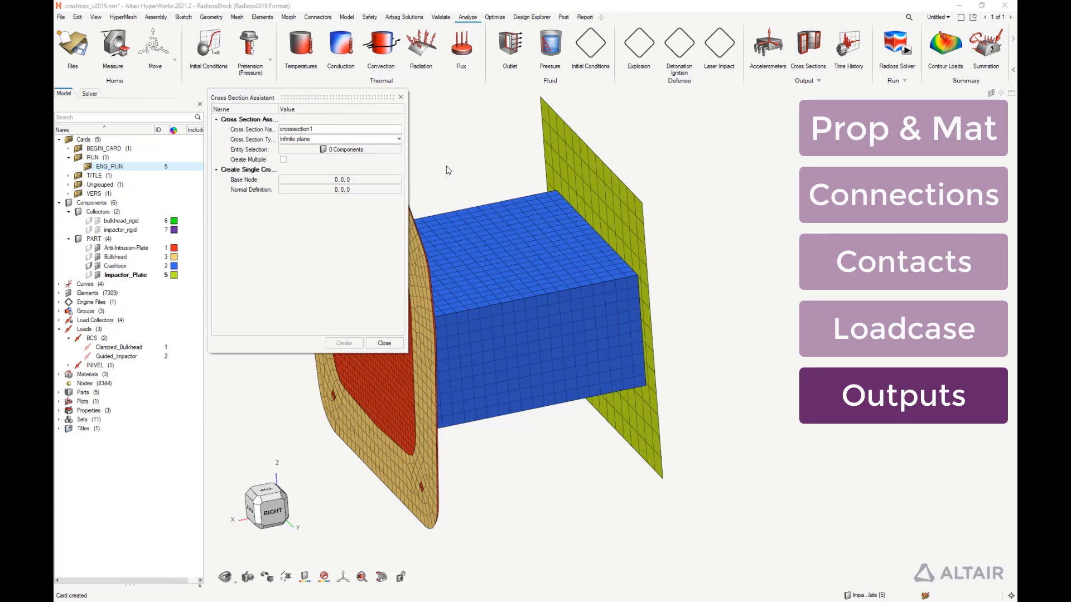
double_click(294, 128)
text(cr)
click(340, 150)
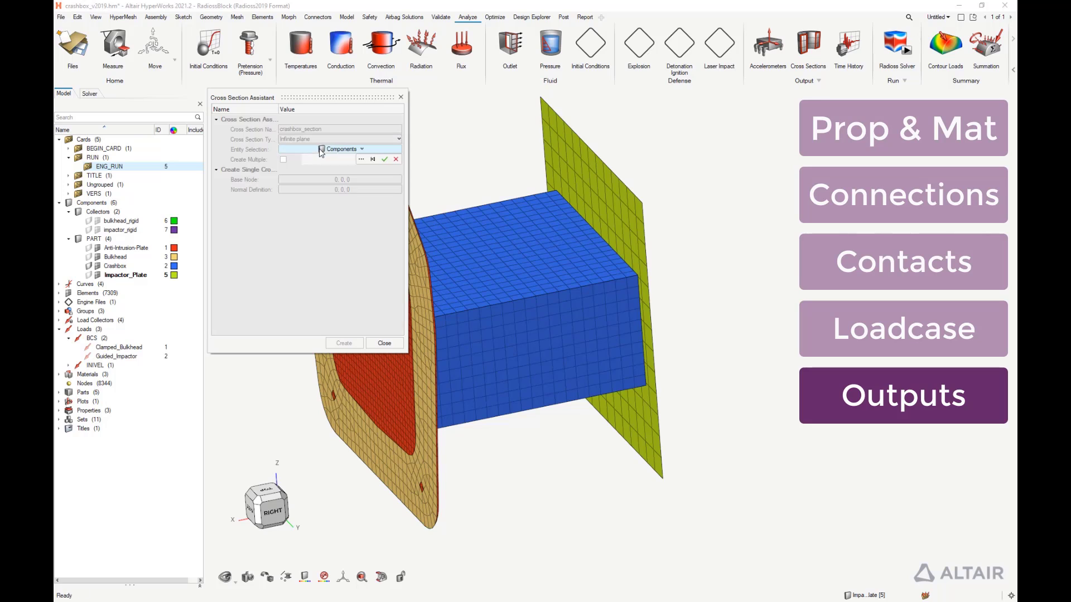
click(502, 270)
click(384, 160)
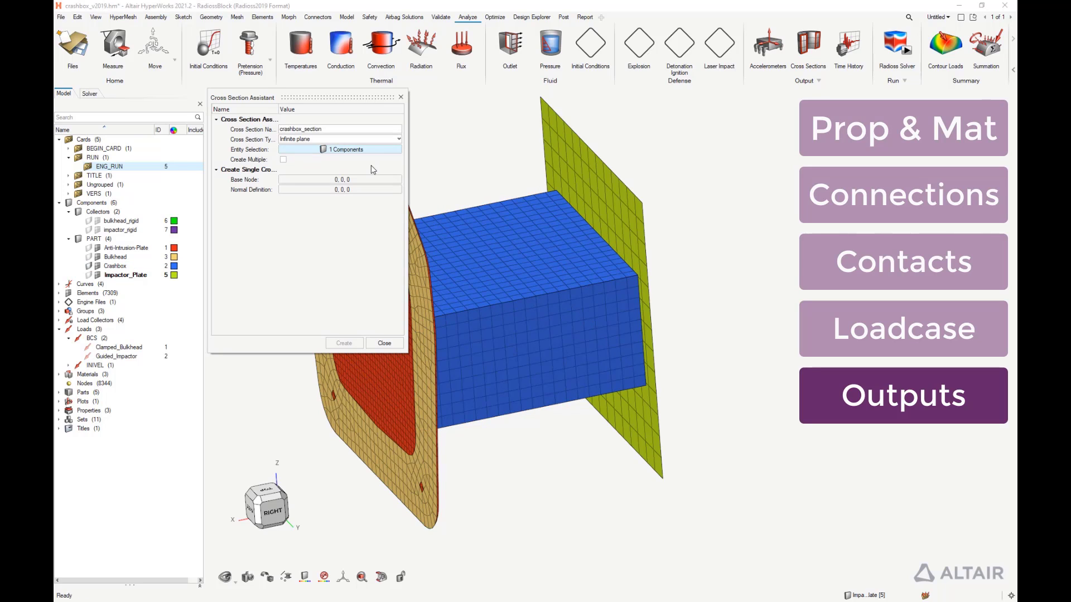
Create the cross section with its base node on the Crashbox's upper face near the impactor end and normal -1, 0, 0
click(346, 179)
click(284, 179)
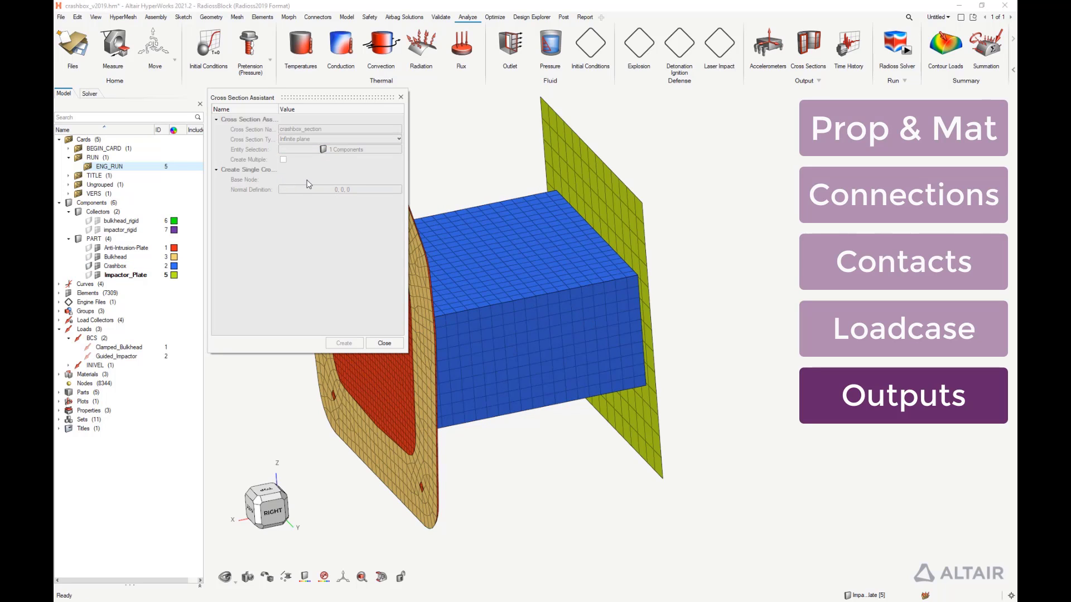
click(560, 236)
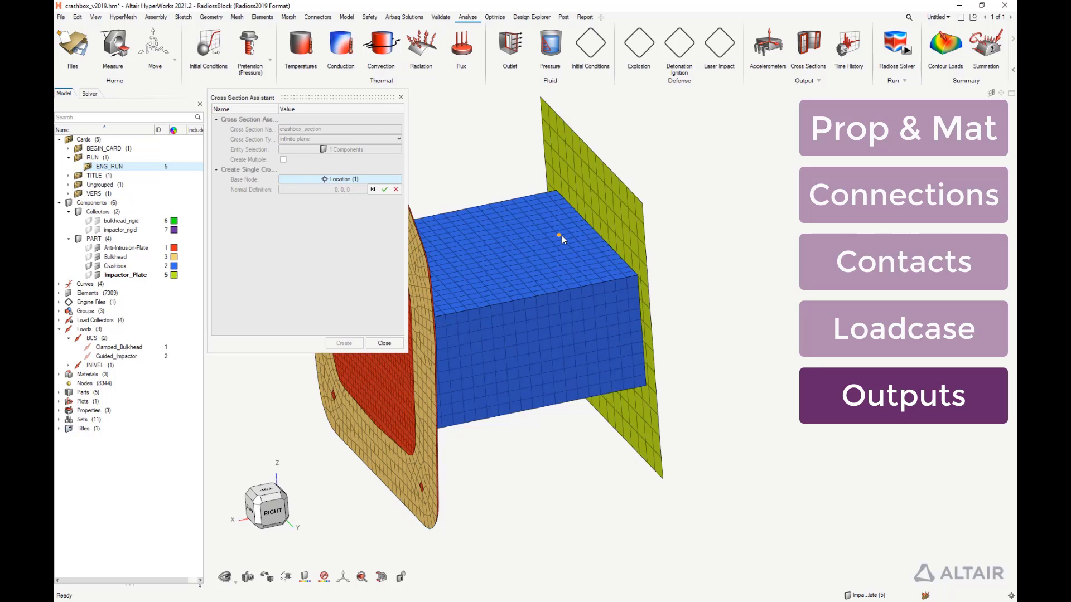
click(384, 189)
click(290, 190)
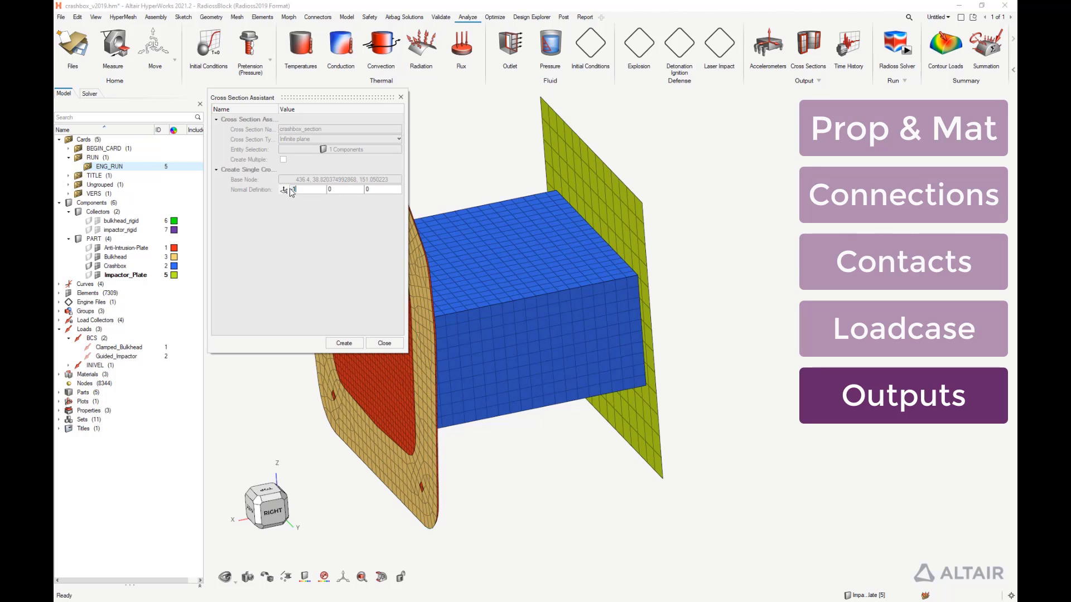
click(345, 346)
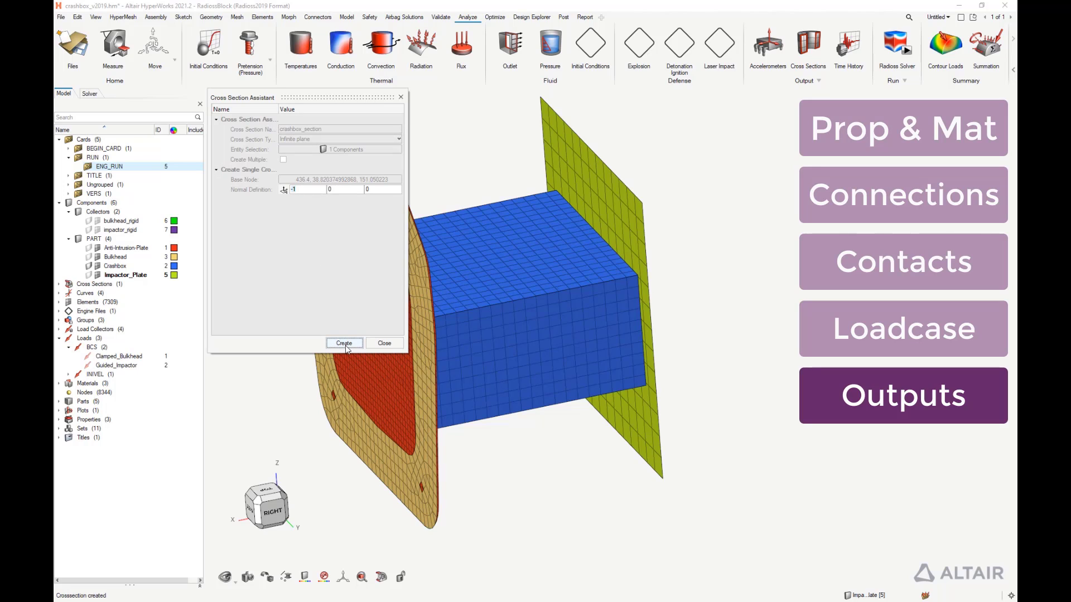
click(384, 343)
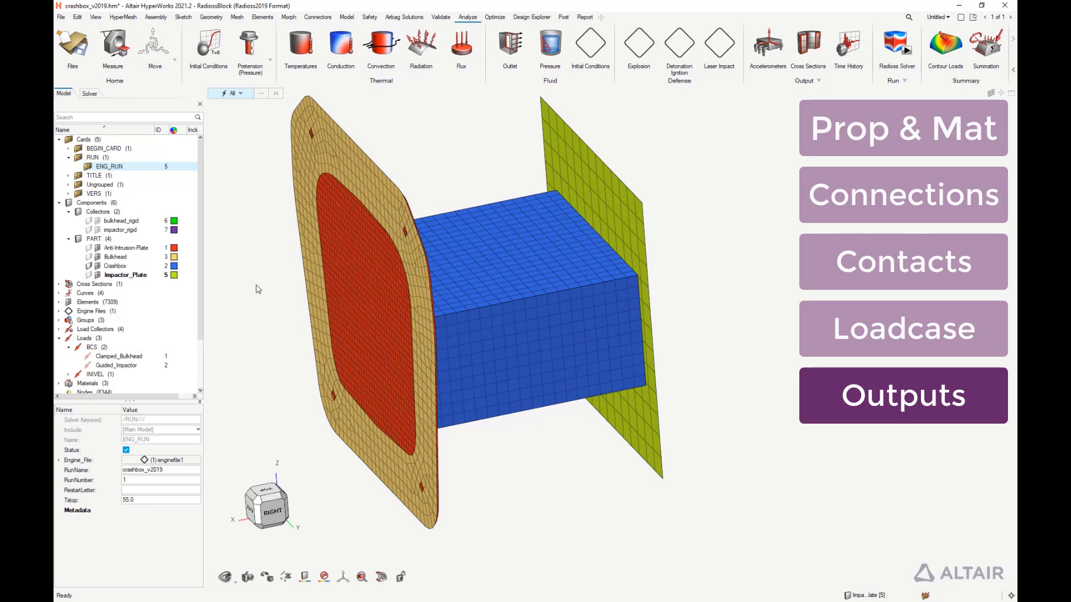
Review the crashbox_section cross section and examine the TH/SECTIO output block listed in the model
click(58, 284)
right_click(93, 293)
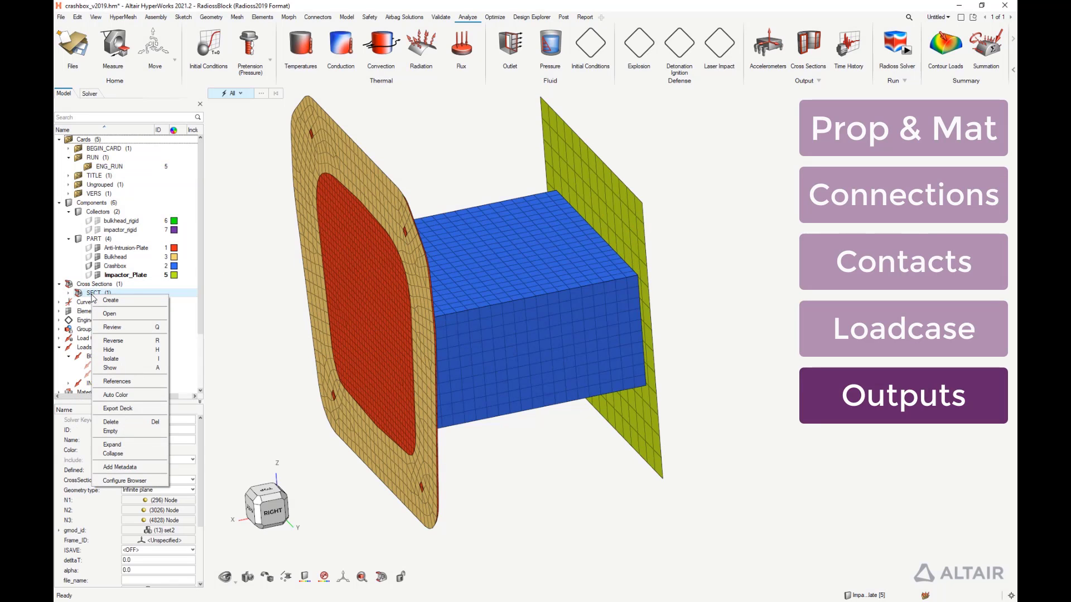
click(120, 329)
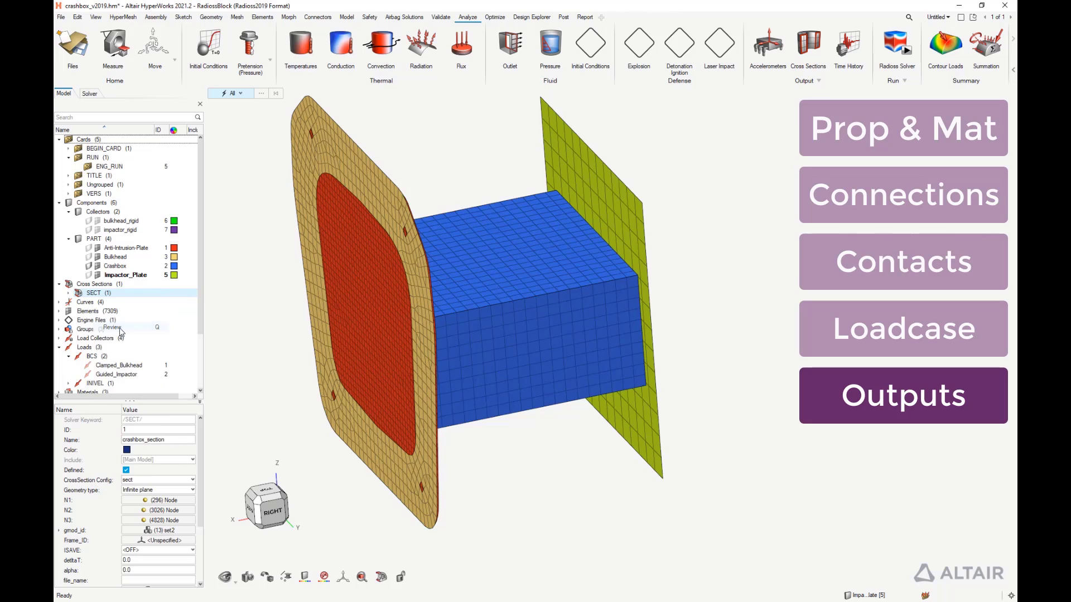
key(Escape)
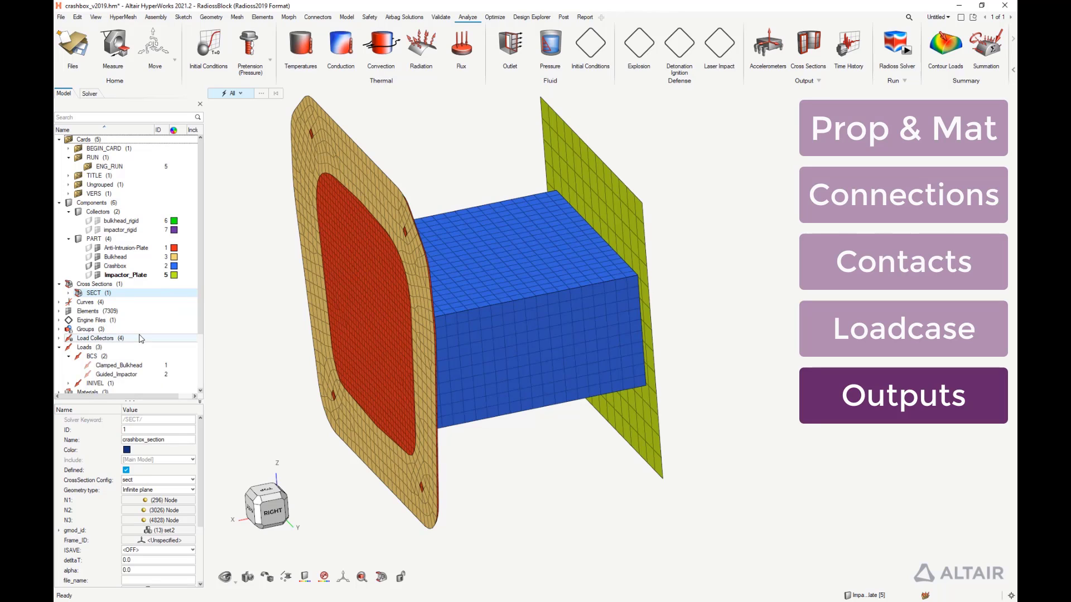
drag(199, 276, 199, 333)
click(58, 338)
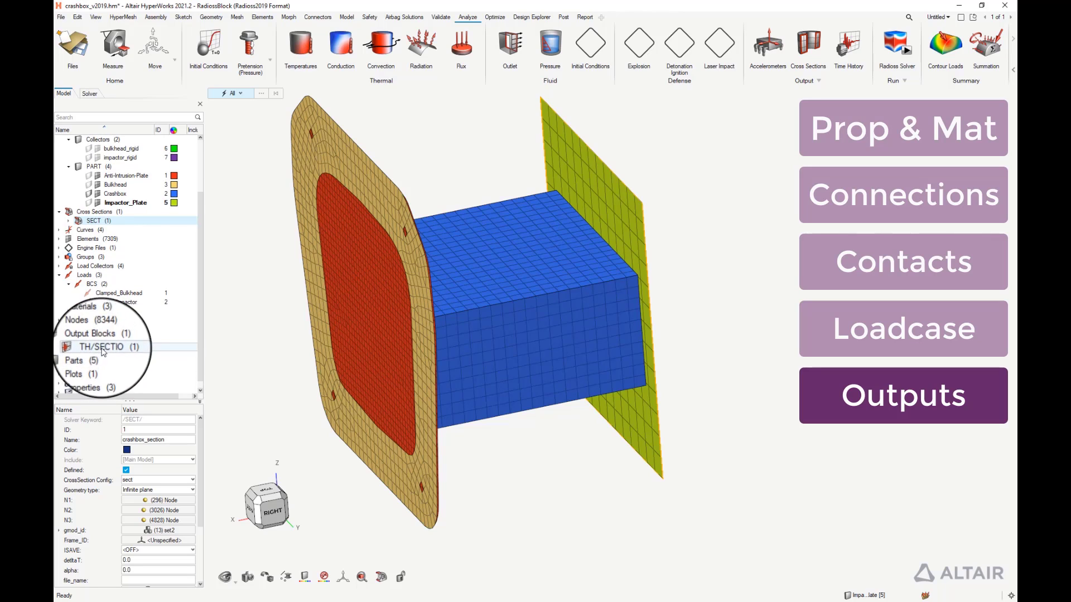
click(68, 347)
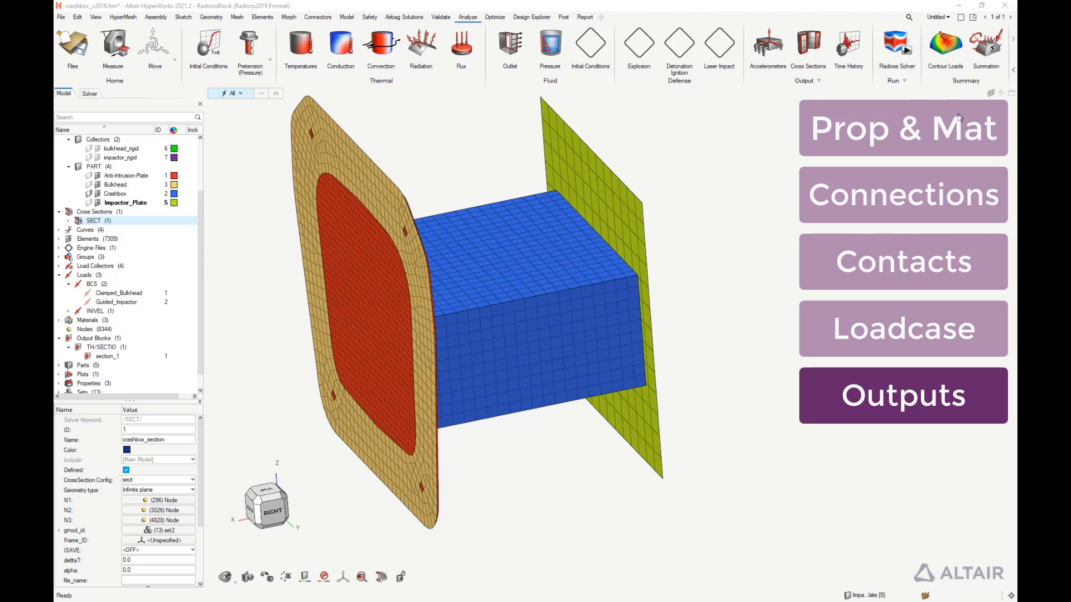
Create a time history output block named TH INTER with Groups as its entity type
click(848, 37)
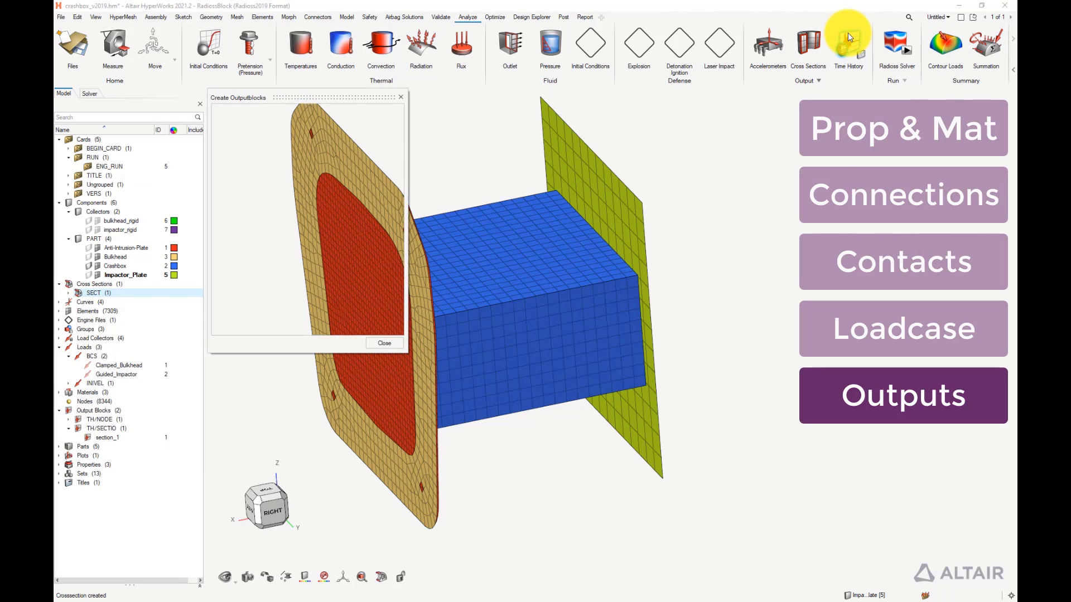
click(321, 180)
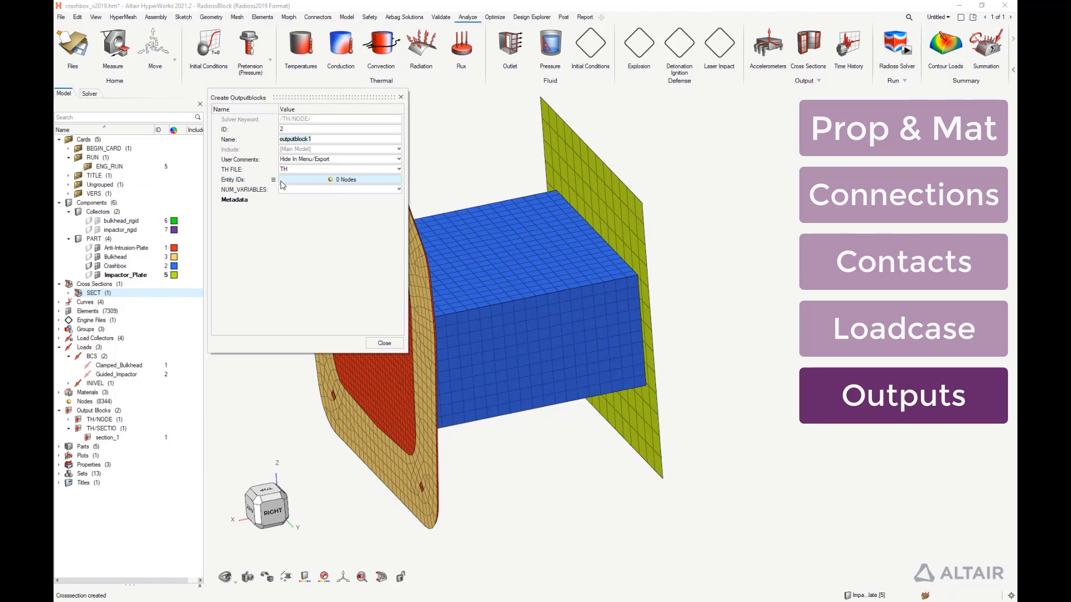
click(302, 183)
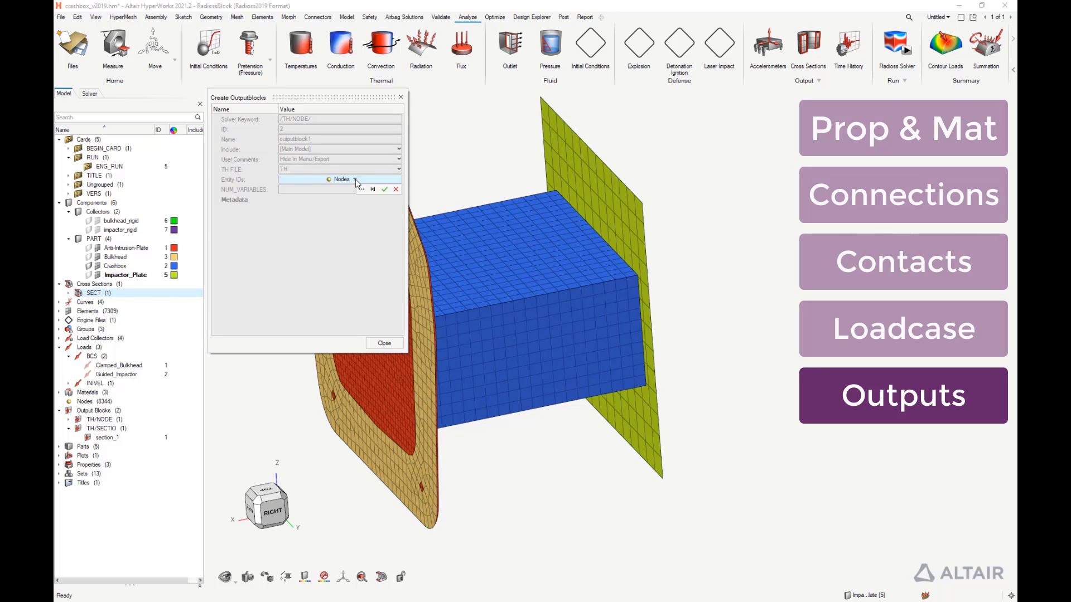
click(355, 180)
click(306, 249)
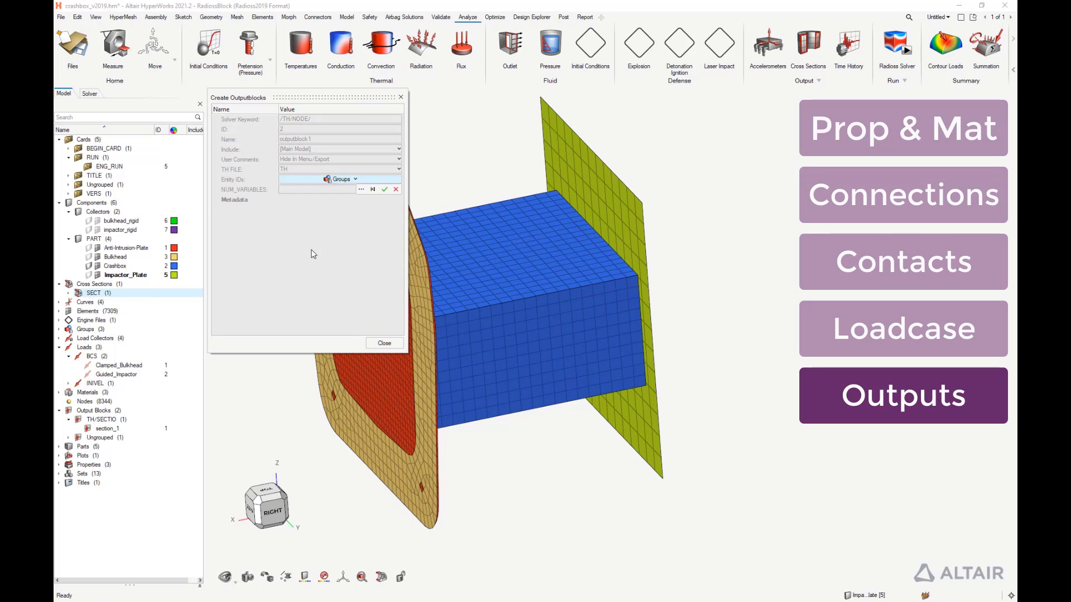
double_click(323, 139)
text(TH INTER)
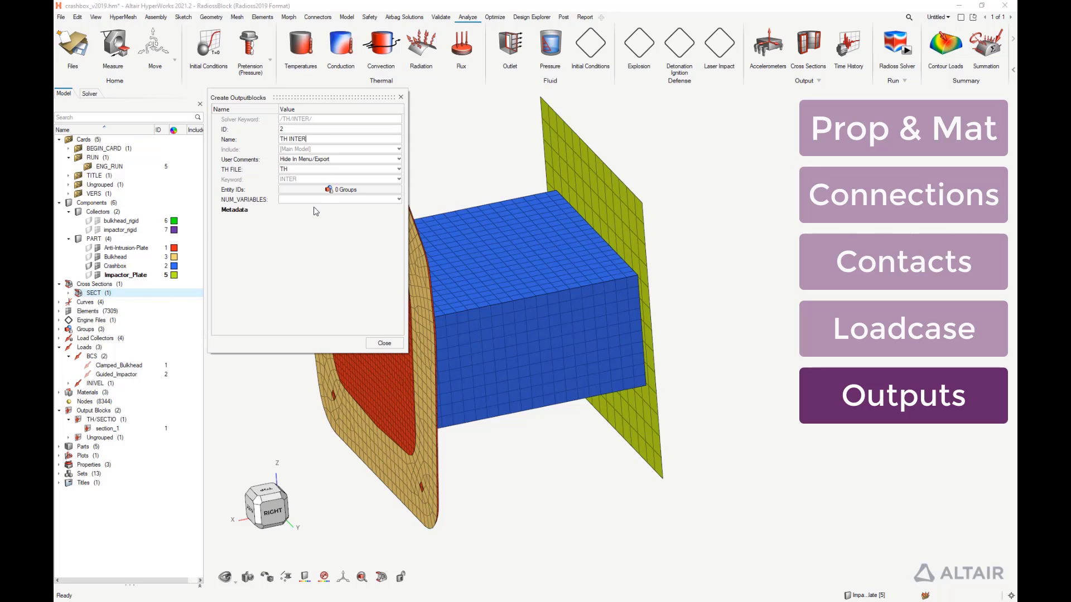
Assign the aip_vs_bulkhead and impactor_vs_crashbox contact groups to the TH INTER output block
click(338, 190)
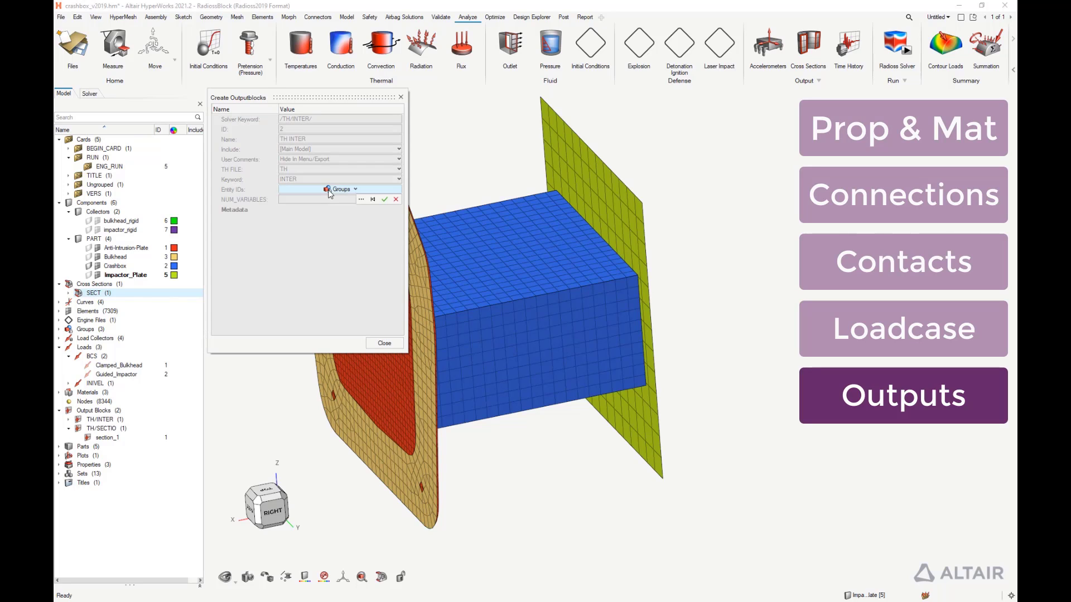
click(360, 199)
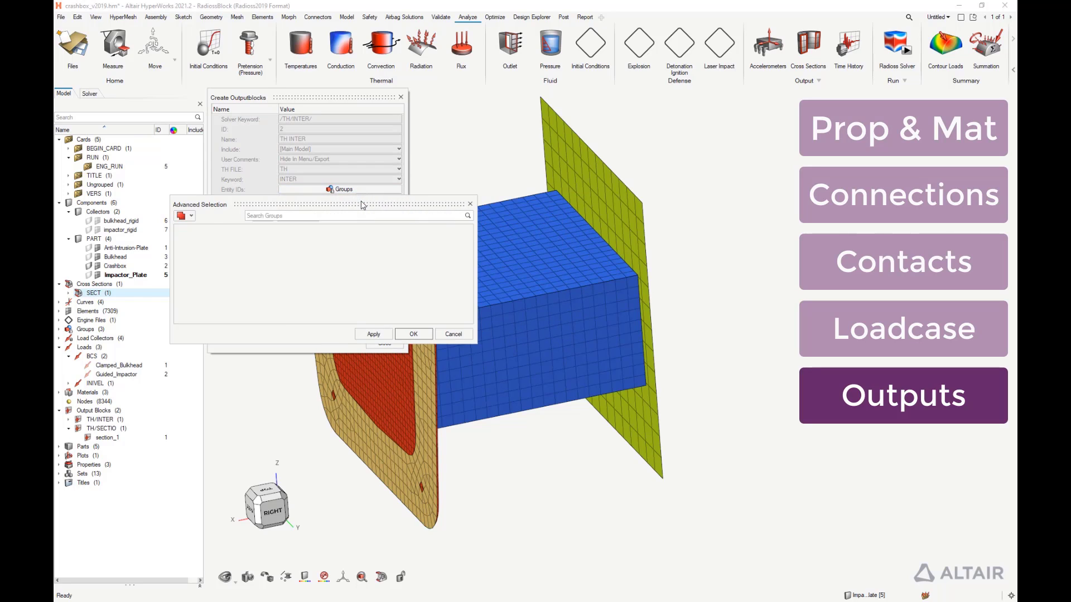
click(216, 248)
shift+click(222, 258)
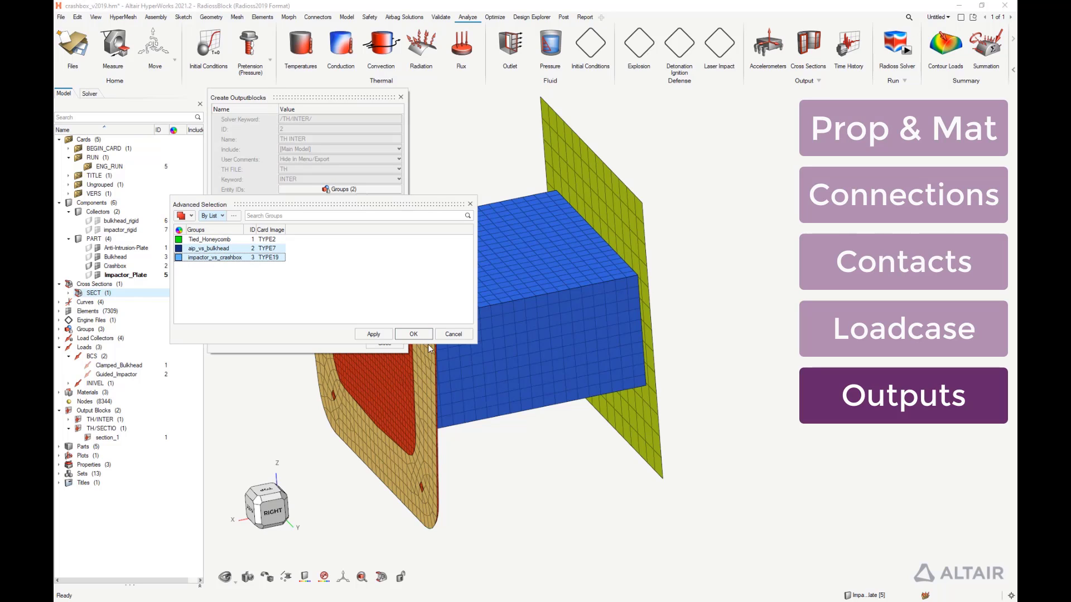
click(385, 335)
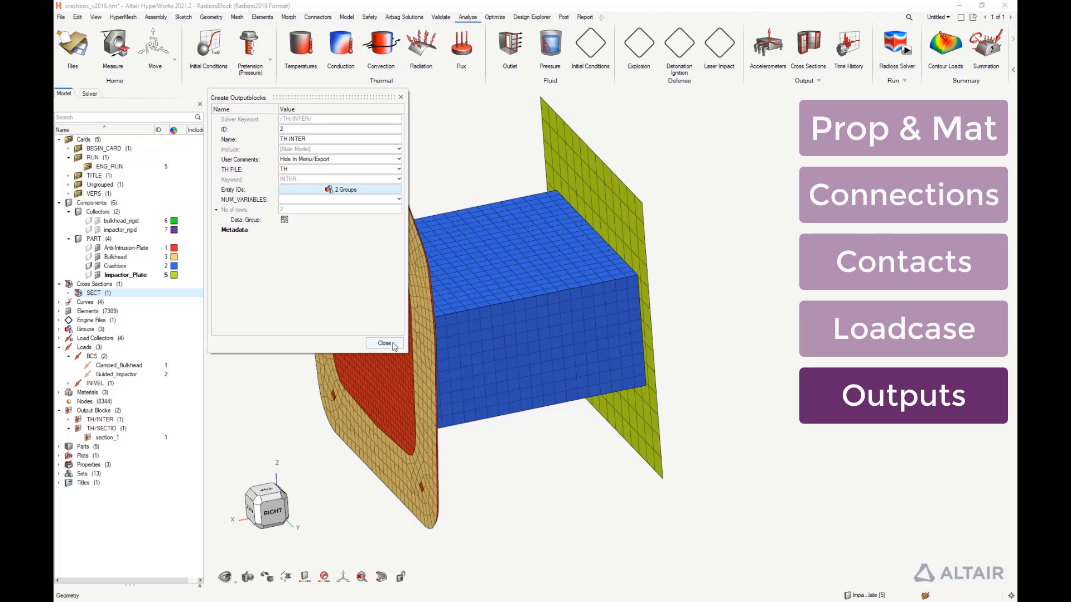
click(384, 343)
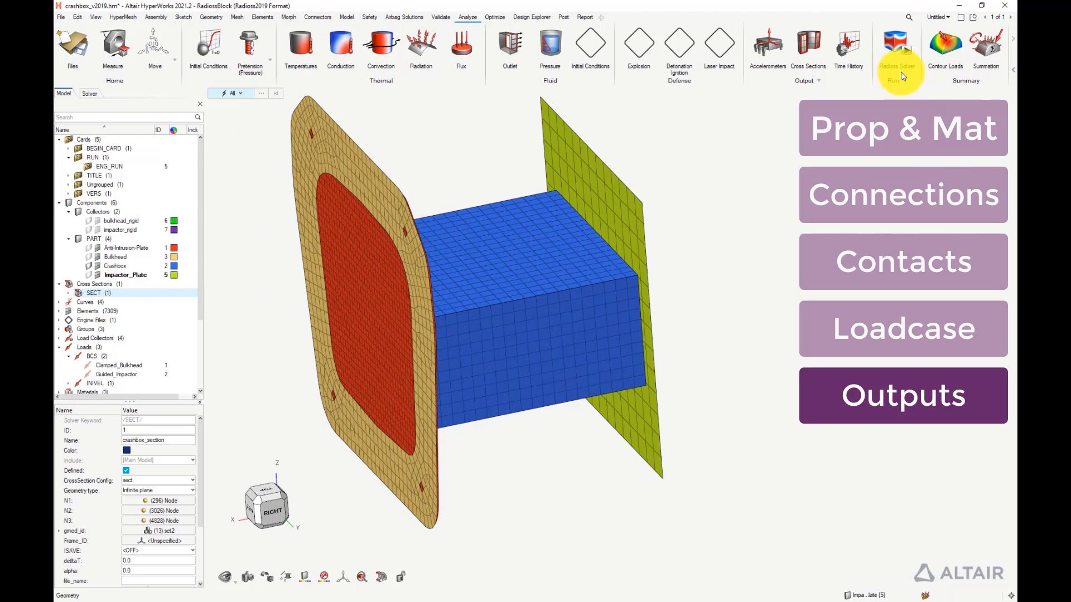
Create a time history output block named TH RBODY with Elements as its entity type and the keyword RBODY
click(850, 46)
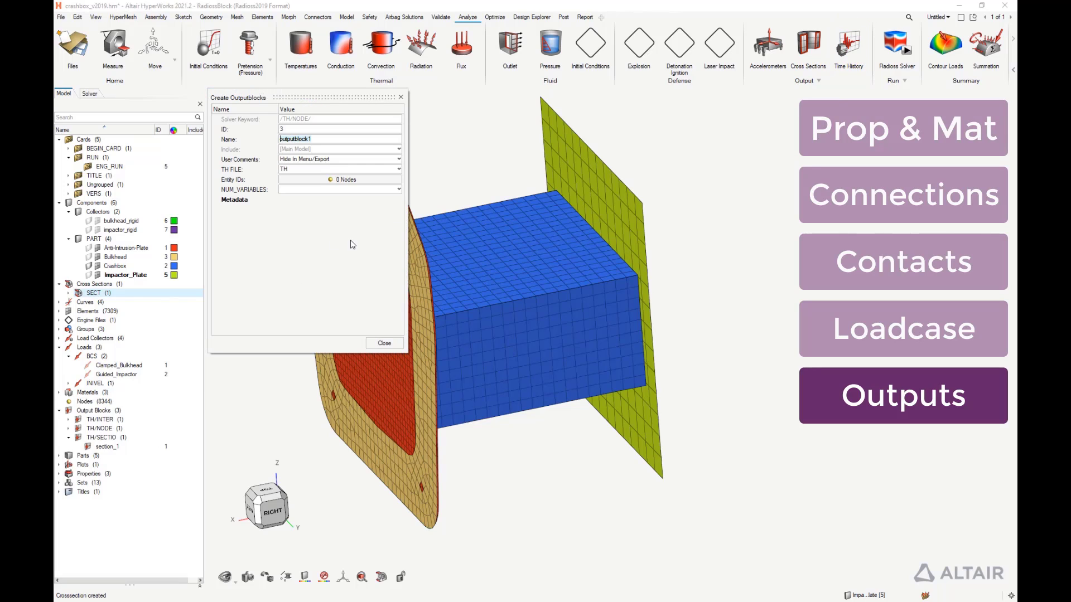
click(322, 140)
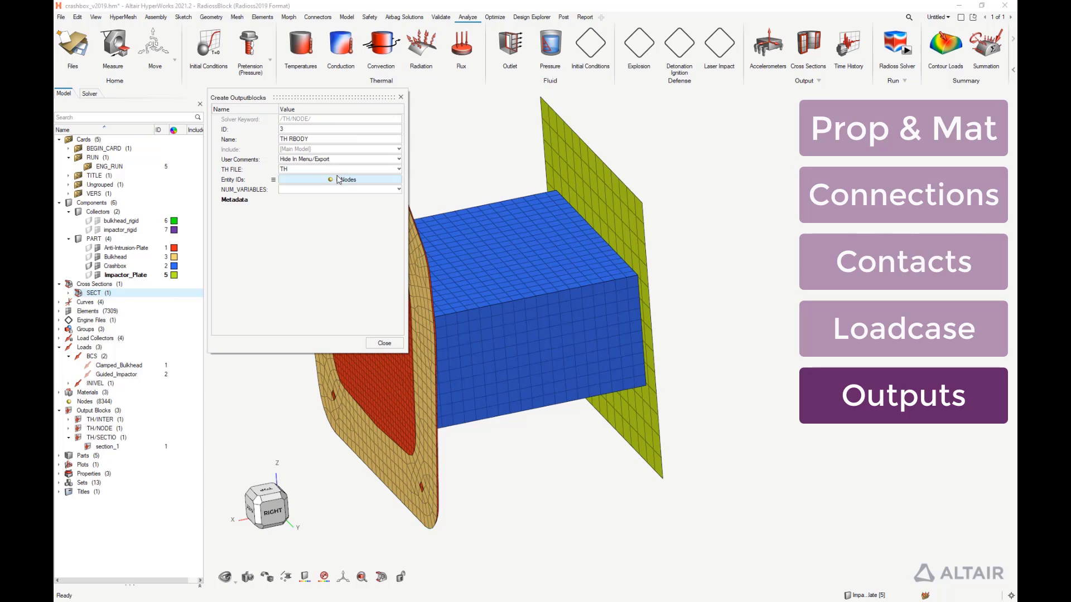
click(331, 180)
click(354, 180)
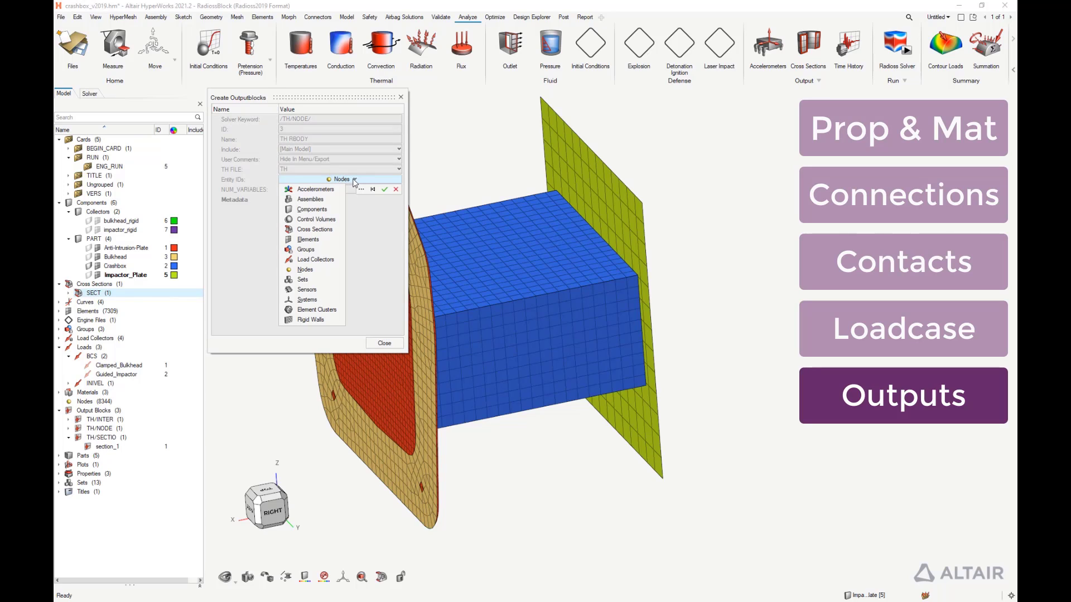
click(310, 240)
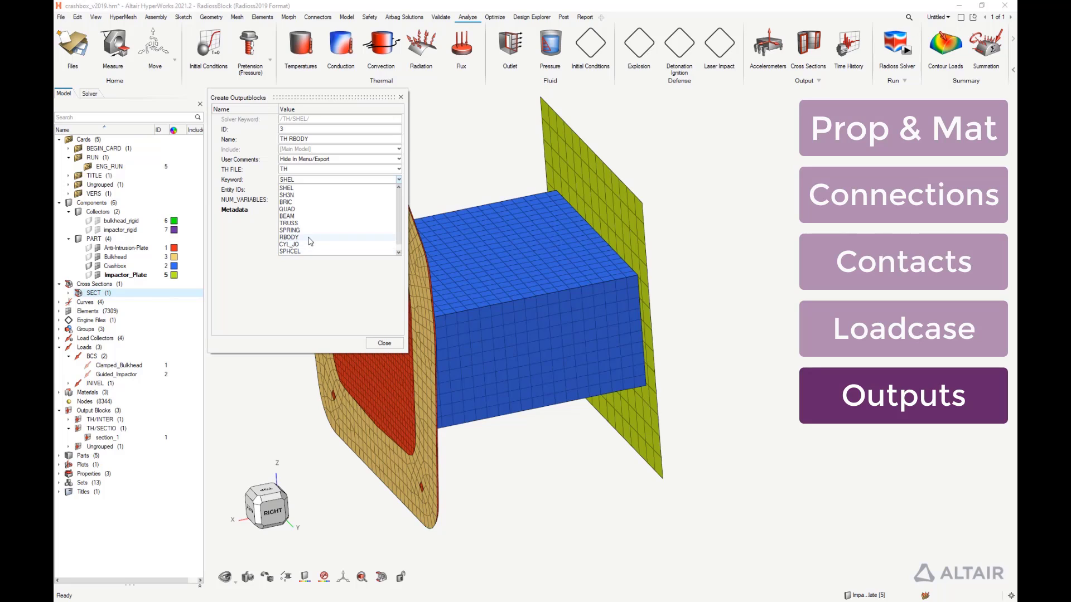
click(308, 238)
Assign the elements of the bulkhead_rigid and impactor_rigid components to the TH RBODY output block
click(338, 189)
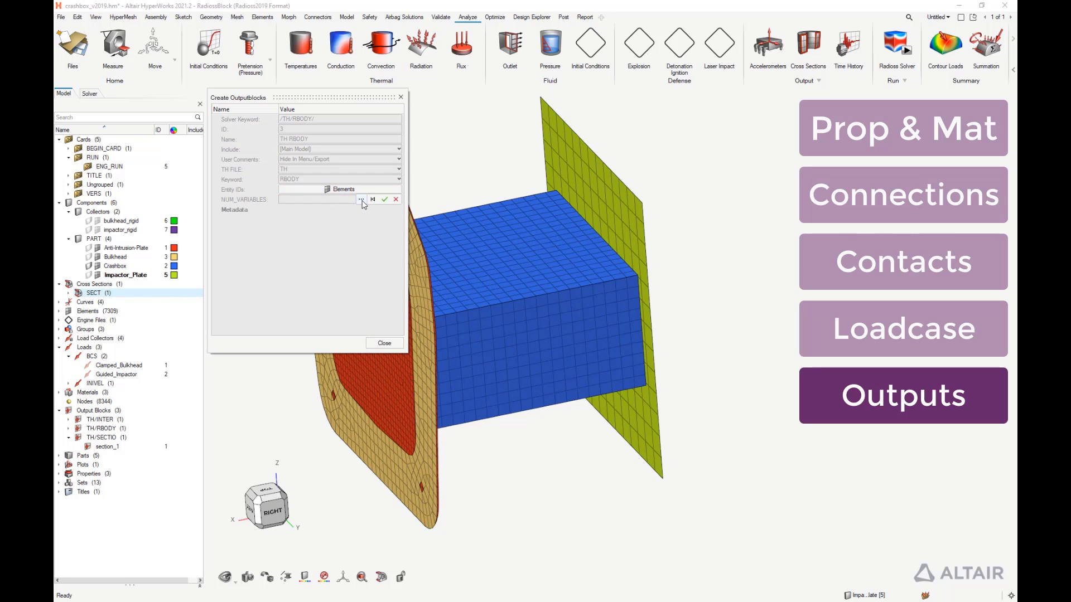
click(361, 199)
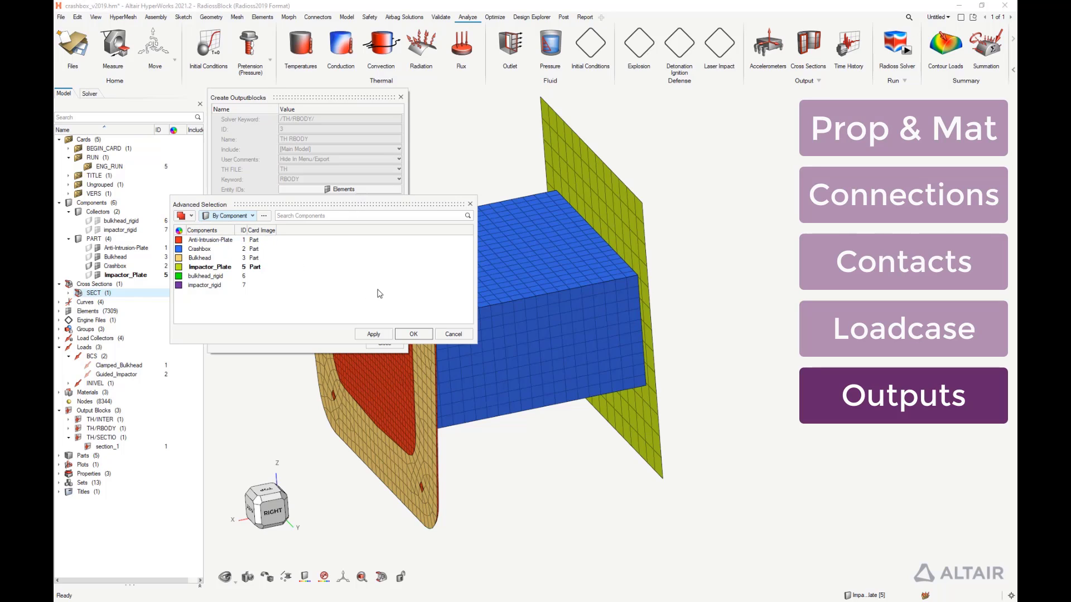
click(205, 276)
shift+click(205, 285)
click(413, 334)
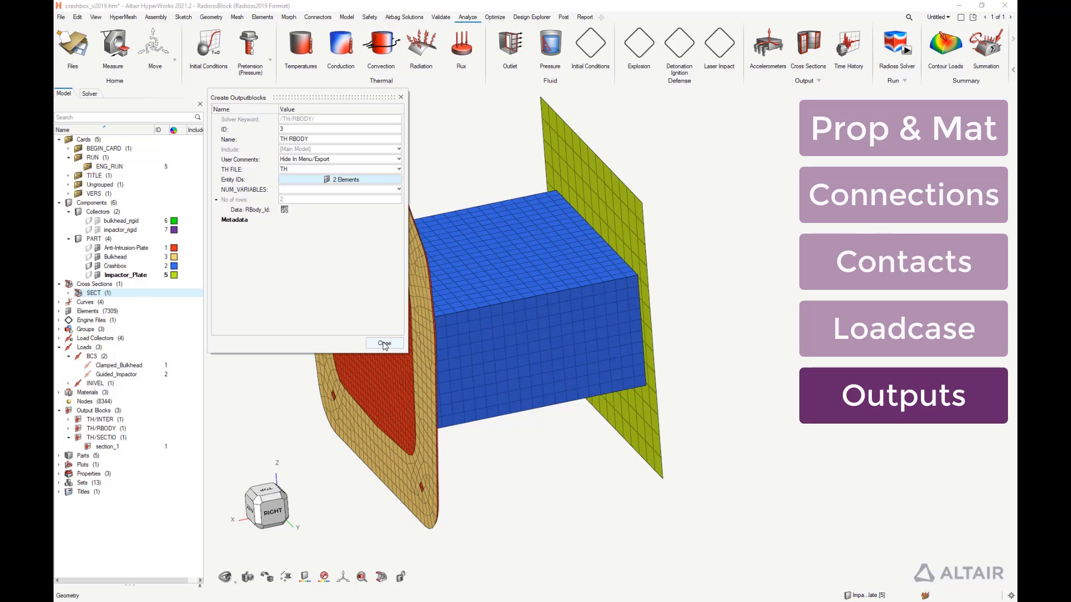
click(384, 343)
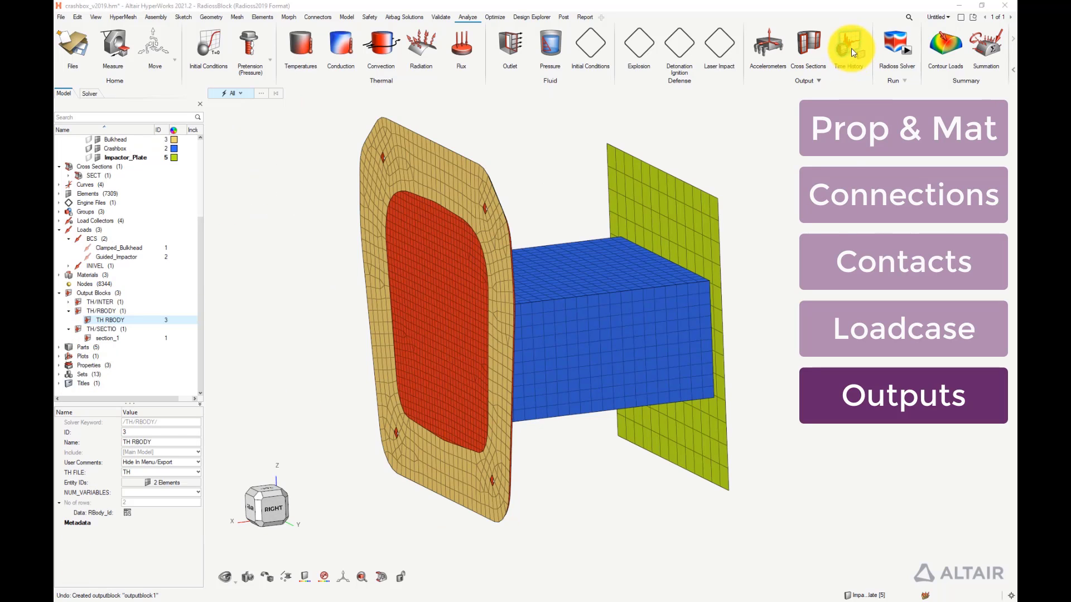
Create a time history output block named TH NODE and hide the Bulkhead, Anti-Intrusion-Plate and Impactor_Plate elements
click(843, 47)
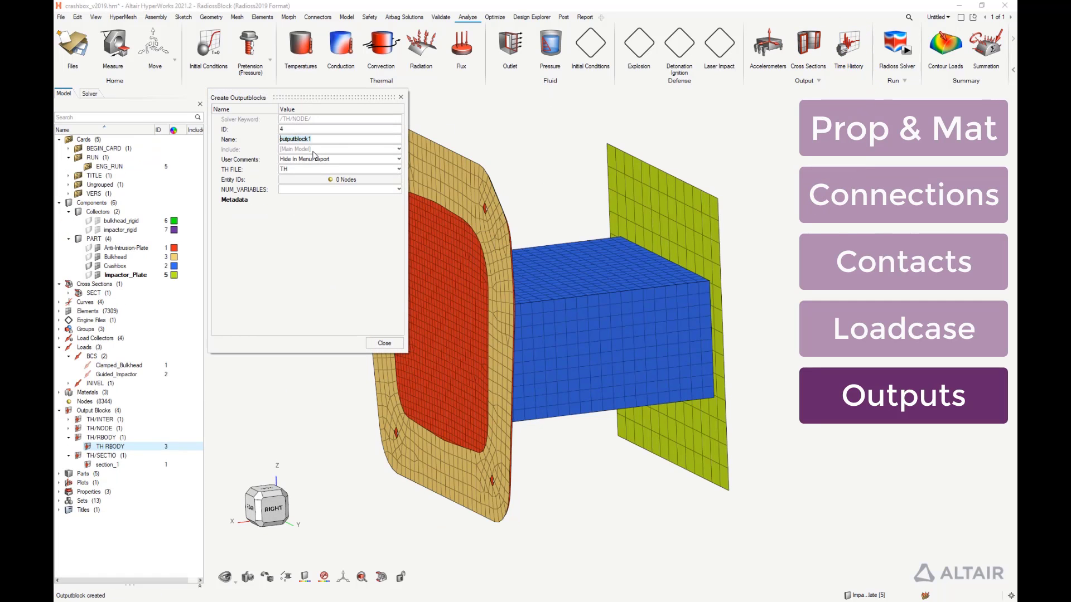
text(TH NODE)
click(330, 179)
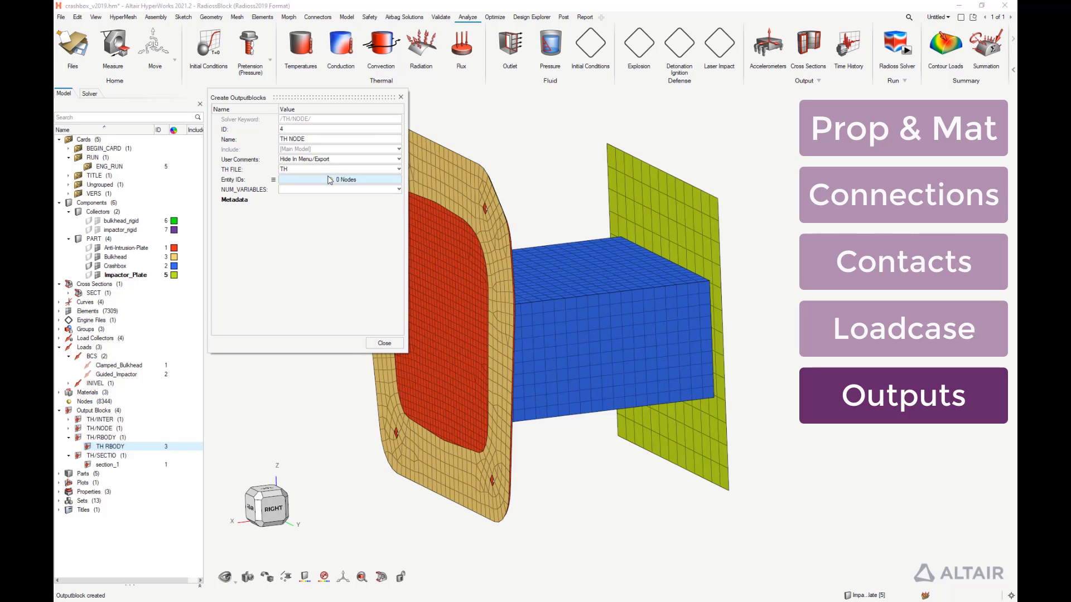
click(98, 257)
click(98, 247)
click(97, 275)
middle_drag(808, 363, 525, 326)
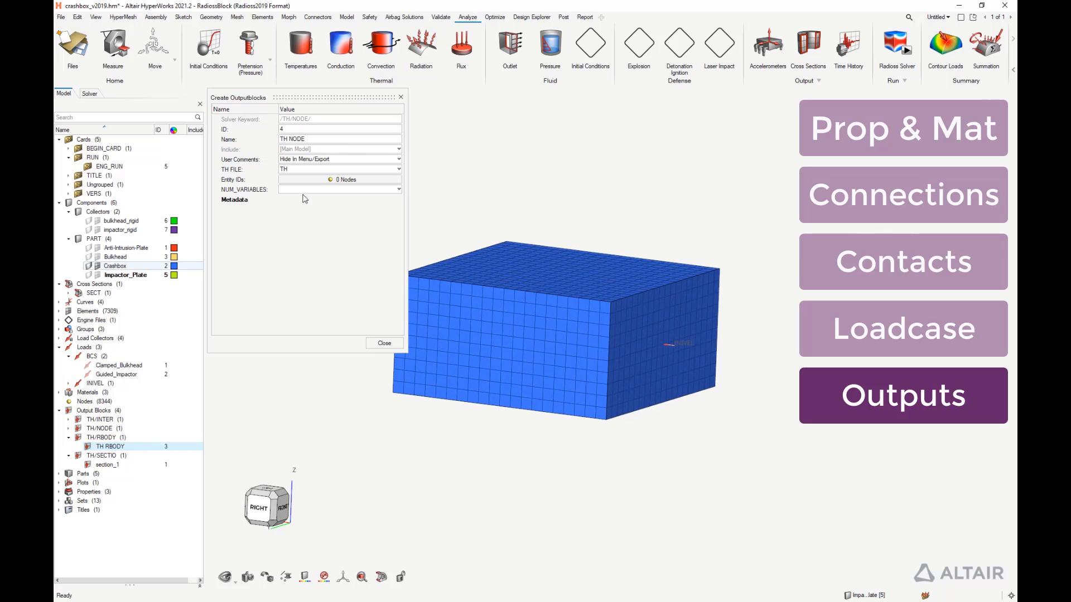
Assign node 2111 and the central node of the impactor_rigid component to the TH NODE output block
click(337, 180)
click(663, 344)
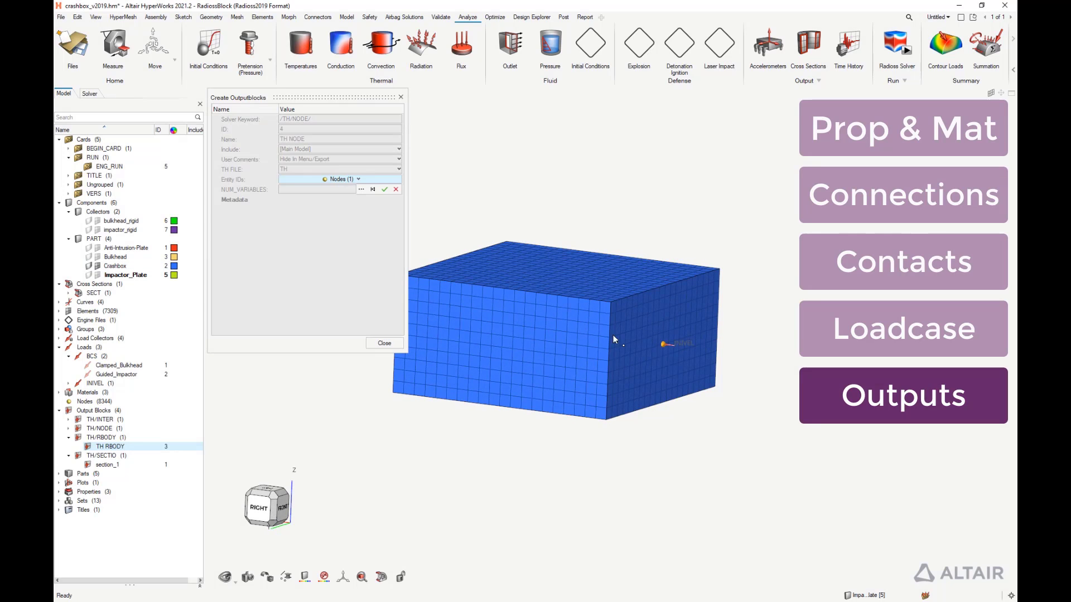
click(384, 189)
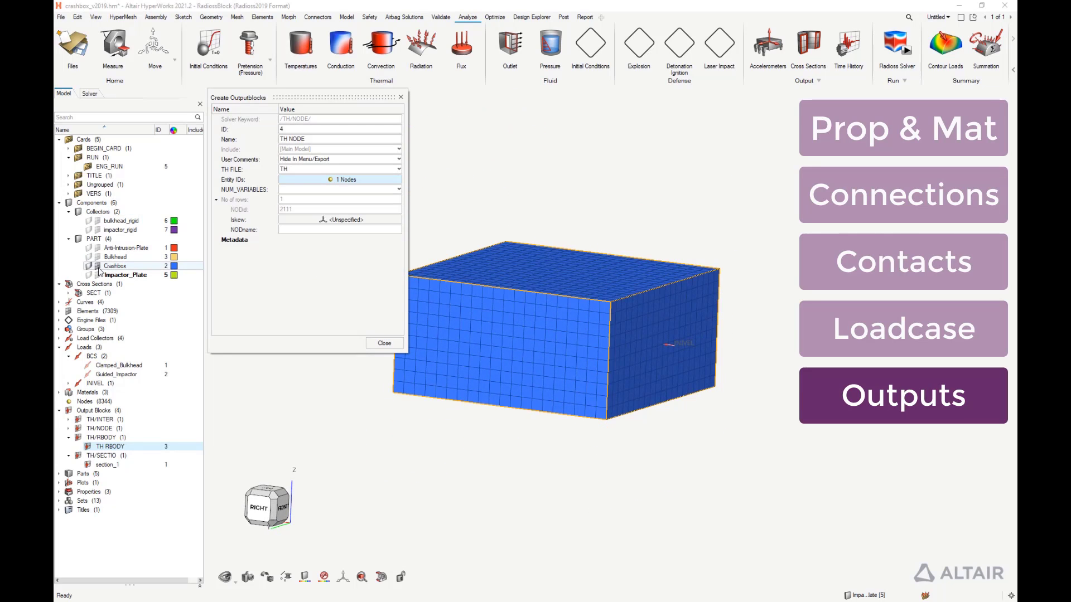
click(97, 230)
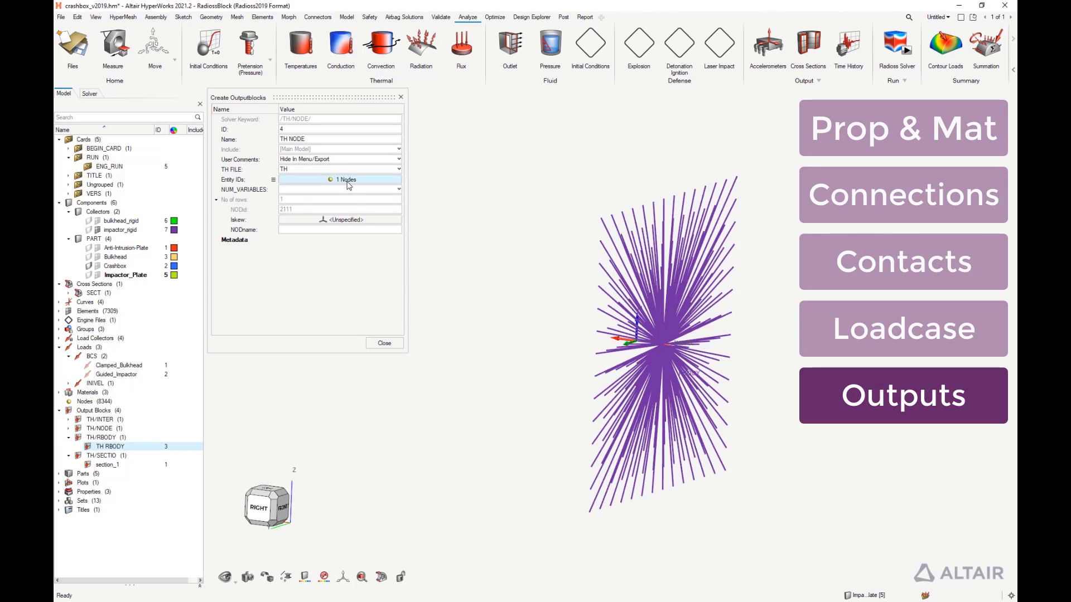
click(349, 181)
click(664, 345)
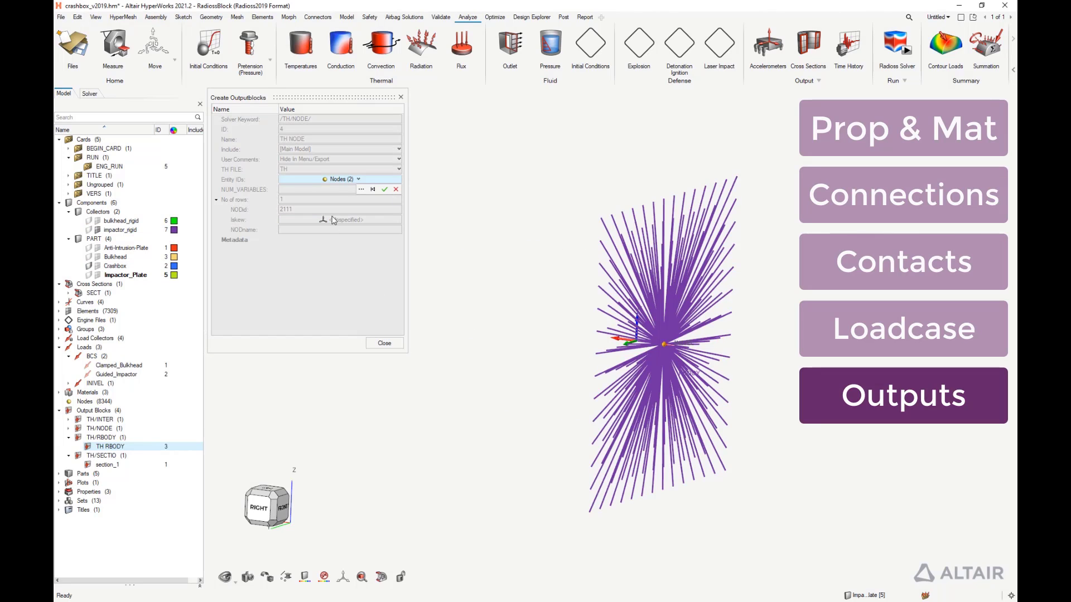
click(385, 190)
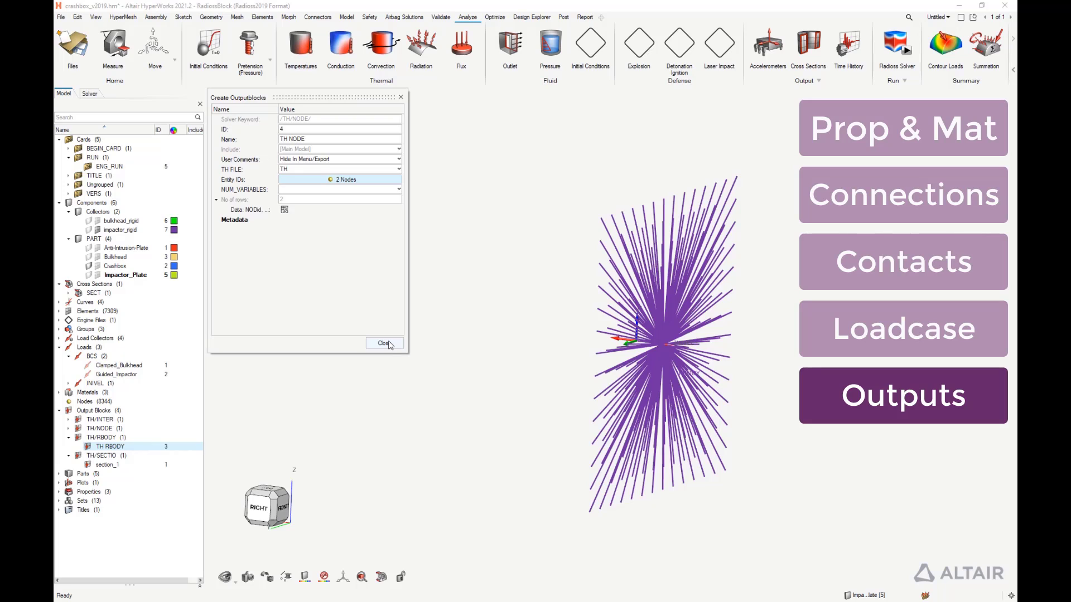
click(385, 343)
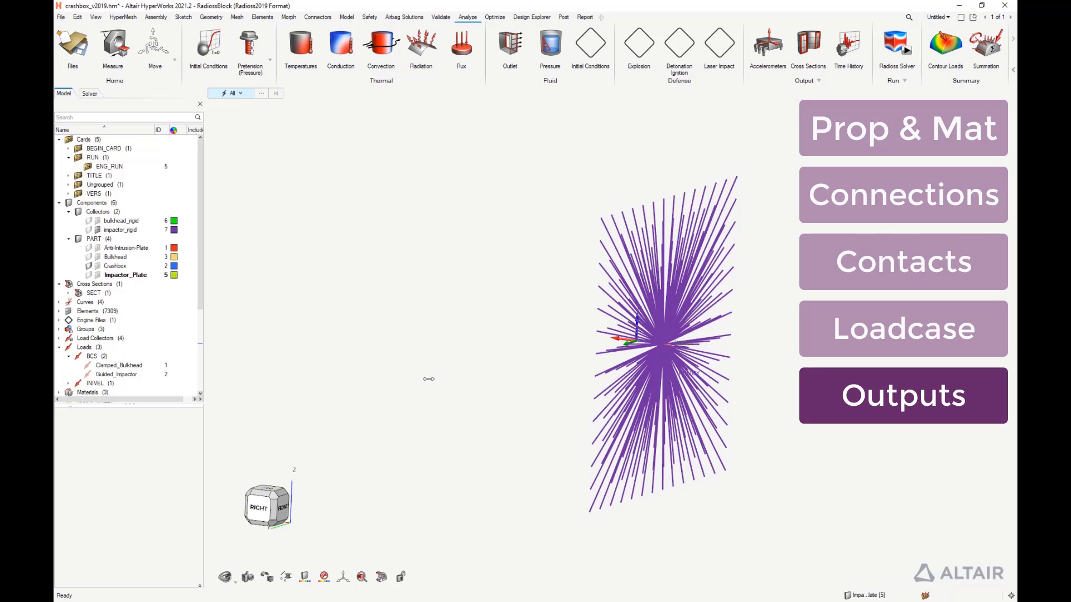
Create a time history output block named TH with Components as its entity type
click(858, 47)
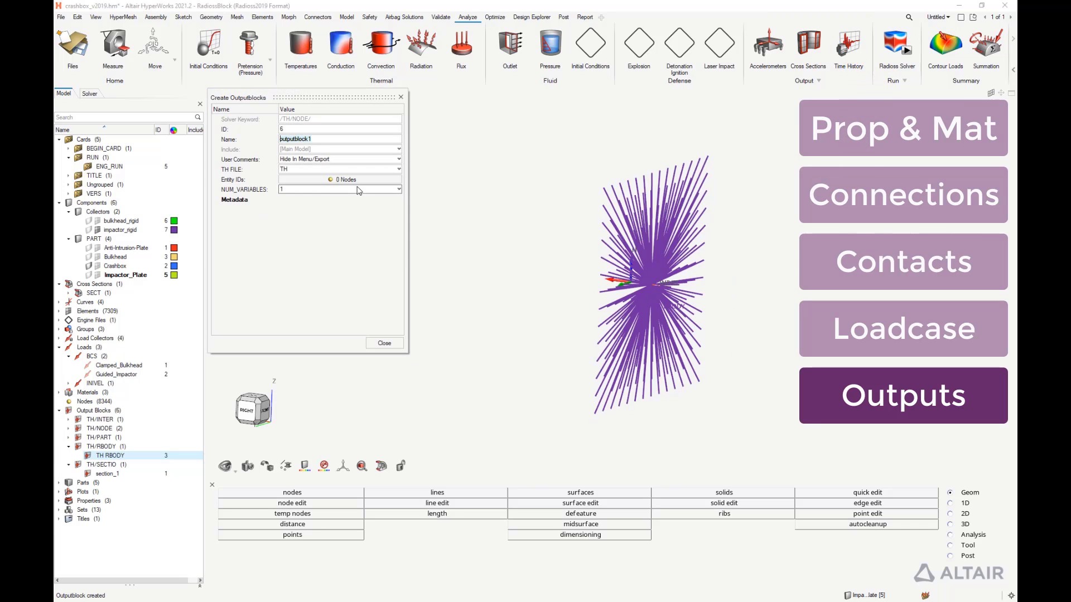
text(TH)
click(358, 141)
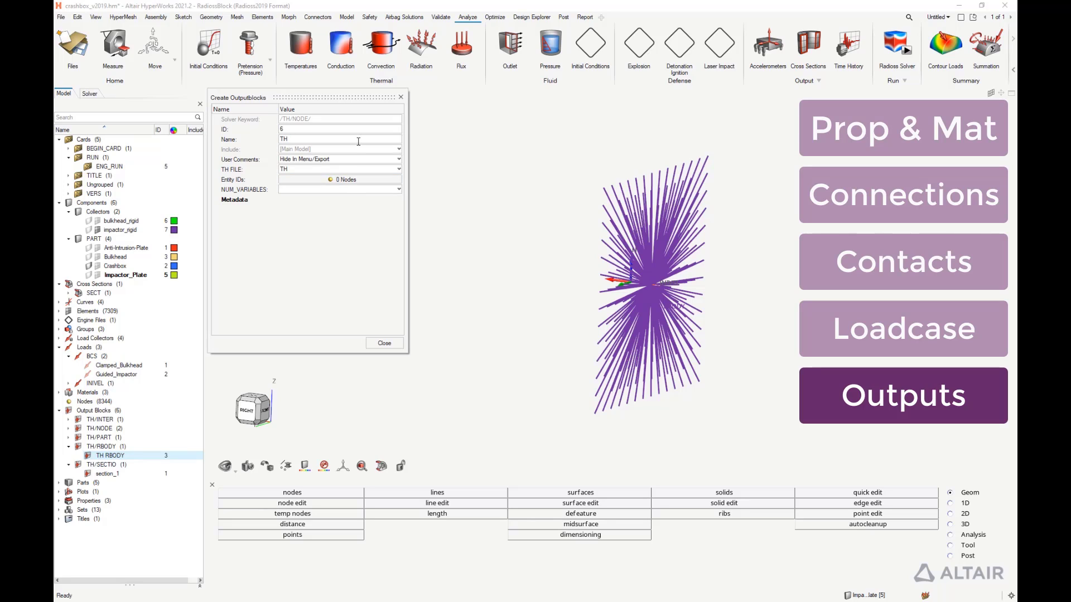
click(345, 180)
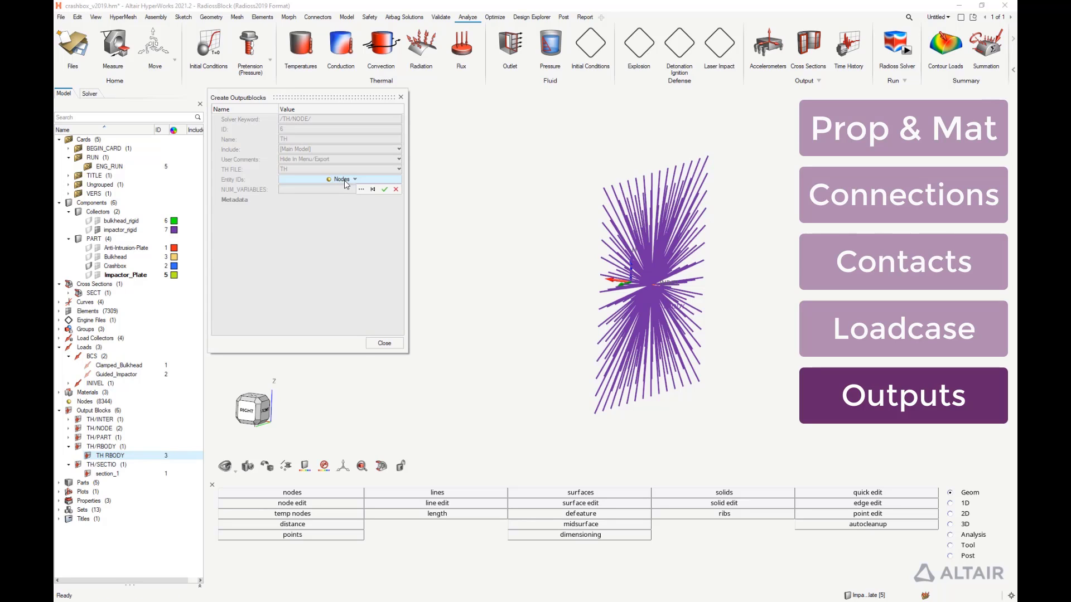
click(356, 179)
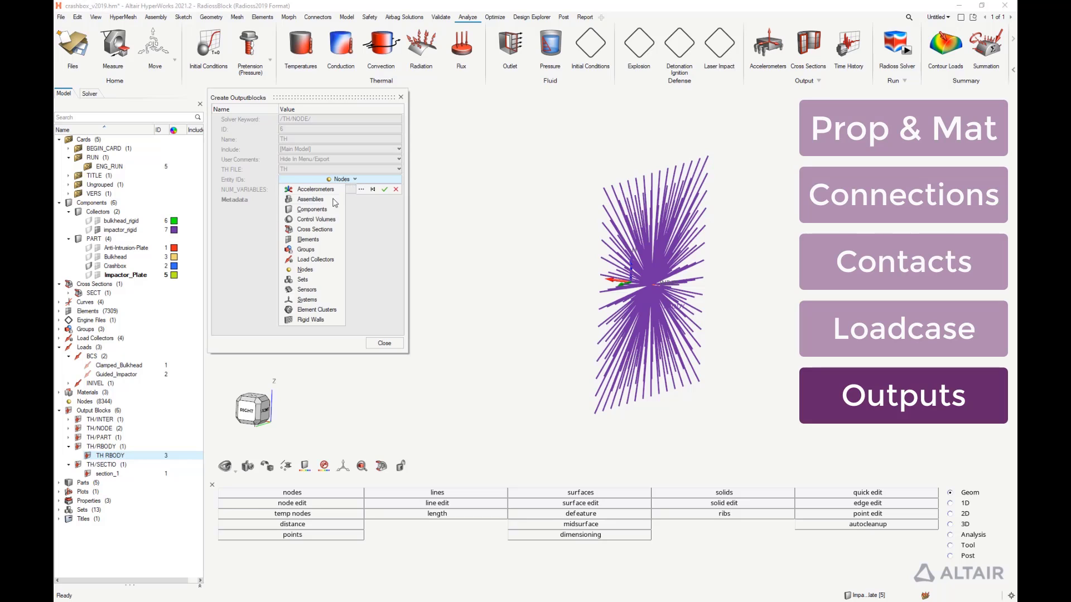
click(310, 207)
Show the Anti-Intrusion-Plate elements and assign the Anti-Intrusion-Plate and Crashbox components to the TH output block
click(115, 257)
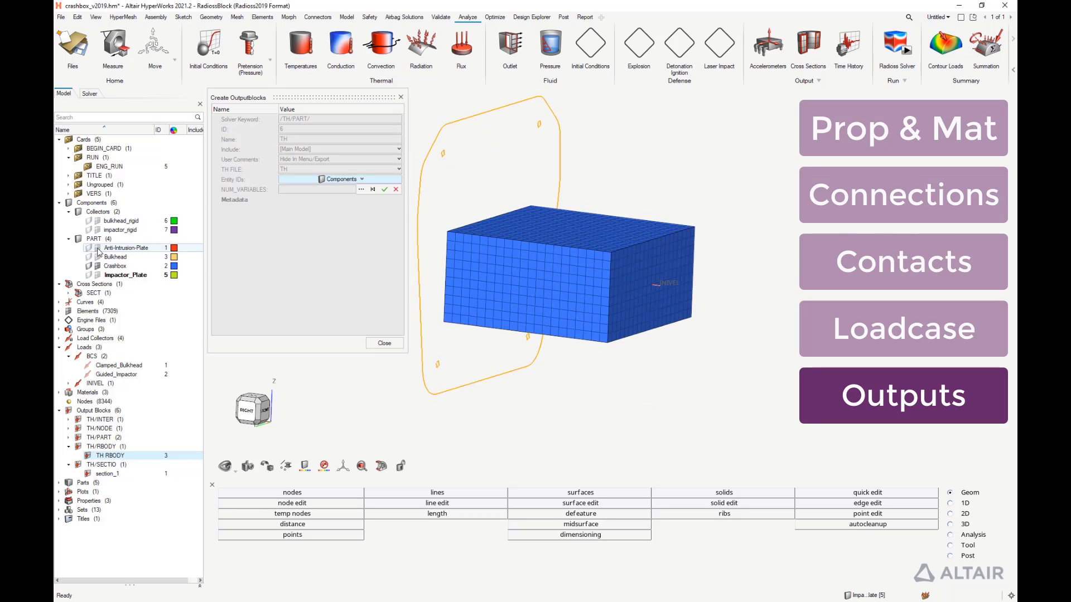
click(491, 208)
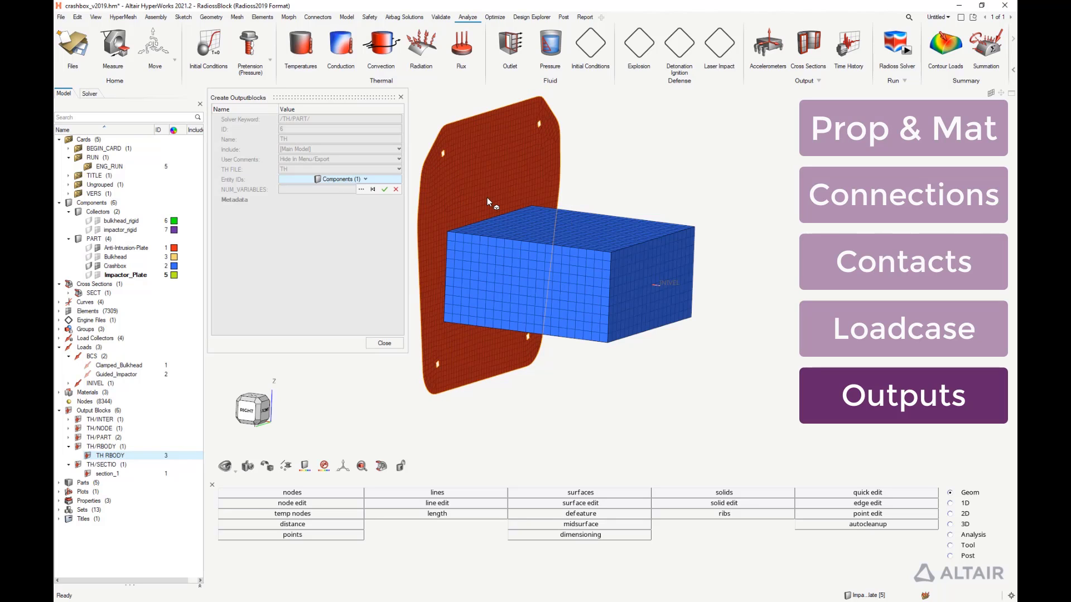
click(385, 190)
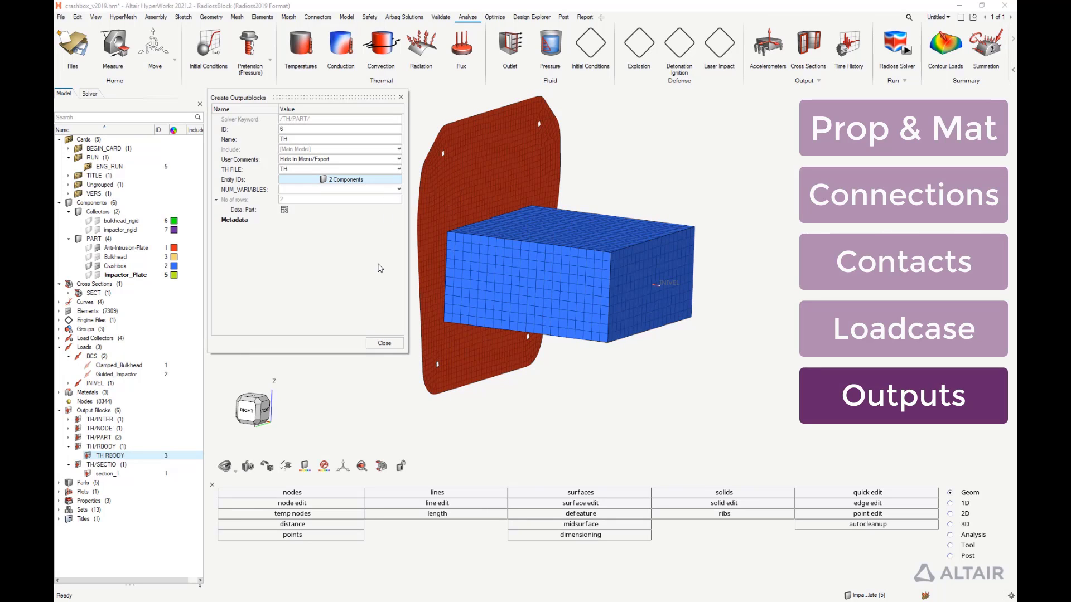
click(384, 343)
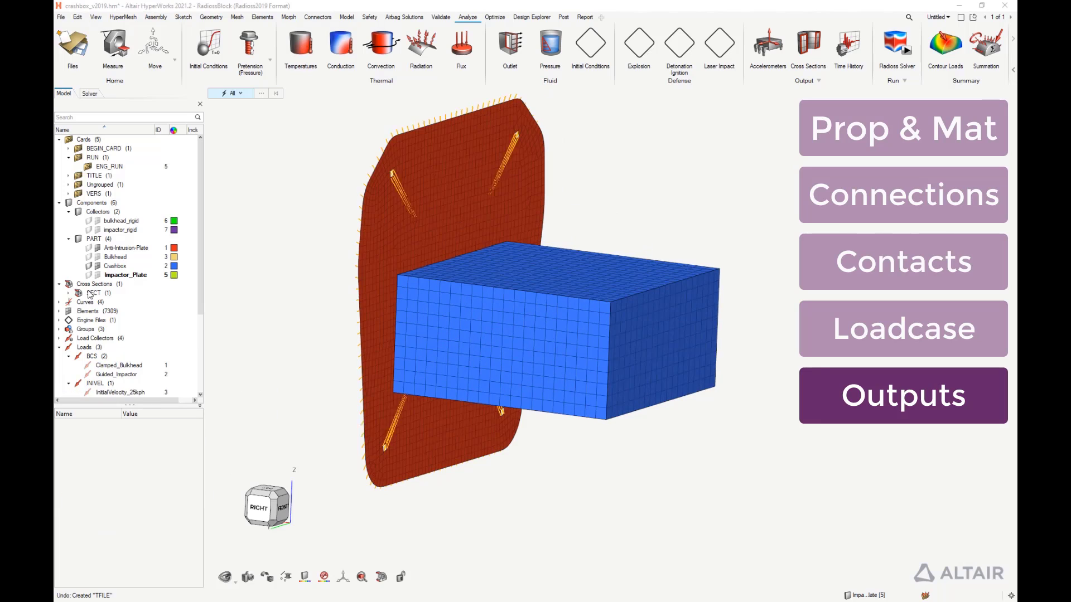
Create an accelerometer named Accel_Impactor with an Fcut value of 1.65
scroll(199, 198, down, 5)
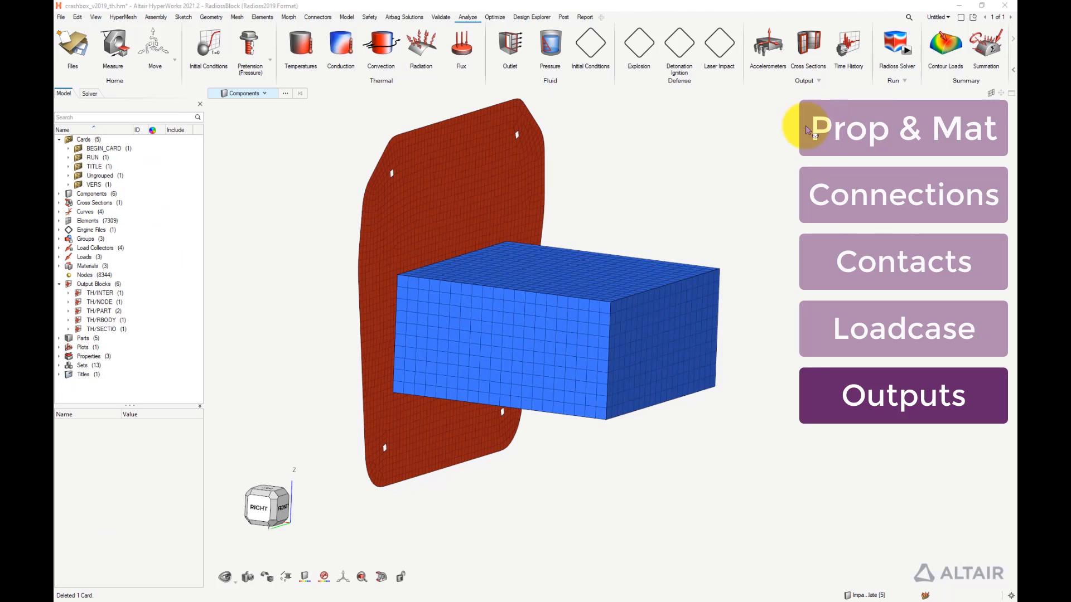
click(771, 40)
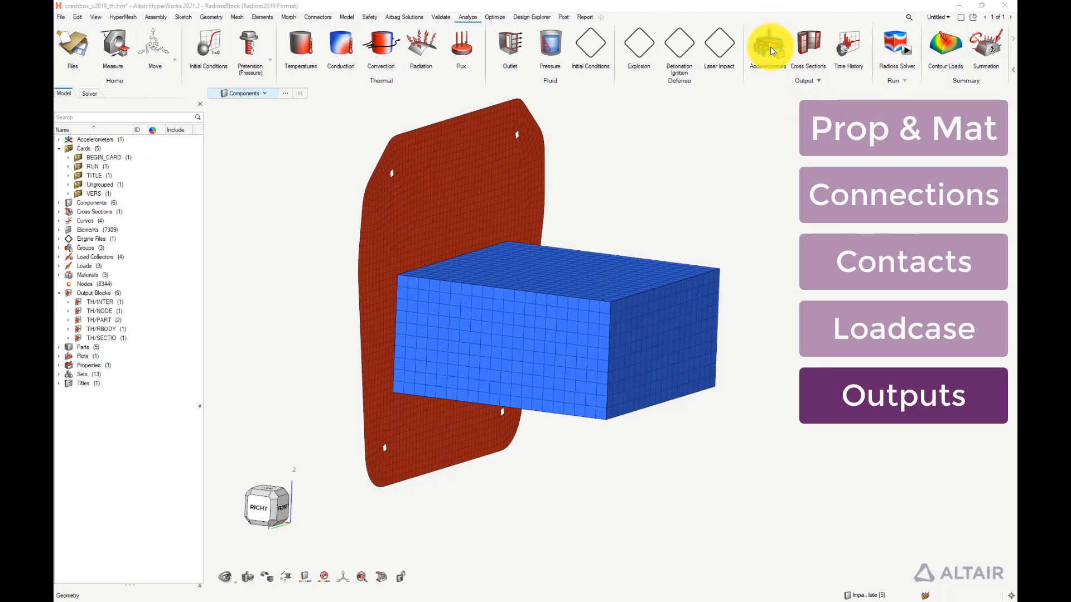
text(Accel_Impactor)
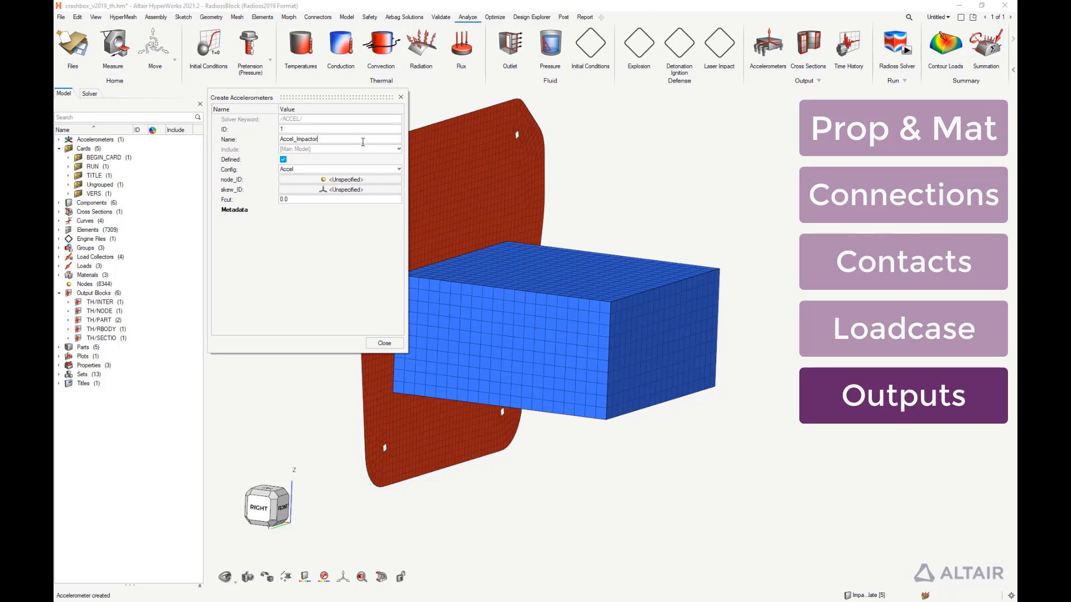
click(324, 199)
Show impactor_rigid, hide the Crashbox elements, and assign the central impactor_rigid node to the Accel_Impactor accelerometer
click(59, 202)
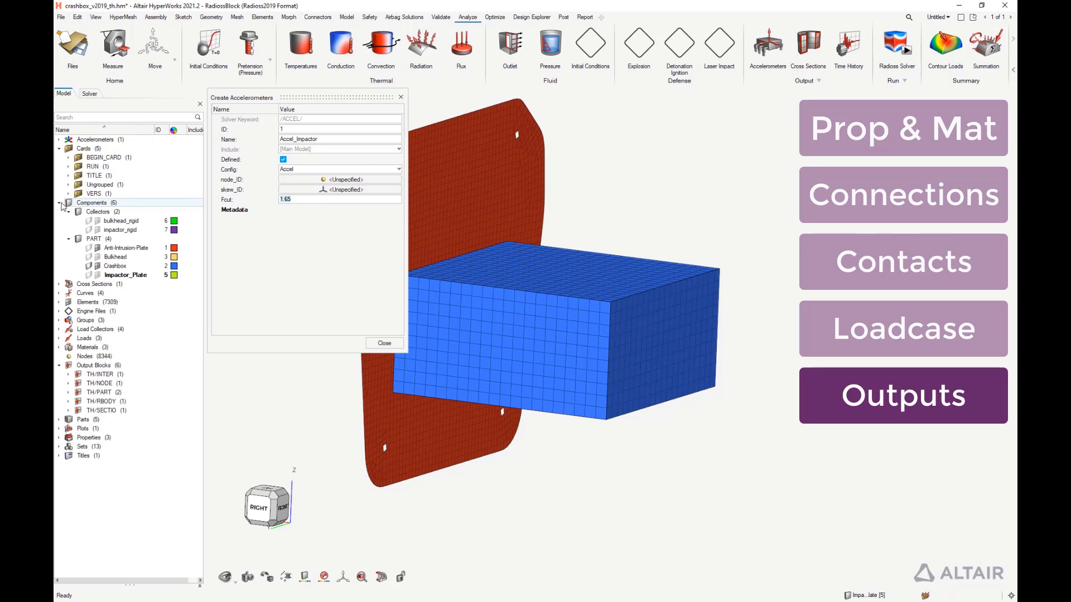
click(97, 230)
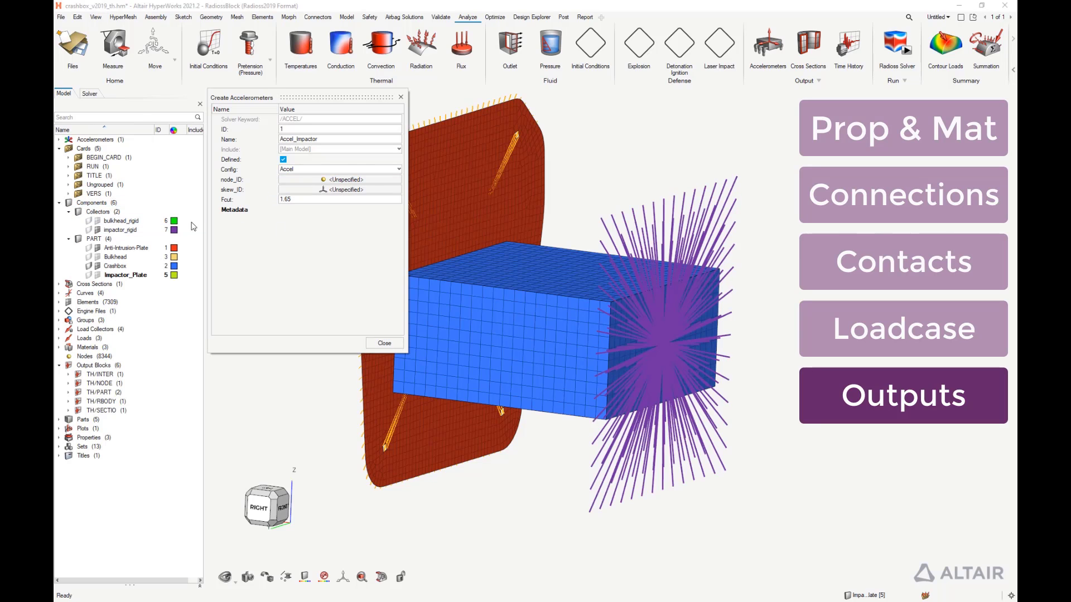
click(98, 266)
click(340, 179)
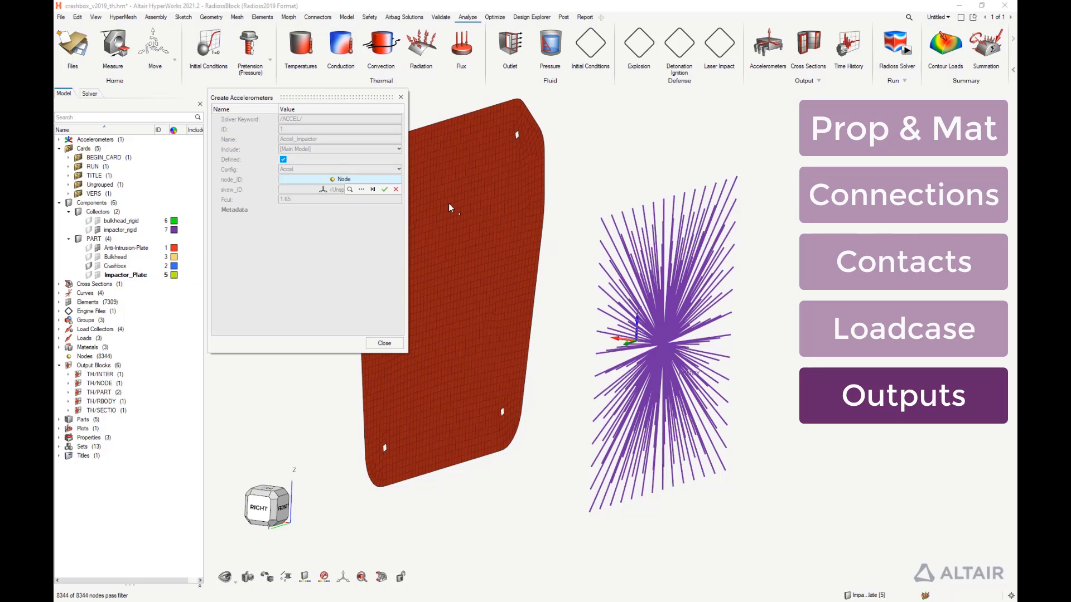
click(667, 349)
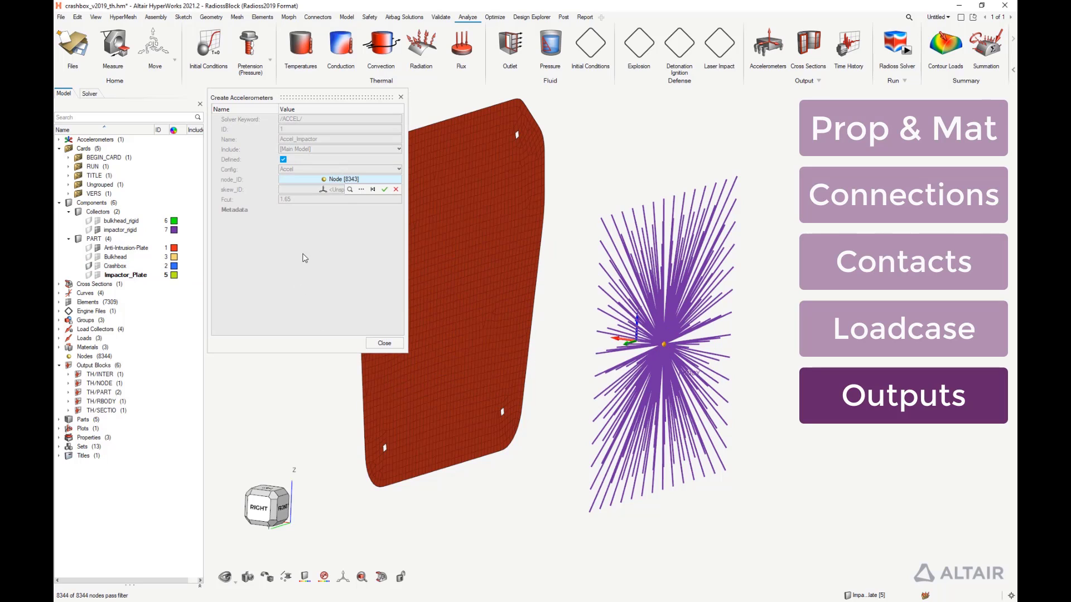
click(385, 189)
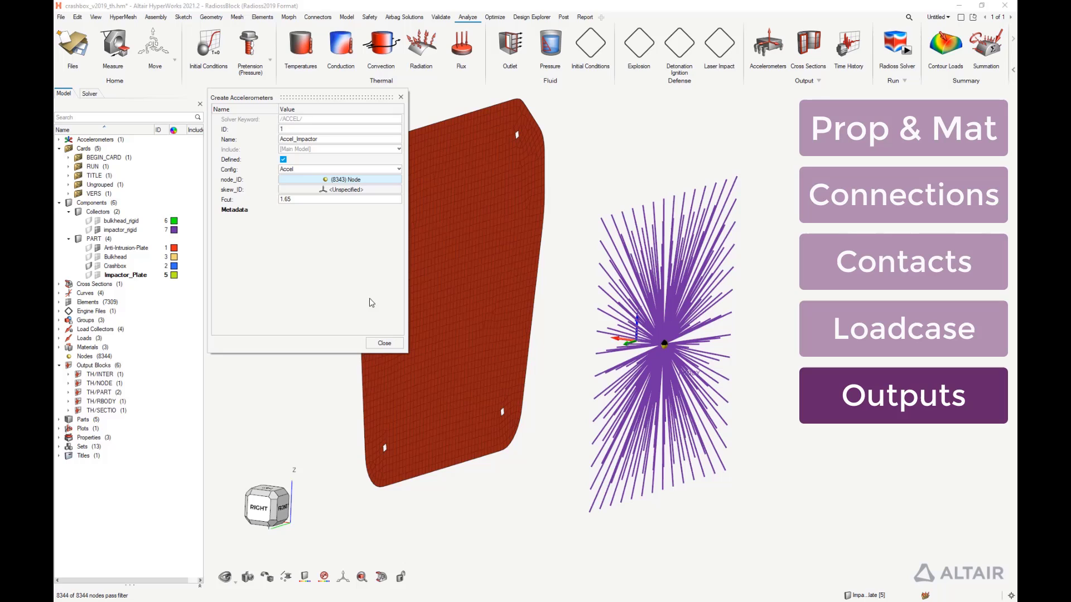
click(385, 343)
Create a time history output block named TH ACCEL with Accelerometers as its entity type
click(850, 43)
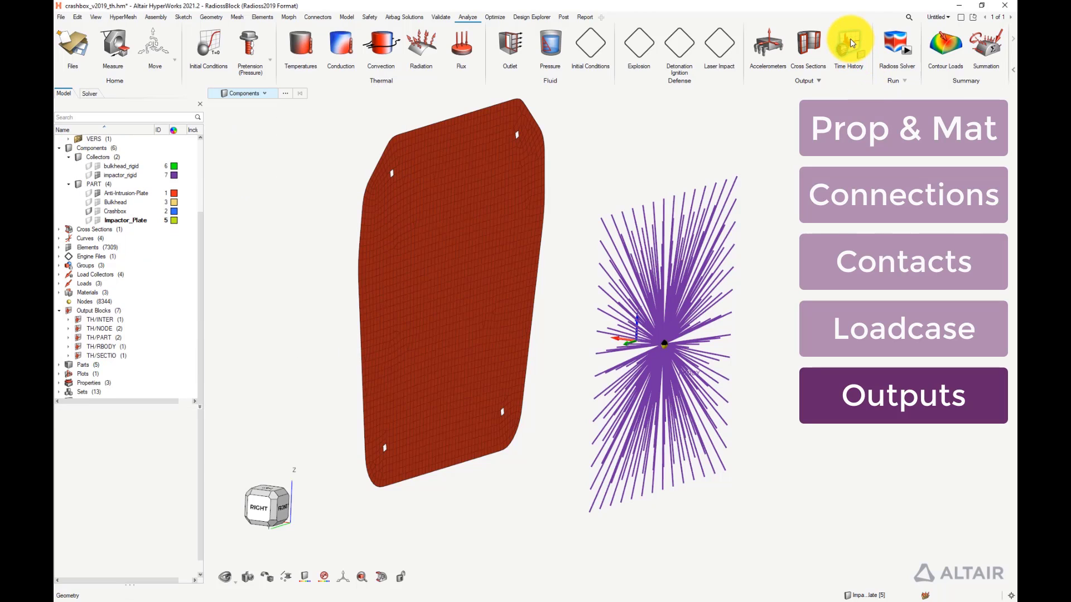
text(TH ACCEL)
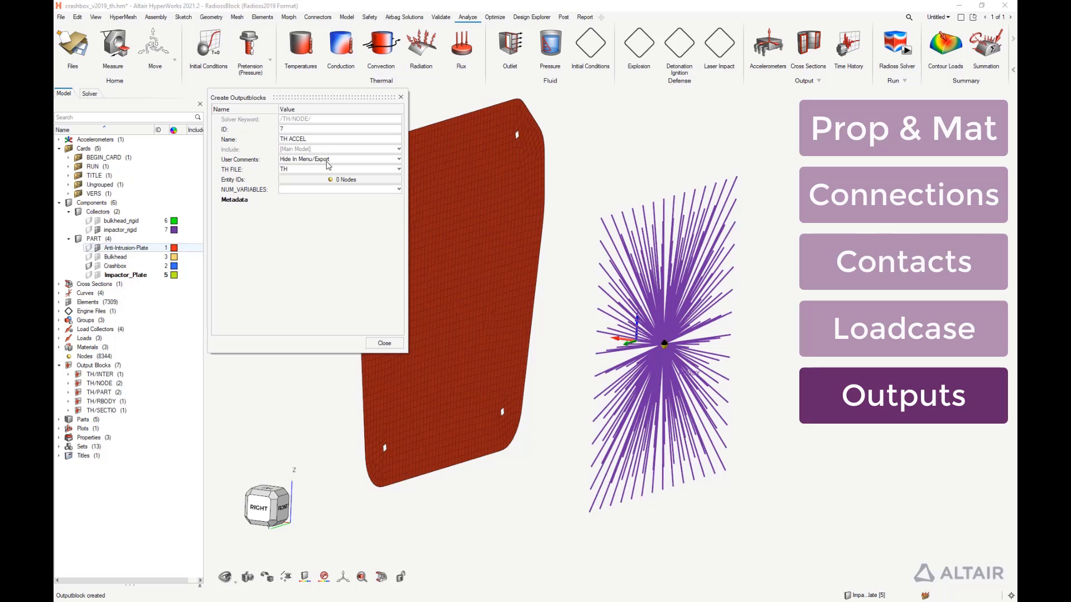
click(338, 179)
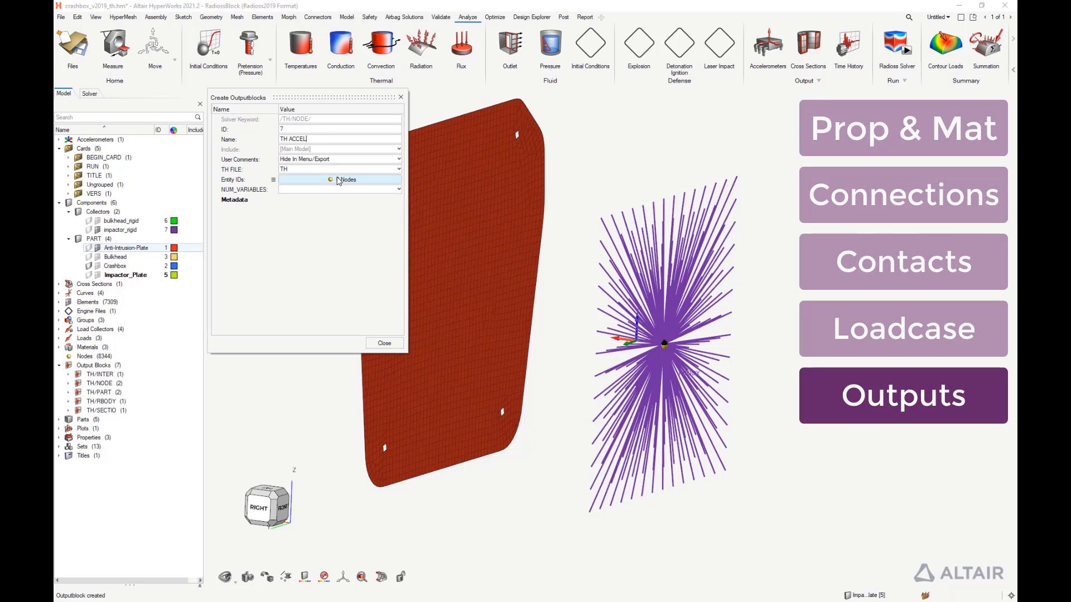
click(341, 179)
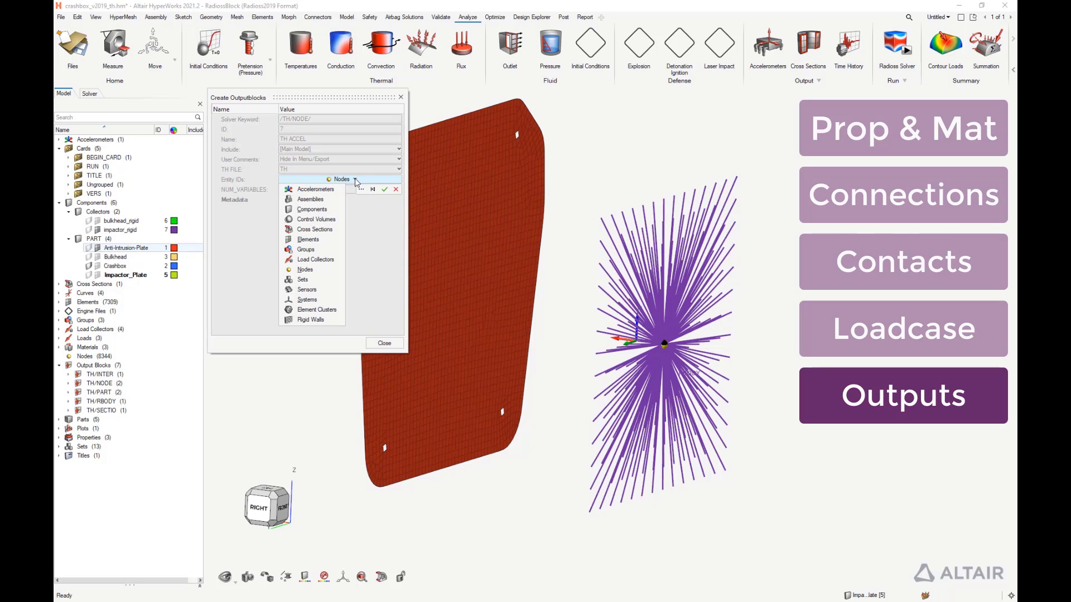
click(341, 193)
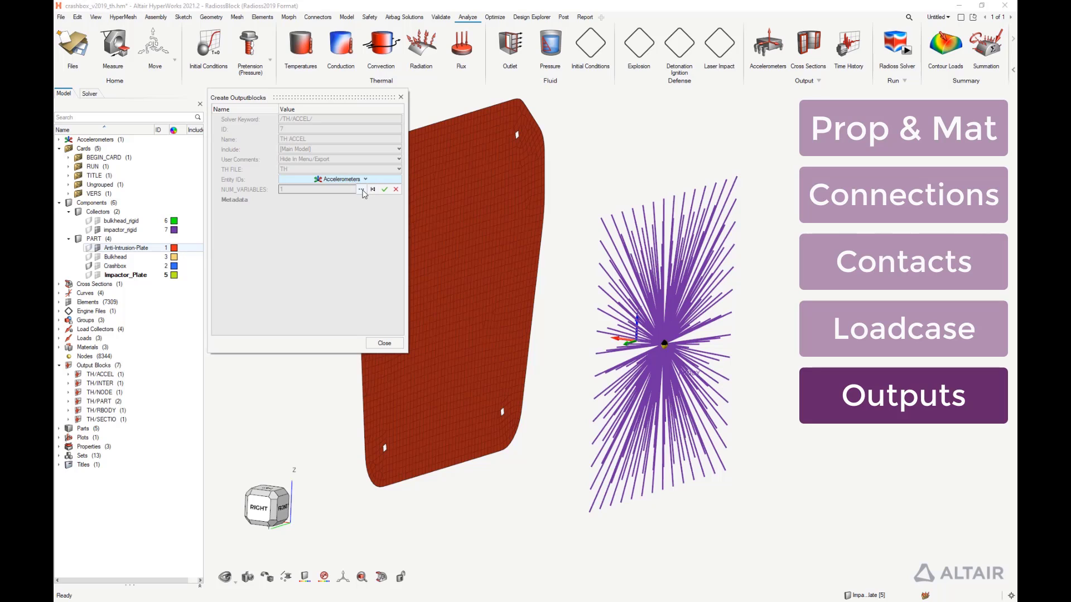
Assign the Accel_Impactor accelerometer to the TH ACCEL output block
click(361, 190)
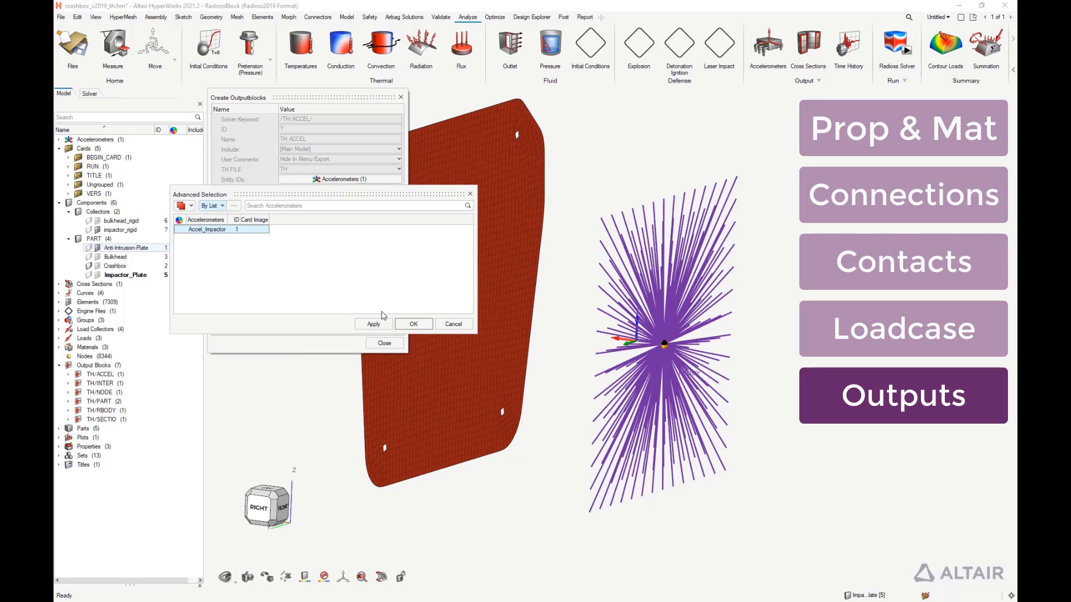
click(399, 325)
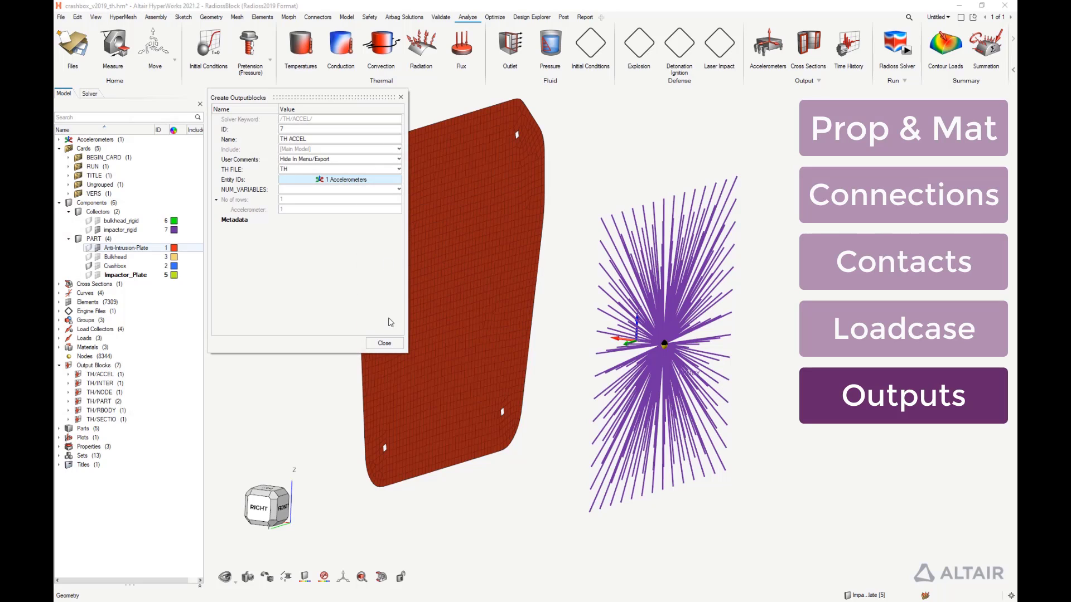
click(384, 343)
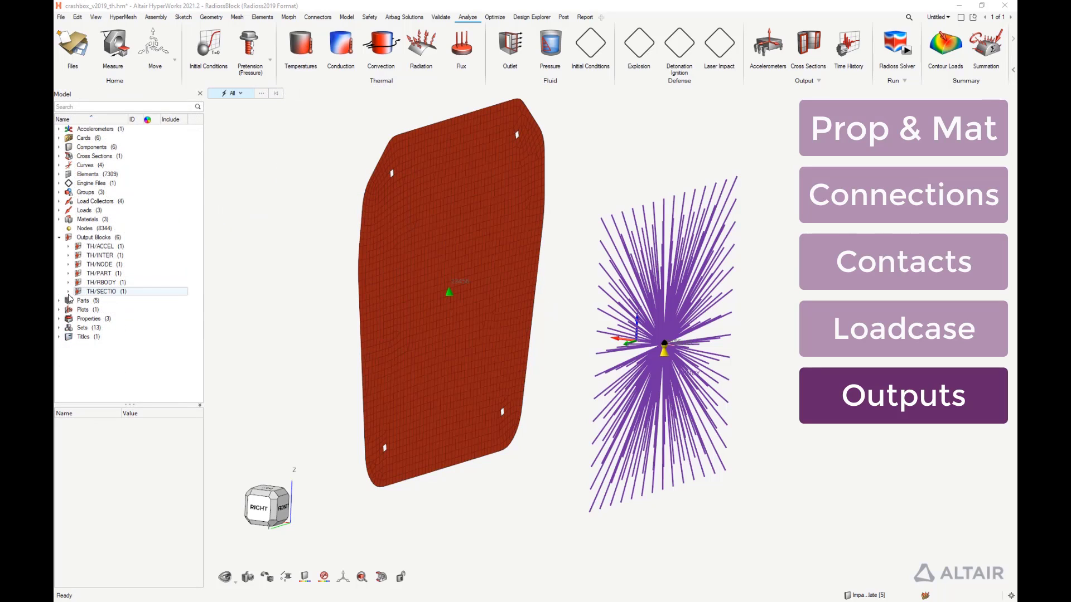
Examine the settings of the section_1 and TH RBODY output blocks and list all output blocks in their own view
click(68, 291)
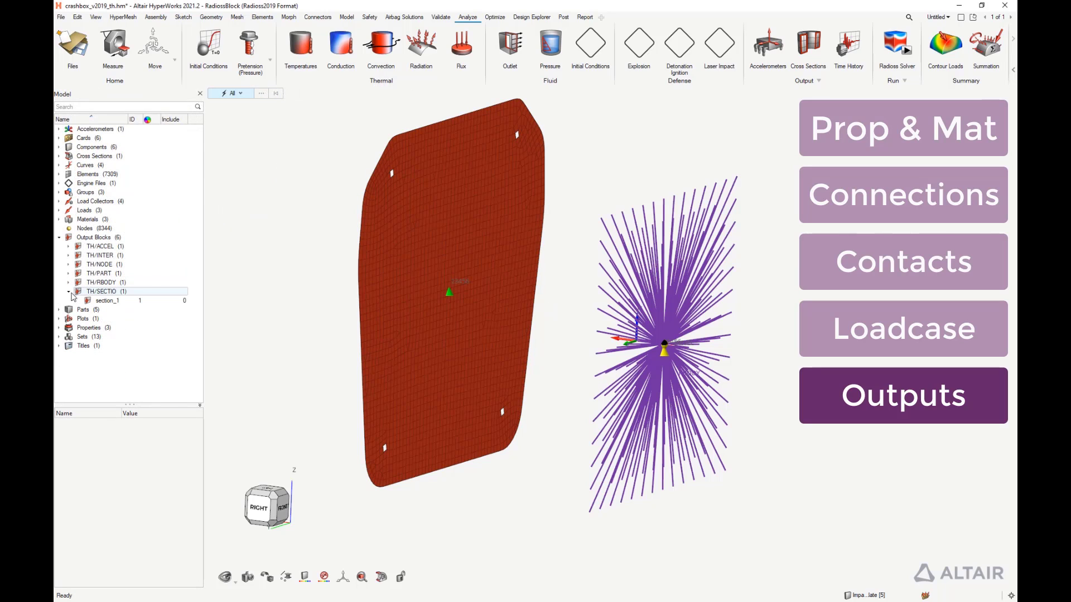
click(106, 301)
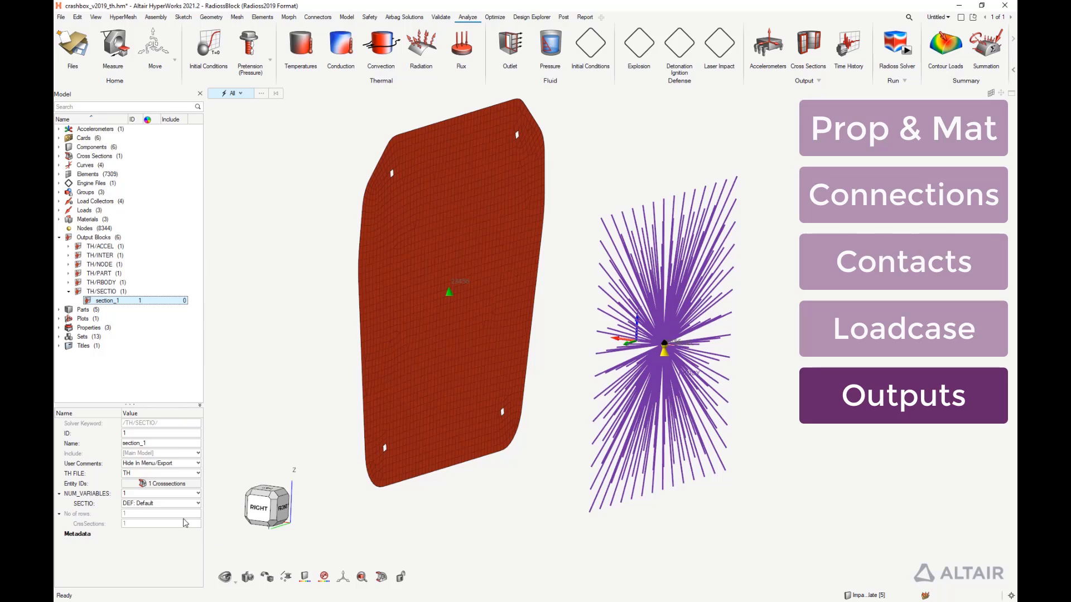
click(69, 283)
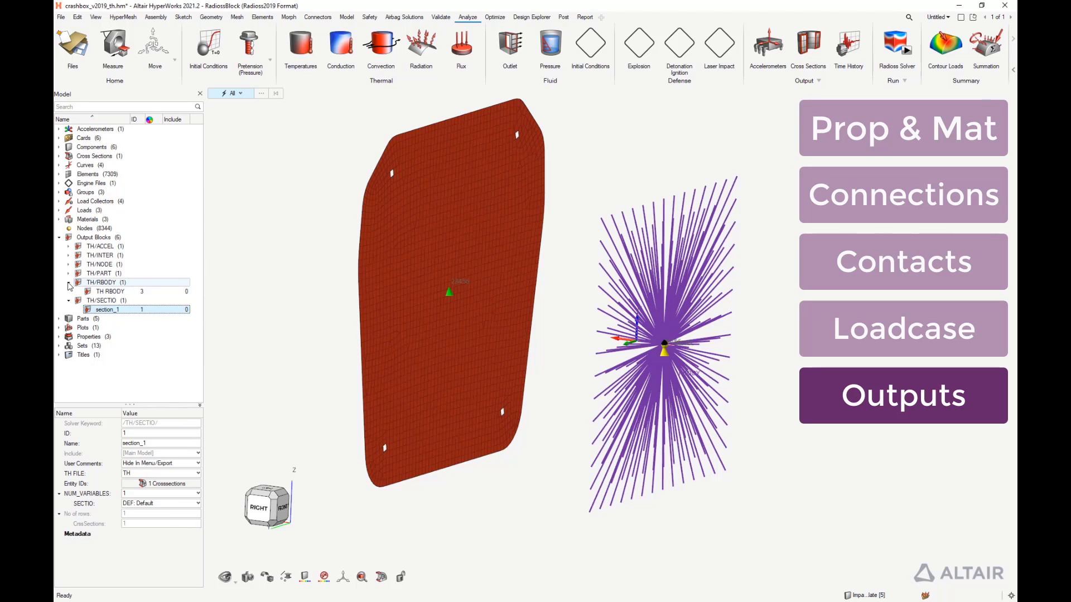
click(111, 291)
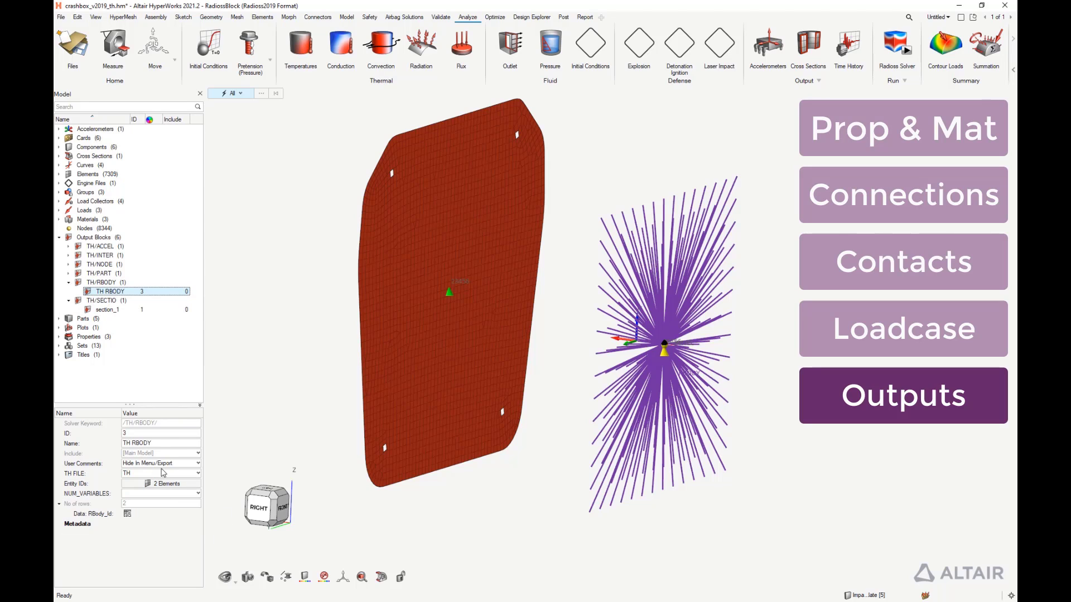
click(101, 239)
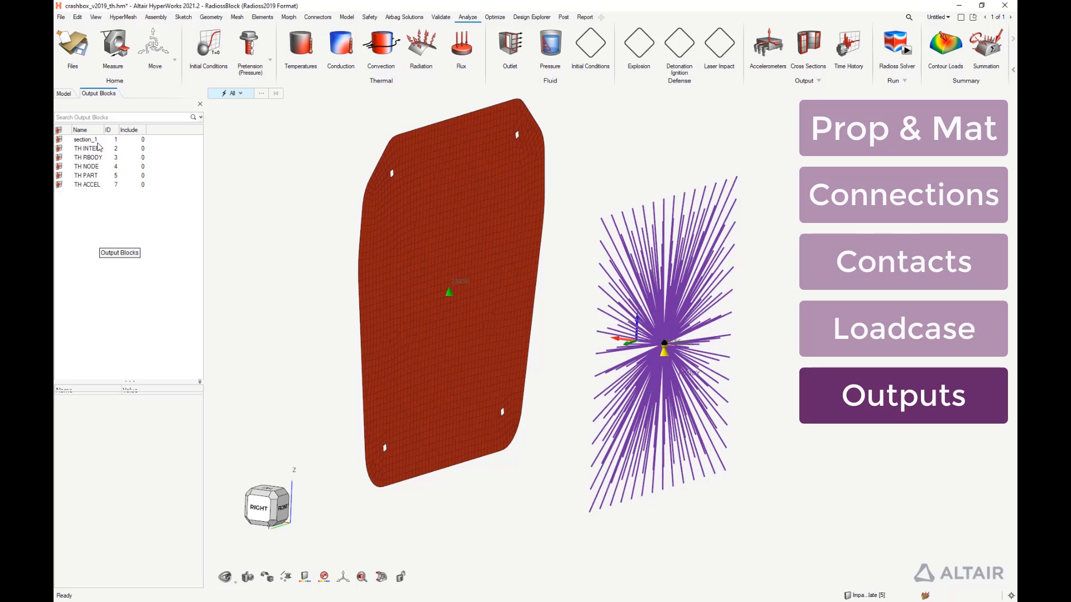
Set NUM_VARIABLES to 1 with the DEF: Default variable for the TH INTER and TH RBODY output blocks
click(96, 149)
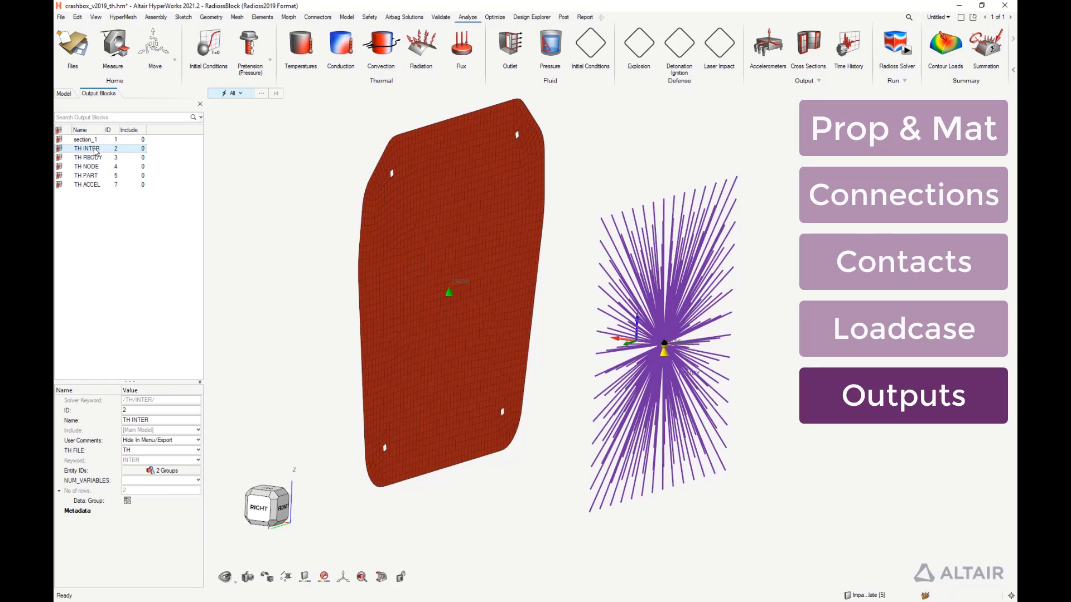
click(156, 481)
click(143, 411)
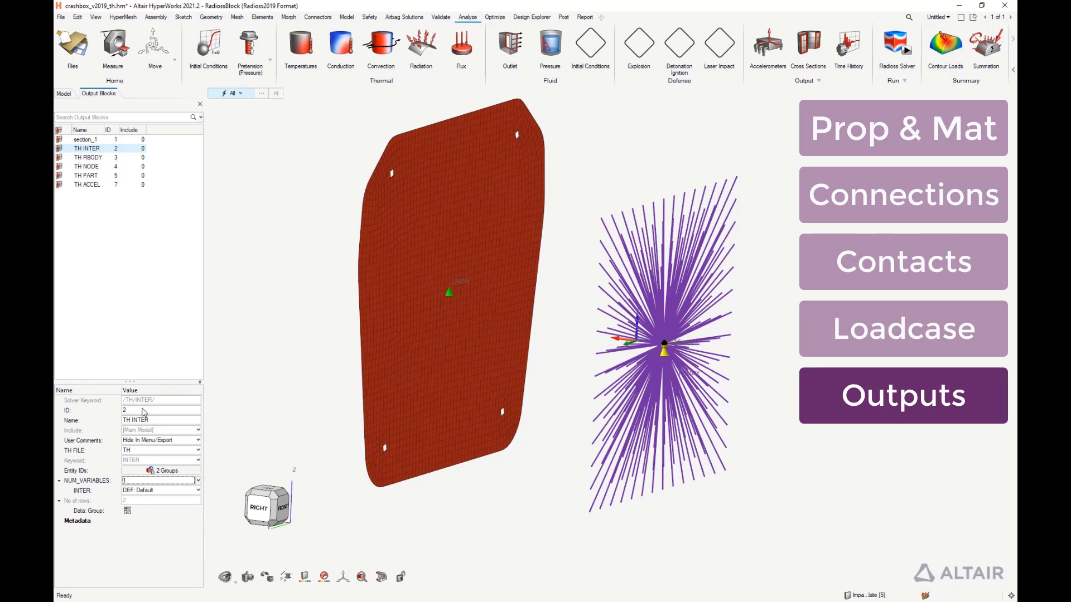
click(103, 157)
click(141, 471)
click(137, 402)
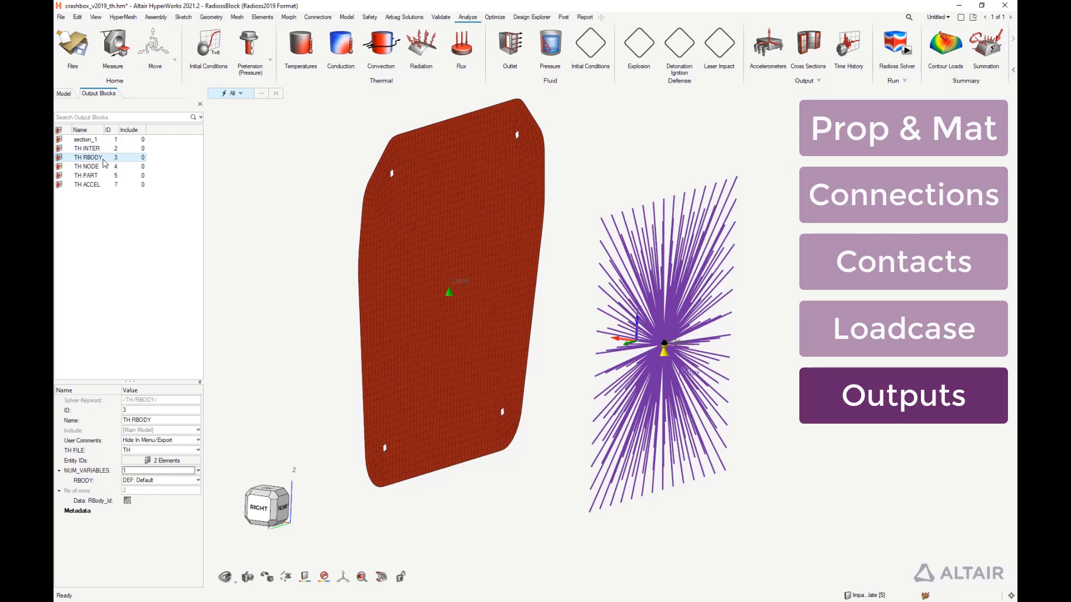
Set NUM_VARIABLES to 1 with DEF: Default for TH NODE, and define the variables of TH PART and TH ACCEL the same way
click(88, 166)
click(147, 472)
click(125, 398)
click(118, 176)
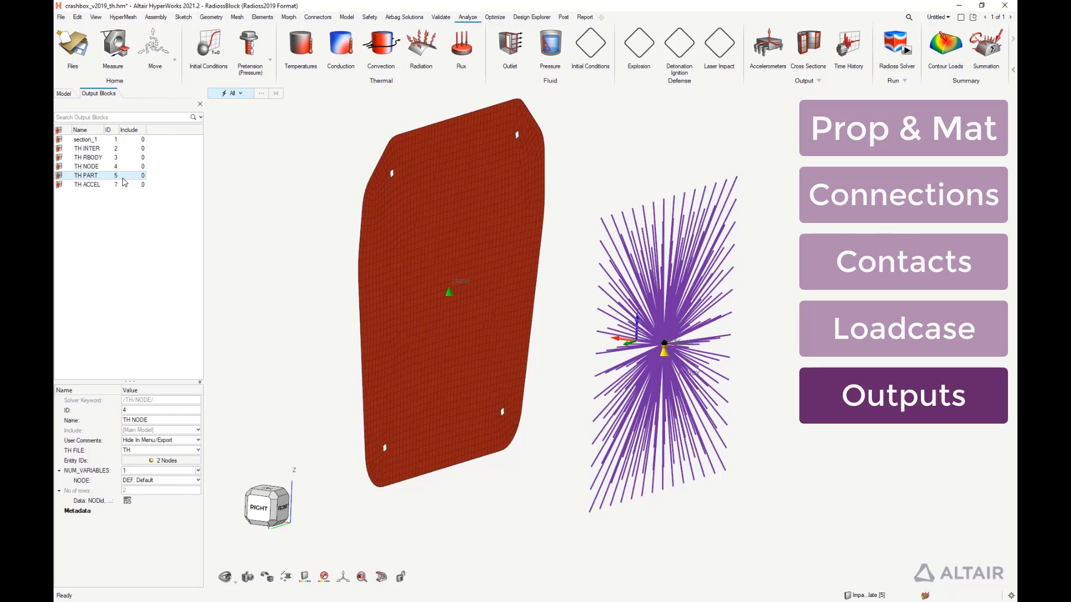
click(134, 470)
click(129, 399)
click(88, 184)
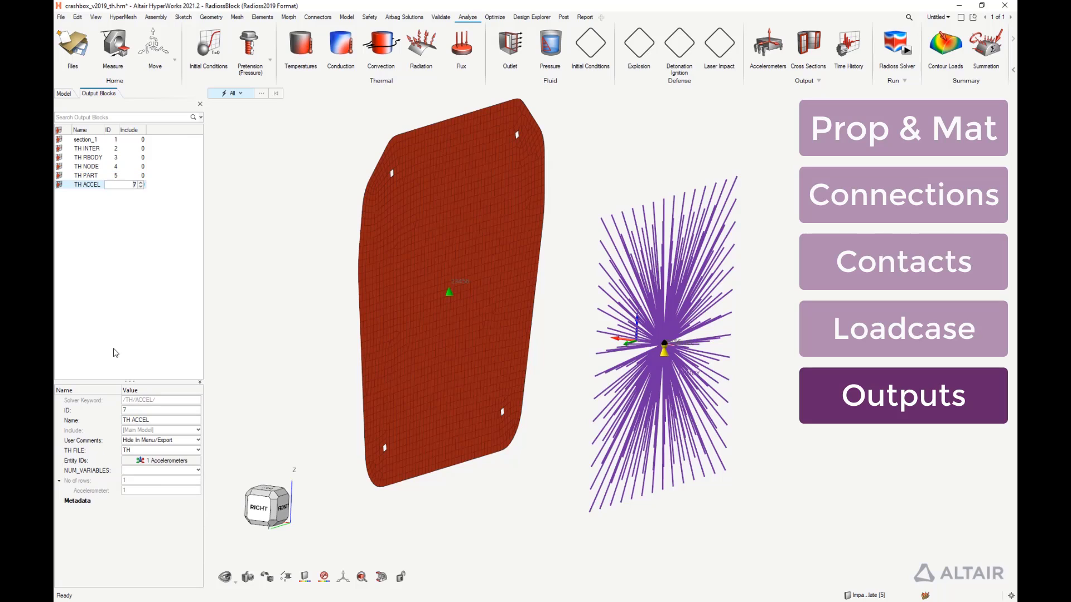
click(145, 470)
click(128, 398)
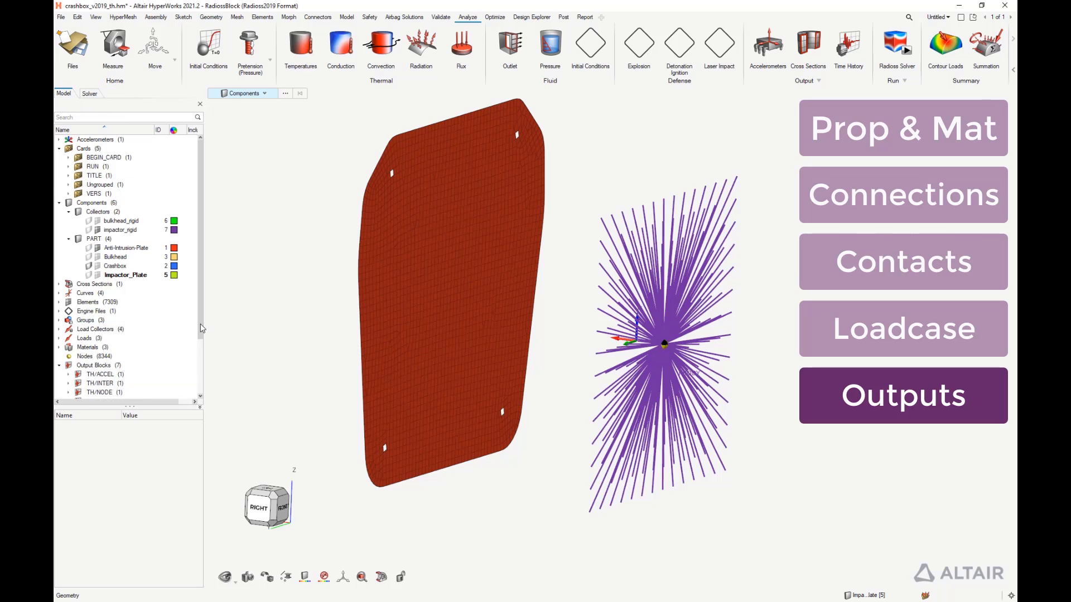
Create a TFILE engine keyword card and set its Time_frequency to 0.1
mouse_move(199, 327)
mouse_down()
mouse_move(197, 358)
mouse_move(198, 316)
mouse_up()
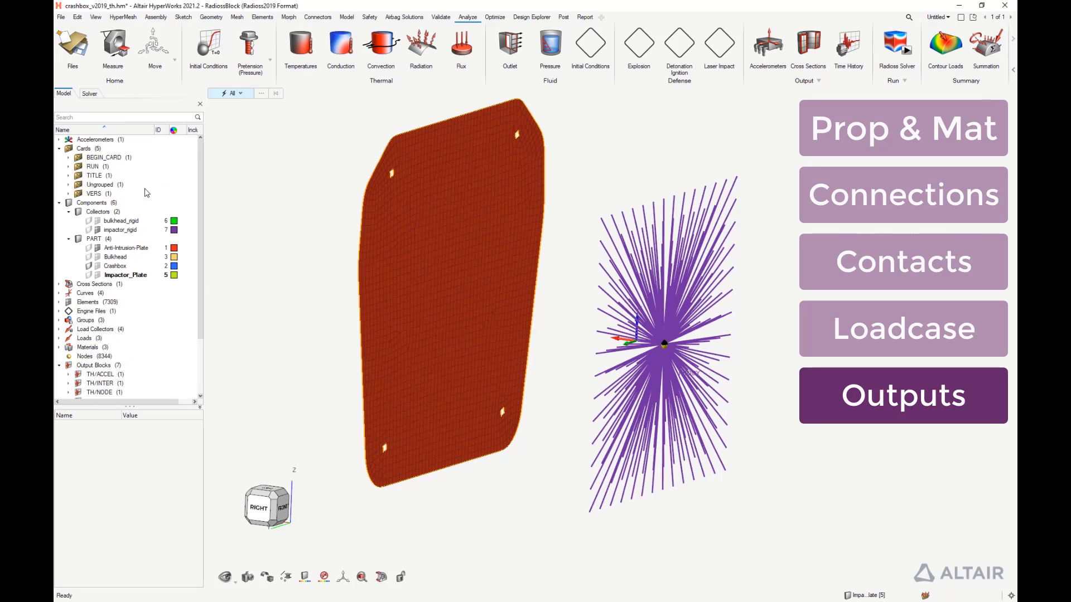
click(90, 149)
right_click(104, 154)
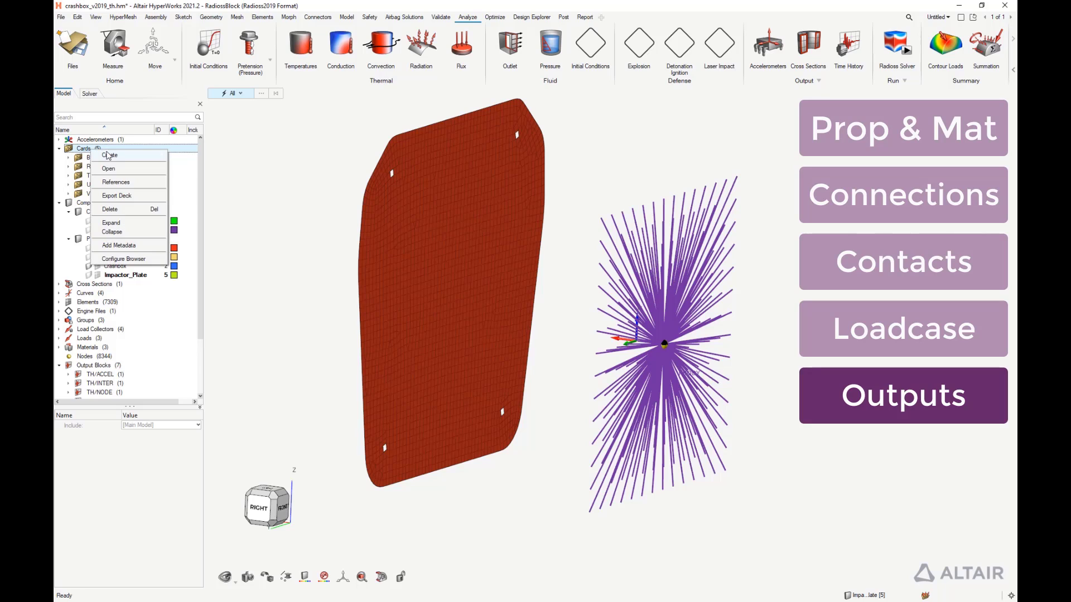
mouse_move(109, 156)
mouse_move(197, 166)
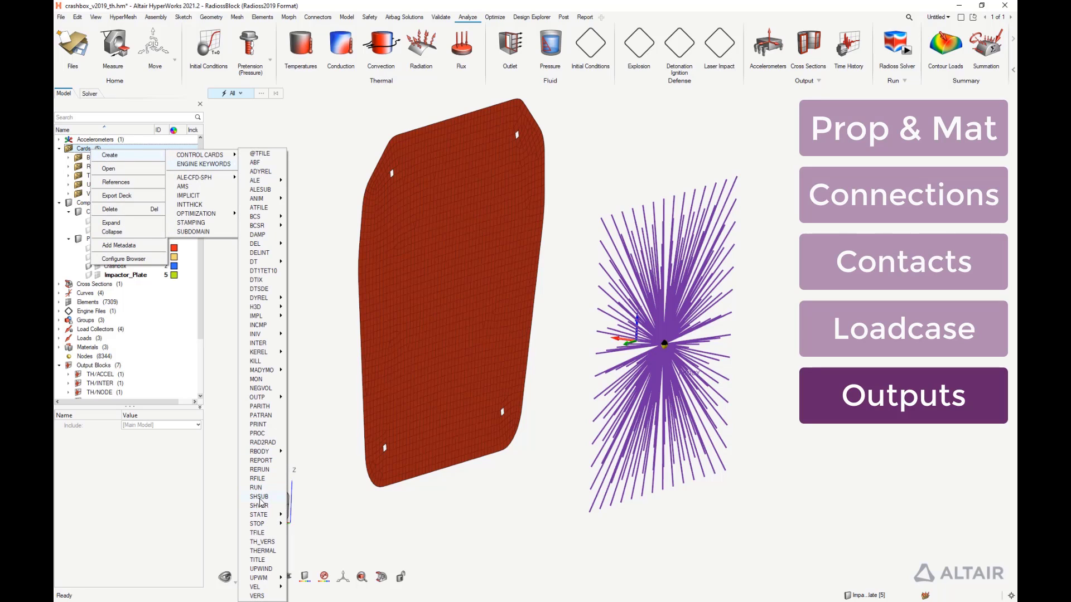
click(262, 536)
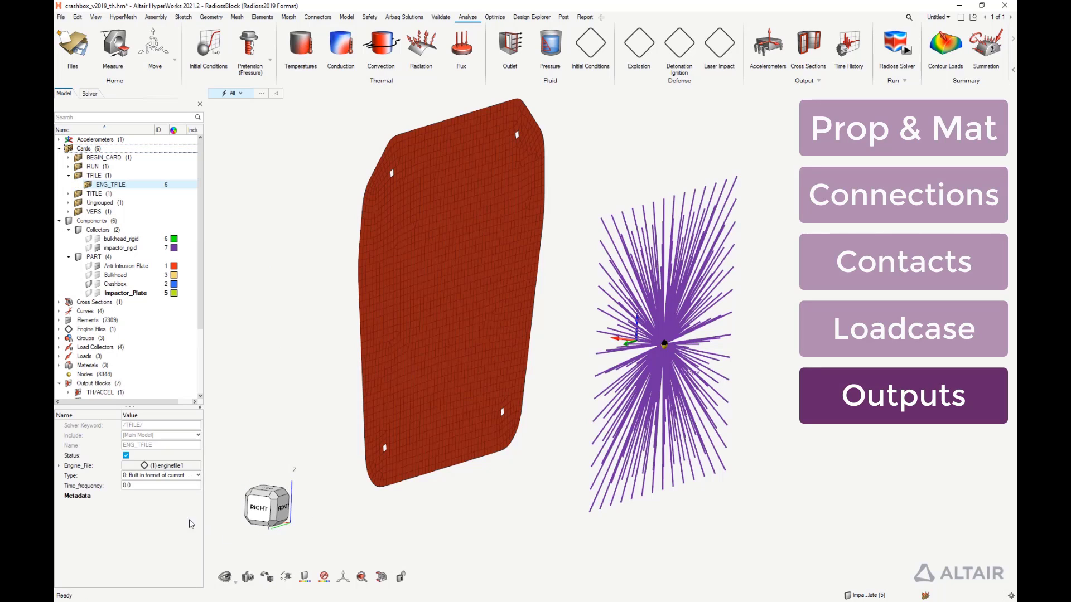
click(135, 485)
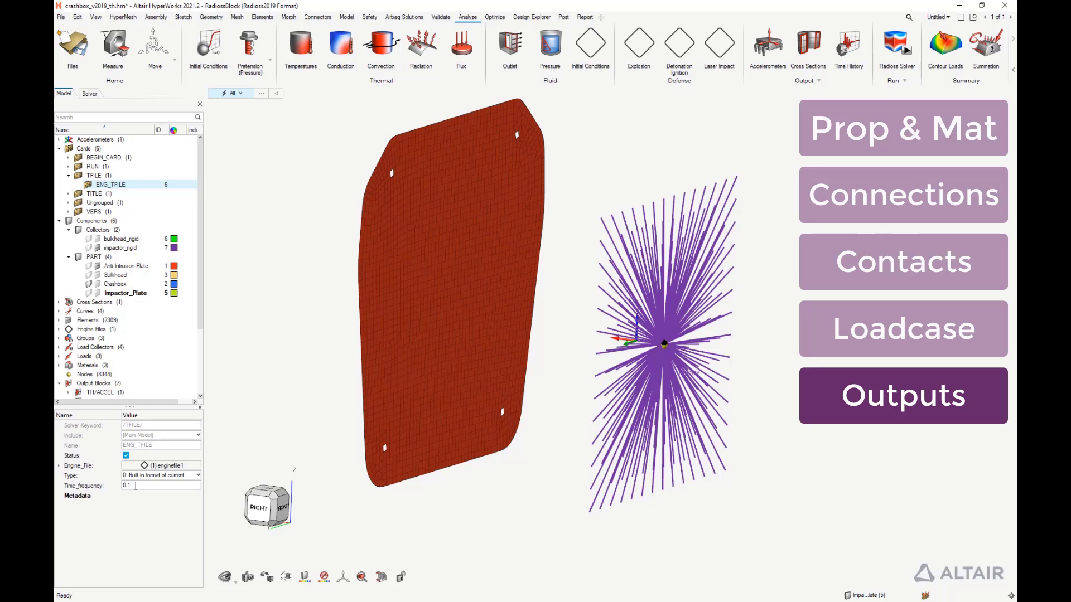
key(Return)
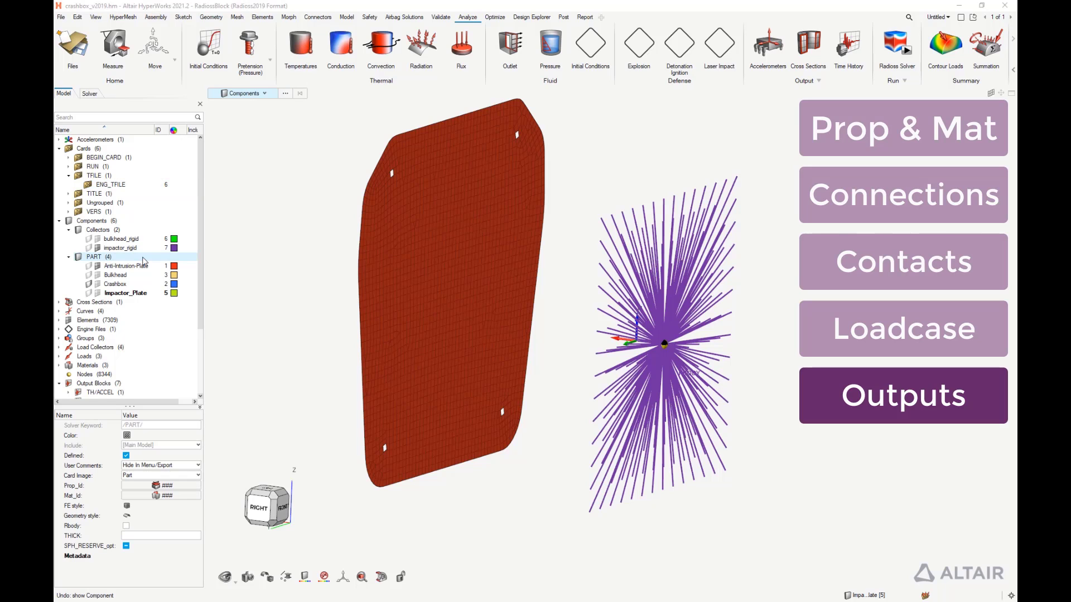
Isolate the PART components and create an H3D/DT engine keyword card with Tstart 0.0 and Tfreq 1.0
click(122, 257)
key(i)
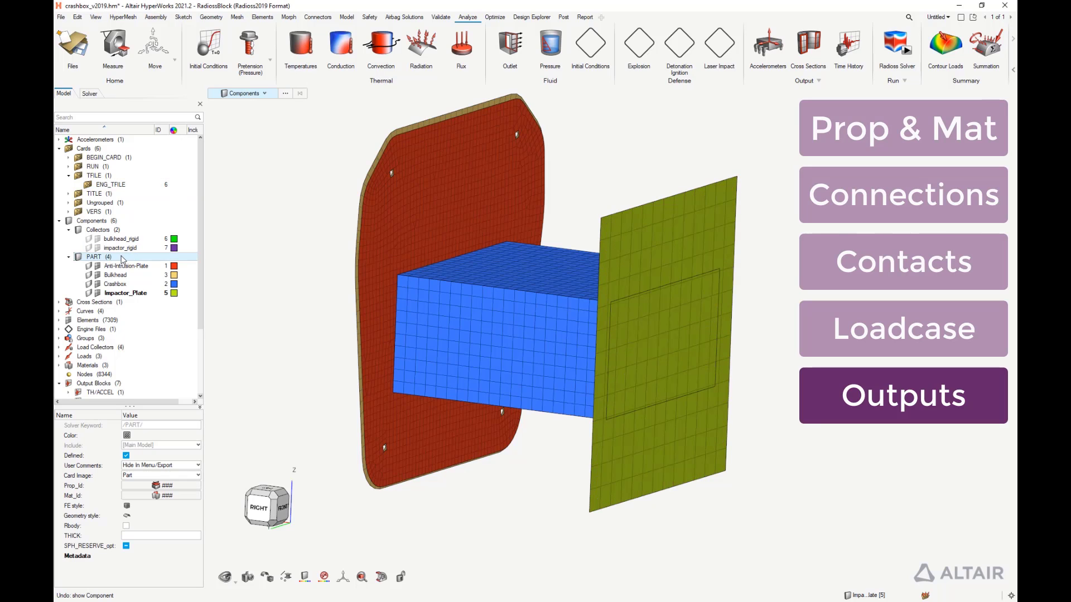
click(153, 149)
right_click(152, 149)
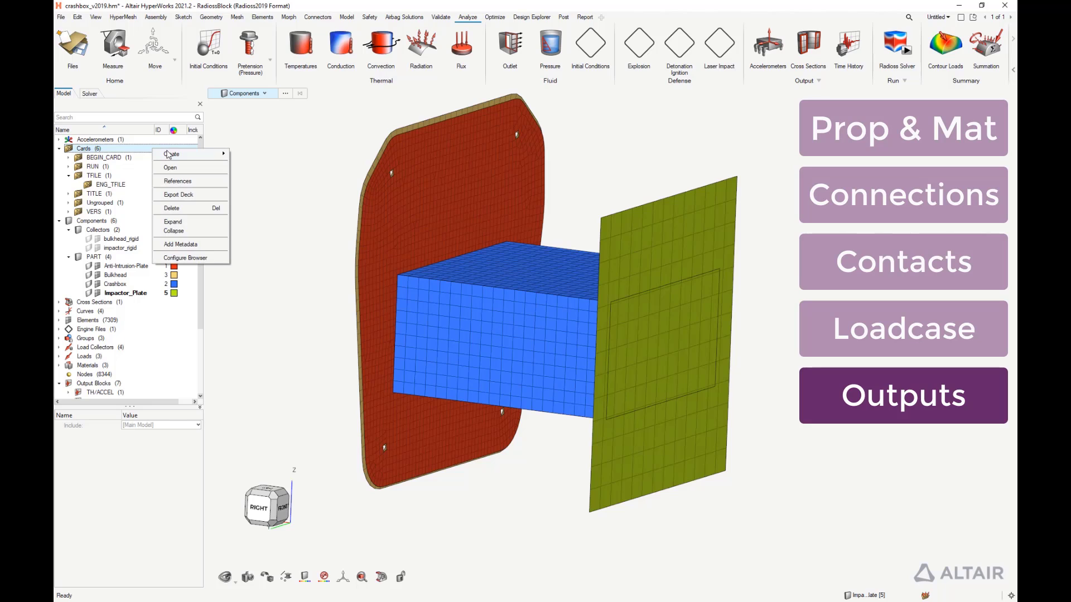
mouse_move(173, 154)
mouse_move(246, 164)
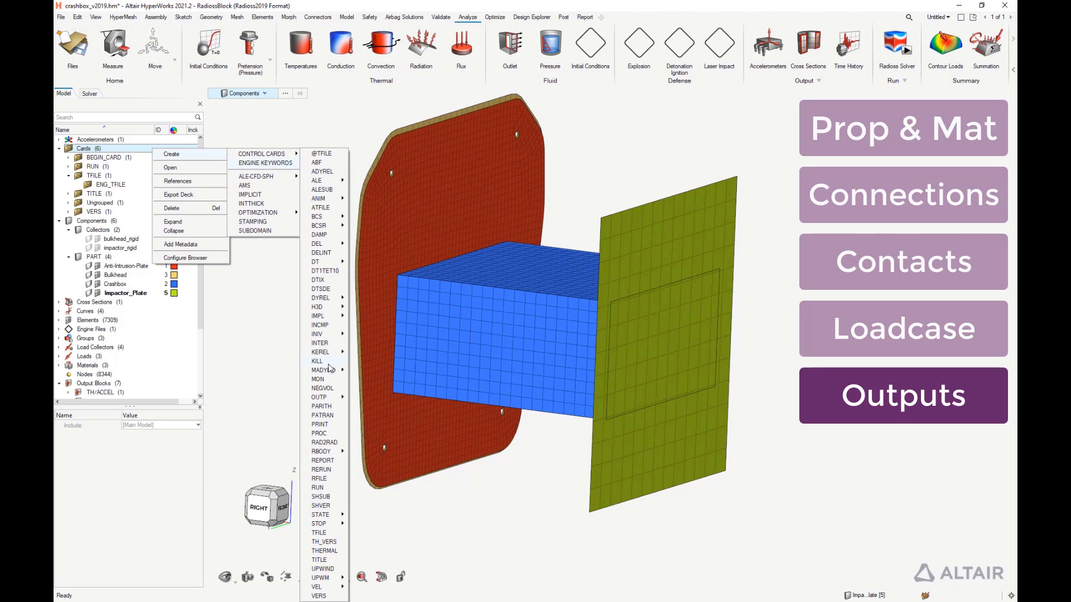
mouse_move(341, 313)
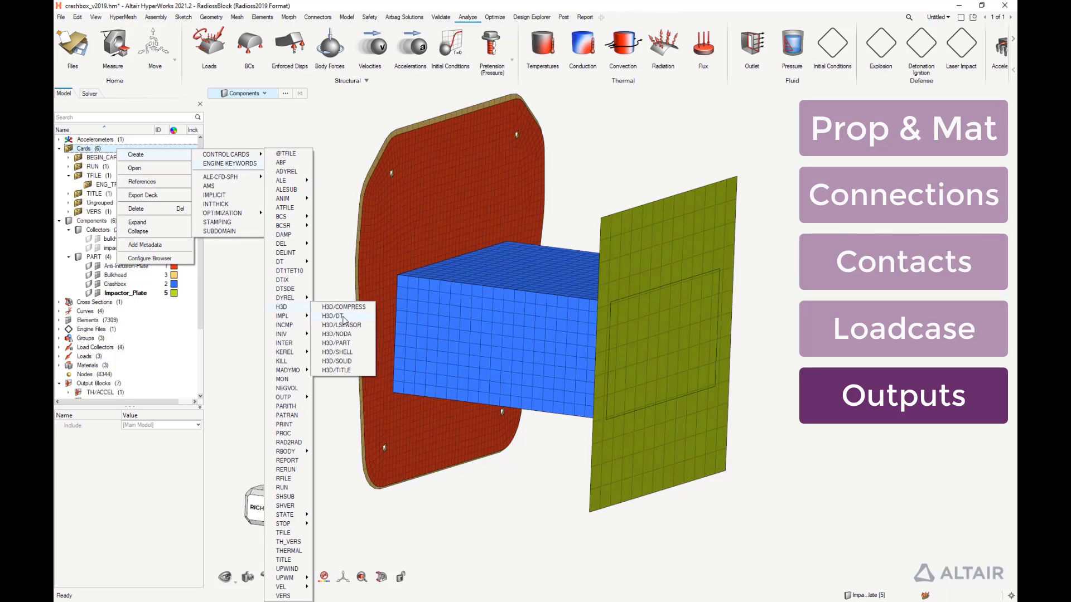
click(342, 317)
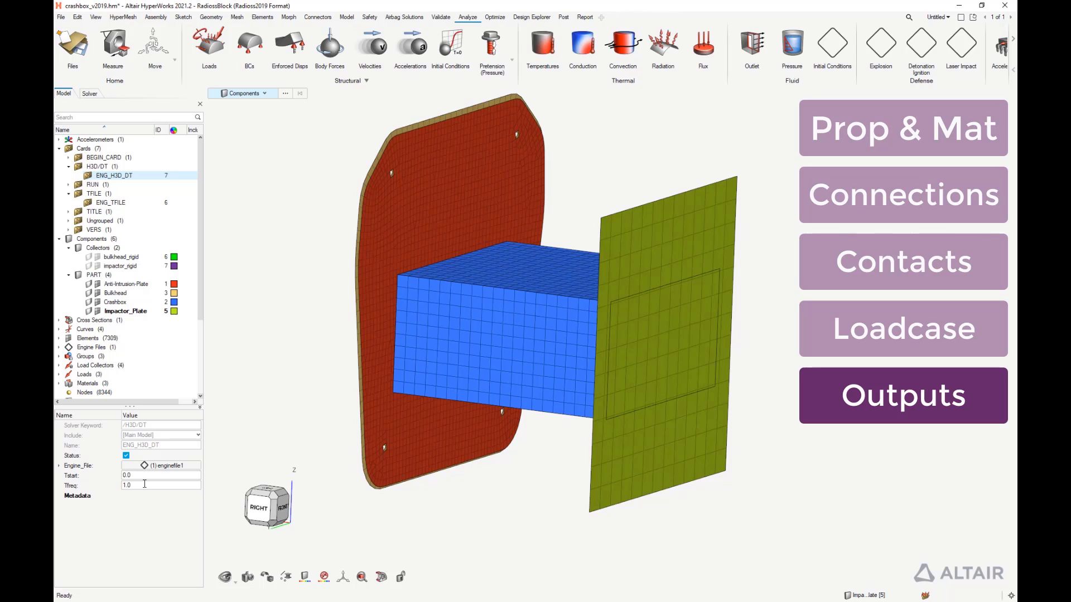
Create an H3D/COMPRESS engine keyword card and open its compression value for editing
right_click(84, 148)
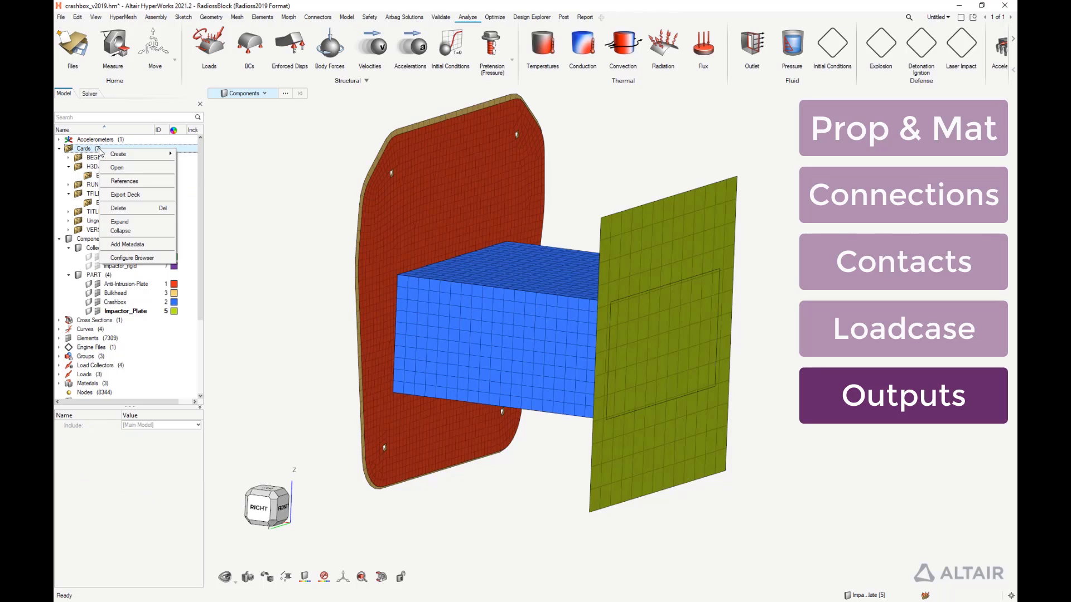
mouse_move(120, 154)
mouse_move(212, 163)
click(325, 307)
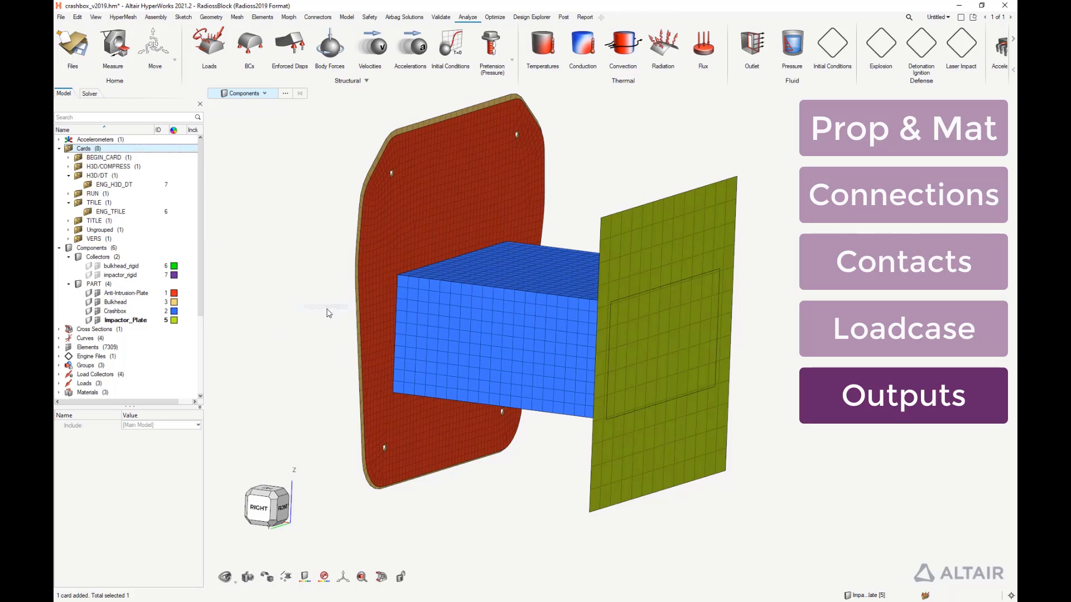
click(152, 475)
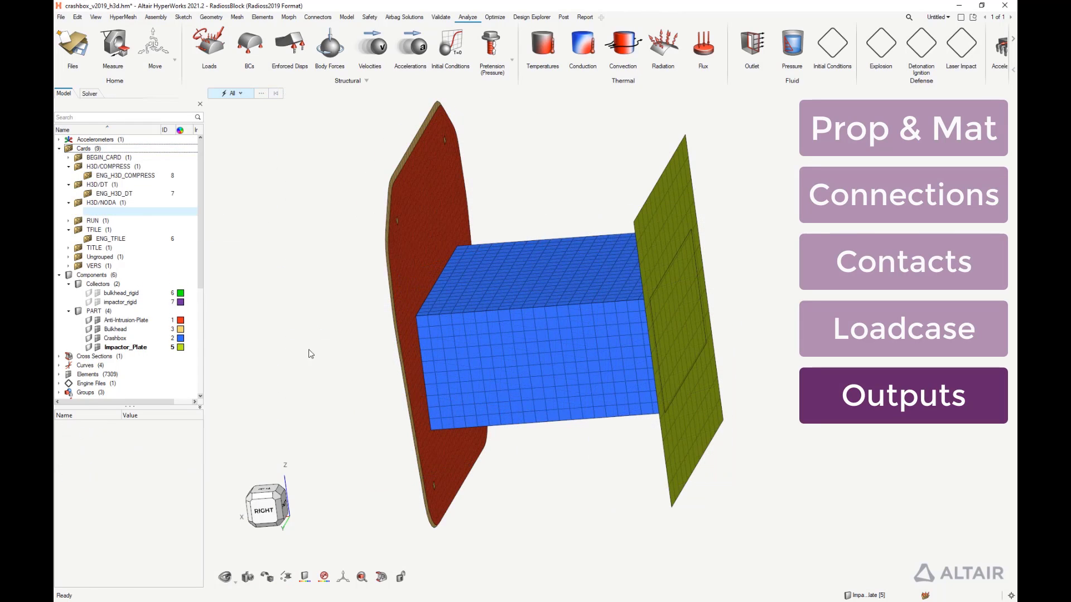
In the H3D/NODA card, enable the scalar output DMASS and the vector output CONT, plus further vector outputs
click(126, 515)
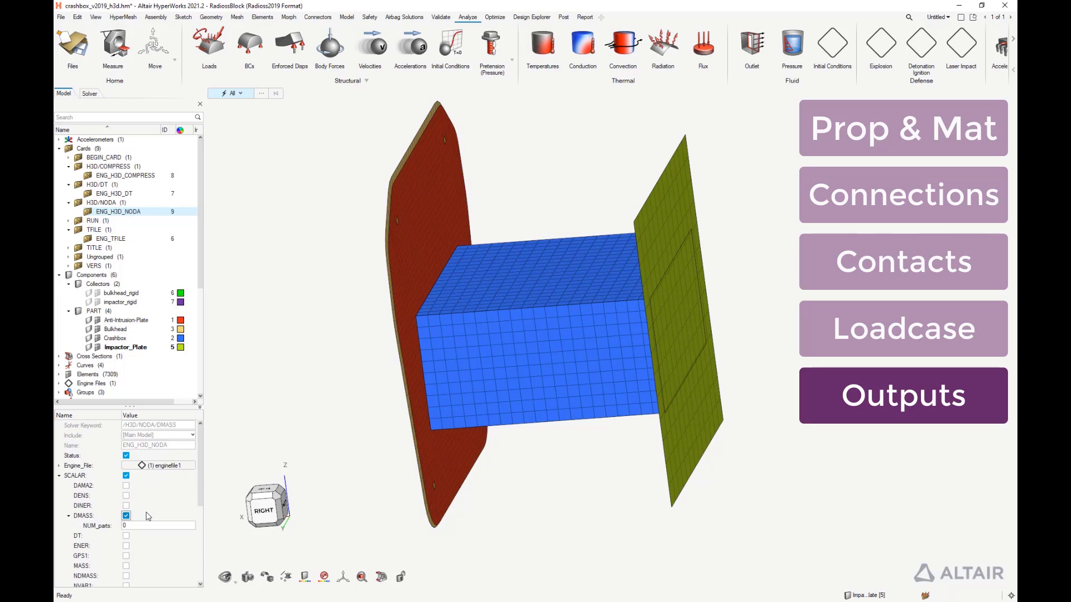
scroll(156, 507, down, 5)
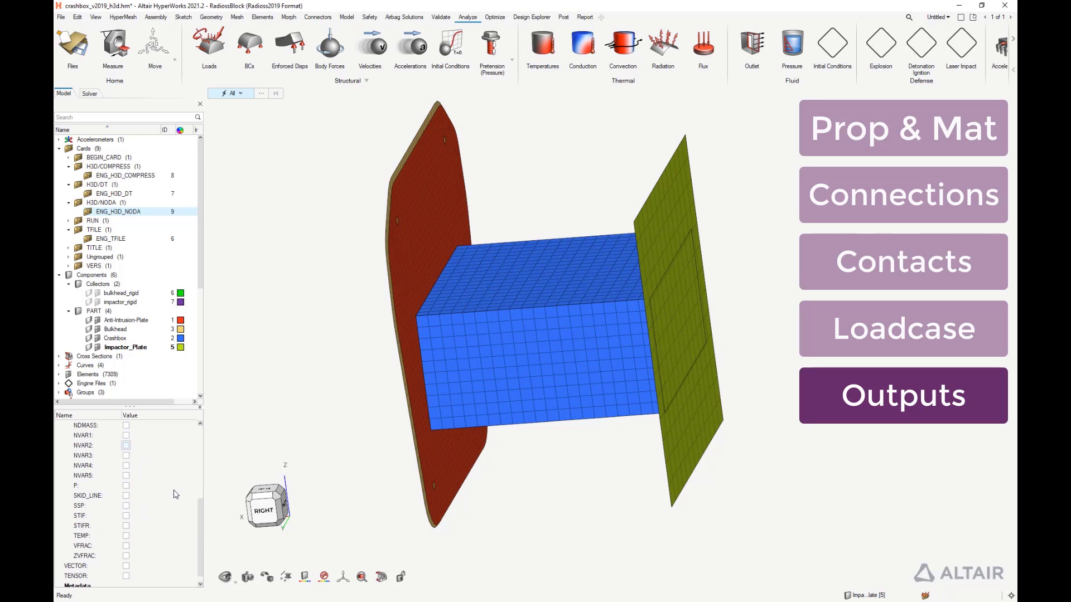
click(126, 565)
scroll(126, 560, down, 3)
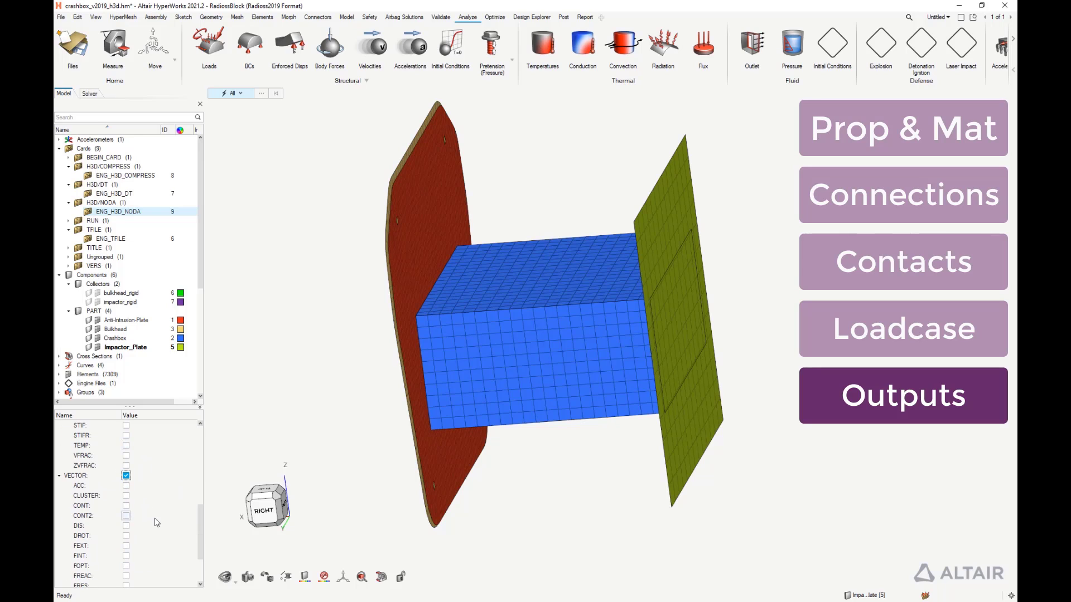
scroll(156, 523, down, 2)
click(126, 465)
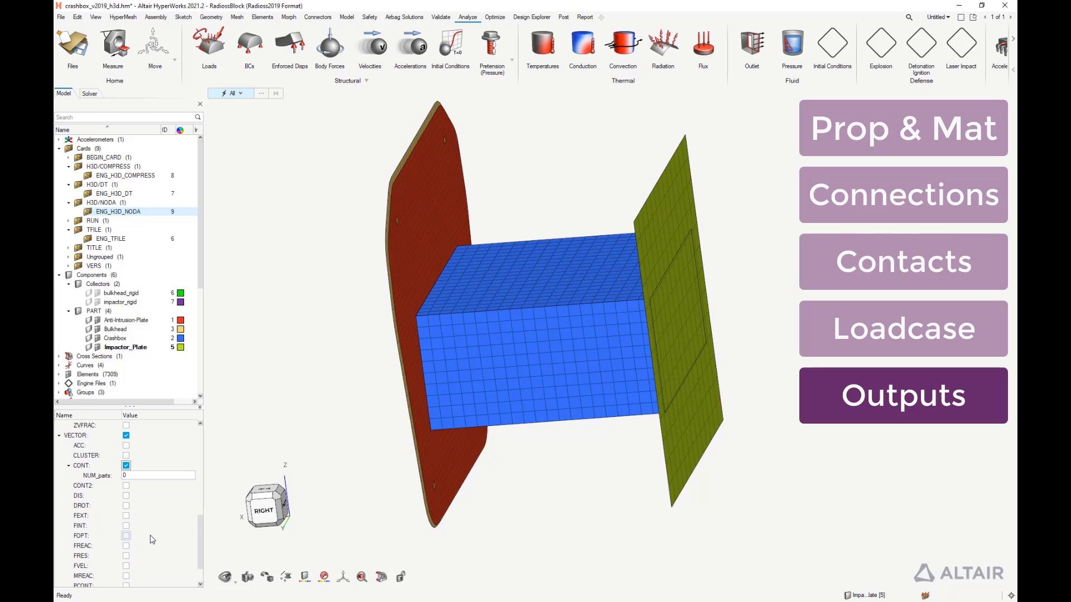
scroll(152, 540, down, 2)
click(126, 546)
click(126, 566)
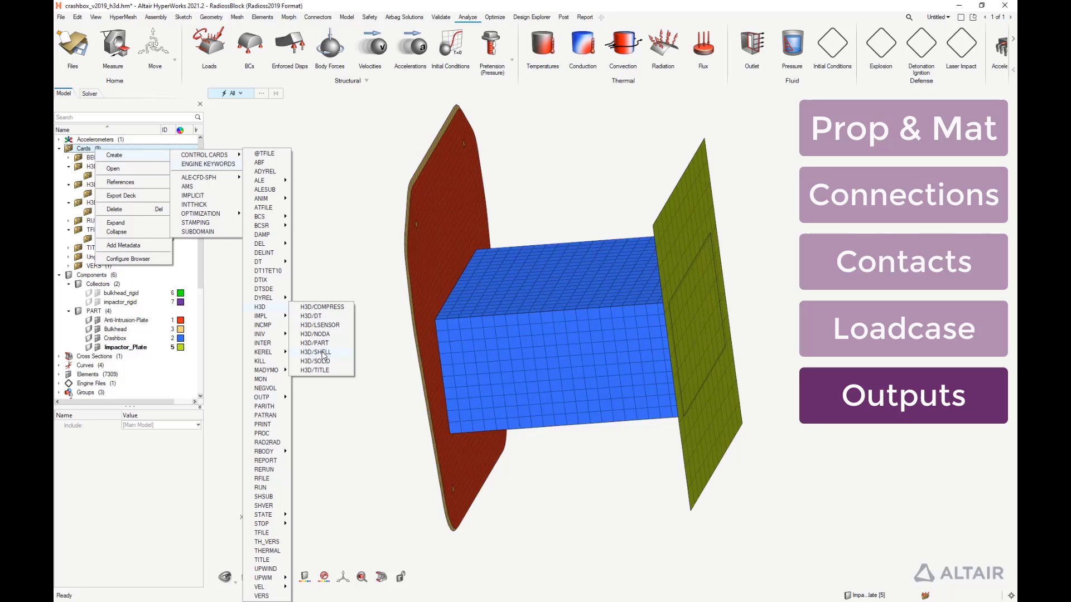
Create an H3D/SHELL engine keyword card and enable its SCALAR outputs
click(322, 352)
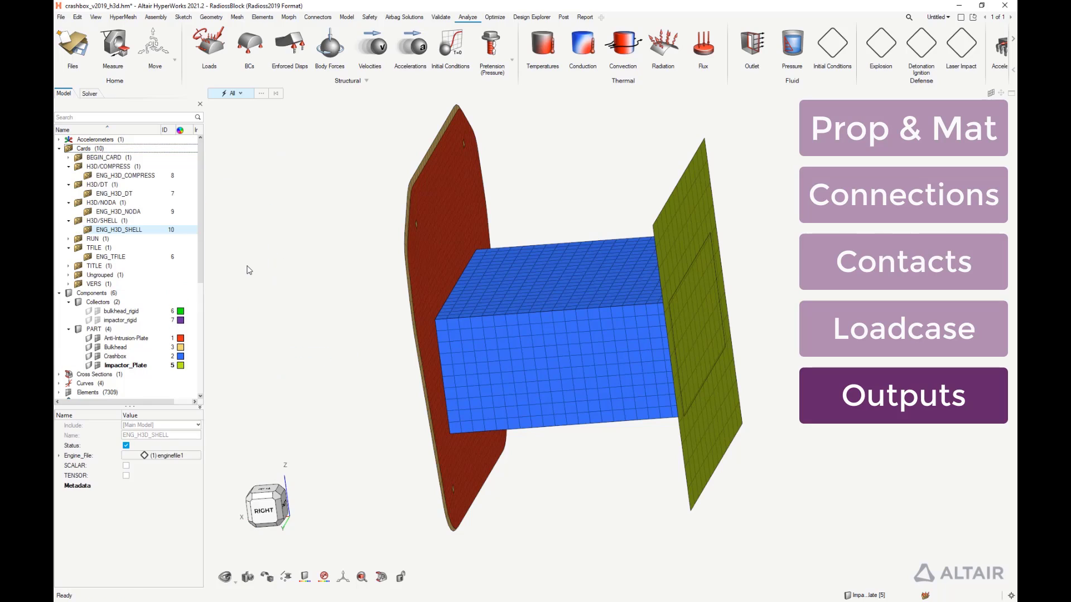
click(126, 465)
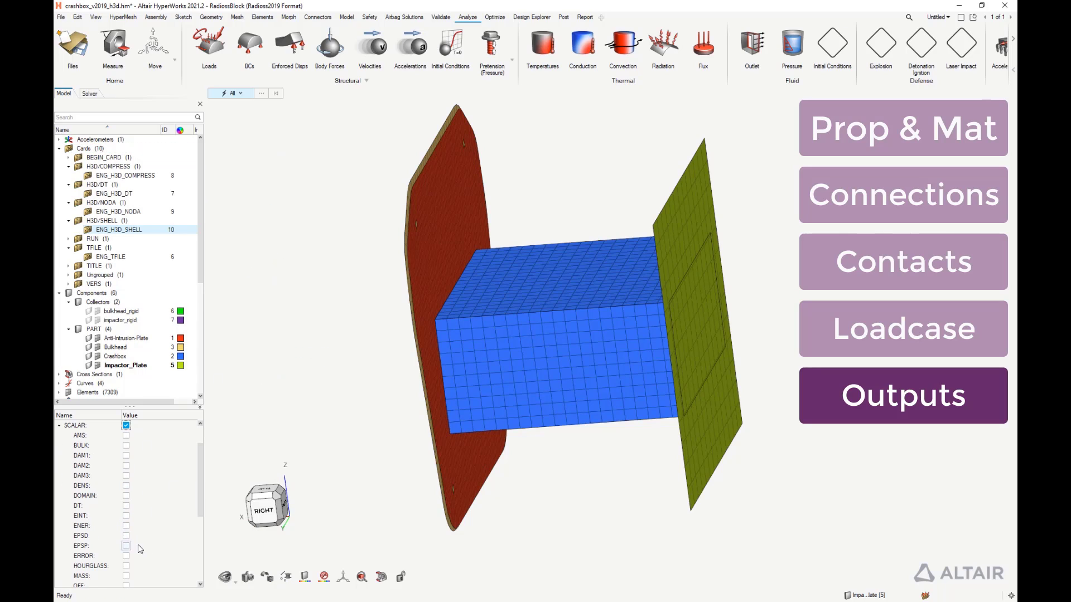
scroll(137, 552, down, 5)
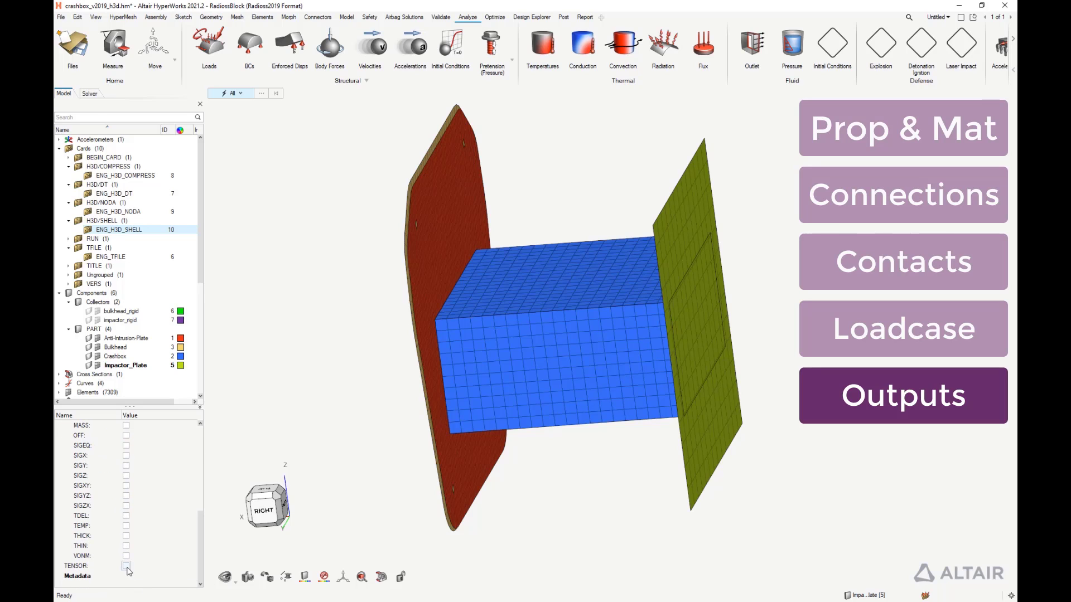
Create an H3D/SOLID engine keyword card and enable its SCALAR and TENSOR outputs
right_click(98, 150)
mouse_move(117, 156)
mouse_move(210, 164)
mouse_move(262, 307)
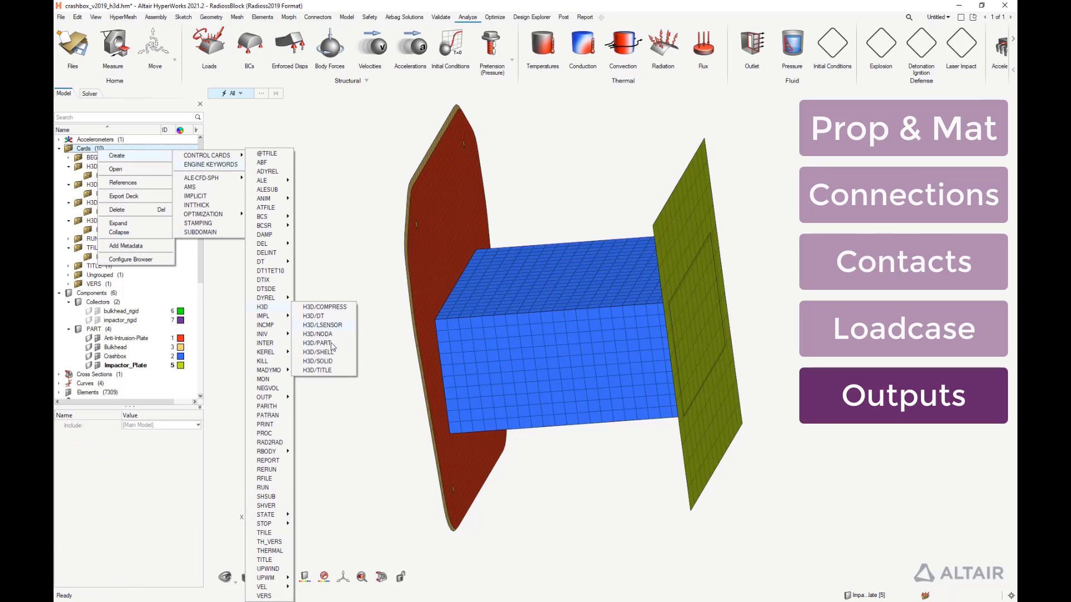
click(328, 361)
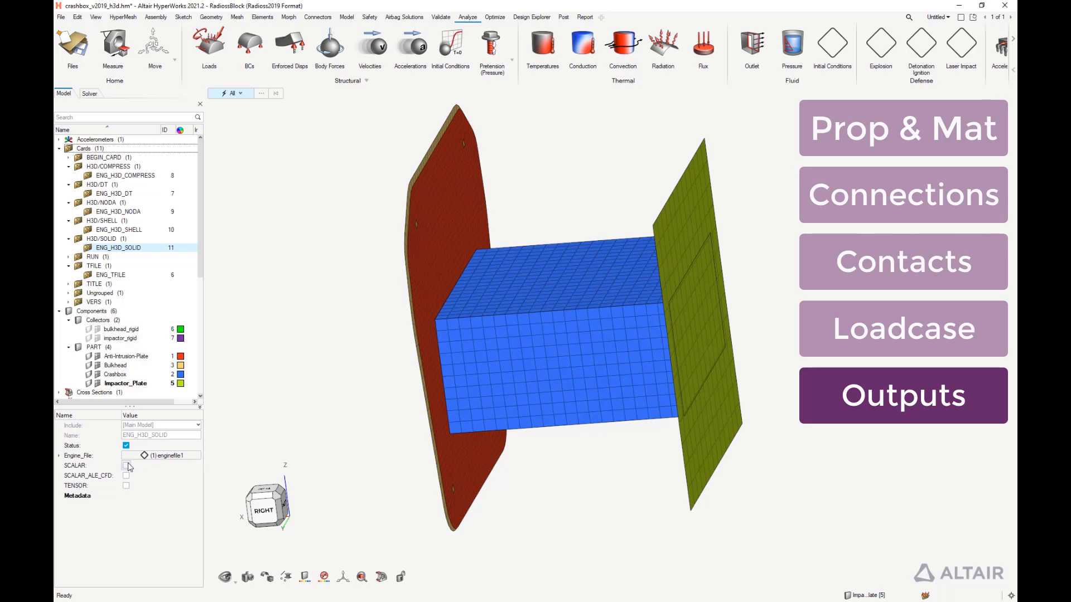
click(126, 466)
scroll(134, 558, down, 5)
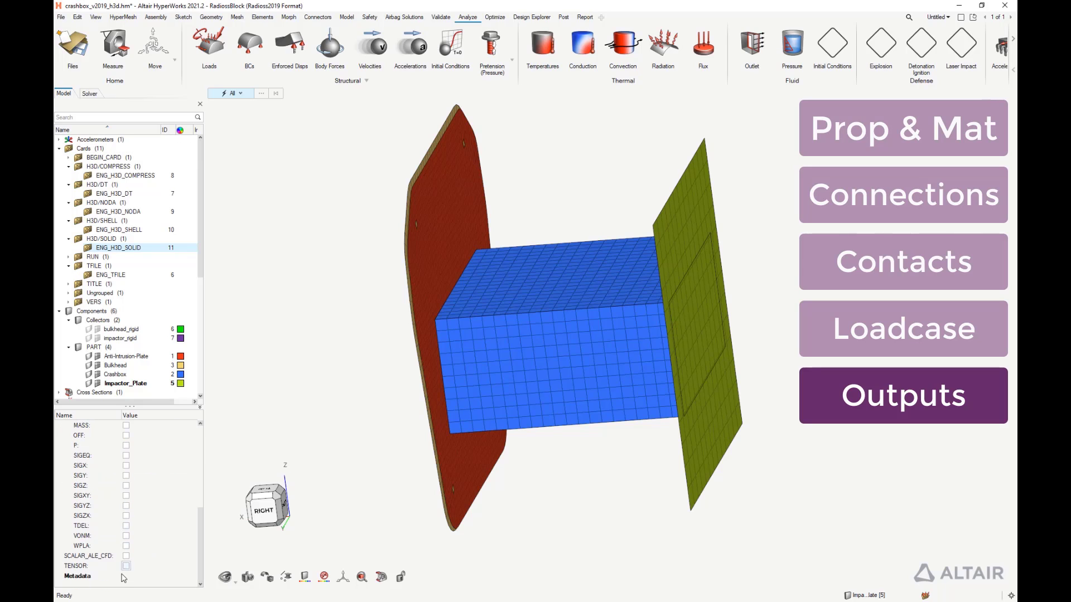
click(126, 566)
scroll(154, 573, down, 1)
click(126, 566)
click(126, 556)
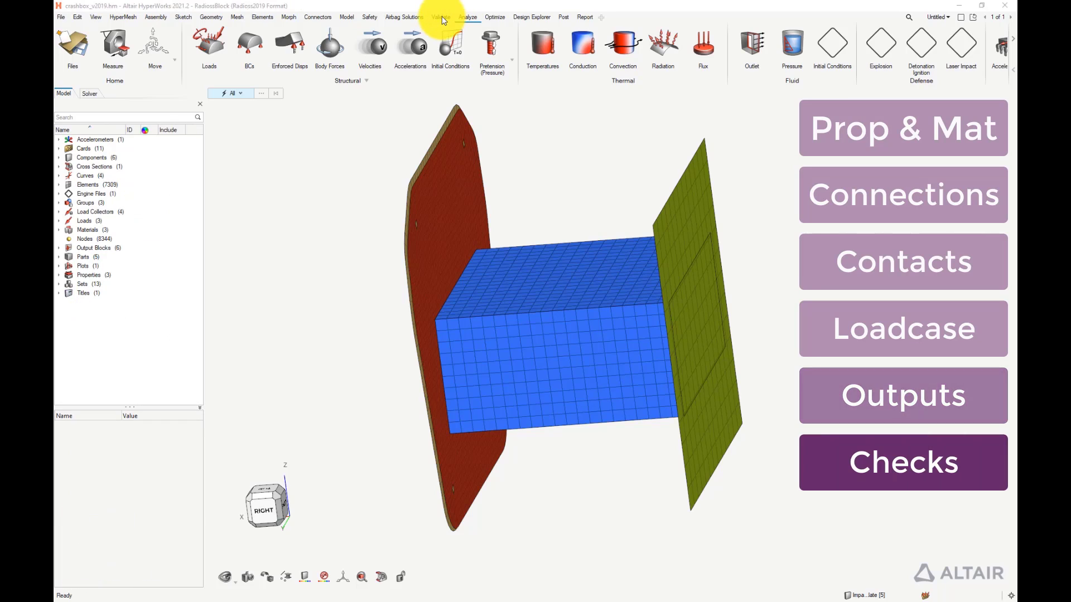
Compute the mass summary of the whole model to check its total and component masses
click(440, 17)
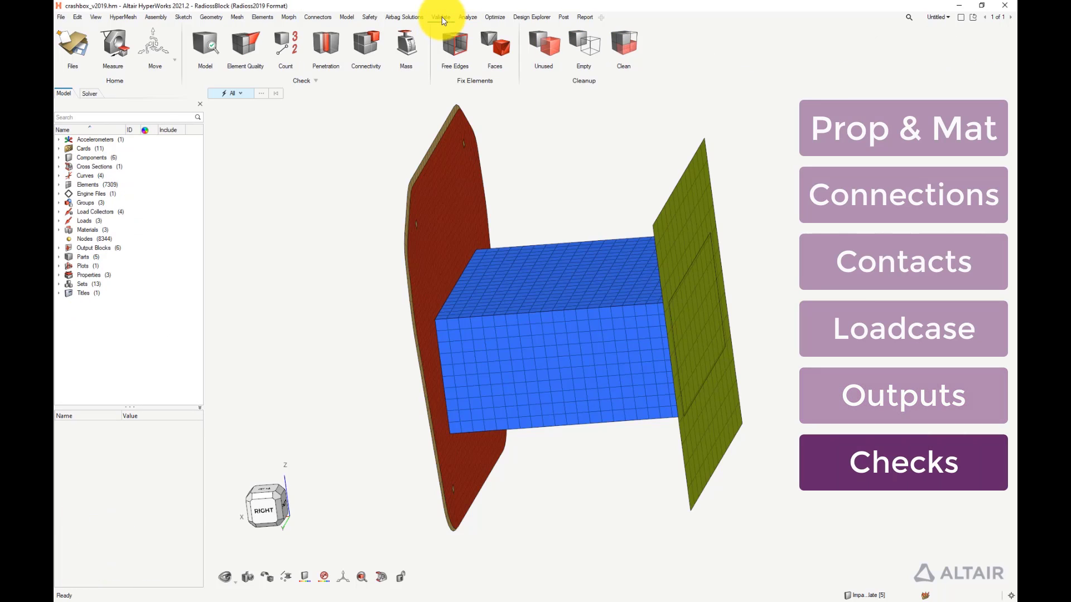
click(406, 44)
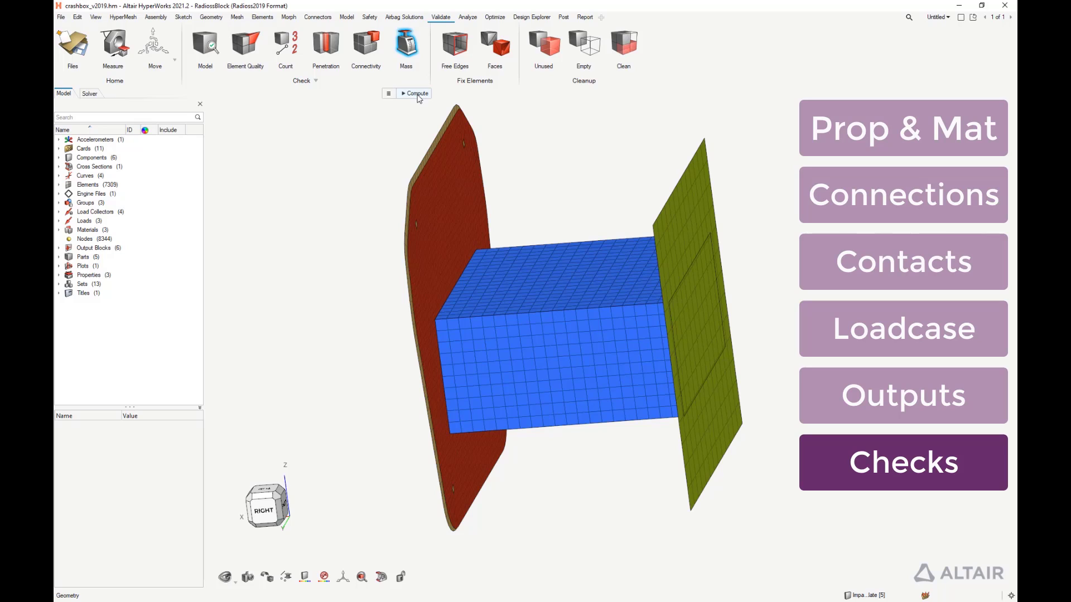
click(417, 94)
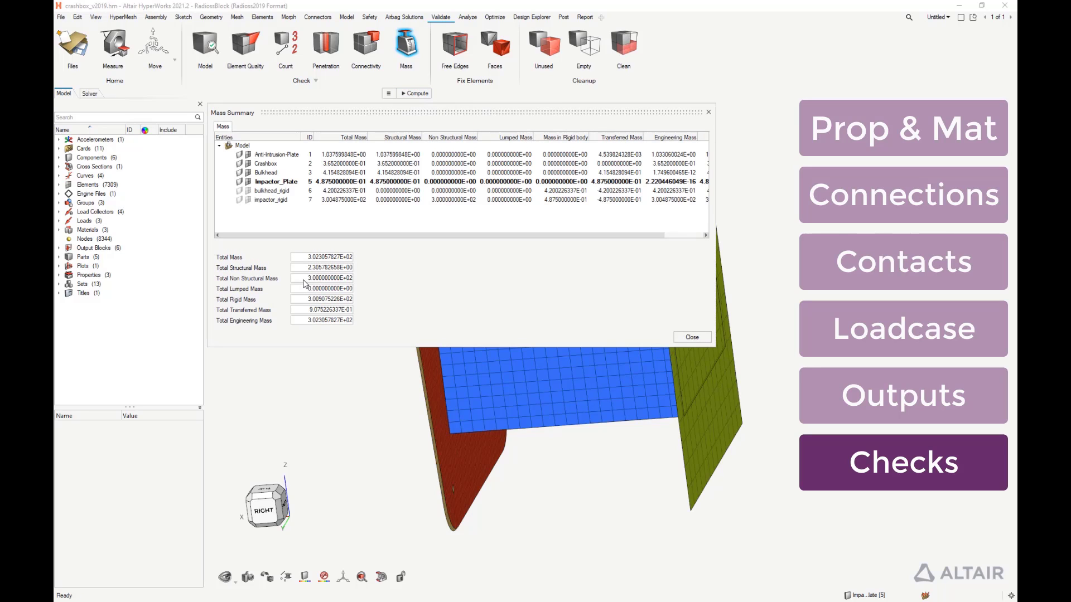
Examine the total non-structural mass in the mass summary and close the summary
mouse_move(353, 277)
mouse_down()
mouse_move(320, 279)
mouse_move(344, 279)
mouse_up()
click(692, 338)
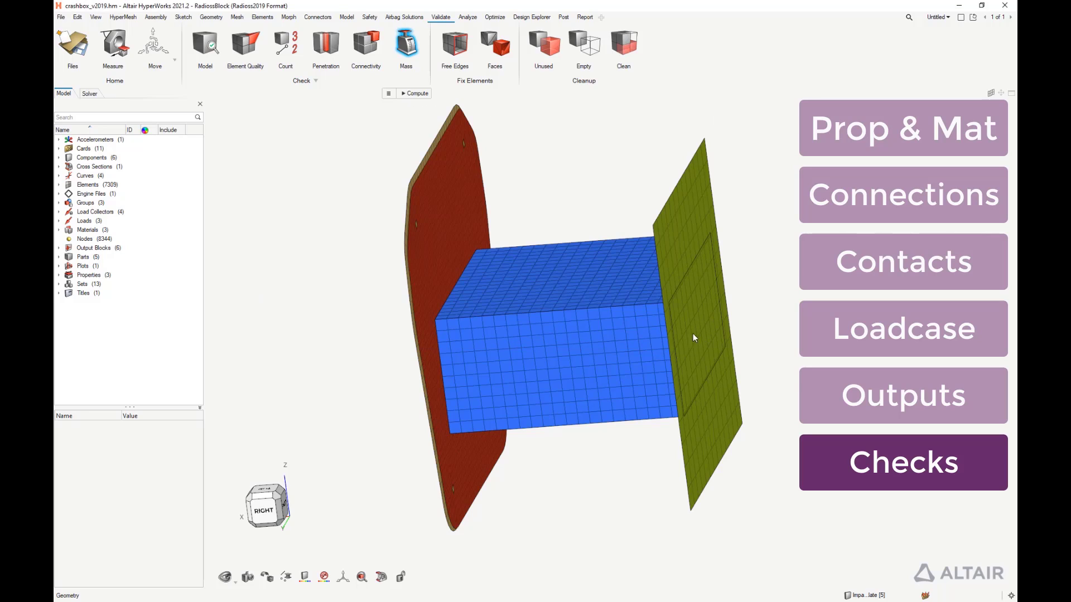
Run an intersections and penetrations check on the contact groups aip_vs_bulkhead and impactor_vs_crashbox
click(327, 41)
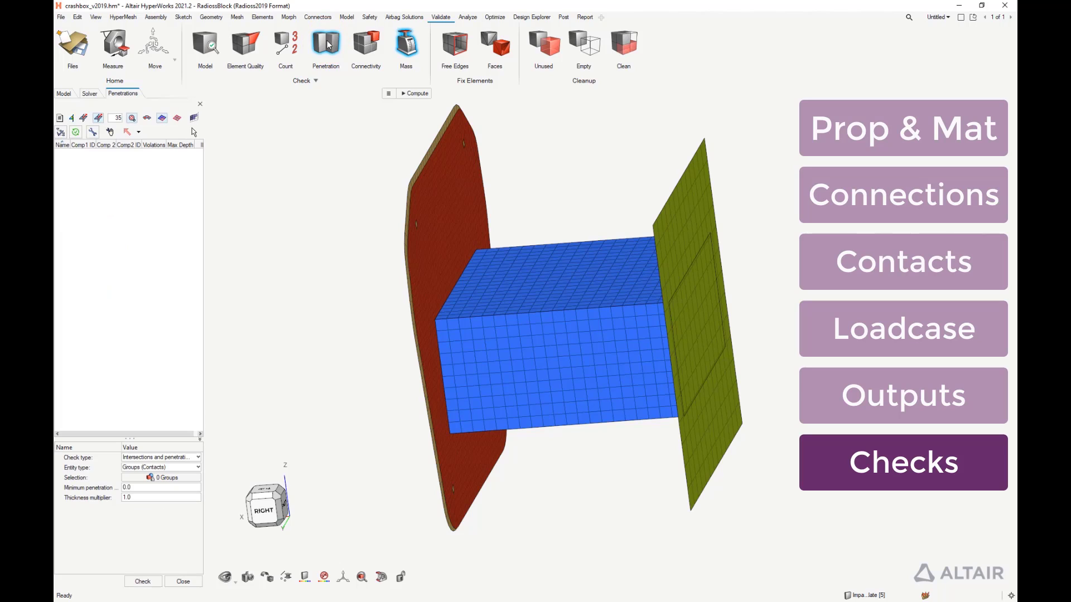
click(164, 478)
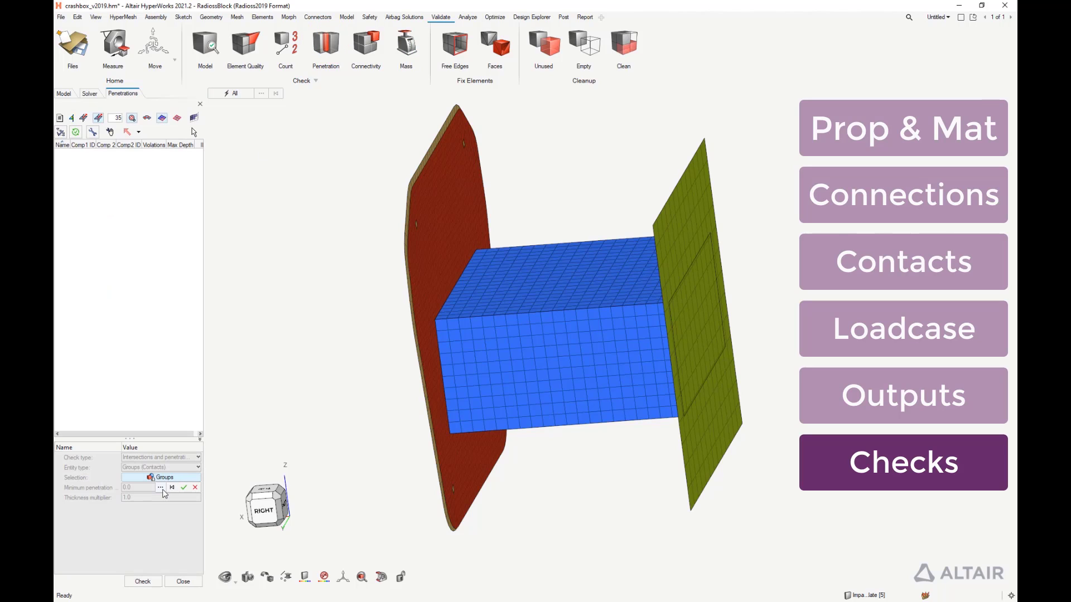
click(162, 488)
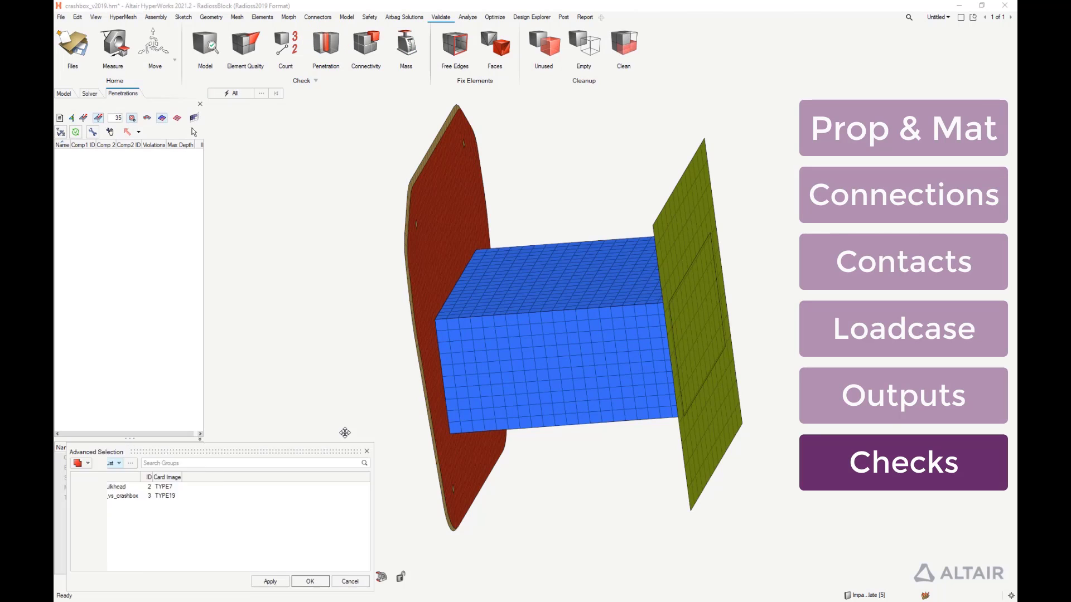
click(282, 468)
ctrl+click(281, 474)
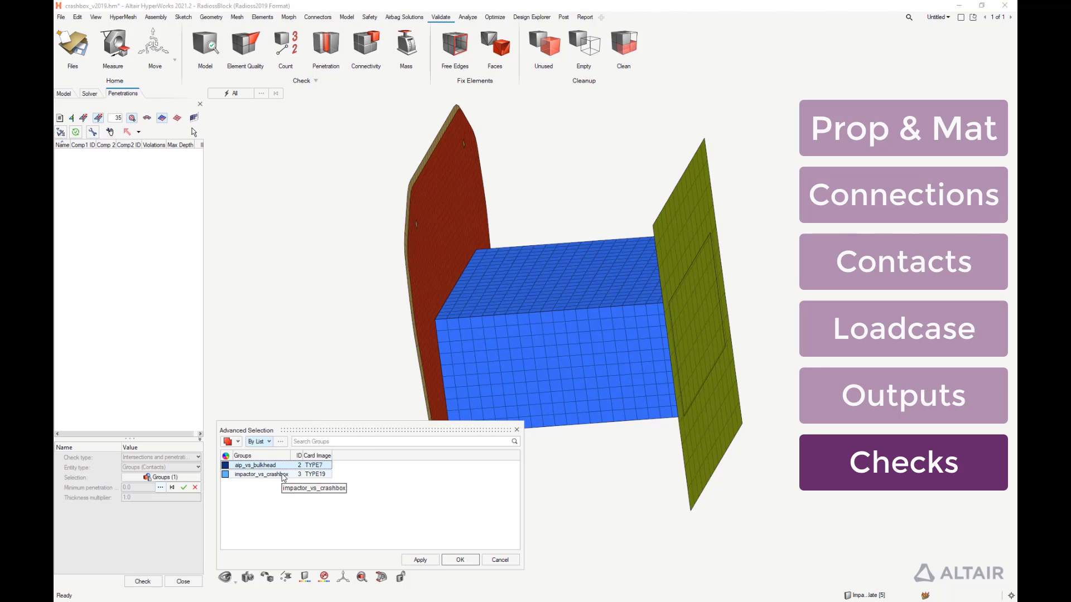
click(430, 562)
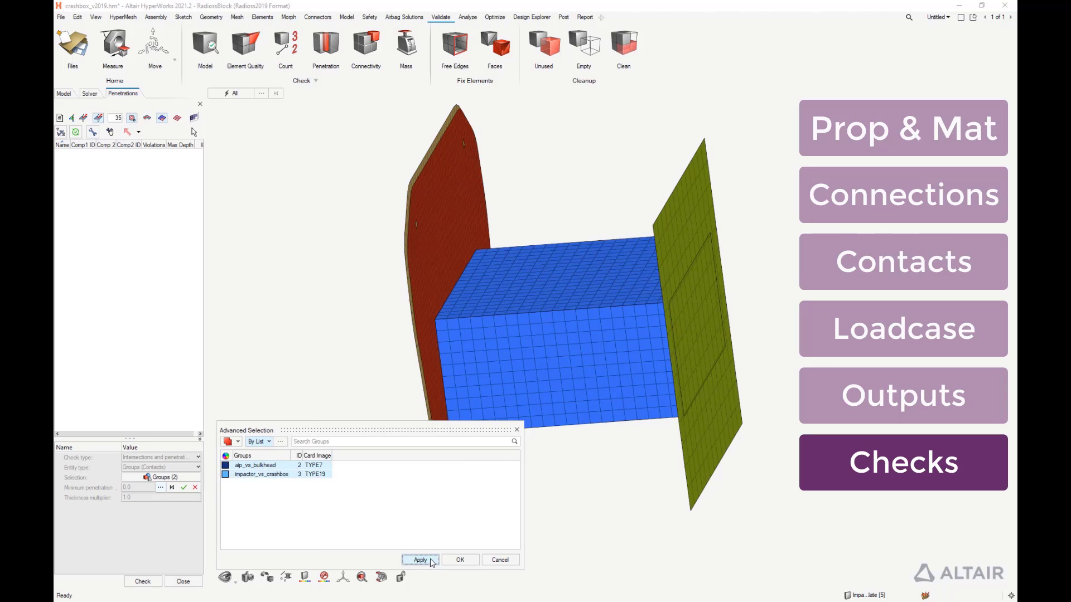
click(183, 487)
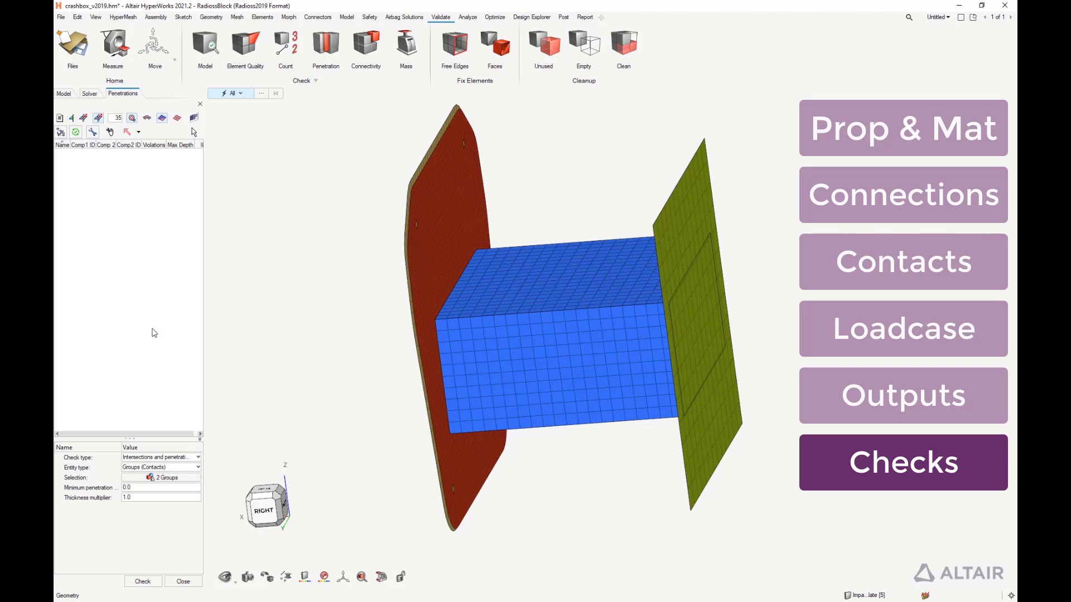
click(143, 582)
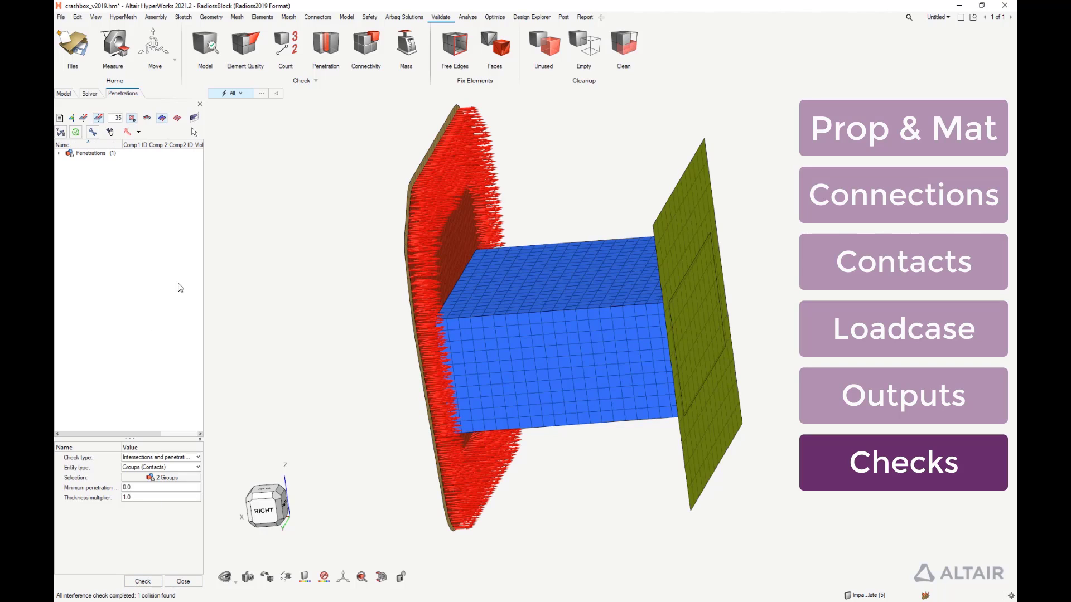
Examine the aip_vs_bulkhead penetration results, isolating the Anti-Intrusion-Plate entry and checking its violations and maximum depth
click(59, 153)
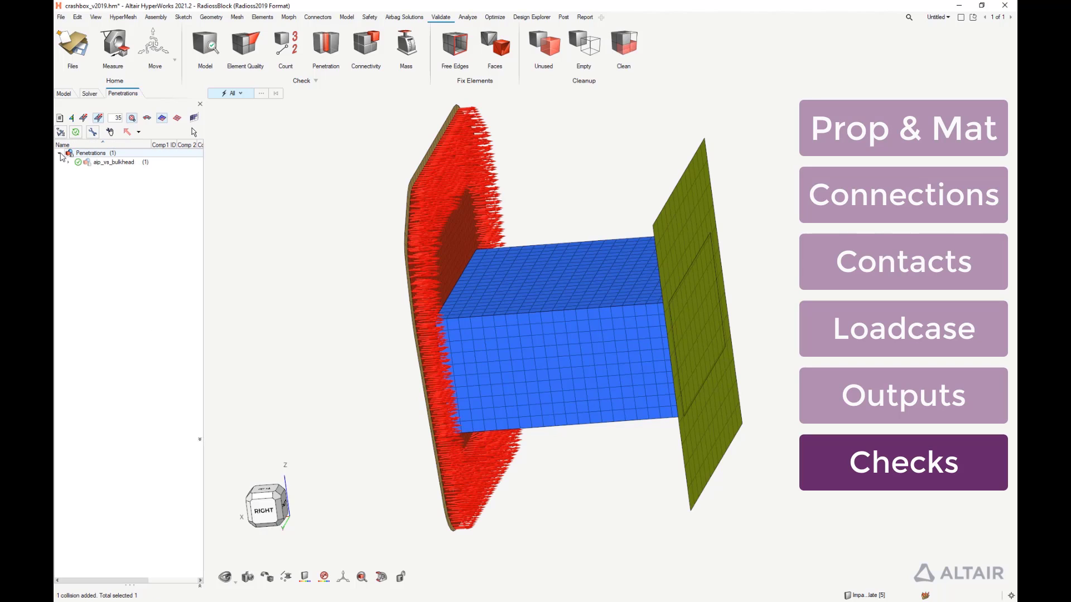
click(68, 162)
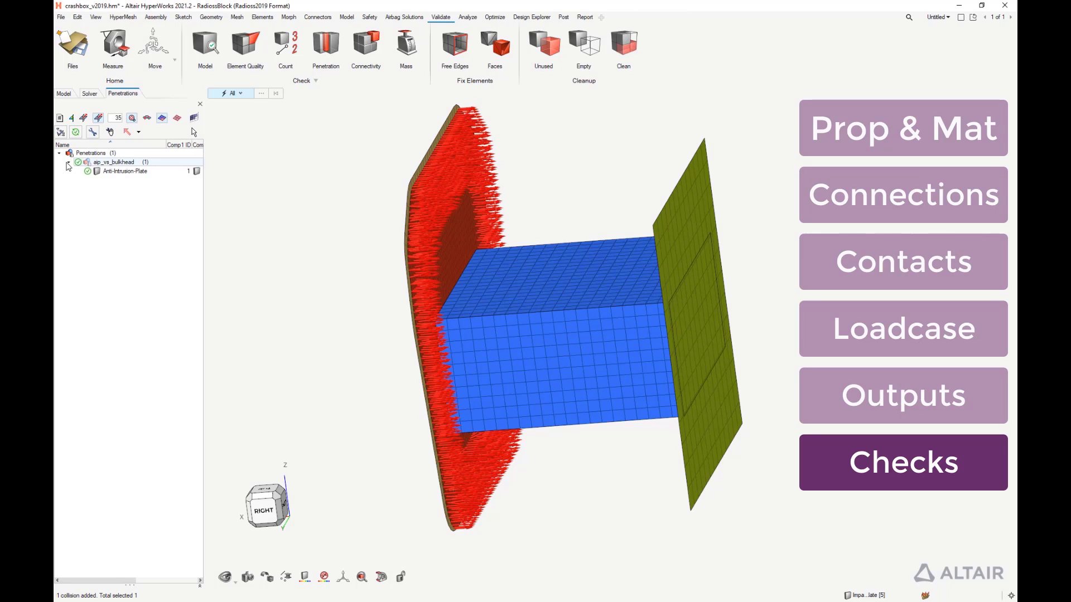
click(124, 173)
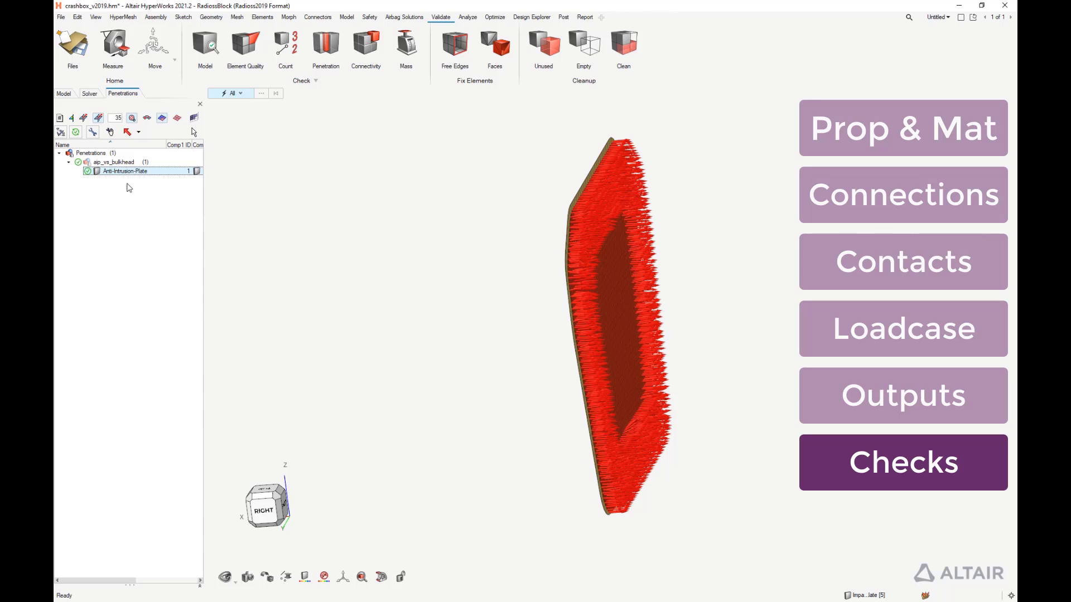
click(97, 175)
drag(205, 333, 354, 332)
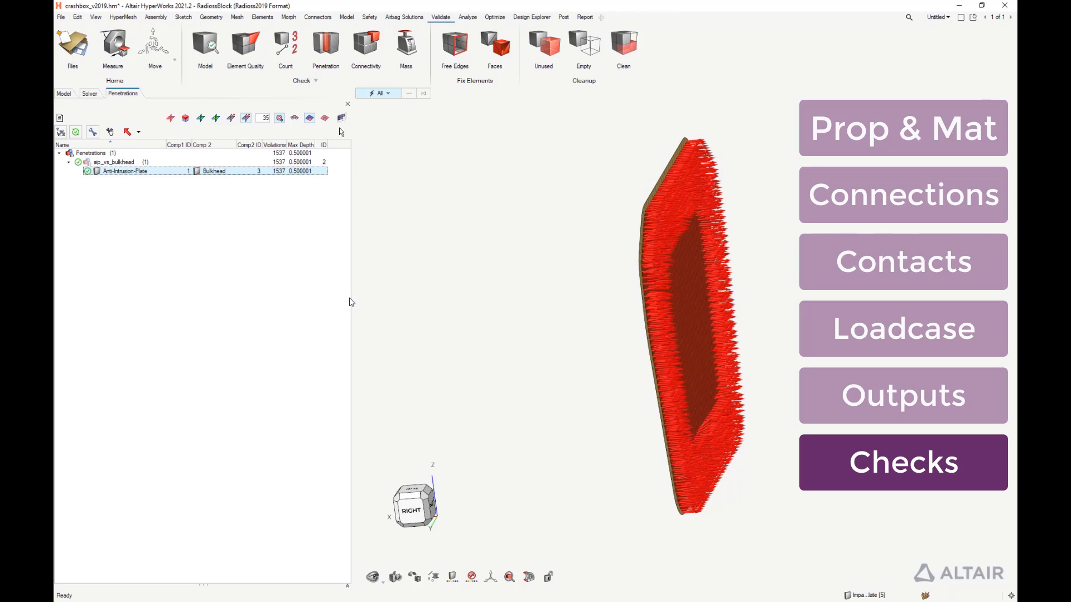
drag(352, 298, 163, 303)
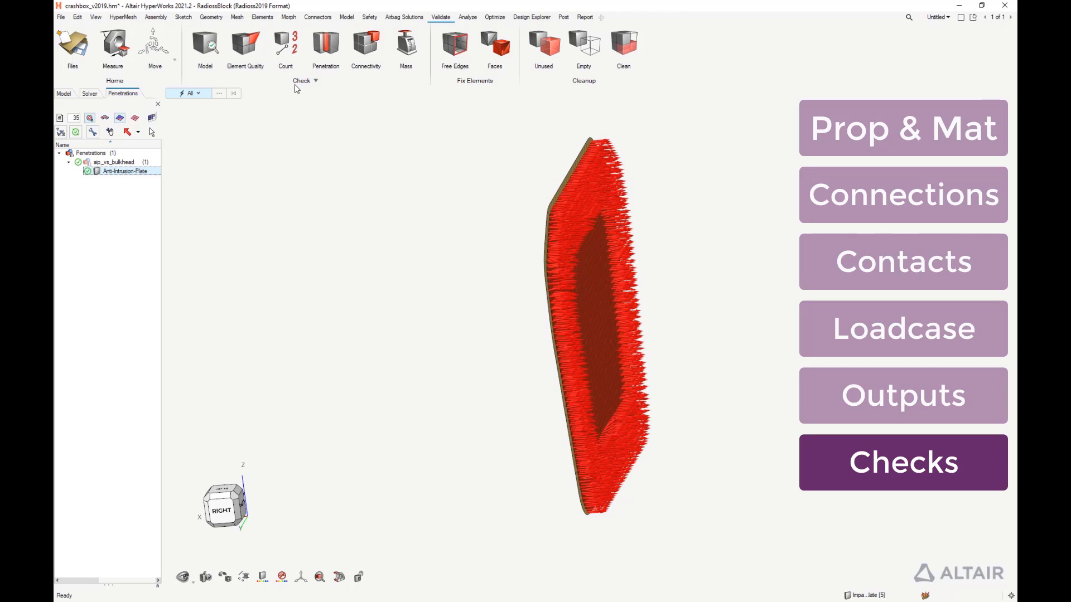
Run the model checker on the whole model and inspect which contact is listed under the Idel warning
click(200, 44)
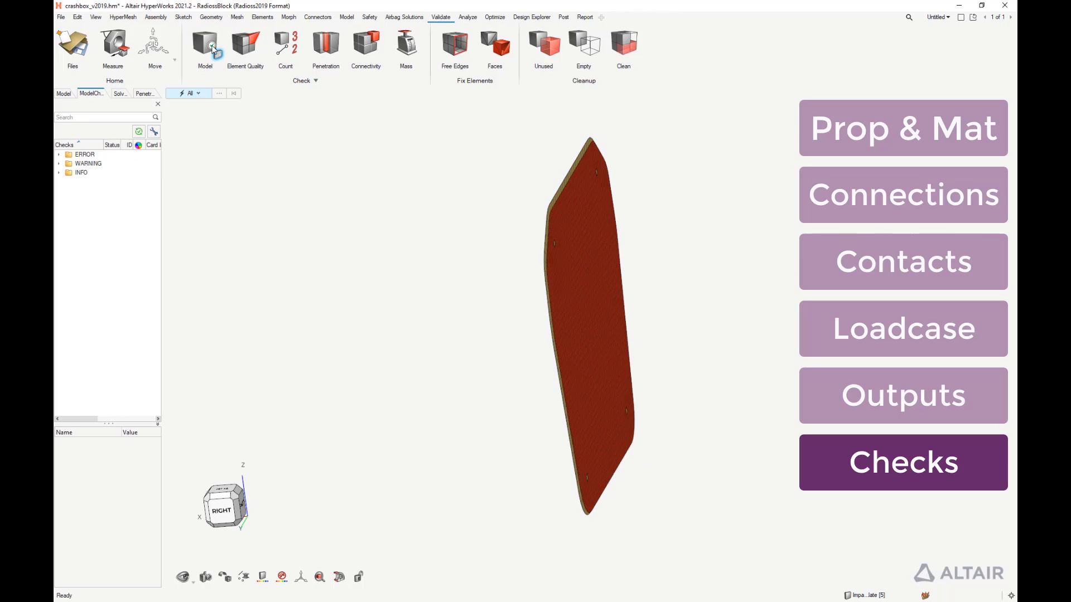
click(139, 132)
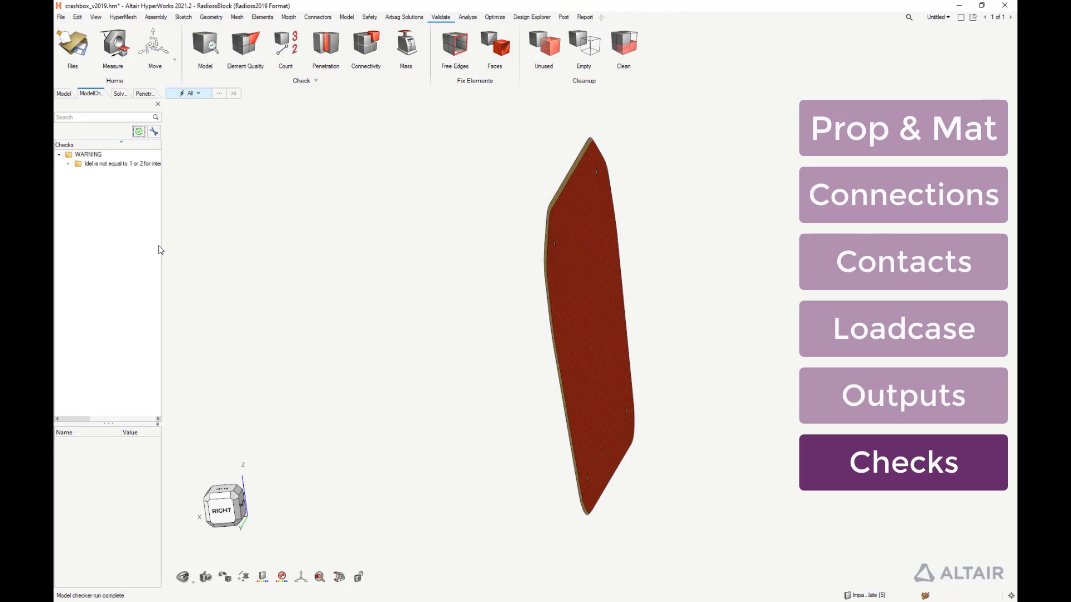
drag(162, 354, 214, 353)
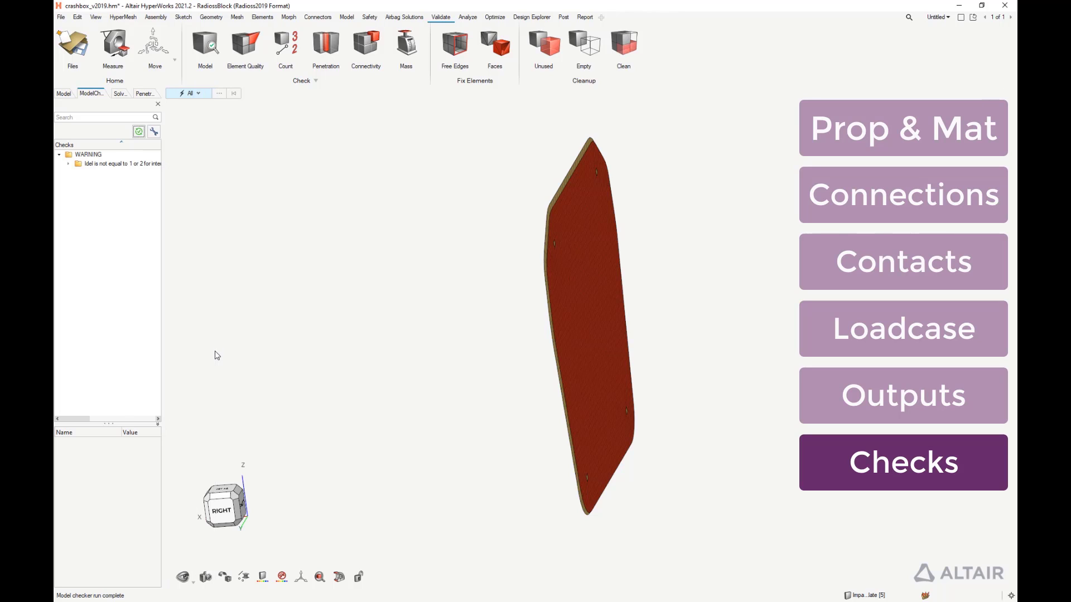
click(69, 164)
click(92, 173)
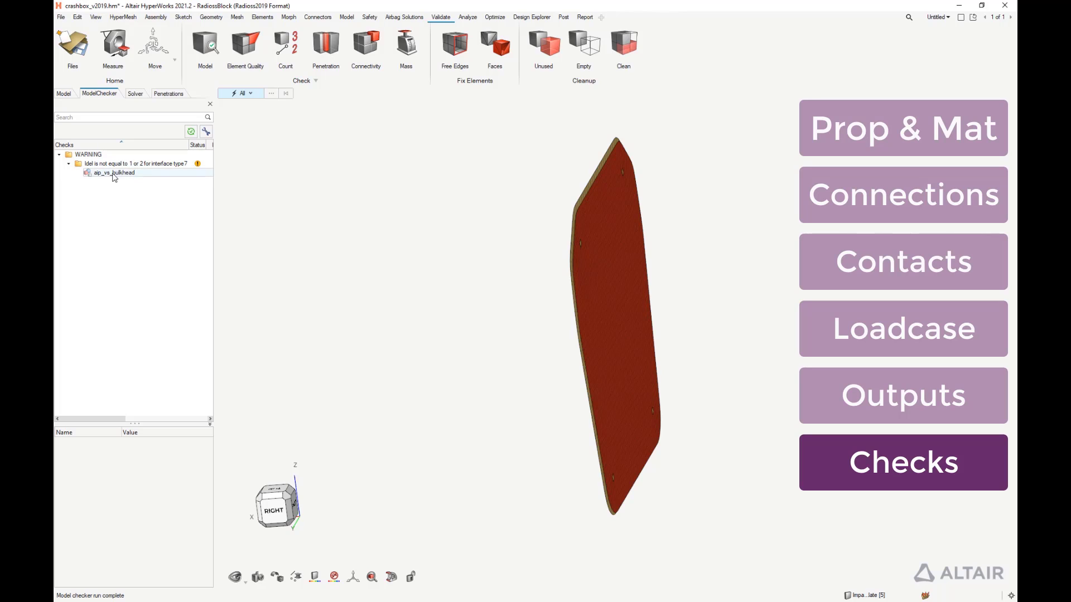
Close the model checker and penetration results, and display all the PART components again
click(210, 103)
click(123, 93)
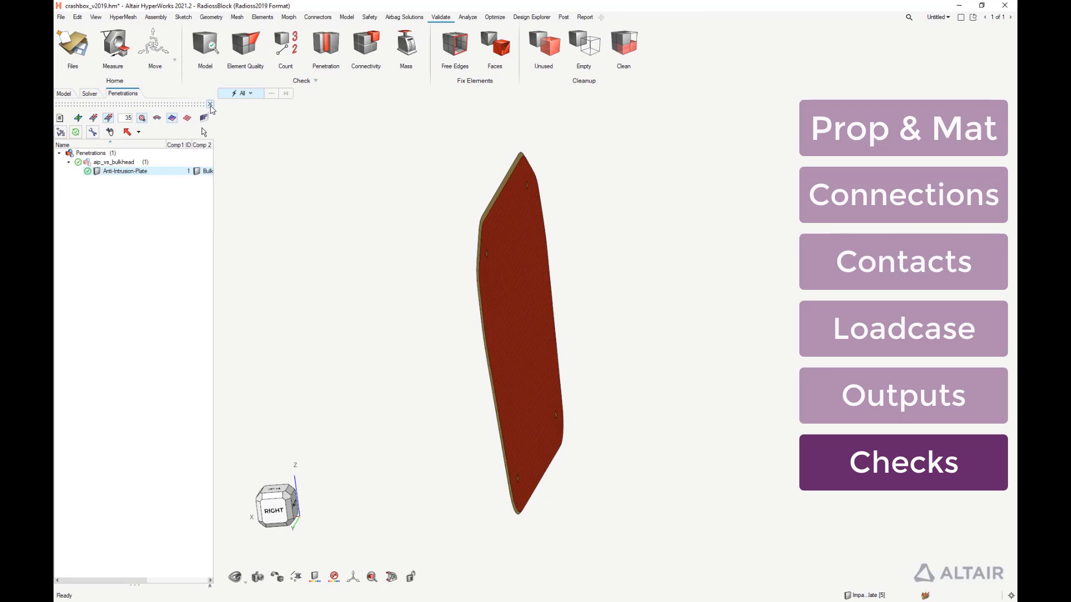
click(210, 104)
click(64, 93)
click(59, 157)
click(167, 176)
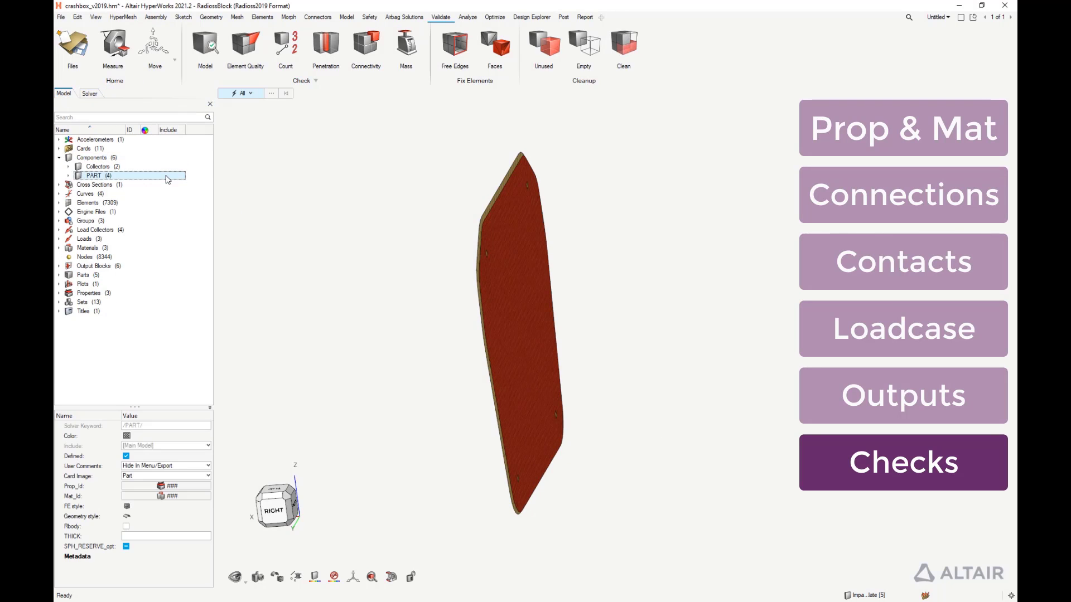
Create a DT/NODA engine keyword card for the nodal time step
right_click(88, 149)
mouse_move(111, 154)
mouse_move(200, 167)
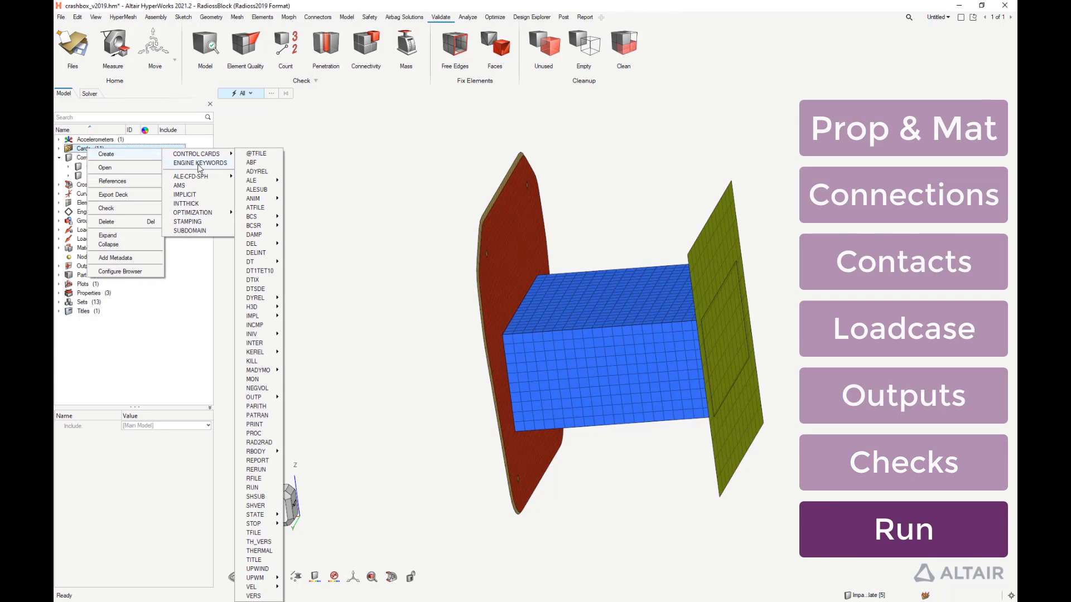
mouse_move(256, 262)
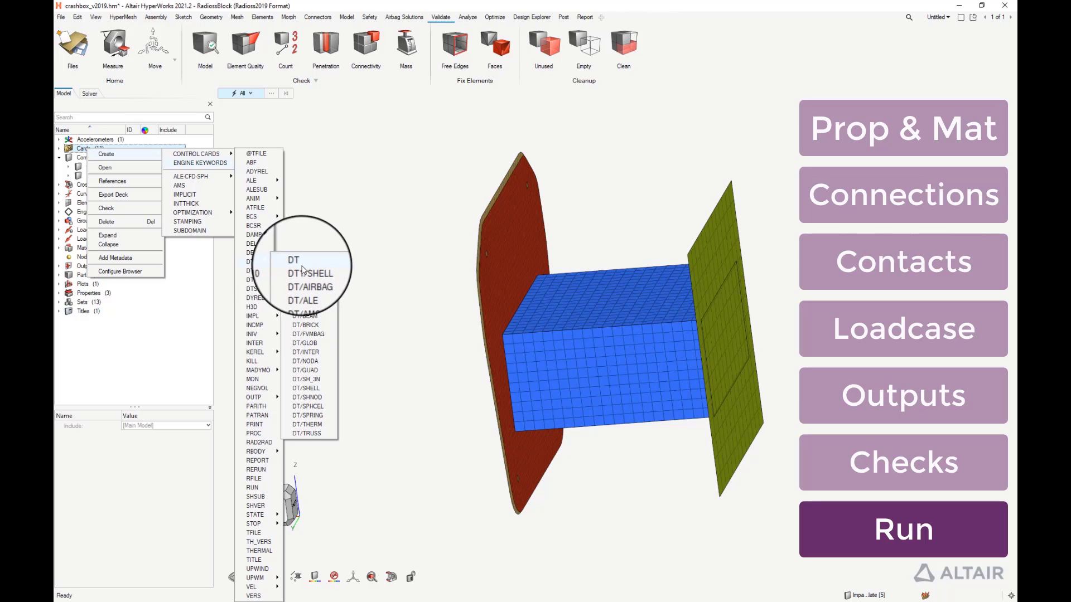
click(310, 364)
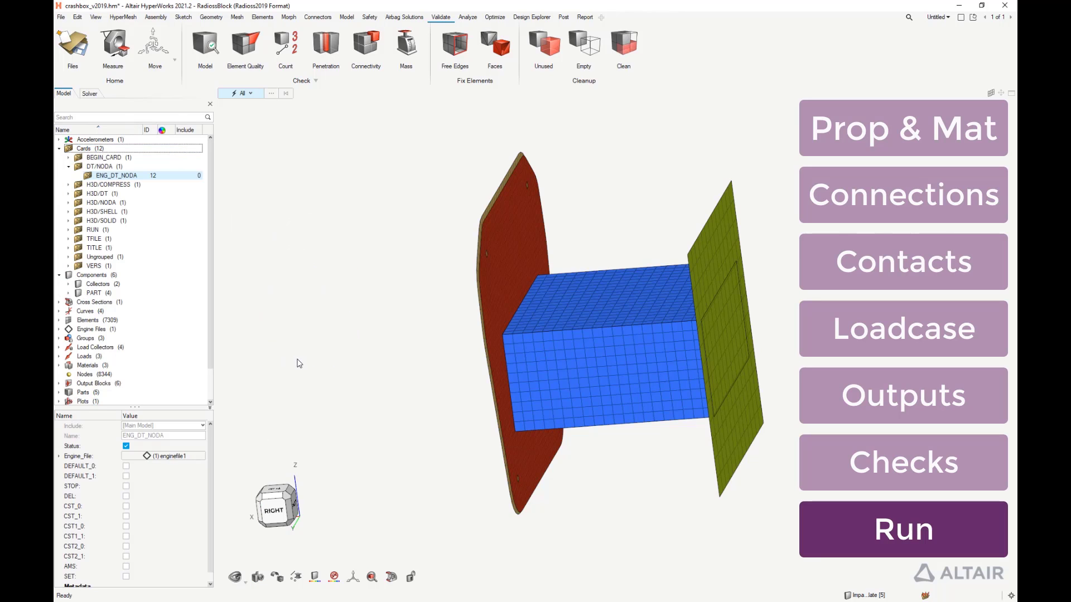
Enable CST_0 in the DT/NODA card and fill in its Tscale and Tmin values
click(126, 506)
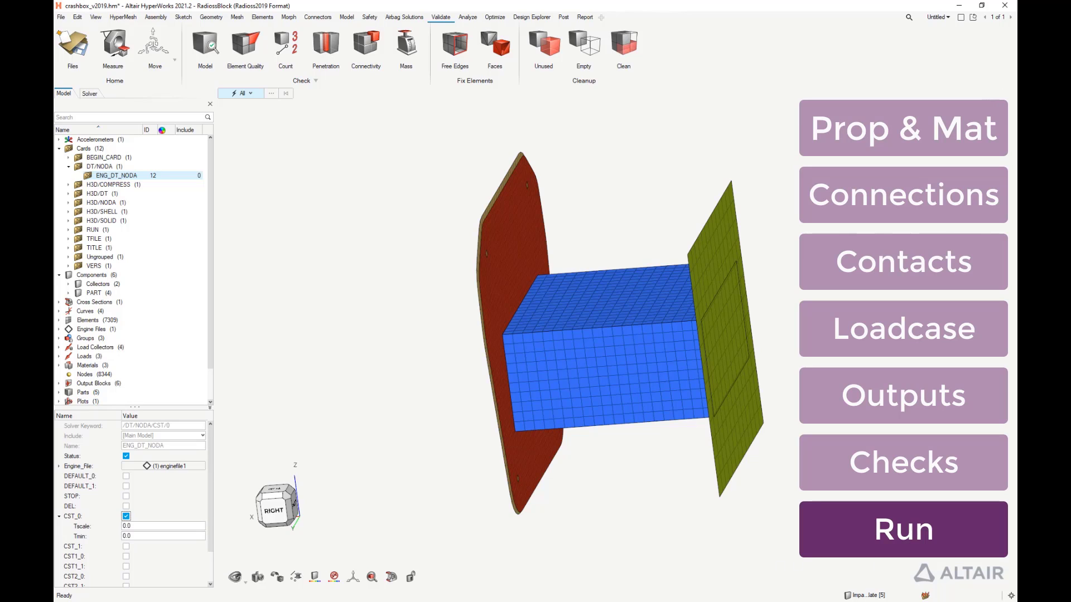
click(143, 527)
click(148, 535)
key(Return)
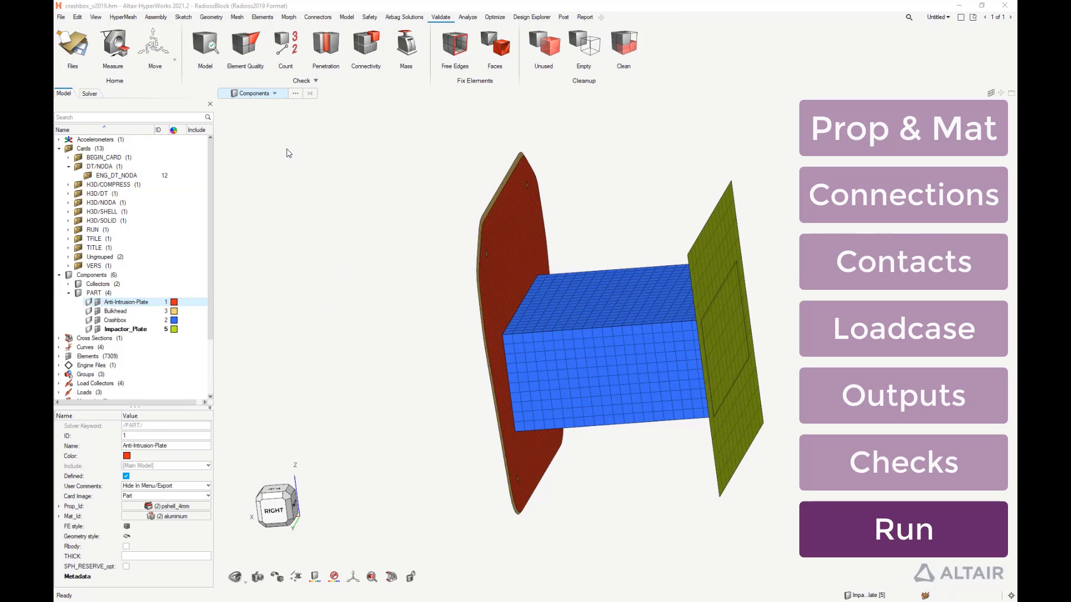
Save the model and export the Radioss solver deck with its engine file to run_01 as crashbox_v2019_0000.rad
key(ctrl+s)
click(62, 17)
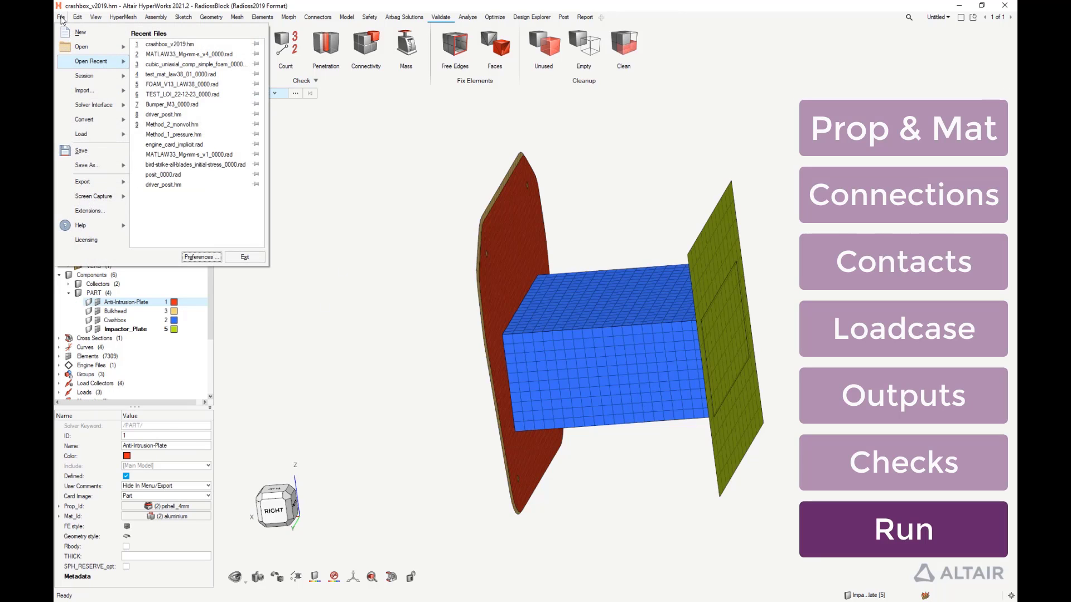
mouse_move(103, 183)
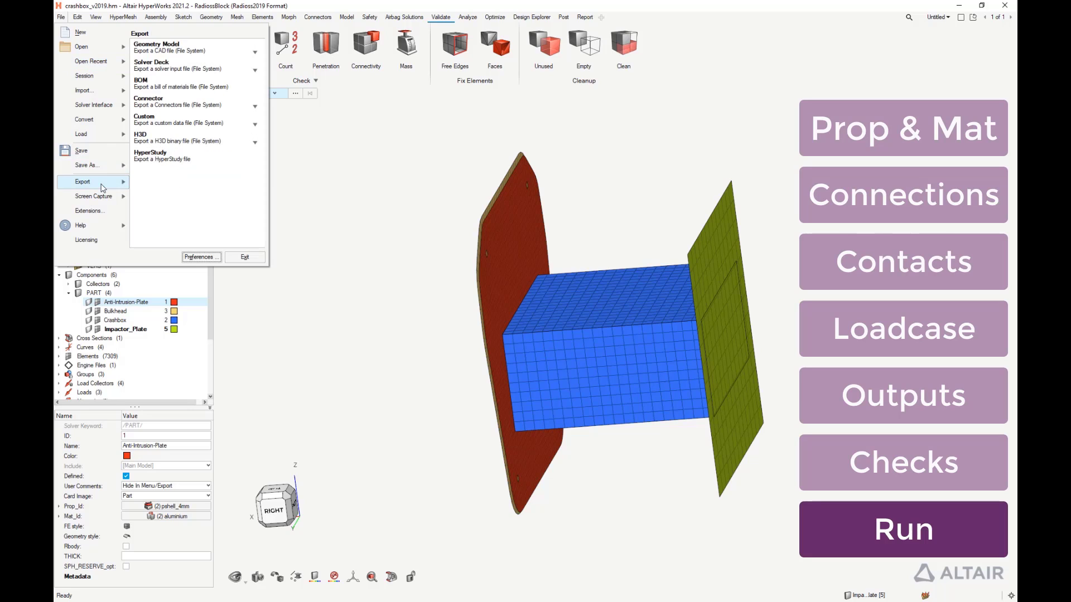
click(191, 70)
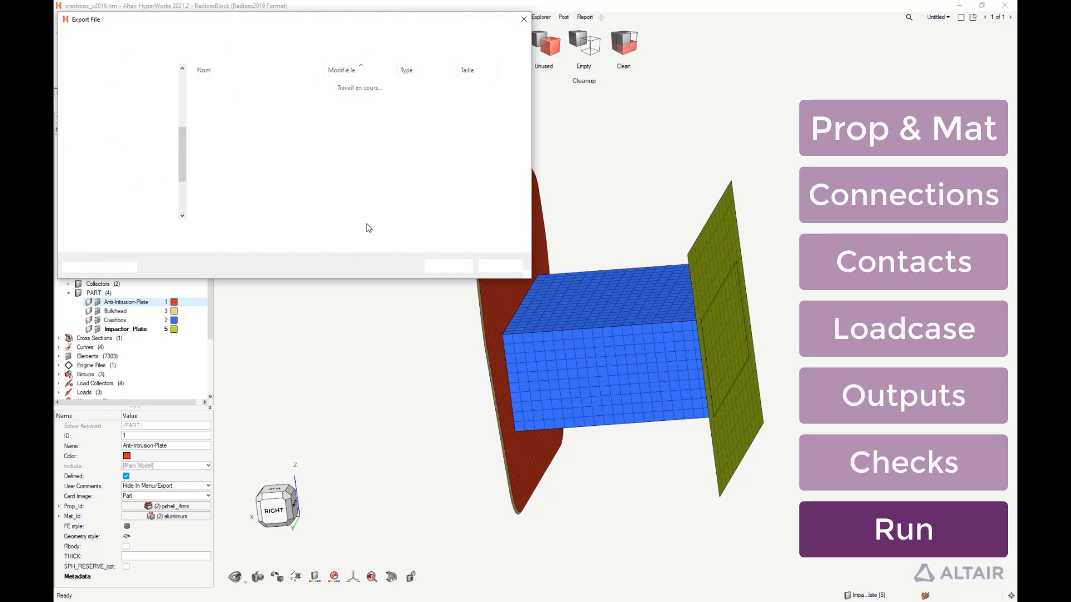
double_click(233, 95)
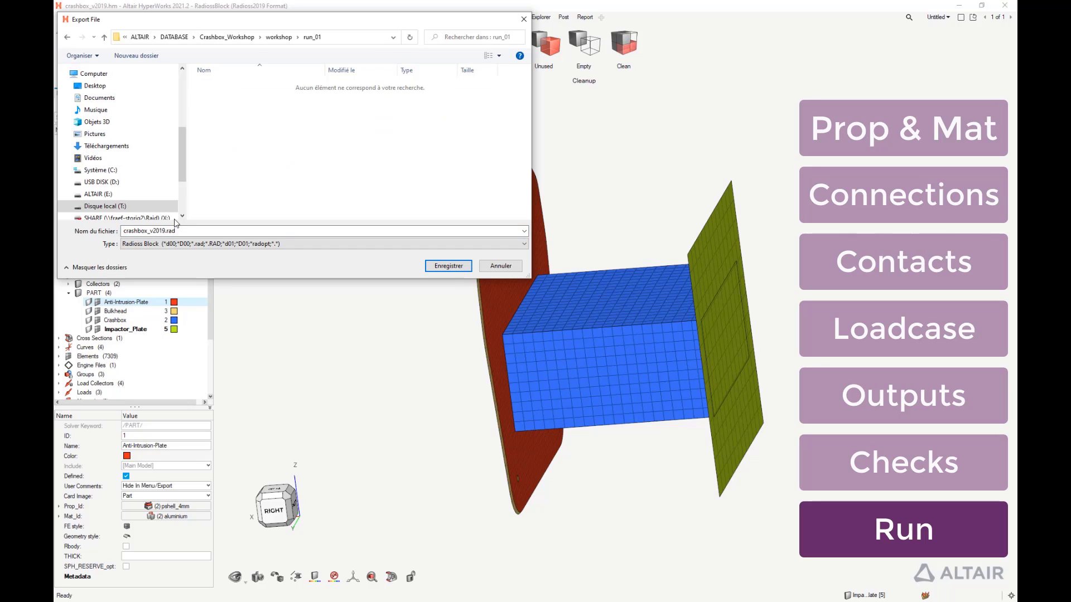
double_click(165, 231)
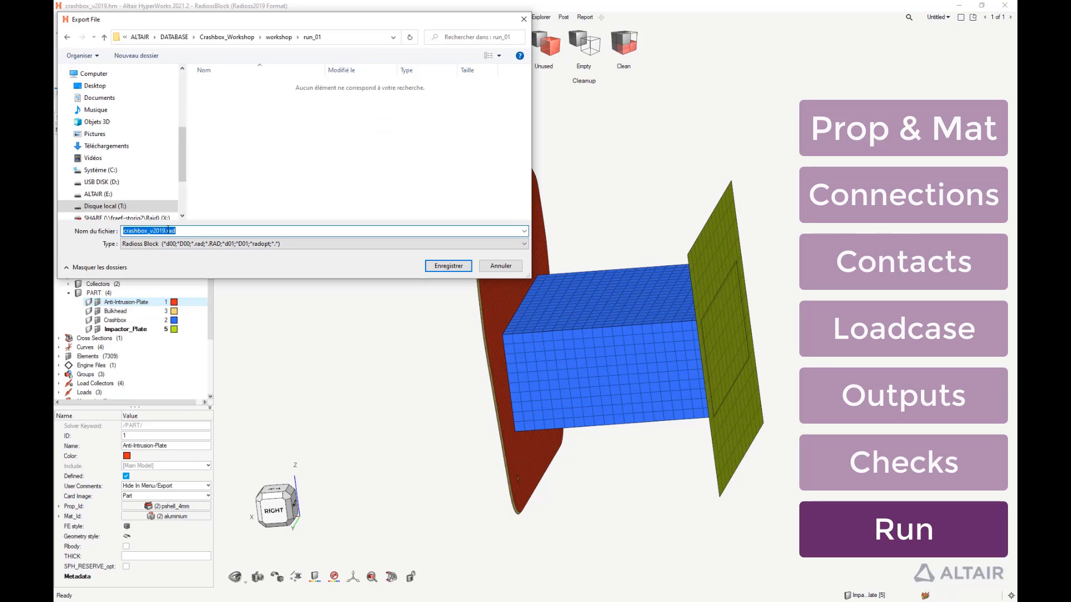
click(166, 230)
text(_0000)
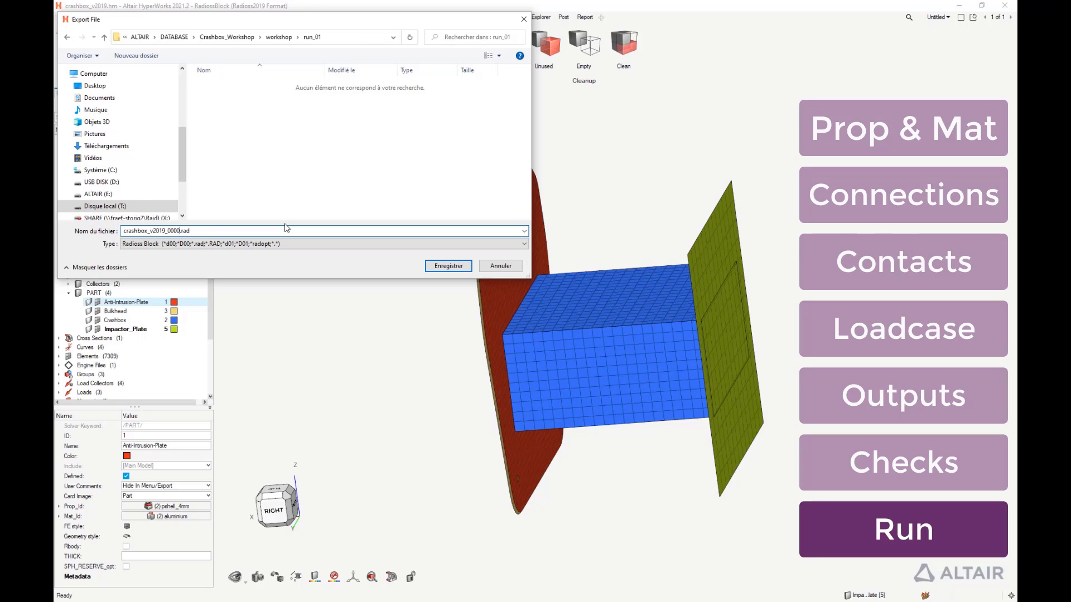
key(Return)
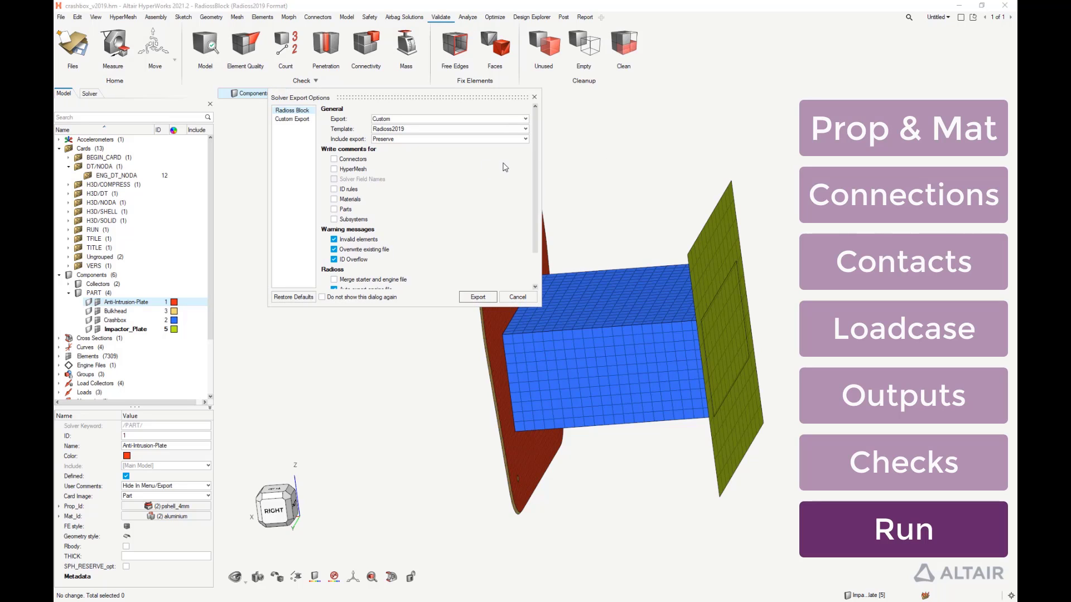
drag(534, 158, 537, 235)
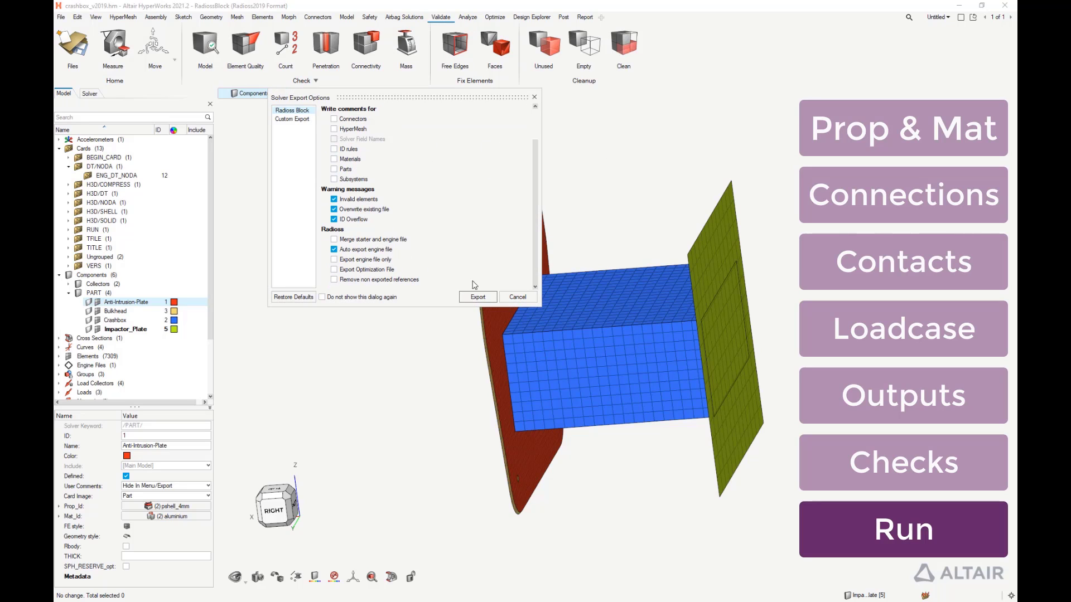
click(477, 297)
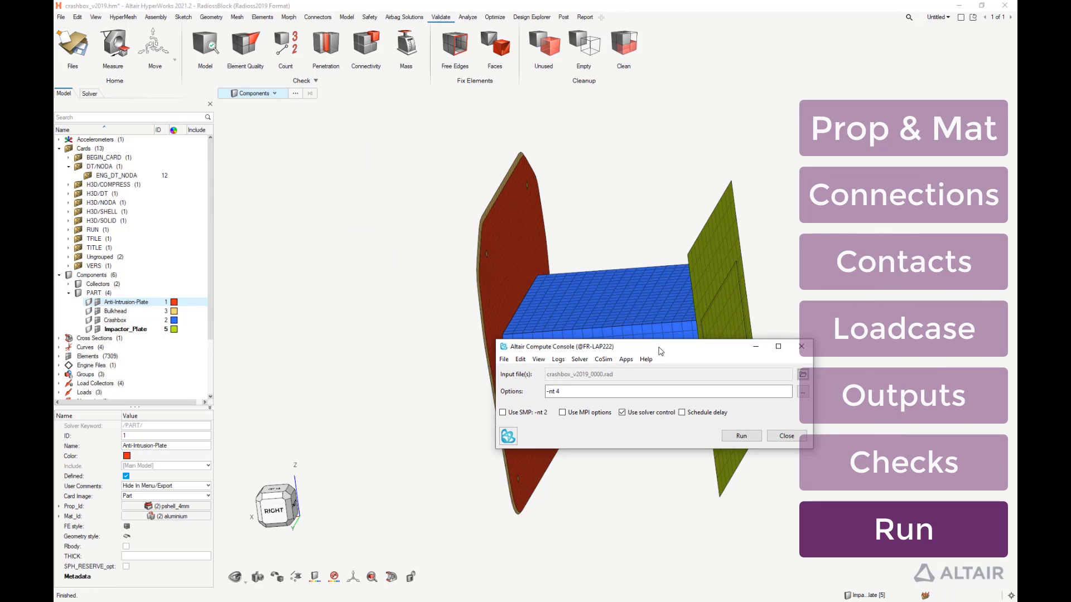
Select crashbox_v2019_0000.rad in run_01 as solver input, run it with the -nt 4 option and move the console aside
click(803, 374)
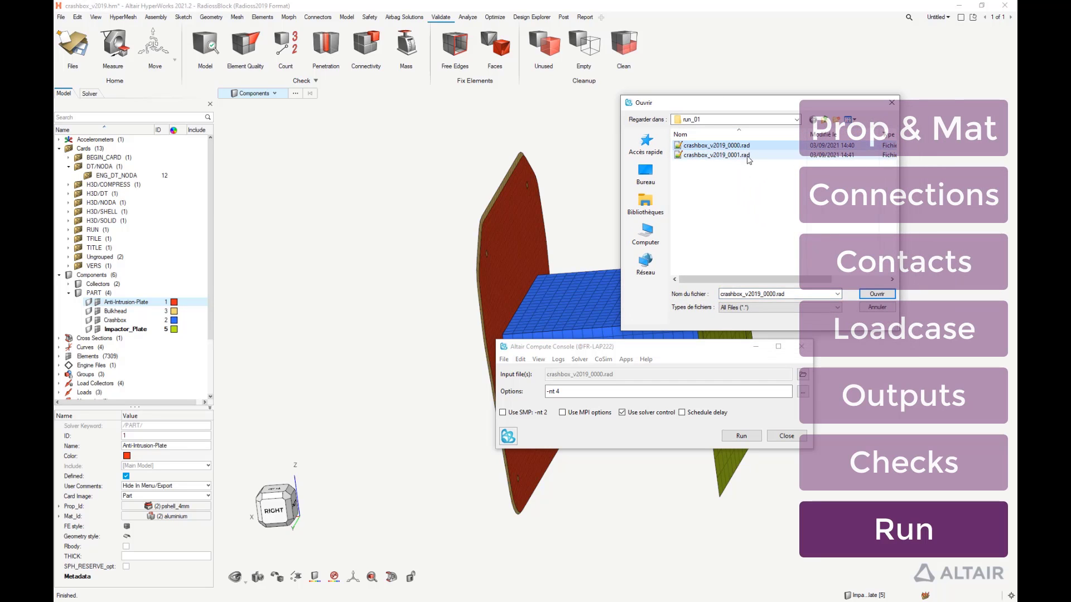
click(881, 295)
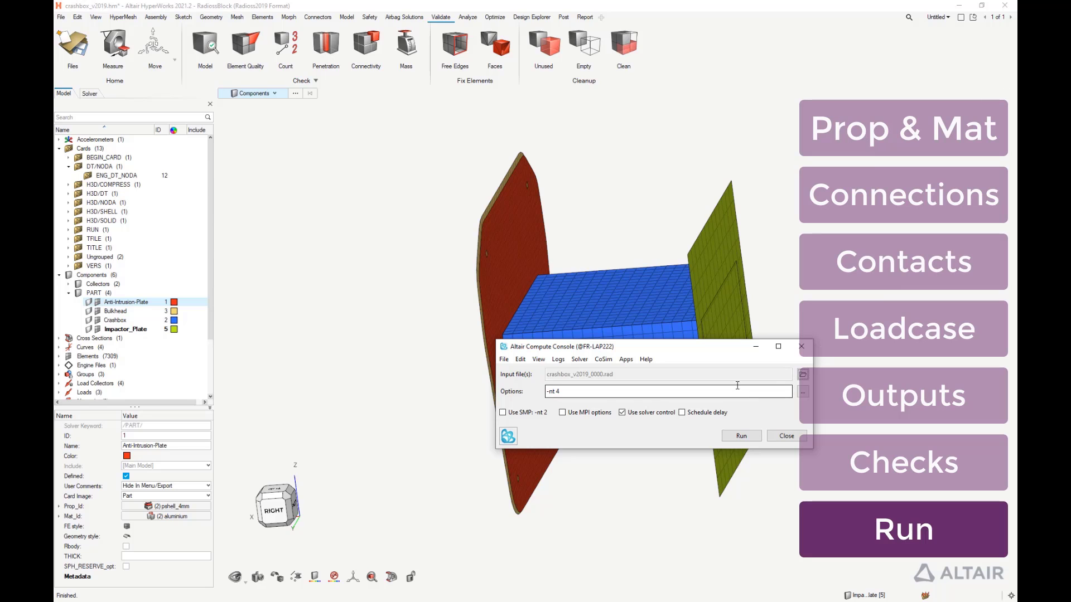
click(741, 435)
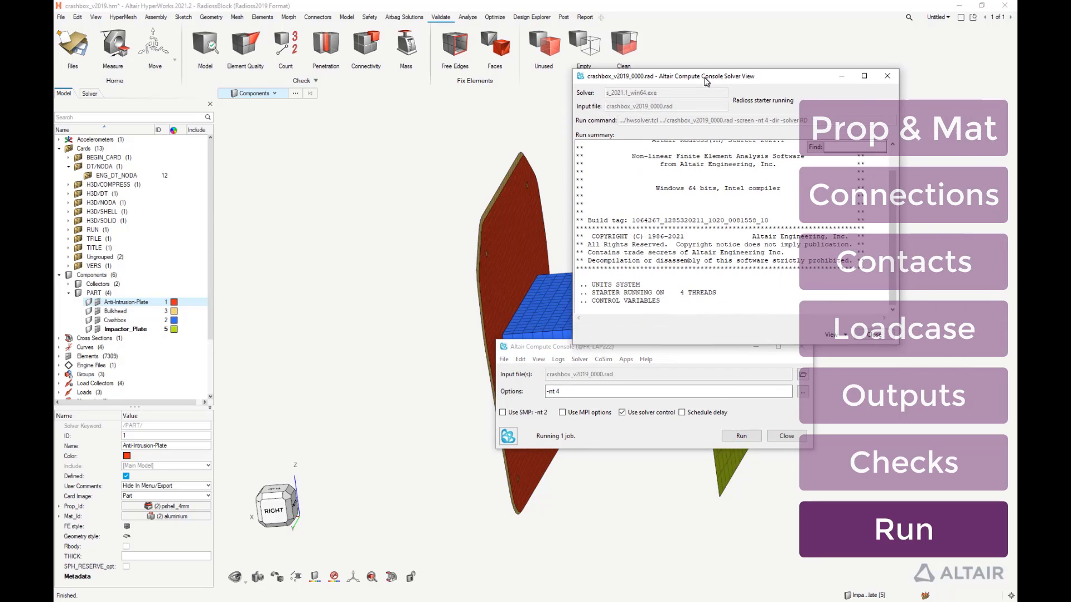
drag(573, 350, 271, 334)
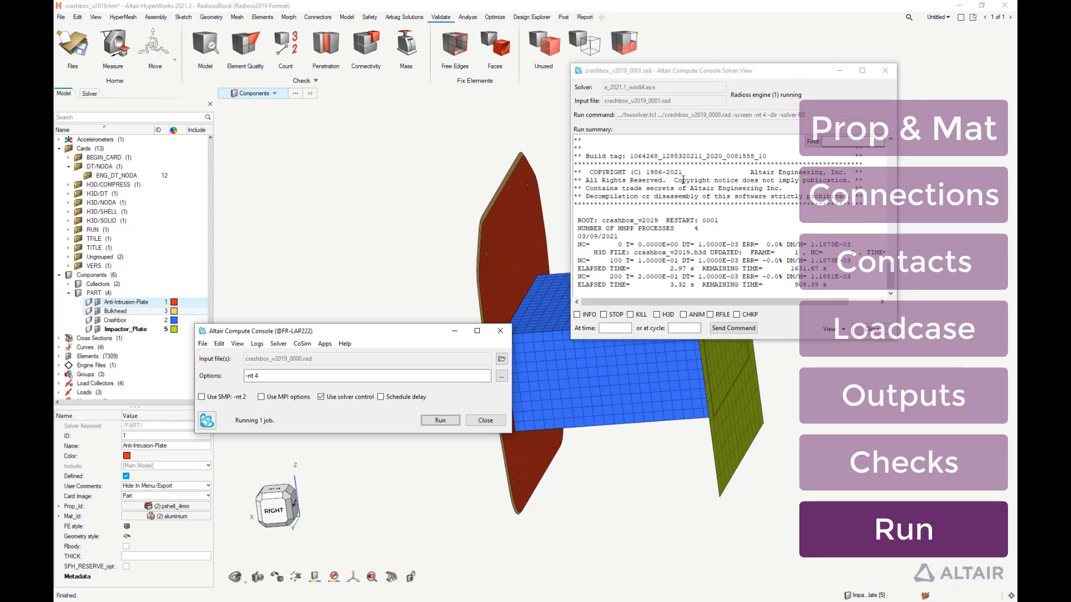
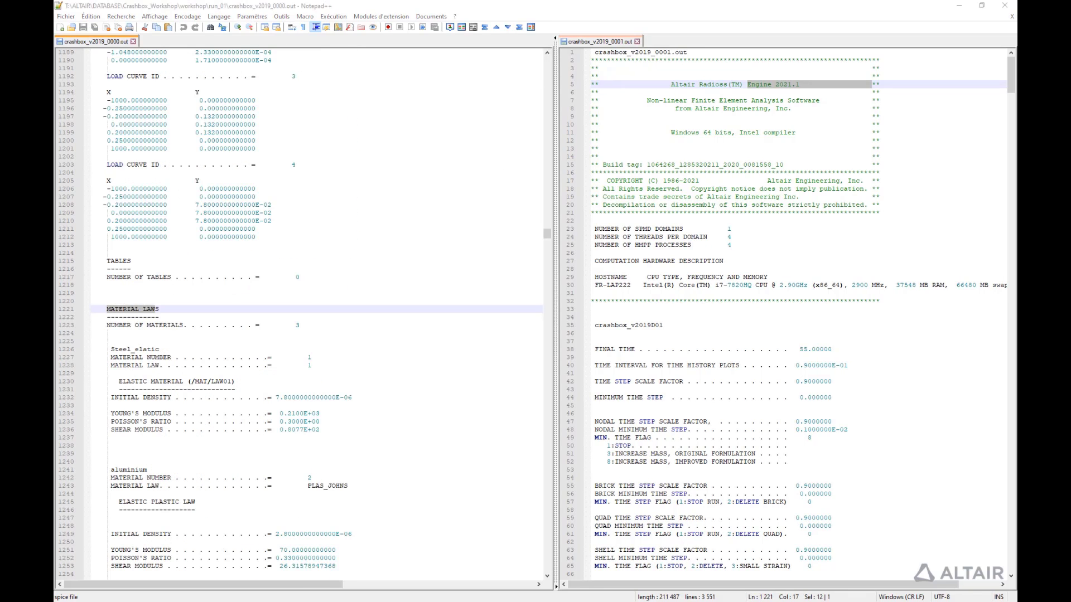
In Notepad++, review the MATERIAL LAWS section of crashbox_v2019_0000.out, including the aluminium material number, law and Johnson-Cook coefficients
click(372, 427)
scroll(313, 378, down, 3)
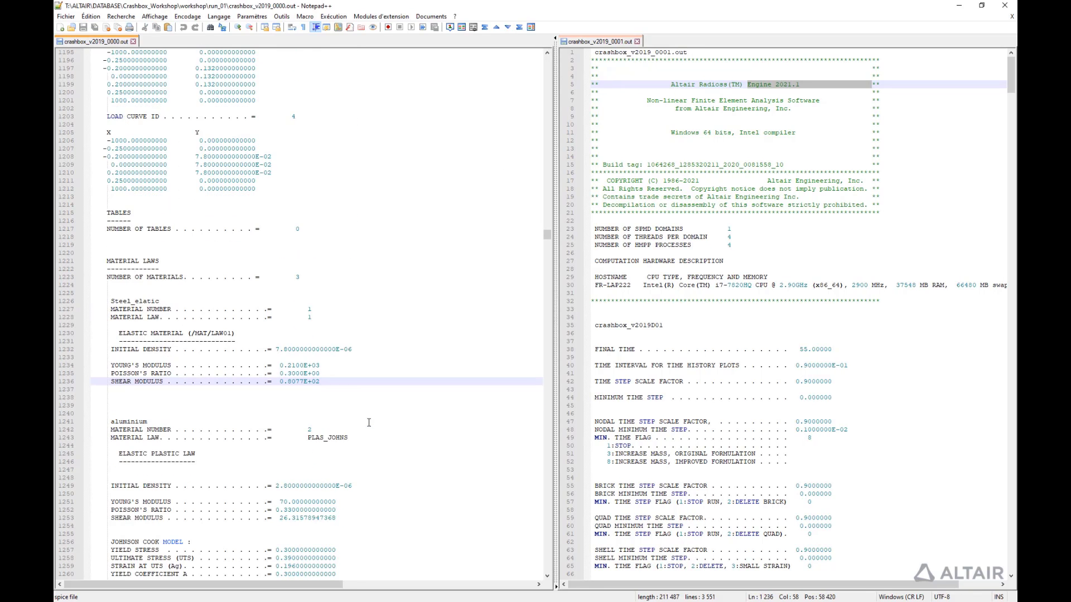
drag(105, 393, 377, 420)
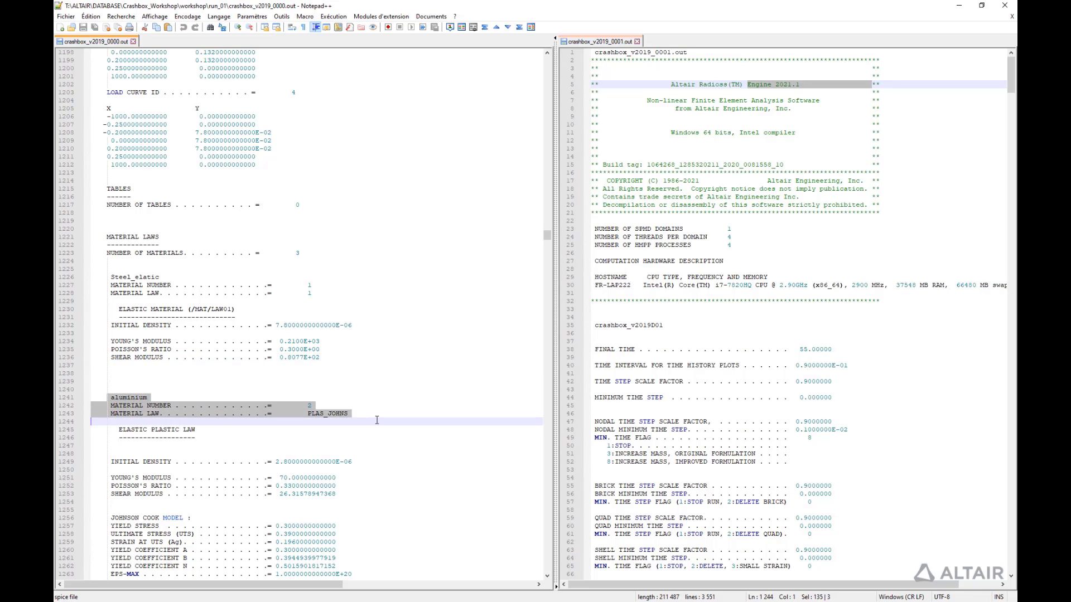
scroll(311, 436, down, 3)
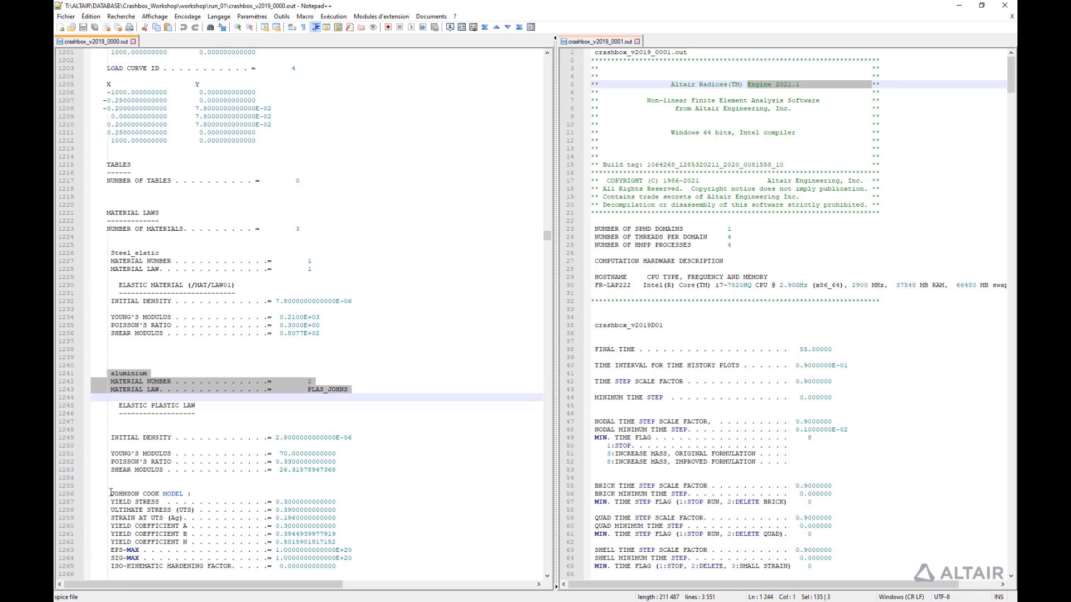
drag(110, 494, 205, 520)
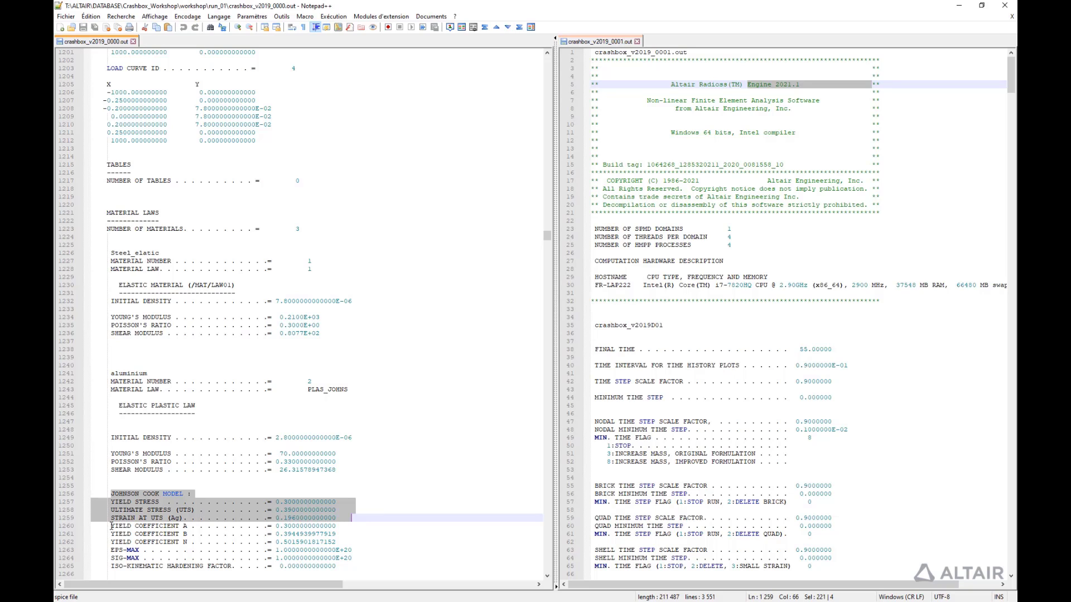
drag(111, 525, 367, 539)
scroll(391, 510, down, 4)
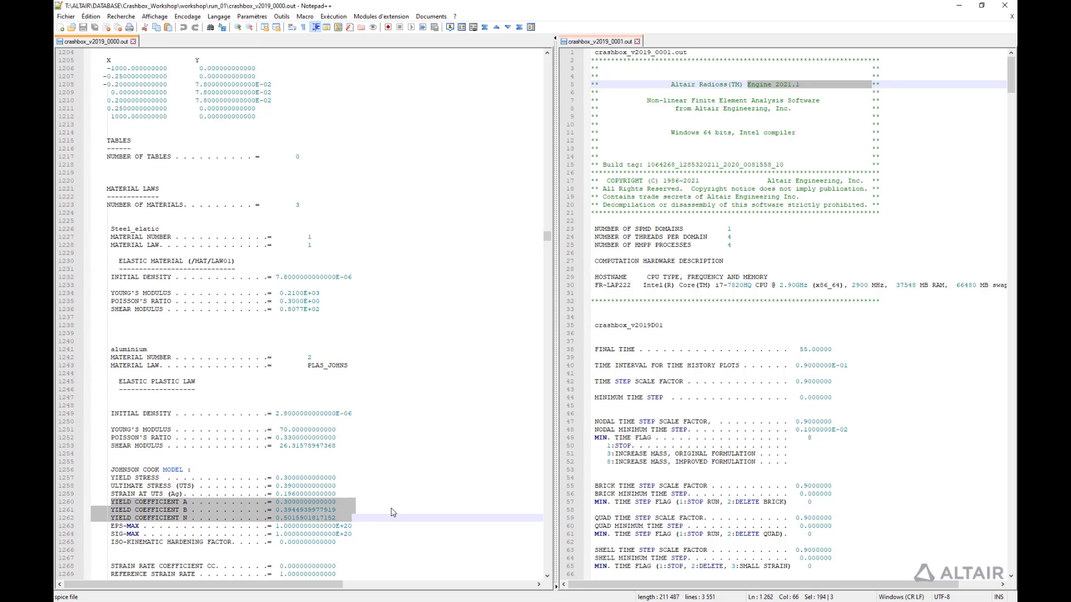
scroll(391, 509, down, 4)
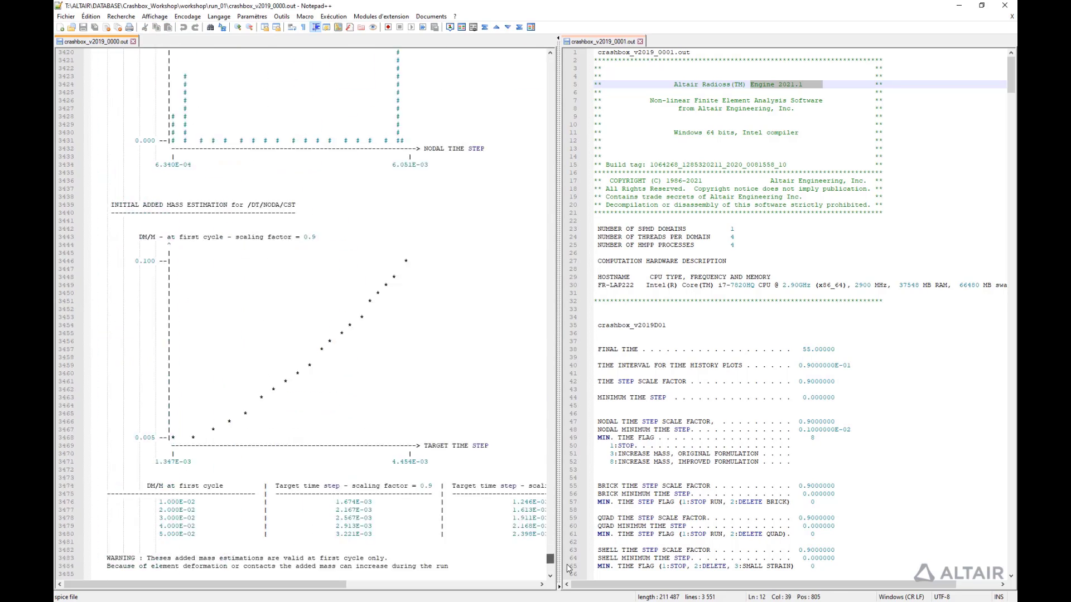
Examine the error and warning summary at the end of the starter output file
drag(547, 556, 566, 585)
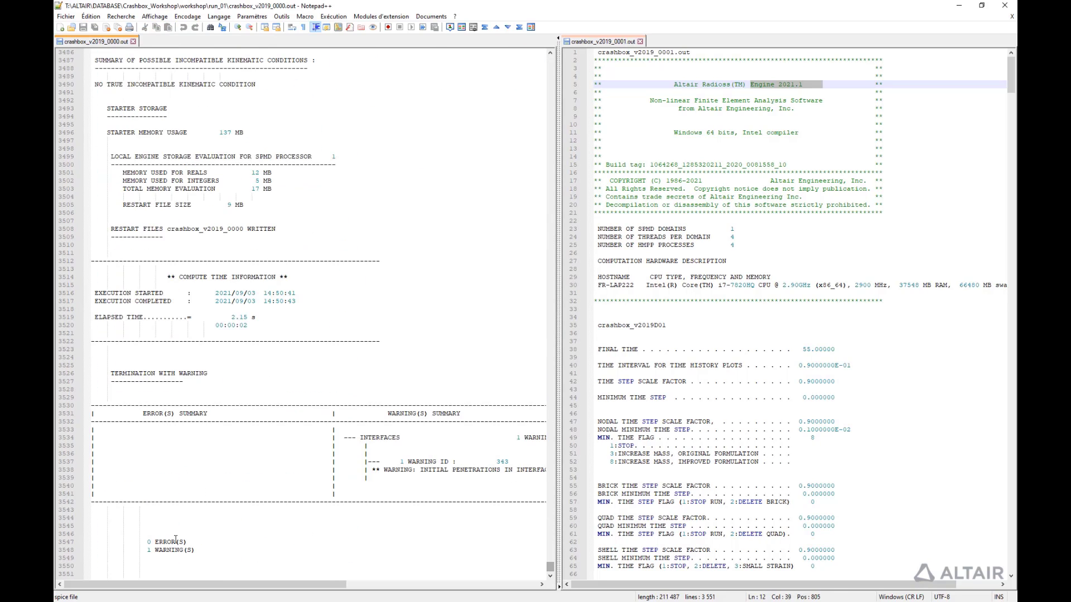
drag(146, 542, 198, 550)
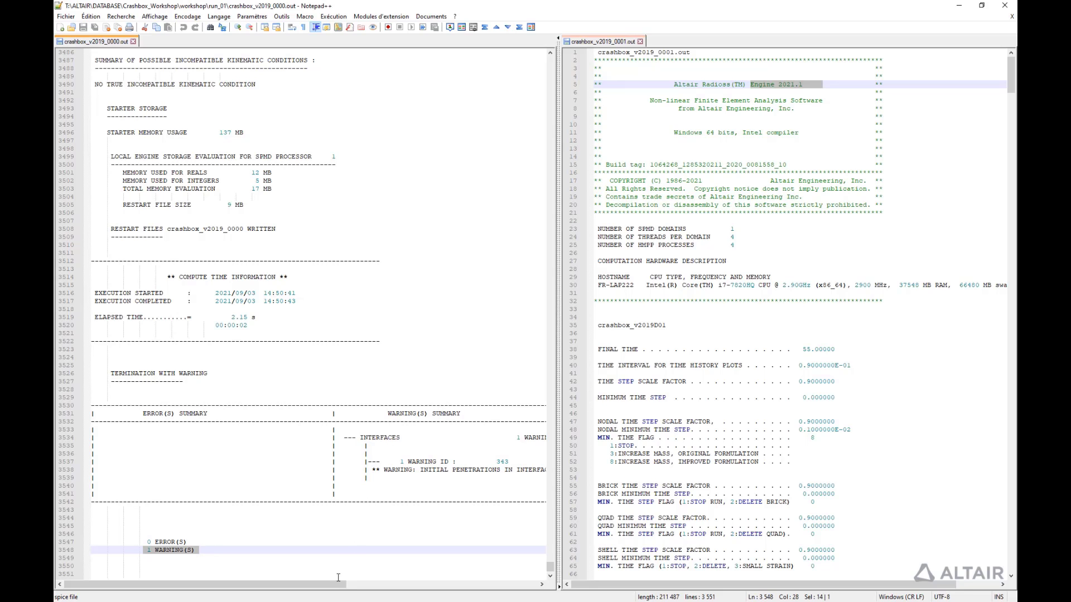
drag(327, 584, 378, 588)
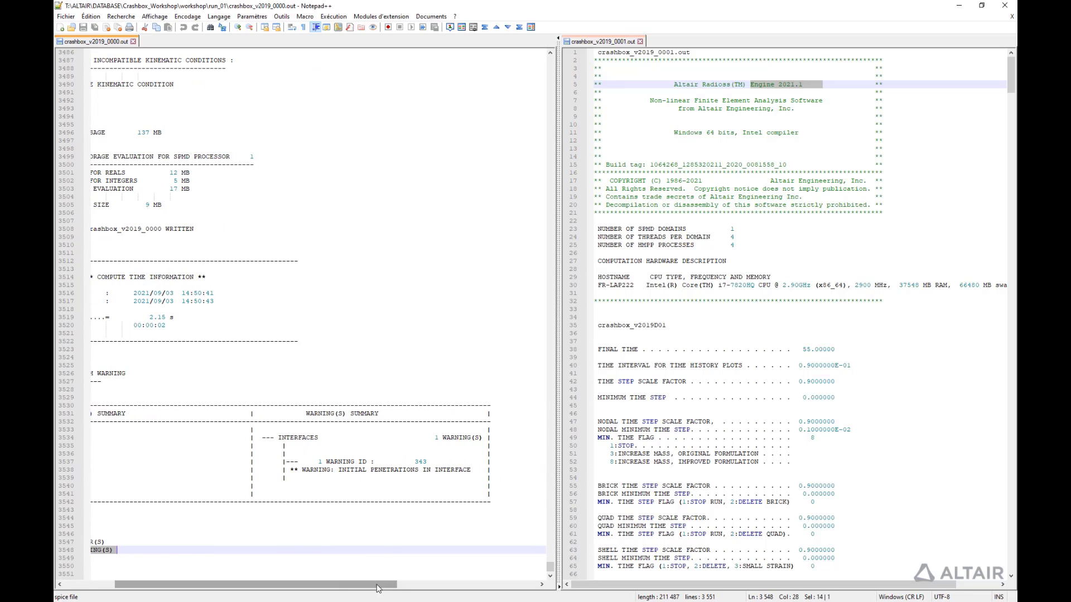
Search the starter output for WARNING and read the message's description and the interface concerned
click(322, 518)
key(ctrl+f)
click(461, 561)
key(F3)
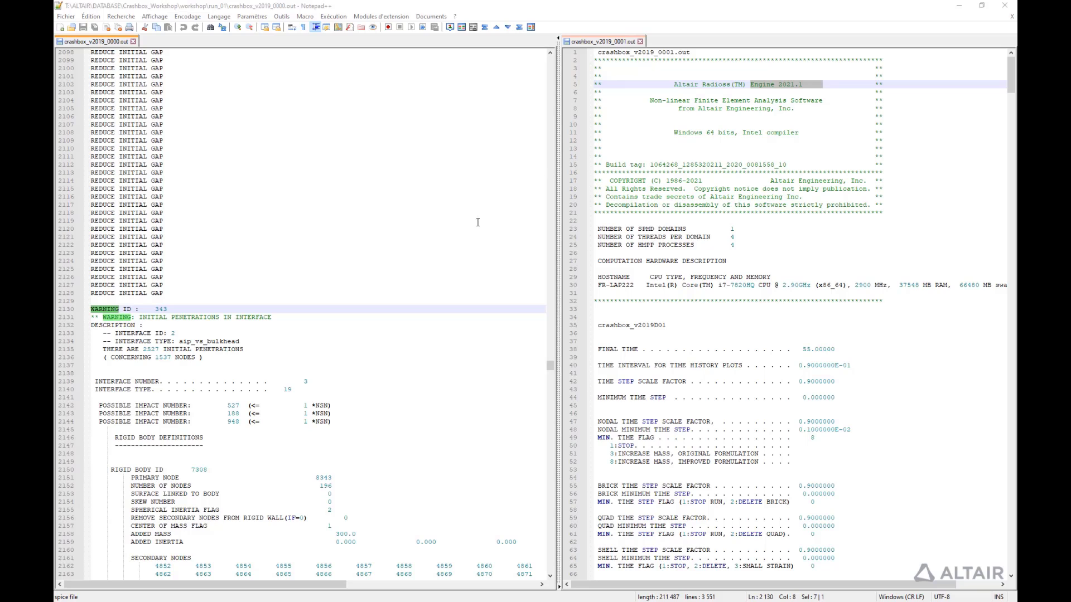
scroll(248, 326, down, 2)
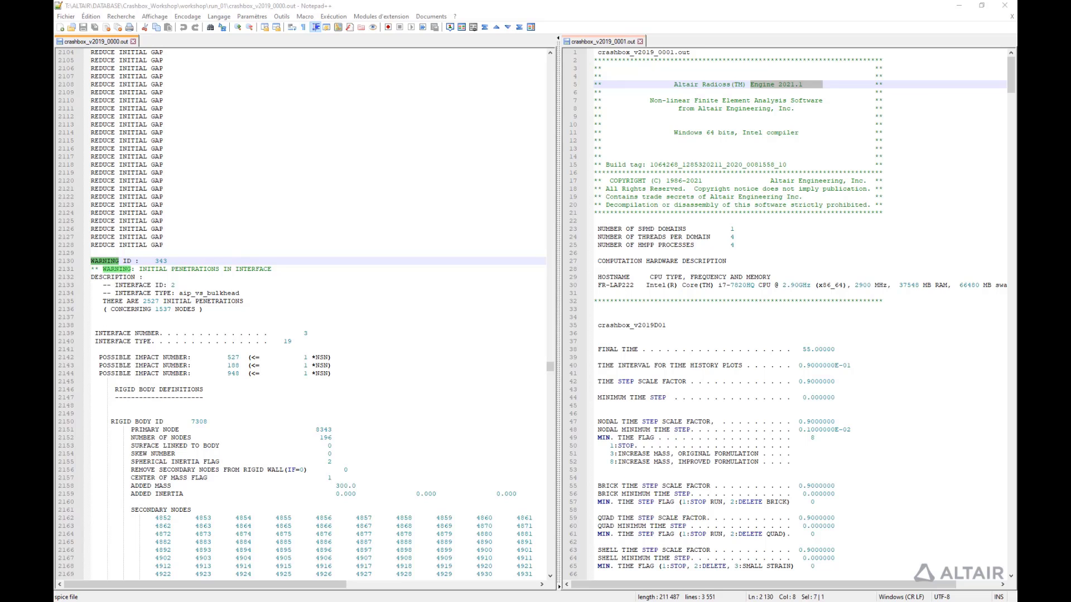
Find the TOTAL MASS section in the starter output and check the mass, mass center and total inertia
key(Return)
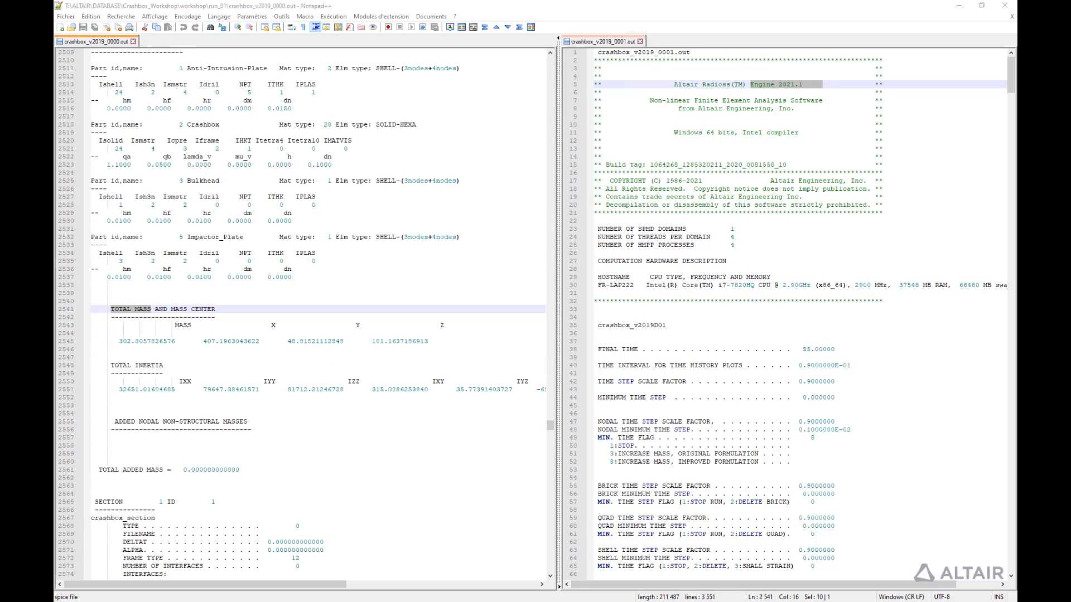
drag(119, 341, 425, 346)
click(109, 365)
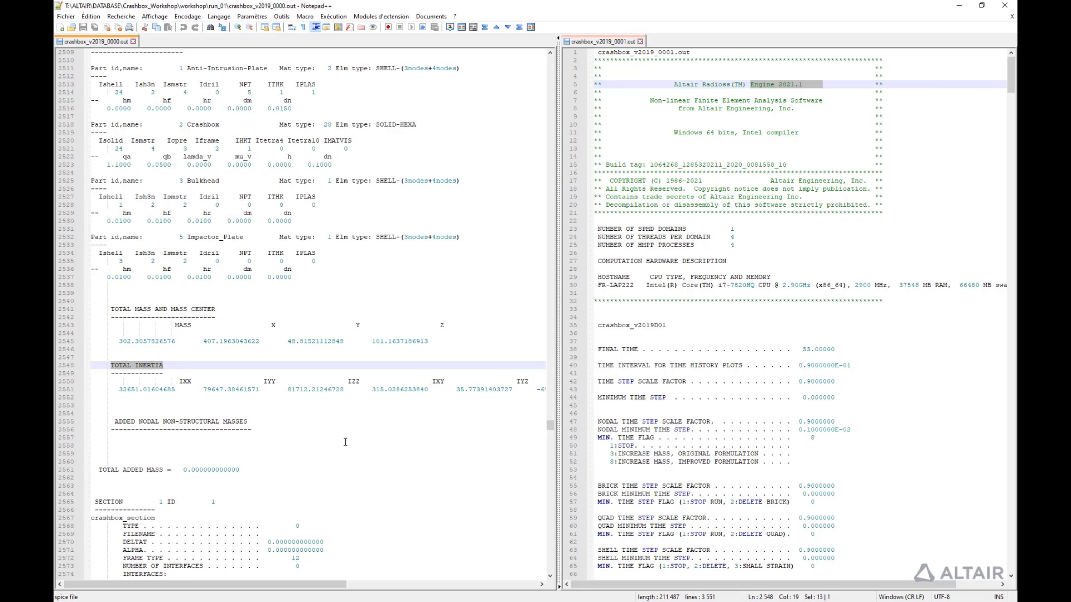
click(335, 459)
Find the ELEMENTS TIME STEP listings and examine the solid, shell and triangular shell time steps, down to the nodal estimation
key(alt+Tab)
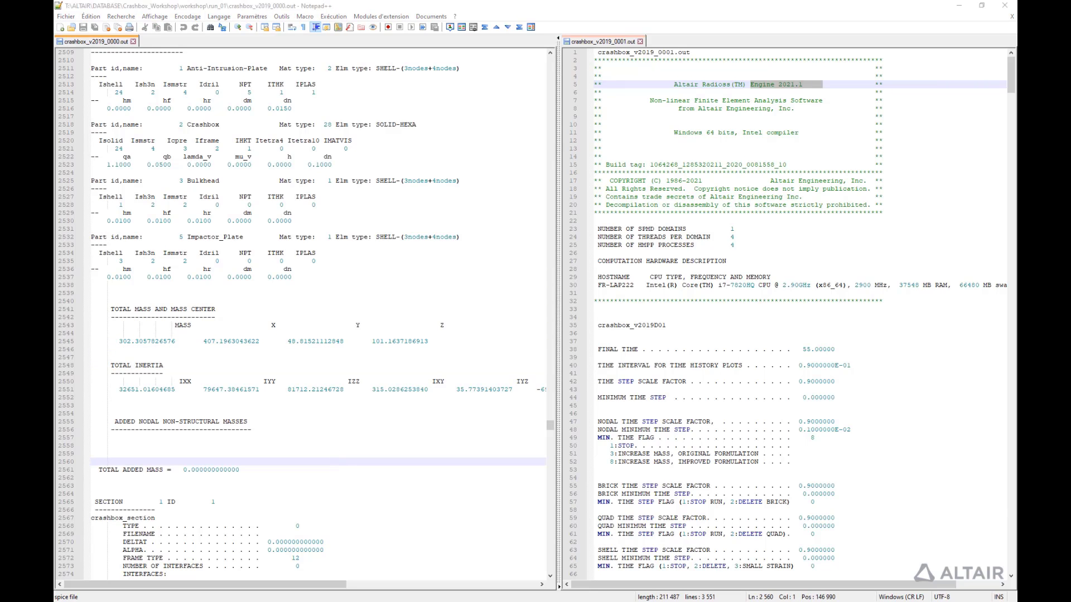
key(Return)
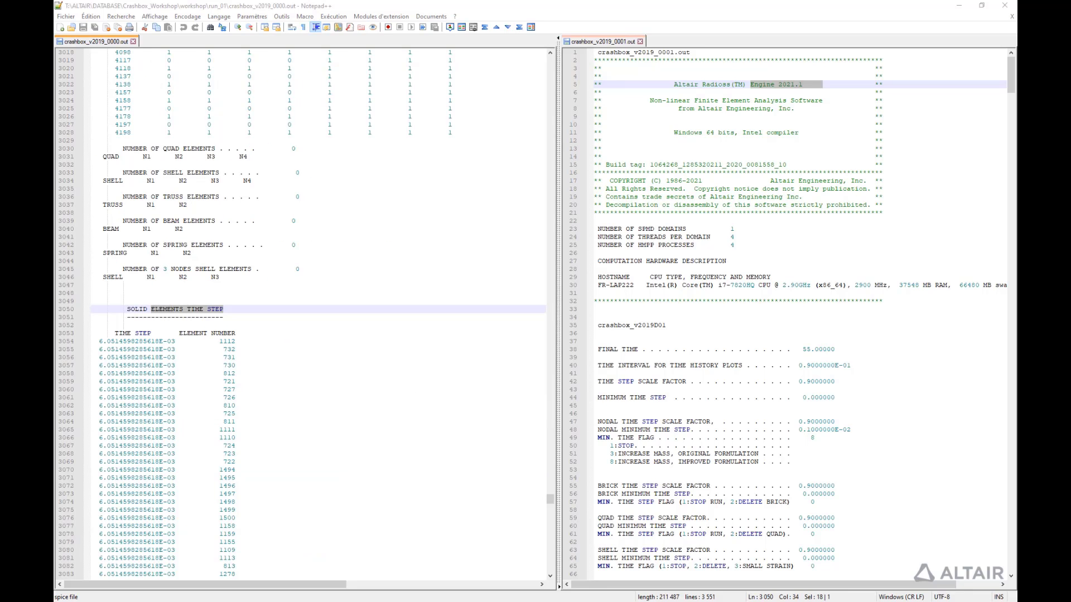
drag(115, 309, 223, 308)
scroll(223, 309, down, 5)
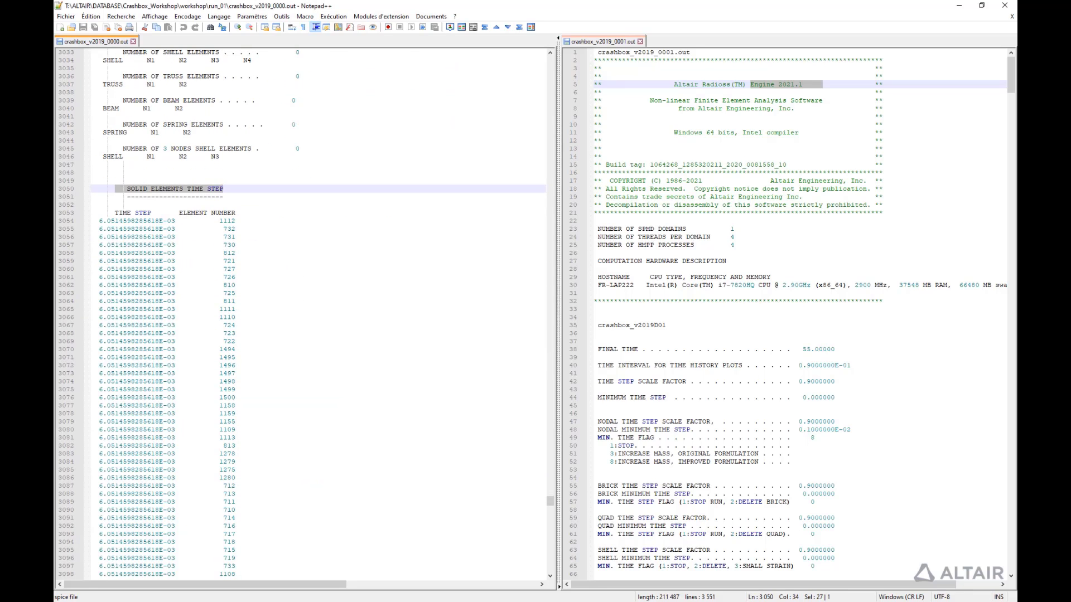
key(F3)
drag(94, 340, 311, 344)
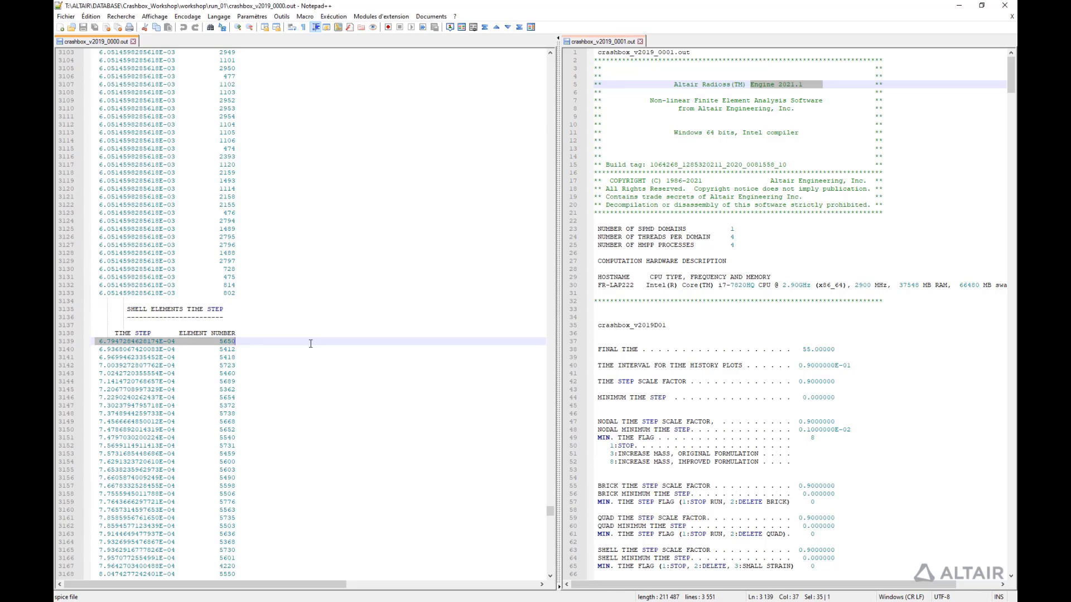
key(F3)
scroll(407, 480, down, 2)
click(390, 509)
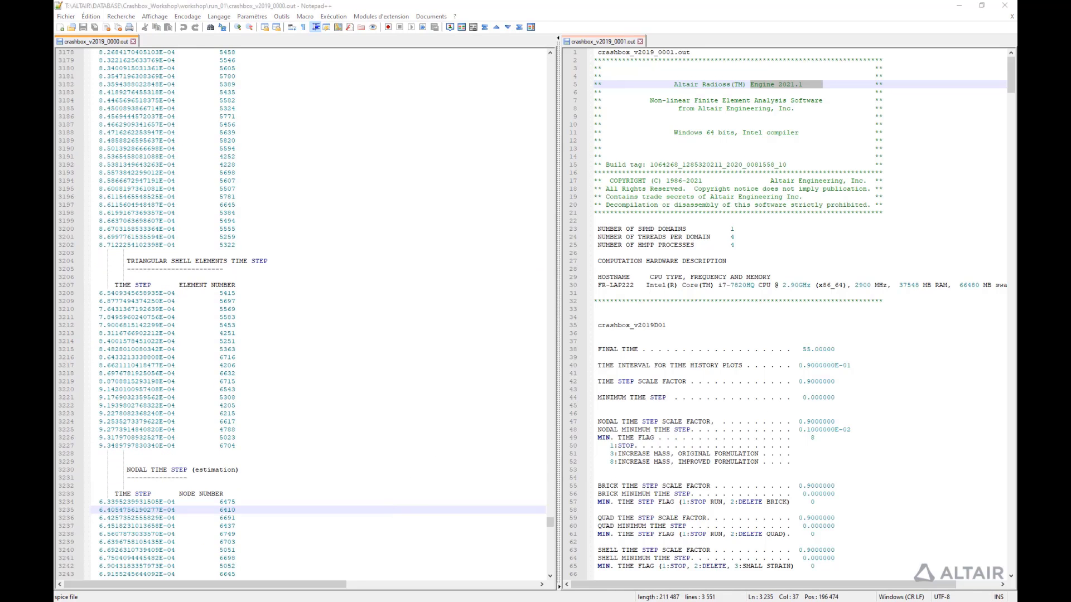
Find the NODAL TIME STEP DISTRIBUTION chart and check its lowest time step
key(F3)
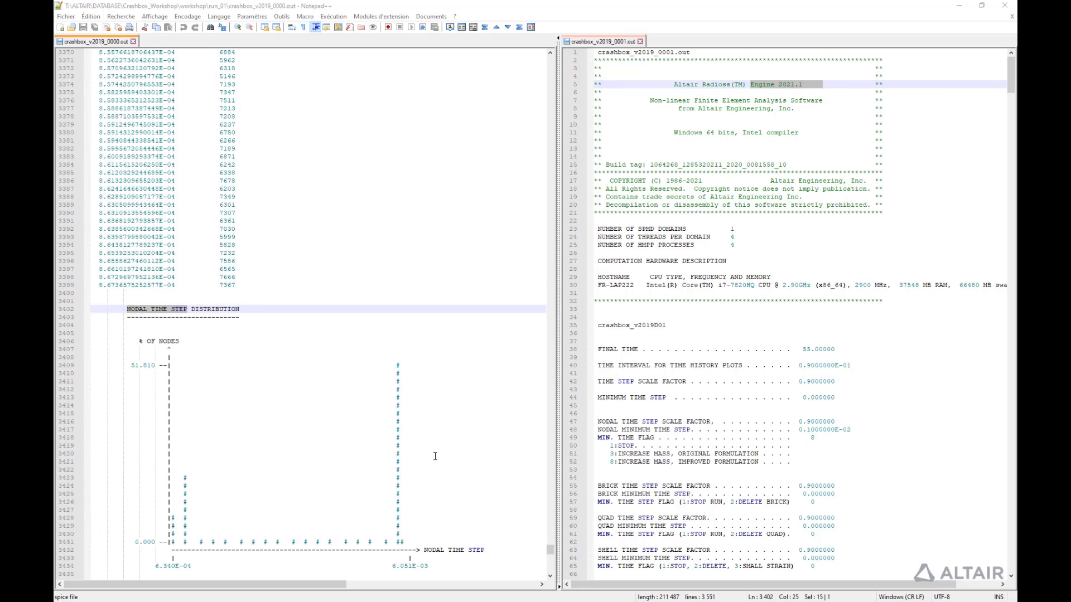
scroll(435, 456, down, 1)
drag(149, 545, 202, 541)
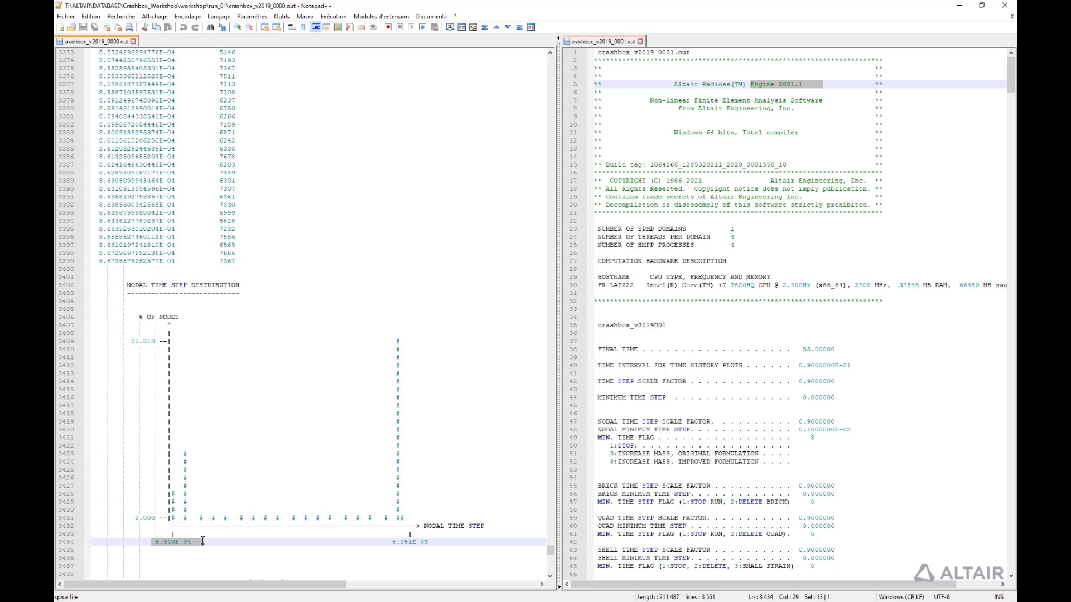
Review the initial added mass estimation for /DT/NODA/CST, including its curve and target time step table
scroll(225, 532, down, 13)
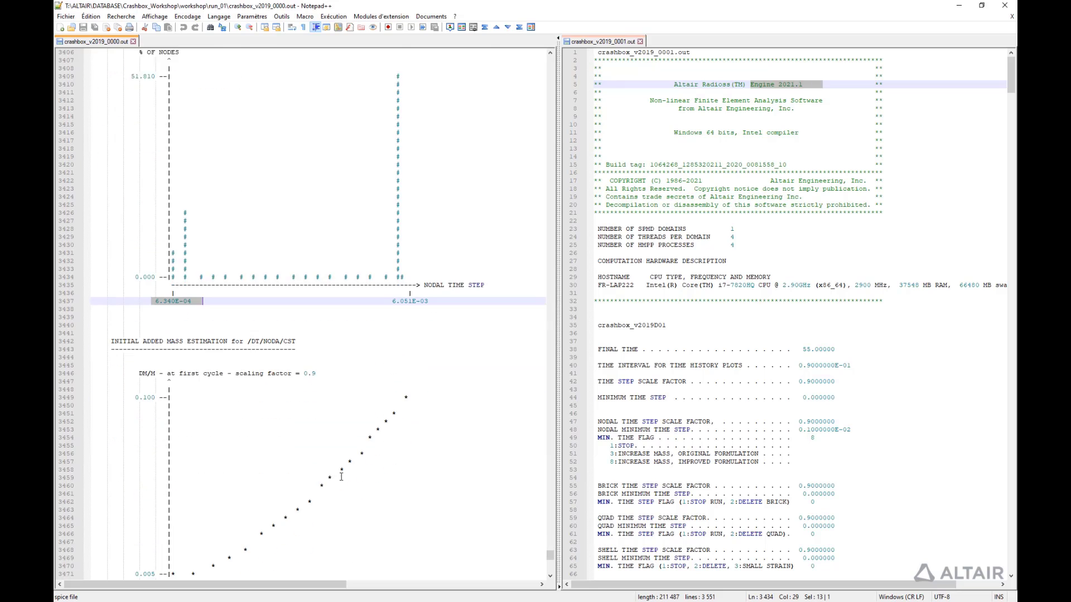
scroll(342, 478, down, 1)
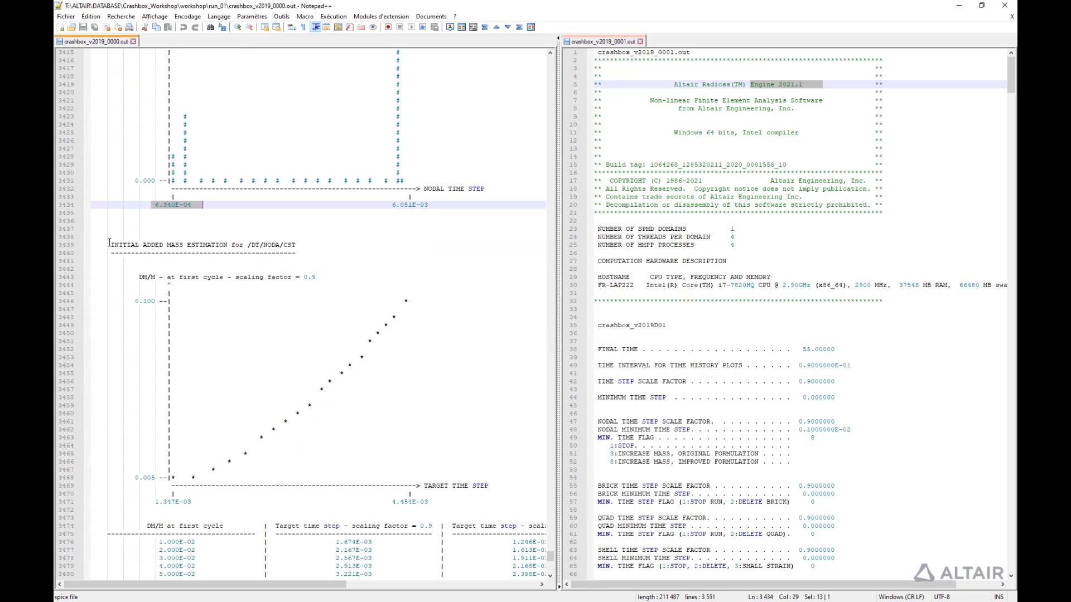
drag(109, 243, 397, 253)
scroll(390, 372, down, 3)
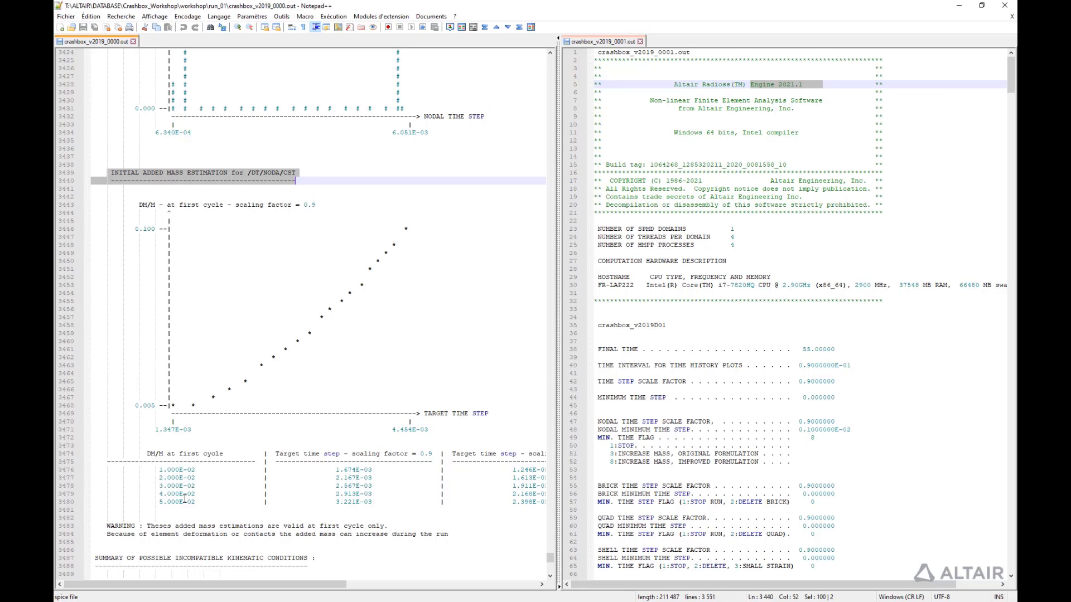
scroll(182, 498, down, 1)
scroll(184, 495, down, 1)
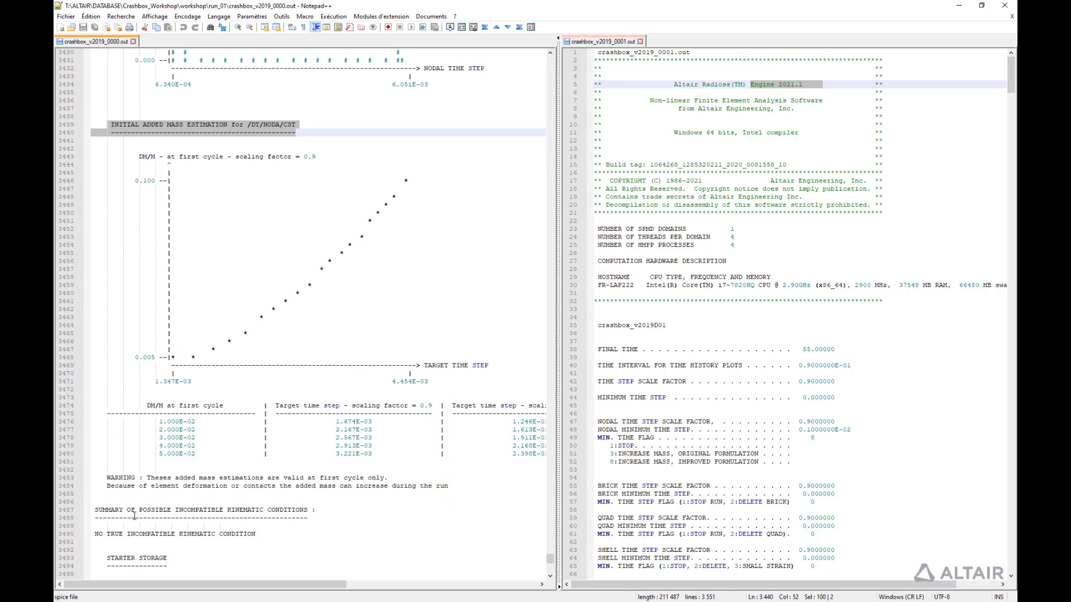
Check the summary of possible incompatible kinematic conditions in the starter output
drag(96, 510, 328, 534)
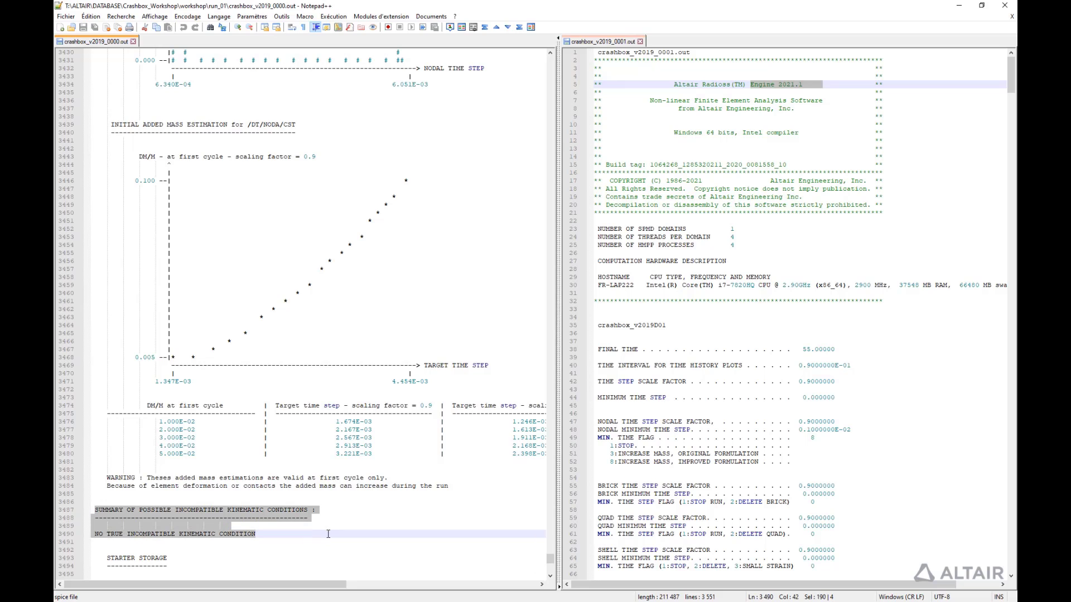
scroll(328, 534, down, 2)
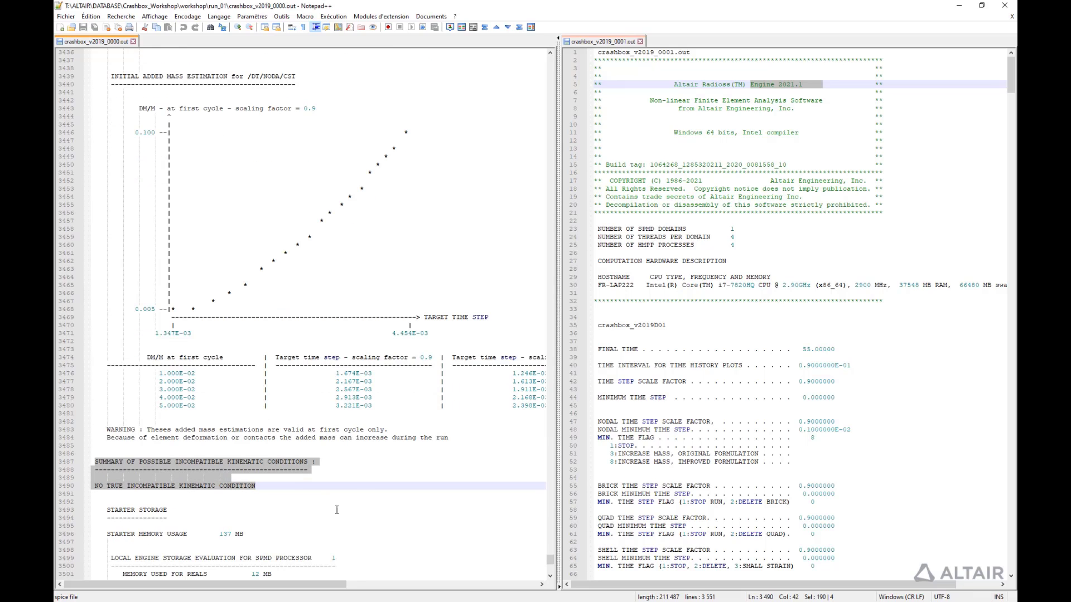
click(358, 474)
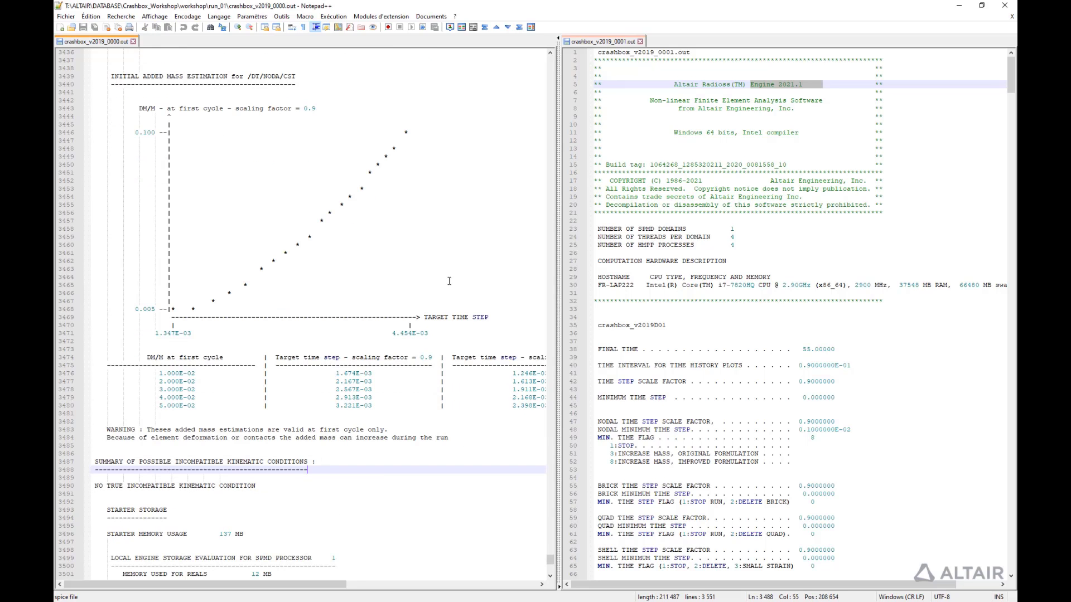
Check the numbers of SPMD domains, threads per domain and HMPP processes in the engine output crashbox_v2019_0001.out
click(761, 132)
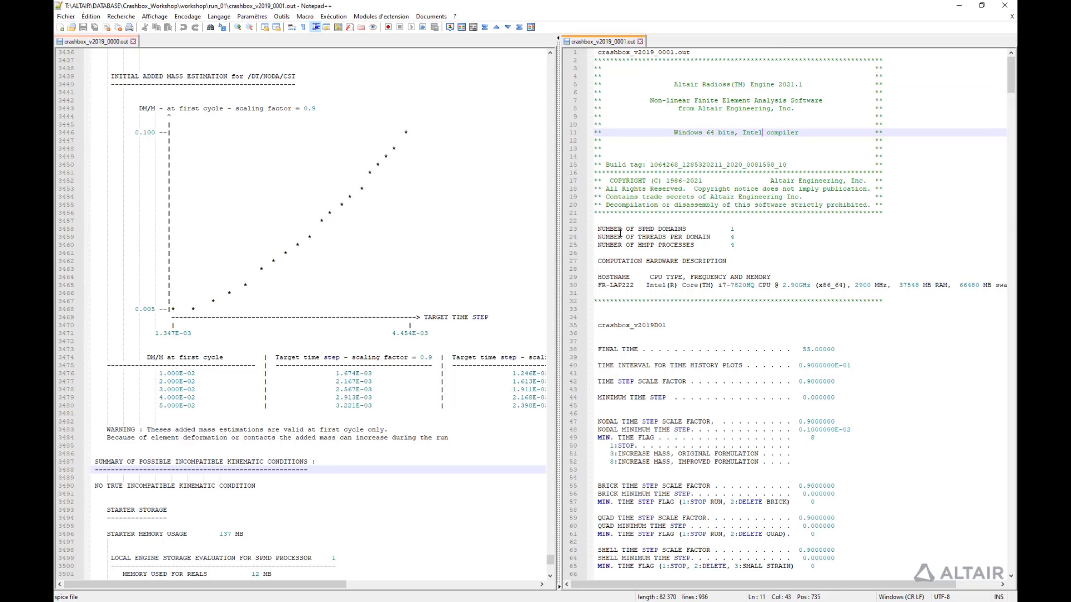
drag(598, 230, 765, 248)
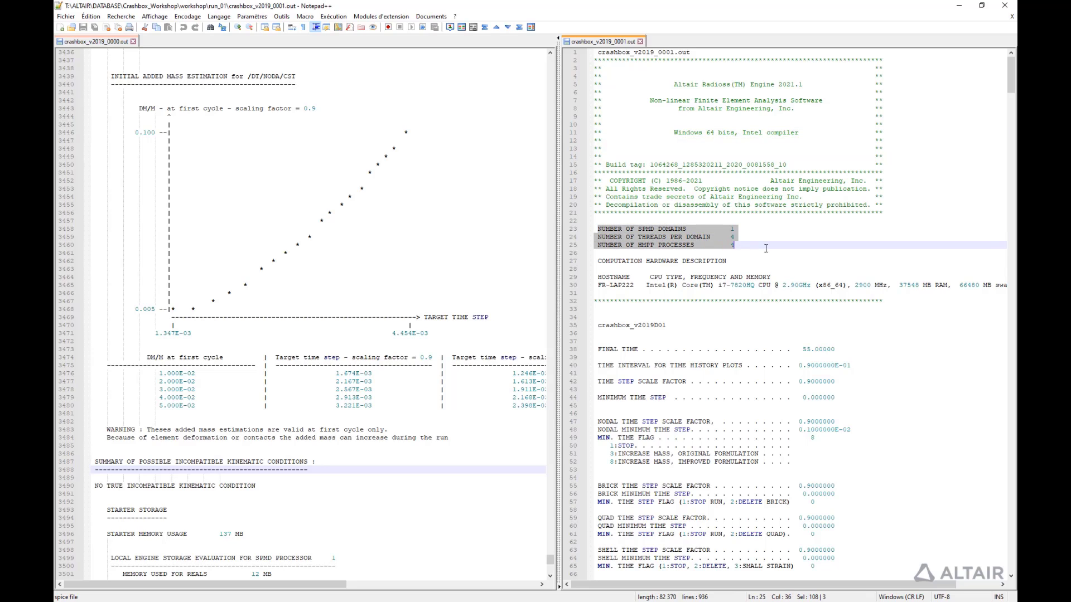
click(787, 277)
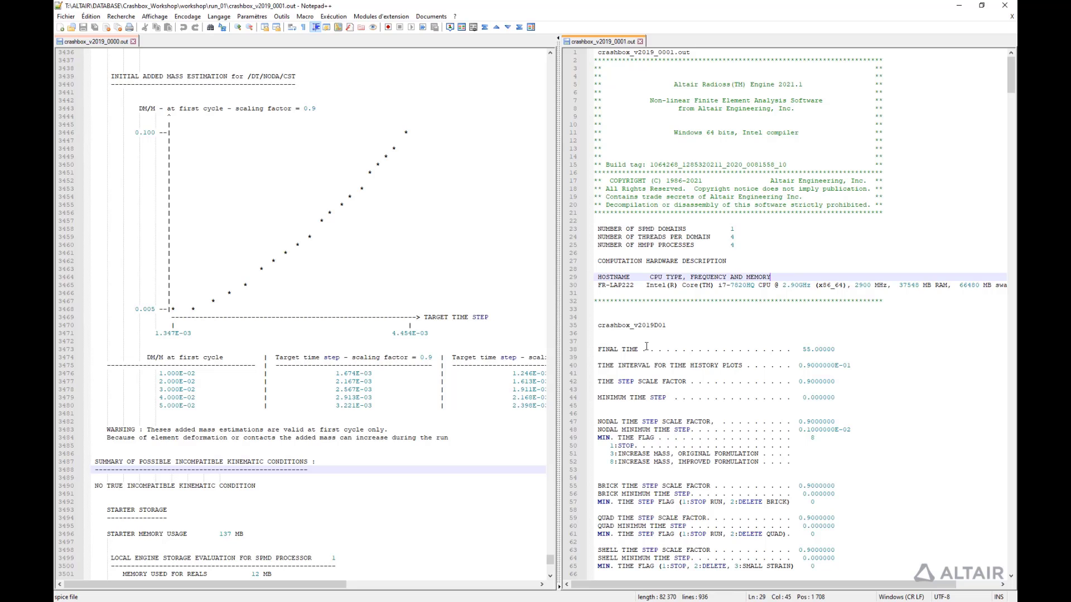
Check the final time and the time step settings listed in the engine output
drag(802, 350, 843, 350)
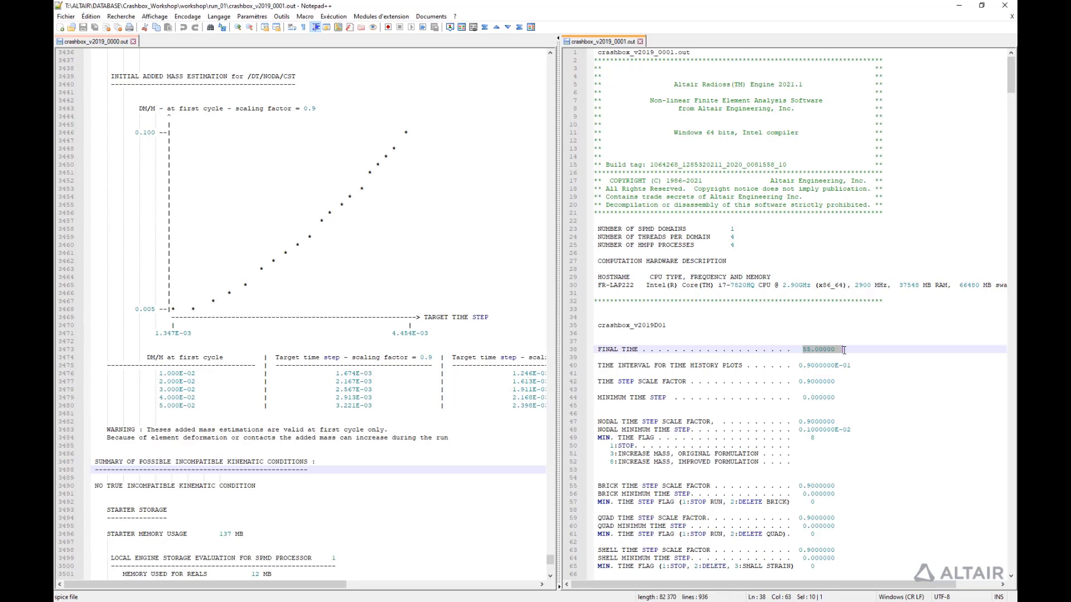
scroll(851, 396, down, 6)
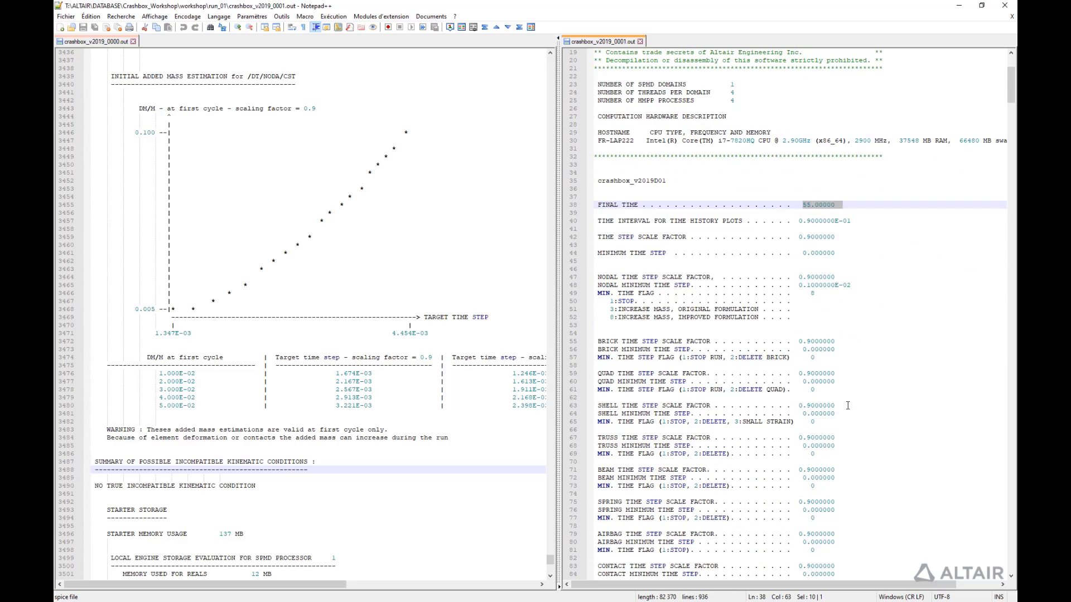
scroll(848, 406, down, 20)
Widen the engine output pane and review the cycle table's columns from CYCLE through the energies to MAS.ERR
drag(805, 309, 809, 309)
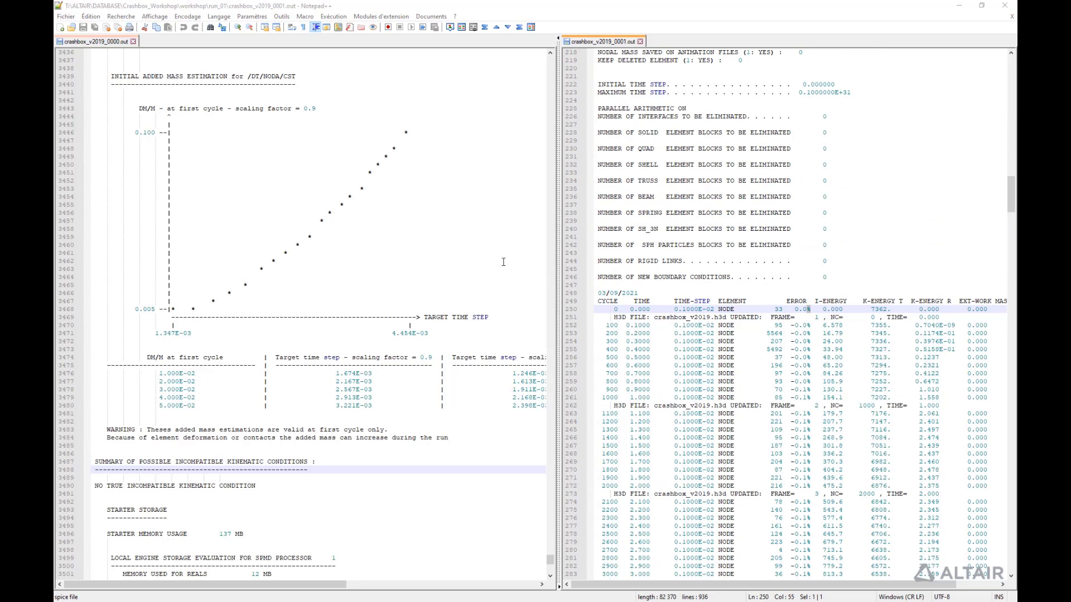
drag(557, 274, 440, 266)
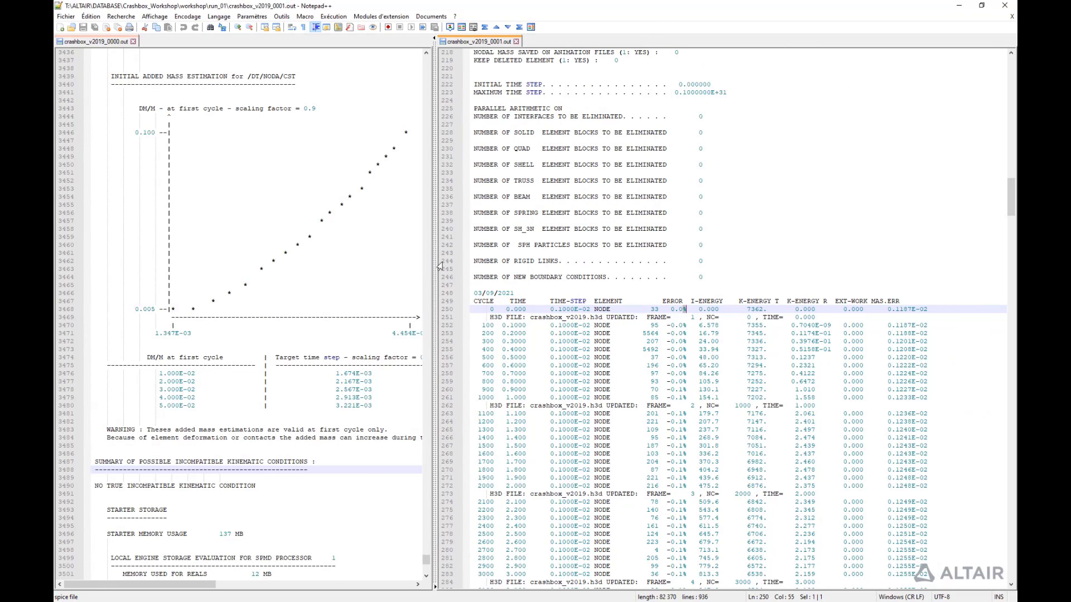
click(487, 302)
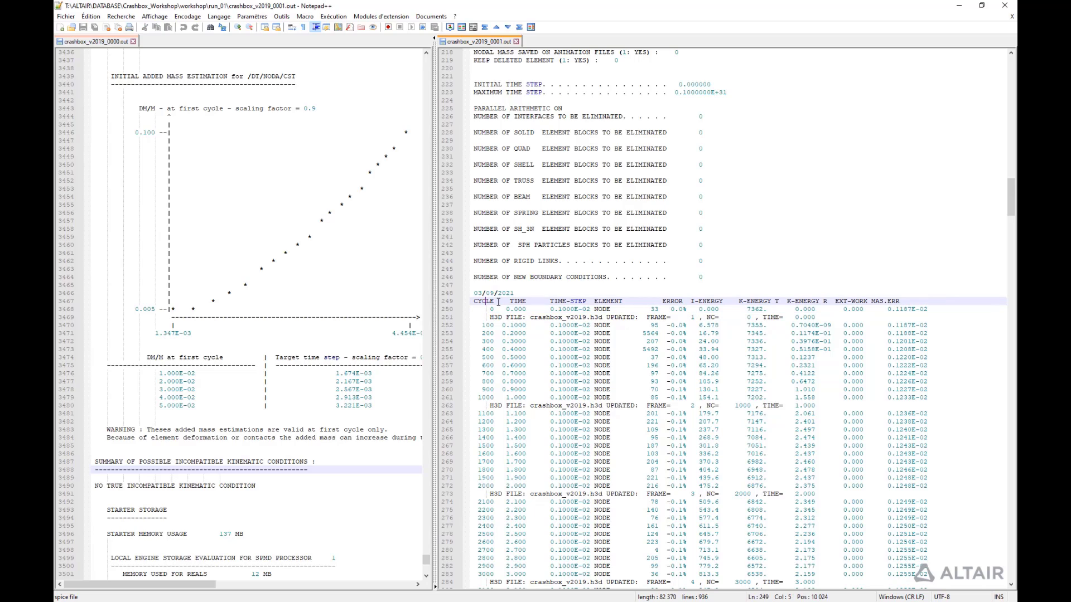
click(523, 301)
drag(553, 304, 587, 304)
click(600, 301)
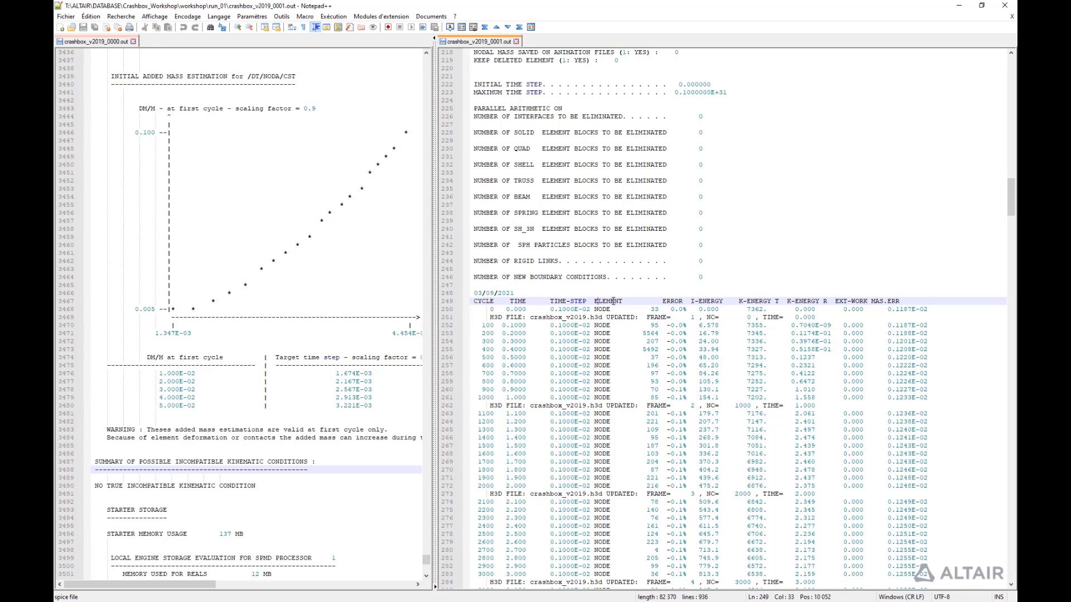
click(679, 301)
click(761, 301)
drag(811, 301, 815, 301)
click(852, 301)
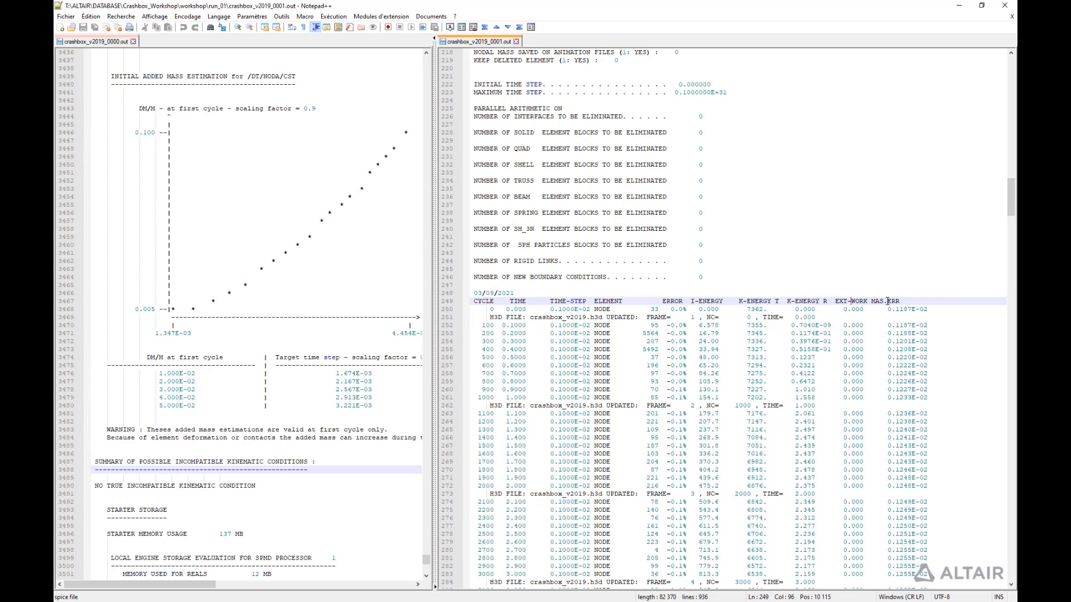
click(947, 304)
Check the last computed cycle and the restart file entry near the end of the engine output
scroll(948, 308, down, 12)
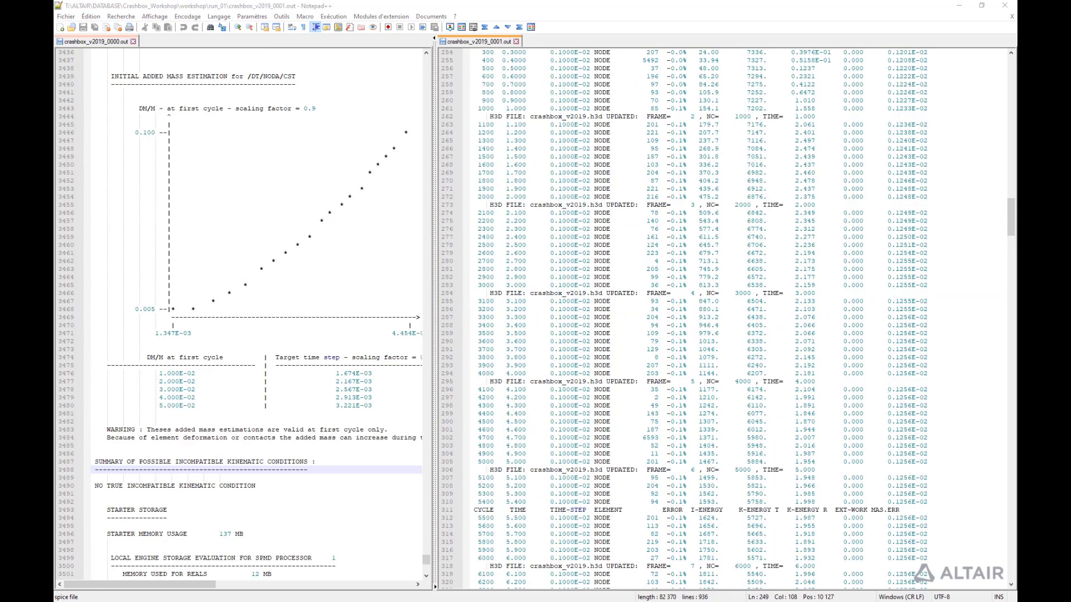
drag(473, 164, 751, 189)
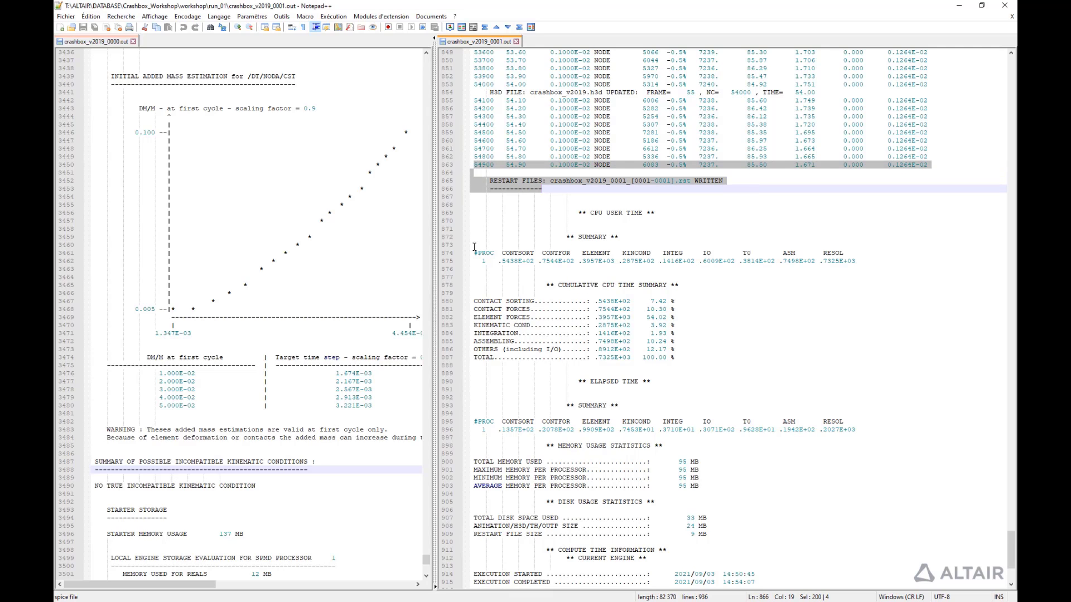
click(792, 269)
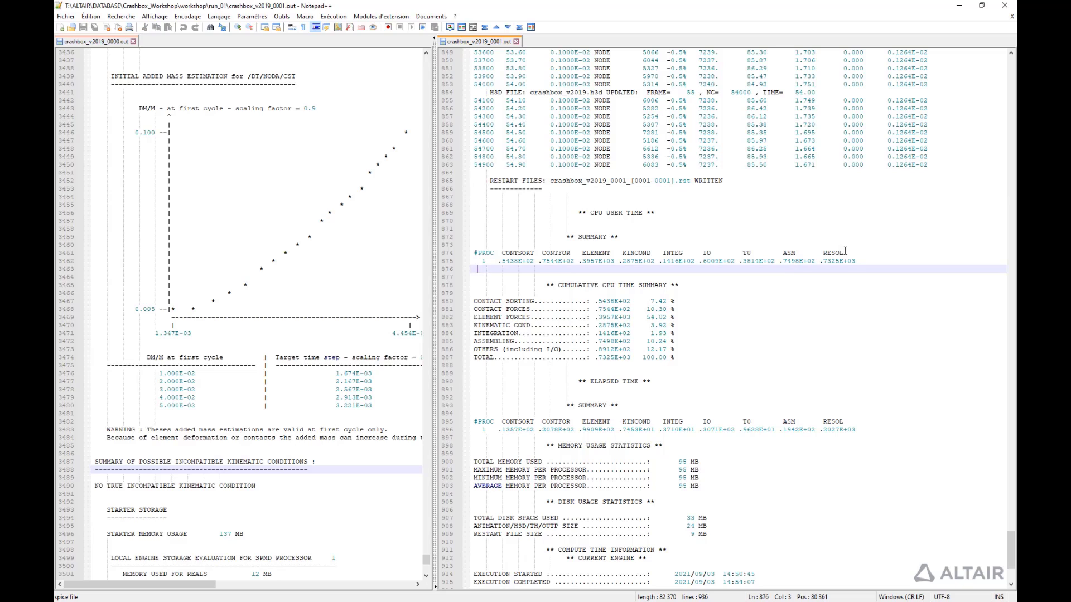
Review the memory, disk and compute time information, and check the current engine's elapsed time
scroll(700, 302, down, 5)
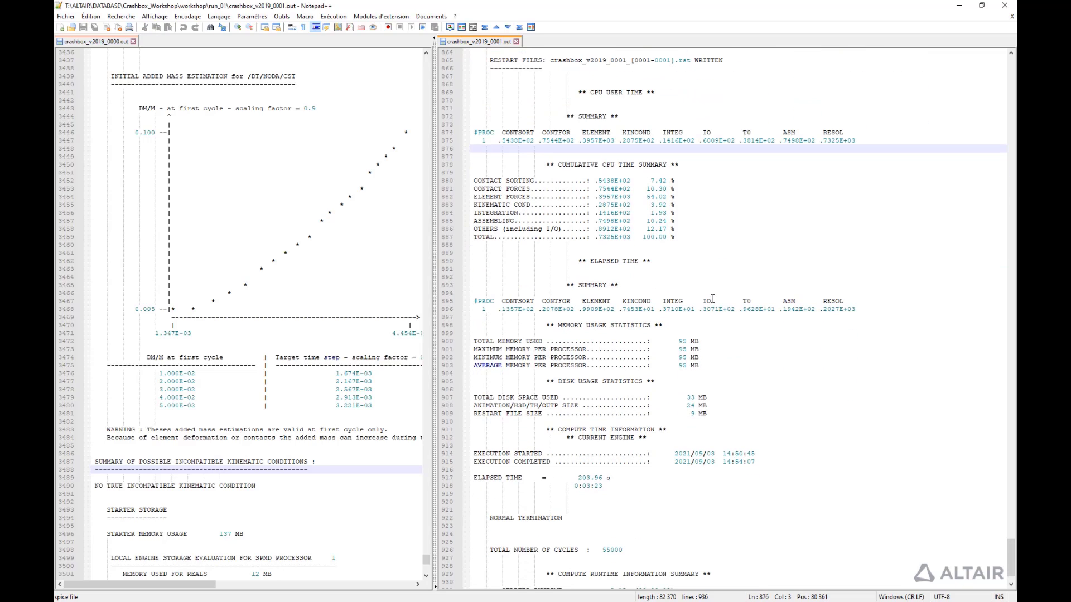
scroll(712, 299, down, 2)
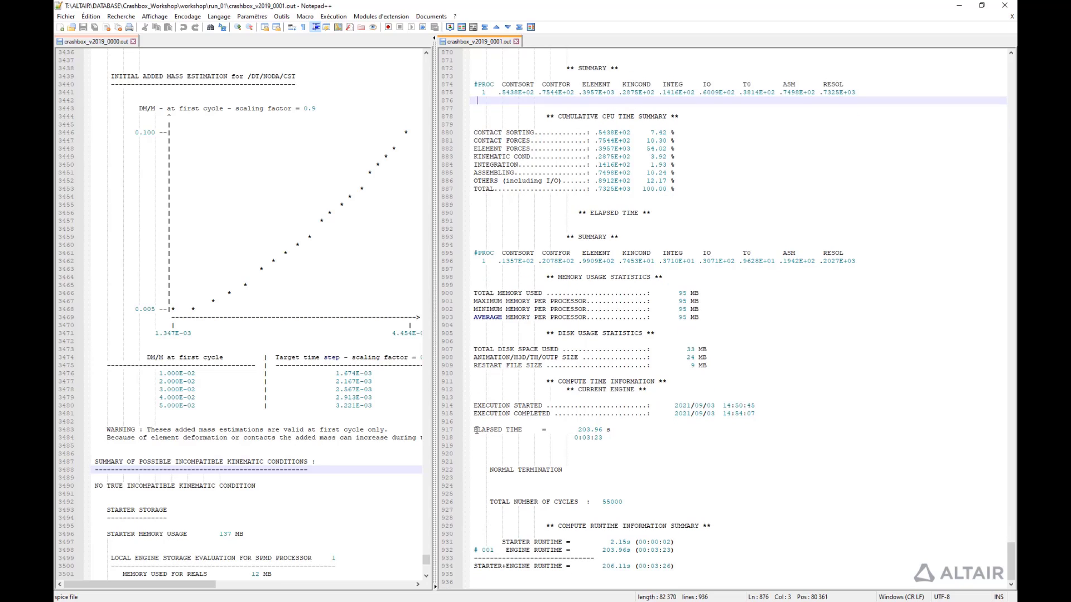
drag(476, 430, 640, 438)
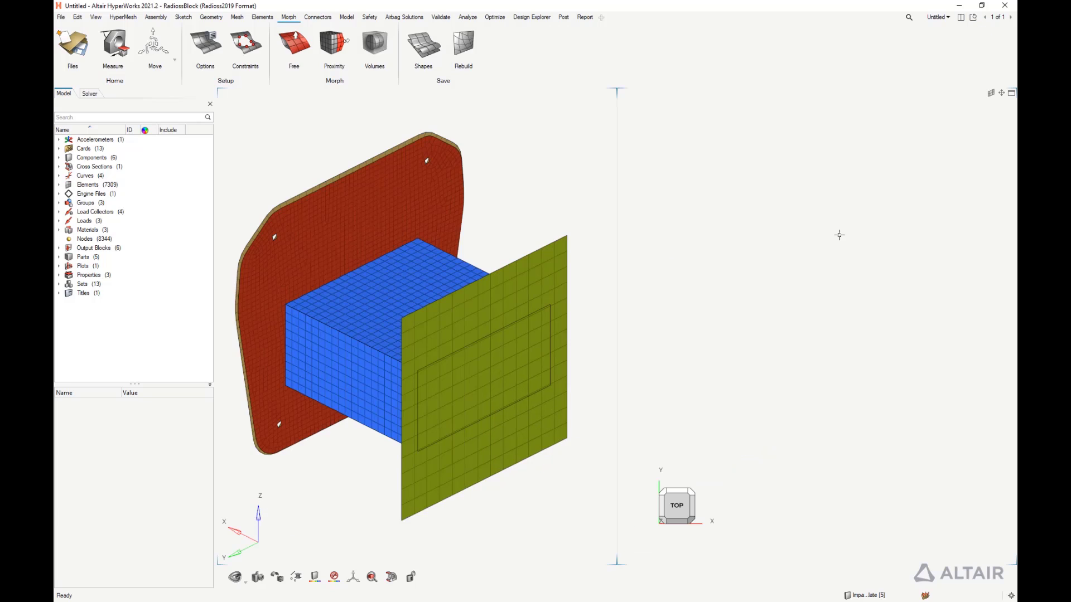
Switch to HyperWorks and load crashbox_v2019.h3d from the run_01 folder into the empty second window
click(839, 235)
key(alt+Tab)
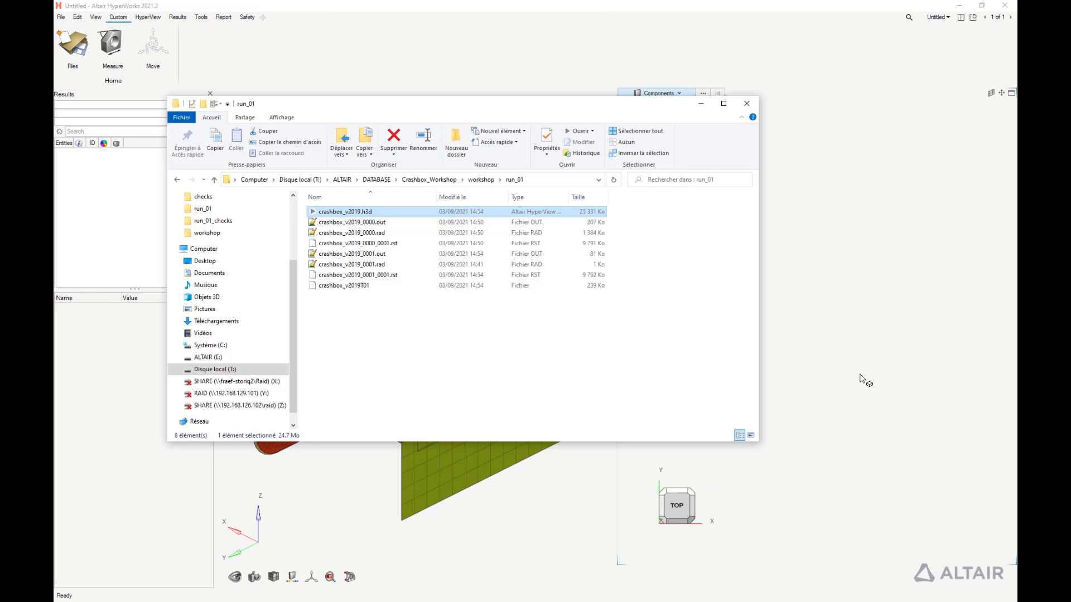
drag(336, 212, 815, 242)
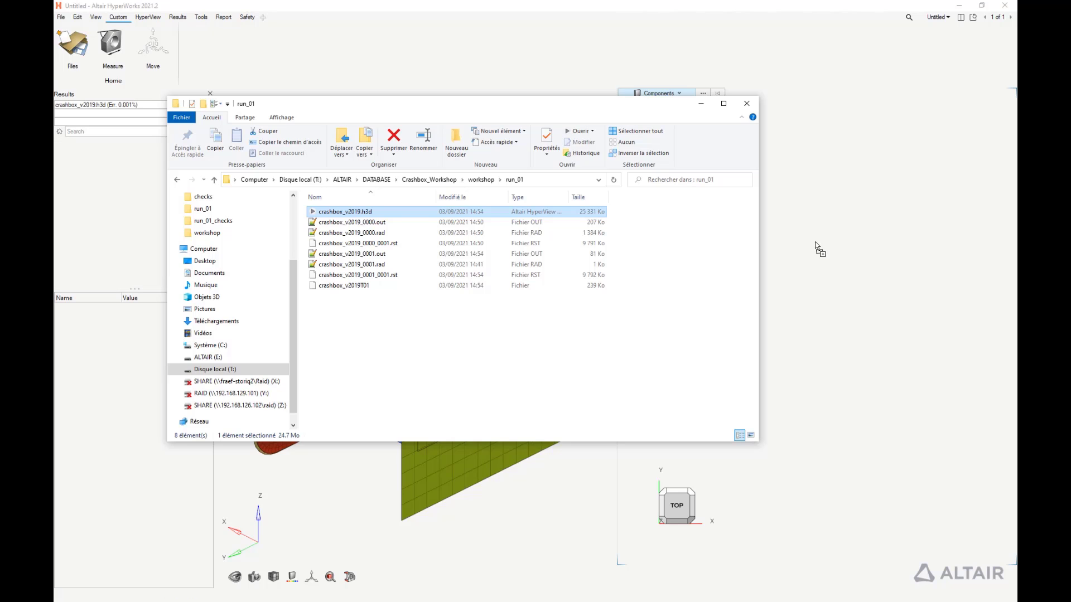
click(701, 103)
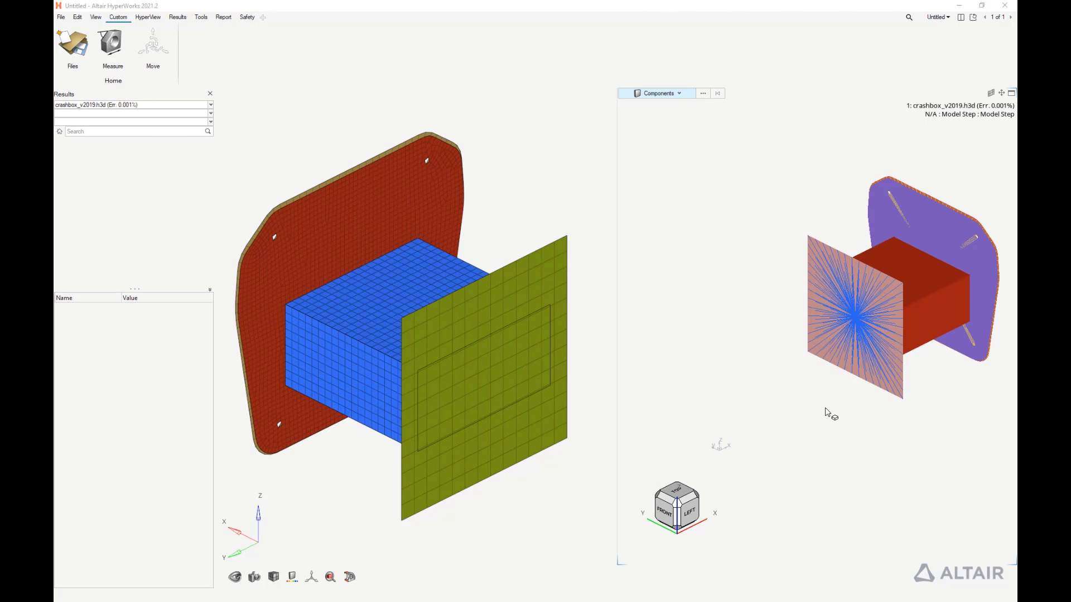
Animate the crashbox results and add a planar section cut through the model
click(394, 577)
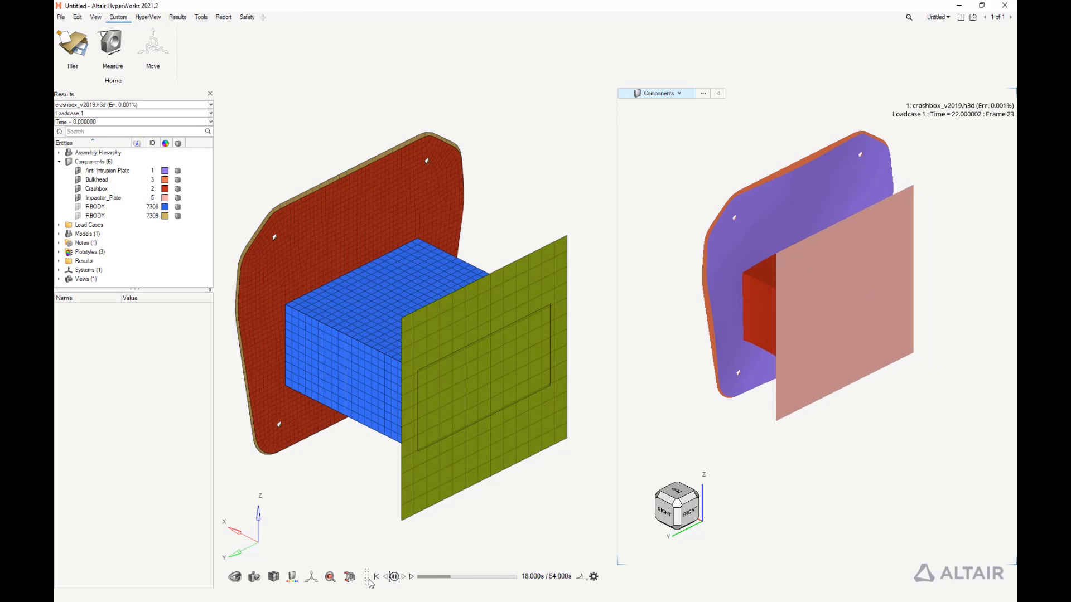
click(350, 577)
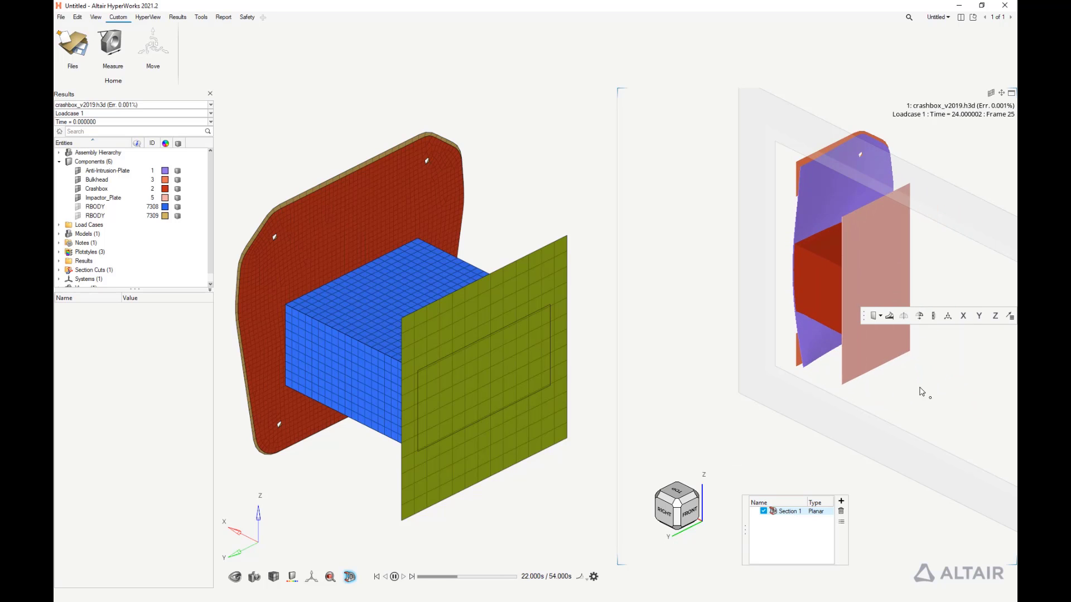
Open the basics report template as a session and apply it in Append mode with crashbox_v2019.h3d and crashbox_v2019T01
click(61, 17)
mouse_move(94, 79)
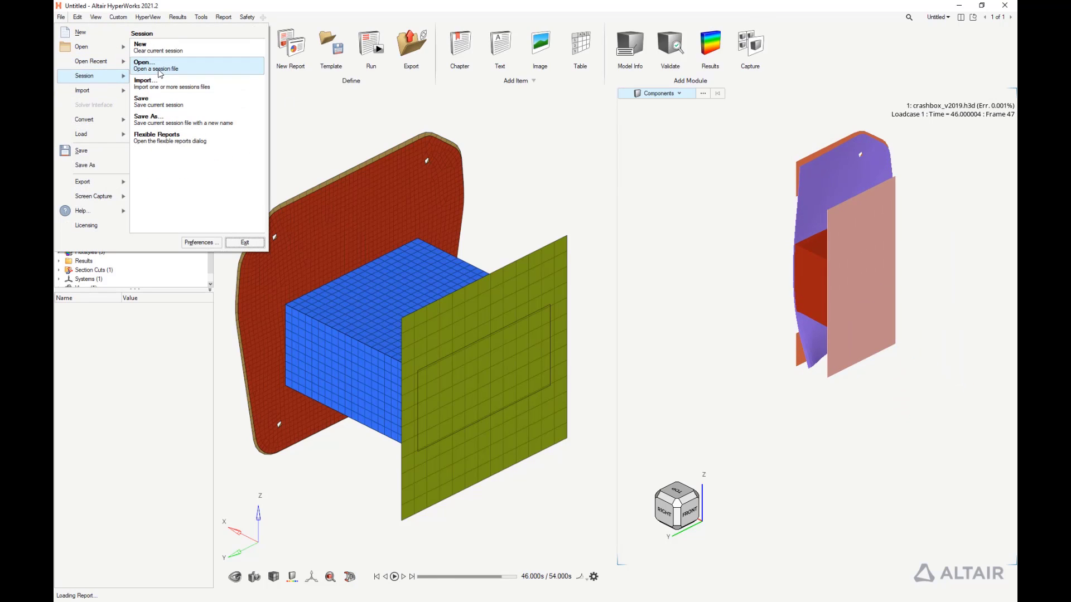
click(158, 70)
click(499, 251)
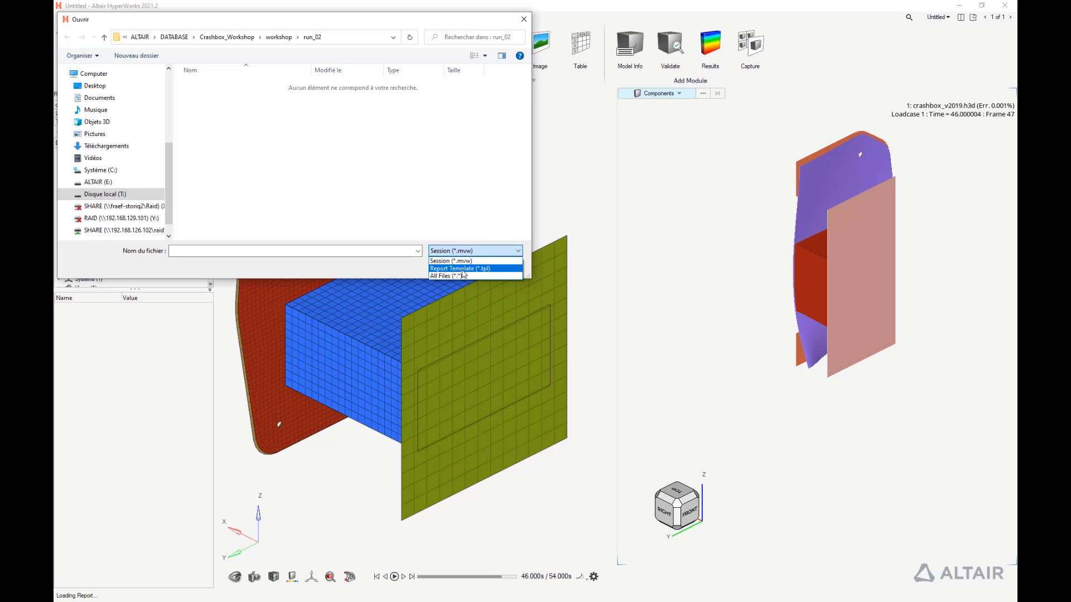
click(475, 268)
click(208, 85)
click(449, 265)
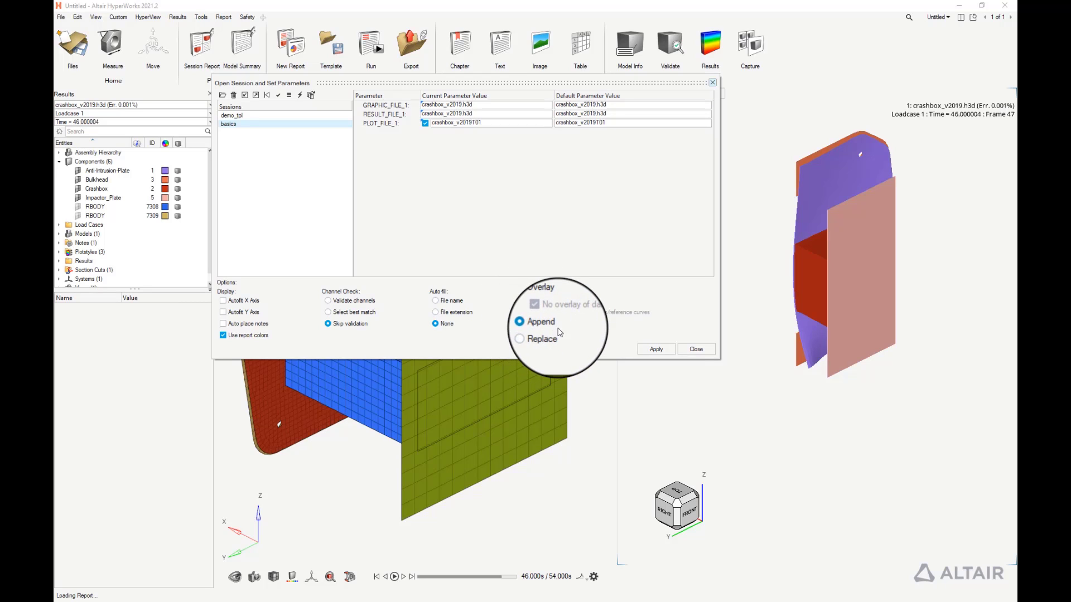
click(655, 349)
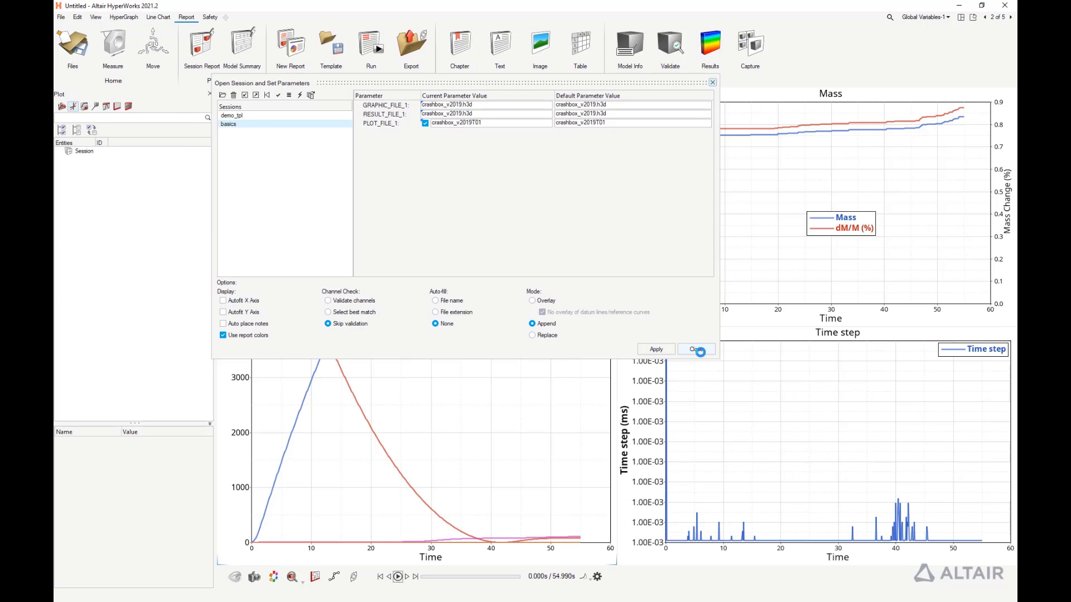
click(697, 349)
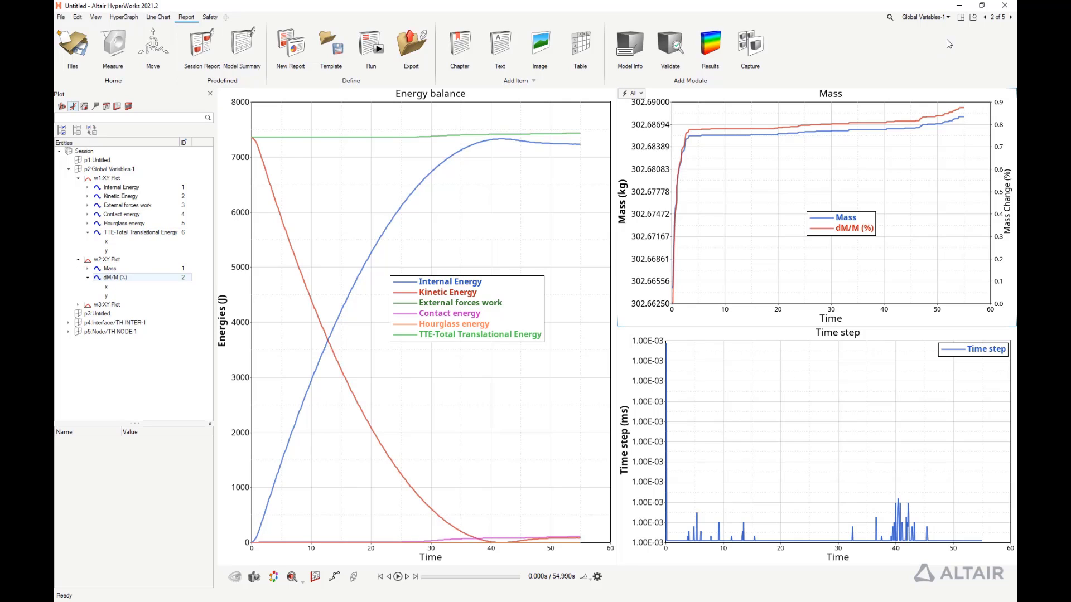
Review the contour plots, the interface and section force curves, and the node result curves on the appended pages
click(1011, 18)
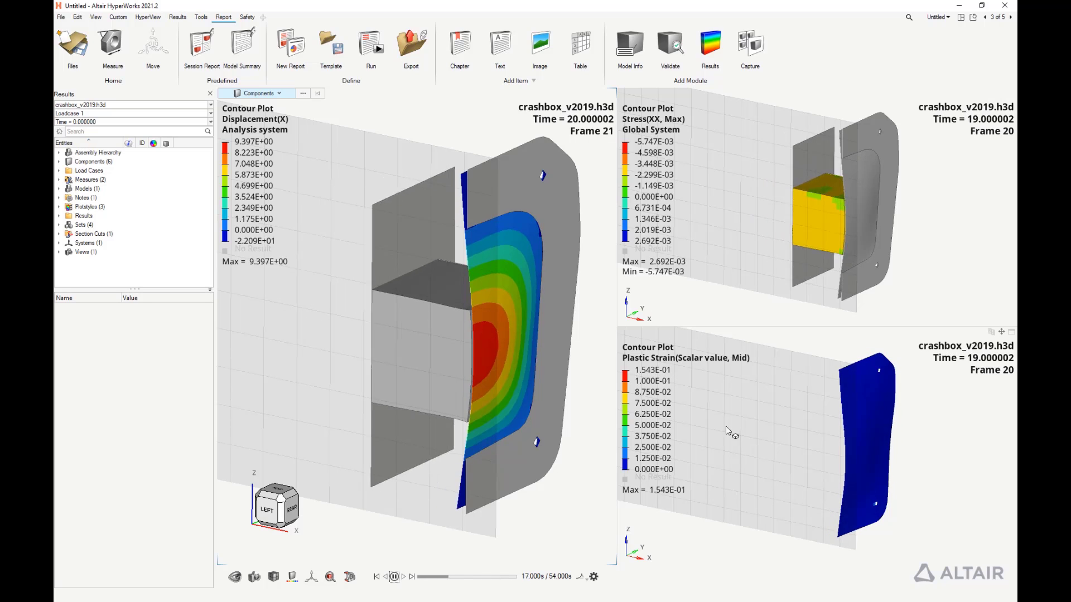
click(1009, 17)
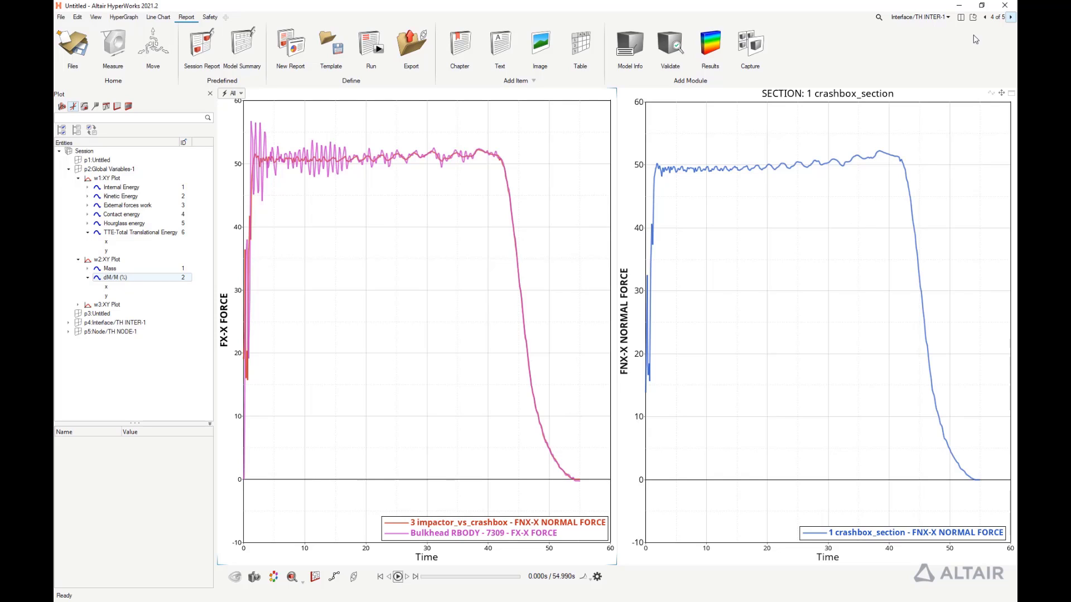
click(1011, 18)
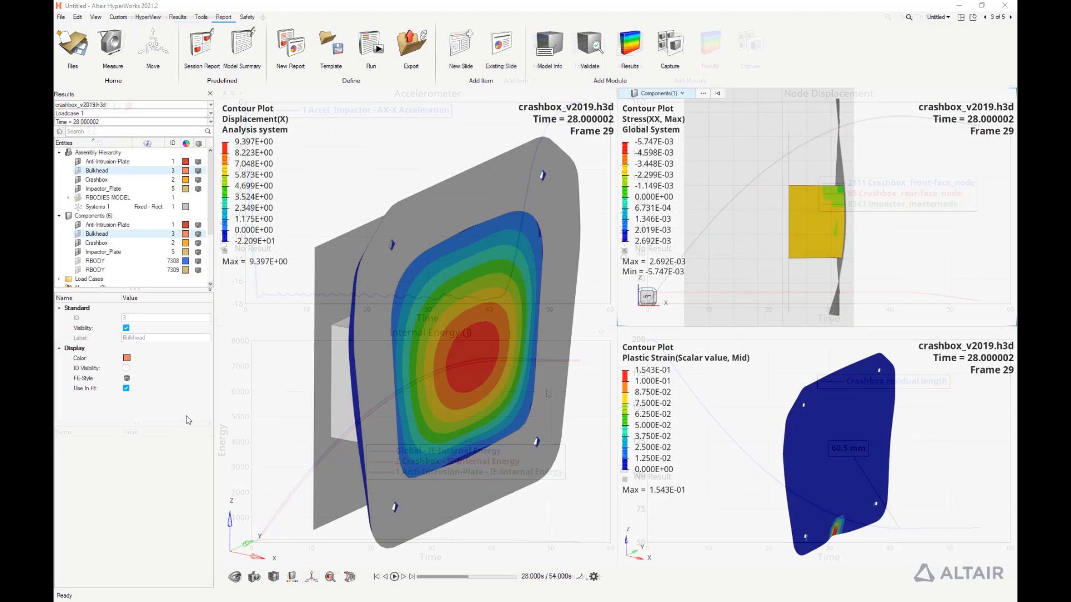
Create a new report and add a One Image only slide named animation
click(295, 53)
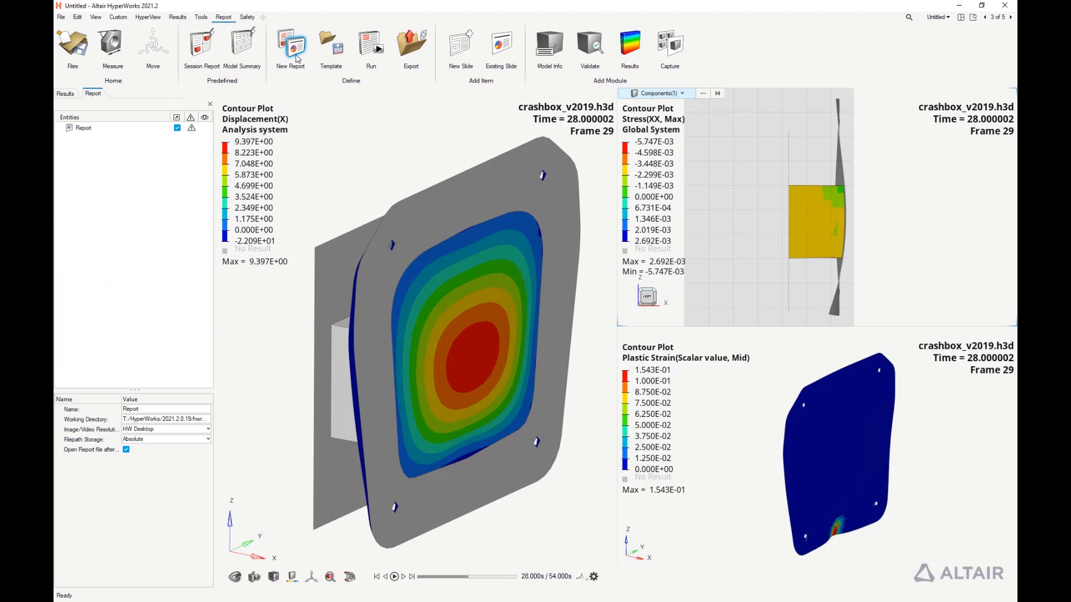
click(467, 43)
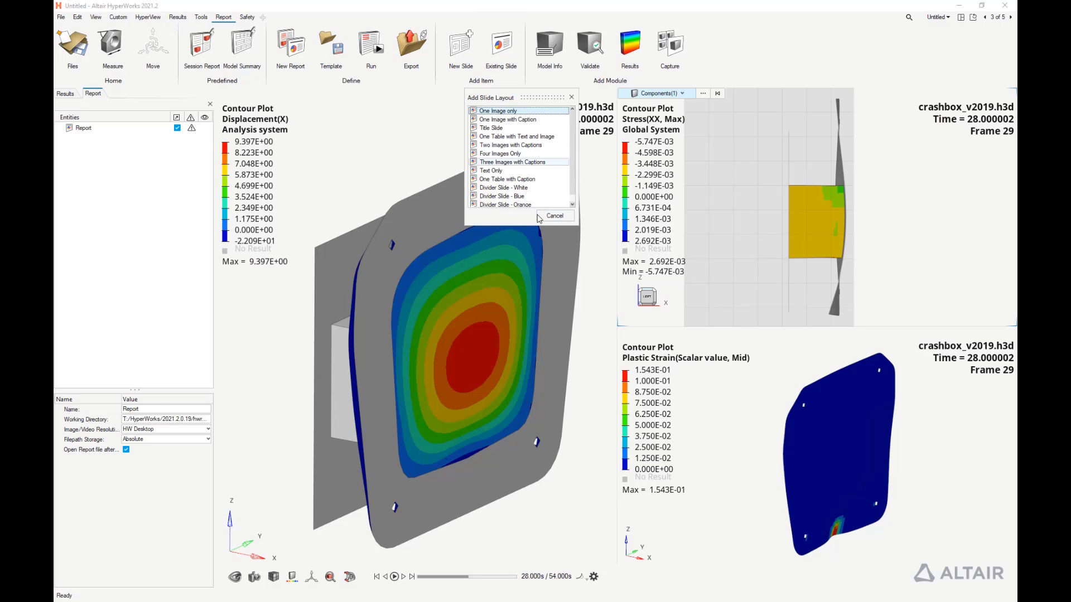
click(176, 408)
text(animation)
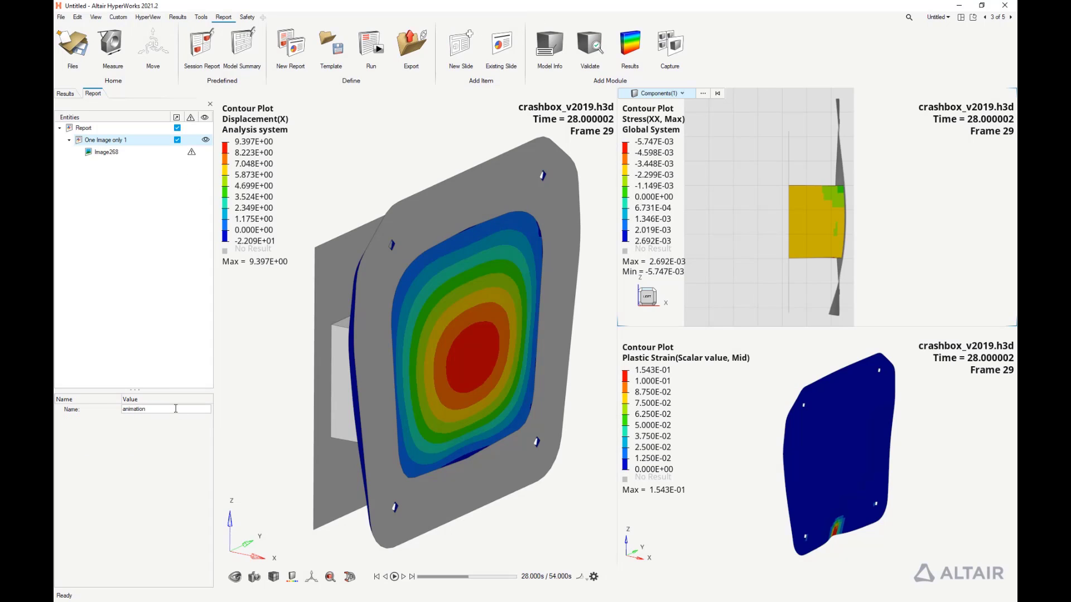
Set the source model and output type of the image on the animation slide
click(105, 151)
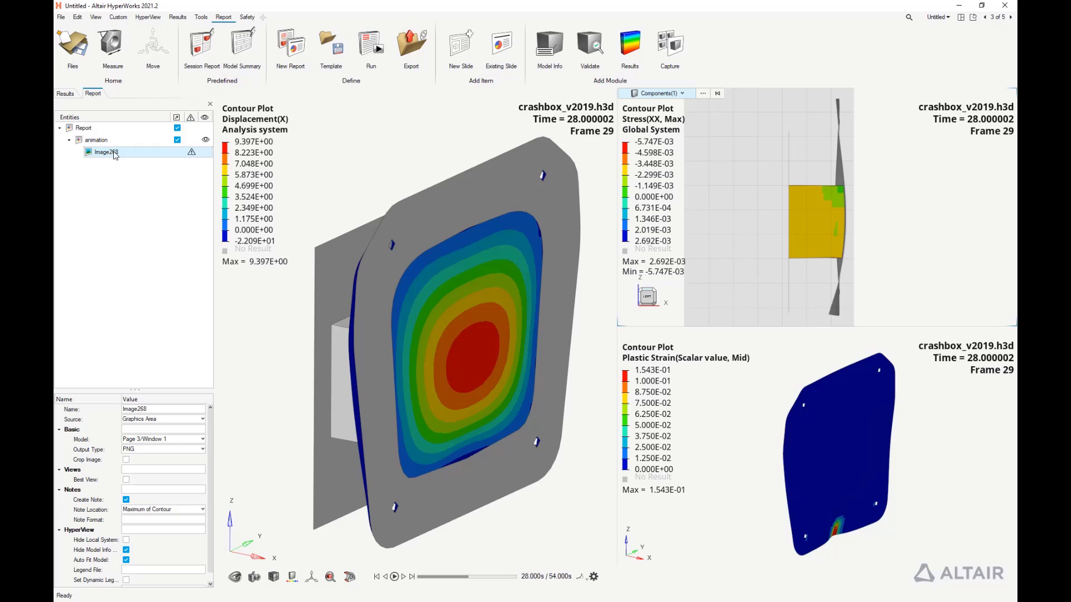
click(175, 440)
click(167, 455)
click(144, 449)
click(132, 486)
click(149, 251)
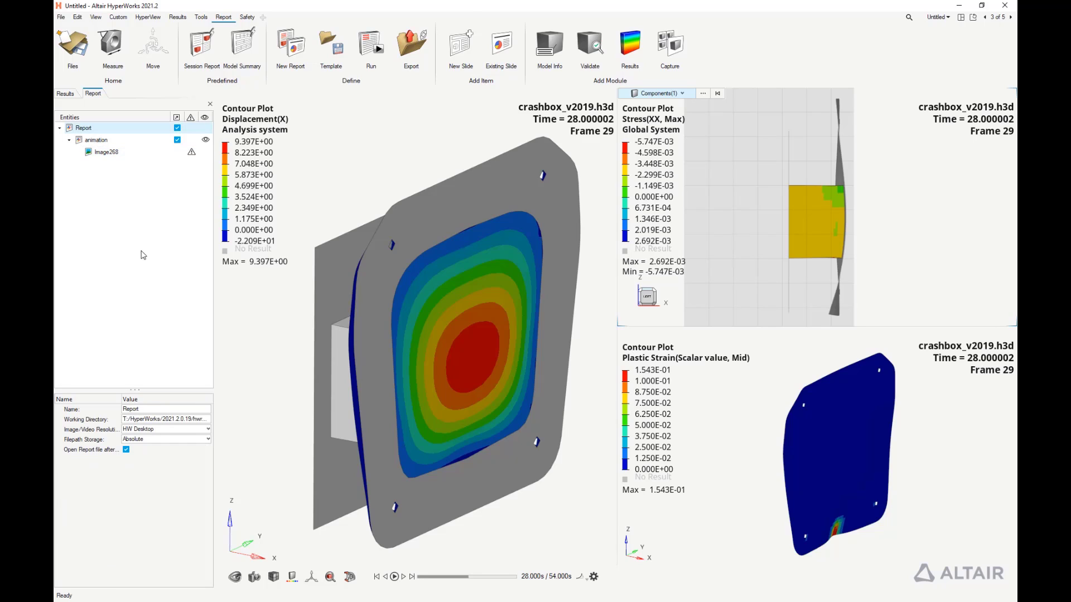
Add a Three Images with Captions slide named Contour Plots to the report
click(462, 36)
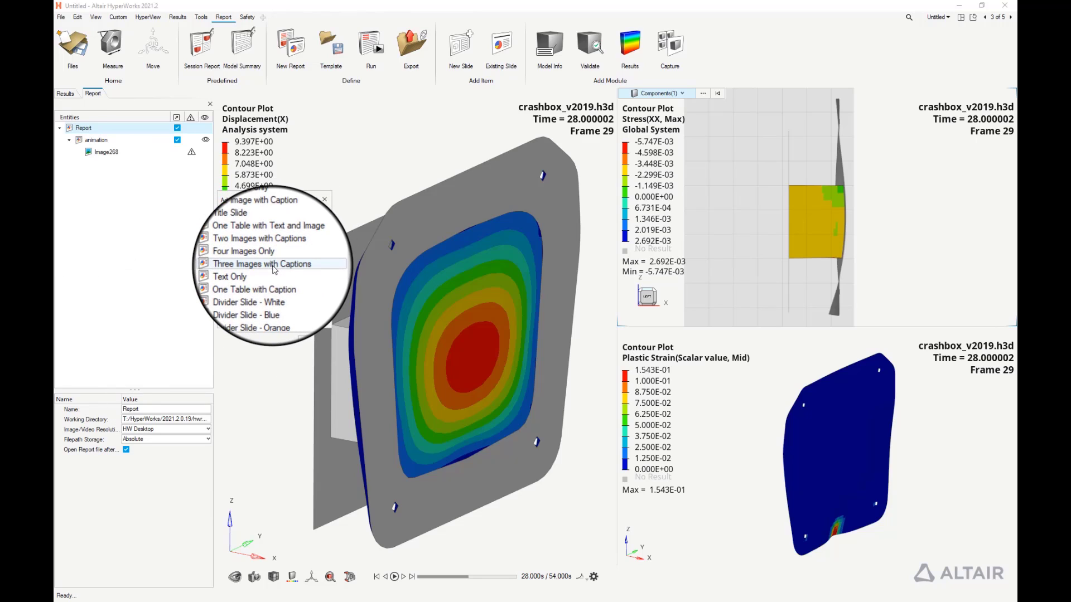
click(273, 268)
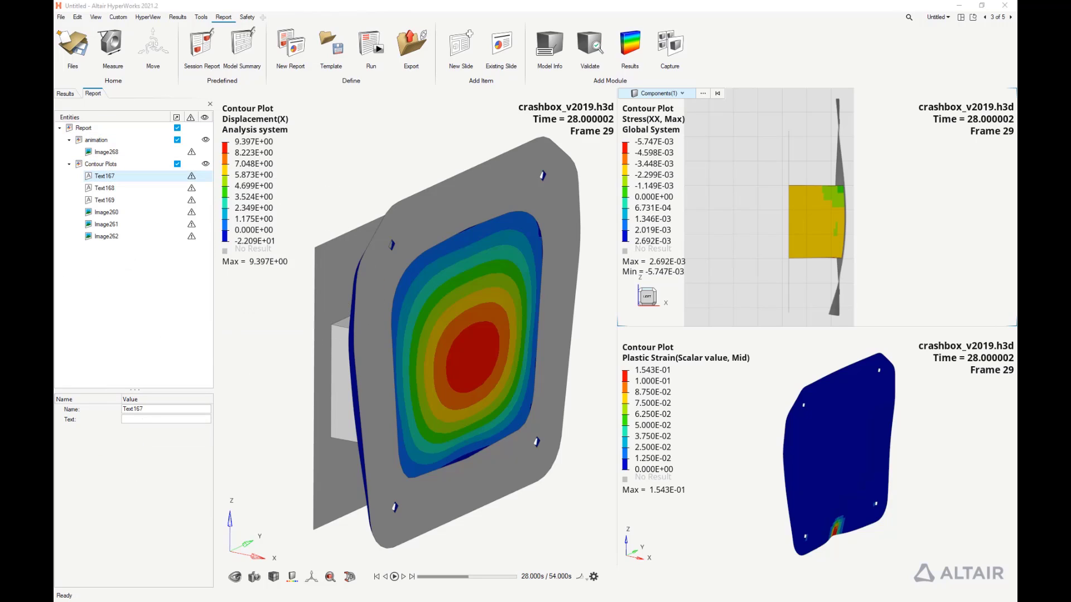
Fill in the caption texts of the Contour Plots slide
click(123, 188)
click(148, 419)
click(123, 200)
click(157, 419)
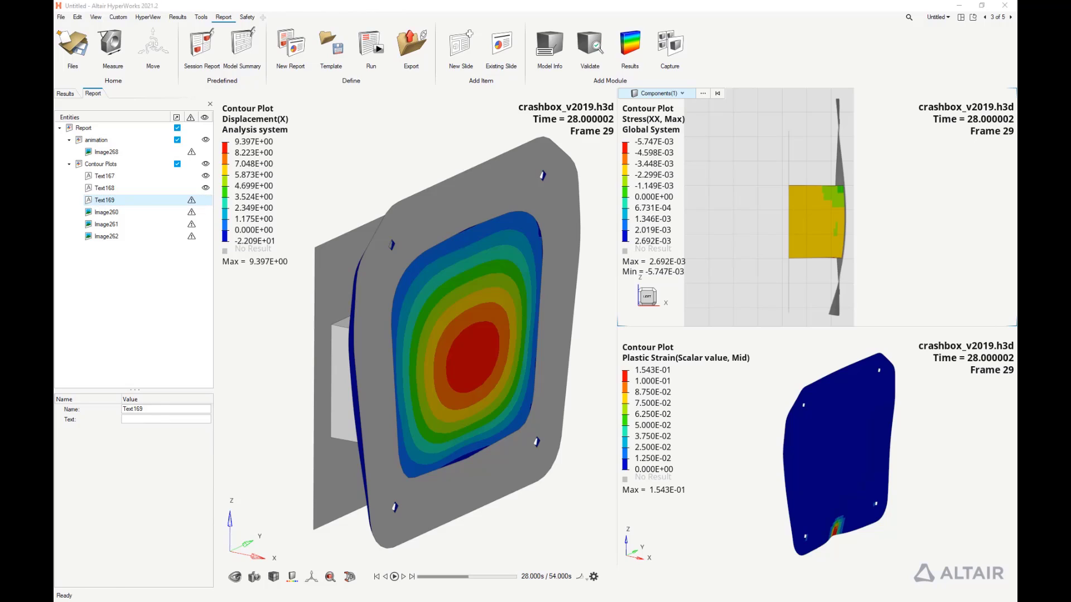
Set the three Contour Plots slide images to Page 3 Windows 1, 2 and 3 respectively, with GIF output
click(106, 212)
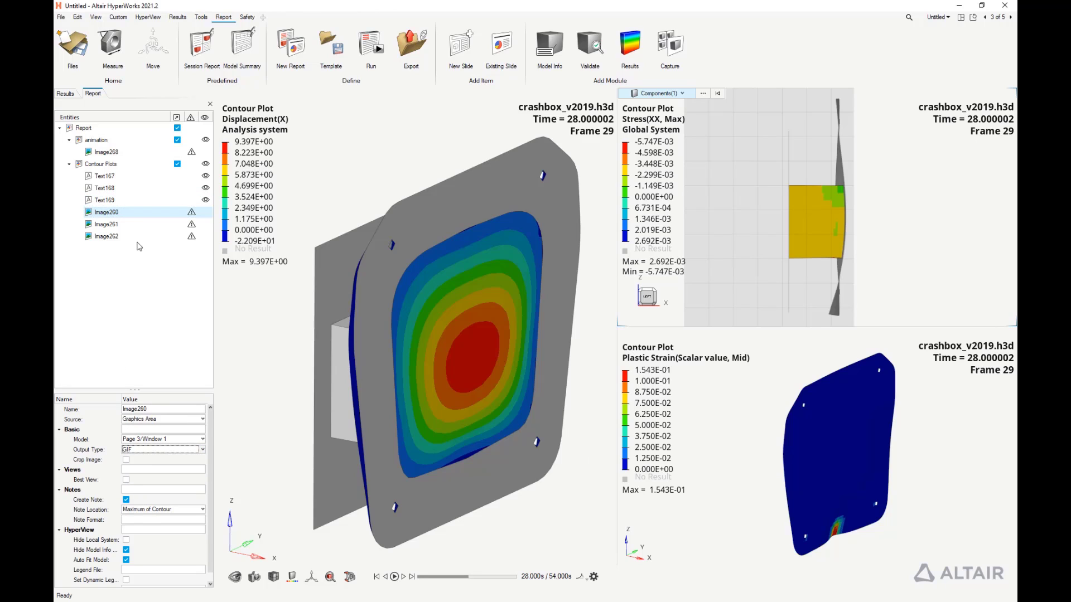
click(106, 224)
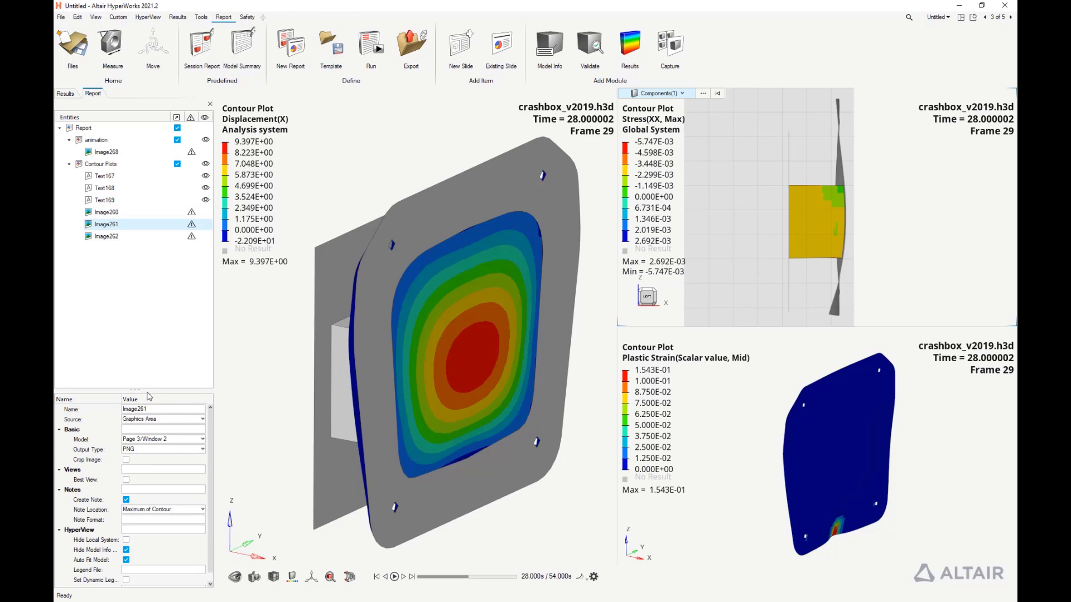
click(105, 237)
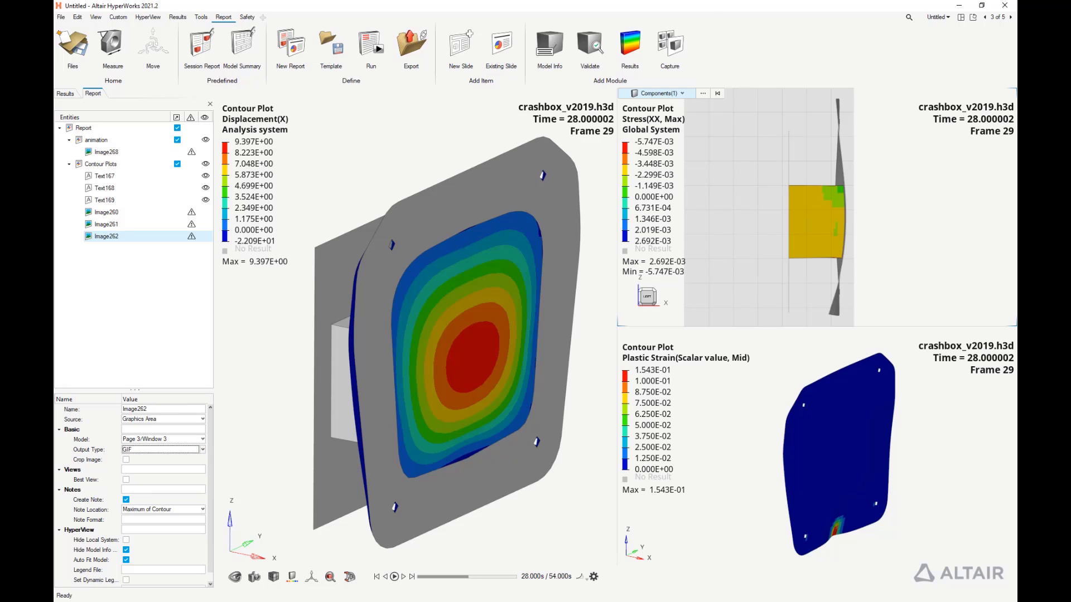
Add a Capture Pages and Windows module covering pages 2, 4 and 5, and run the report
click(670, 45)
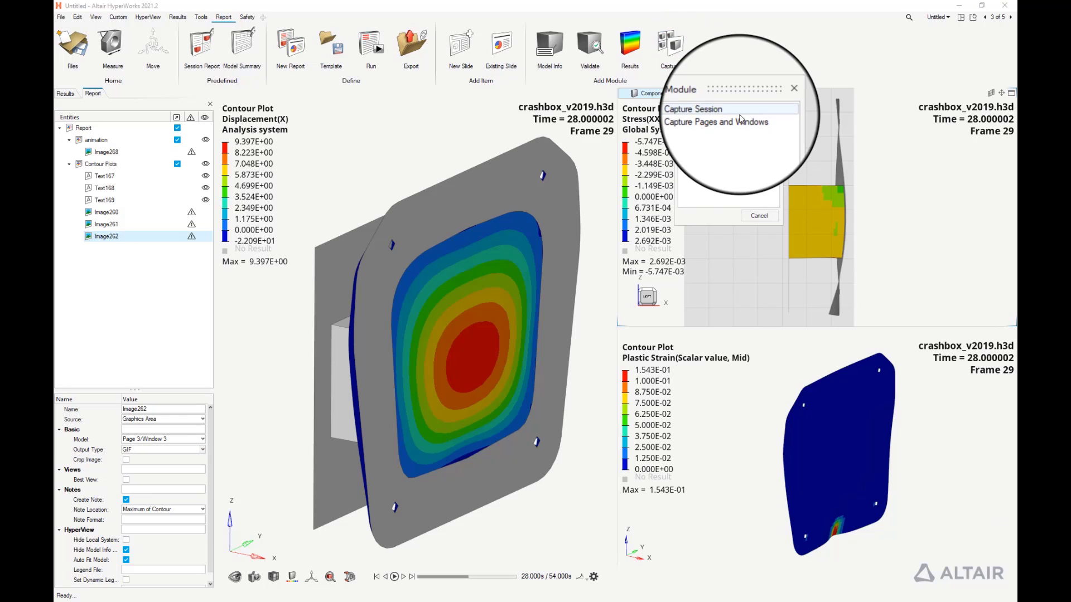
double_click(740, 121)
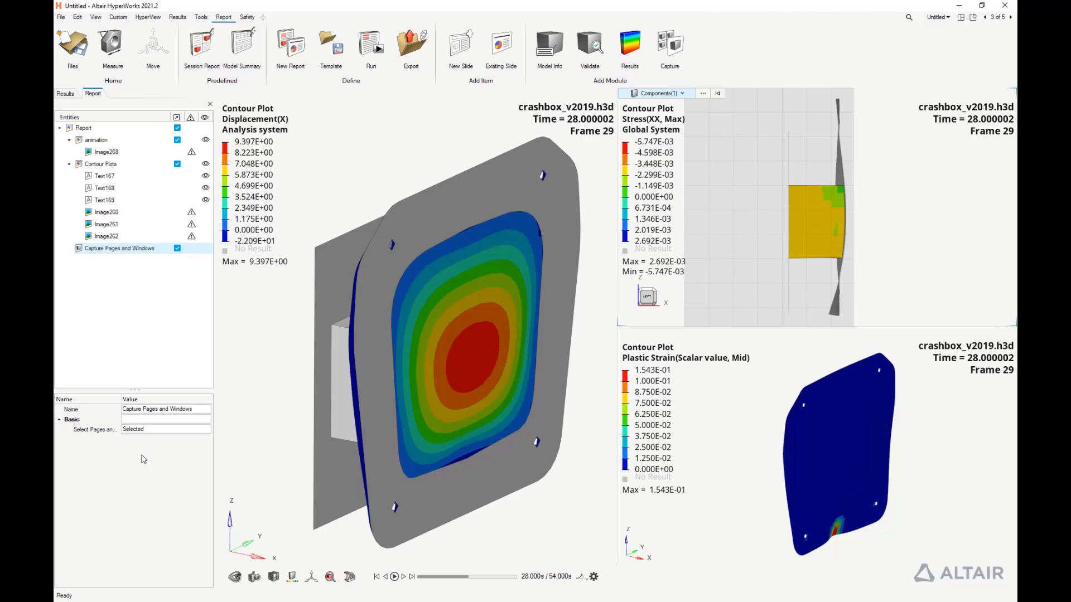
click(166, 429)
click(166, 429)
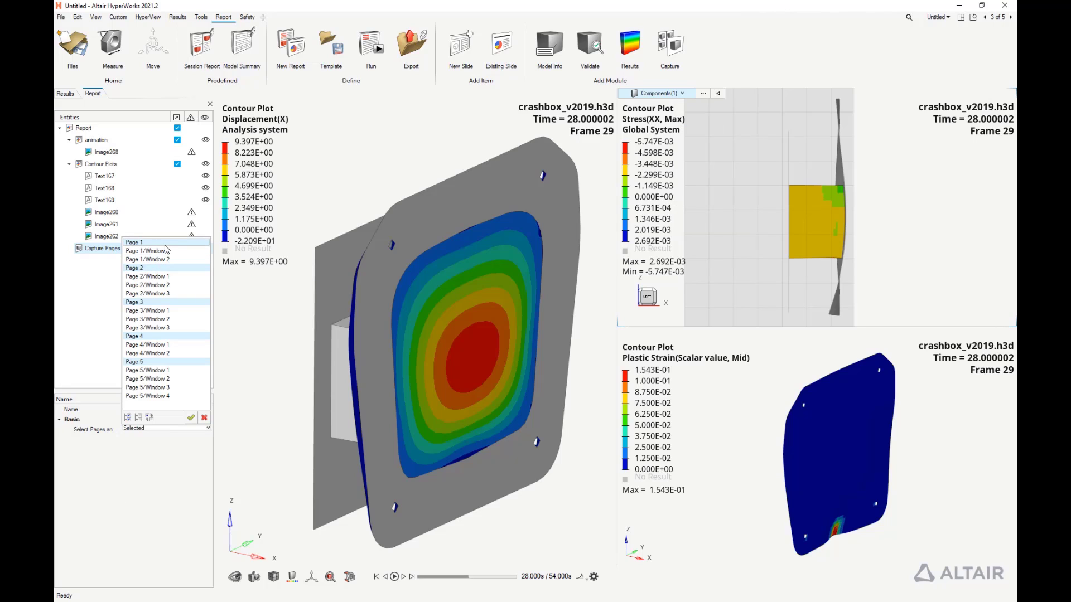
click(191, 417)
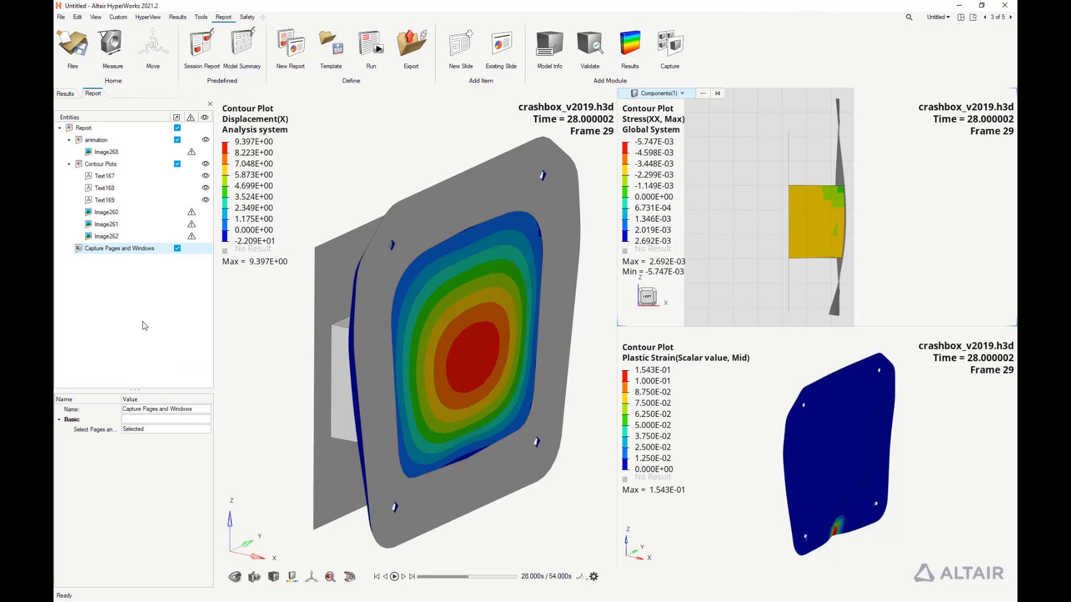
click(372, 47)
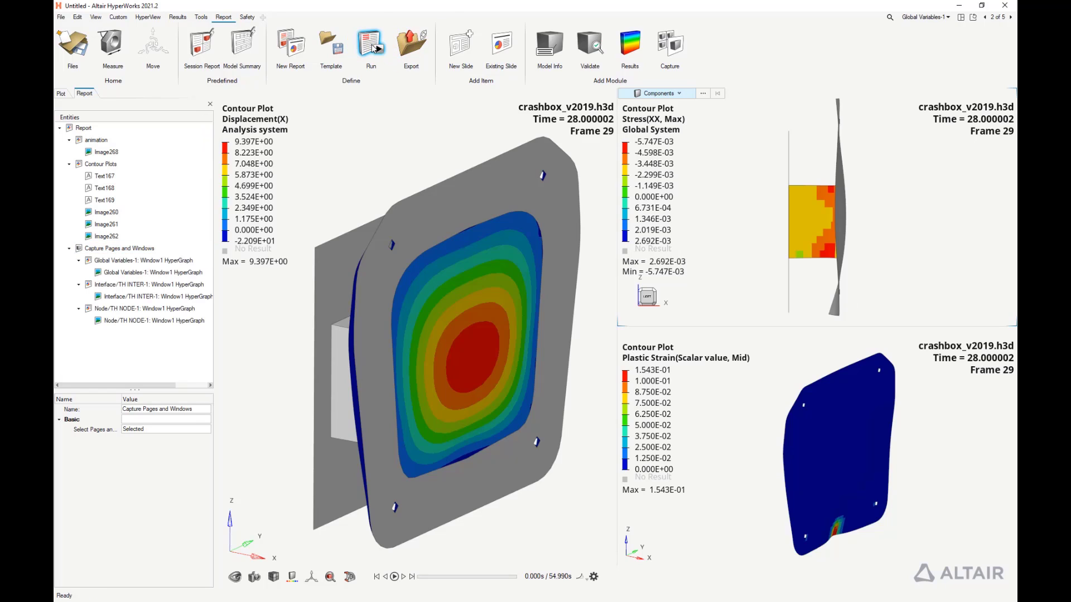
Rename the three captured plot slides as Basic checks, Forces and Additional Plots, in that order
text(Basi)
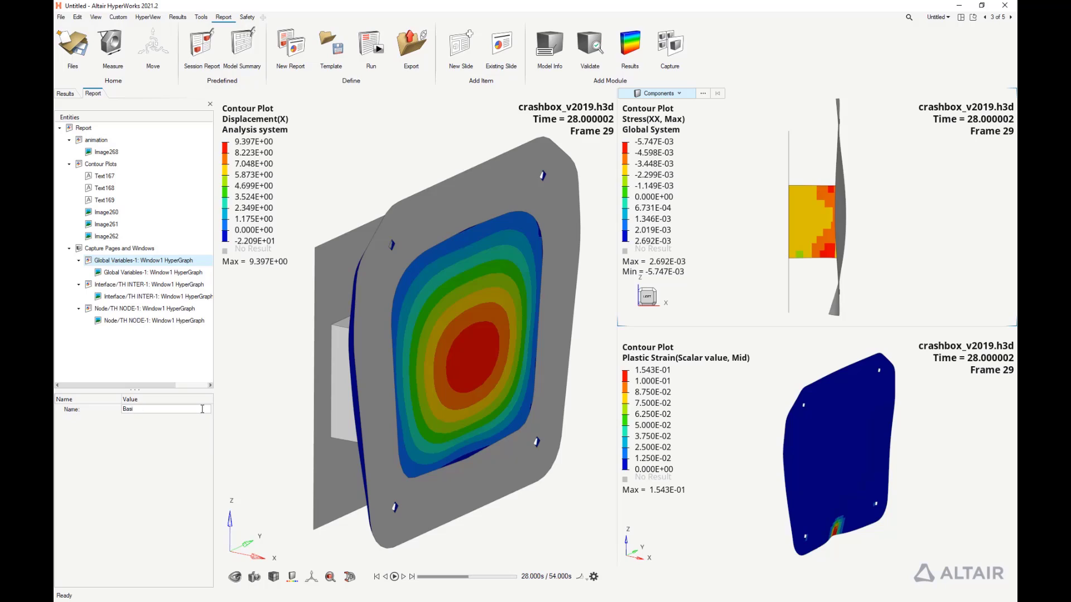
text(c checks)
click(157, 286)
click(151, 409)
text(Forces)
click(148, 308)
click(147, 410)
text(A)
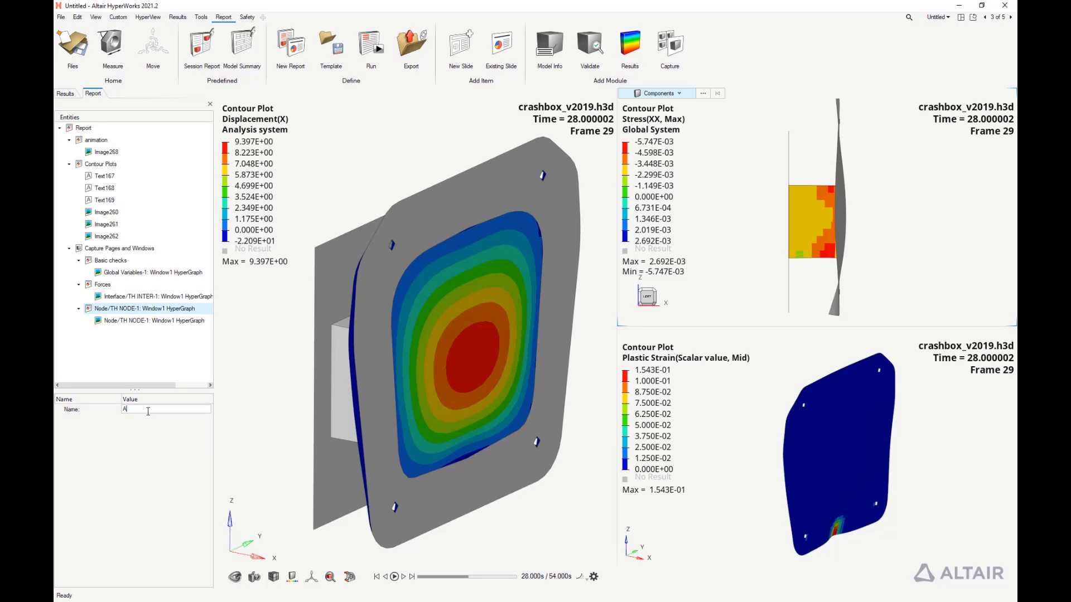
text(dditional Plots)
key(Return)
Export the report as the PowerPoint file Report.pptx in the workshop folder, overwriting the existing file
click(410, 47)
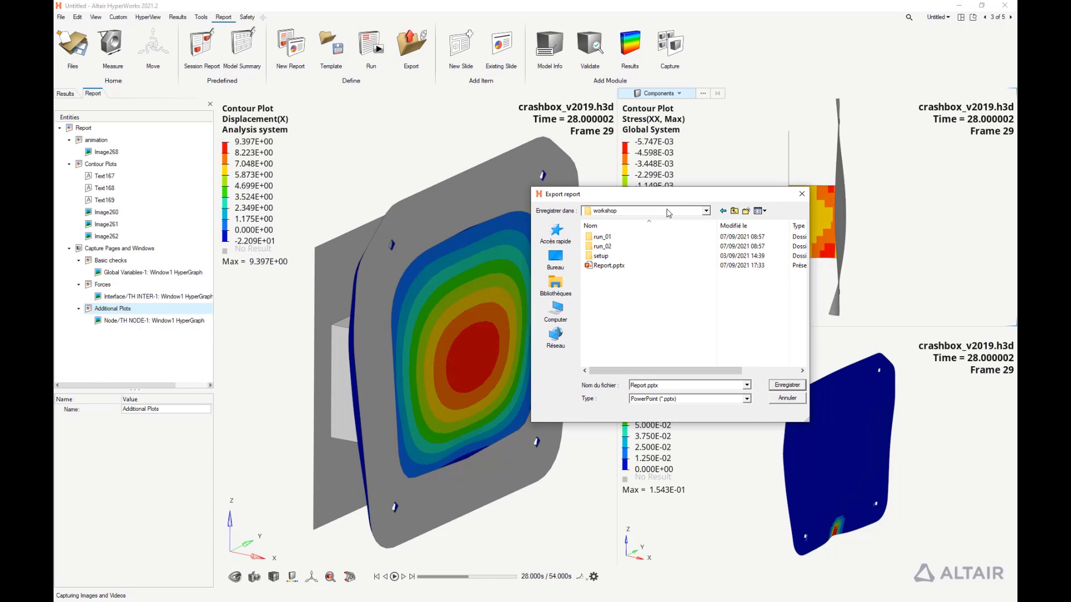
click(609, 266)
click(787, 385)
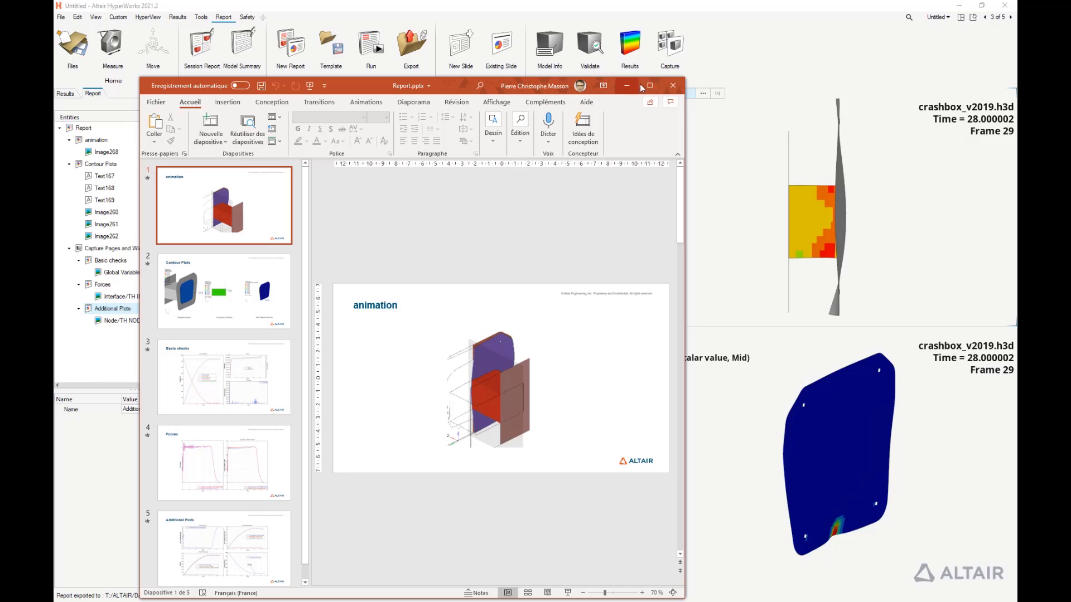
Maximize the exported presentation in PowerPoint and examine the Contour Plots, Basic checks, Forces and Additional Plots slides
click(642, 87)
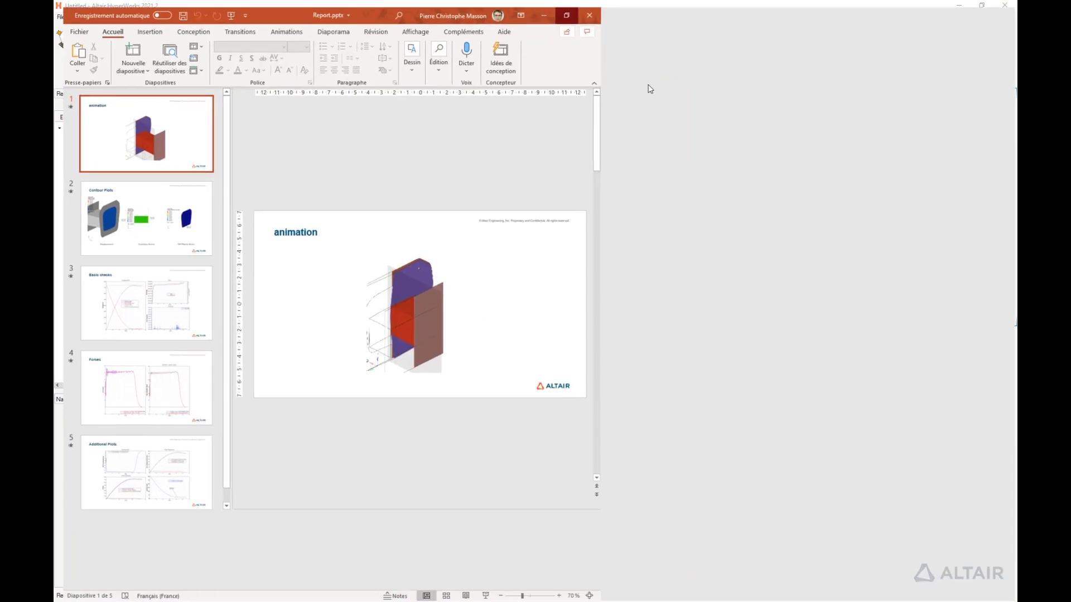
click(161, 289)
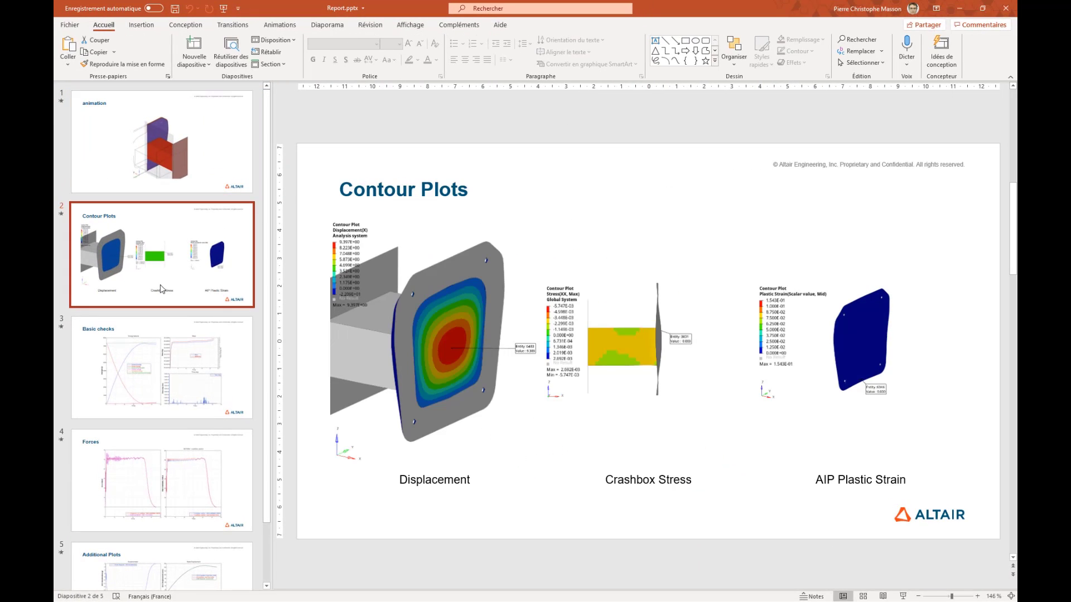
click(178, 369)
click(178, 468)
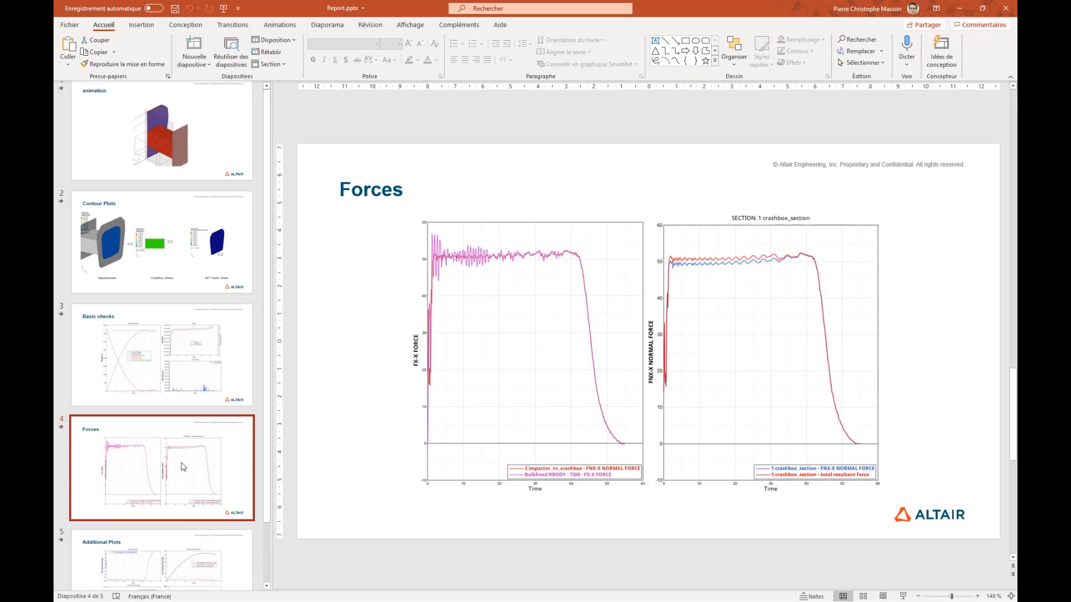
key(Down)
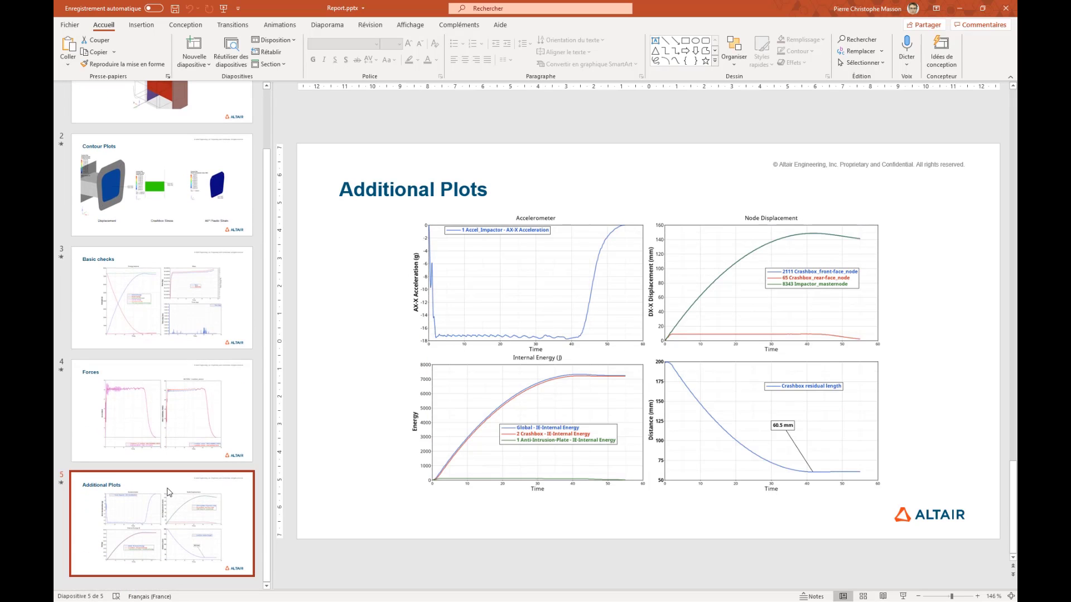